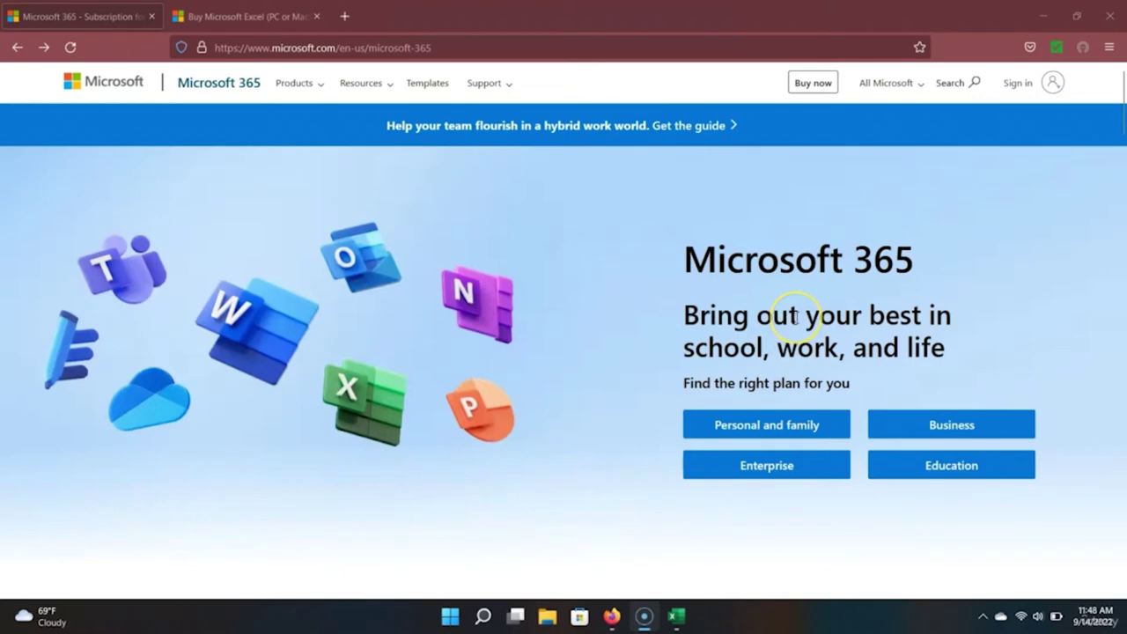
# Step: Review the Microsoft 365 personal and family plans and the standalone Excel purchase page on the Microsoft website
pyautogui.click(791, 431)
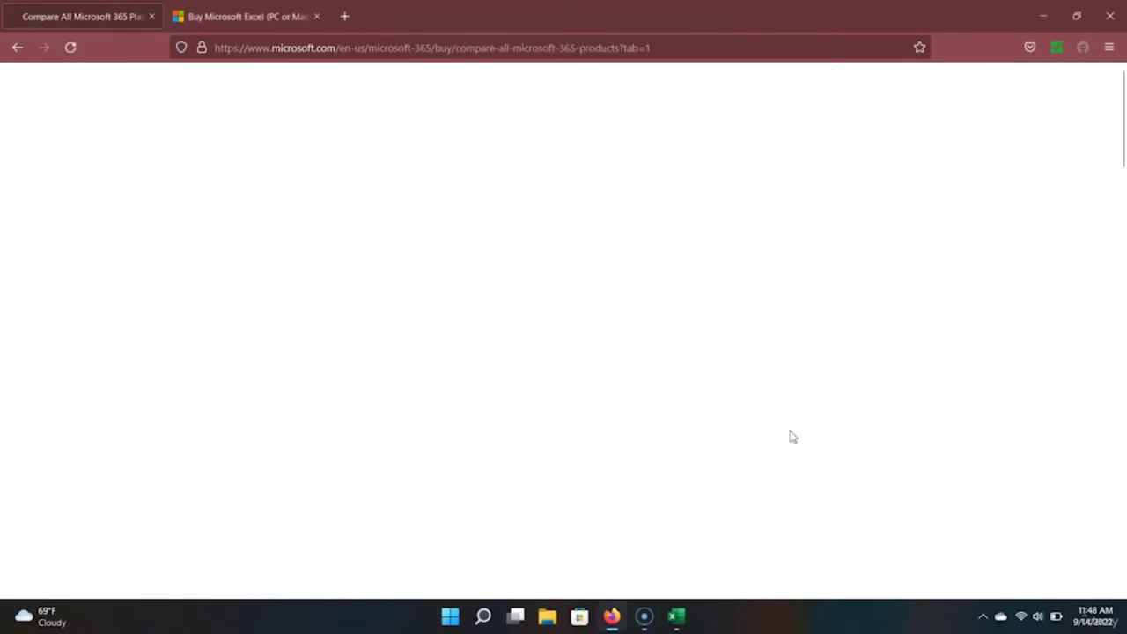
pyautogui.scroll(-2, 675, 406)
pyautogui.scroll(-4, 675, 406)
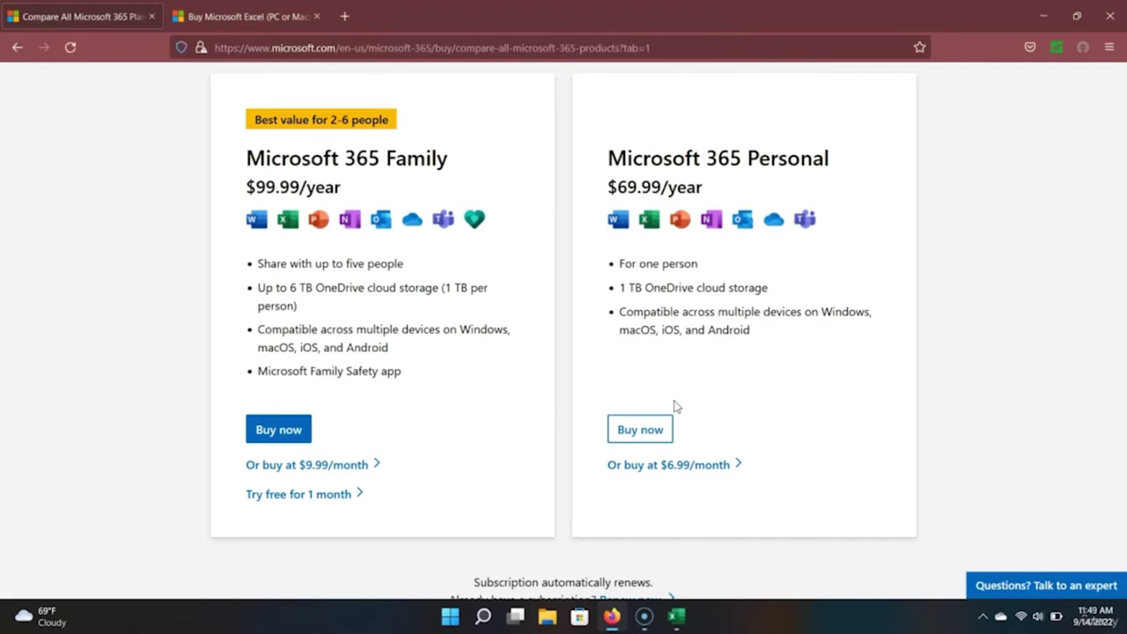
pyautogui.click(208, 11)
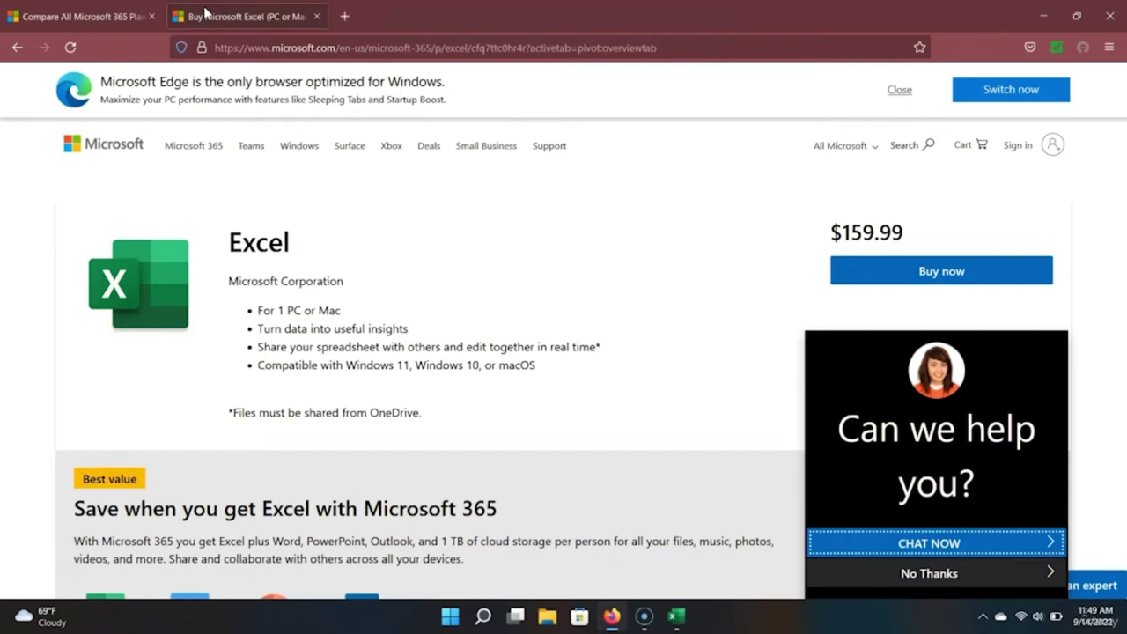
pyautogui.click(92, 12)
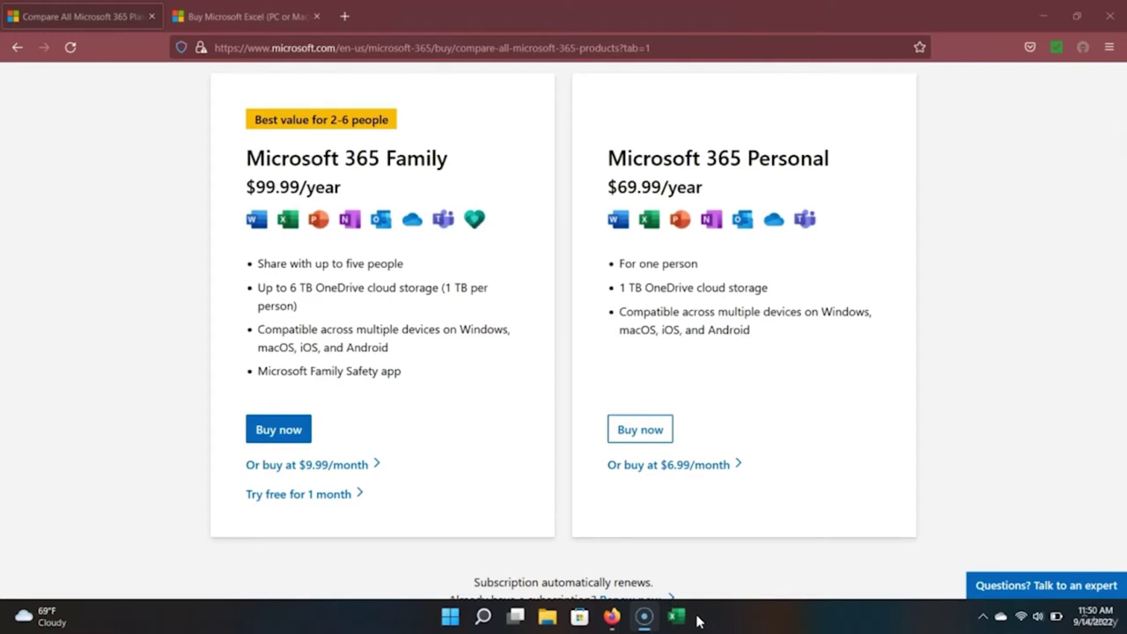
# Step: Switch to Excel by searching for it in Windows, and create a blank workbook
pyautogui.click(449, 618)
pyautogui.write('excel')
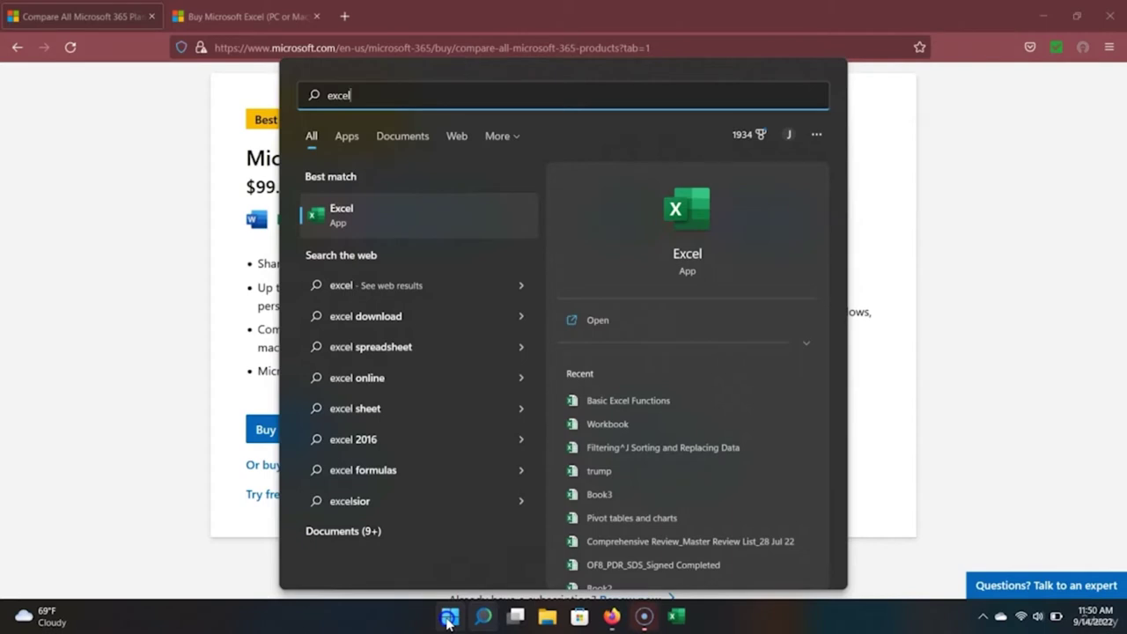
pyautogui.press('Return')
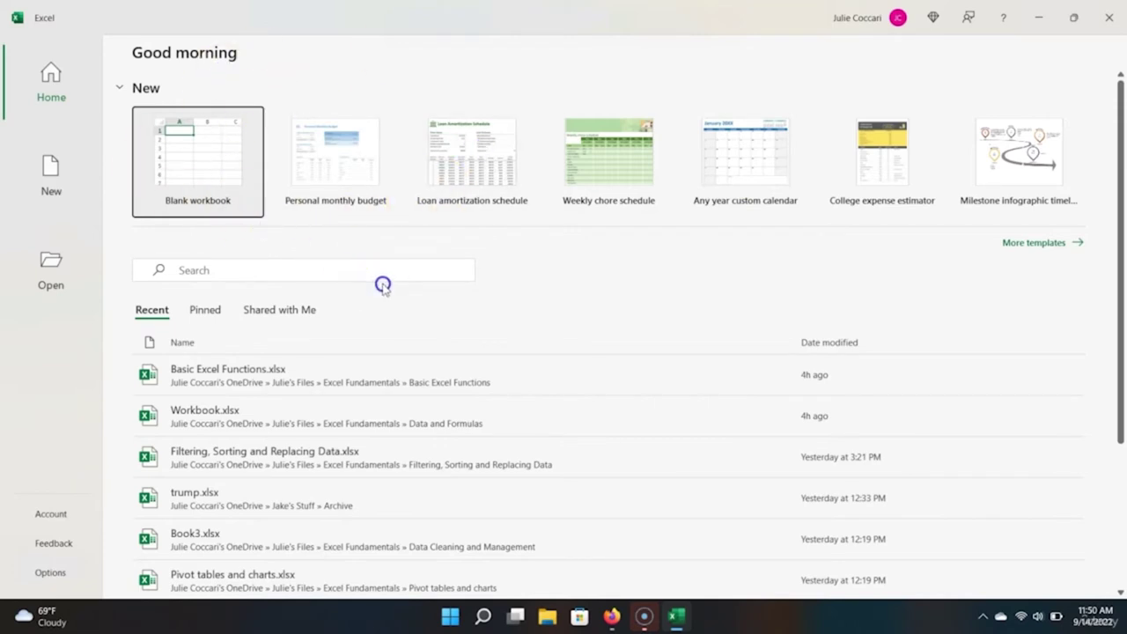
pyautogui.click(369, 349)
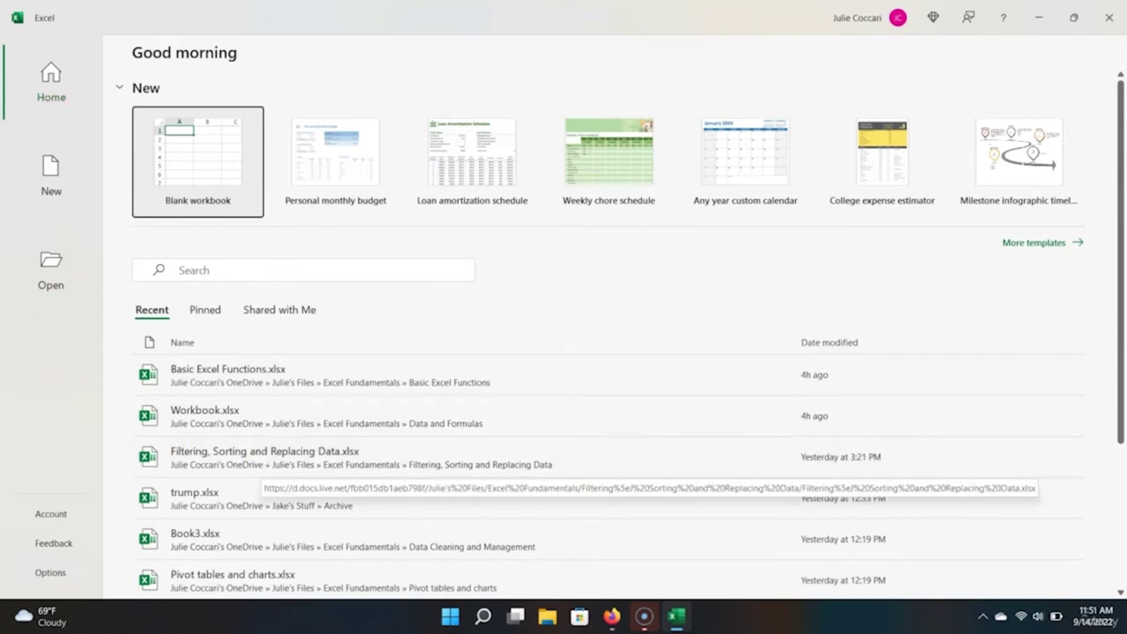
pyautogui.click(222, 184)
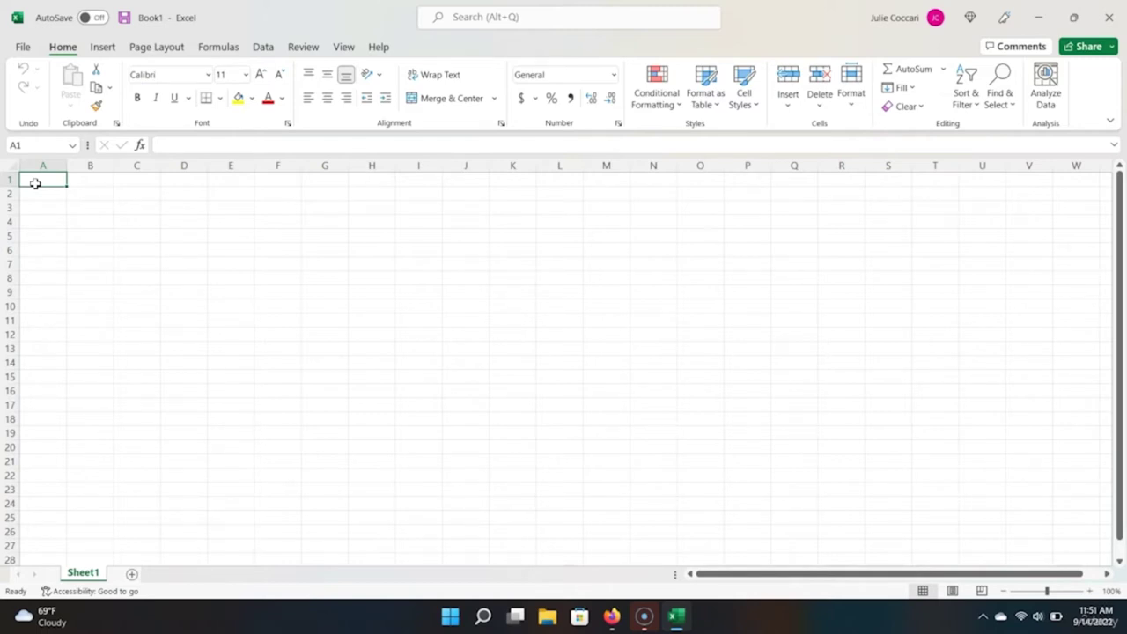
# Step: Examine the blank workbook's title, the insert commands, the cell addresses, and the zoom and page view controls
pyautogui.click(150, 22)
pyautogui.click(159, 24)
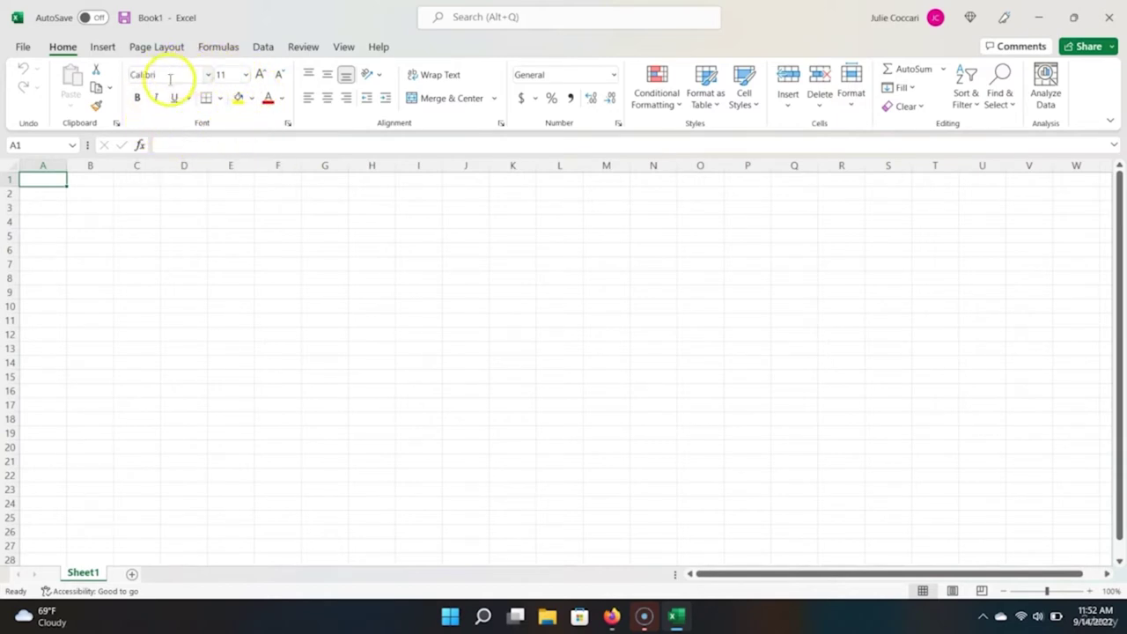
pyautogui.click(102, 48)
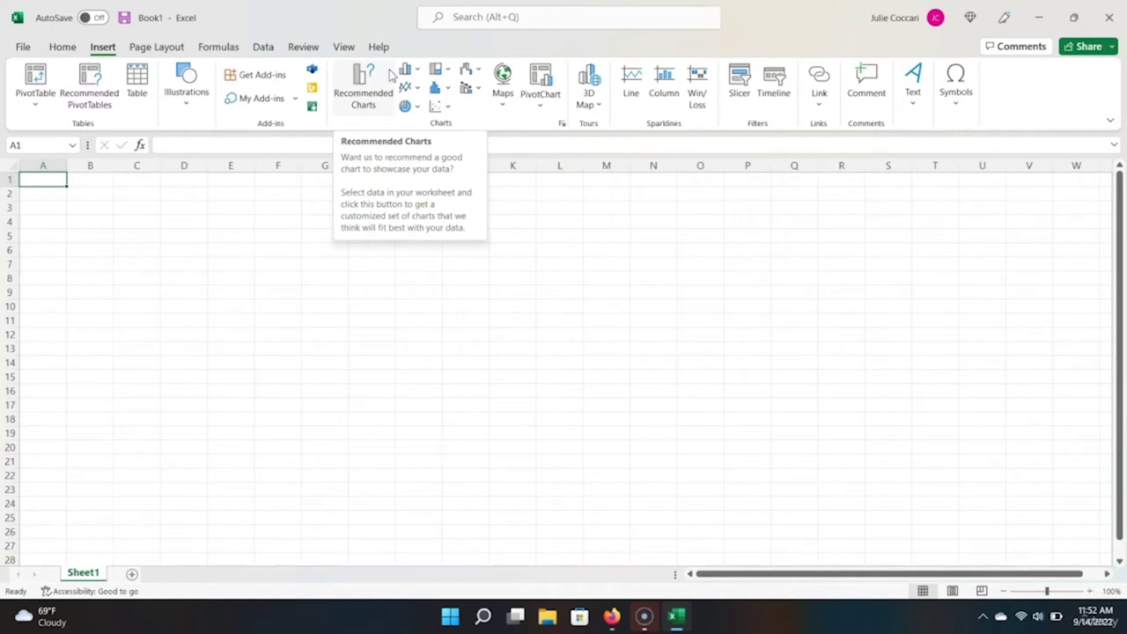
pyautogui.click(62, 47)
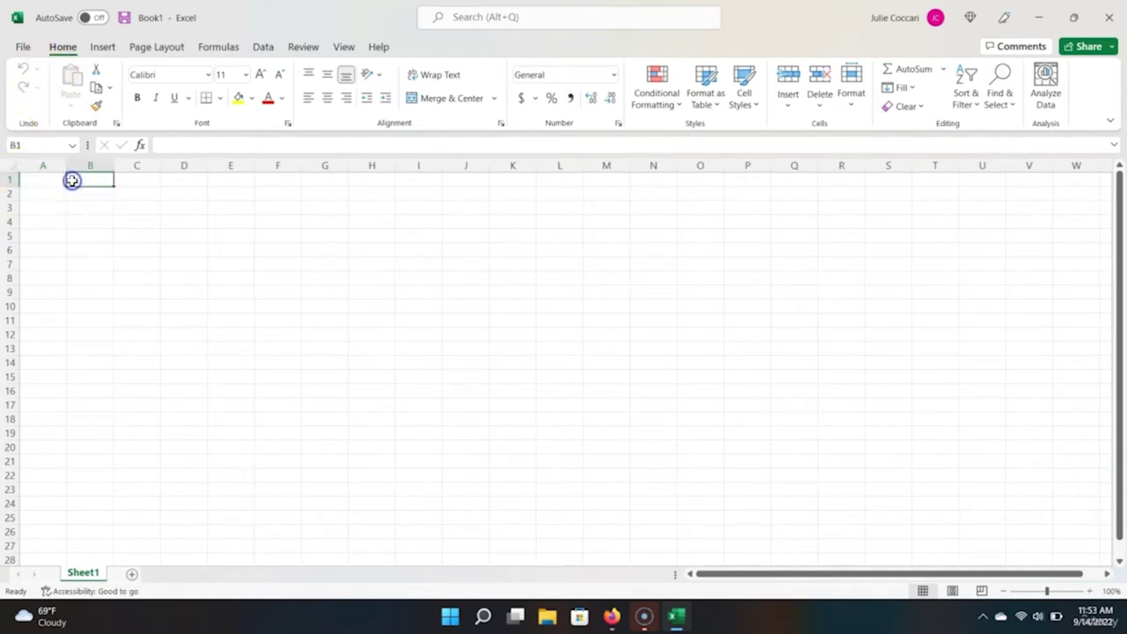
pyautogui.press('Return')
pyautogui.press('Up')
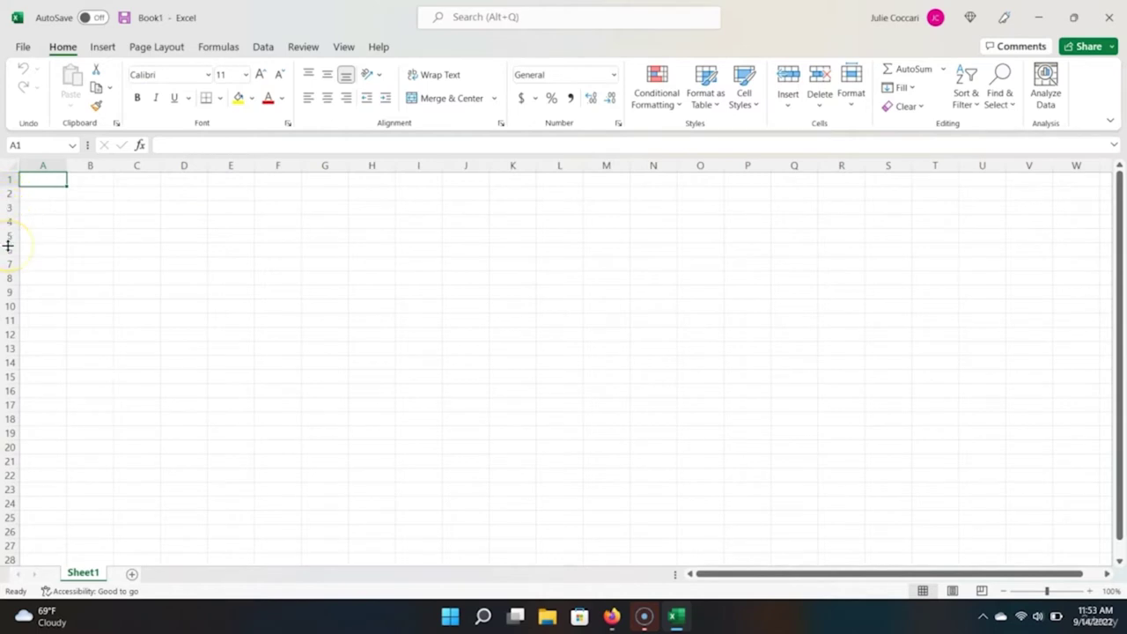
pyautogui.click(78, 221)
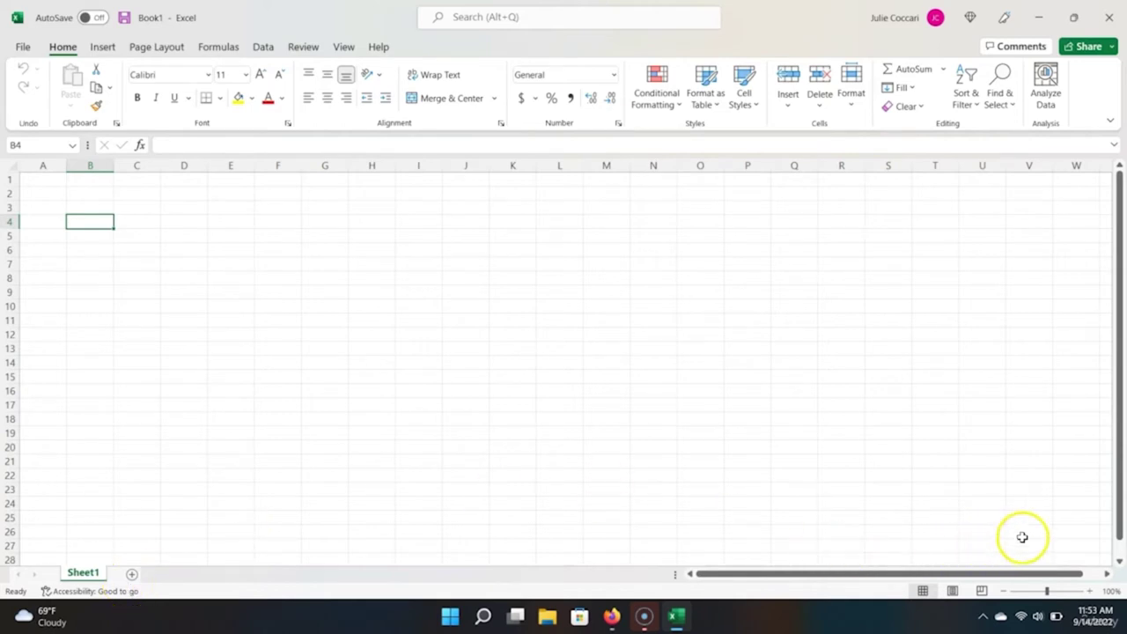
pyautogui.moveTo(1046, 592); pyautogui.dragTo(1047, 590)
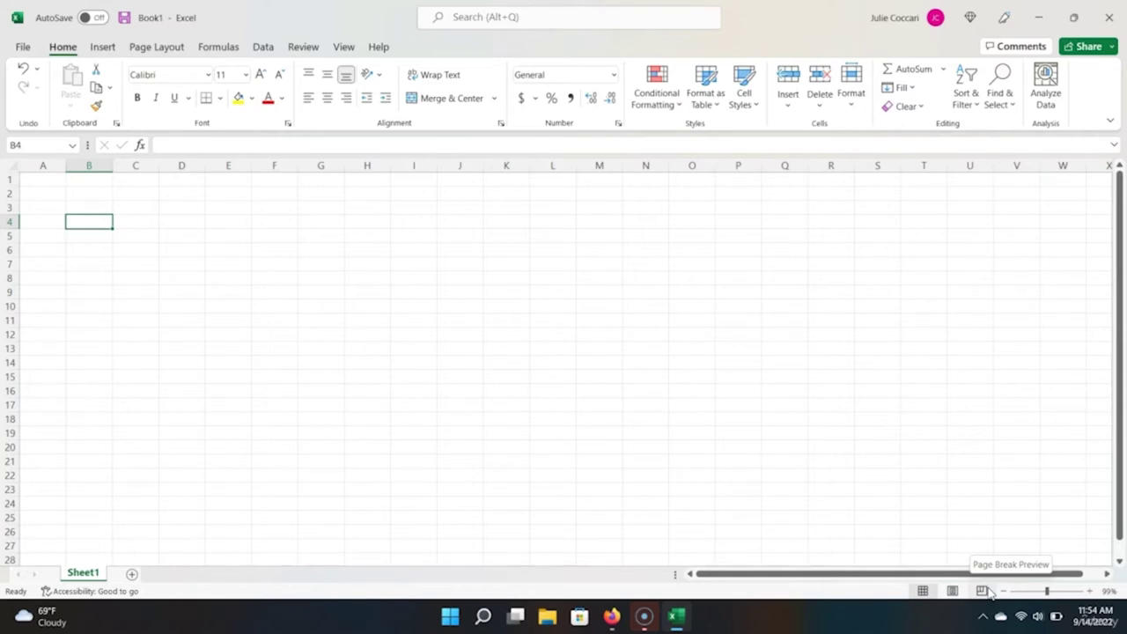
pyautogui.click(922, 591)
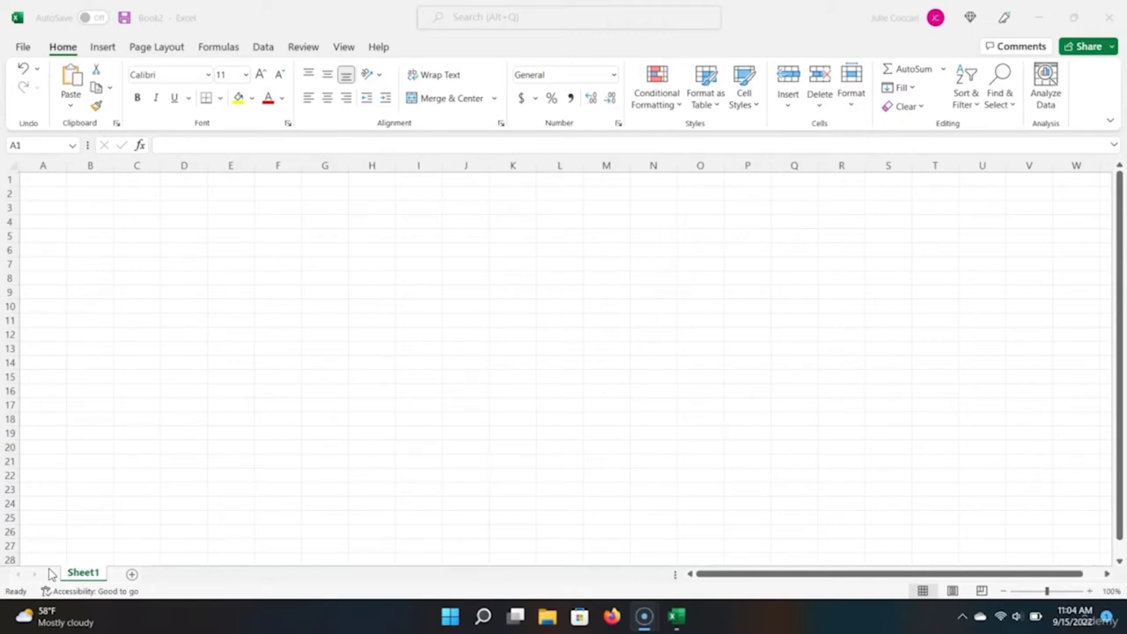
# Step: Enter the heading Foods in cell A1 of the new worksheet
pyautogui.click(27, 181)
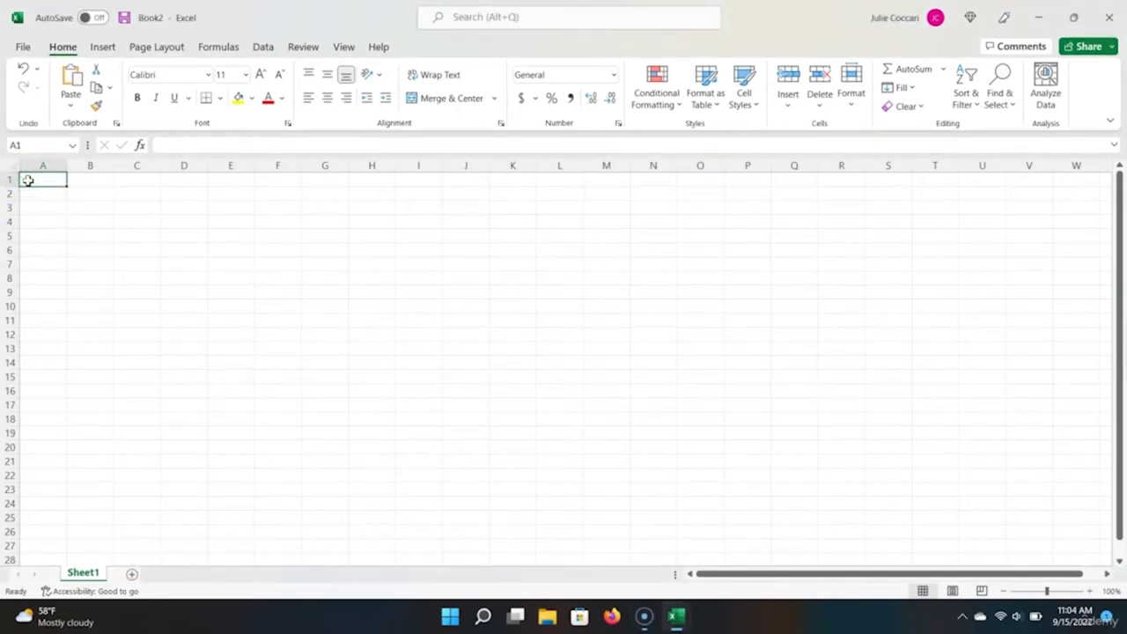
pyautogui.write('Foods')
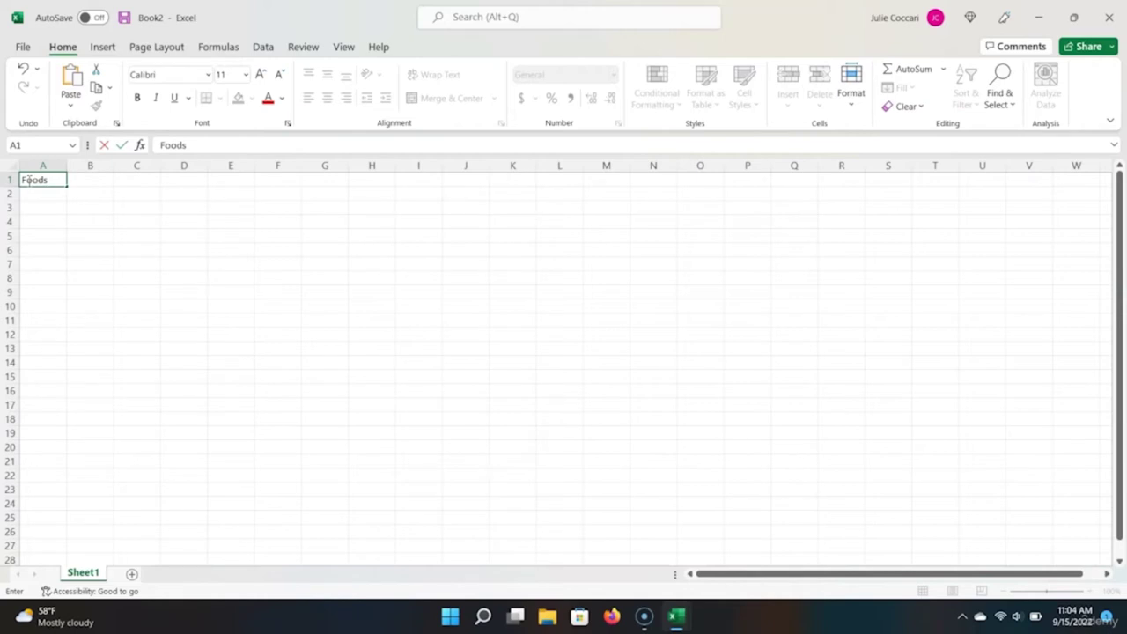
pyautogui.click(31, 194)
pyautogui.click(51, 181)
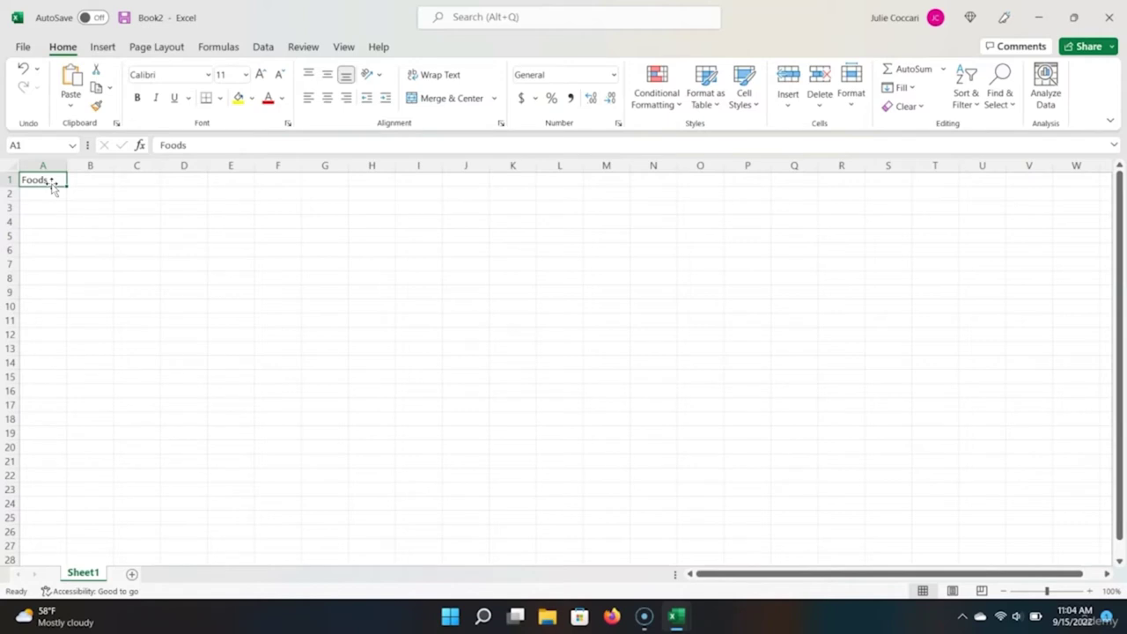
pyautogui.press('Return')
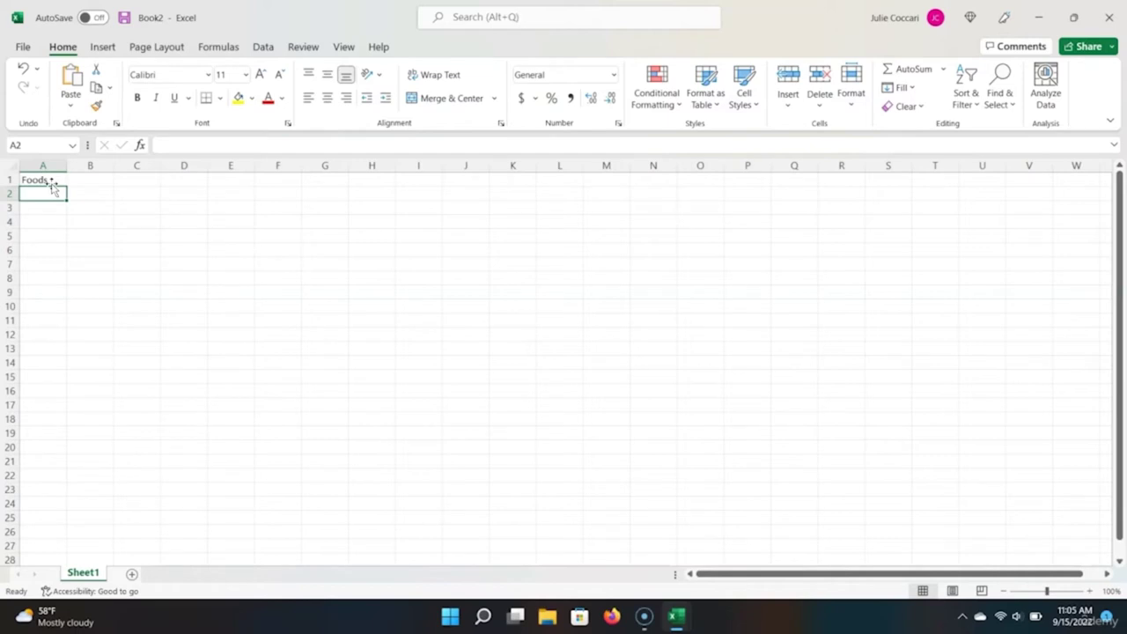
# Step: List Rice, Eggs, Kale, Bread and Corn under the Foods heading in cells A2 to A6
pyautogui.write('Rice')
pyautogui.press('Return')
pyautogui.write('Eggs')
pyautogui.press('Return')
pyautogui.write('Kale')
pyautogui.press('Return')
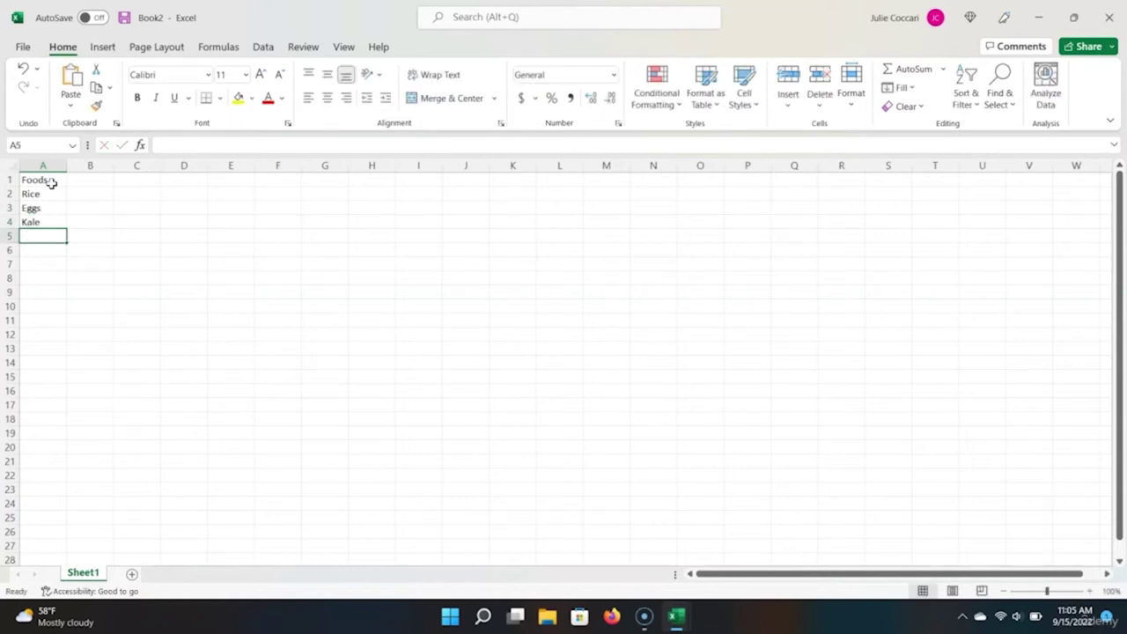
pyautogui.write('Bread')
pyautogui.press('Return')
pyautogui.write('Corn')
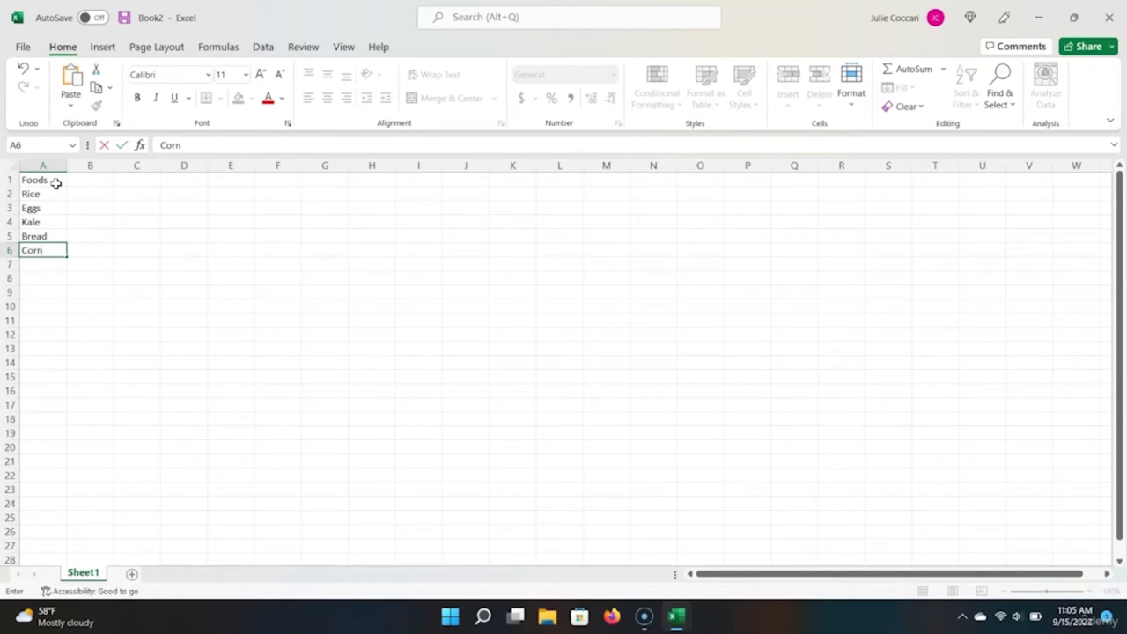
# Step: Enter the date March 31, 2022 as the column heading in cell B1
pyautogui.press('Up')
pyautogui.press('Up')
pyautogui.press('Up')
pyautogui.press('Up')
pyautogui.press('Up')
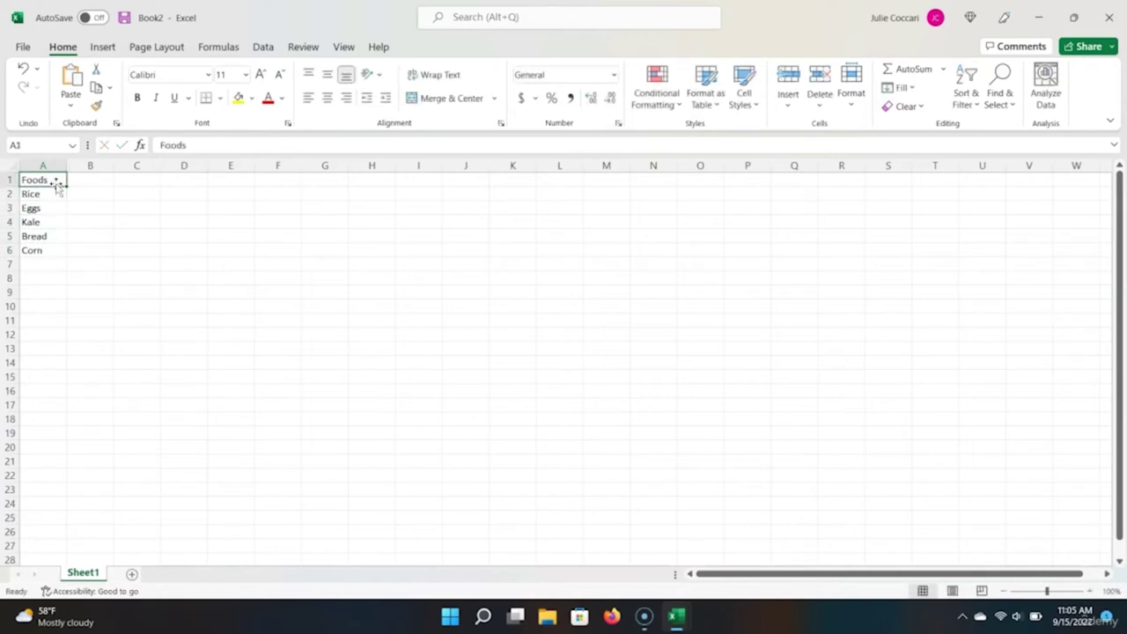
pyautogui.press('Right')
pyautogui.write('Ma')
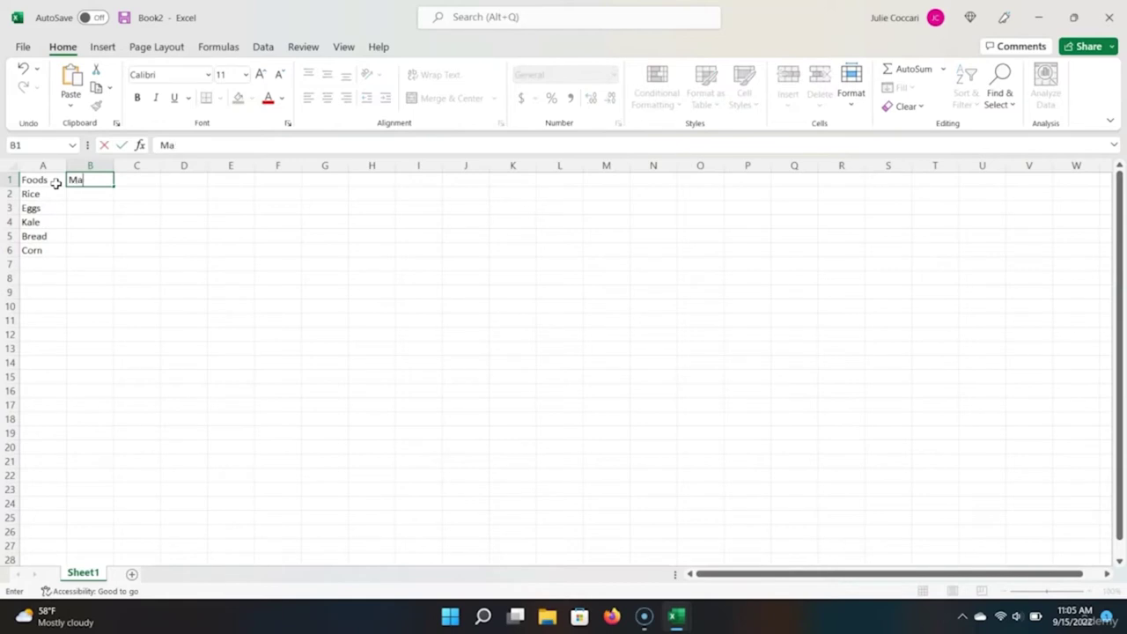
pyautogui.write('rch 31, 2022')
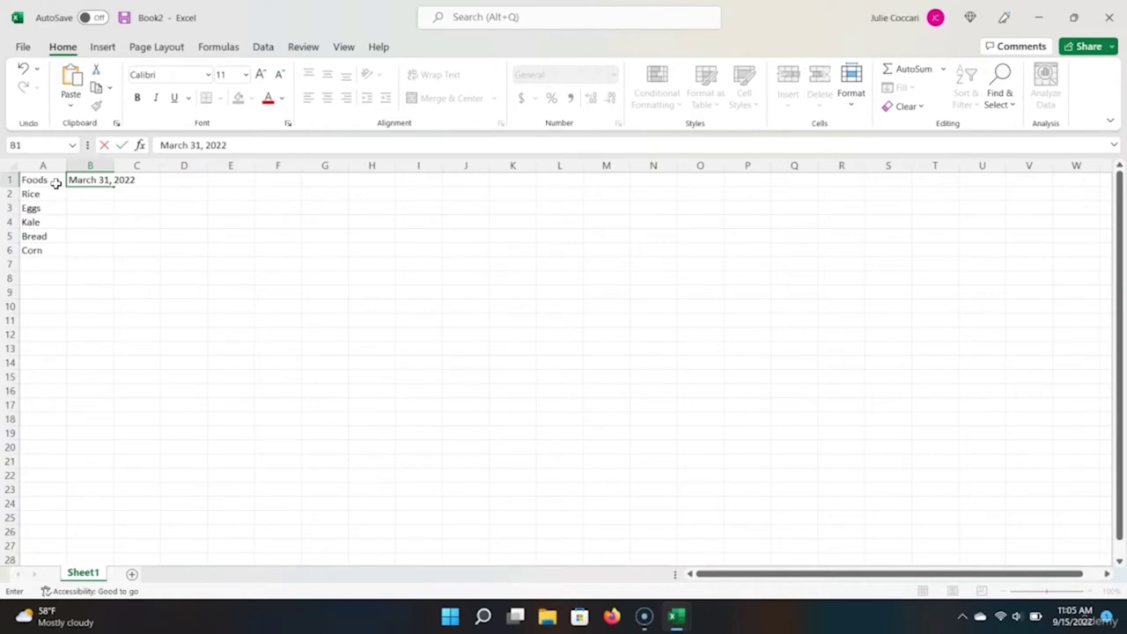
pyautogui.press('Tab')
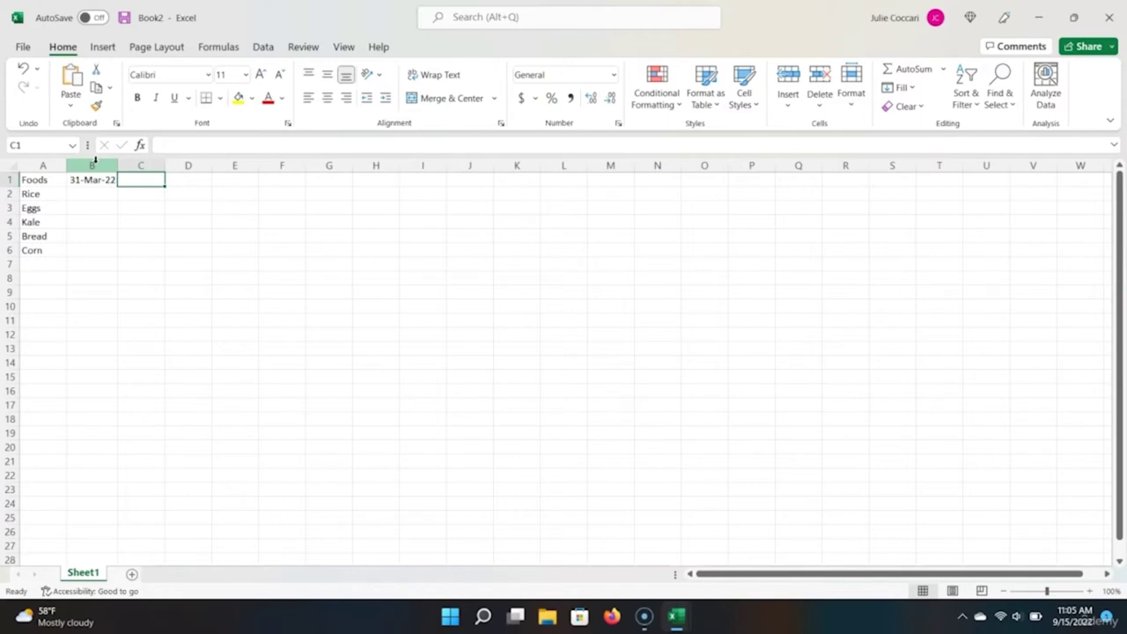
# Step: Enter the dates June 30, 2022, September 30, 2022 and December 31, 2022 in cells C1 to E1
pyautogui.write('June 30')
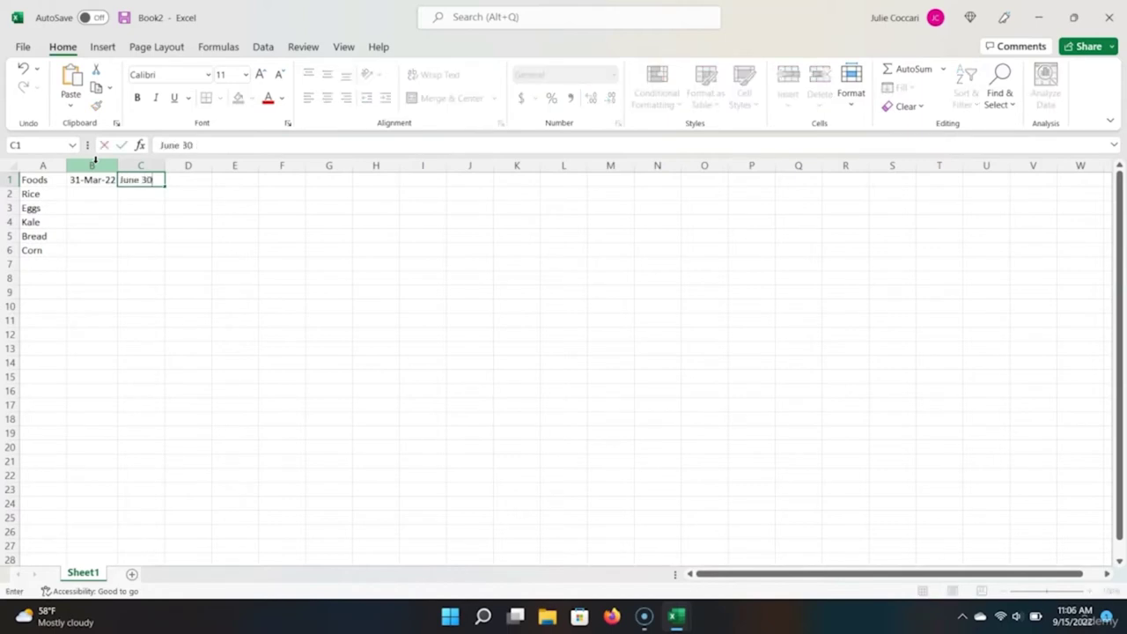
pyautogui.write(', 2022')
pyautogui.press('Tab')
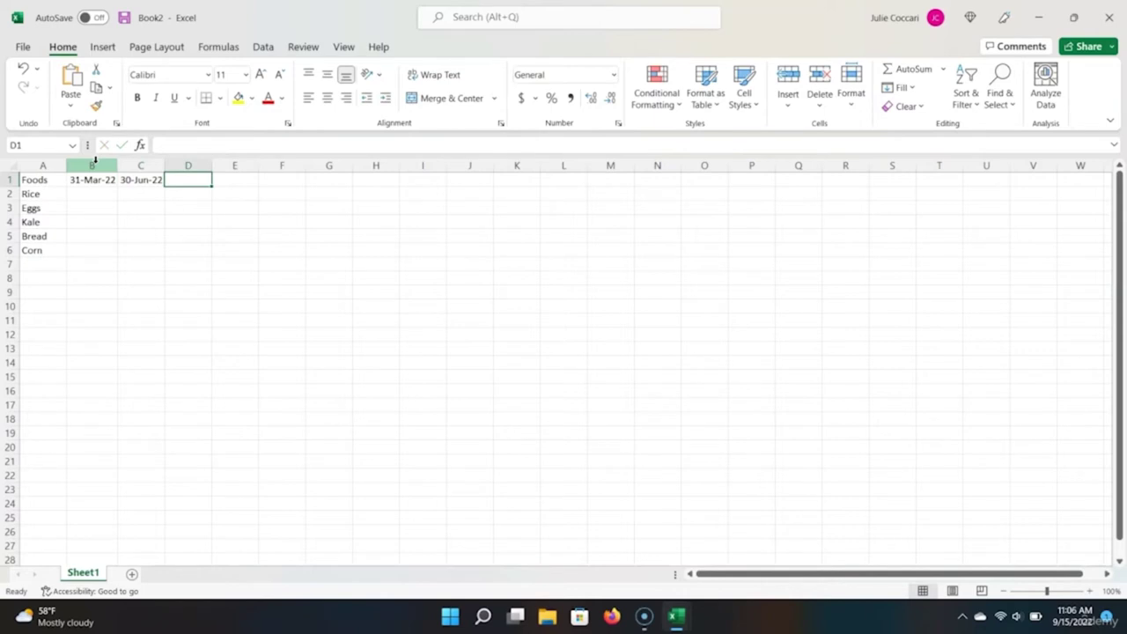
pyautogui.write('Sept')
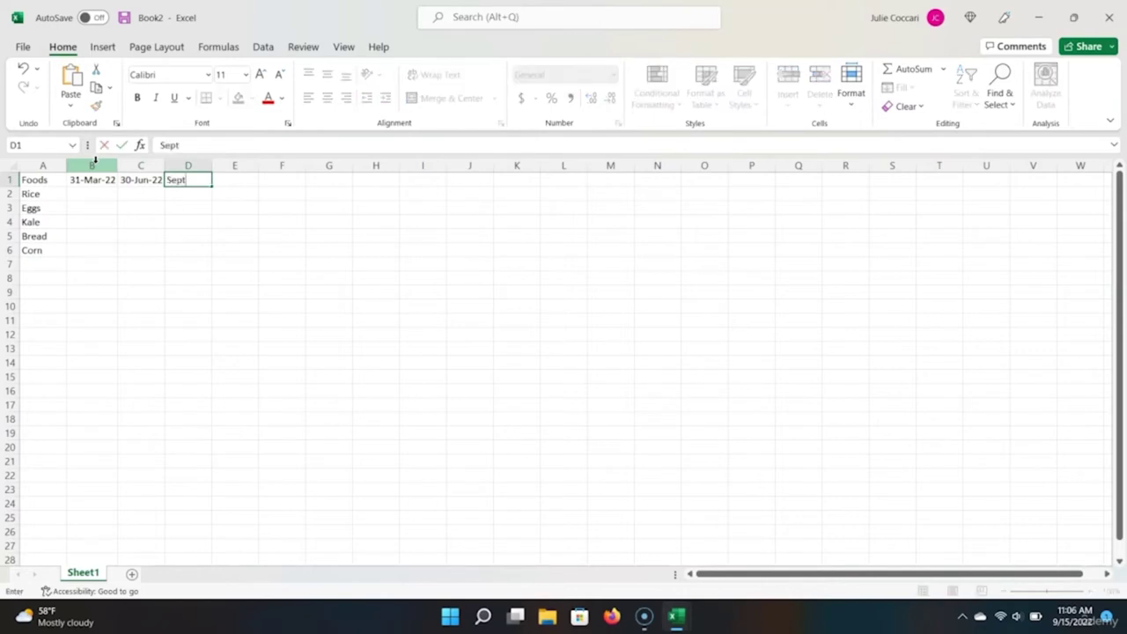
pyautogui.write('ember 30, 2022')
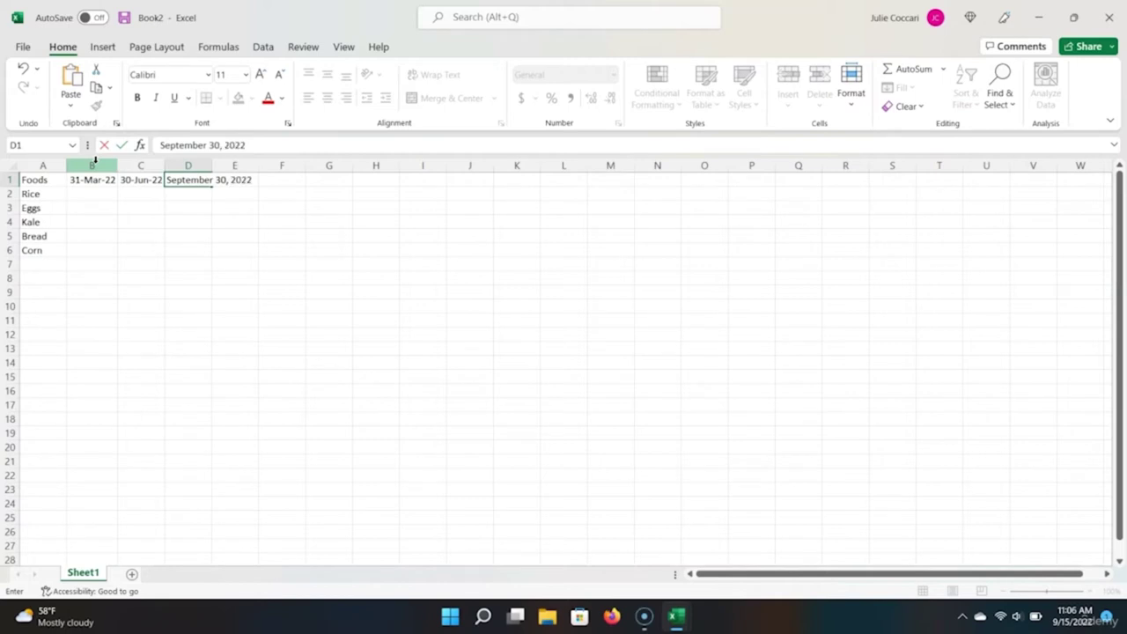
pyautogui.press('Tab')
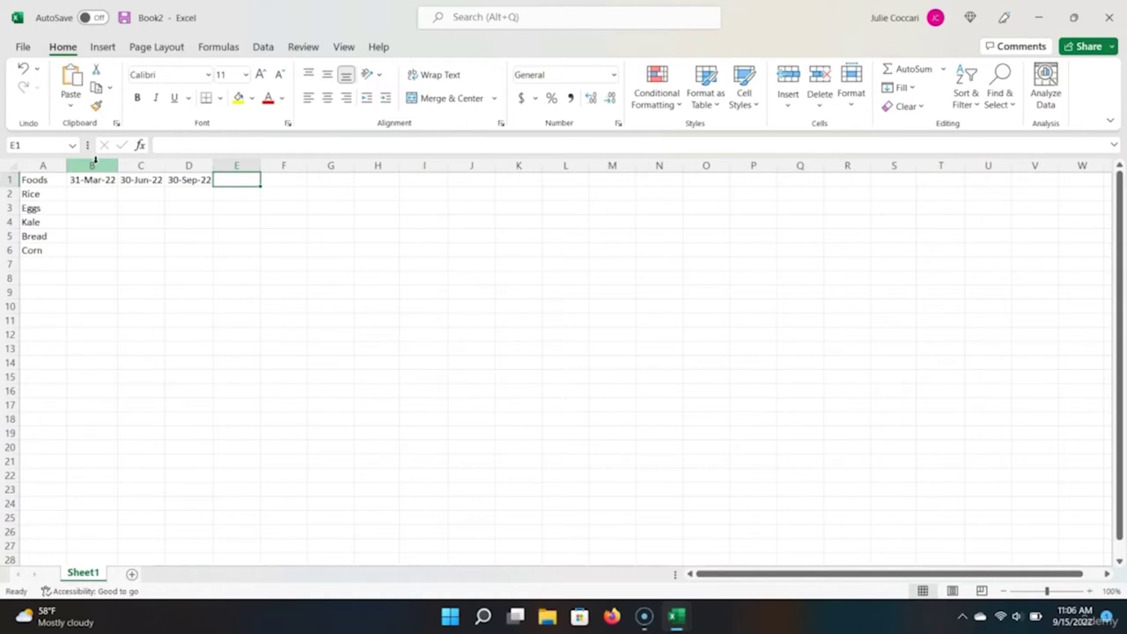
pyautogui.write('December 31, 2022')
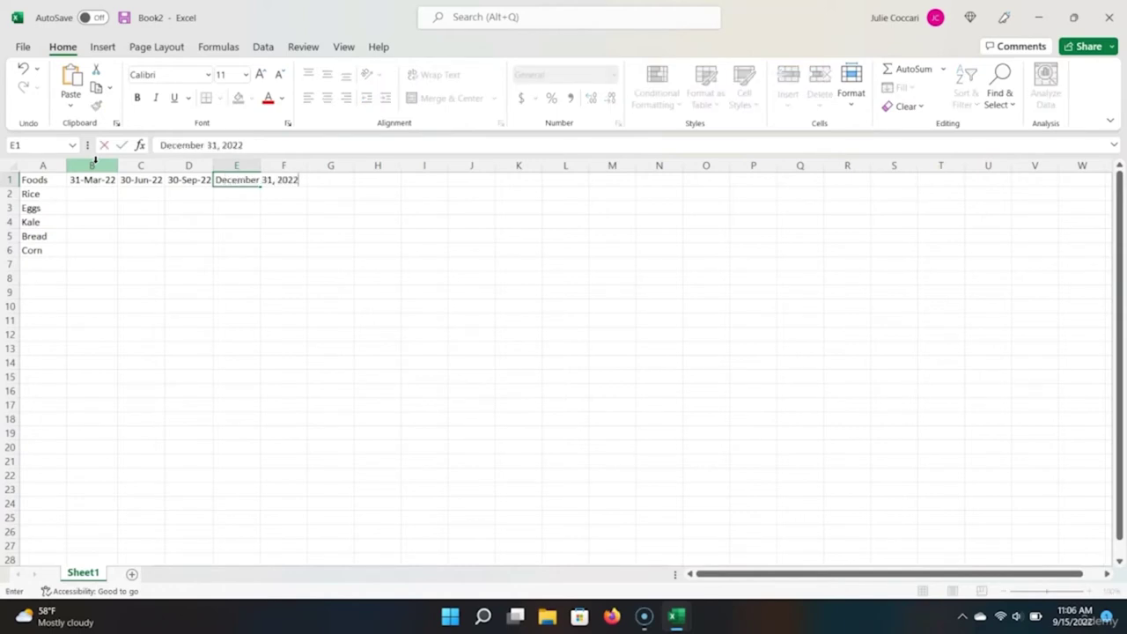
pyautogui.press('Return')
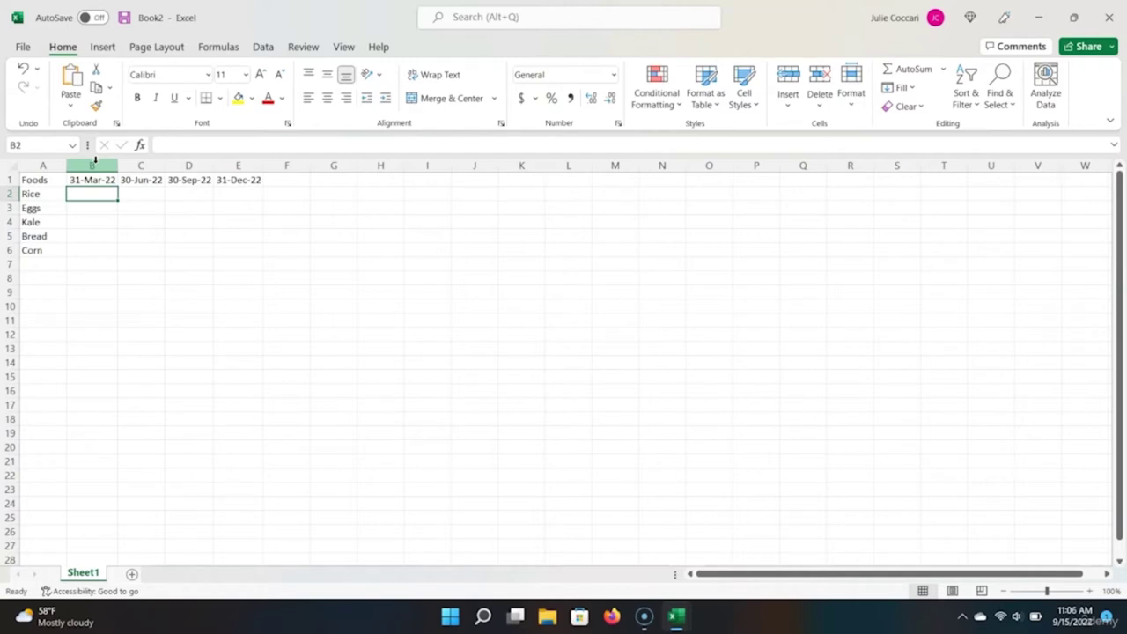
# Step: Format the date headings in cells B1 to E1 as Short Date
pyautogui.click(97, 181)
pyautogui.click(97, 181)
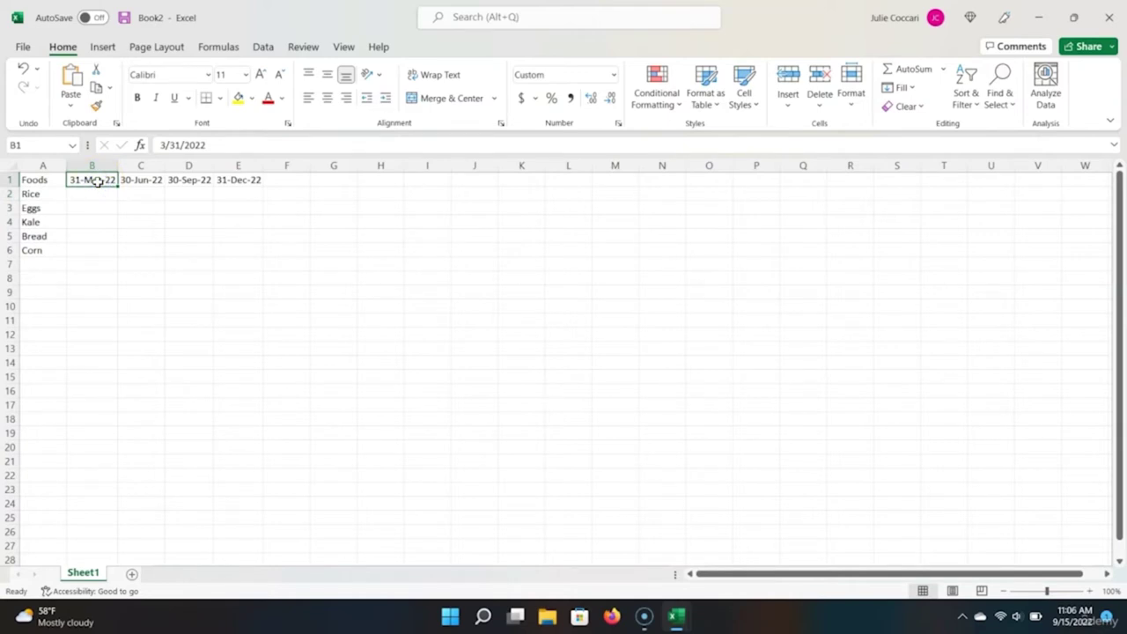
pyautogui.click(166, 171)
pyautogui.keyDown('shift'); pyautogui.click(246, 178); pyautogui.keyUp('shift')
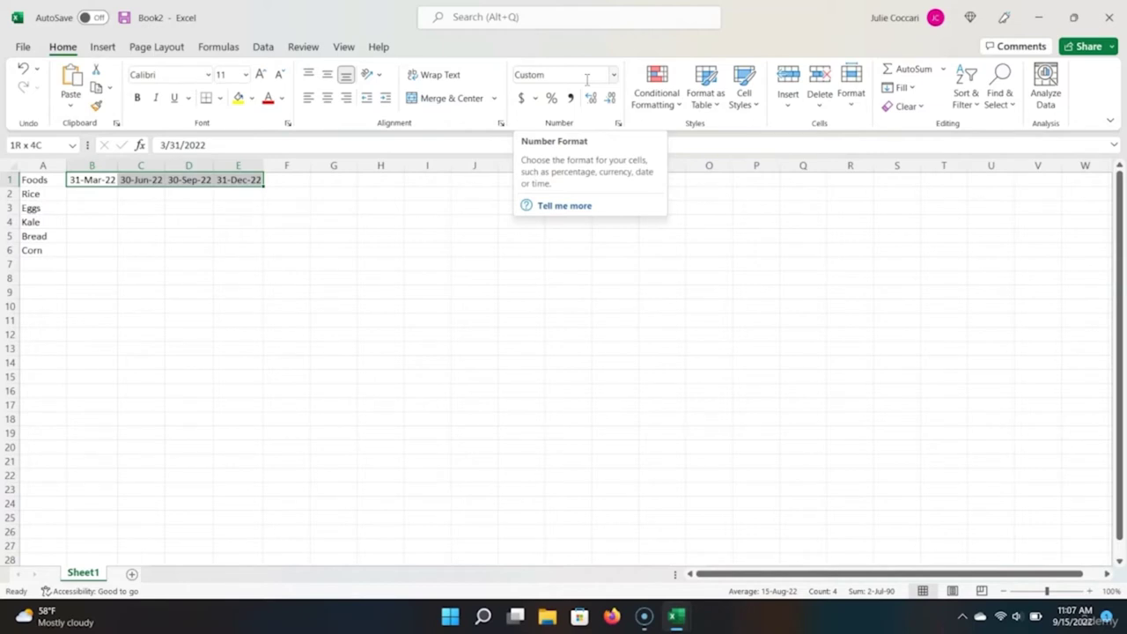
pyautogui.click(614, 75)
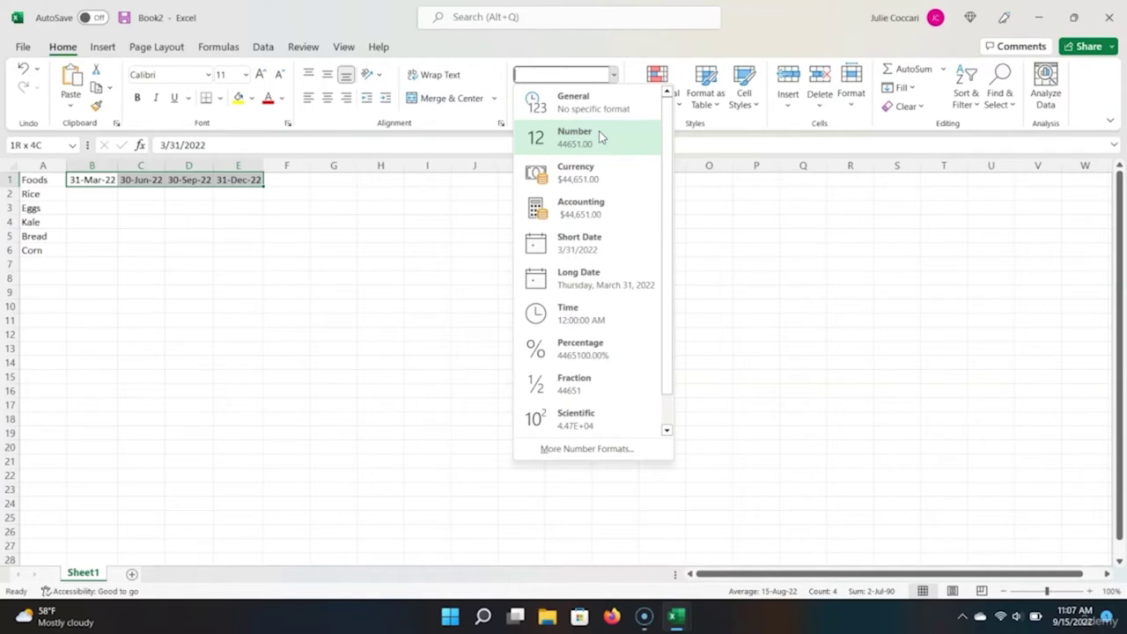
pyautogui.click(604, 239)
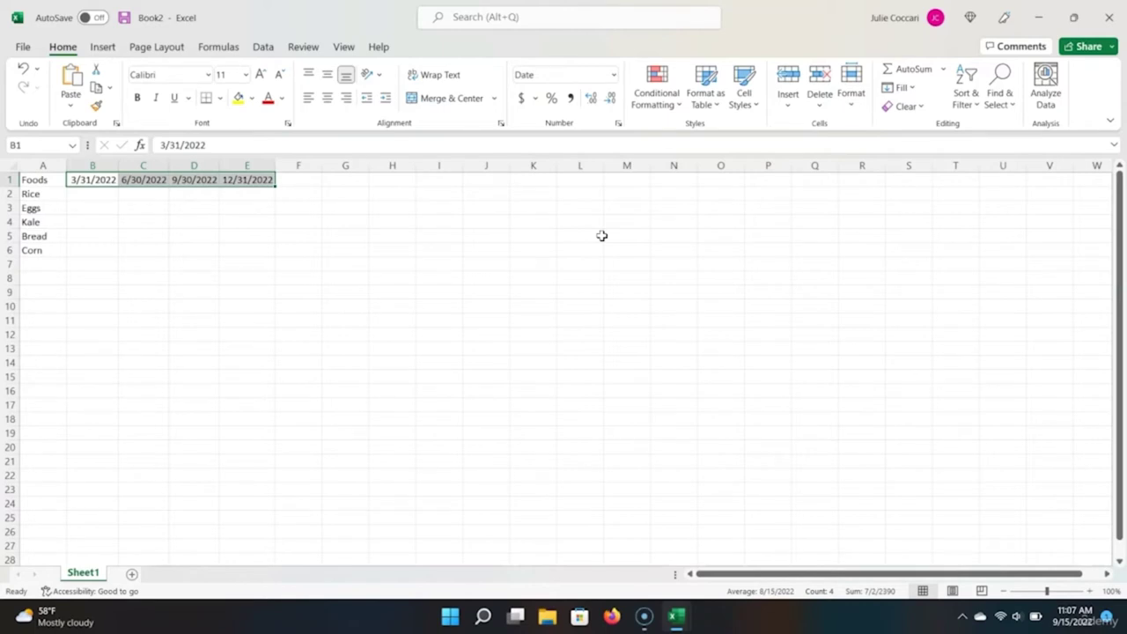
# Step: Enter the Rice values 220, 350, 380 and 290 in cells B2 to E2
pyautogui.press('Down')
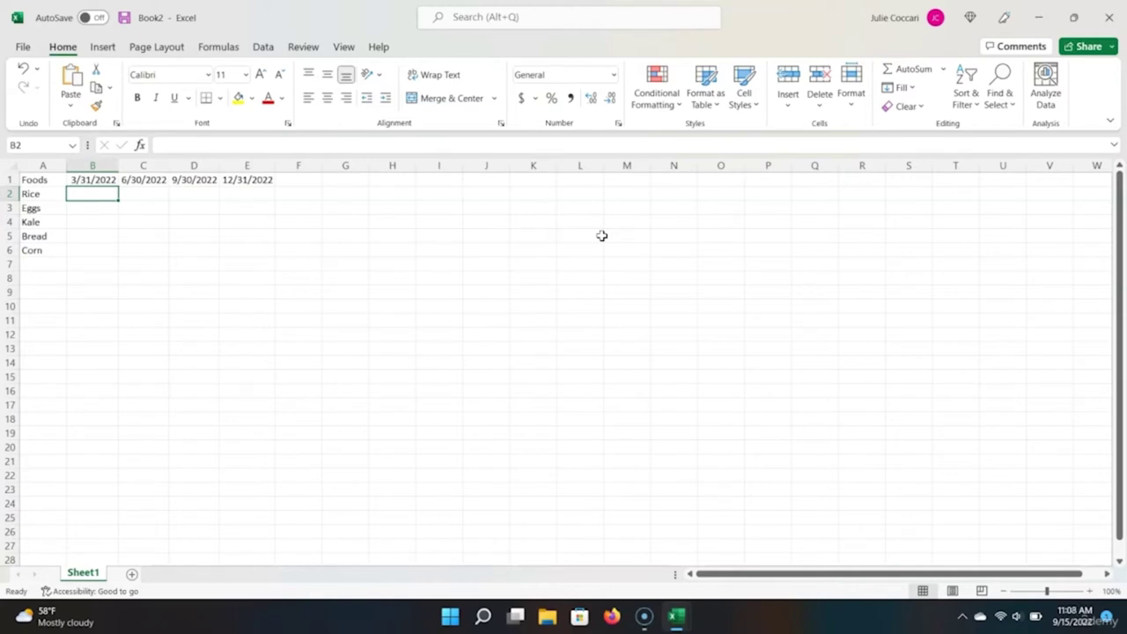
pyautogui.write('22')
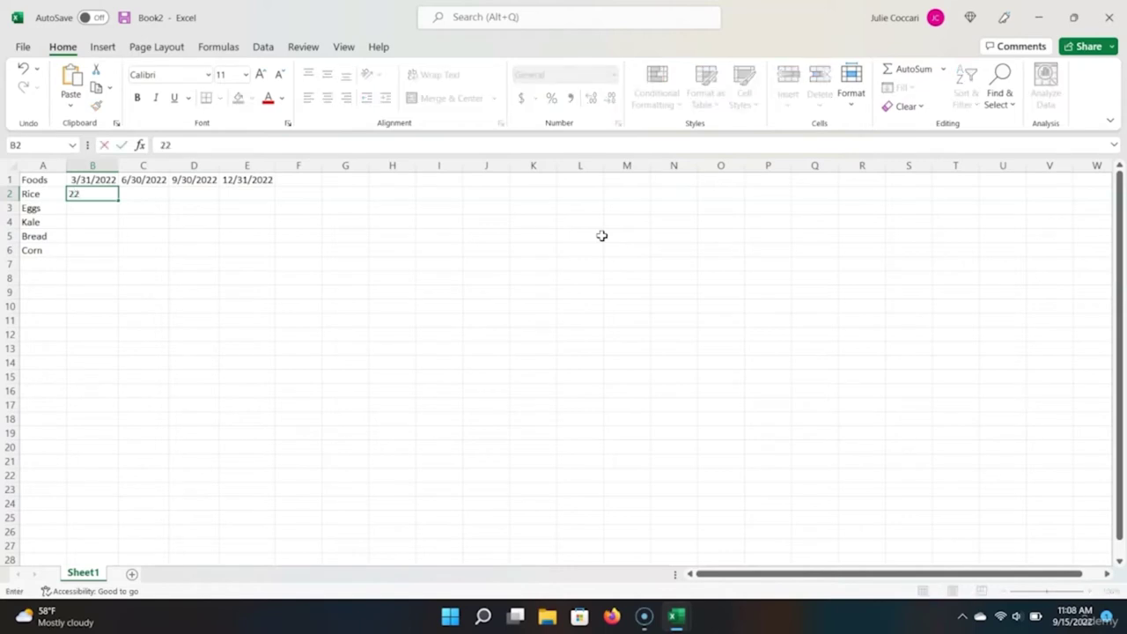
pyautogui.write('0')
pyautogui.press('Tab')
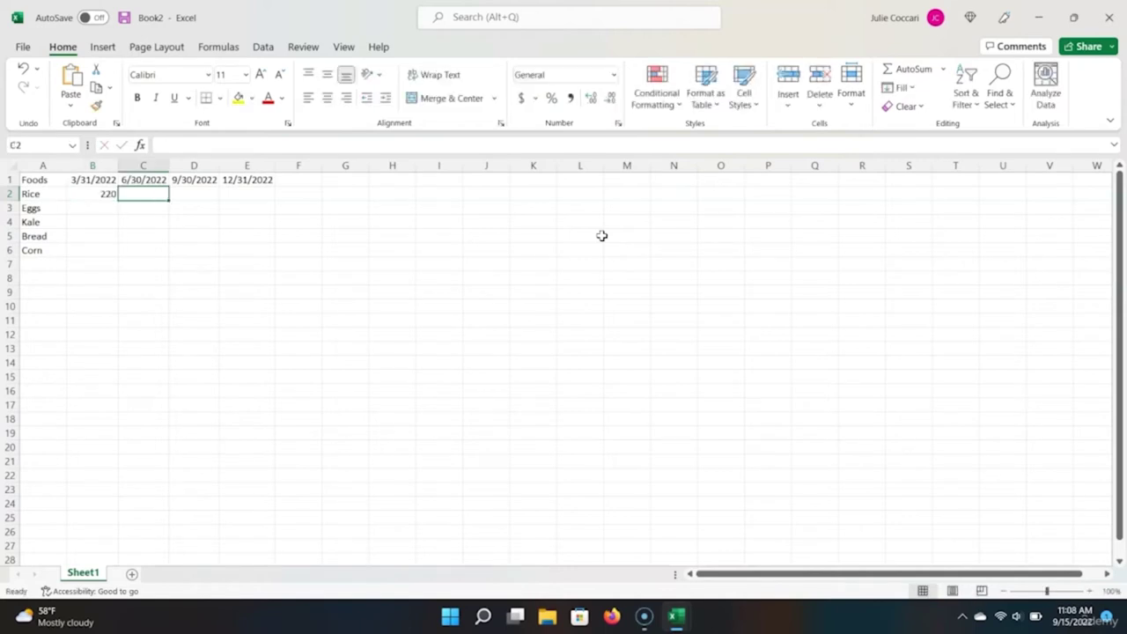
pyautogui.write('350')
pyautogui.press('Tab')
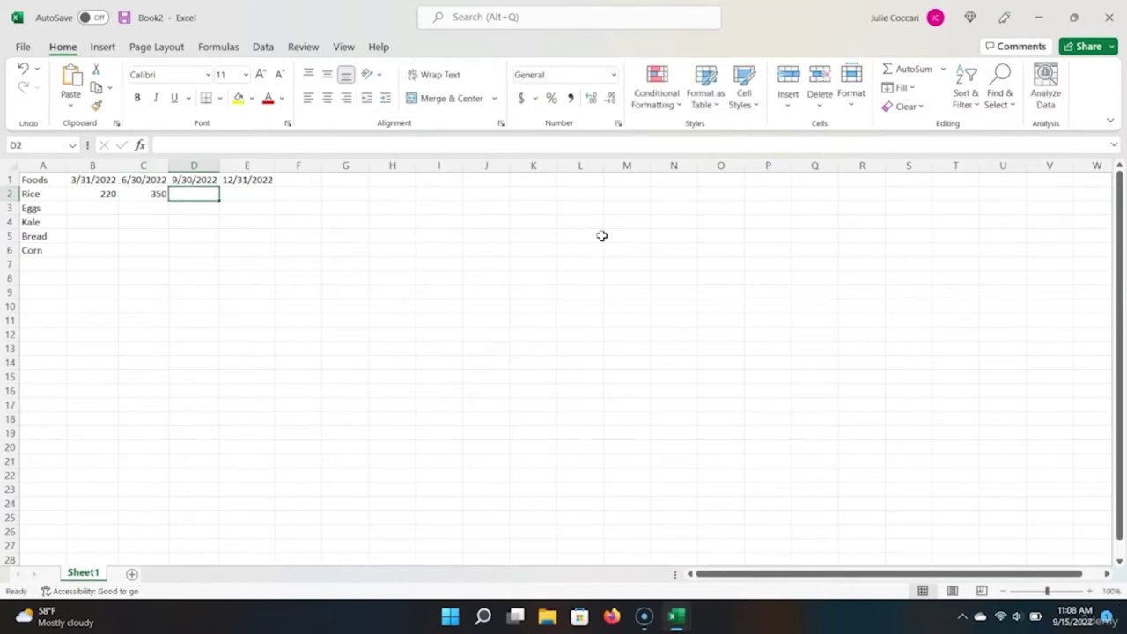
pyautogui.write('380')
pyautogui.press('Tab')
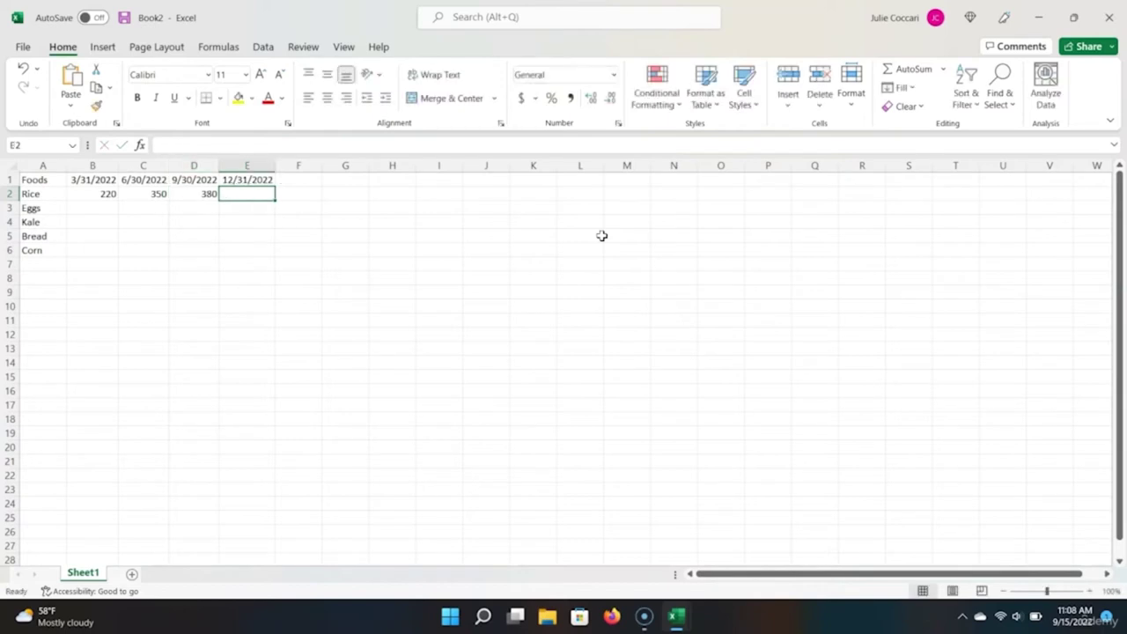
pyautogui.write('0')
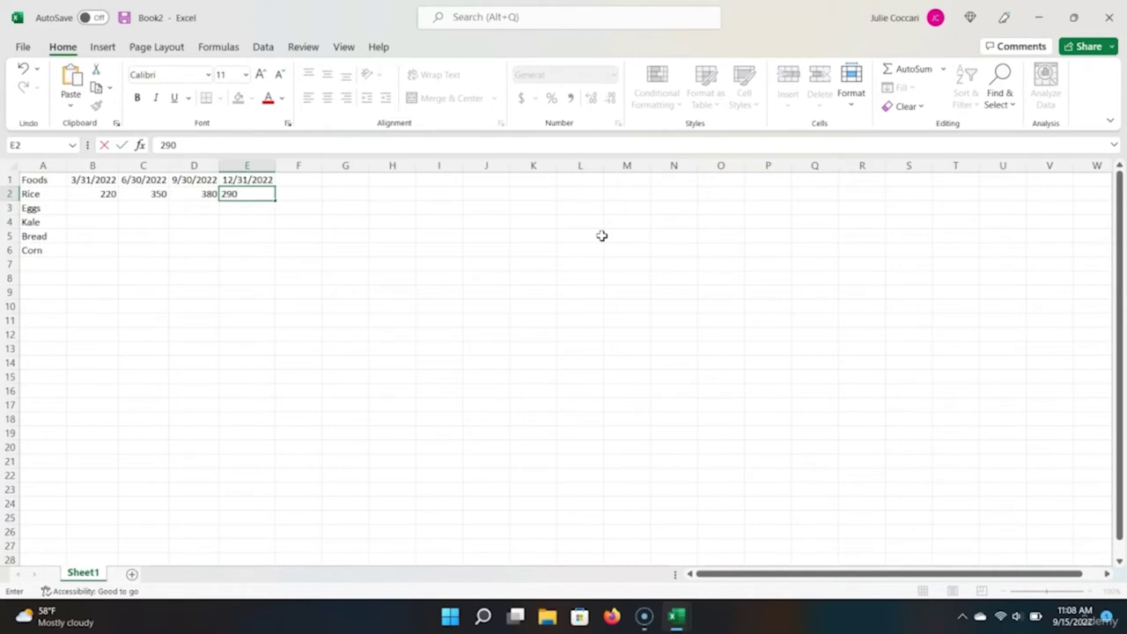
pyautogui.press('Return')
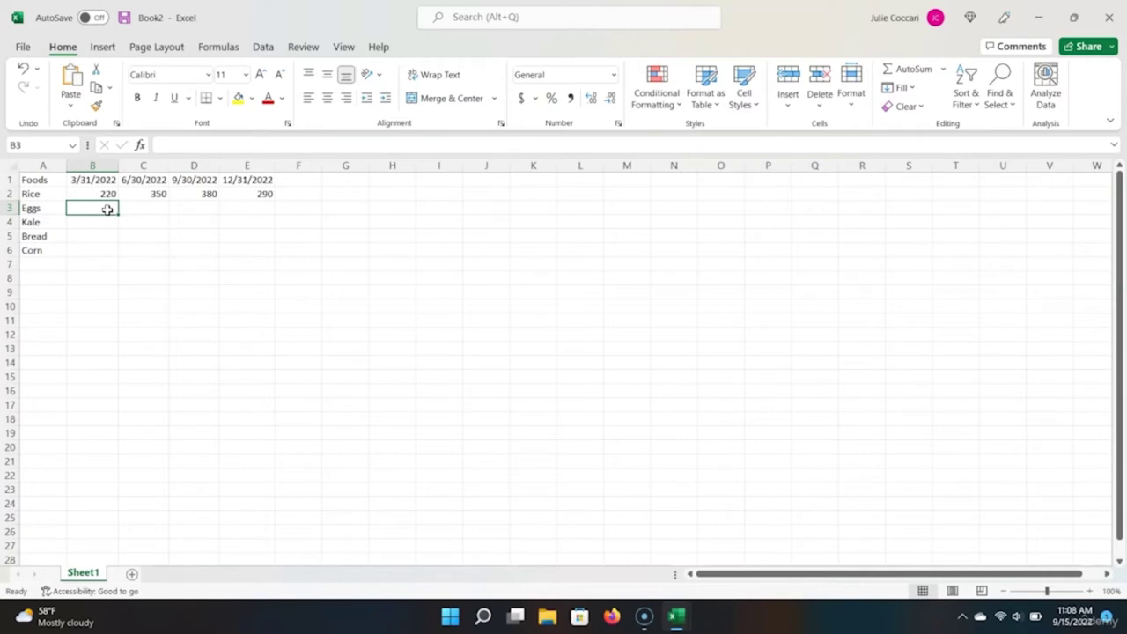
# Step: Enter the Eggs values 220, 380, 610 and 220 in cells B3 to E3
pyautogui.write('220')
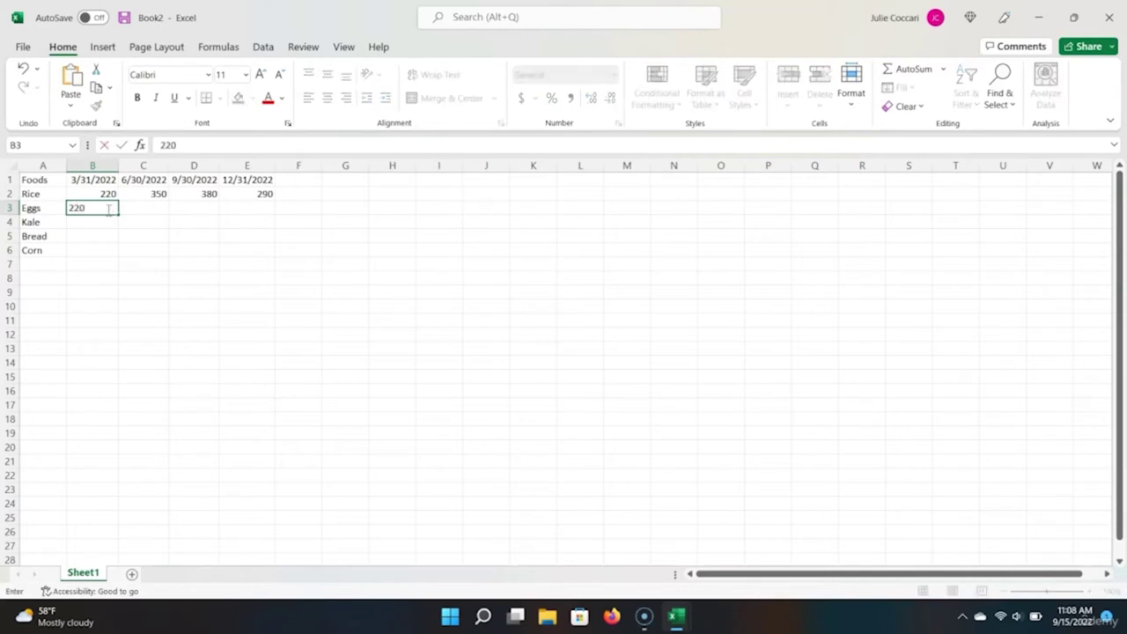
pyautogui.press('Tab')
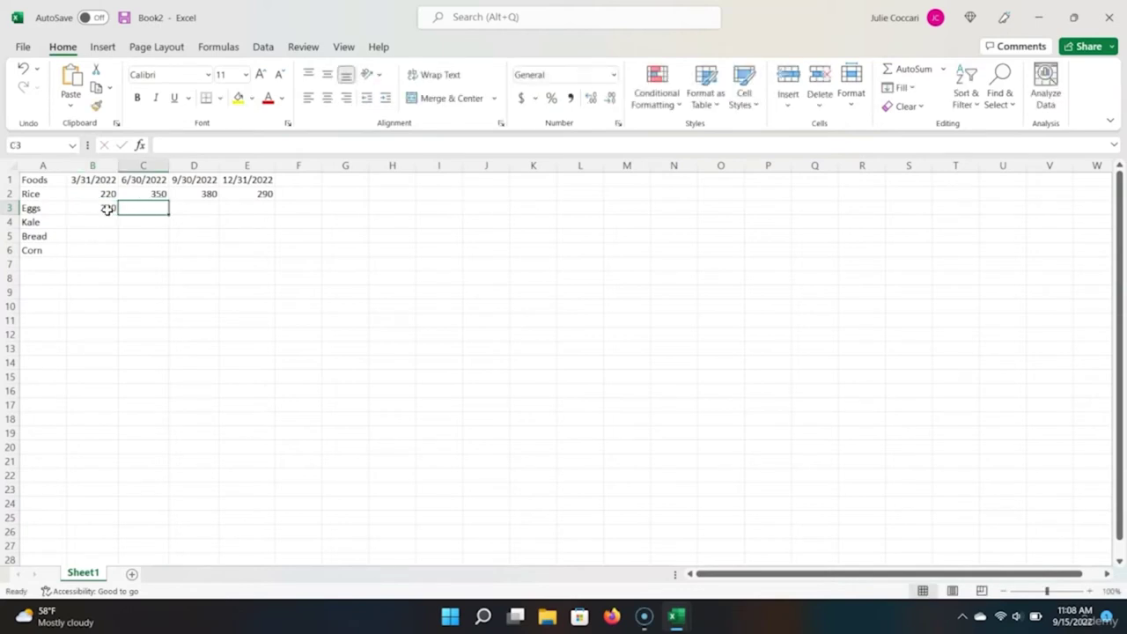
pyautogui.write('380')
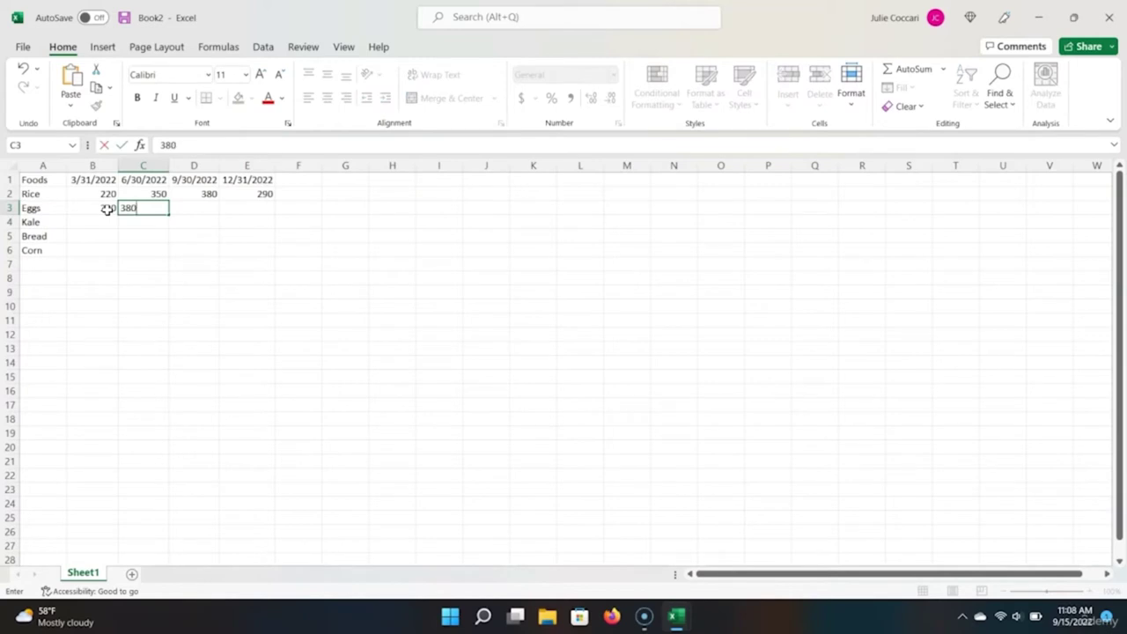
pyautogui.press('Tab')
pyautogui.write('6')
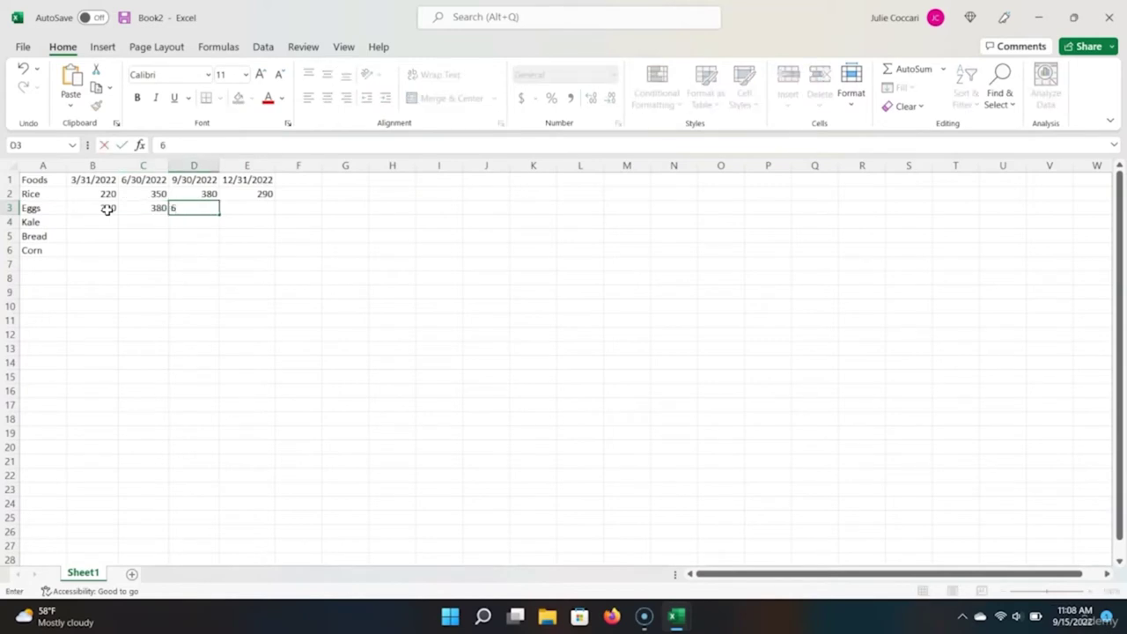
pyautogui.write('10')
pyautogui.press('Tab')
pyautogui.write('220')
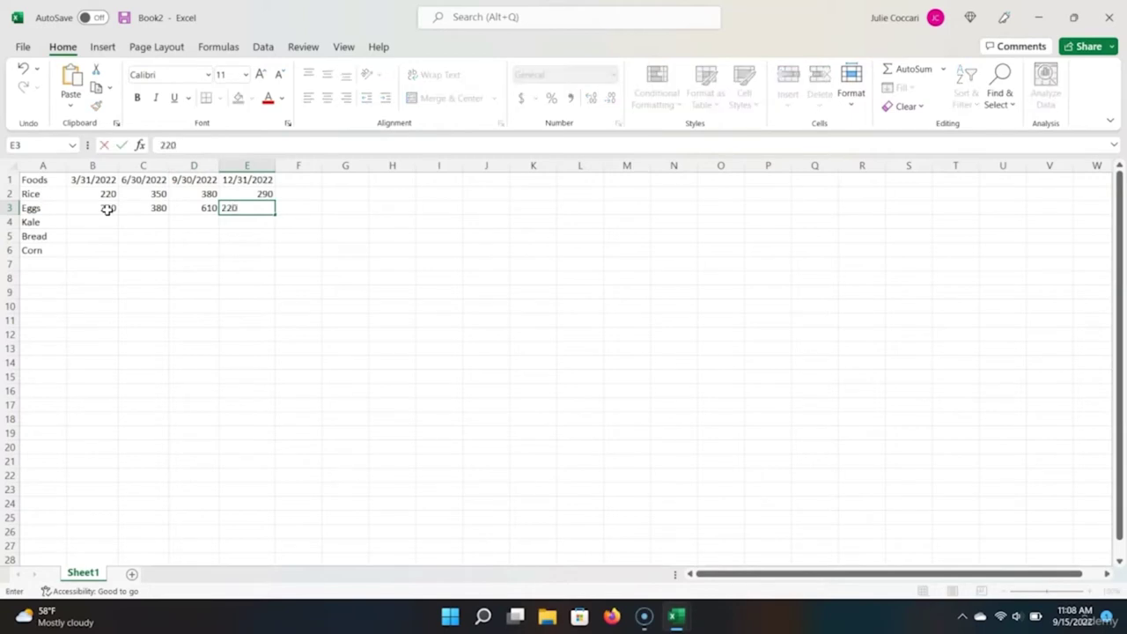
pyautogui.press('Return')
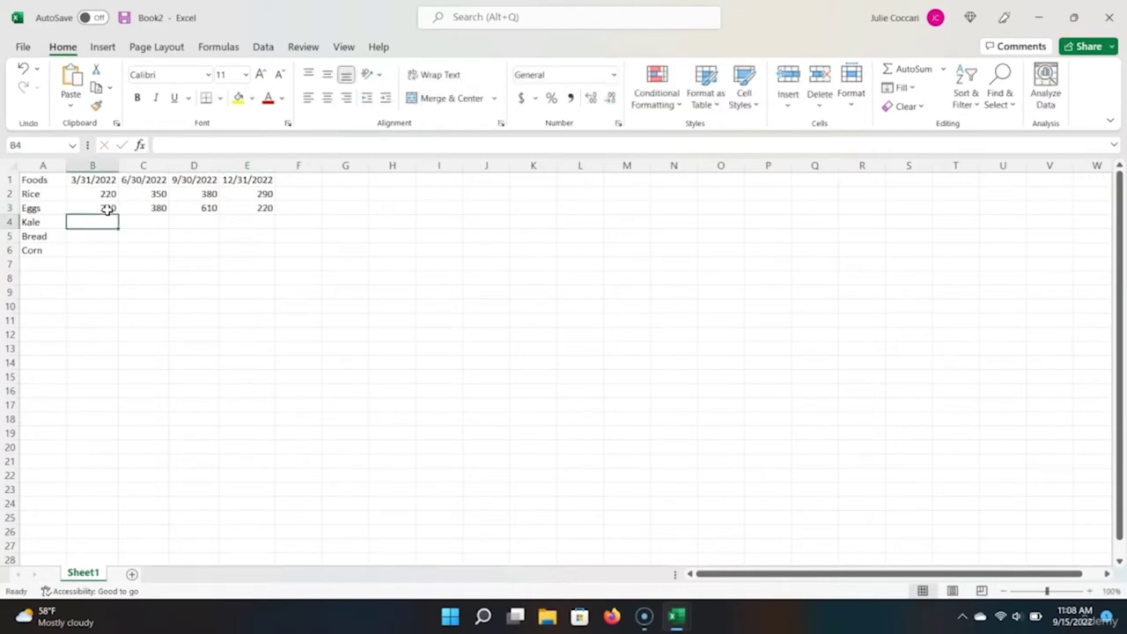
# Step: Enter the Kale values 150, 180, 220 and 260 in cells B4 to E4
pyautogui.write('150')
pyautogui.press('Tab')
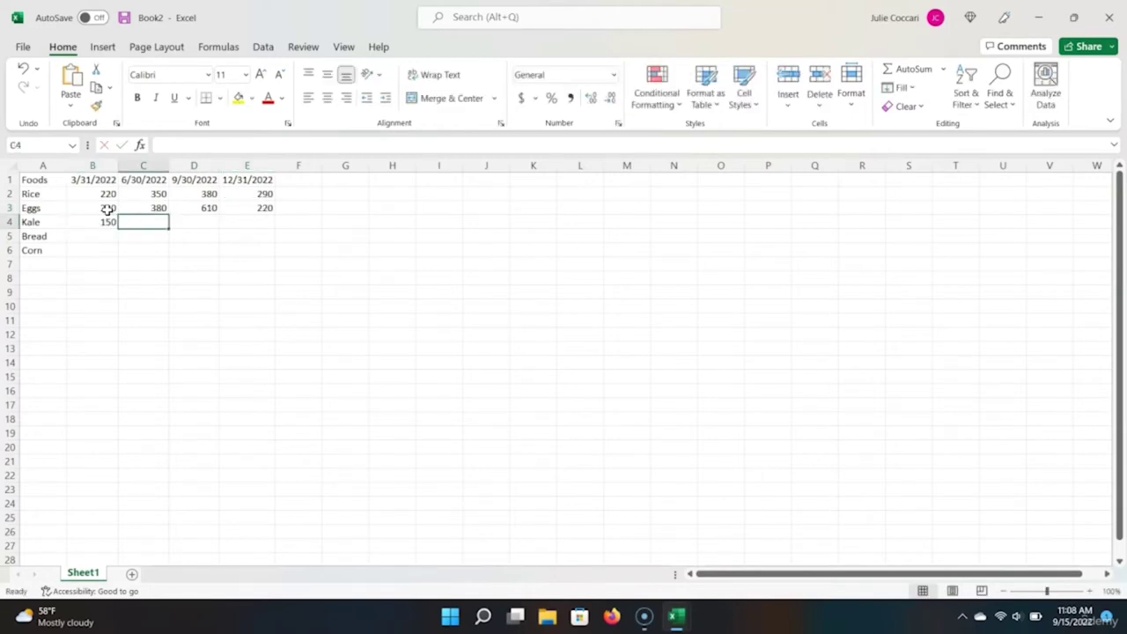
pyautogui.write('180')
pyautogui.press('Tab')
pyautogui.write('220')
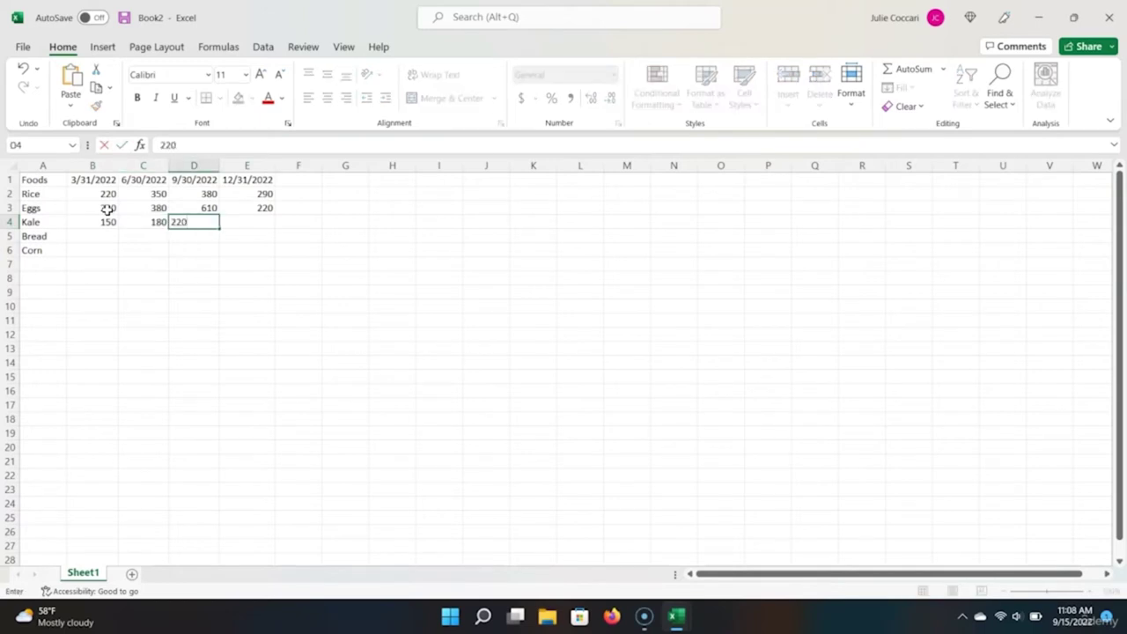
pyautogui.press('Tab')
pyautogui.write('260')
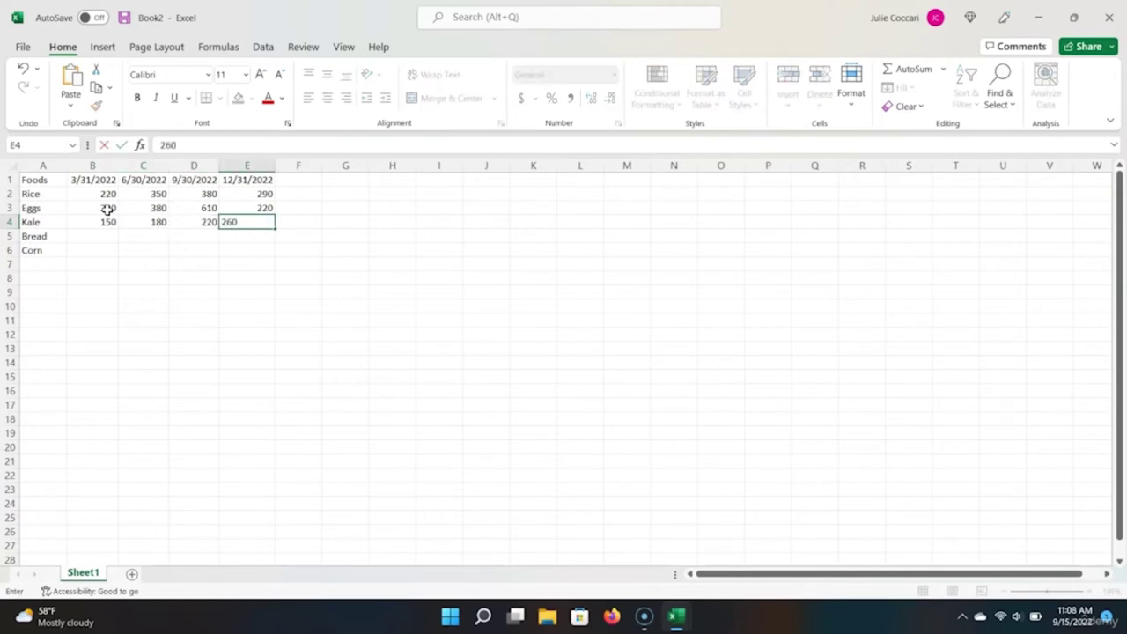
pyautogui.press('Return')
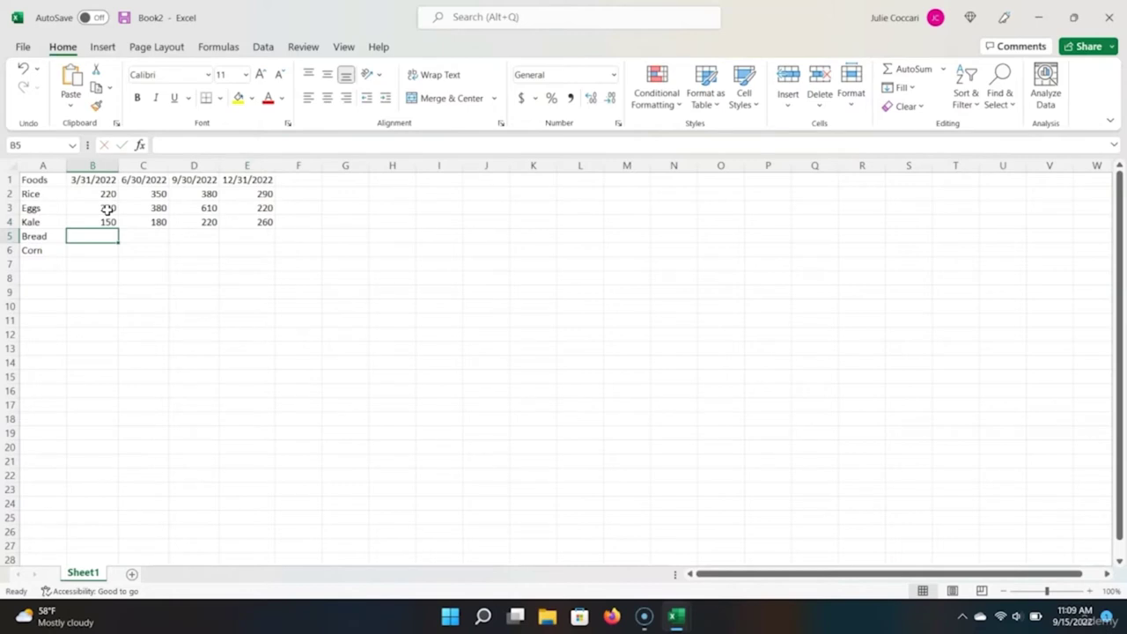
# Step: Enter the Bread values 800, 650, 690 and 720 in cells B5 to E5
pyautogui.write('800')
pyautogui.press('Tab')
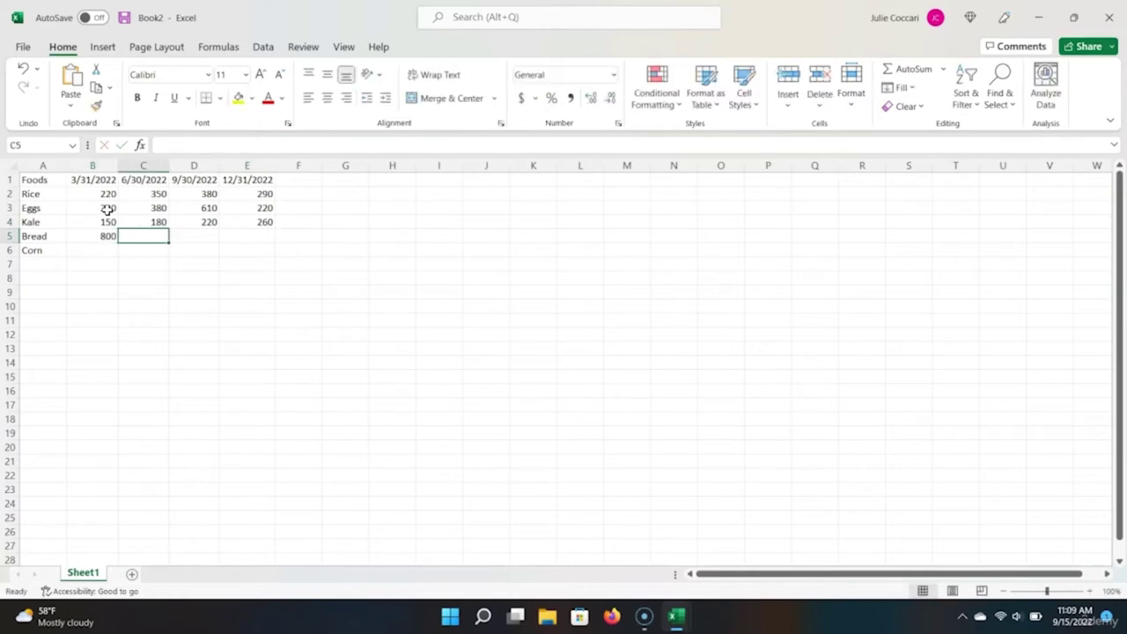
pyautogui.write('650')
pyautogui.press('Tab')
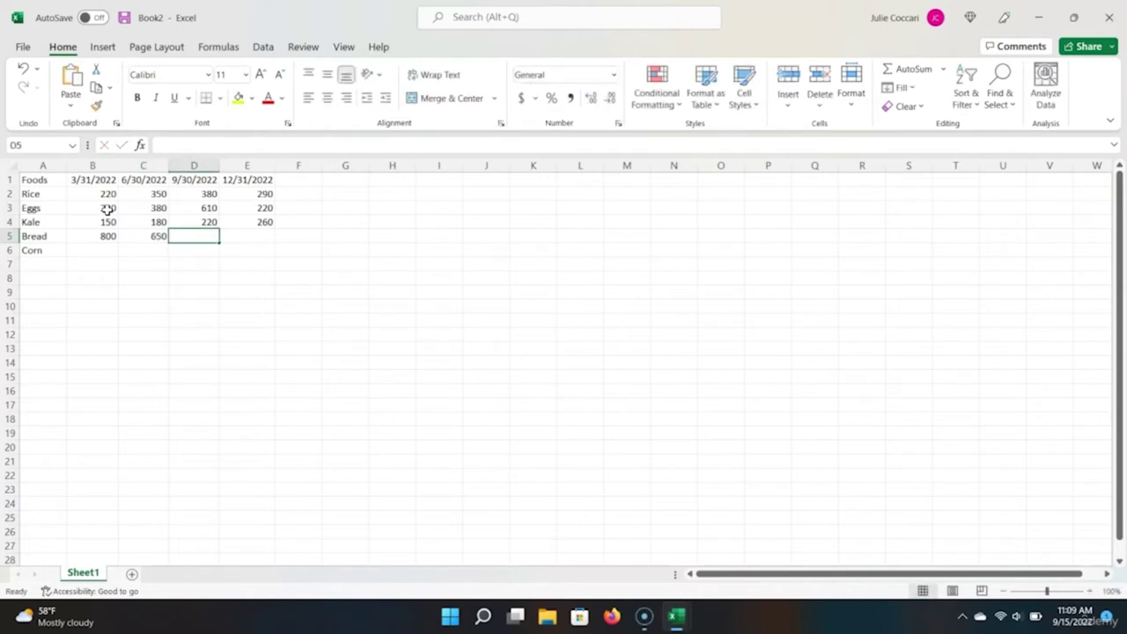
pyautogui.write('690')
pyautogui.press('Tab')
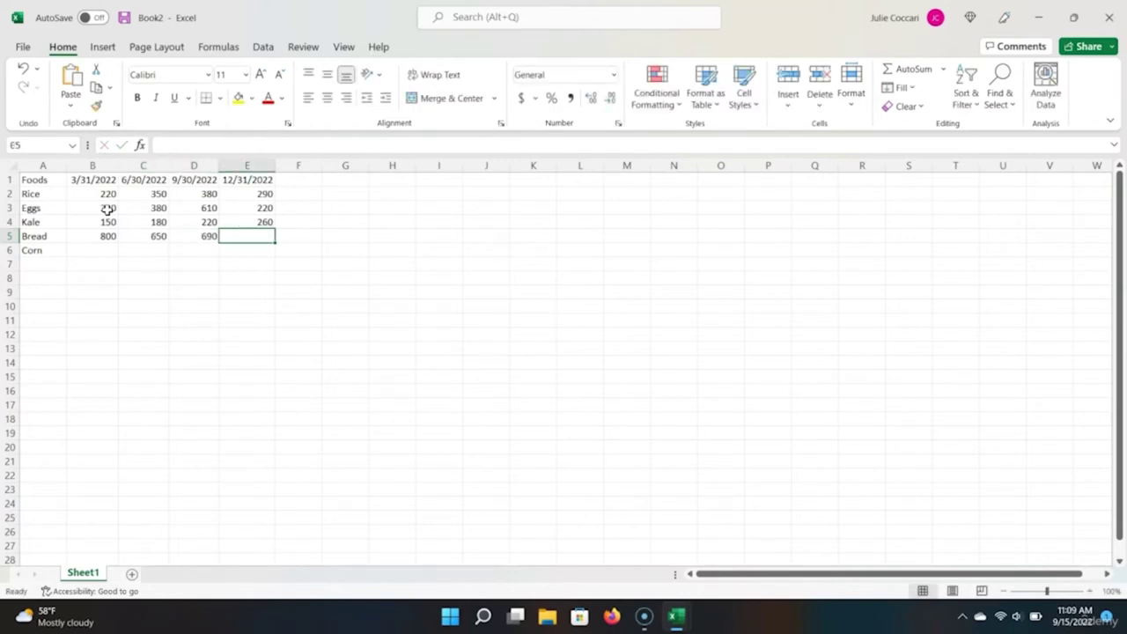
pyautogui.write('720')
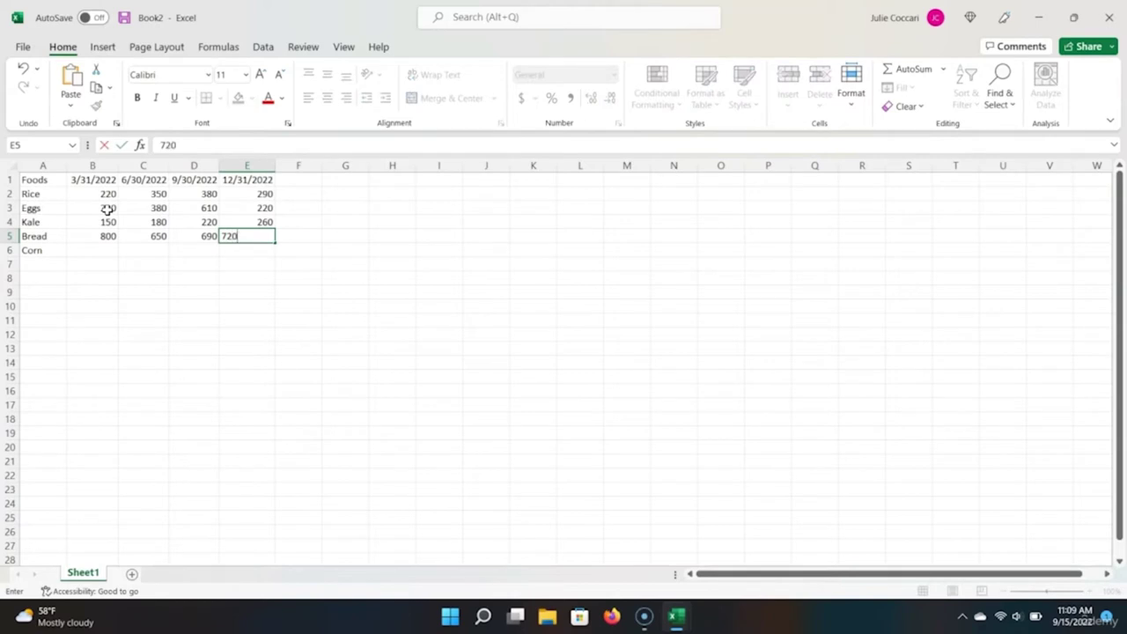
pyautogui.press('Return')
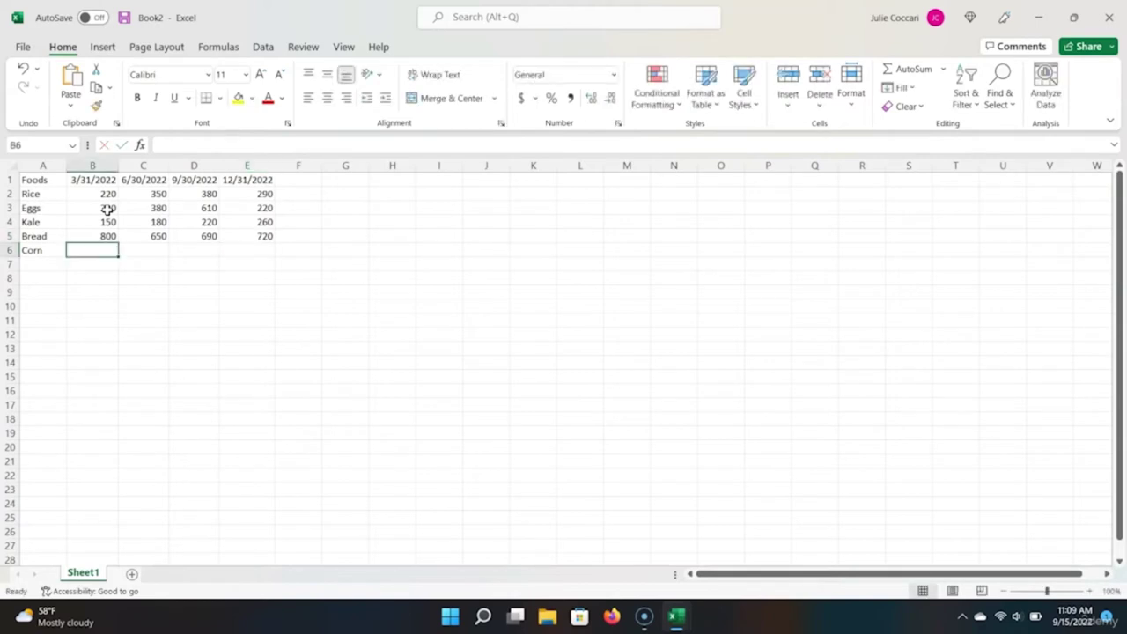
# Step: Enter the Corn values 120, 95, 190 and 165 in cells B6 to E6
pyautogui.write('120')
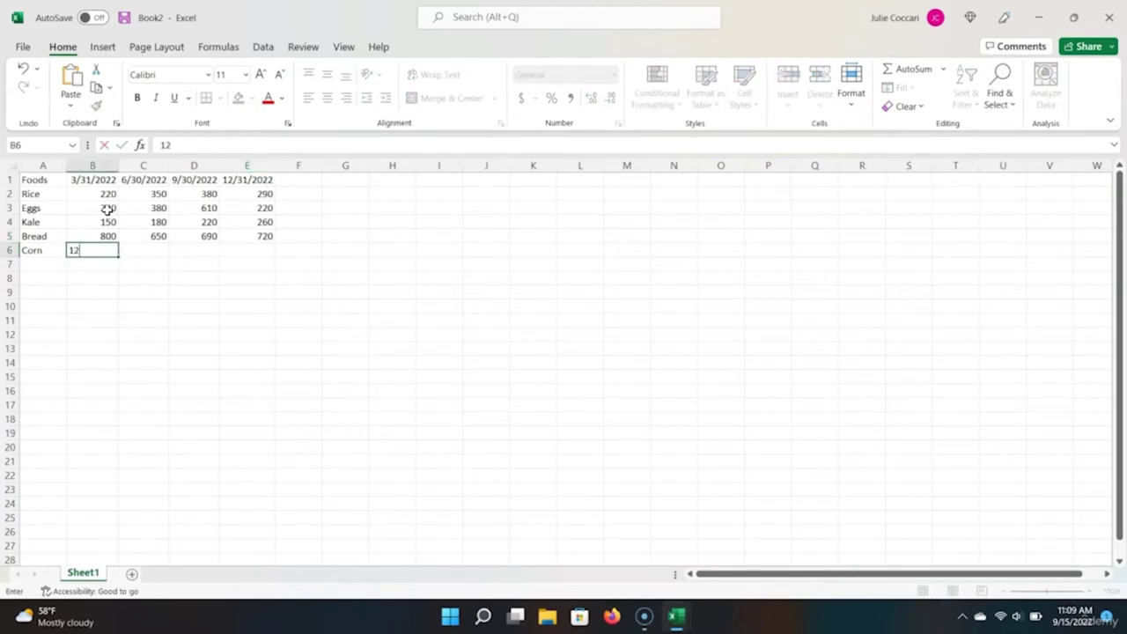
pyautogui.press('Tab')
pyautogui.write('95')
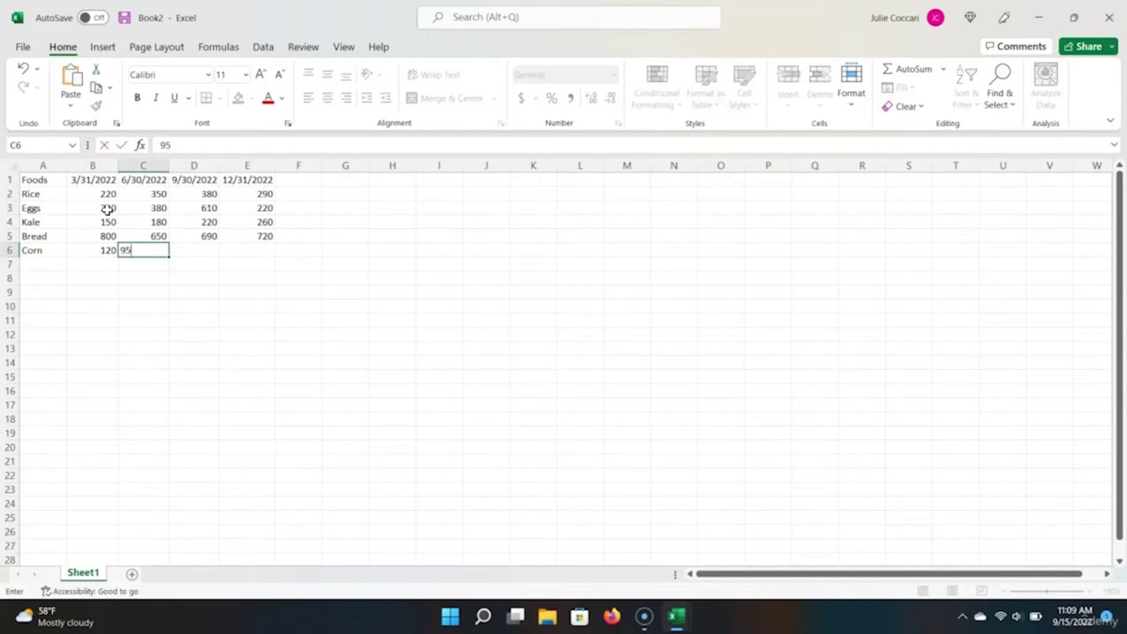
pyautogui.press('Tab')
pyautogui.write('190')
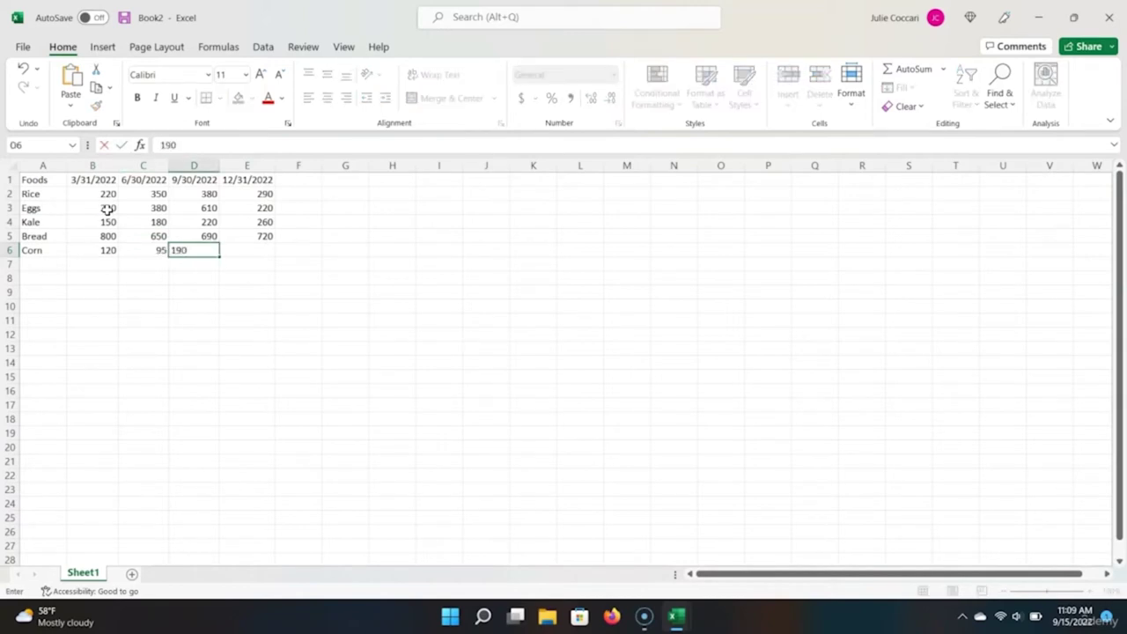
pyautogui.press('Tab')
pyautogui.write('165')
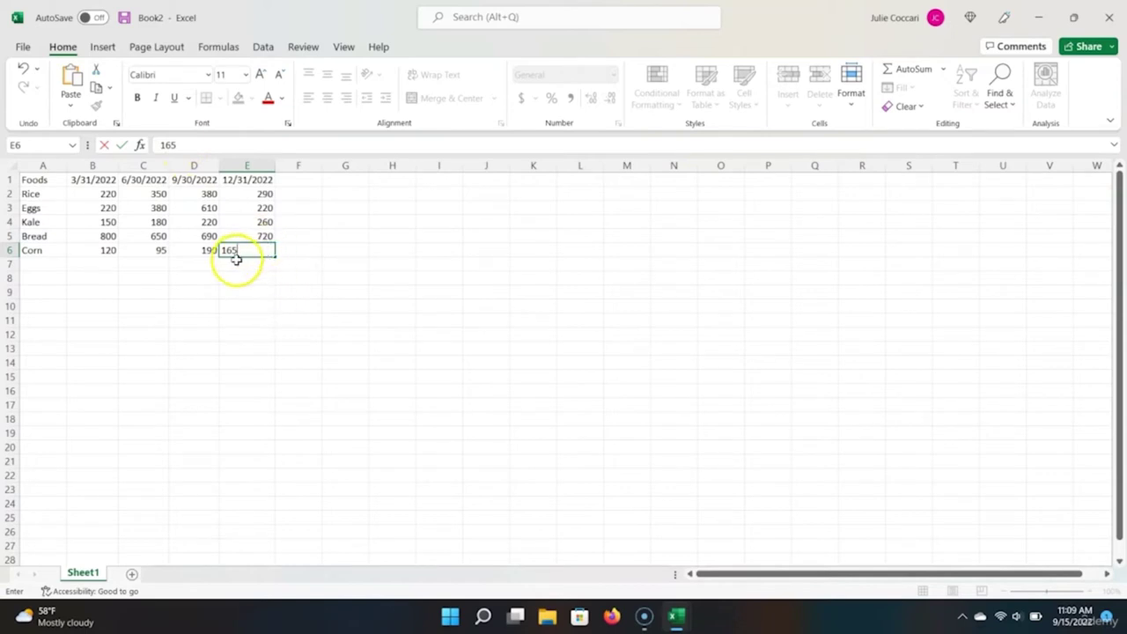
pyautogui.keyDown('shift'); pyautogui.click(106, 194); pyautogui.keyUp('shift')
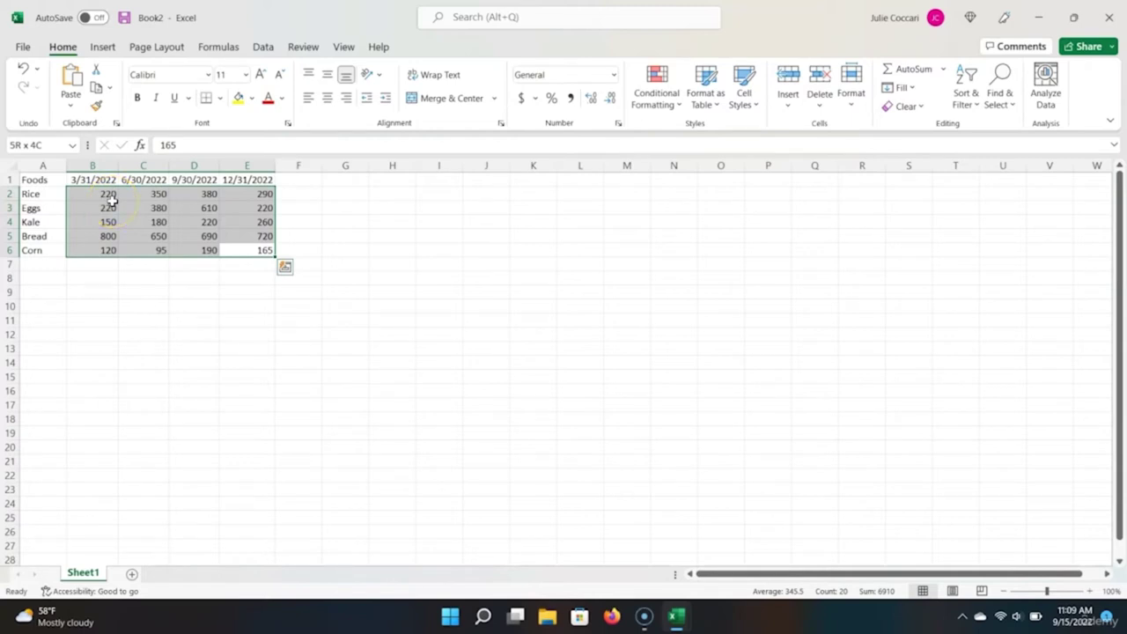
pyautogui.press('Right')
pyautogui.press('Left')
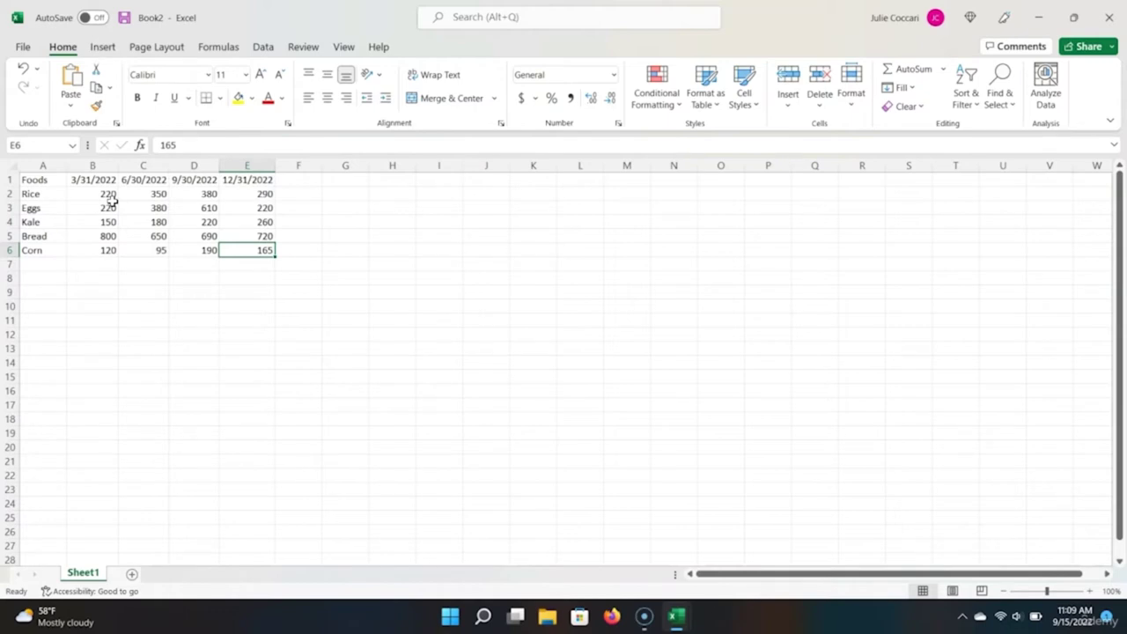
# Step: Format the quarterly values in cells B2 to E6 as Currency with no decimal places
pyautogui.hotkey('shift', 'Left')
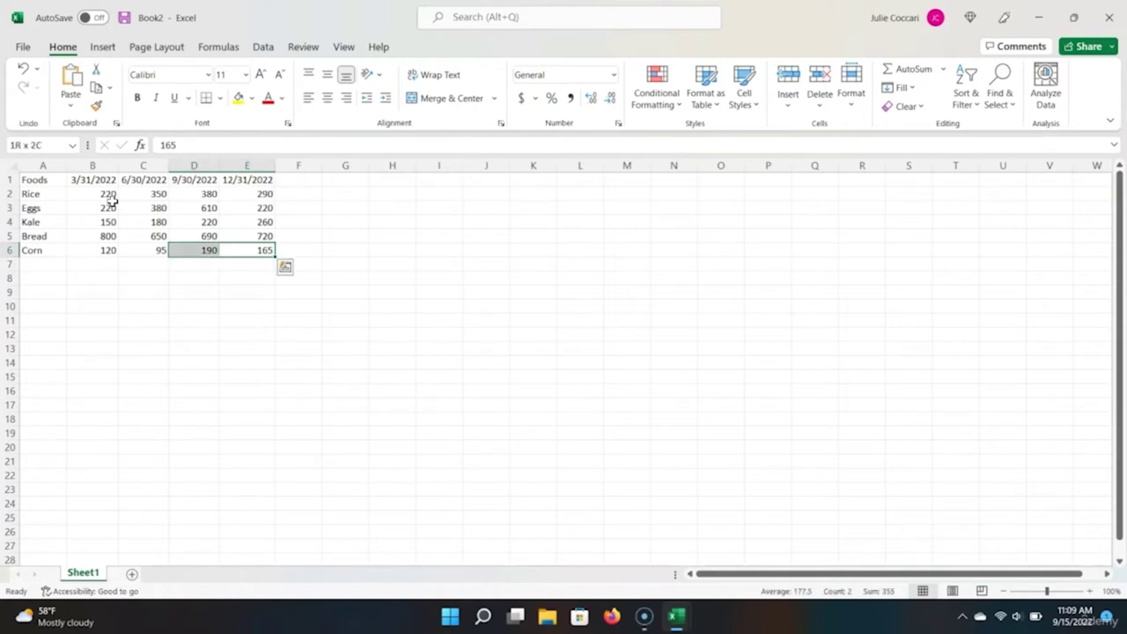
pyautogui.hotkey('shift', 'Left')
pyautogui.hotkey('shift', 'Left')
pyautogui.hotkey('shift', 'Up')
pyautogui.hotkey('shift', 'Up')
pyautogui.hotkey('shift', 'Up')
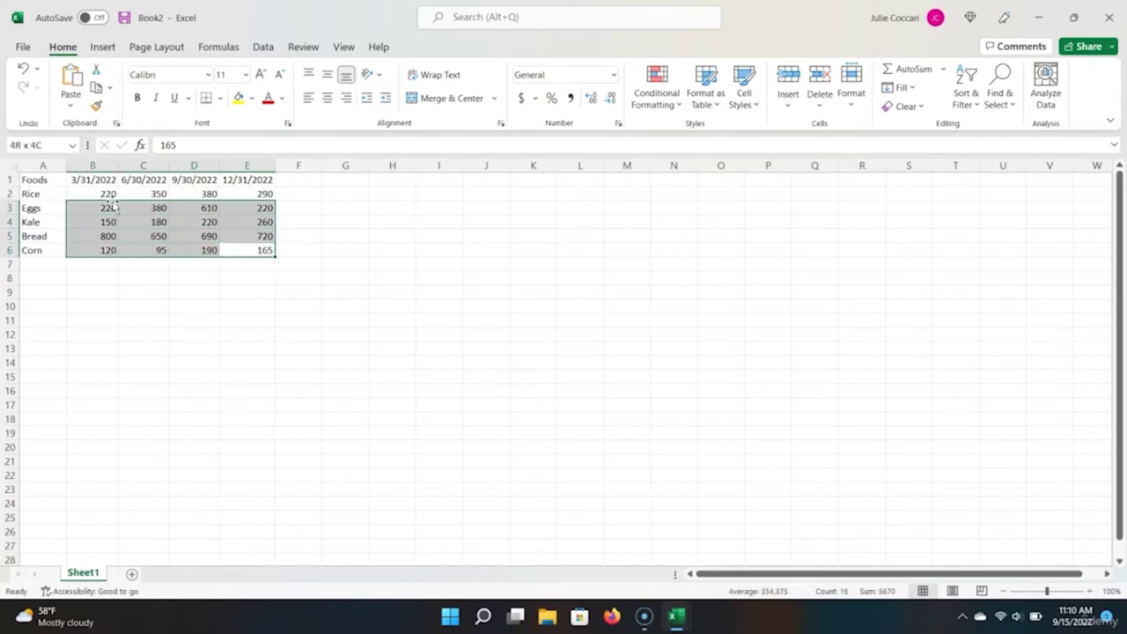
pyautogui.hotkey('shift', 'Up')
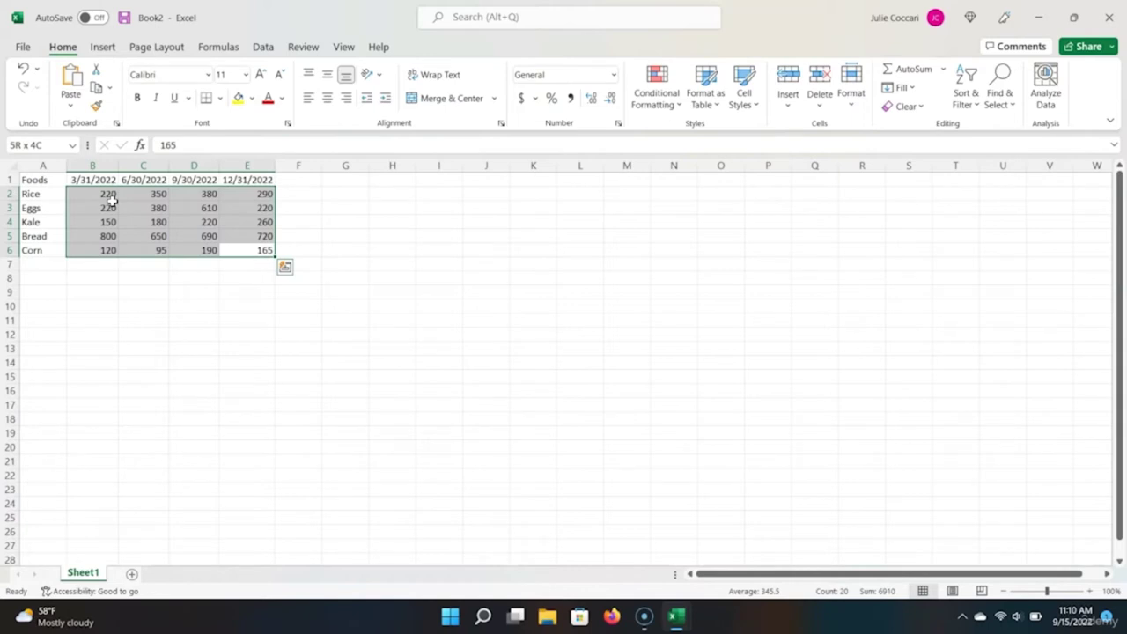
pyautogui.click(614, 77)
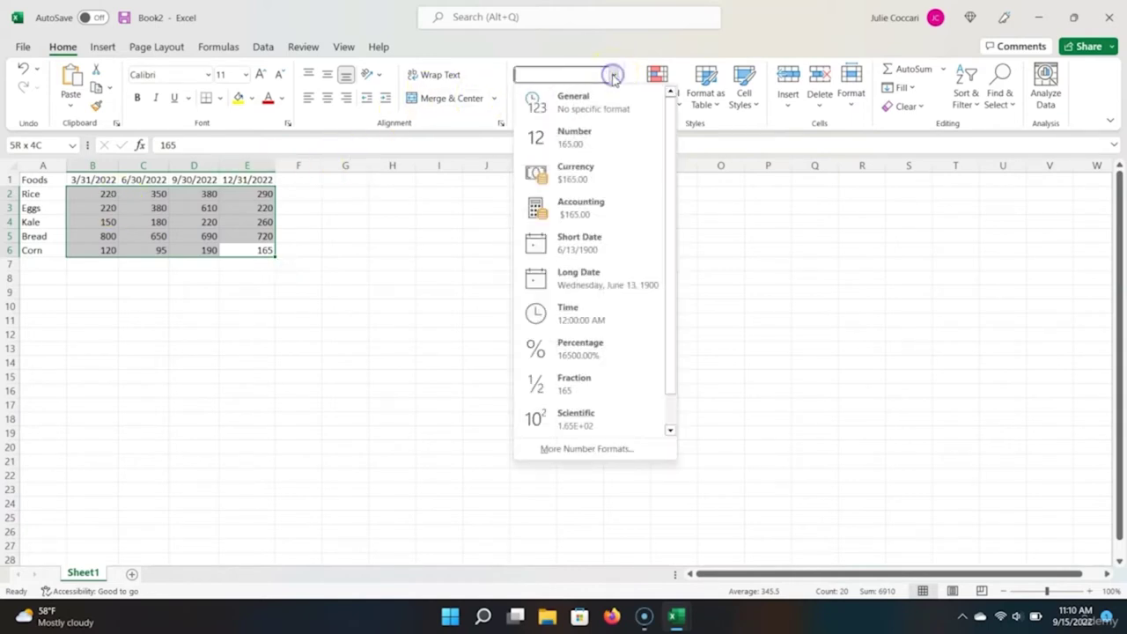
pyautogui.click(580, 170)
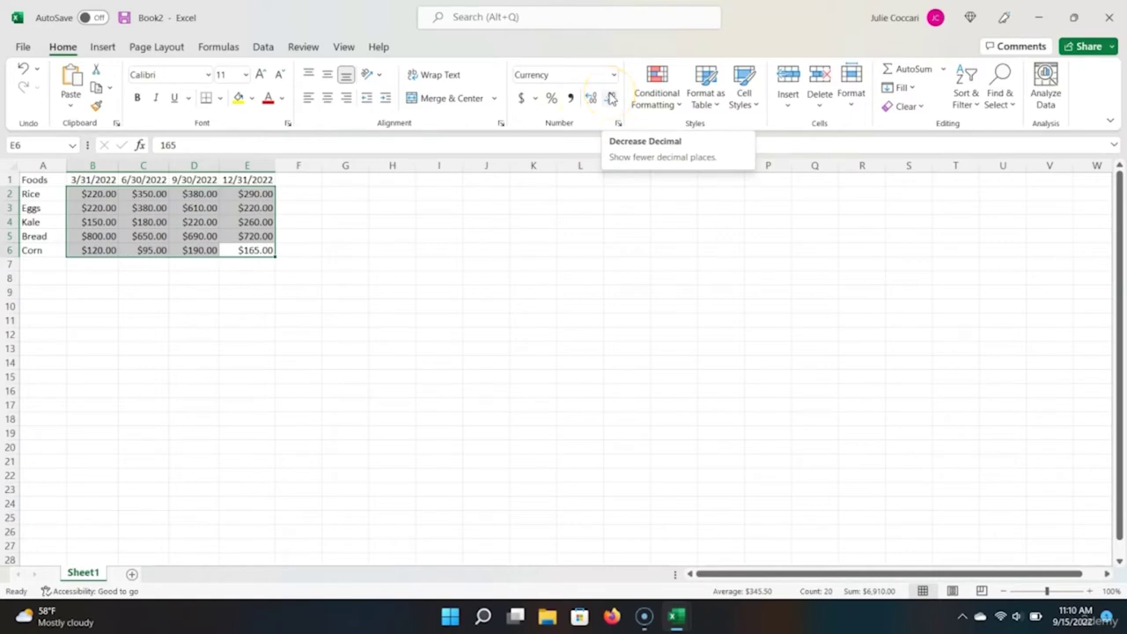
pyautogui.click(610, 99)
pyautogui.click(610, 98)
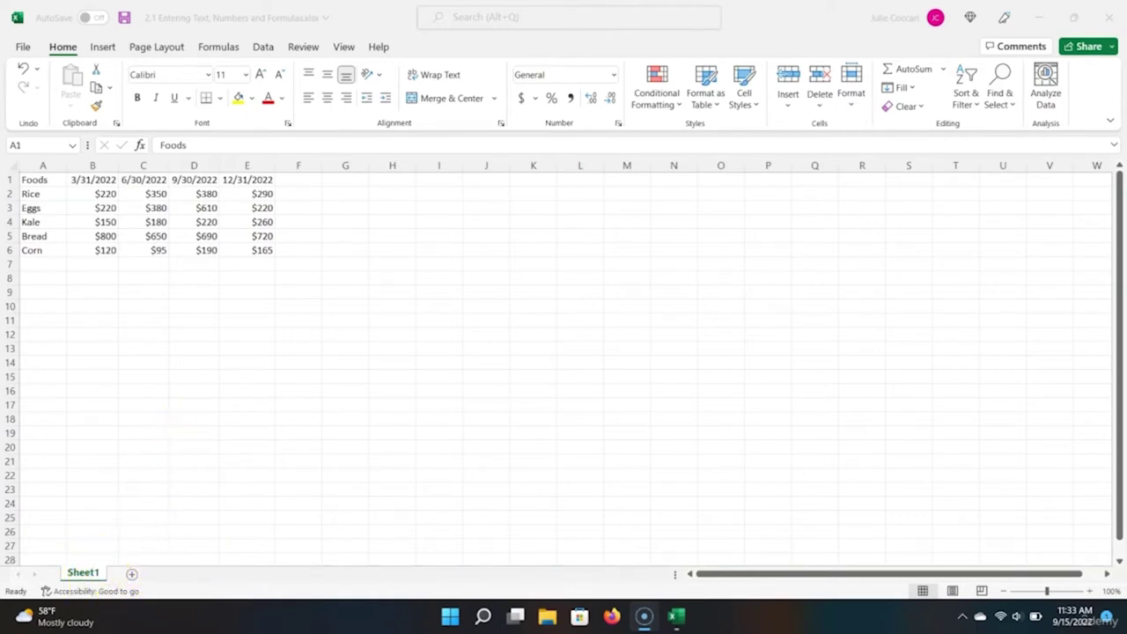
# Step: Add a new worksheet after Sheet1 and rename it Copy
pyautogui.click(133, 577)
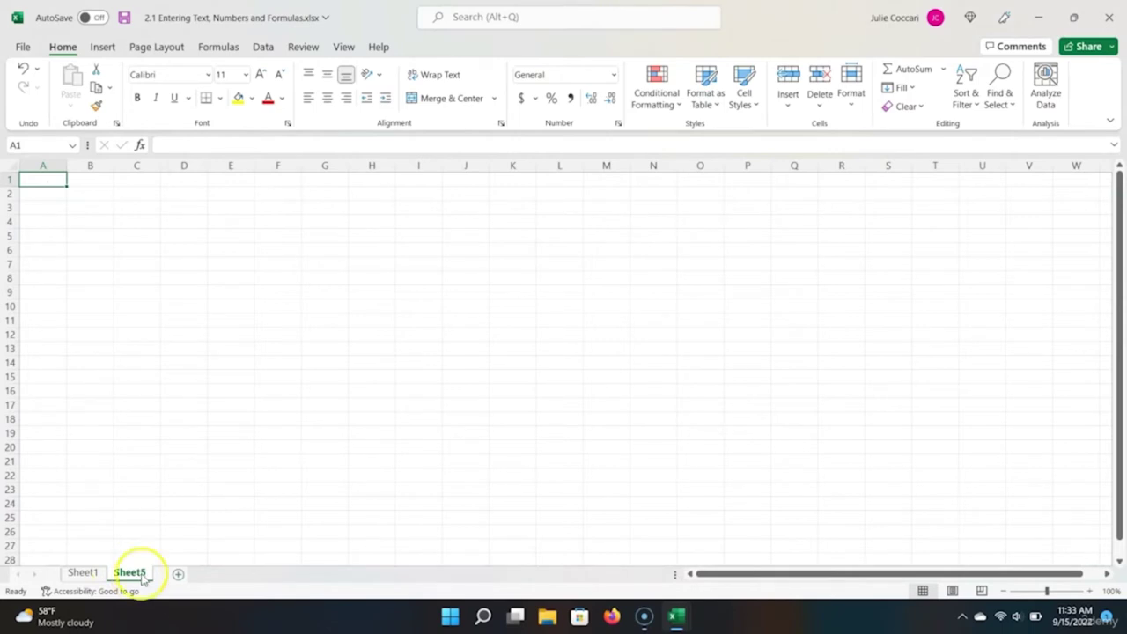
pyautogui.doubleClick(130, 573)
pyautogui.write('Copy')
pyautogui.press('Return')
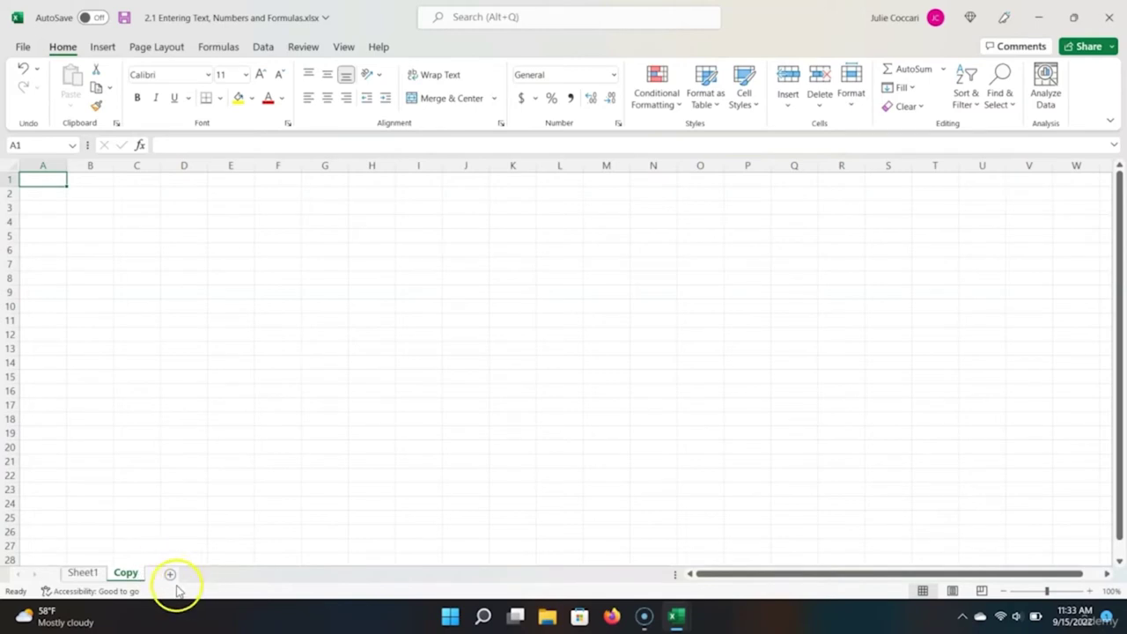
# Step: Go back to Sheet1 and jump between the corner cells of the foods table, finishing at A1
pyautogui.click(97, 575)
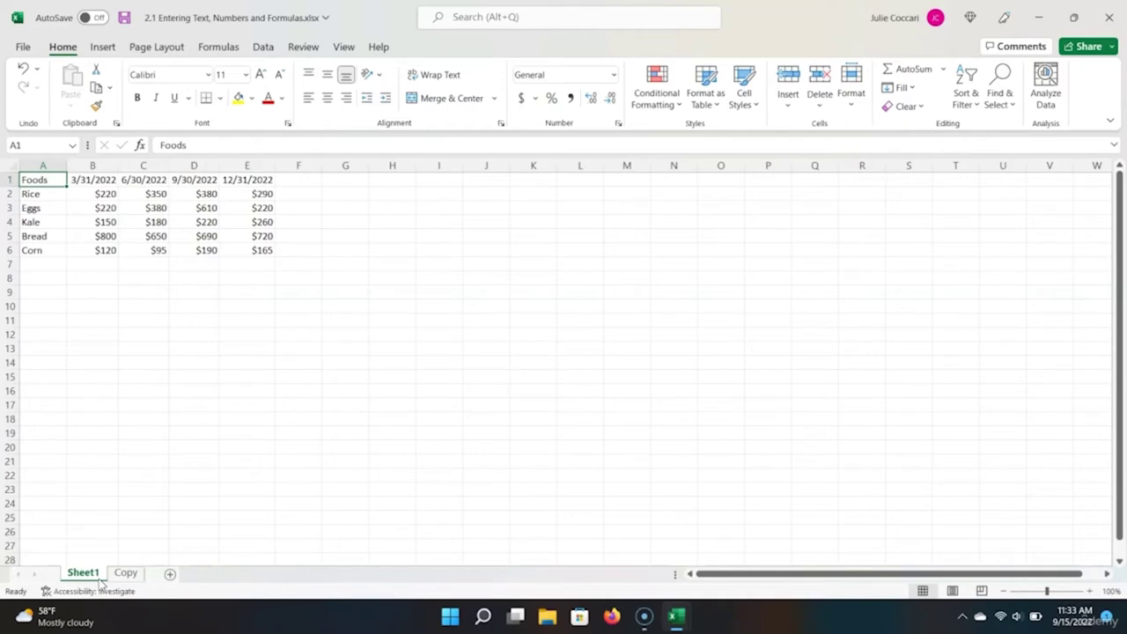
pyautogui.hotkey('ctrl', 'Right')
pyautogui.hotkey('ctrl', 'Down')
pyautogui.hotkey('ctrl', 'Left')
pyautogui.hotkey('ctrl', 'Up')
pyautogui.hotkey('ctrl', 'Right')
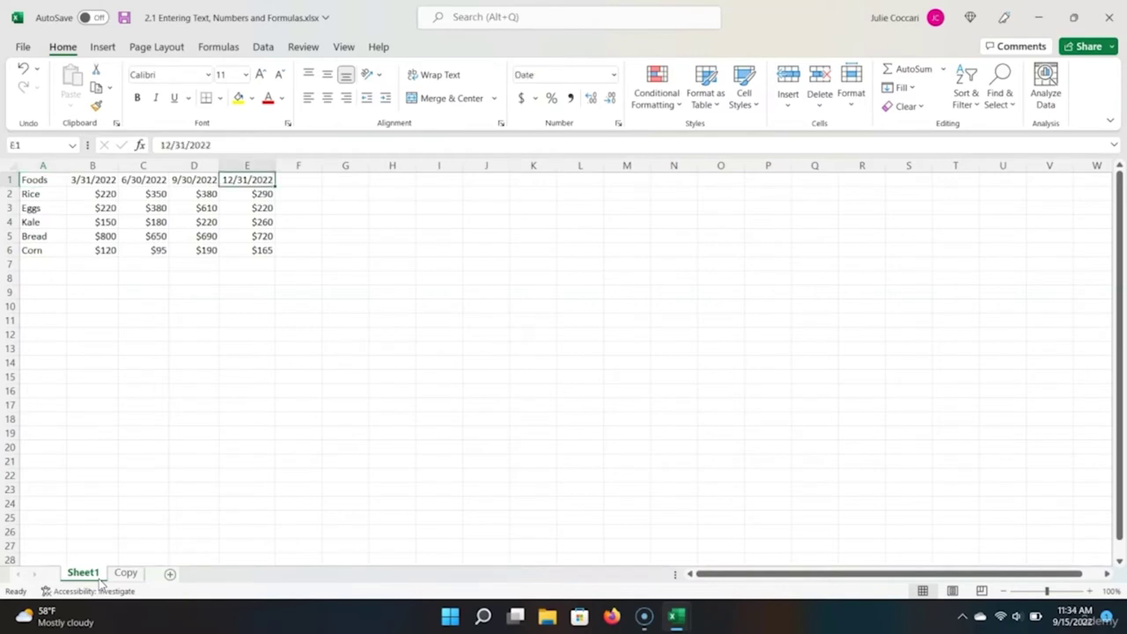
pyautogui.hotkey('ctrl', 'Left')
pyautogui.hotkey('ctrl', 'Down')
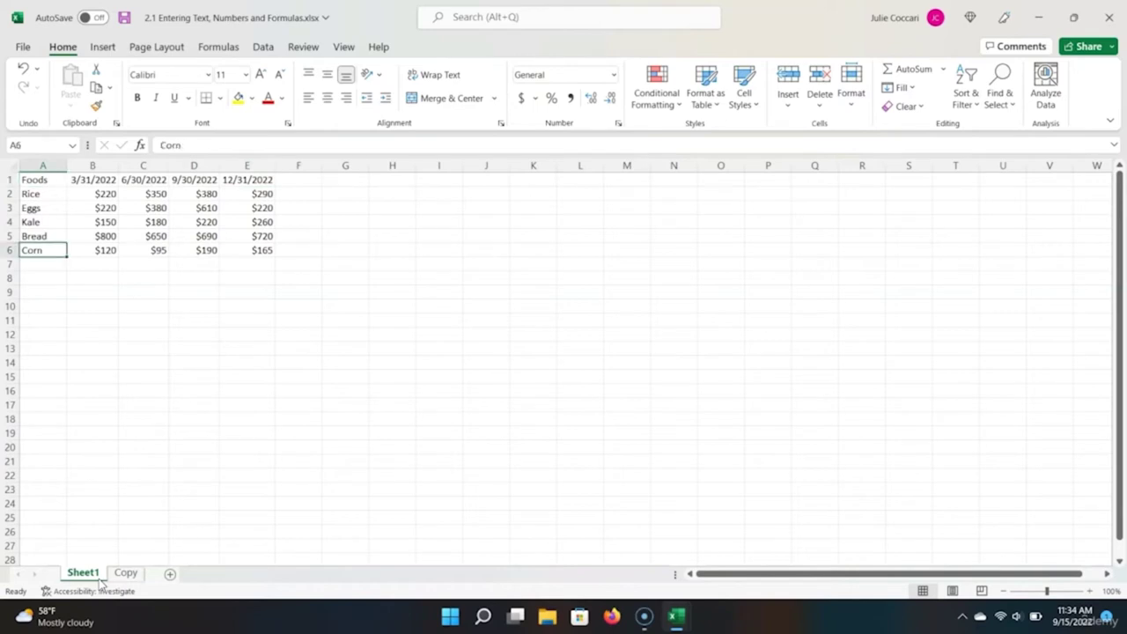
pyautogui.hotkey('ctrl', 'Up')
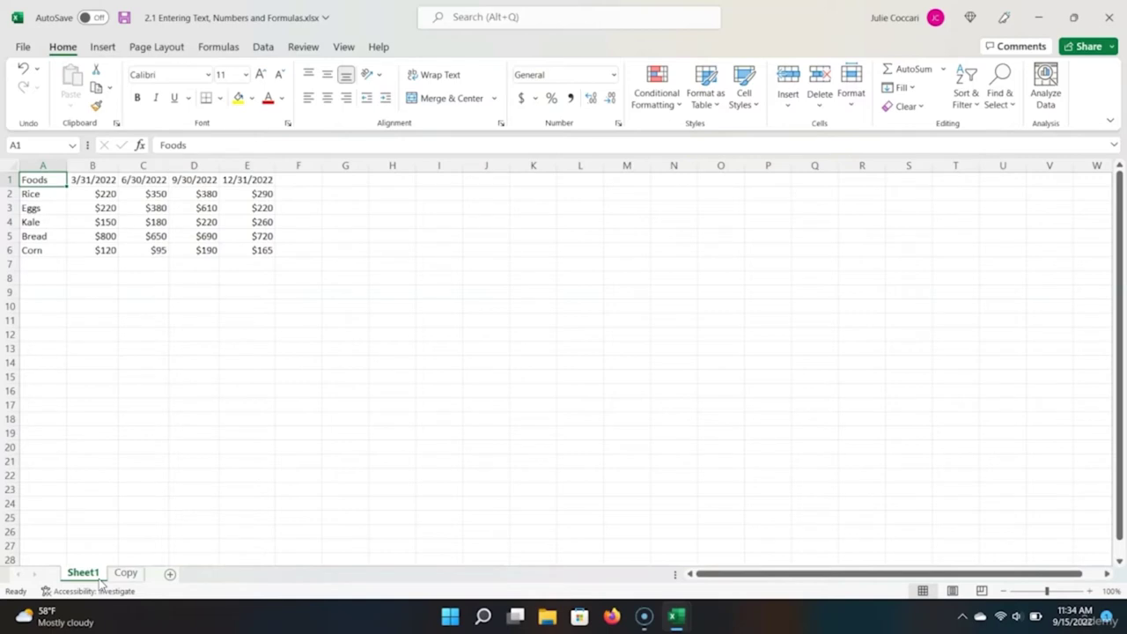
# Step: Copy the foods table A1:E6 from Sheet1 and paste it into the Copy sheet starting at A1
pyautogui.hotkey('ctrl', 'shift', 'Right')
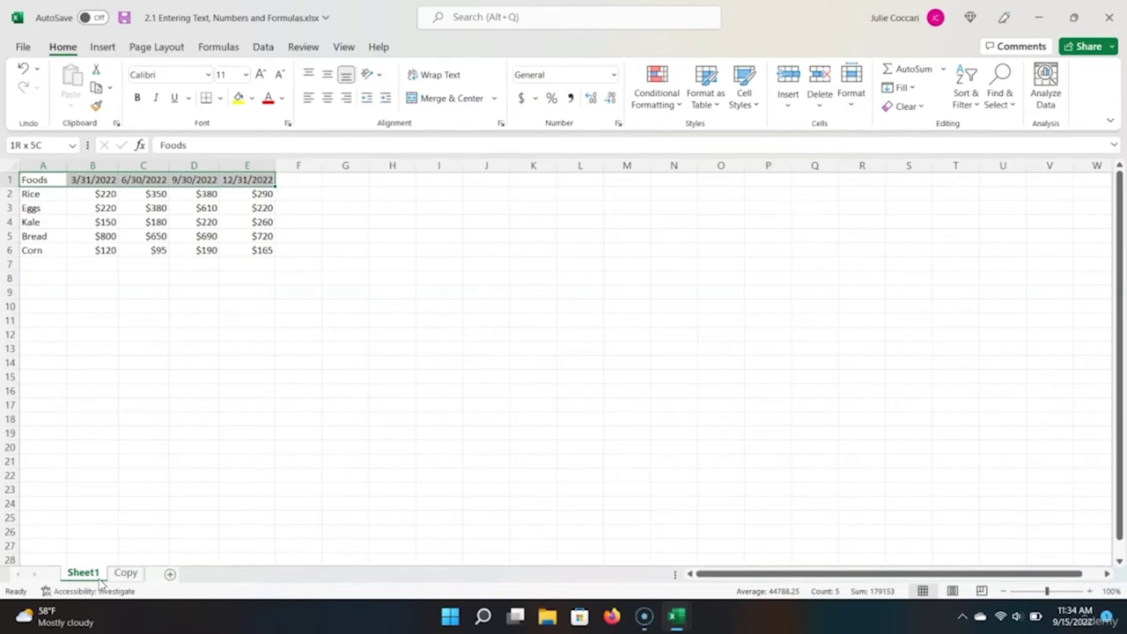
pyautogui.hotkey('ctrl', 'shift', 'Down')
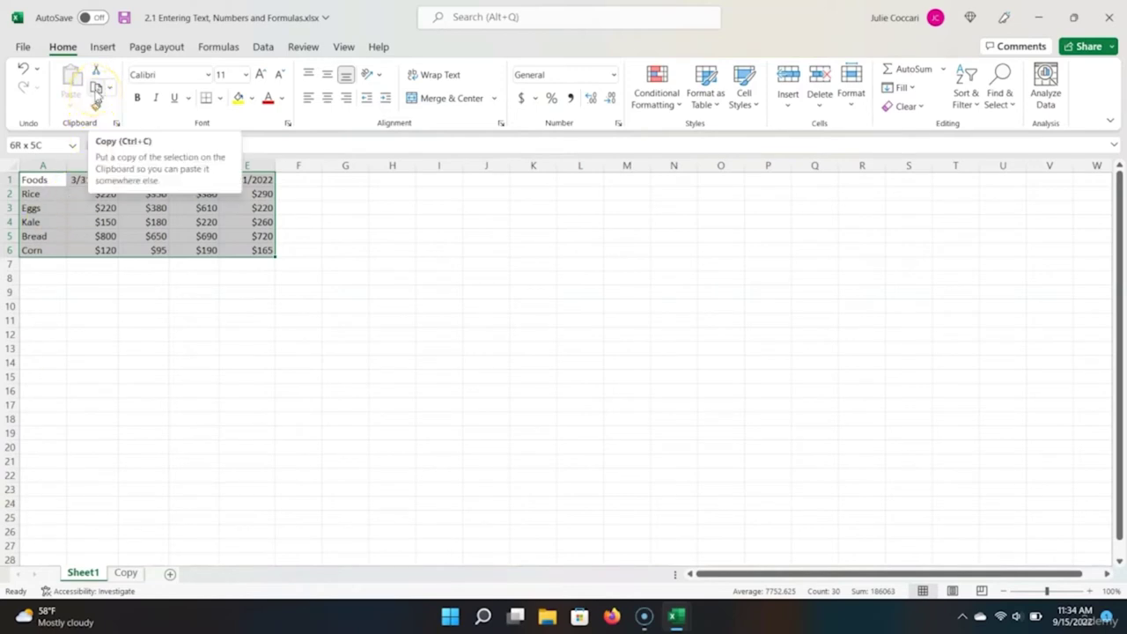
pyautogui.click(97, 90)
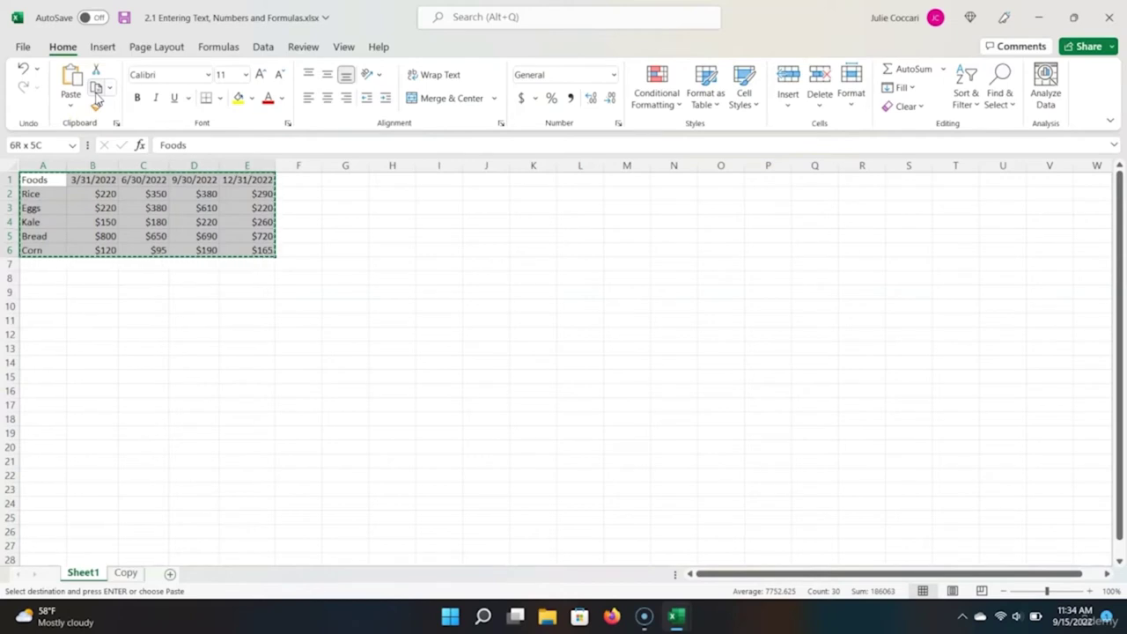
pyautogui.press('Escape')
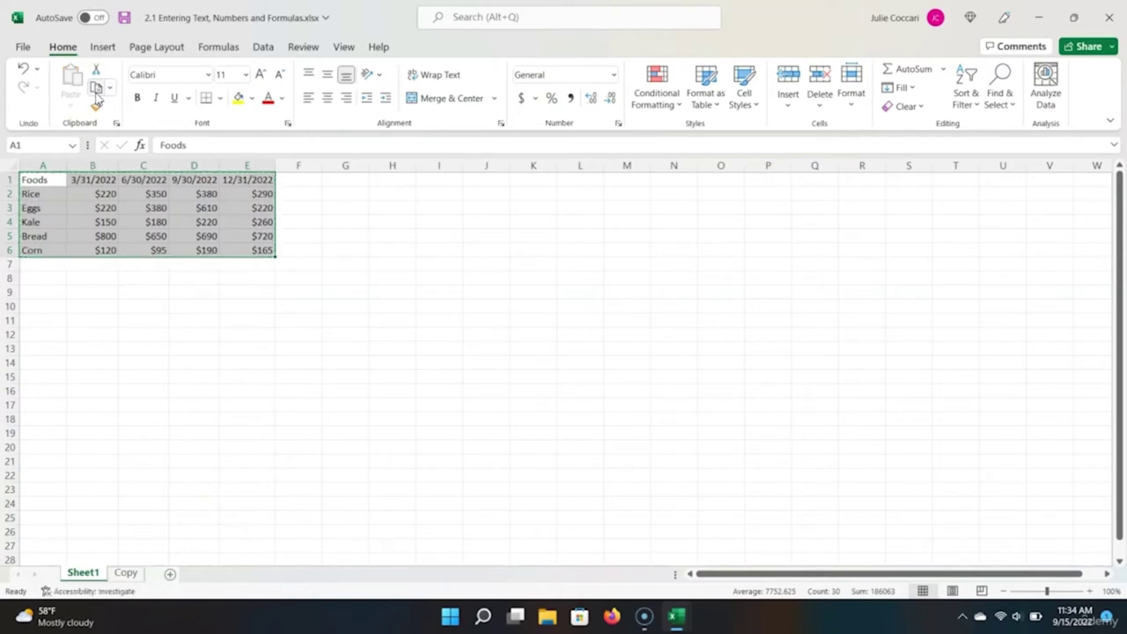
pyautogui.click(96, 94)
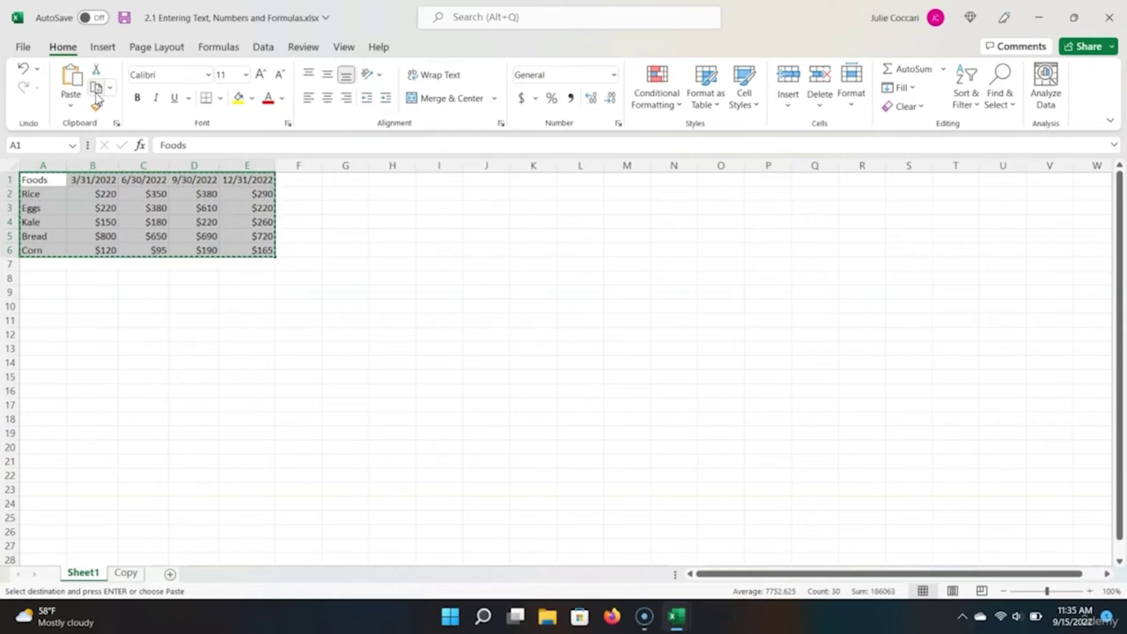
pyautogui.click(126, 573)
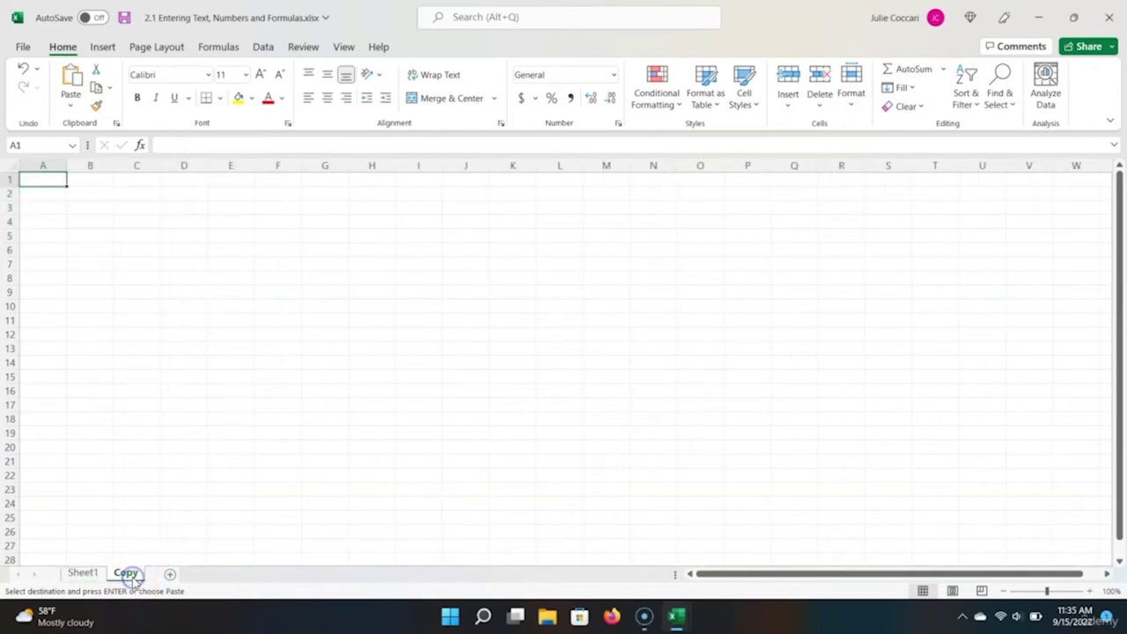
pyautogui.click(71, 81)
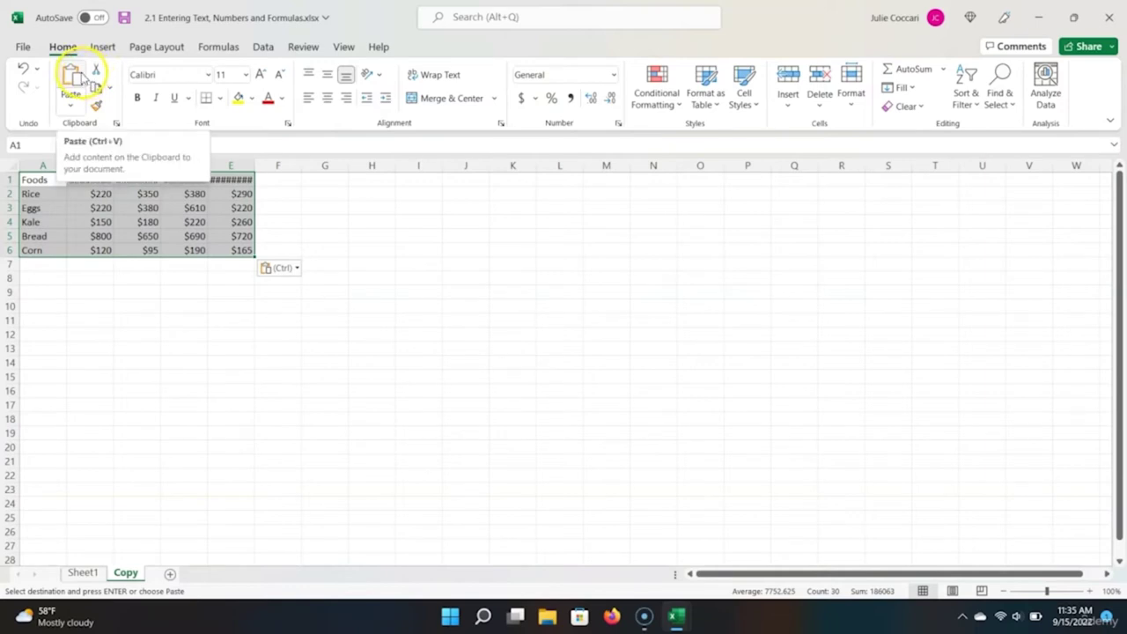
pyautogui.hotkey('ctrl', 'z')
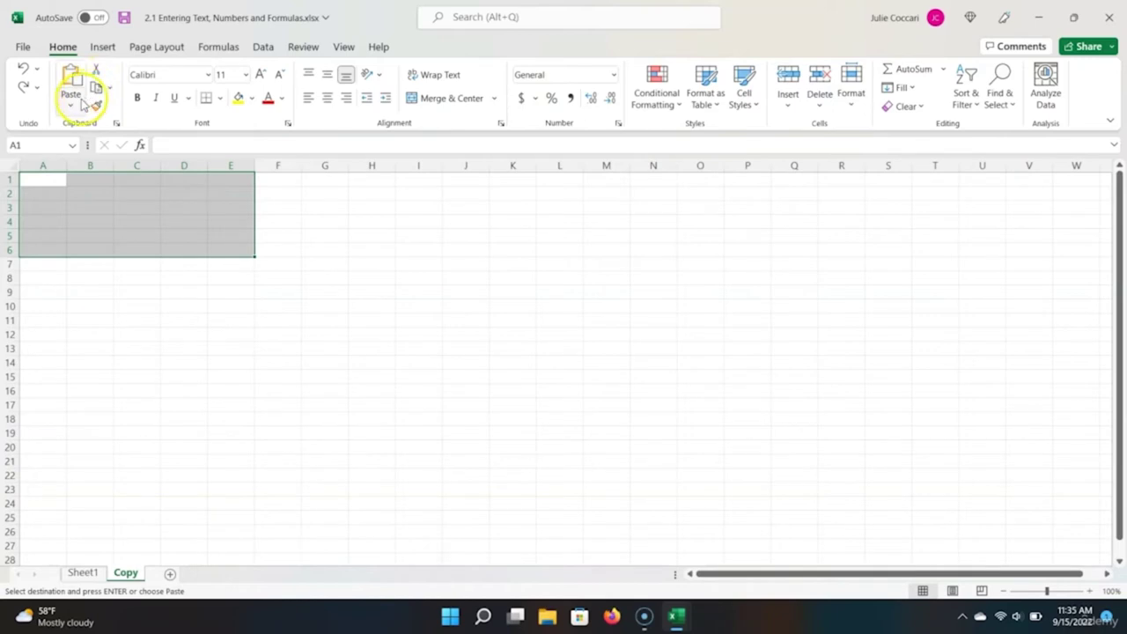
pyautogui.click(75, 95)
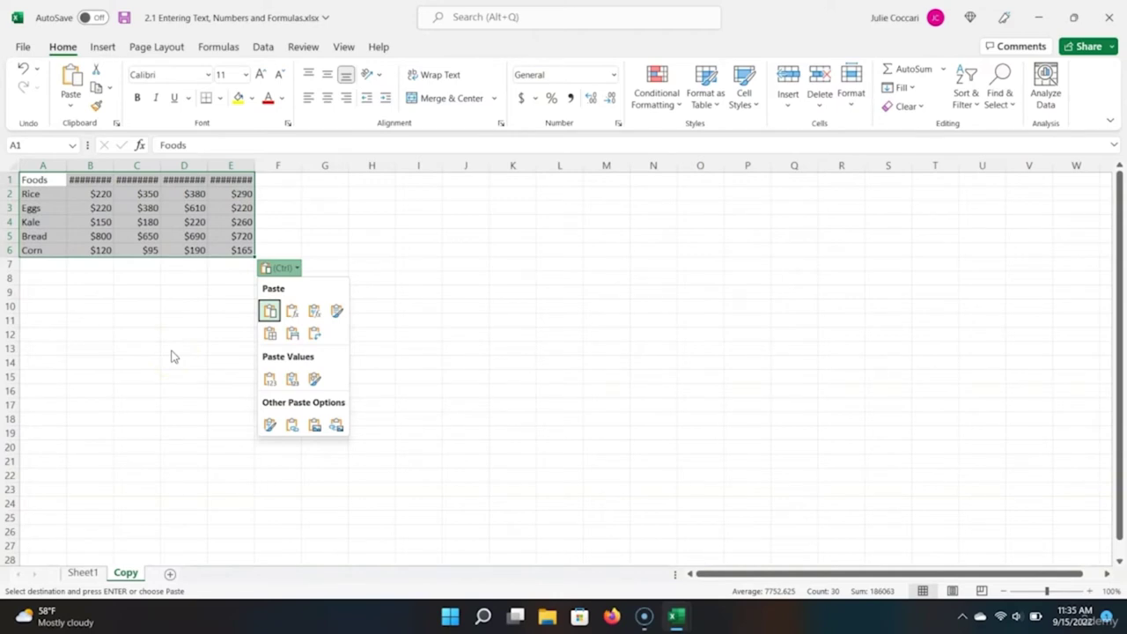
# Step: Return to Sheet1, cancel the active copy selection and copy the range A1:E6 again
pyautogui.click(96, 574)
pyautogui.click(97, 574)
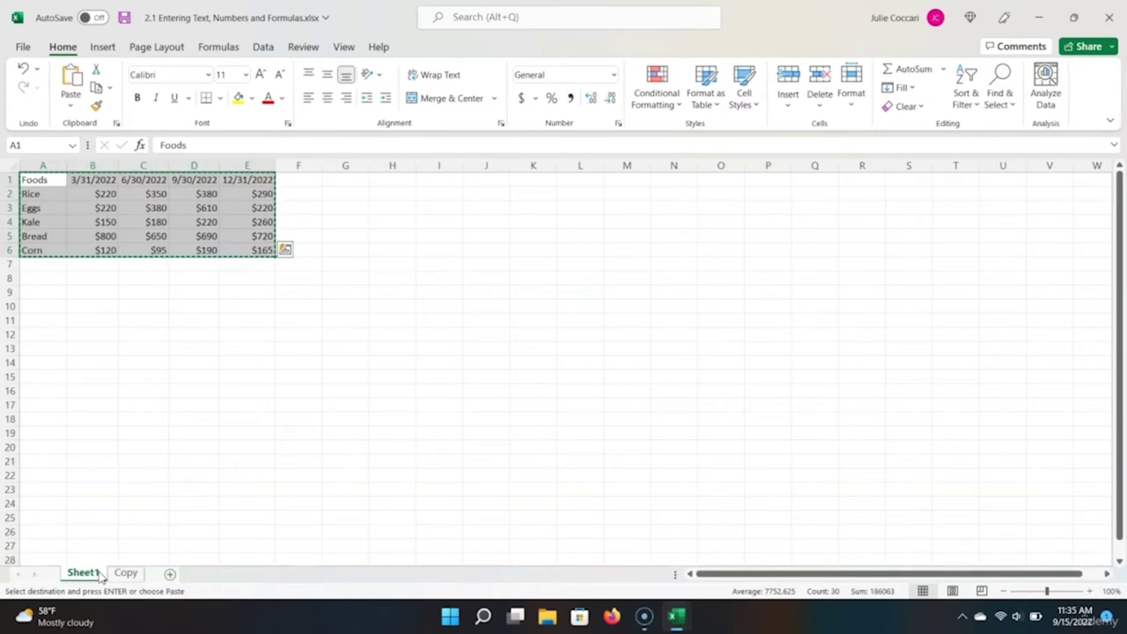
pyautogui.press('Escape')
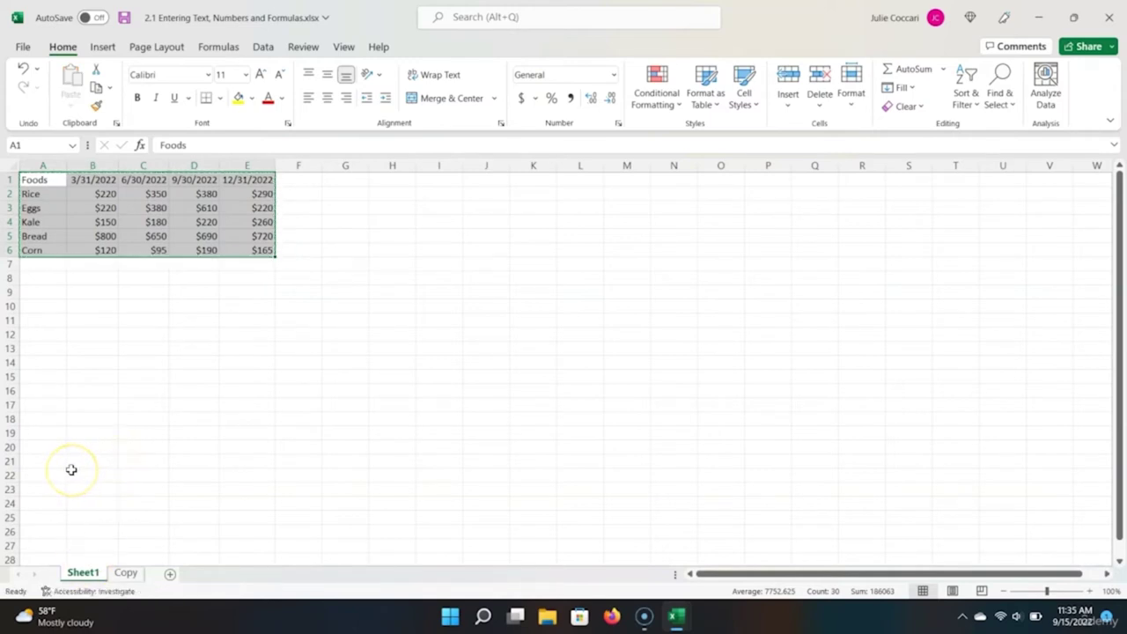
pyautogui.hotkey('ctrl', 'c')
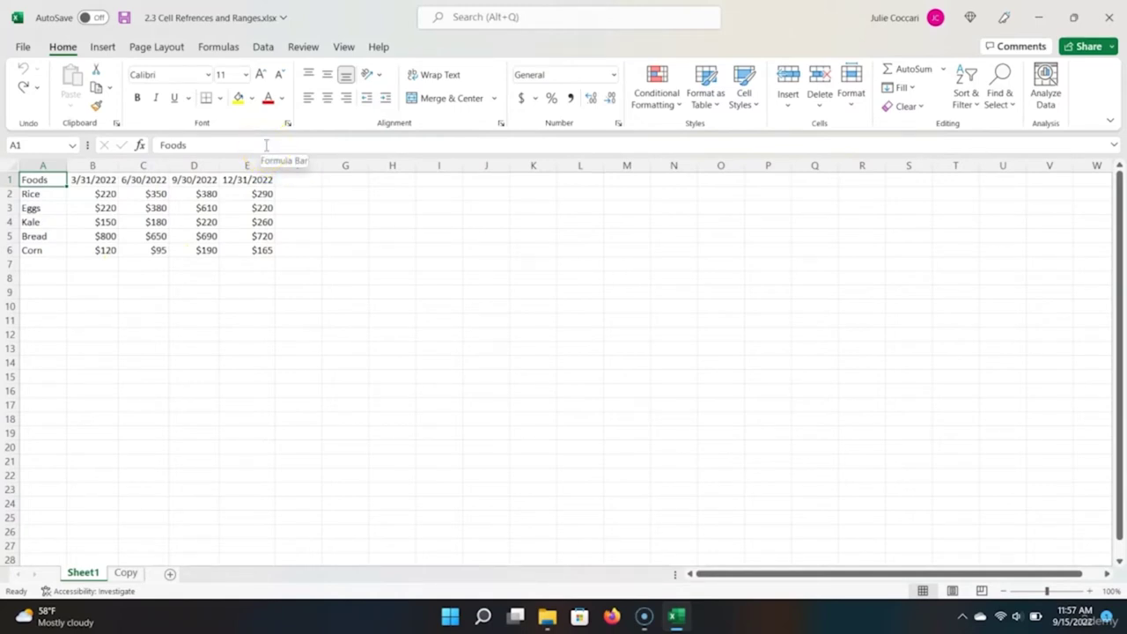
# Step: Enter the cell reference formula =A1 in cell G1 of Sheet1
pyautogui.click(357, 178)
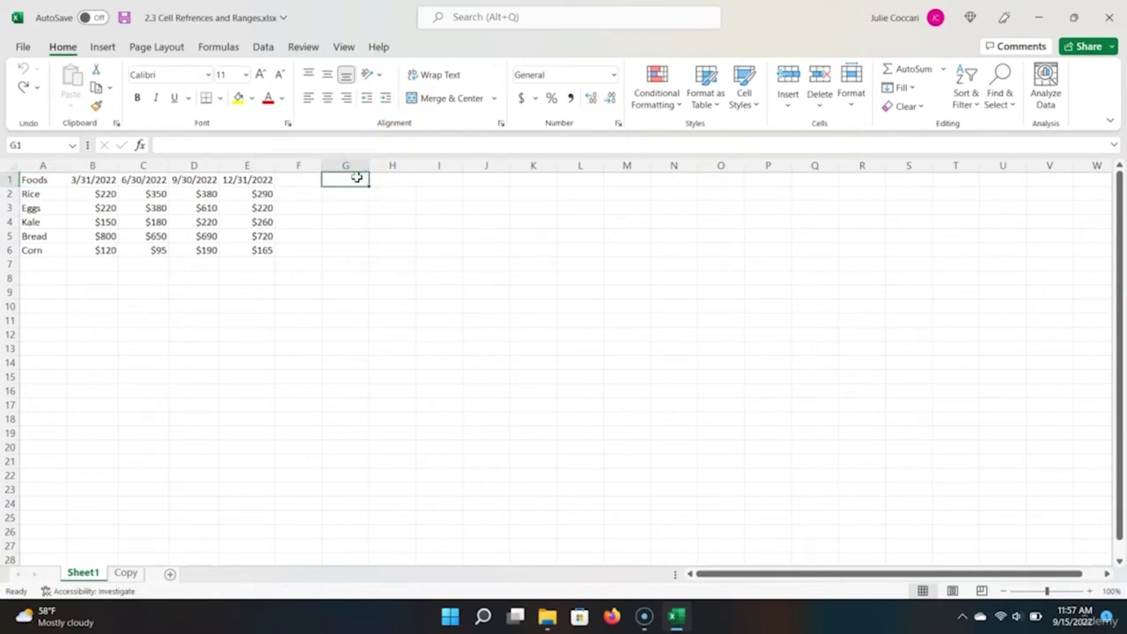
pyautogui.write('=')
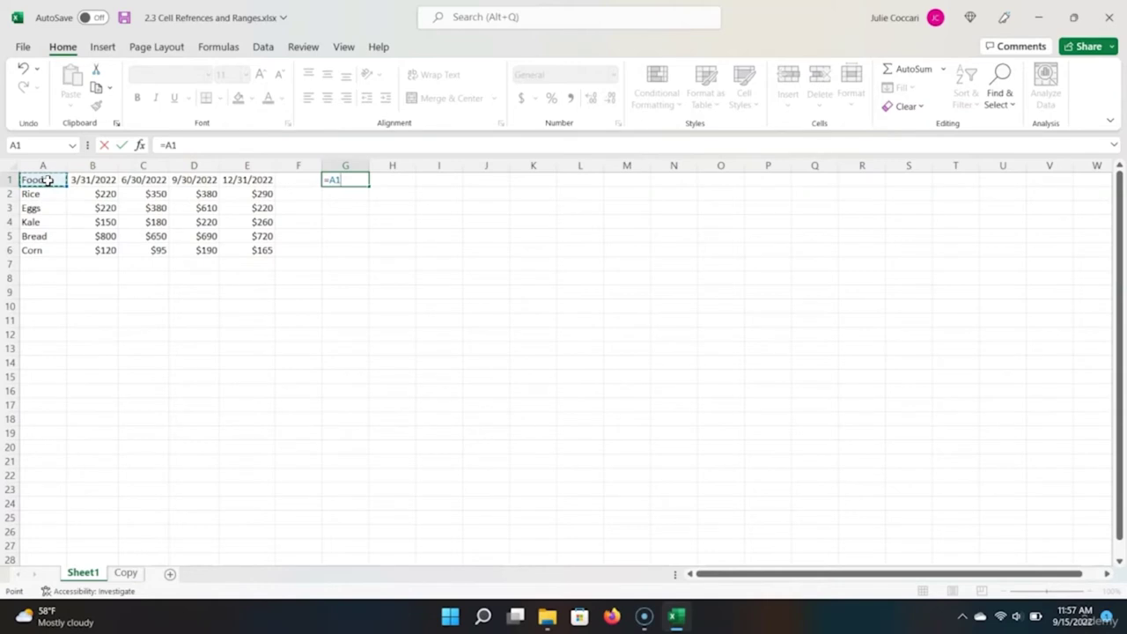
pyautogui.press('Return')
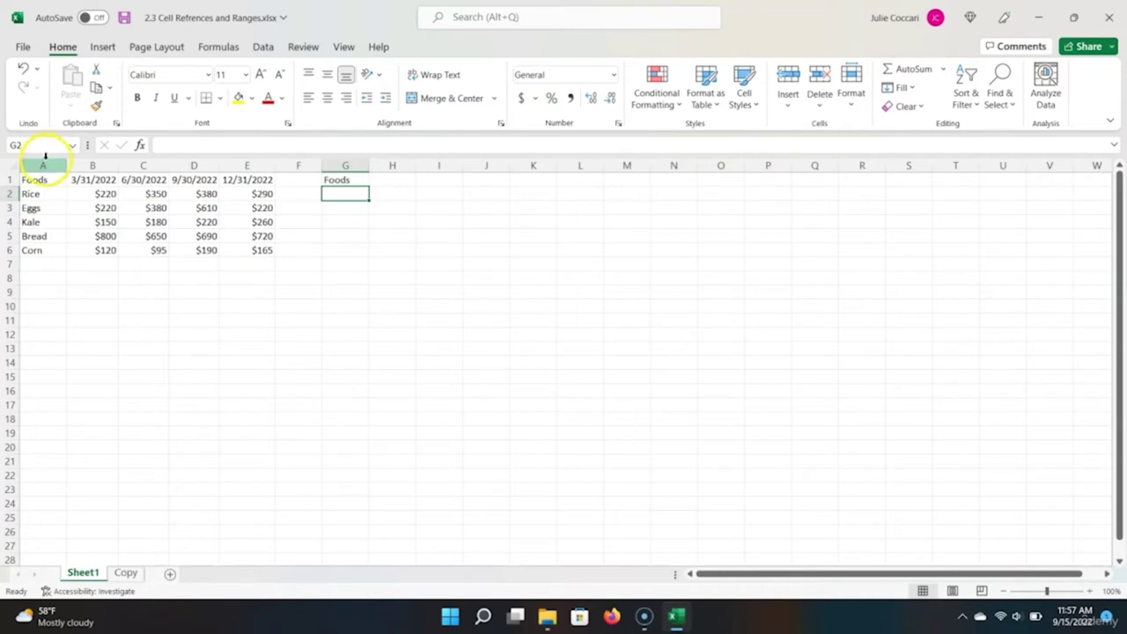
# Step: Change the heading in cell A1 to Groceries
pyautogui.click(33, 179)
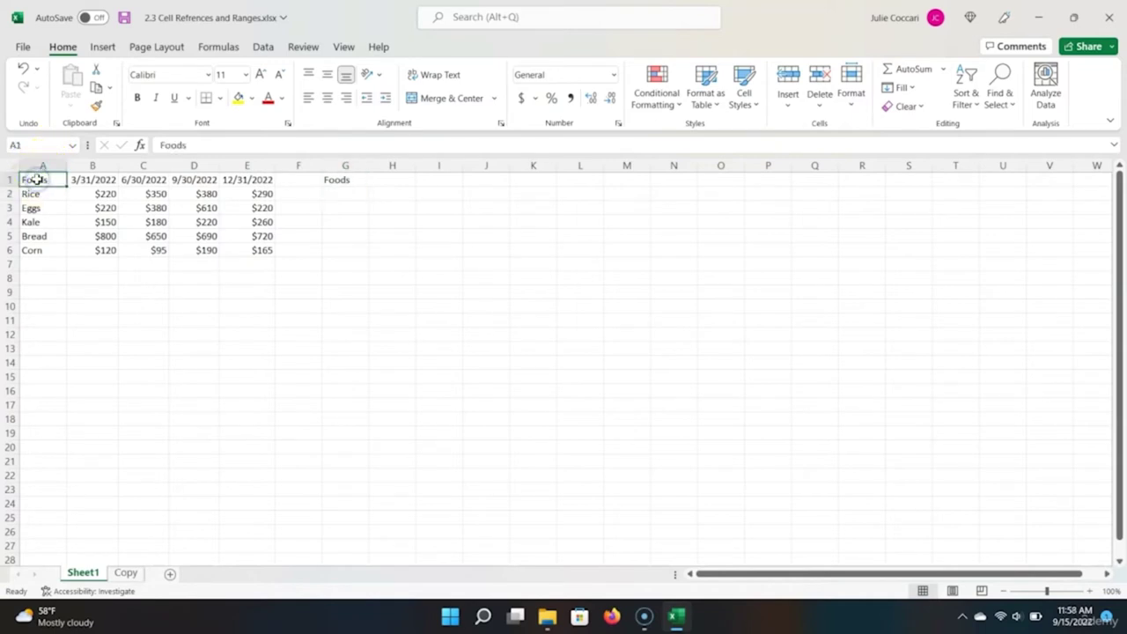
pyautogui.write('Groceries')
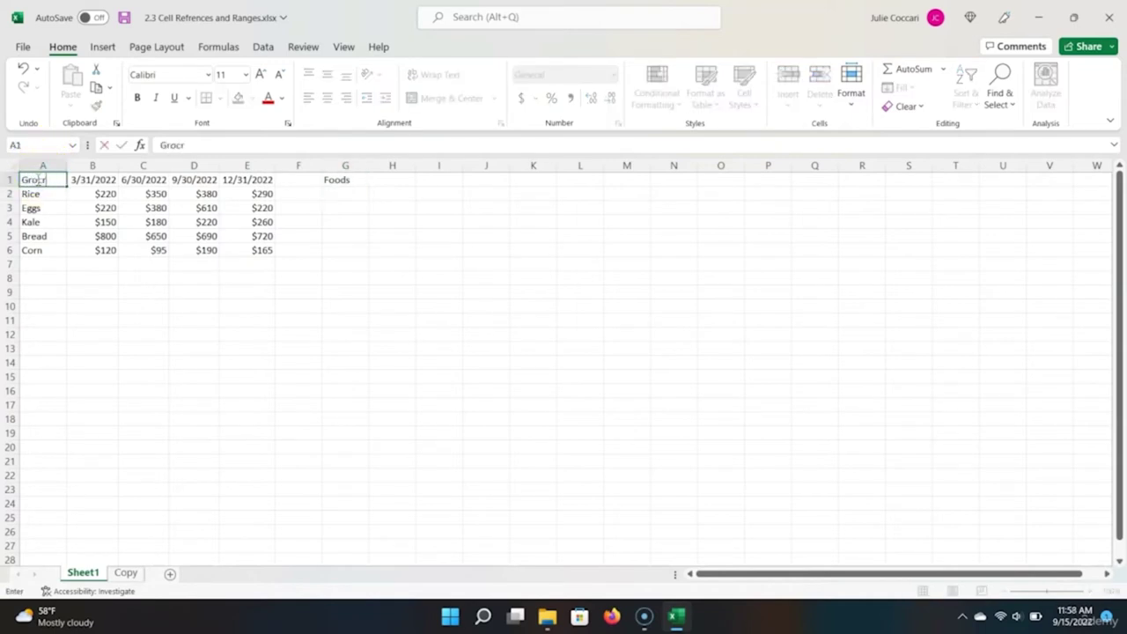
pyautogui.press('Return')
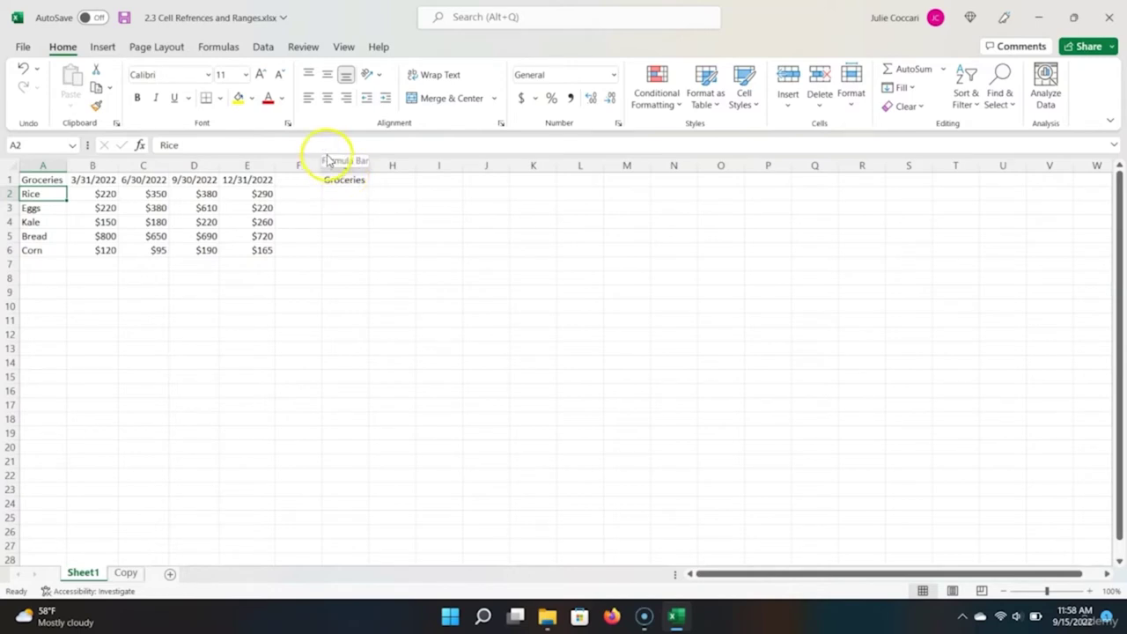
# Step: Clear cell G1, re-enter =A1 by pointing to the Groceries heading, and reselect G1
pyautogui.click(350, 179)
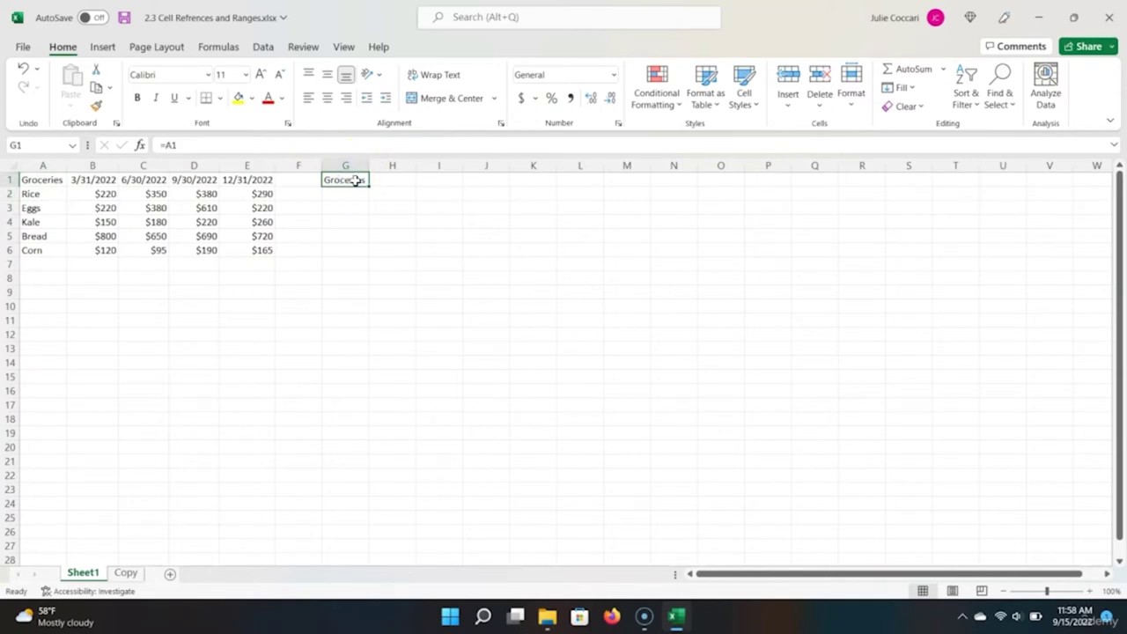
pyautogui.press('Delete')
pyautogui.write('=')
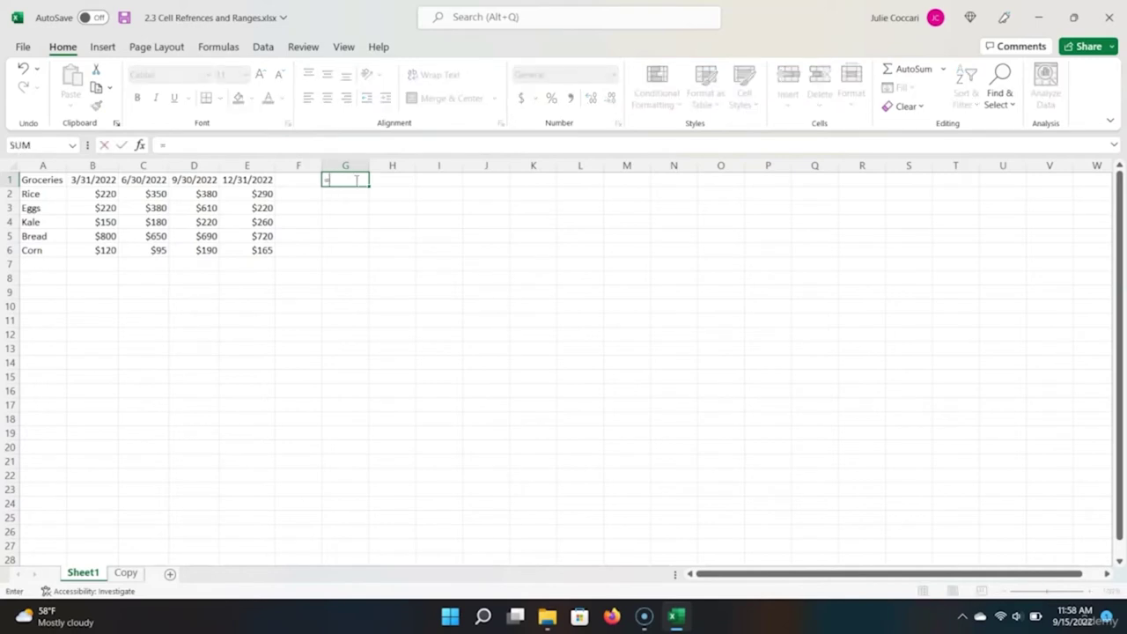
pyautogui.press('Left')
pyautogui.press('Left')
pyautogui.press('Left')
pyautogui.press('Left')
pyautogui.press('Left')
pyautogui.press('Left')
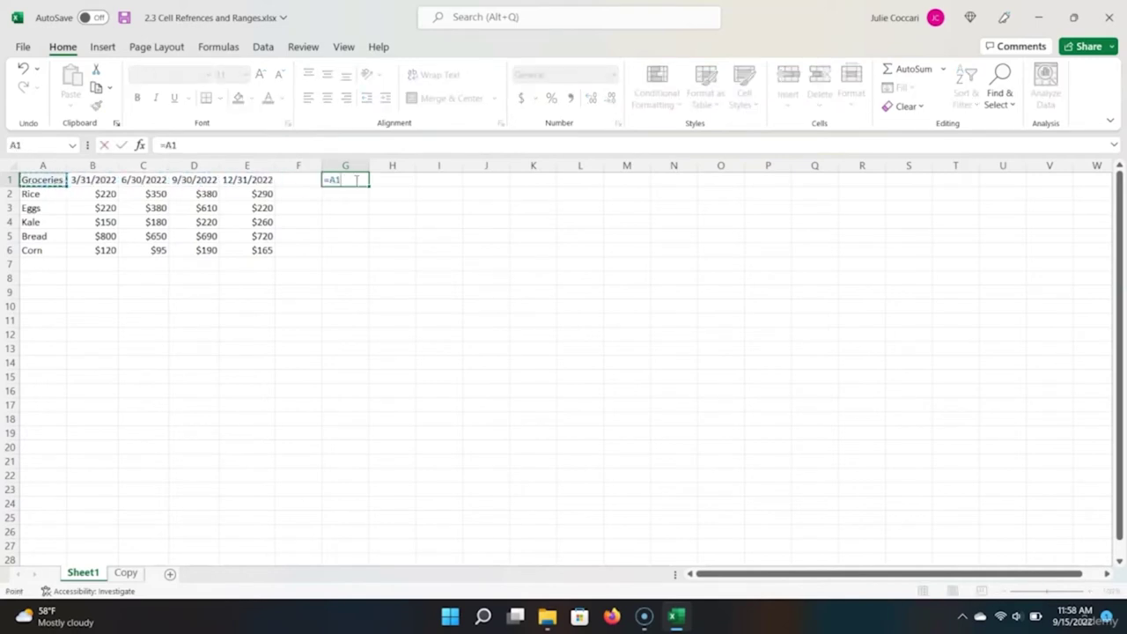
pyautogui.press('Return')
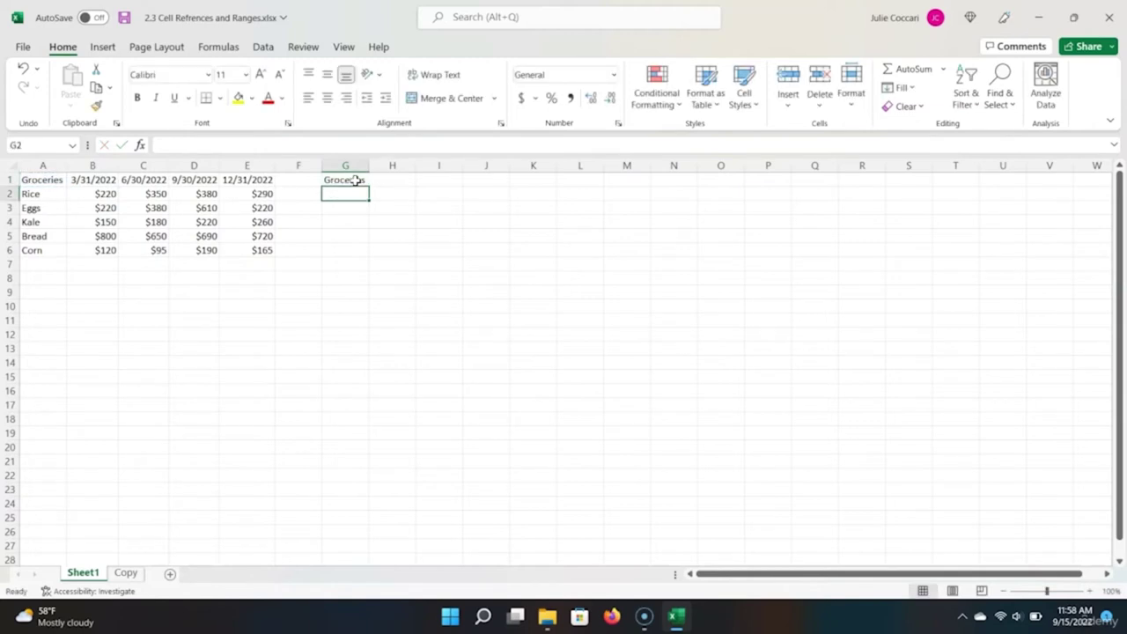
pyautogui.click(345, 179)
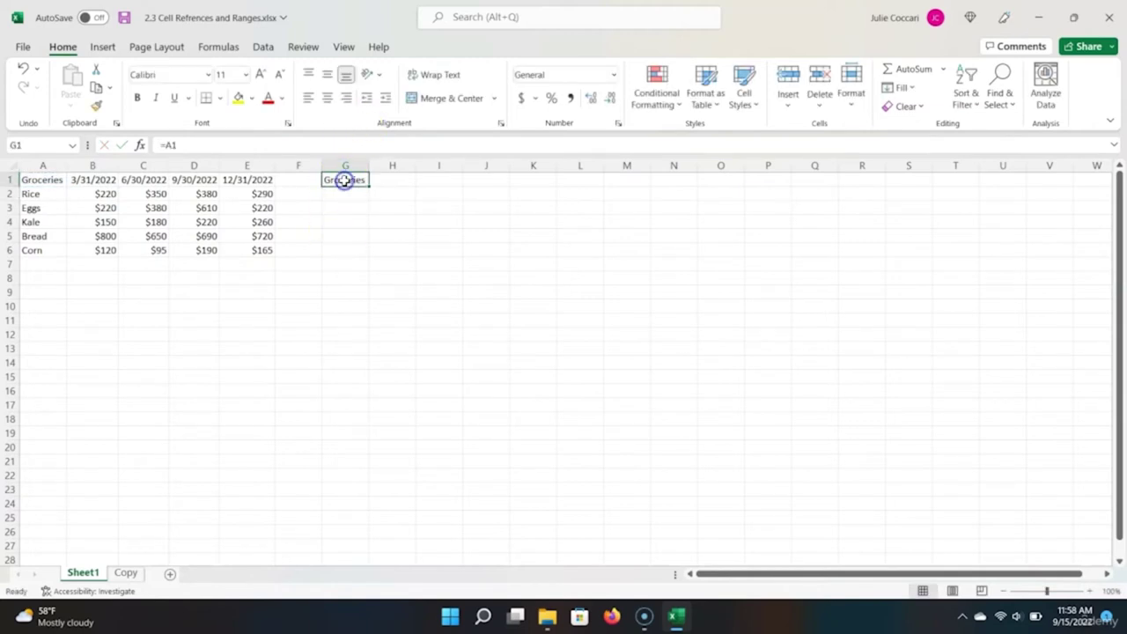
# Step: Clear cell G1 on Sheet1 and enter the reference formula =A1 in it again
pyautogui.press('BackSpace')
pyautogui.press('Return')
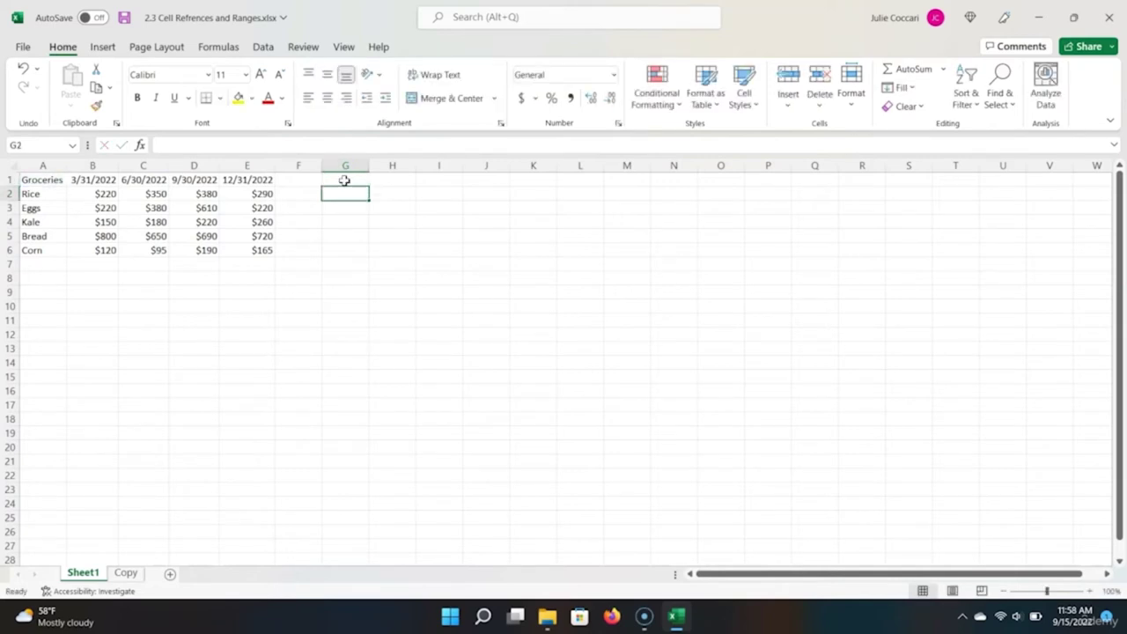
pyautogui.click(344, 180)
pyautogui.write('=')
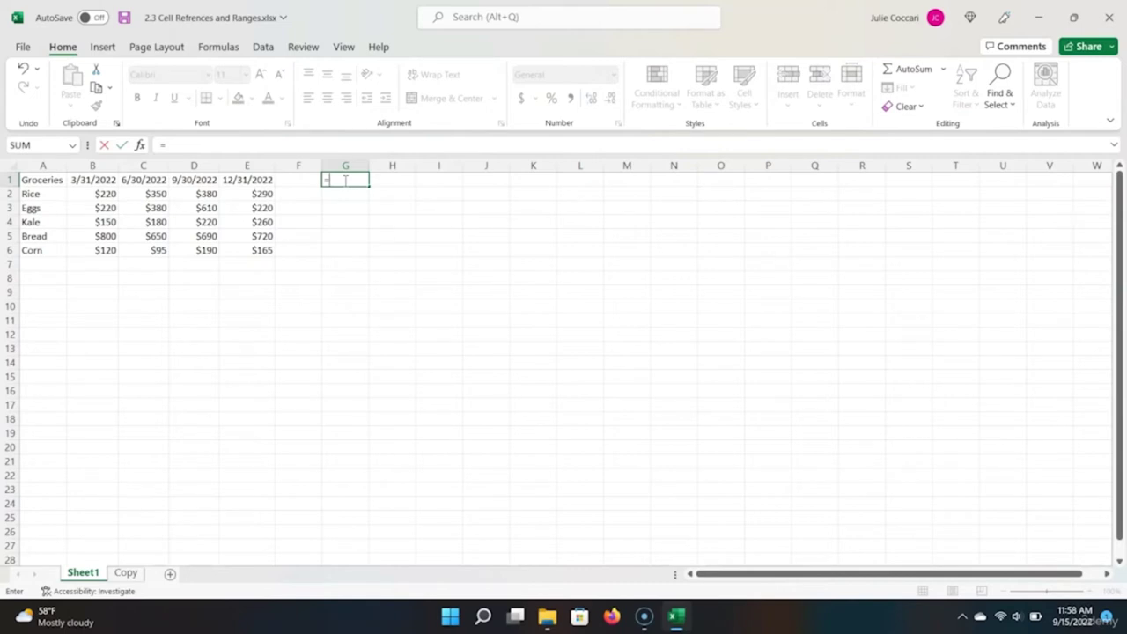
pyautogui.write('A1')
pyautogui.press('Return')
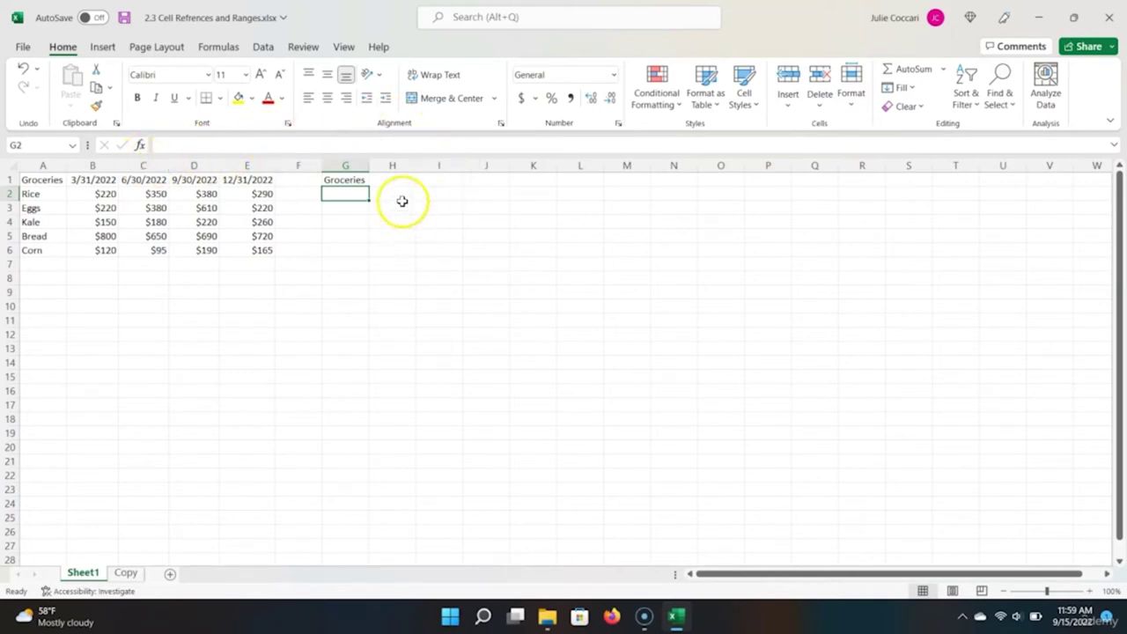
# Step: Fill the formula in G1 down through G6 and open cell G2 to check its reference
pyautogui.click(362, 181)
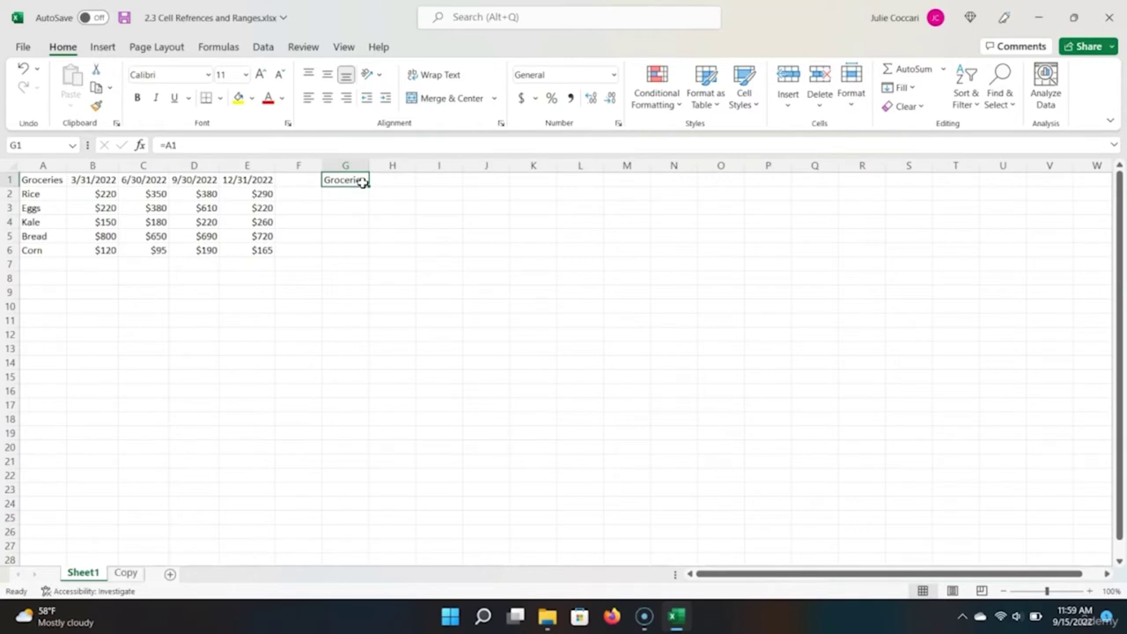
pyautogui.moveTo(362, 181); pyautogui.dragTo(352, 174)
pyautogui.click(358, 180)
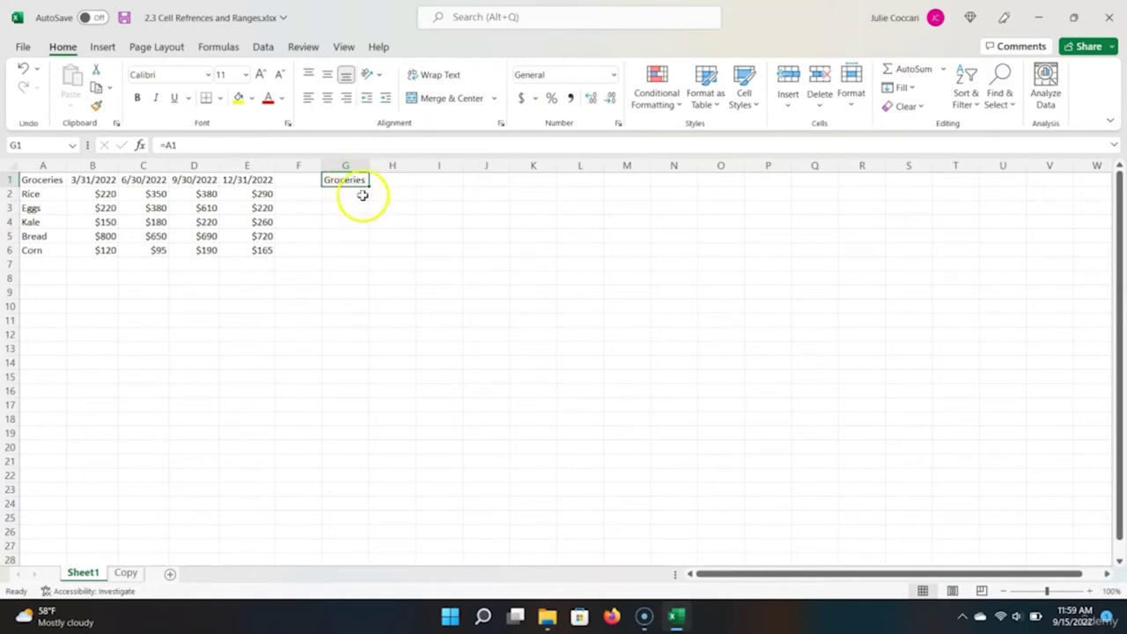
pyautogui.moveTo(369, 183); pyautogui.dragTo(365, 252)
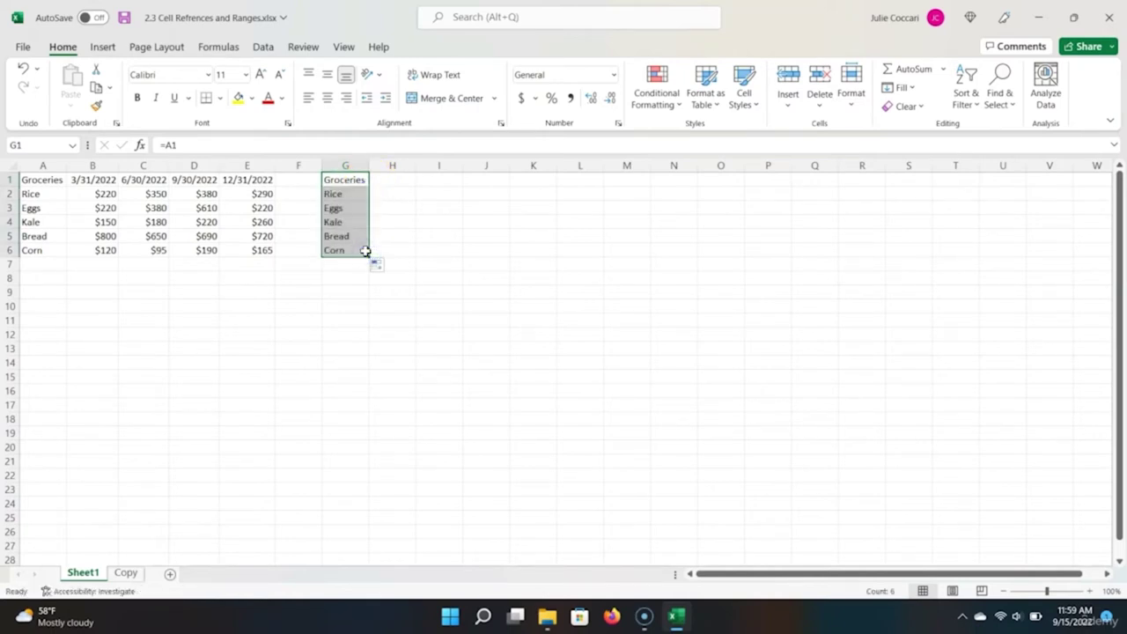
pyautogui.click(355, 194)
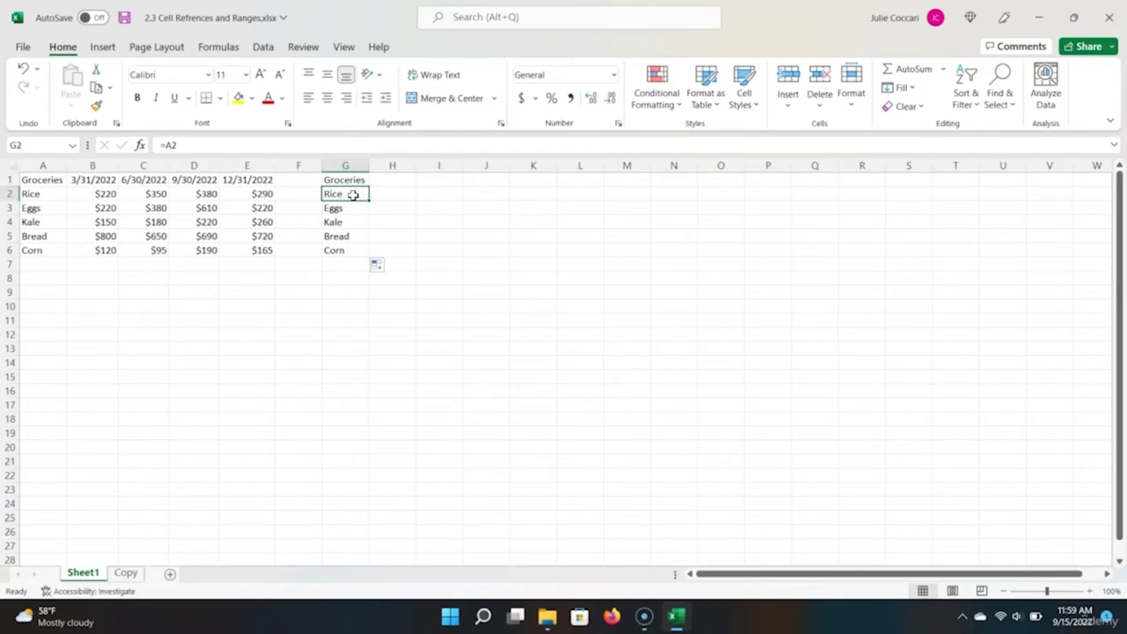
pyautogui.doubleClick(353, 194)
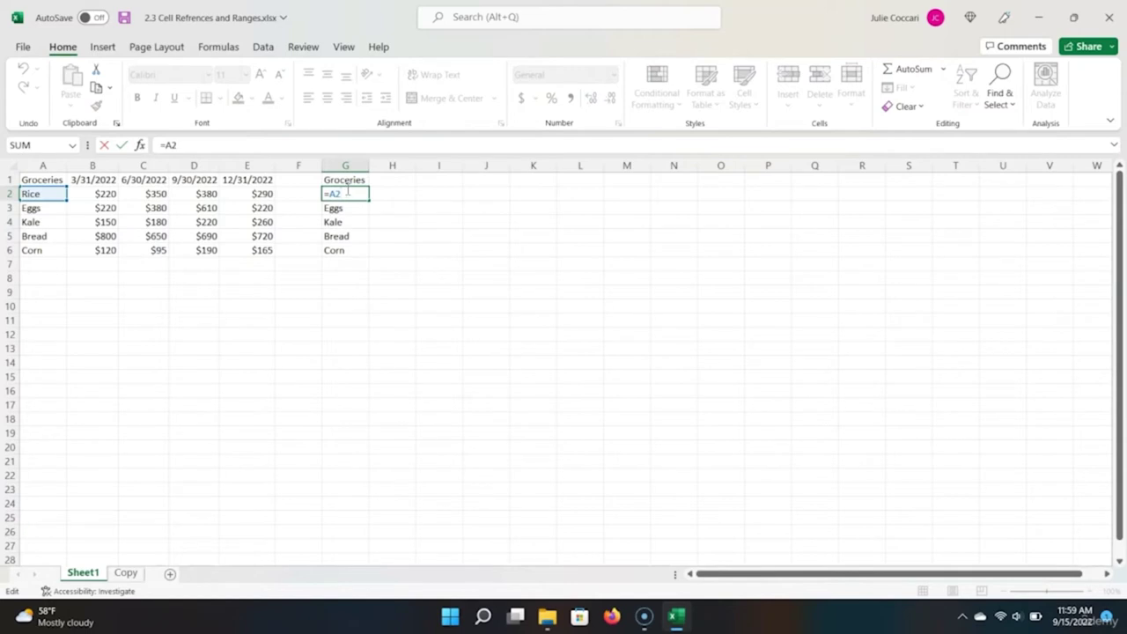
pyautogui.click(353, 196)
pyautogui.click(352, 190)
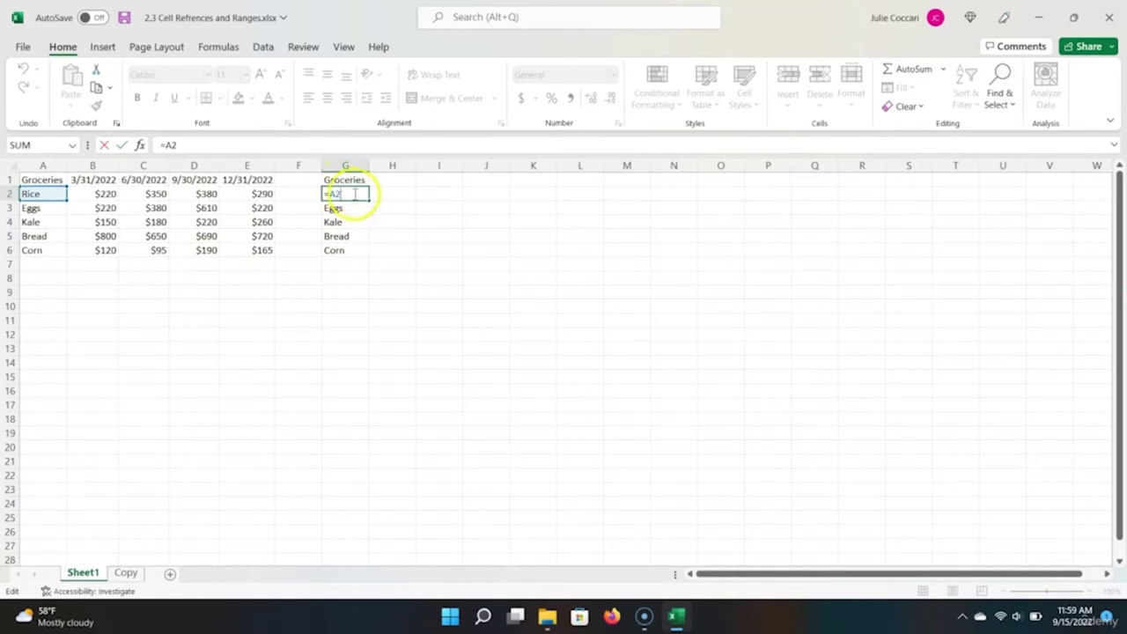
pyautogui.click(382, 218)
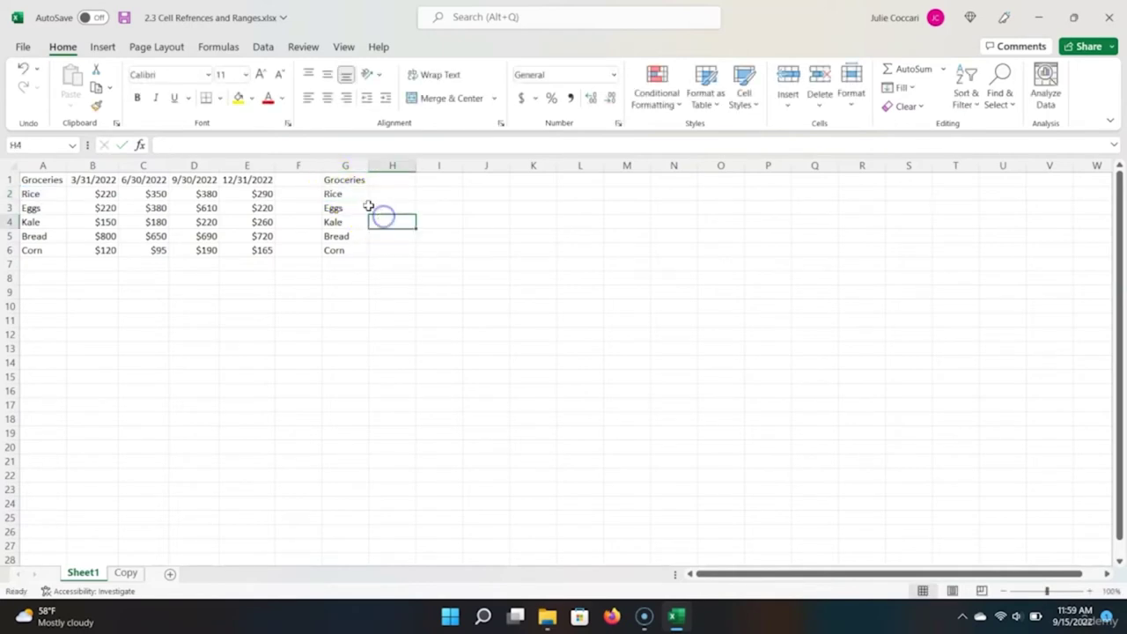
# Step: Extend the reference formulas in G1:G6 across to column K
pyautogui.click(355, 182)
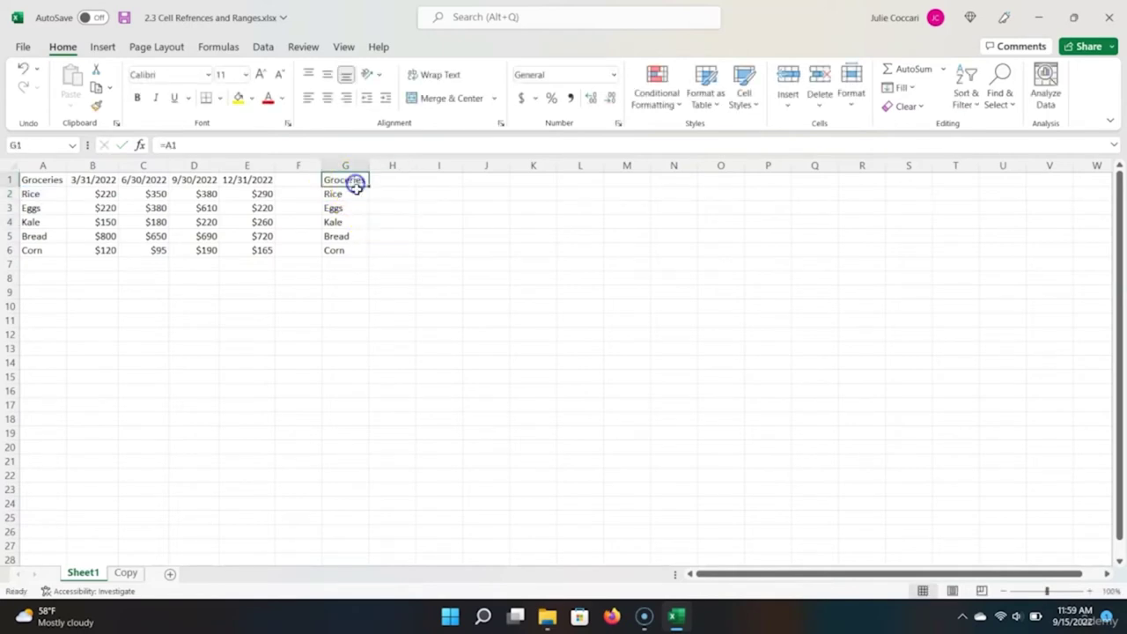
pyautogui.keyDown('shift'); pyautogui.click(361, 249); pyautogui.keyUp('shift')
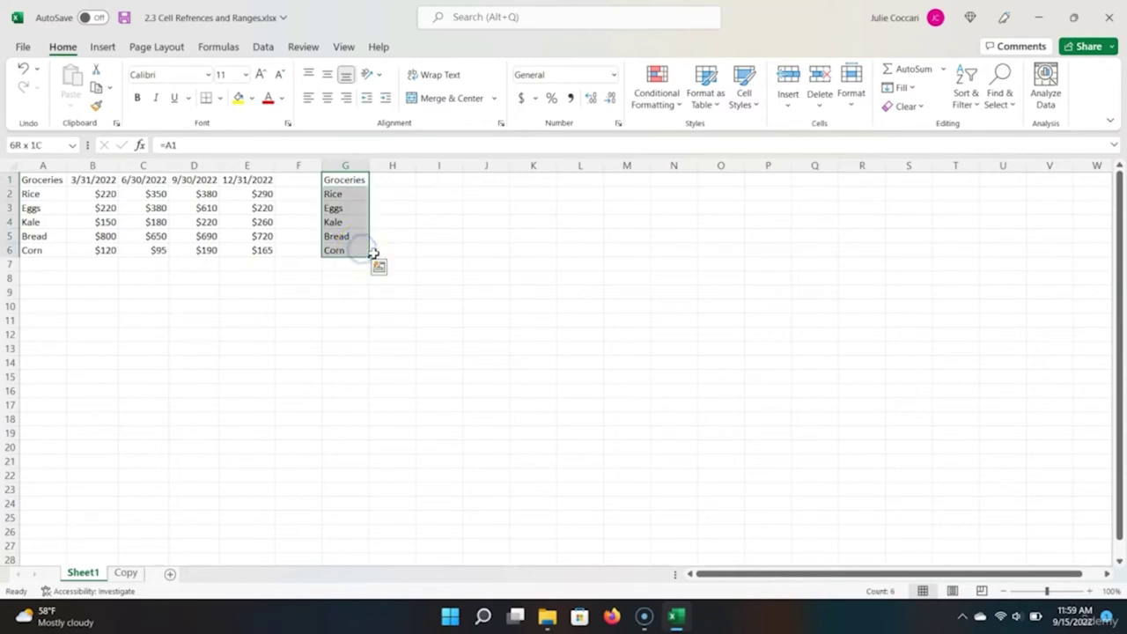
pyautogui.moveTo(370, 256); pyautogui.dragTo(544, 251)
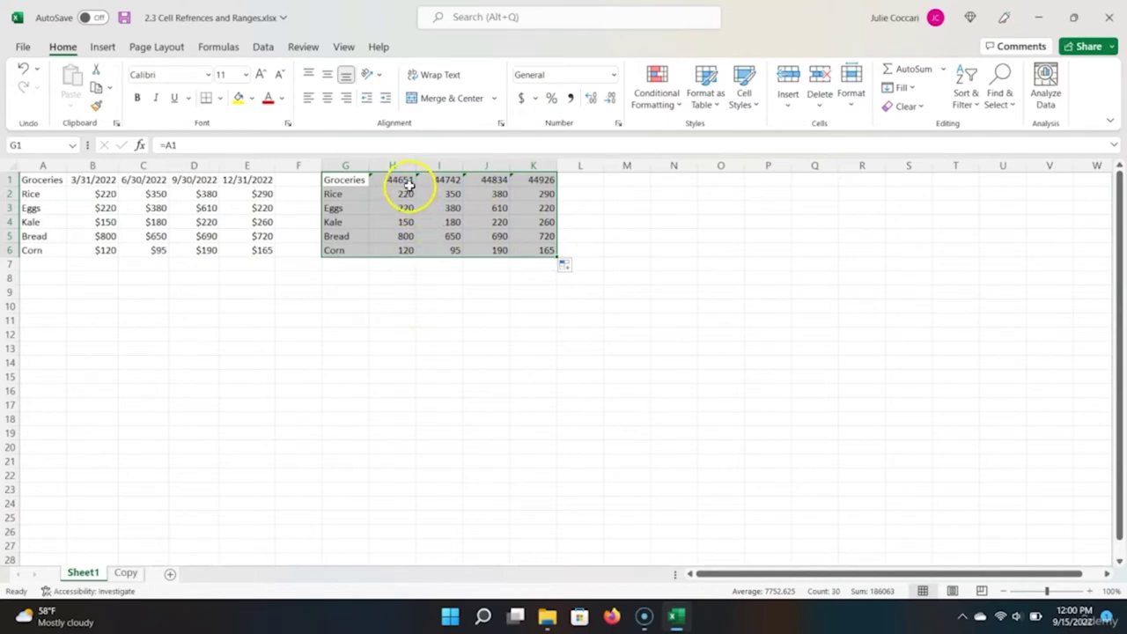
# Step: Format the linked date headings in H1:K1 as Short Date
pyautogui.click(408, 183)
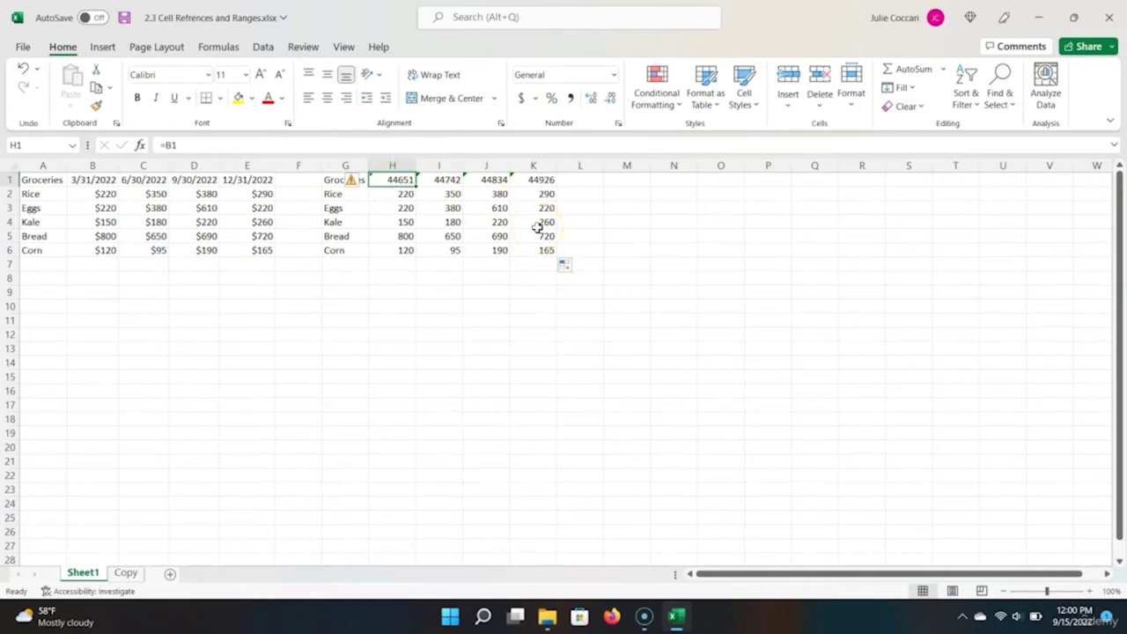
pyautogui.hotkey('shift', 'Right')
pyautogui.hotkey('shift', 'Right')
pyautogui.hotkey('shift', 'Right')
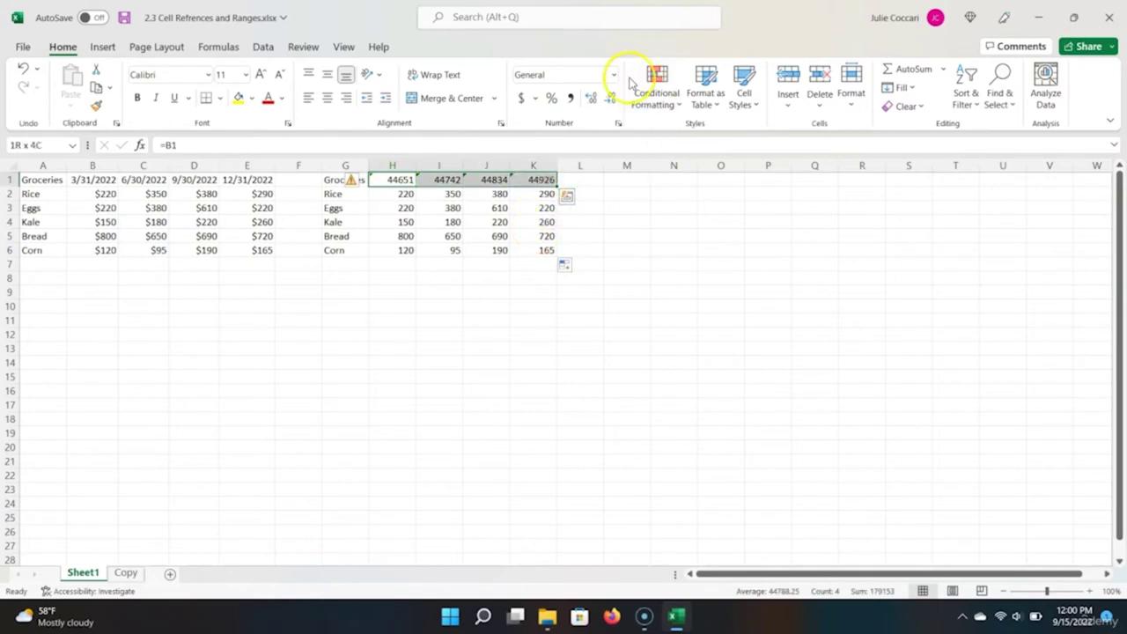
pyautogui.click(614, 76)
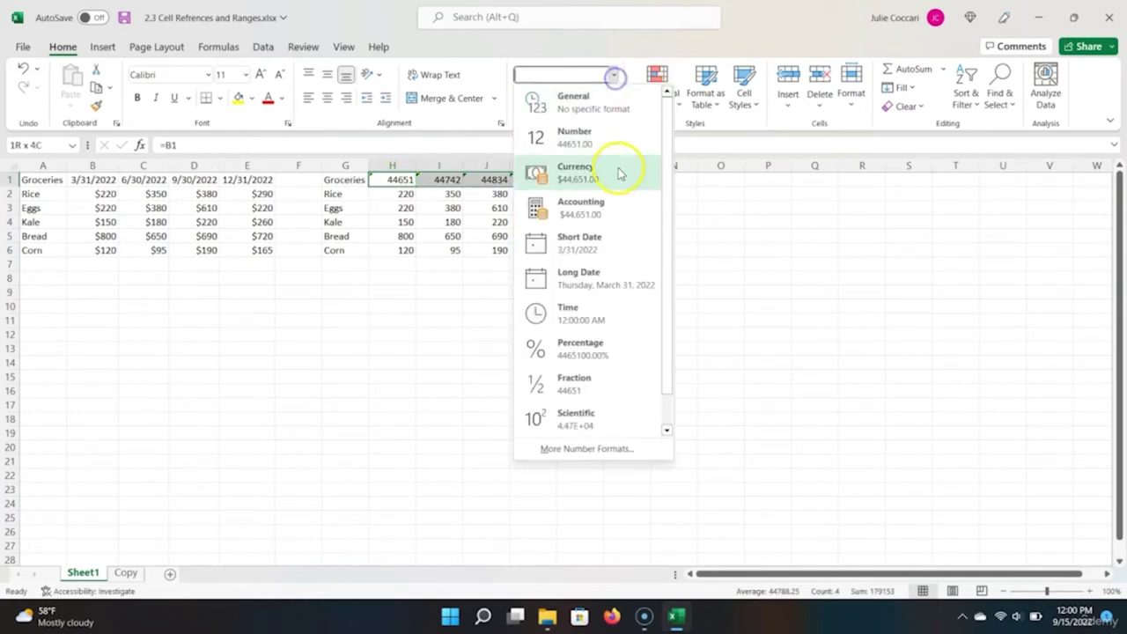
pyautogui.click(624, 248)
# Step: Format the linked amounts in H2:K6 as Currency with no decimal places
pyautogui.click(400, 193)
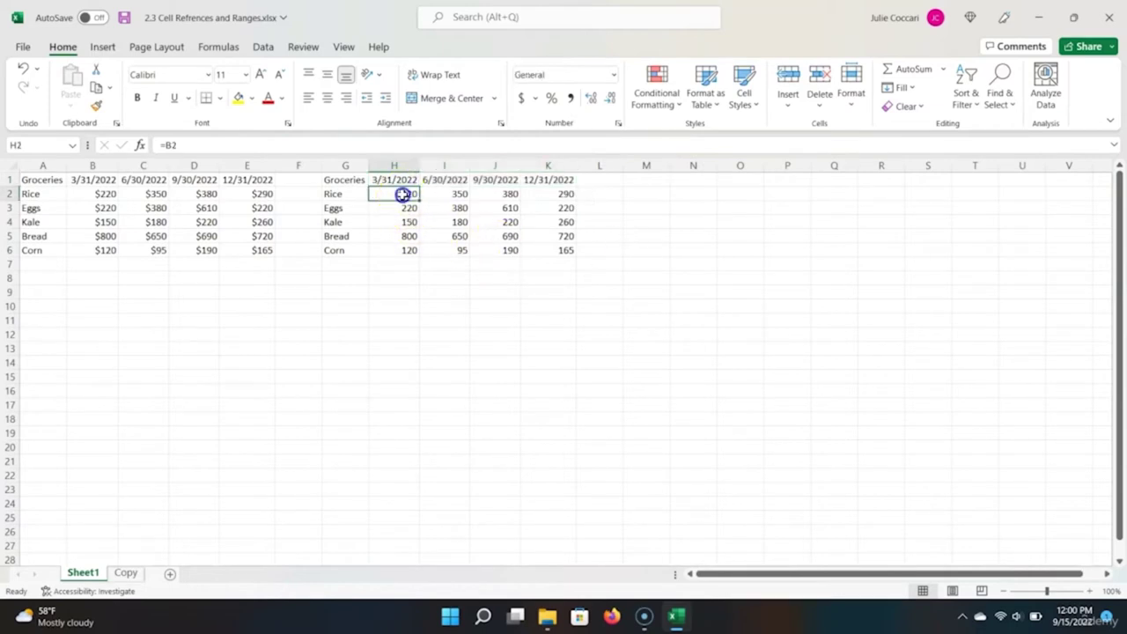
pyautogui.keyDown('shift'); pyautogui.click(562, 250); pyautogui.keyUp('shift')
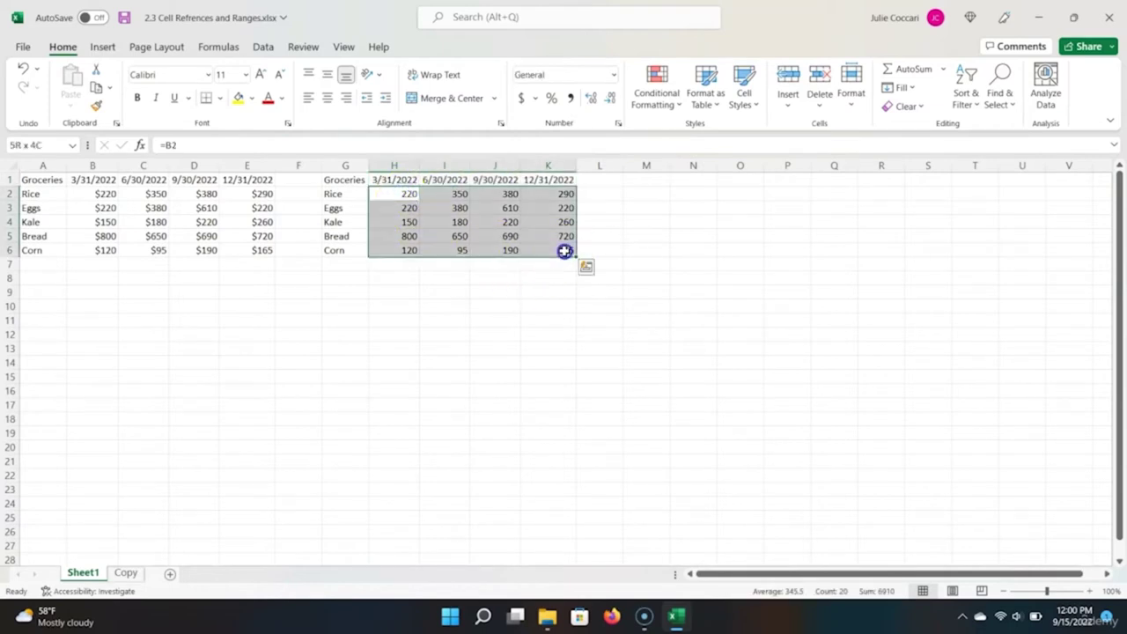
pyautogui.click(614, 76)
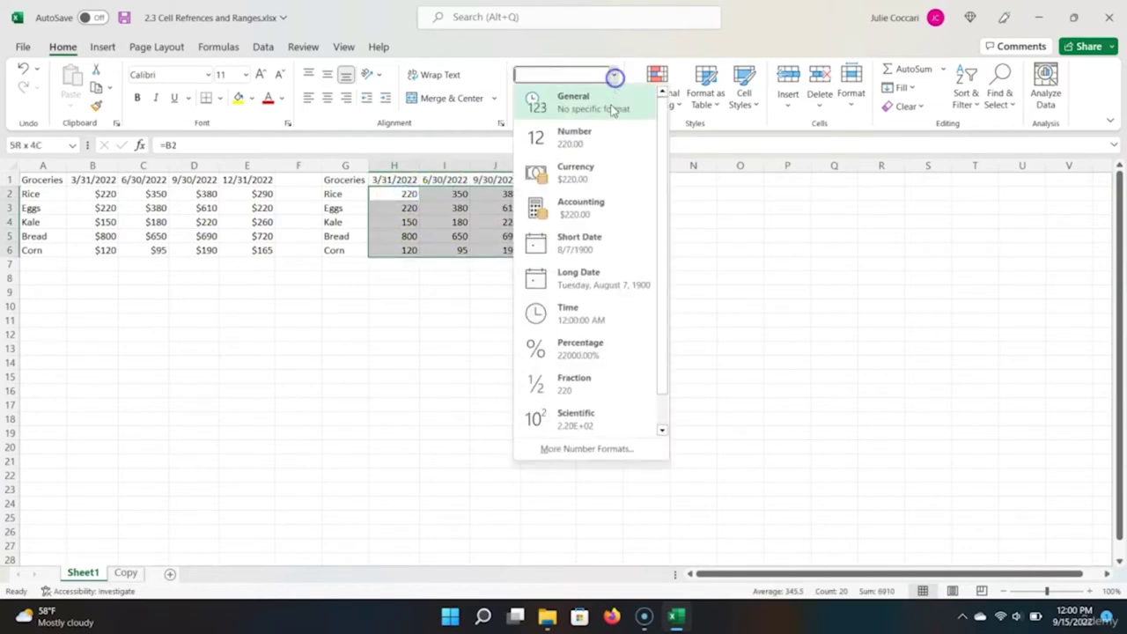
pyautogui.click(588, 176)
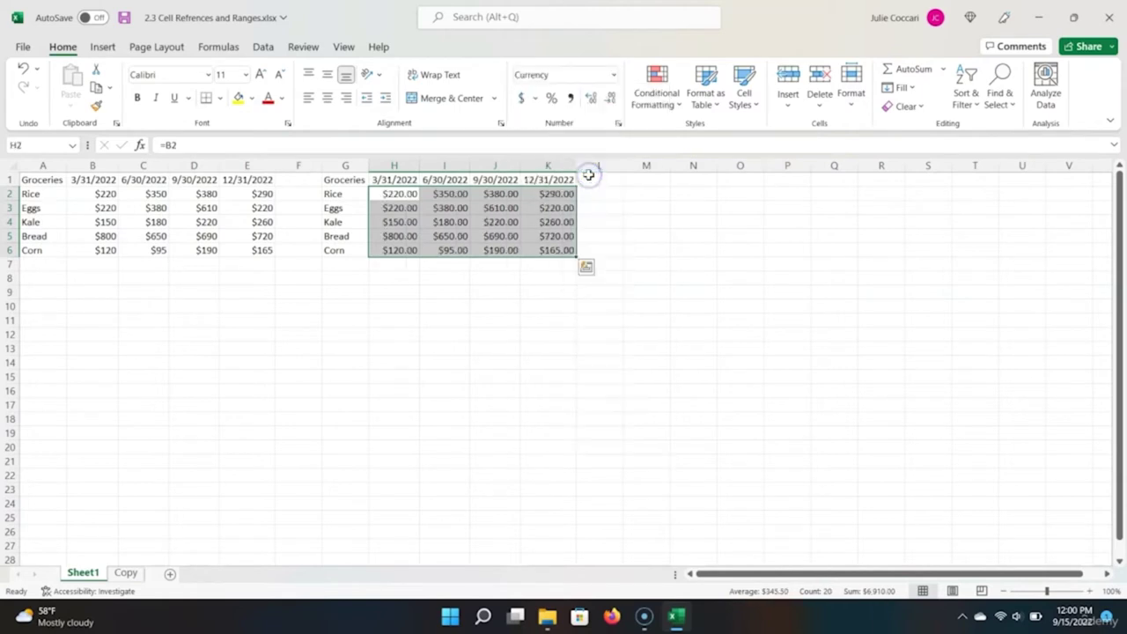
pyautogui.click(610, 100)
pyautogui.click(609, 100)
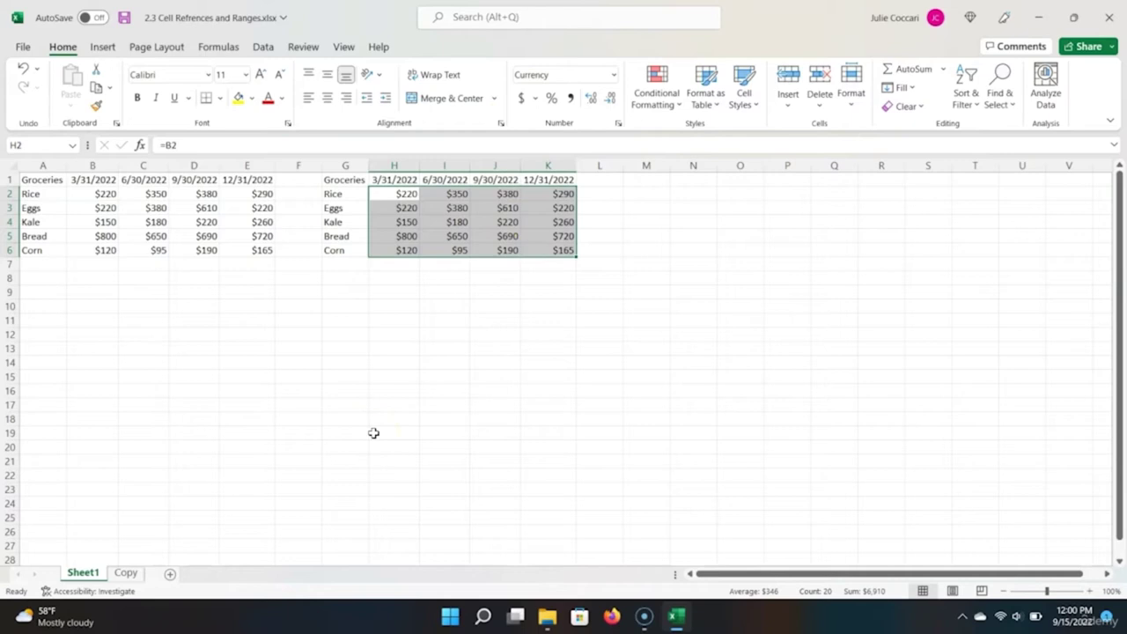
# Step: Clear the pasted foods table in A1:E6 from the Copy sheet
pyautogui.click(139, 576)
pyautogui.hotkey('ctrl', 'v')
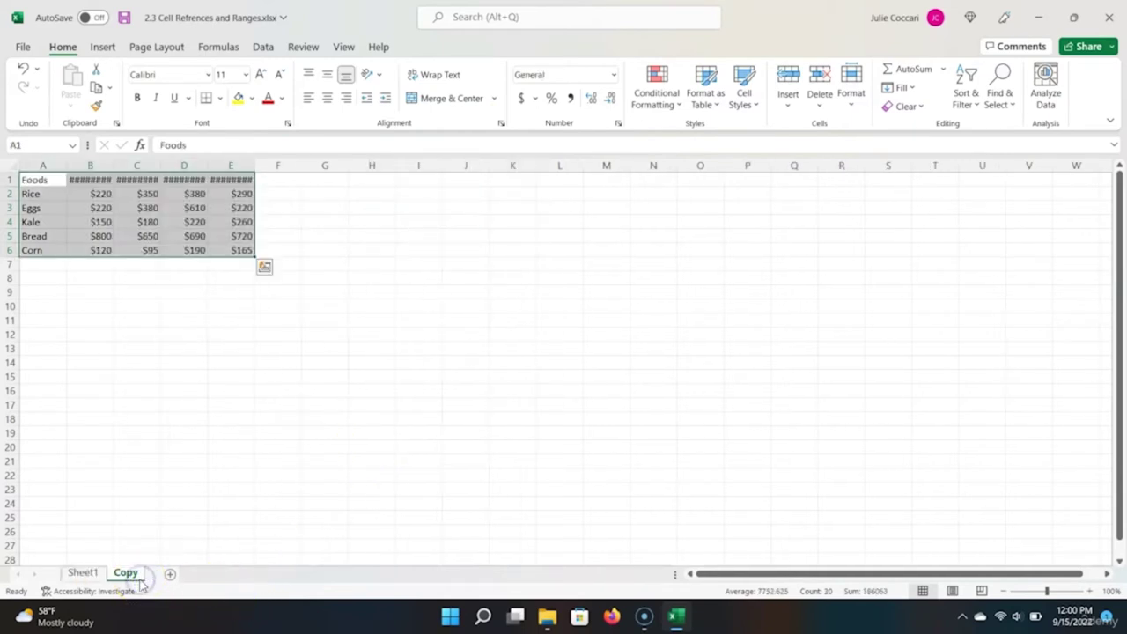
pyautogui.hotkey('ctrl', 'z')
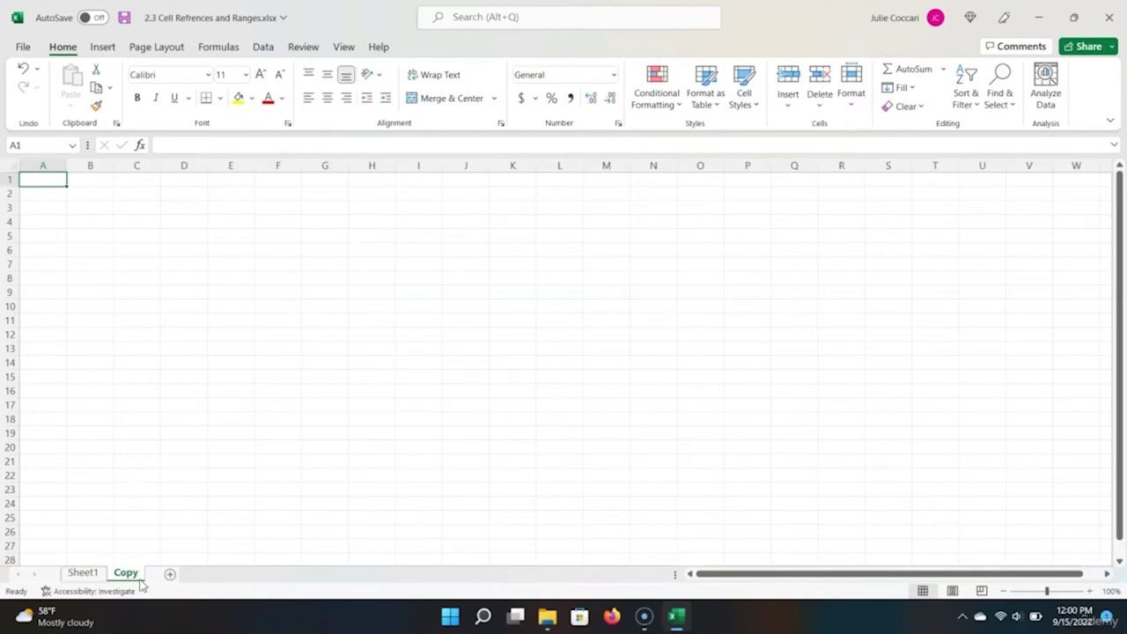
# Step: Enter =Sheet1!A1 in cell A1 of the Copy sheet and fill the formula through E6
pyautogui.write('=')
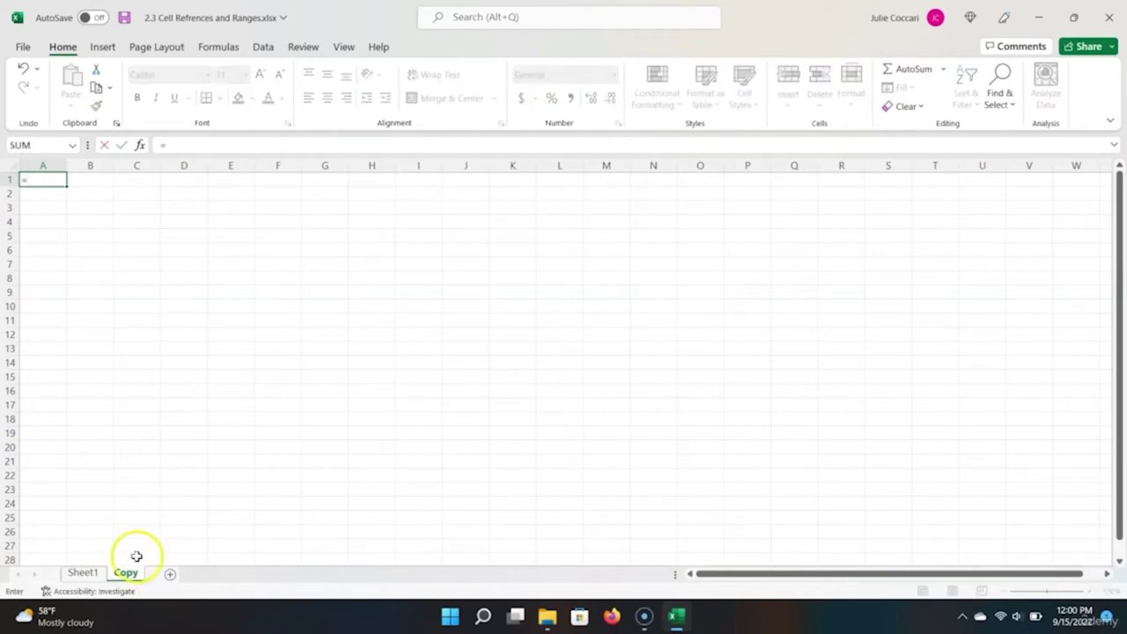
pyautogui.click(101, 573)
pyautogui.click(44, 177)
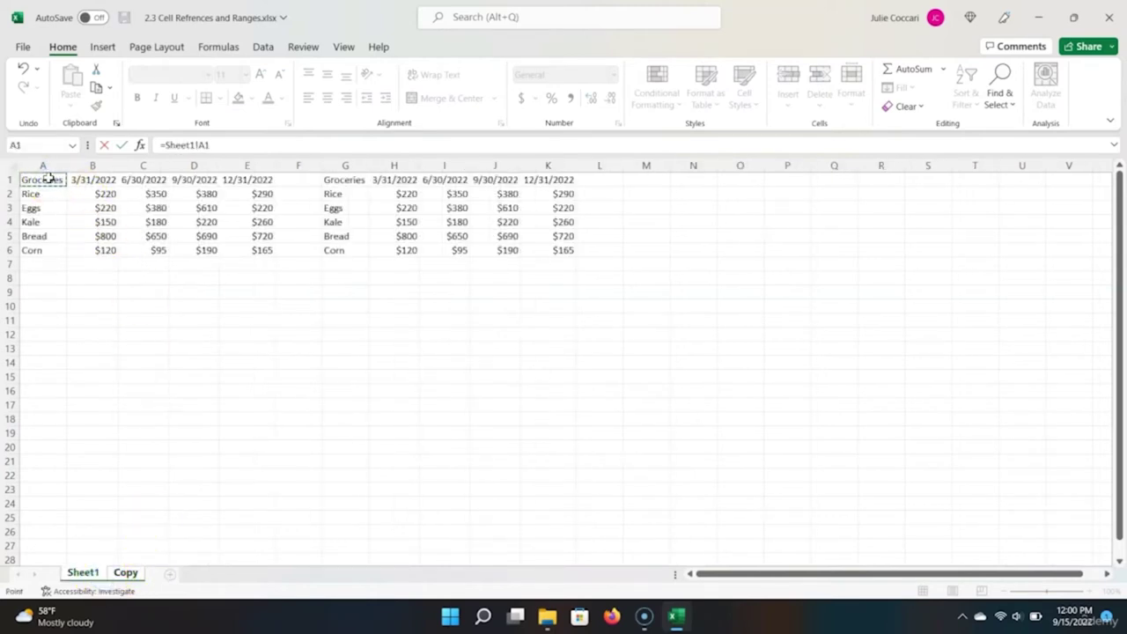
pyautogui.press('Return')
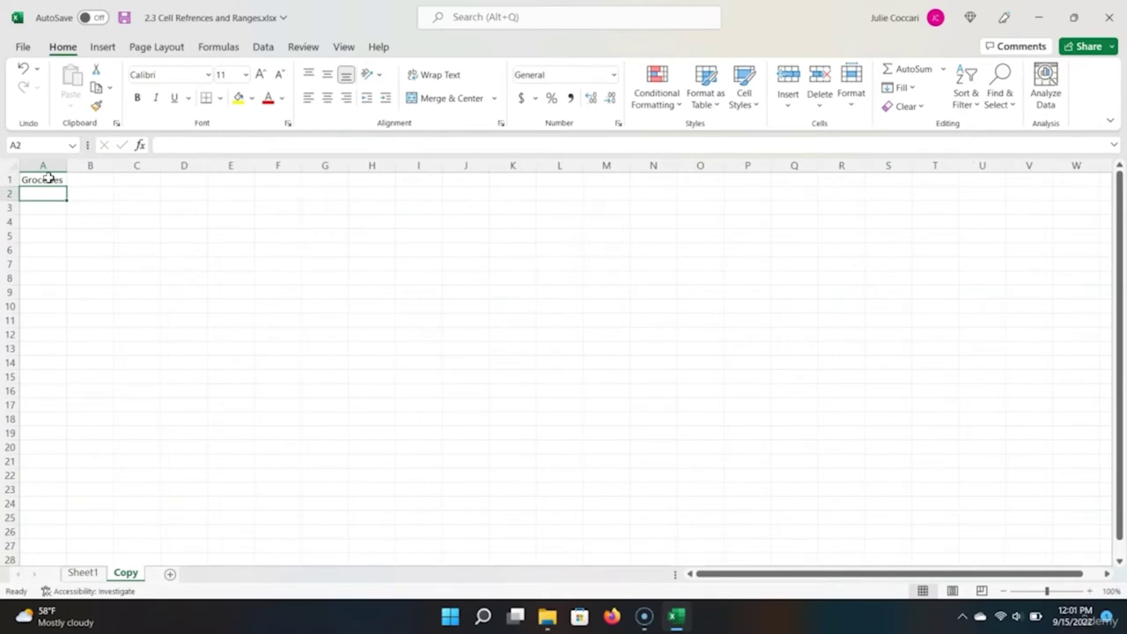
pyautogui.click(48, 178)
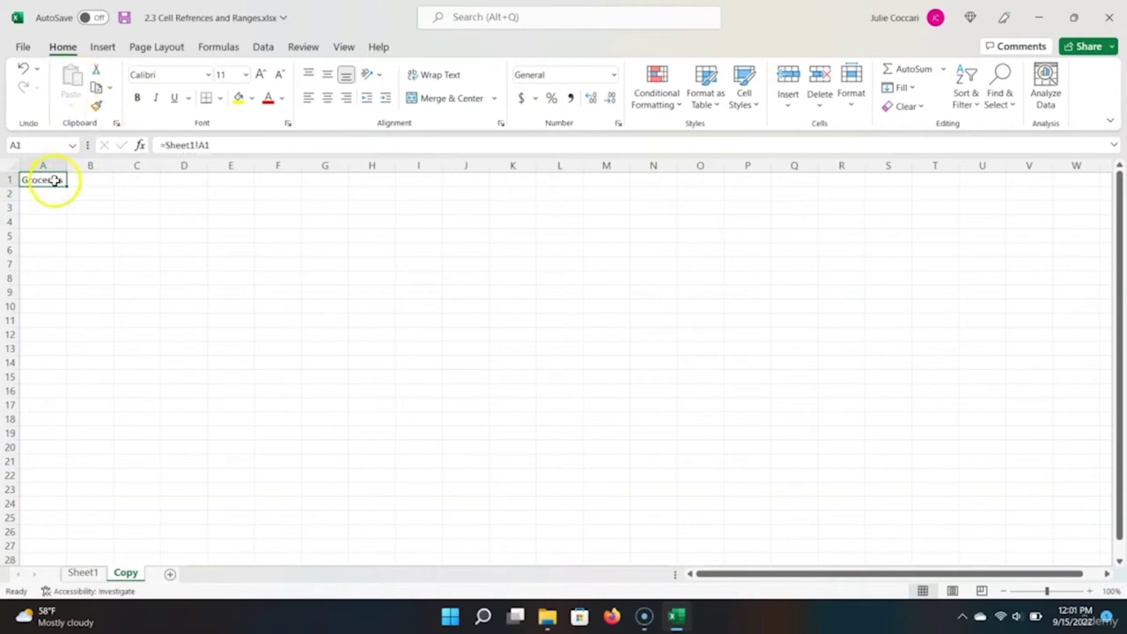
pyautogui.moveTo(65, 184); pyautogui.dragTo(249, 264)
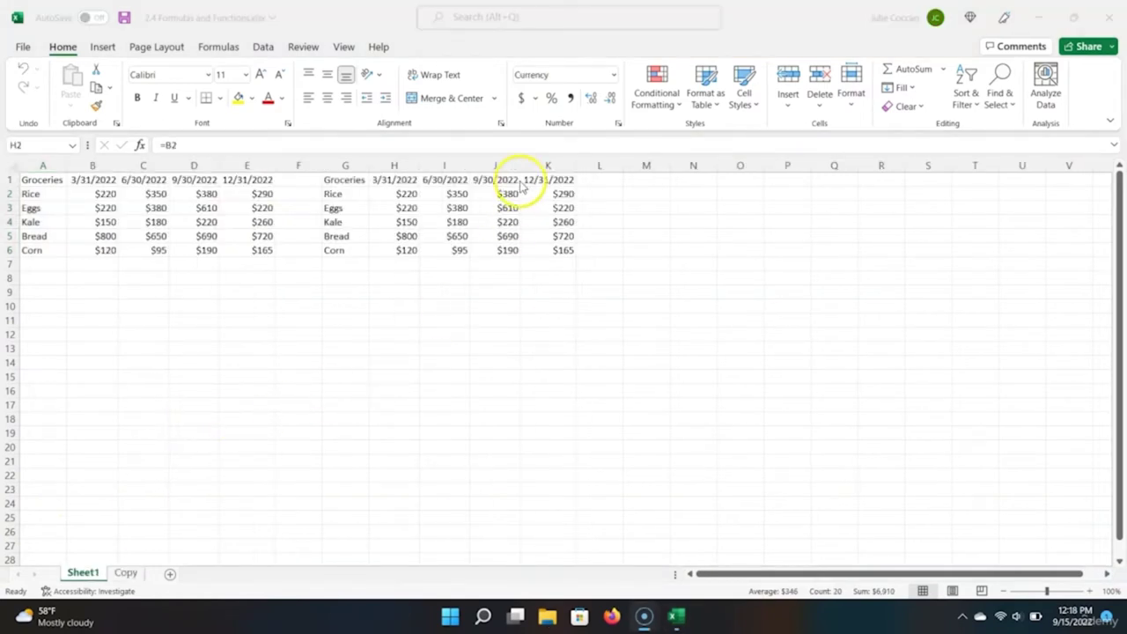
# Step: Delete the contents of the linked table in G1:K6 on Sheet1 of the 2.4 Formulas and Functions workbook
pyautogui.click(334, 181)
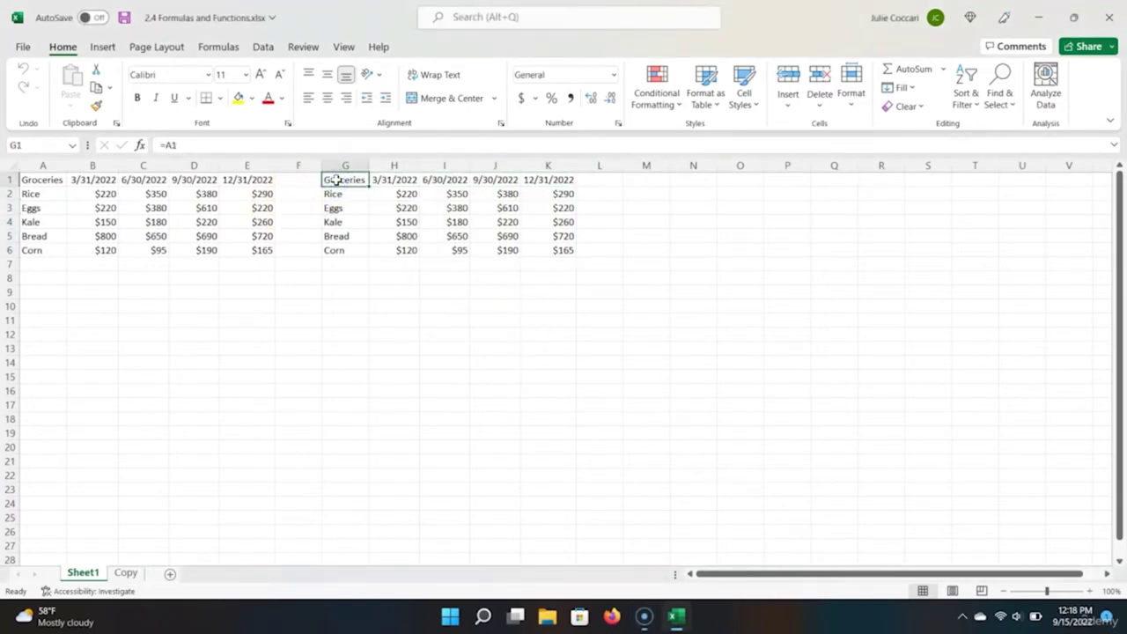
pyautogui.hotkey('ctrl', 'shift', 'Right')
pyautogui.hotkey('ctrl', 'shift', 'Down')
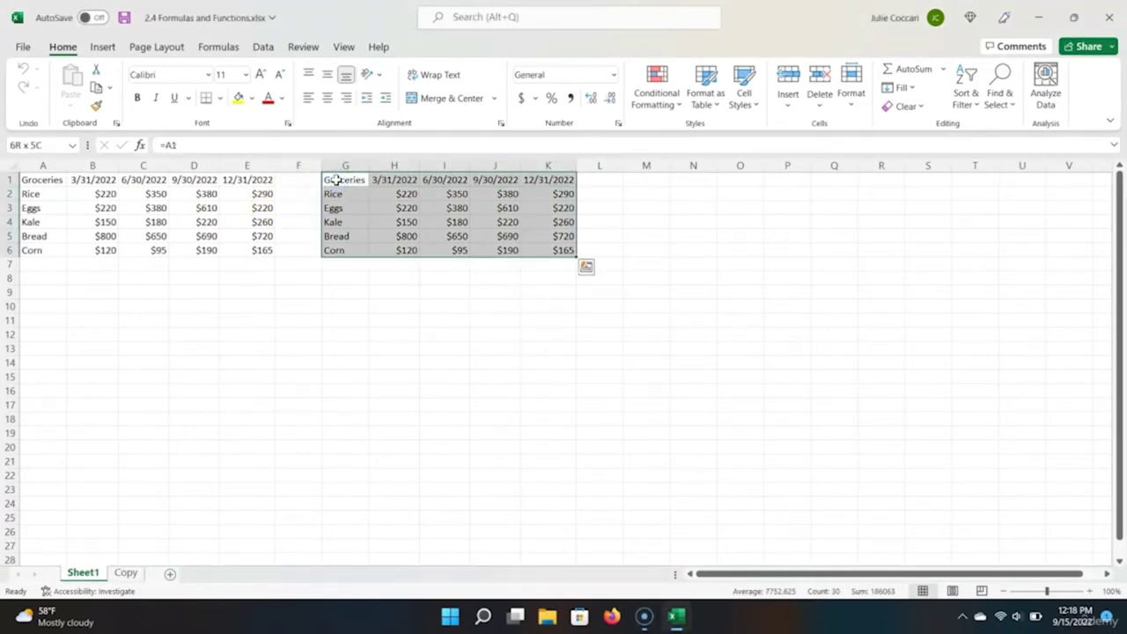
pyautogui.press('Delete')
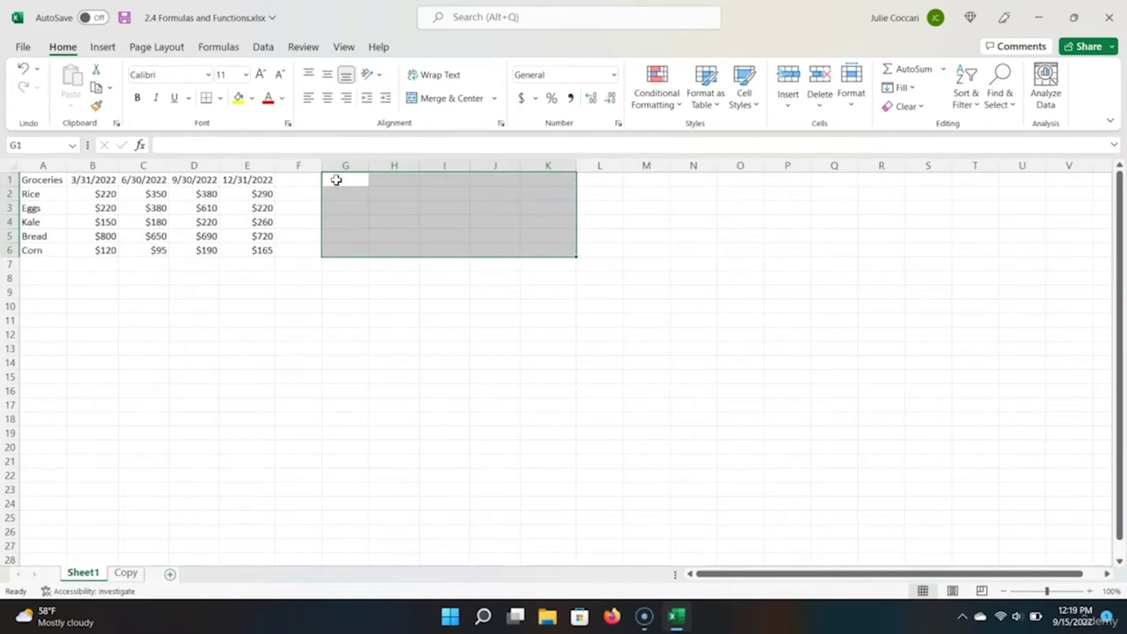
# Step: Delete the Copy sheet from the workbook and select cell G7 on Sheet1
pyautogui.rightClick(126, 573)
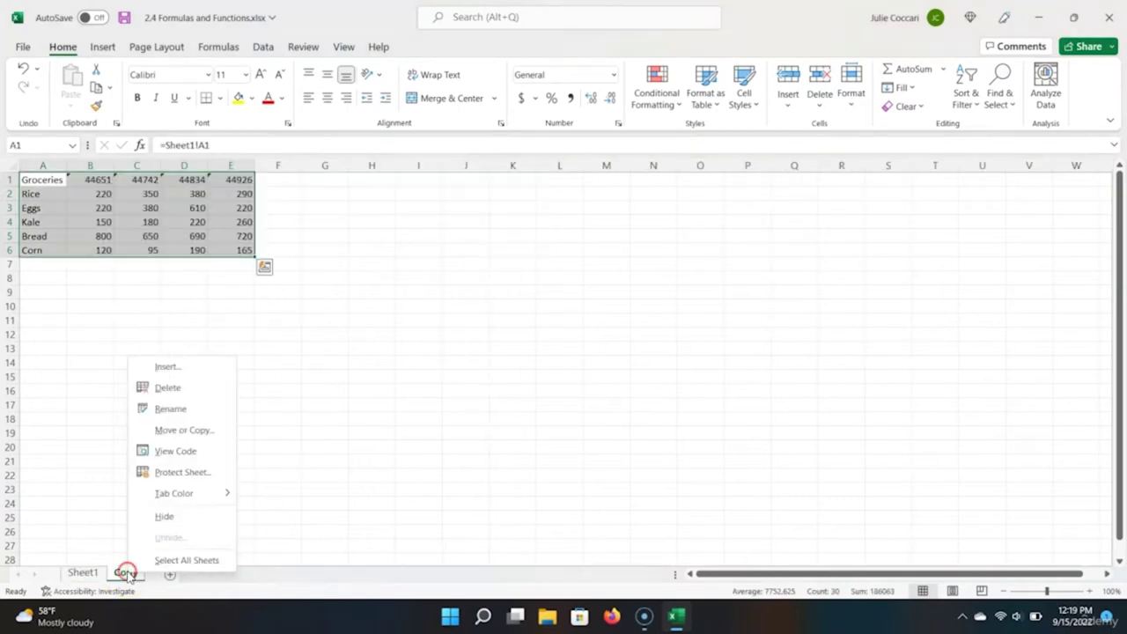
pyautogui.click(171, 388)
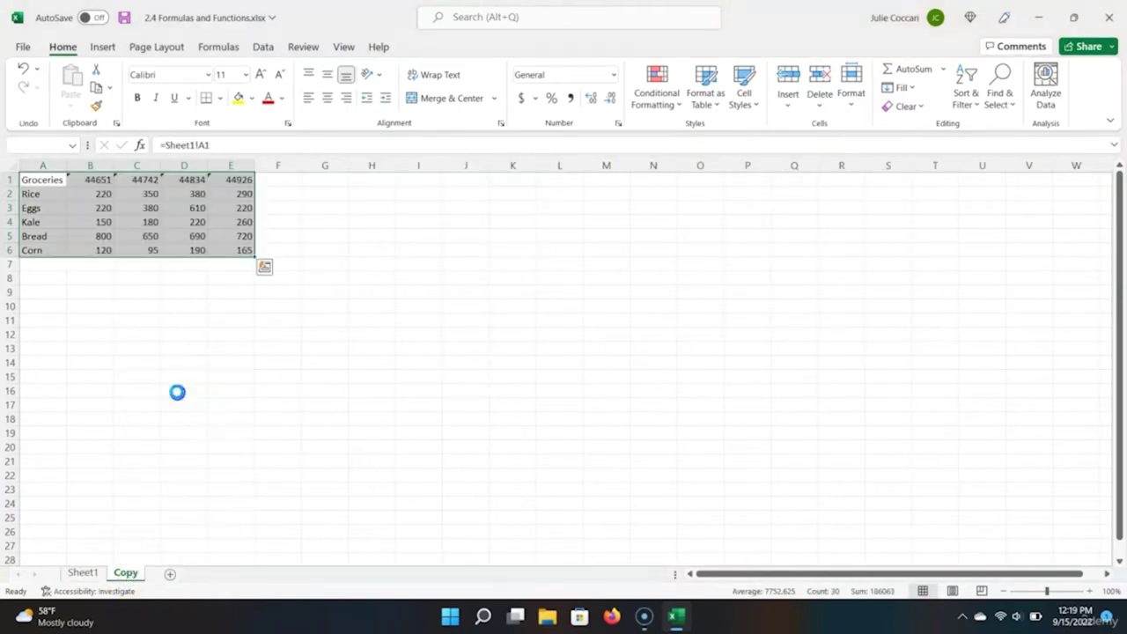
pyautogui.click(540, 347)
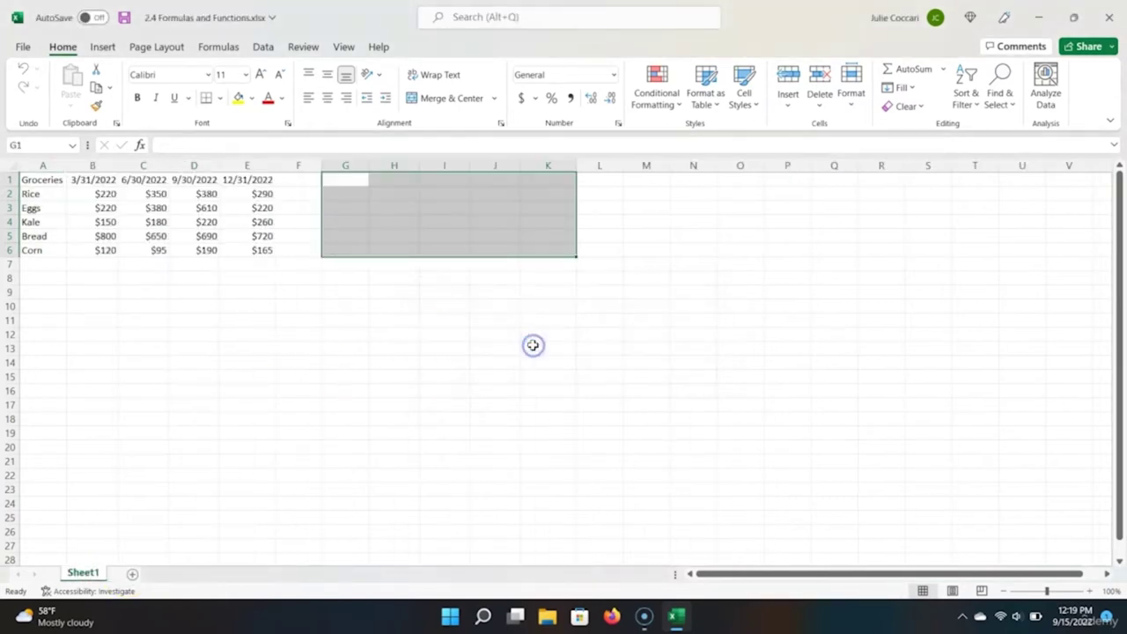
pyautogui.click(334, 262)
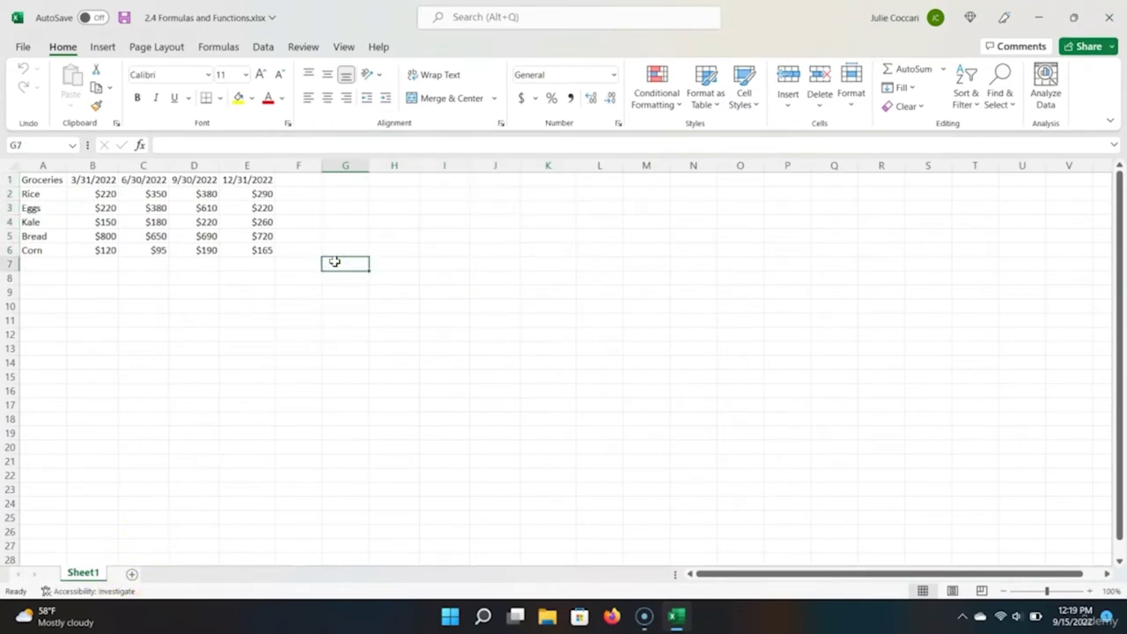
# Step: Add the column header Total Sales in cell F1 of the groceries table
pyautogui.press('Up')
pyautogui.press('Left')
pyautogui.press('Up')
pyautogui.press('Up')
pyautogui.press('Up')
pyautogui.press('Up')
pyautogui.press('Up')
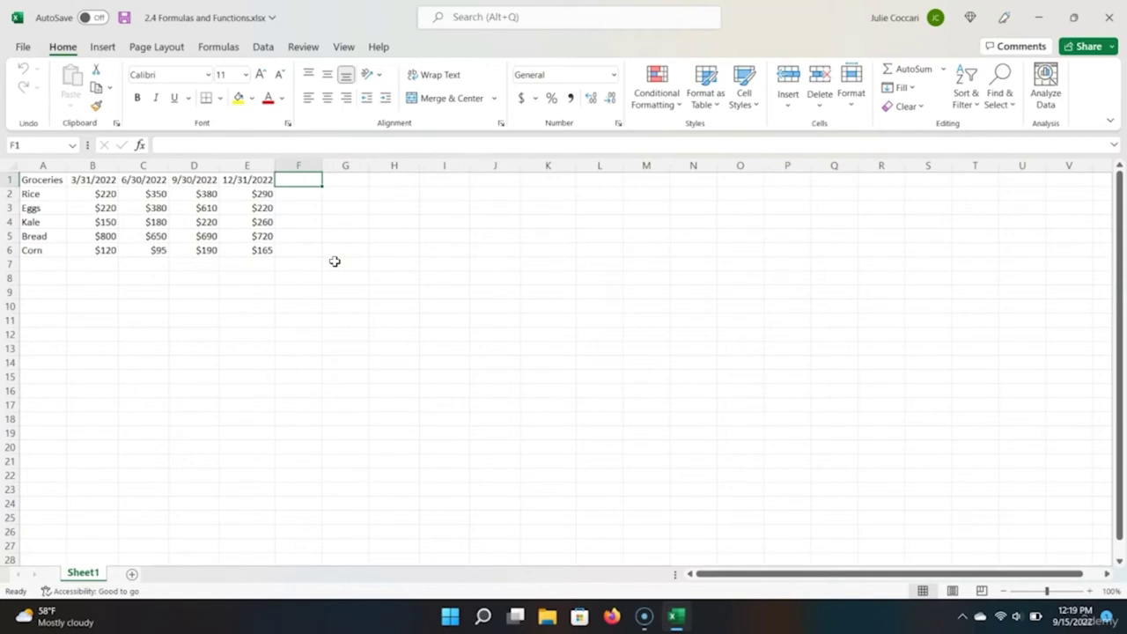
pyautogui.write('Total Sales')
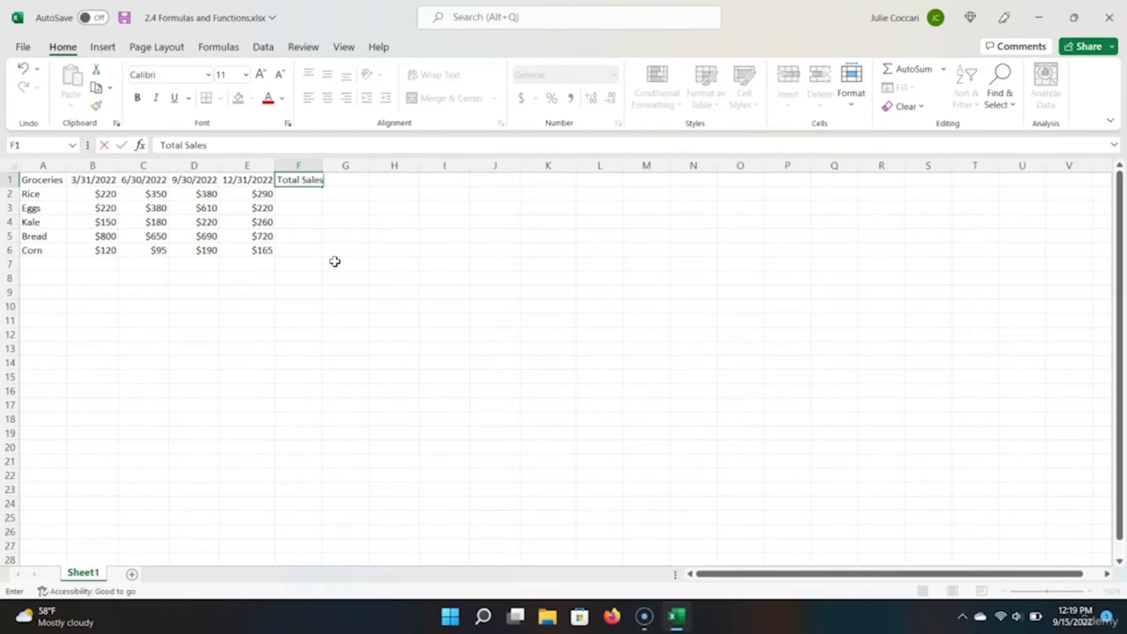
pyautogui.press('Return')
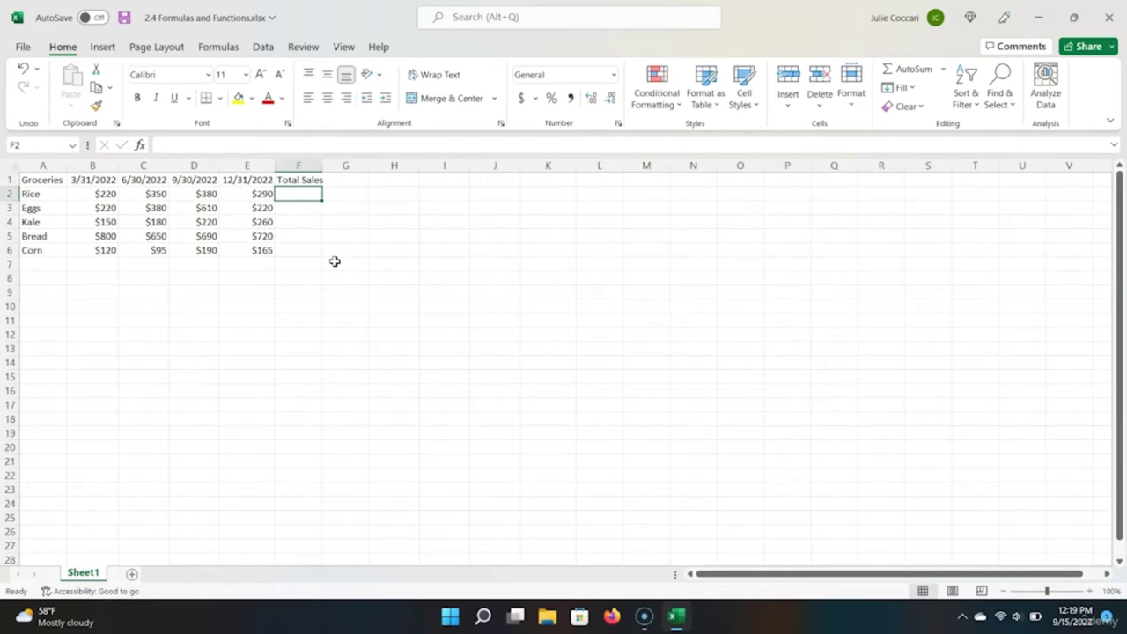
# Step: Enter the addition formula =B2+C2+D2+E2 in cell F2 to total the Rice row
pyautogui.write('=')
pyautogui.press('Left')
pyautogui.press('Left')
pyautogui.press('Left')
pyautogui.press('Left')
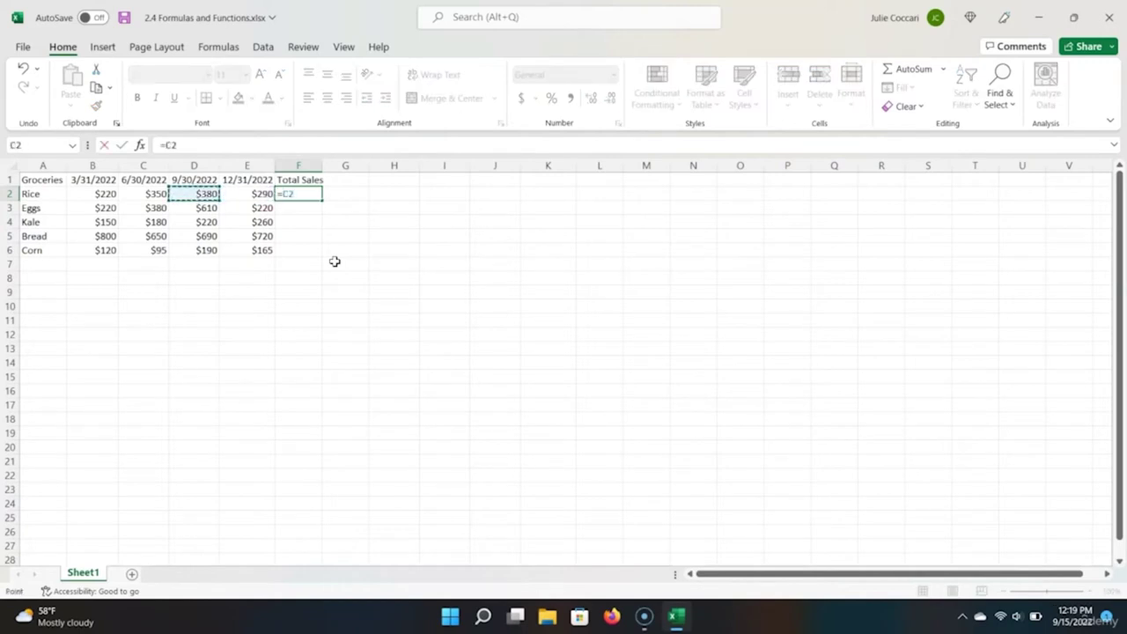
pyautogui.write('+')
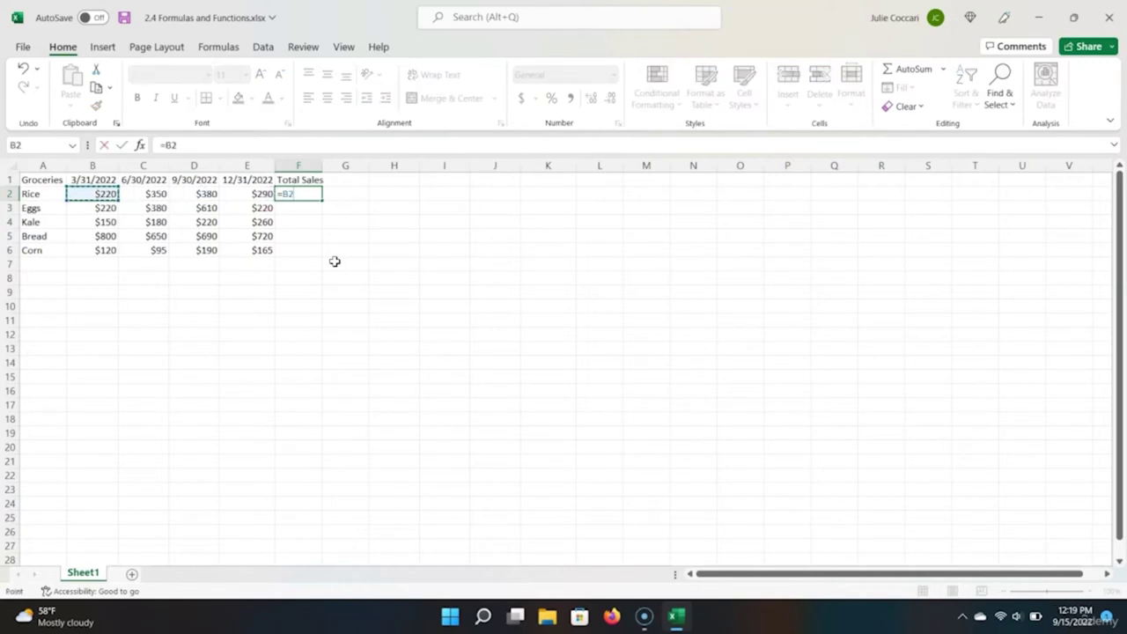
pyautogui.press('Left')
pyautogui.press('Left')
pyautogui.press('Left')
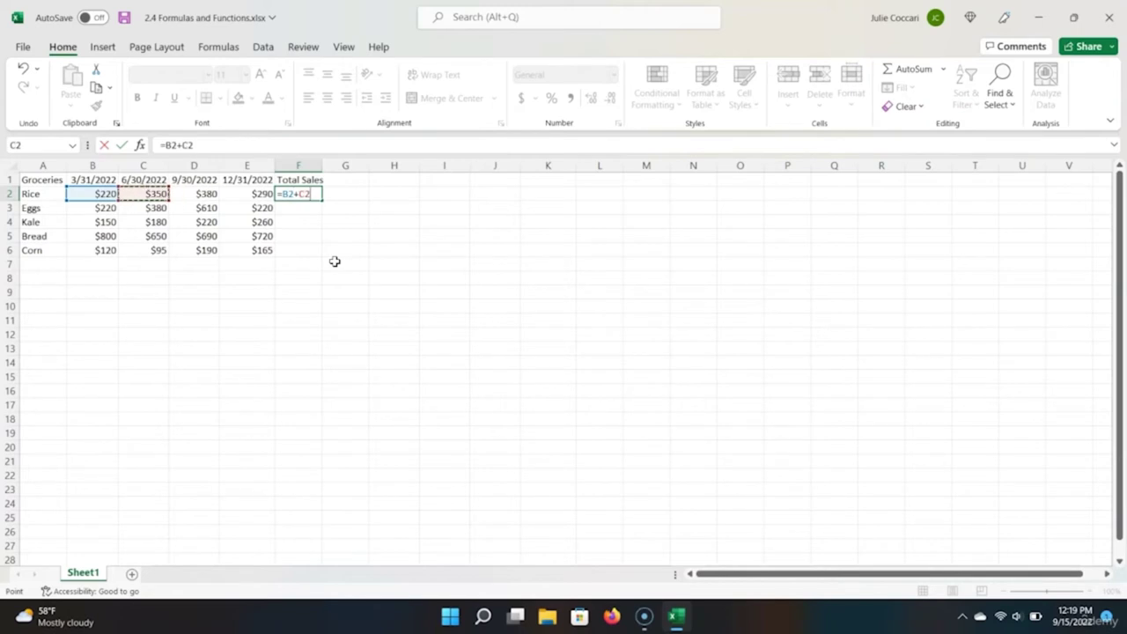
pyautogui.write('+')
pyautogui.press('Left')
pyautogui.press('Left')
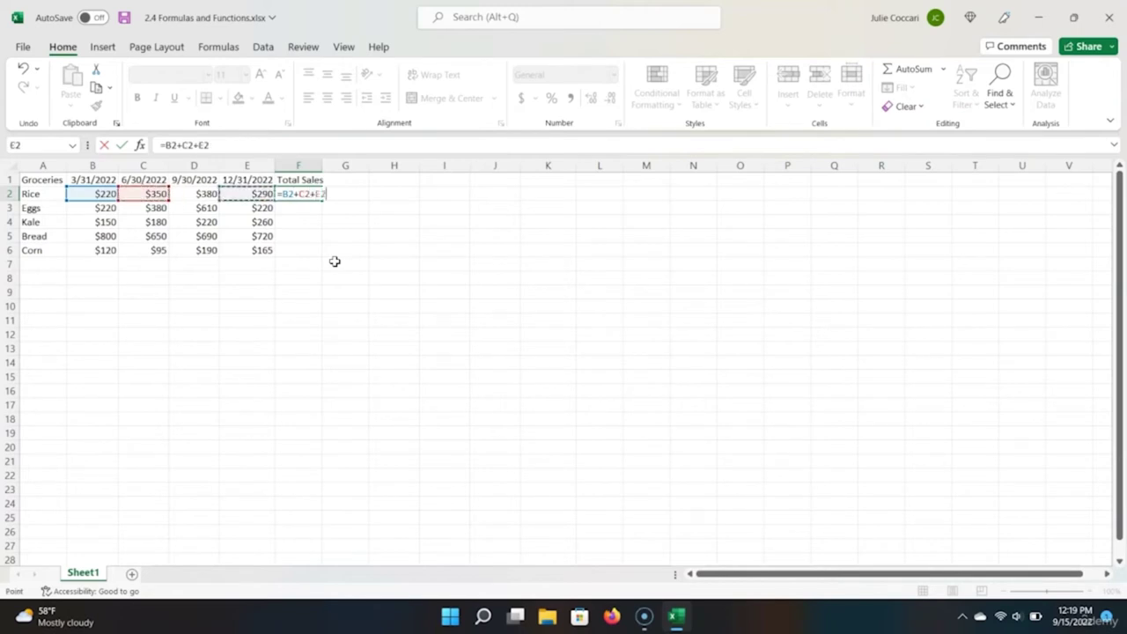
pyautogui.write('+')
pyautogui.press('Left')
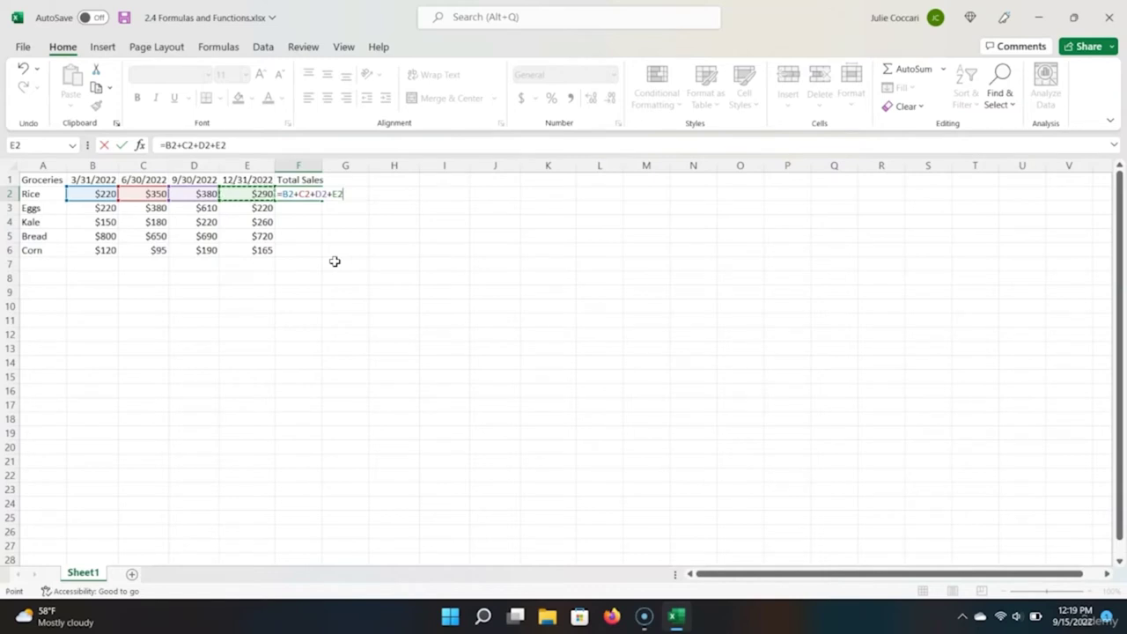
pyautogui.press('Return')
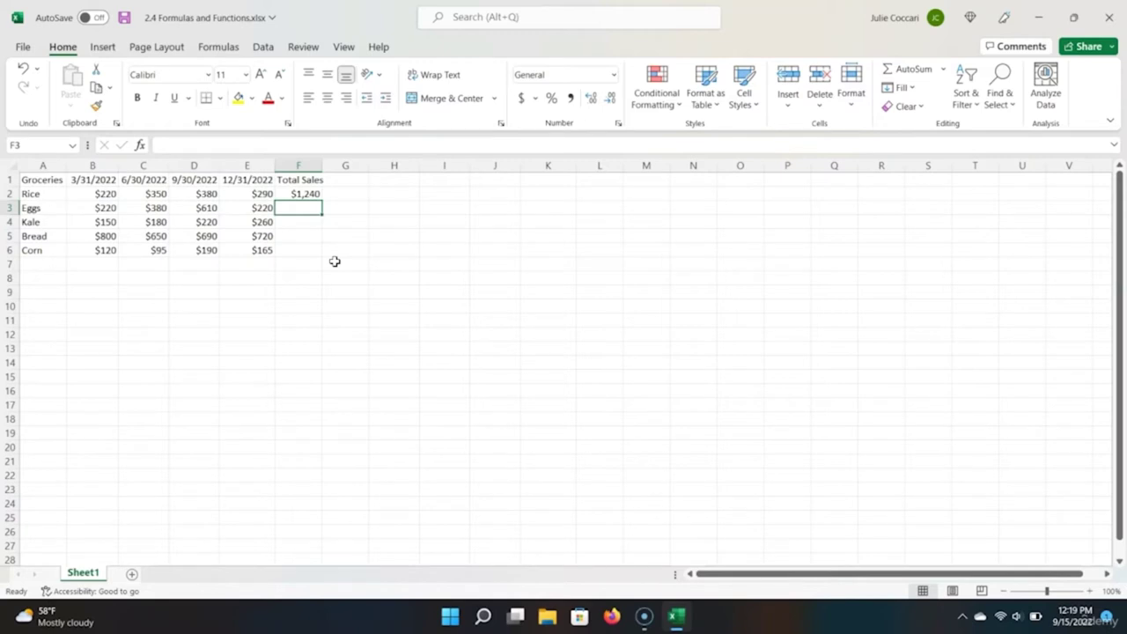
pyautogui.press('Up')
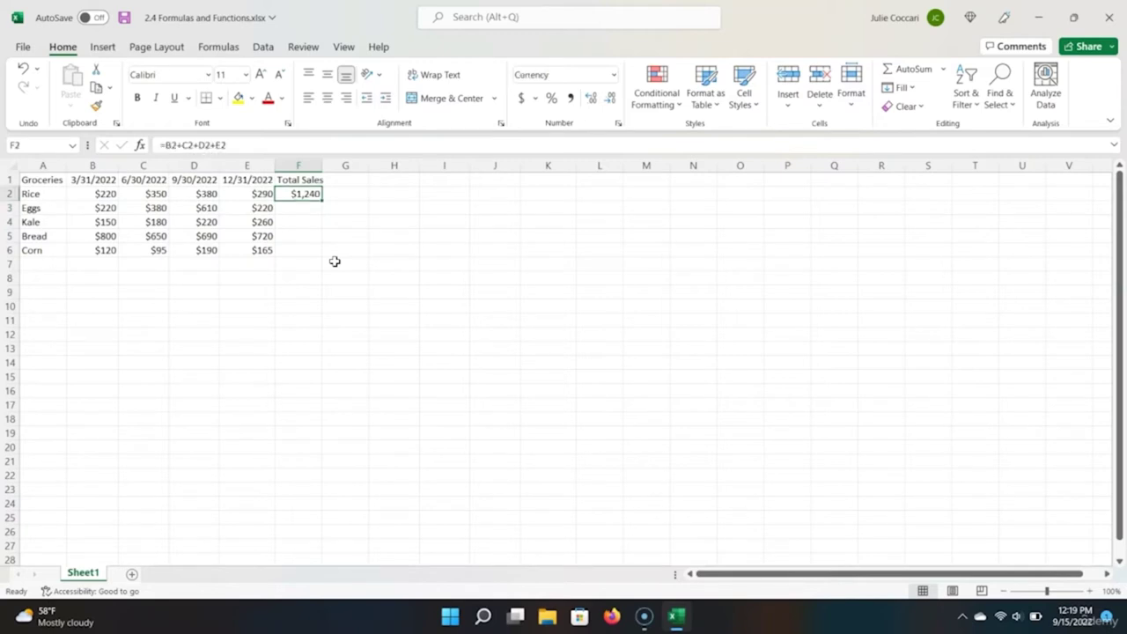
# Step: List the operators -, * and / in H2:H4 with the labels subtraction, multiplication and division in I2:I4
pyautogui.press('Right')
pyautogui.press('Right')
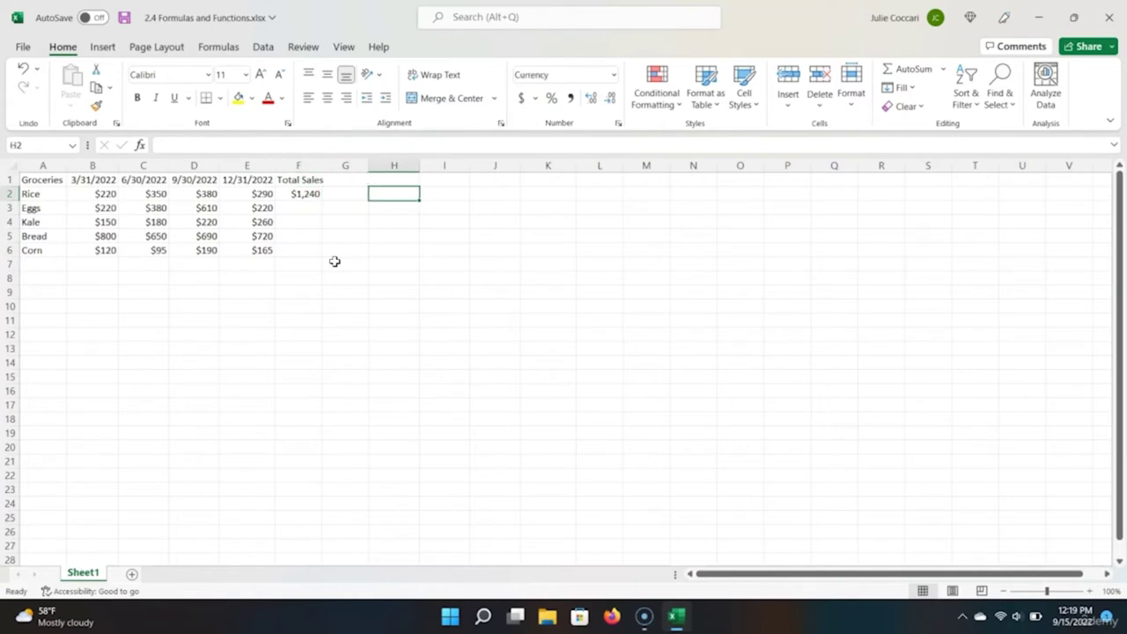
pyautogui.press('Right')
pyautogui.write('subtraction')
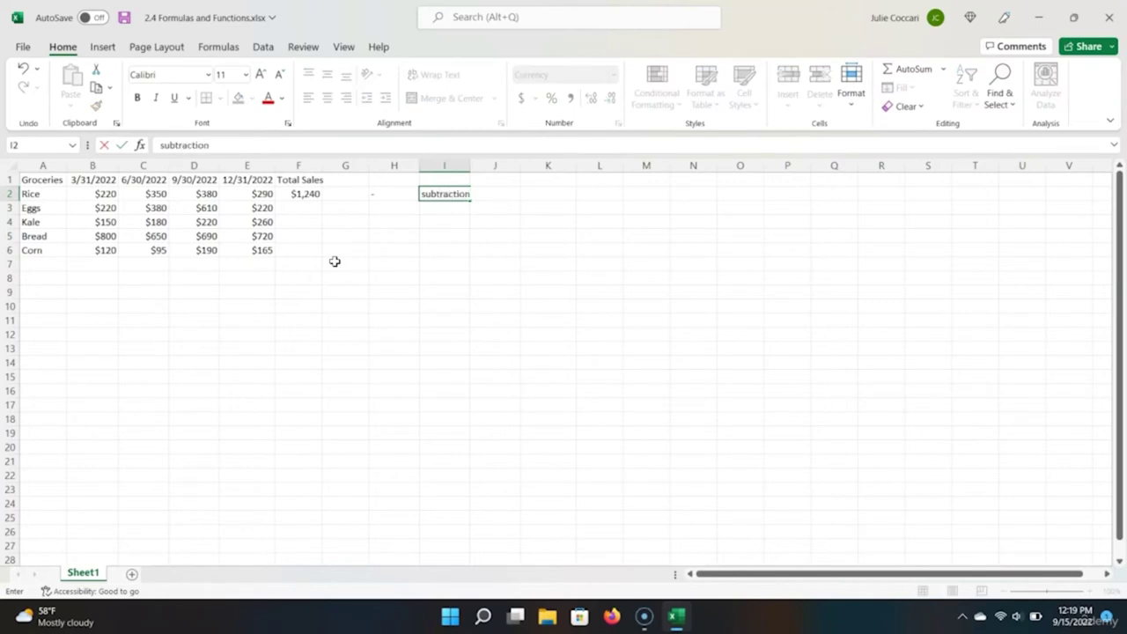
pyautogui.press('Return')
pyautogui.press('Left')
pyautogui.write('*')
pyautogui.press('Right')
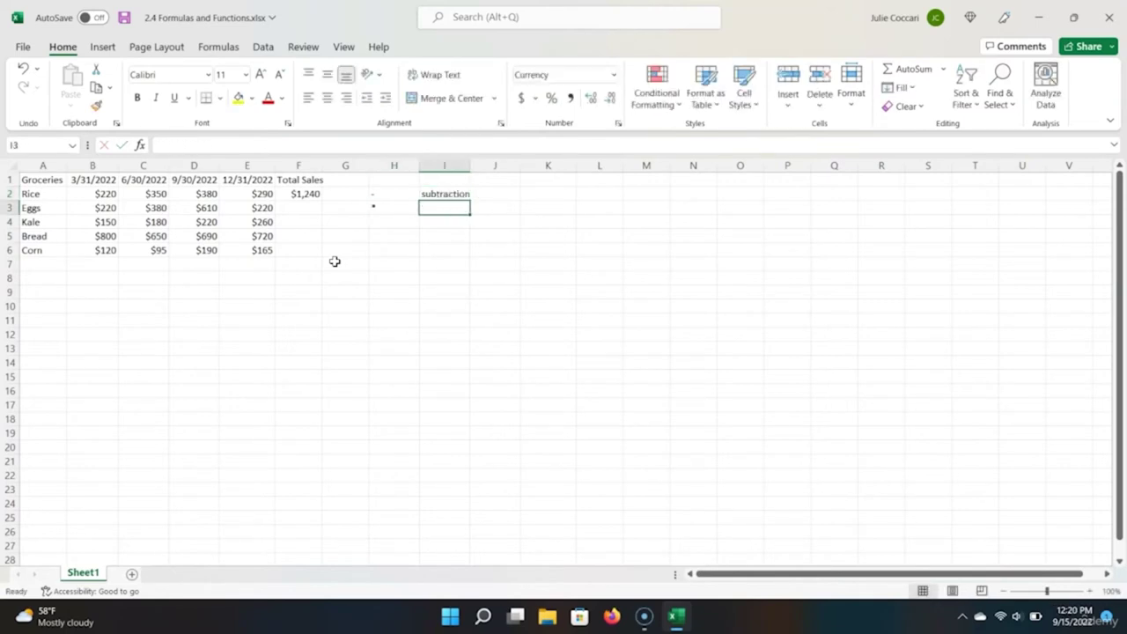
pyautogui.write('multi')
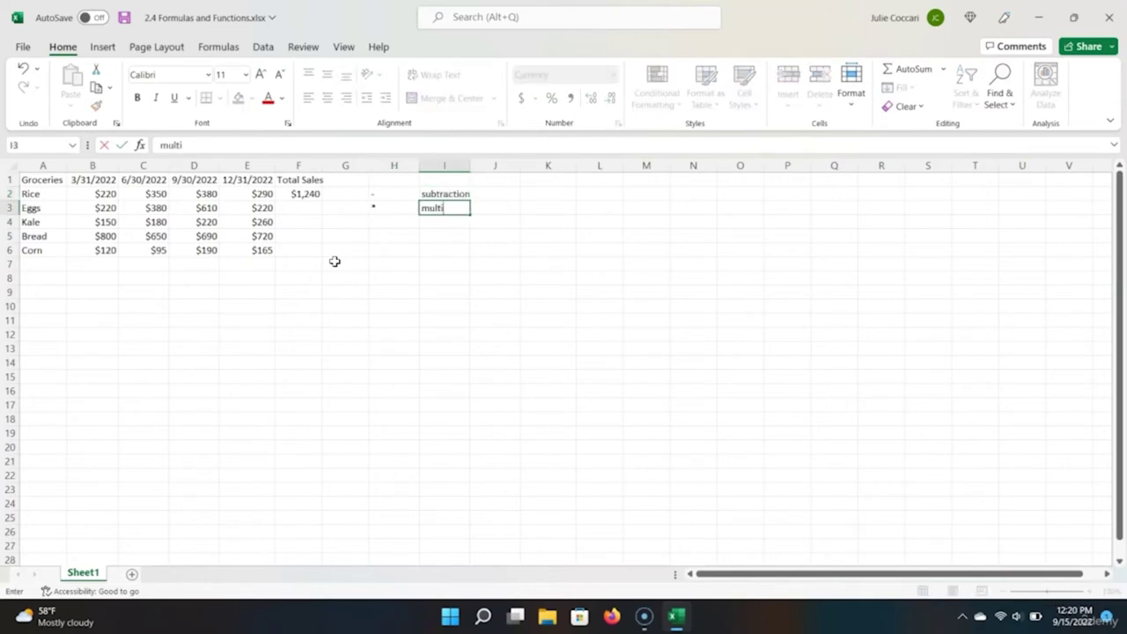
pyautogui.write('plication')
pyautogui.press('Return')
pyautogui.write('/')
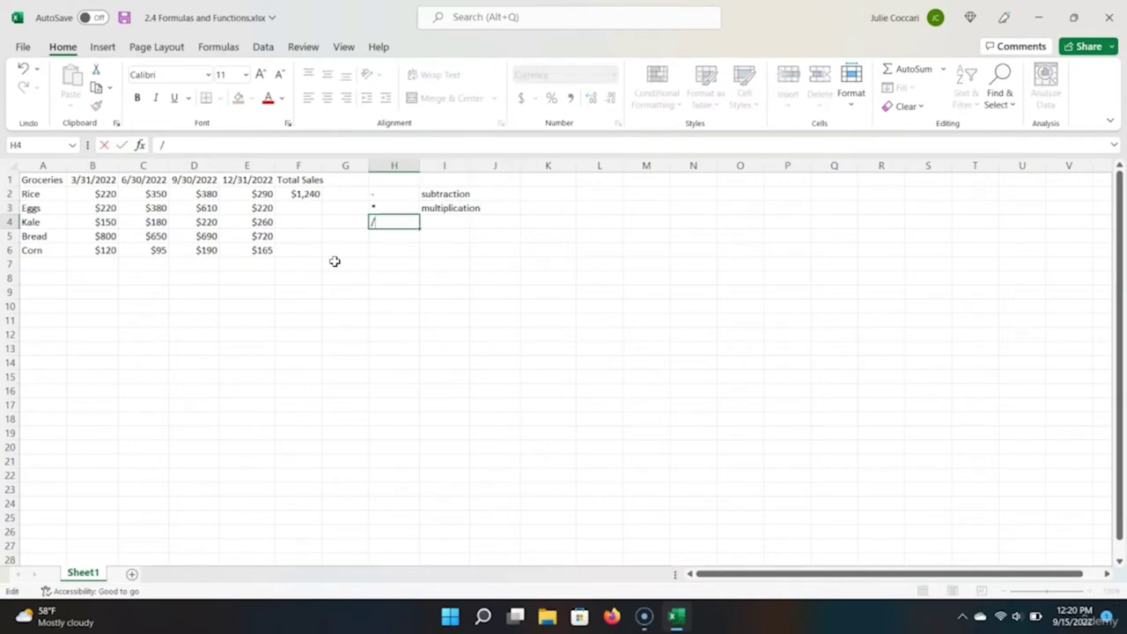
pyautogui.press('Tab')
pyautogui.write('division')
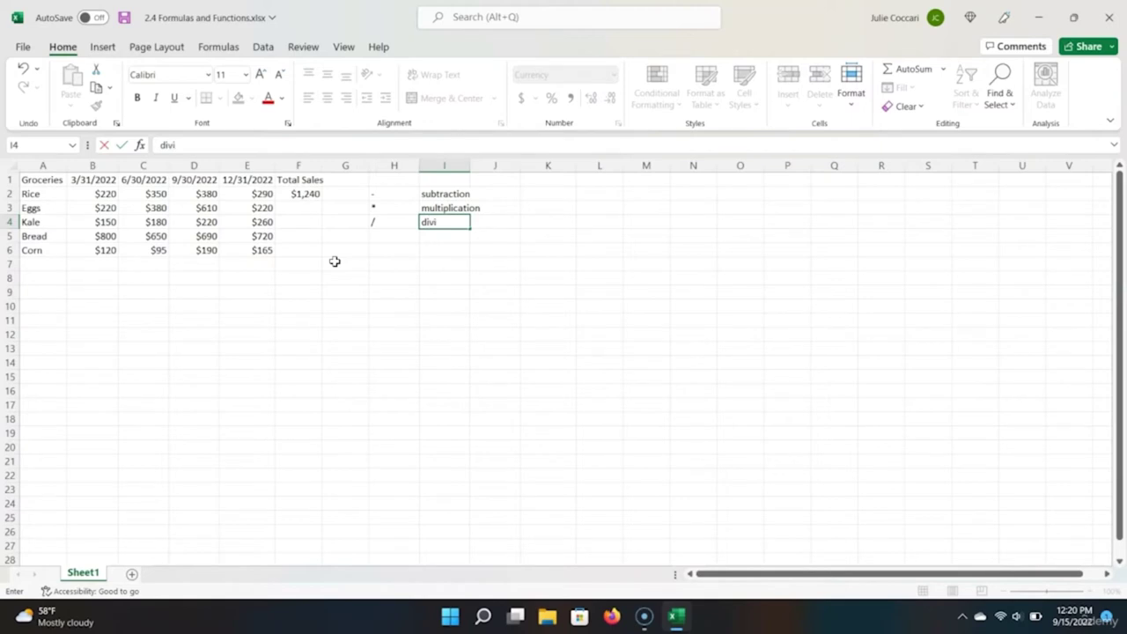
pyautogui.press('Return')
# Step: Clear the operator symbols and their labels from H2:I4
pyautogui.press('Up')
pyautogui.hotkey('shift', 'Up')
pyautogui.hotkey('shift', 'Up')
pyautogui.hotkey('shift', 'Right')
pyautogui.hotkey('shift', 'Right')
pyautogui.hotkey('shift', 'Left')
pyautogui.press('Delete')
# Step: Replace the formula in cell F2 with a manually entered =SUM(B2:E2) for the Rice row
pyautogui.press('Left')
pyautogui.press('Left')
pyautogui.press('Up')
pyautogui.press('Up')
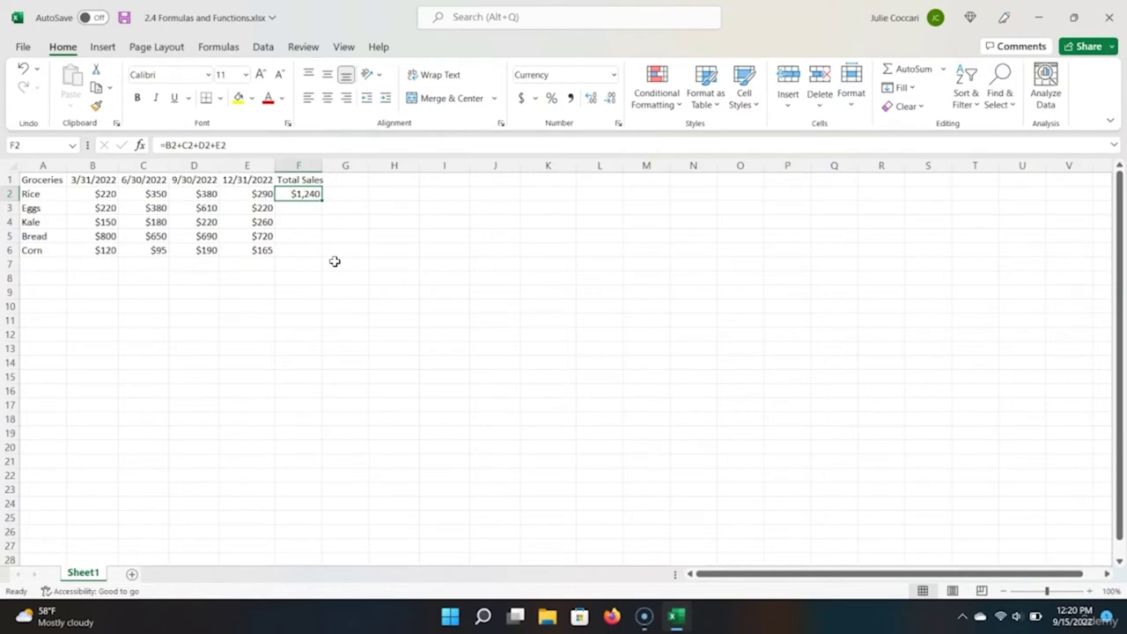
pyautogui.write('=')
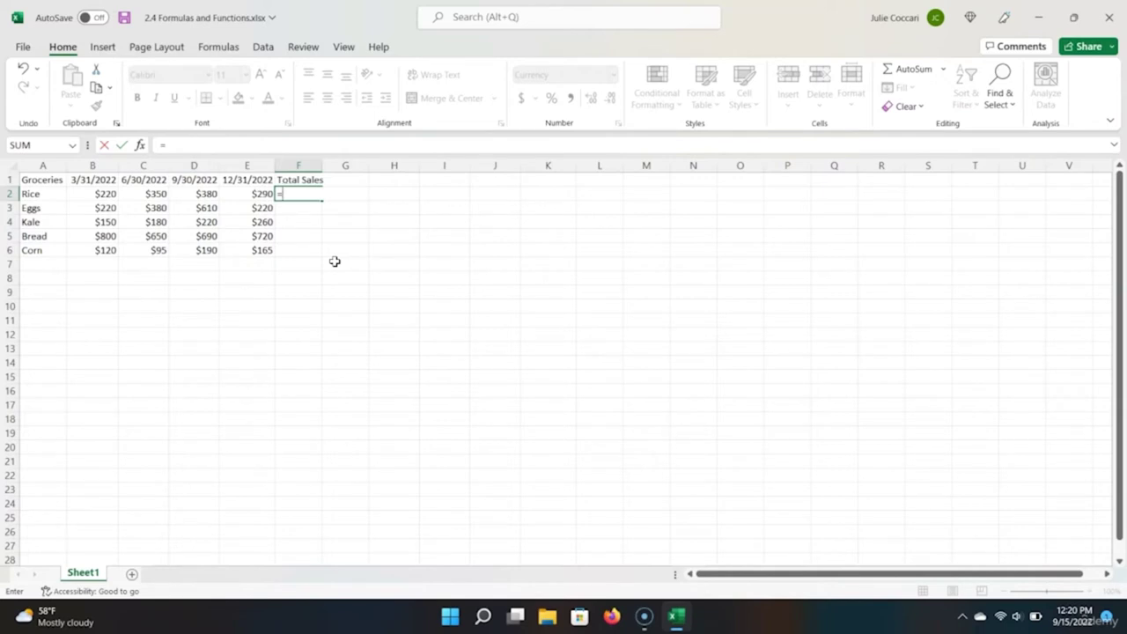
pyautogui.write('sum(')
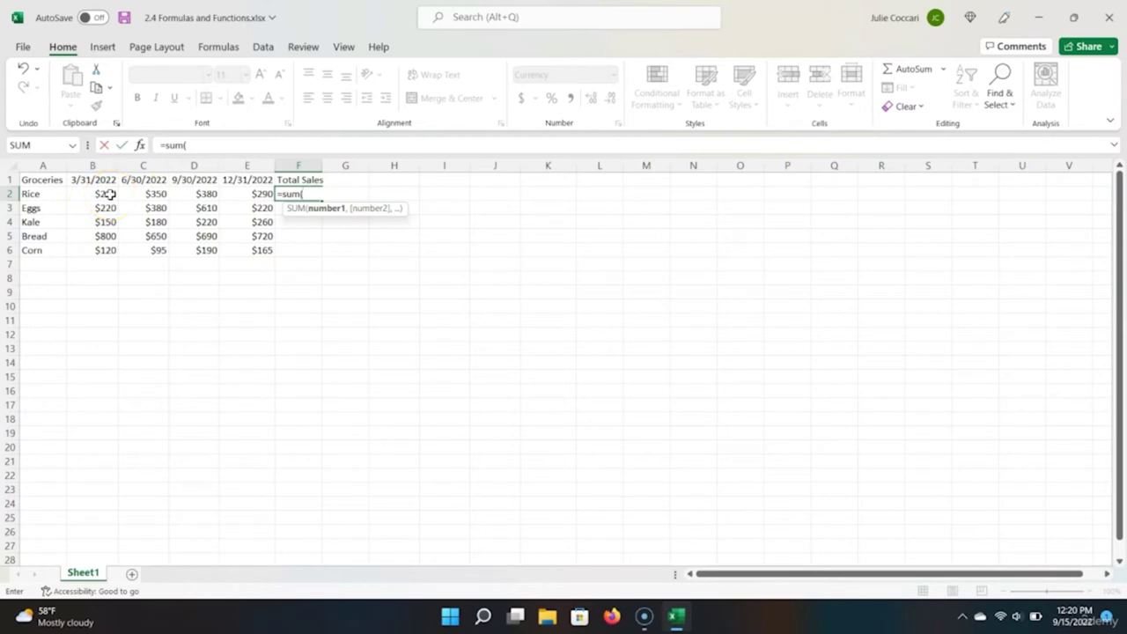
pyautogui.press('Left')
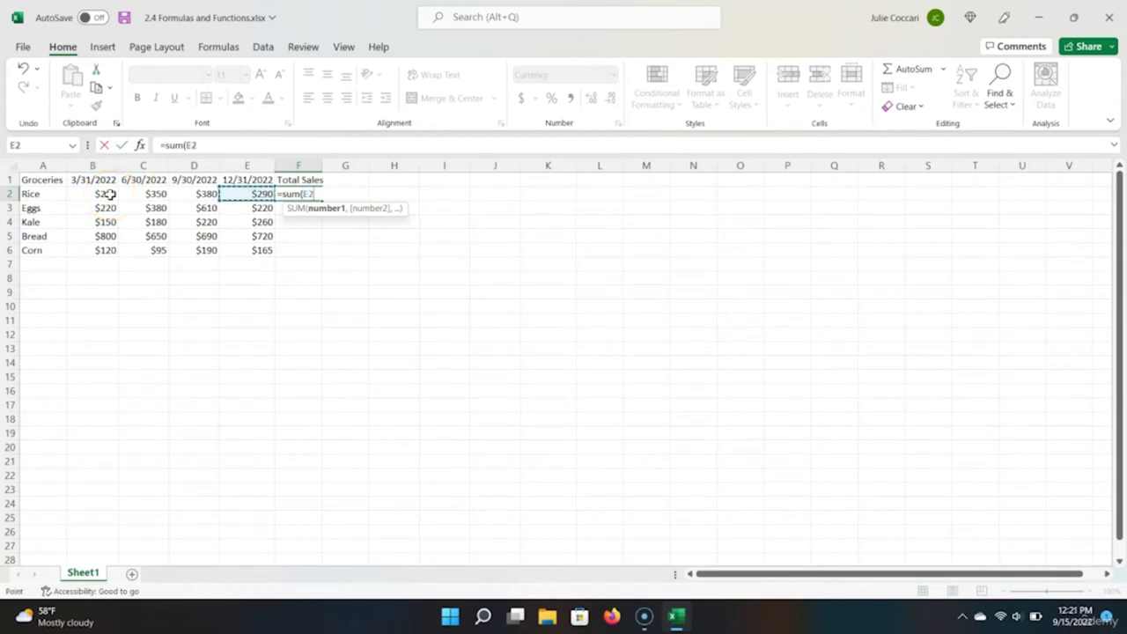
pyautogui.hotkey('shift', 'Left')
pyautogui.hotkey('shift', 'Left')
pyautogui.hotkey('shift', 'Left')
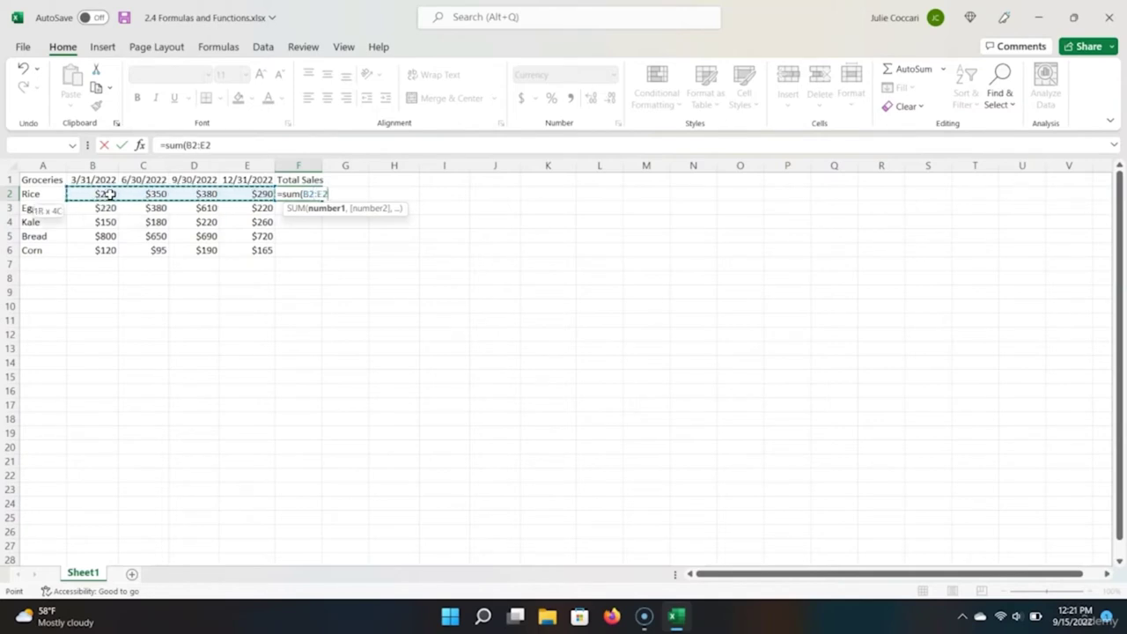
pyautogui.write(')')
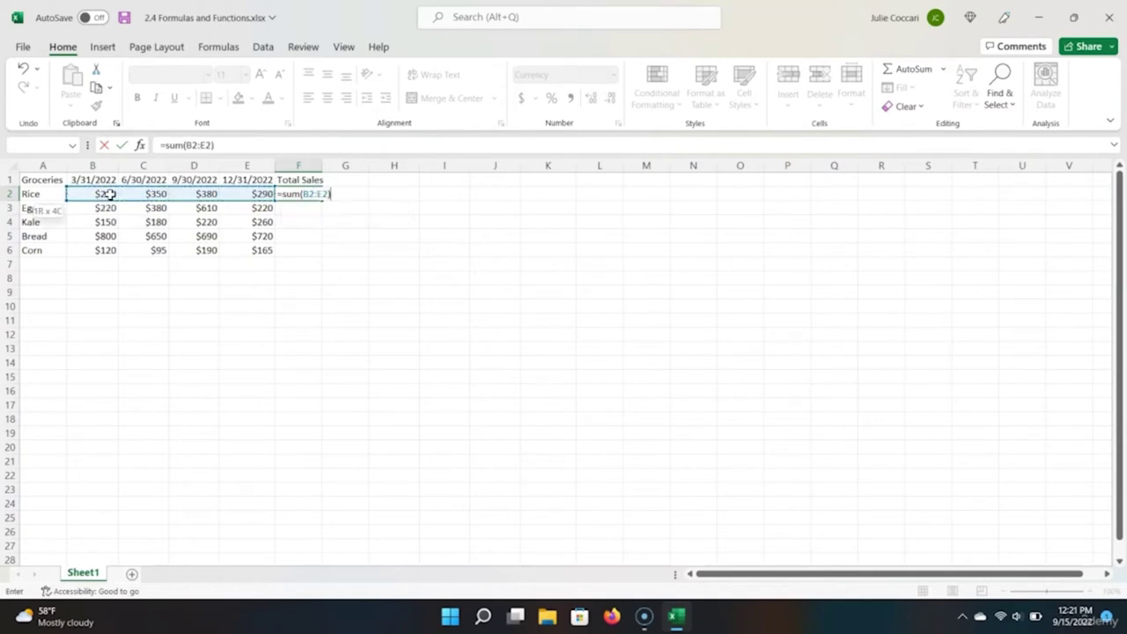
pyautogui.press('Return')
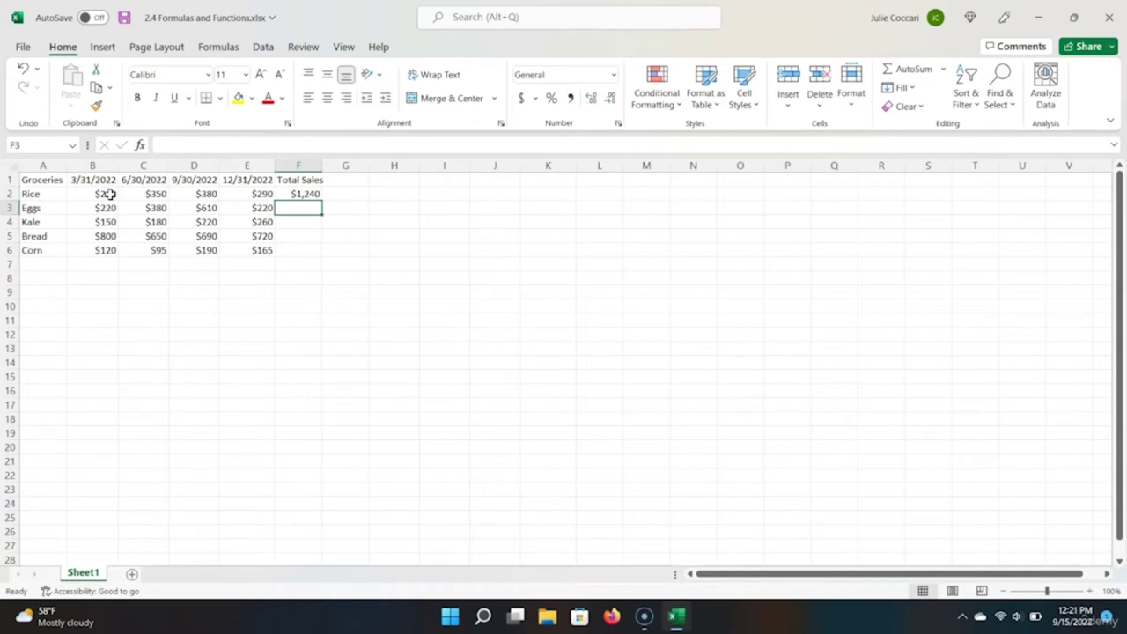
# Step: Clear cell F2, insert an AutoSum of B2:E2 there, and fill the formula down through F6
pyautogui.press('Up')
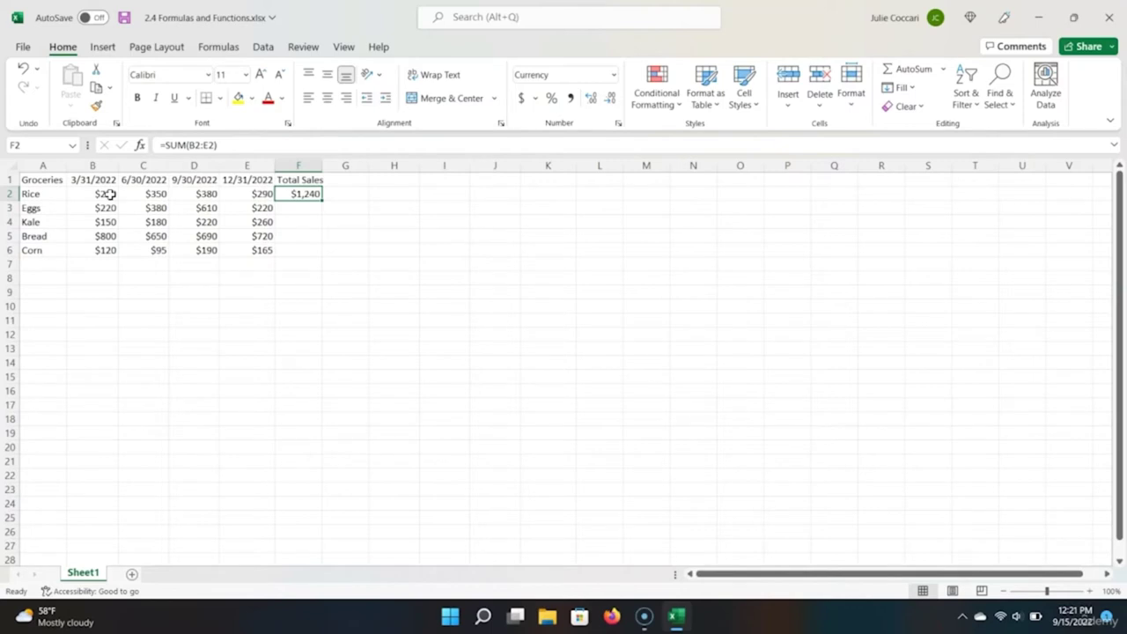
pyautogui.press('Delete')
pyautogui.press('alt')
pyautogui.press('Escape')
pyautogui.hotkey('alt', '=')
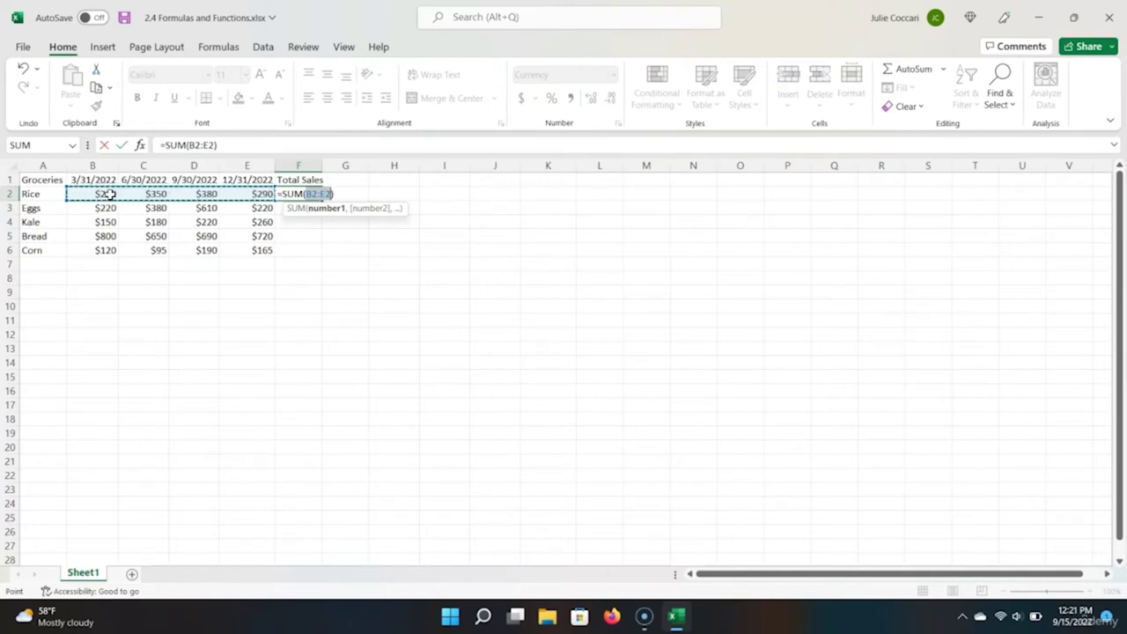
pyautogui.press('Return')
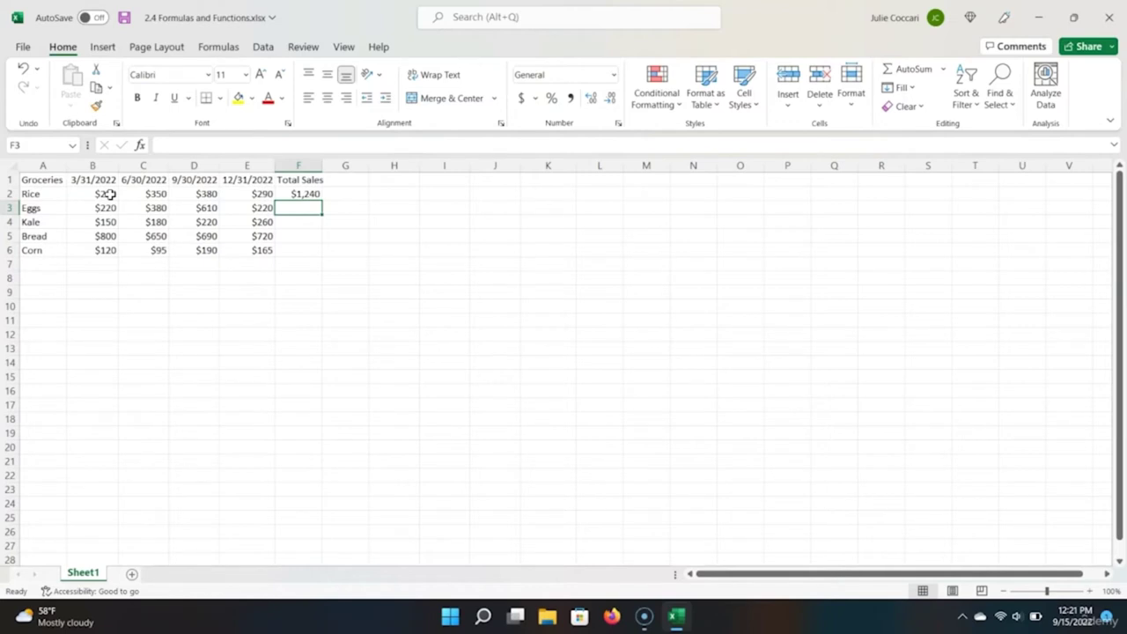
pyautogui.click(303, 194)
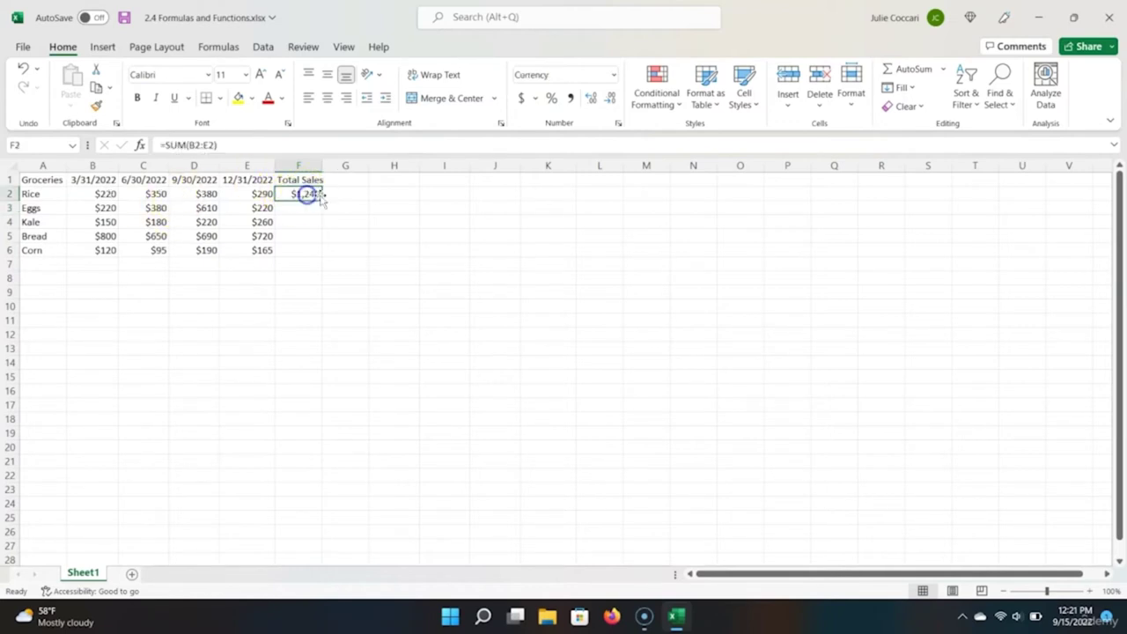
pyautogui.moveTo(322, 201); pyautogui.dragTo(331, 262)
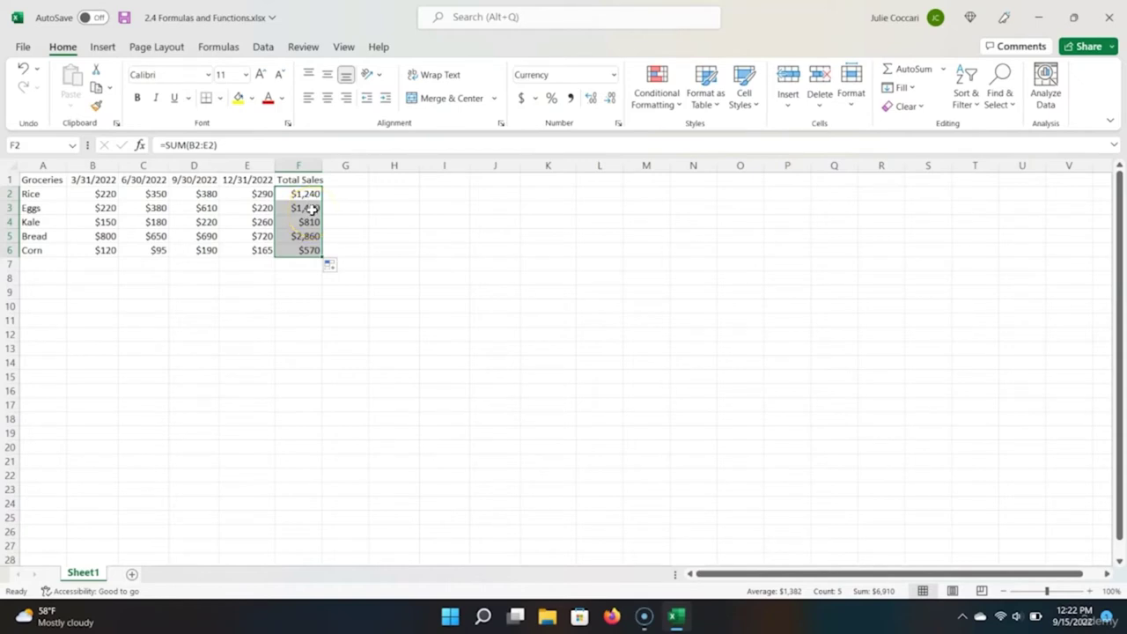
# Step: Examine which cells the filled formula in F3 references for the Eggs total
pyautogui.doubleClick(312, 209)
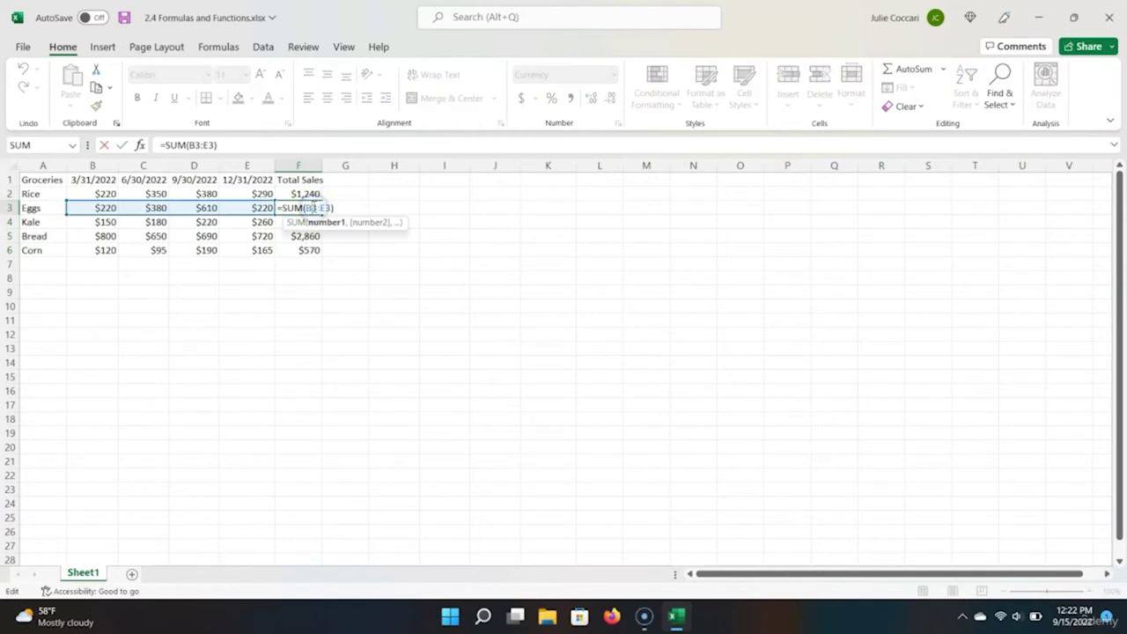
pyautogui.press('Return')
pyautogui.click(313, 207)
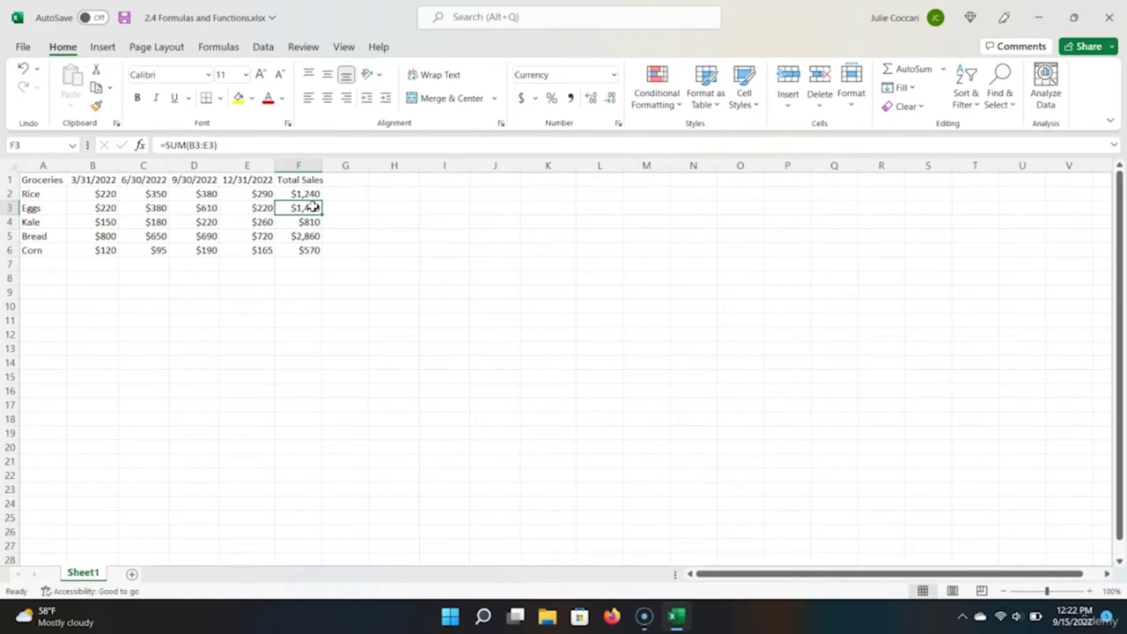
pyautogui.doubleClick(313, 206)
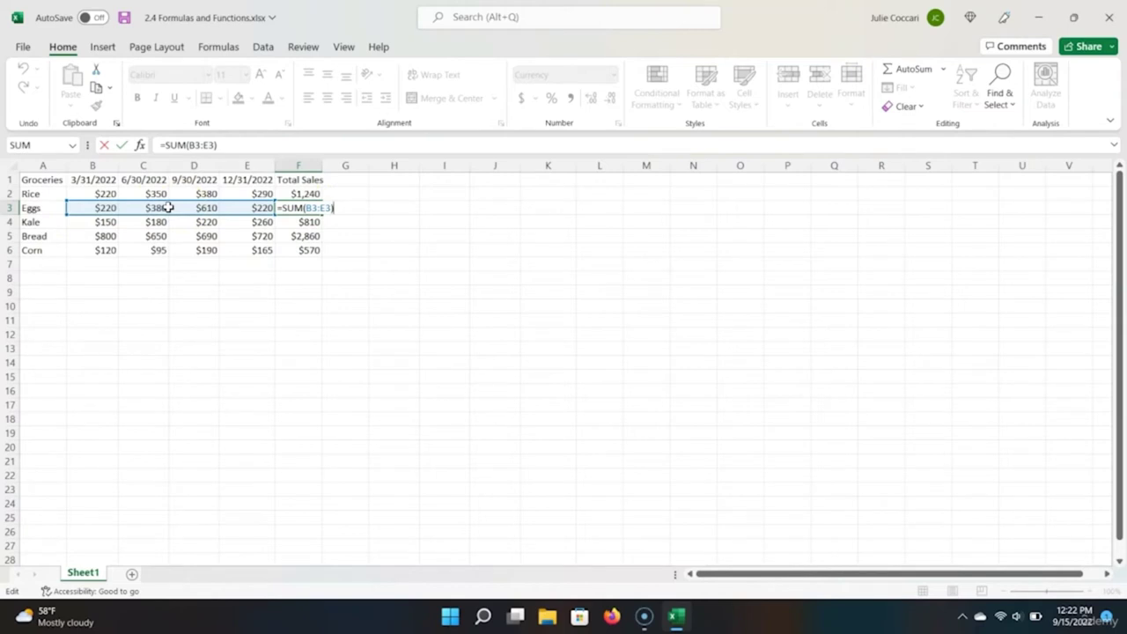
pyautogui.press('Return')
# Step: Enter the title Summary Table in cell E8 below the groceries table
pyautogui.press('Down')
pyautogui.press('Down')
pyautogui.press('Down')
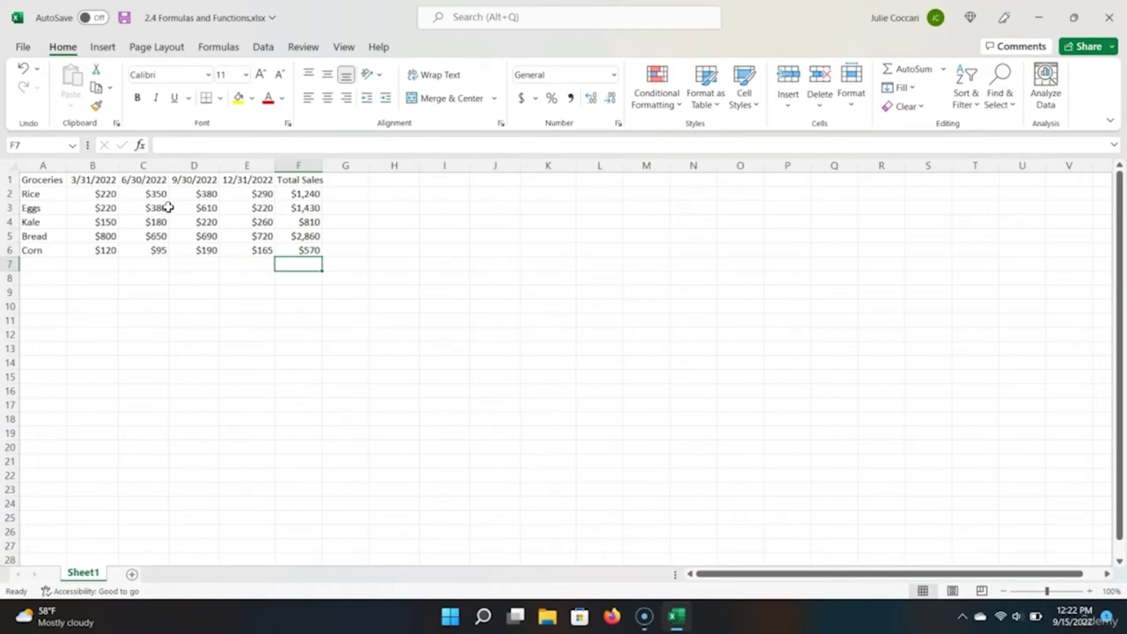
pyautogui.press('Left')
pyautogui.press('Down')
pyautogui.write('Su')
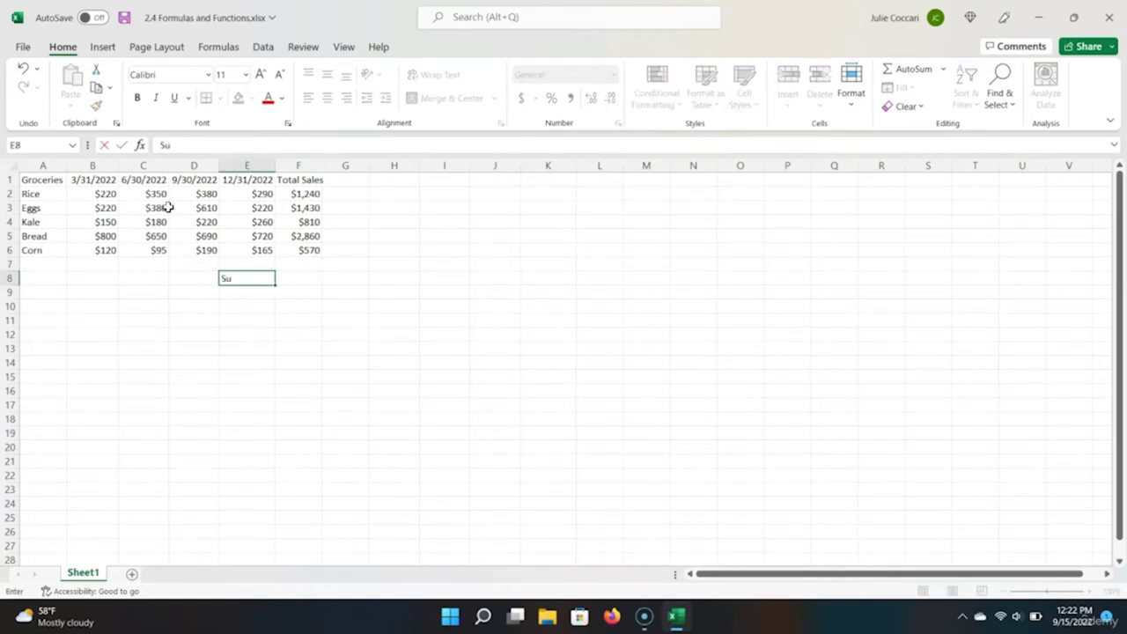
pyautogui.write('mmary Table')
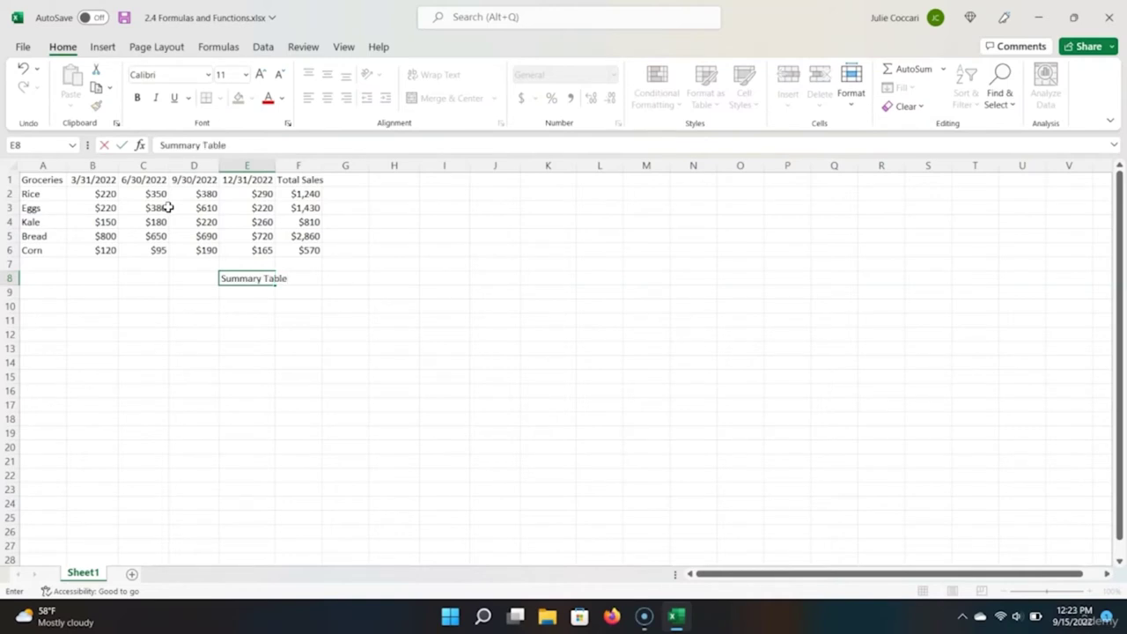
pyautogui.press('Return')
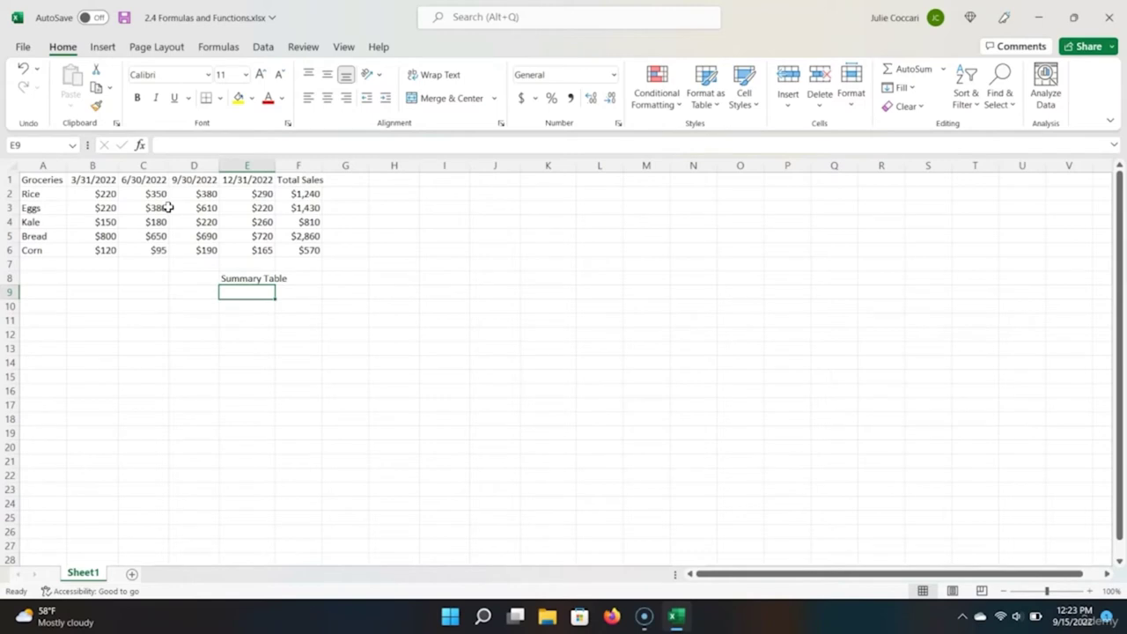
# Step: Enter the label Total Sales in cell E9 beneath the Summary Table title
pyautogui.write('Total Sales')
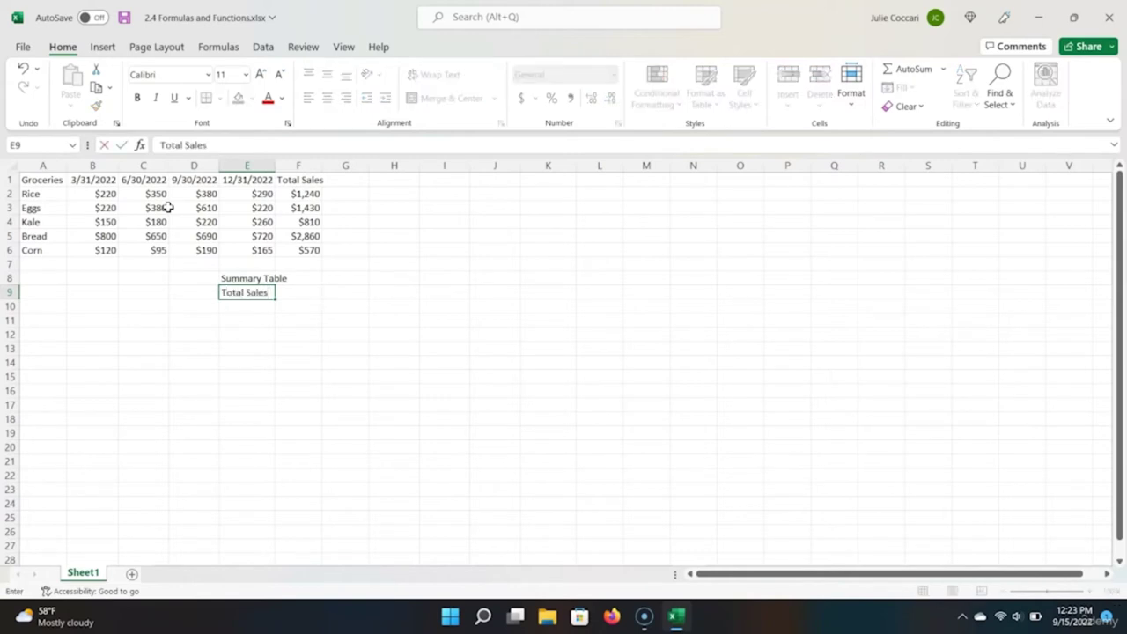
pyautogui.press('Tab')
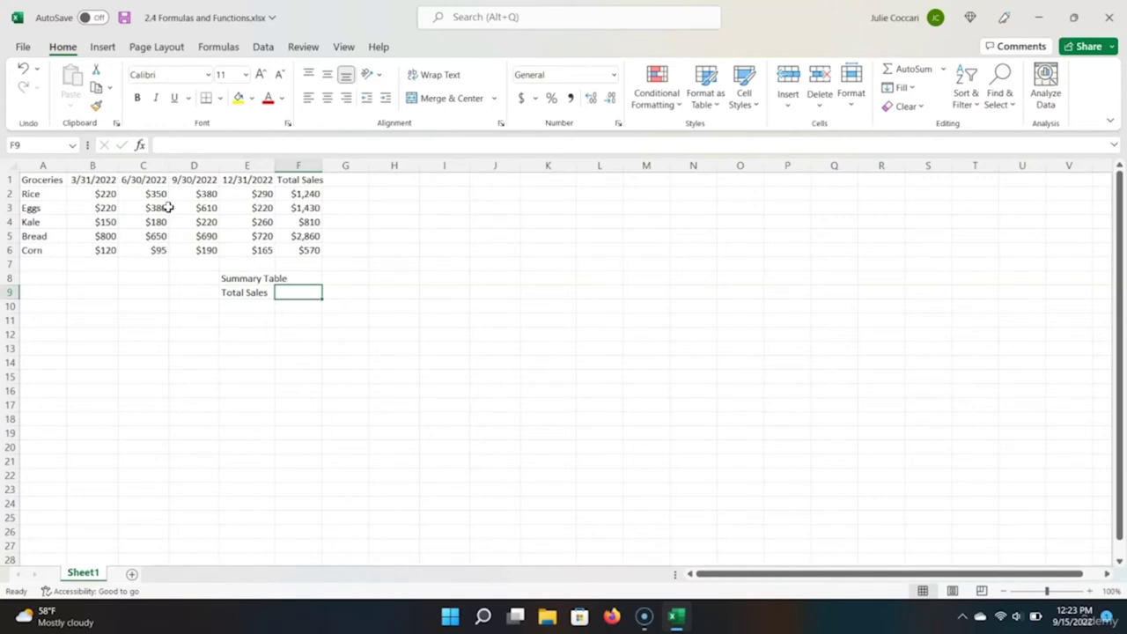
# Step: Total all quarterly grocery sales in cell F9 with the formula =SUM(B2:E6)
pyautogui.write('=sum')
pyautogui.press('Tab')
pyautogui.press('Left')
pyautogui.press('Up')
pyautogui.press('Up')
pyautogui.press('Up')
pyautogui.hotkey('shift', 'Up')
pyautogui.hotkey('shift', 'Up')
pyautogui.hotkey('shift', 'Up')
pyautogui.hotkey('shift', 'Up')
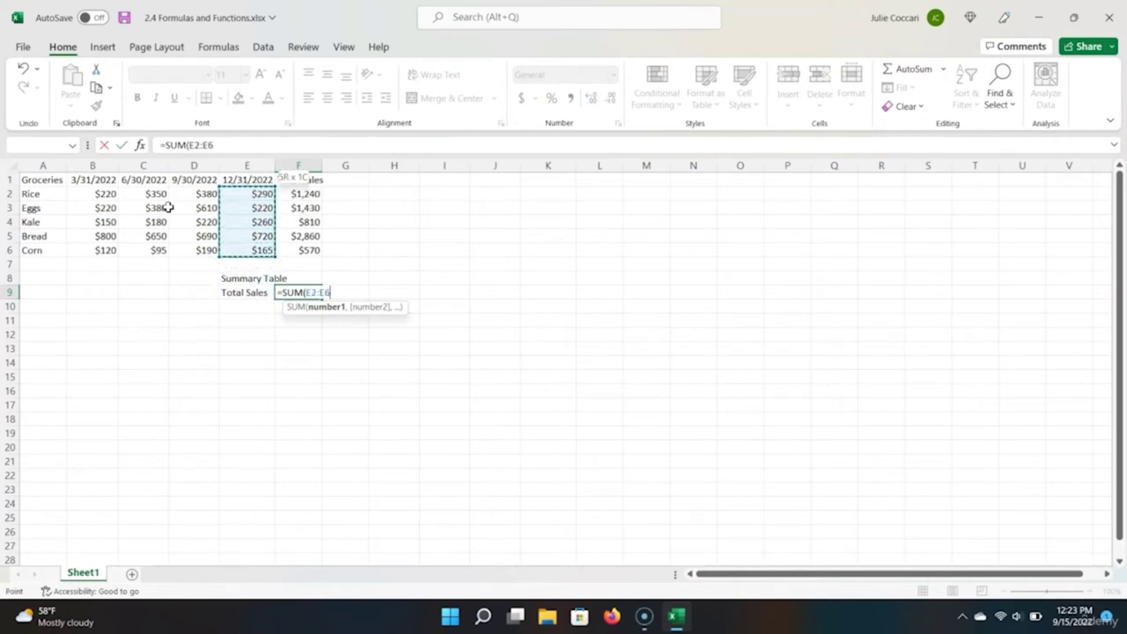
pyautogui.hotkey('shift', 'Left')
pyautogui.hotkey('shift', 'Left')
pyautogui.hotkey('shift', 'Left')
pyautogui.press('Return')
pyautogui.press('Left')
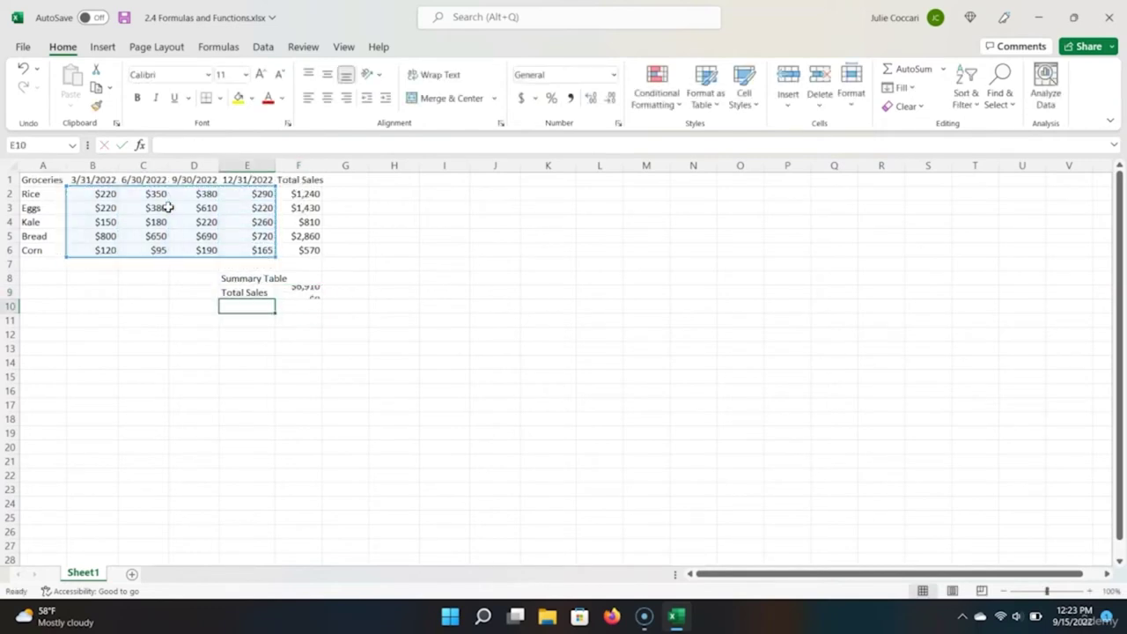
# Step: Replace the formula in cell F9 with =SUM(F2:F6) to add up the Total Sales column
pyautogui.press('Up')
pyautogui.press('Right')
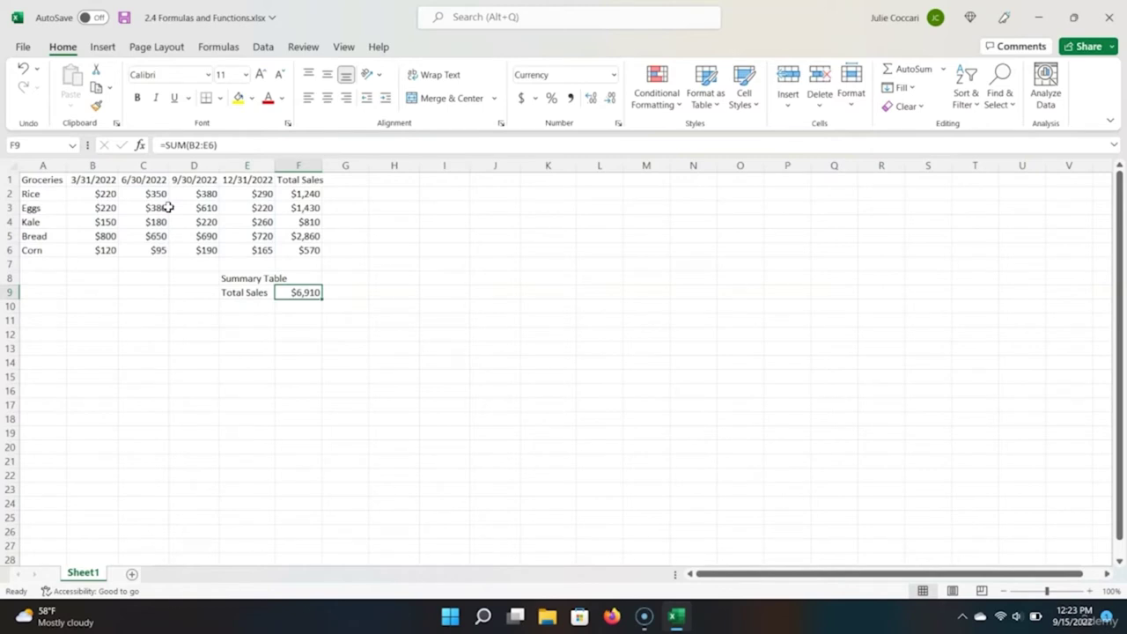
pyautogui.write('=sum')
pyautogui.press('Tab')
pyautogui.press('Up')
pyautogui.press('Up')
pyautogui.press('Up')
pyautogui.hotkey('shift', 'Up')
pyautogui.hotkey('shift', 'Up')
pyautogui.hotkey('shift', 'Up')
pyautogui.hotkey('shift', 'Up')
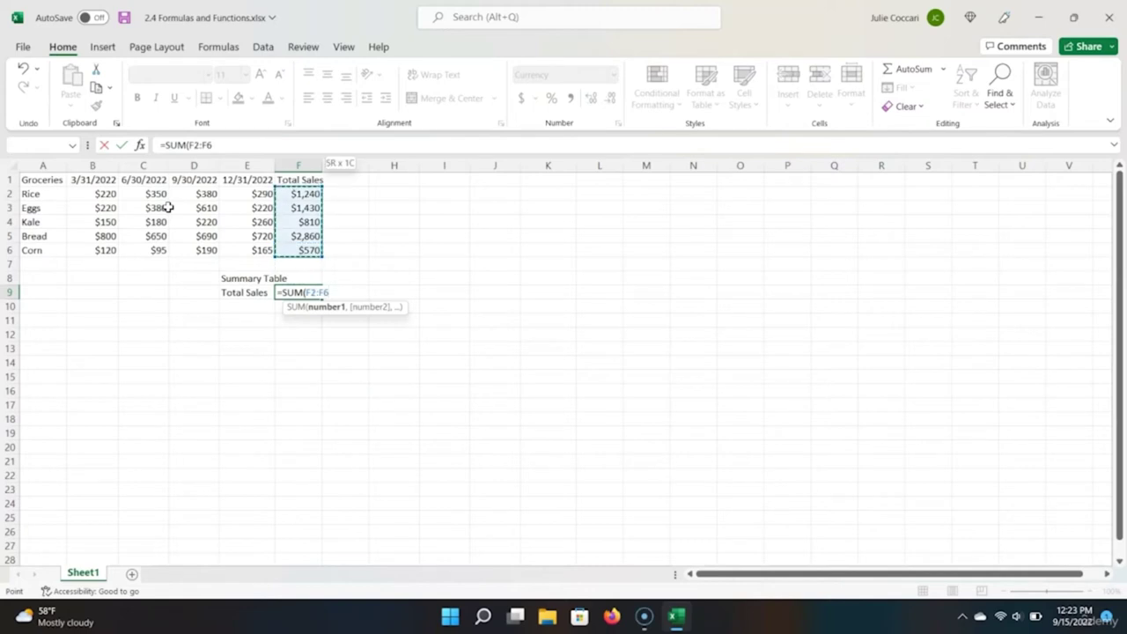
pyautogui.write(')')
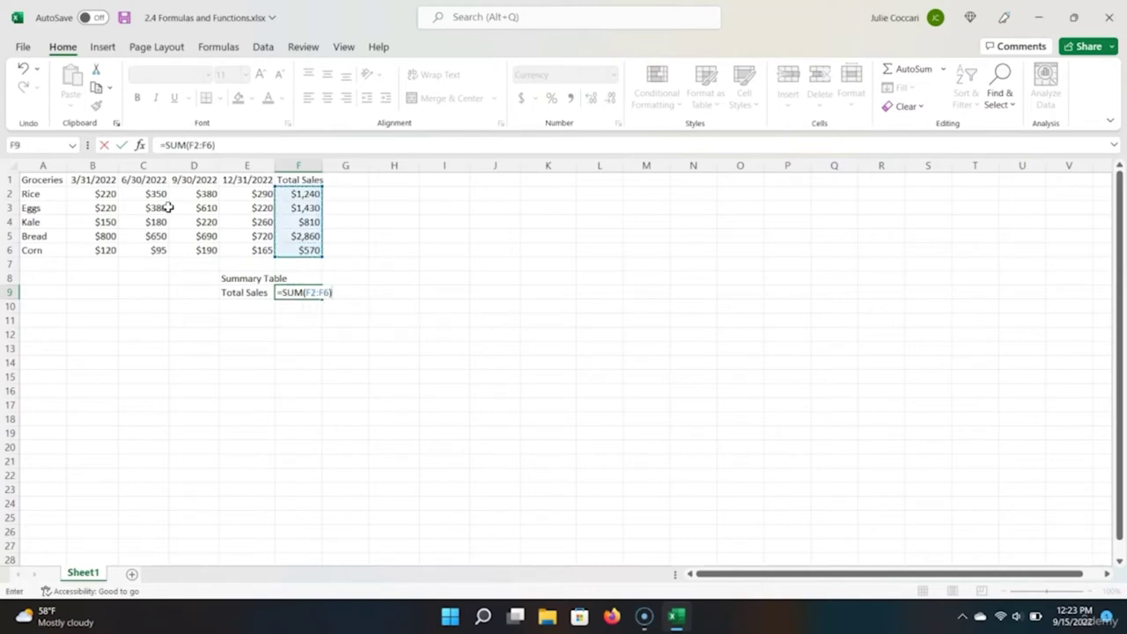
pyautogui.press('Return')
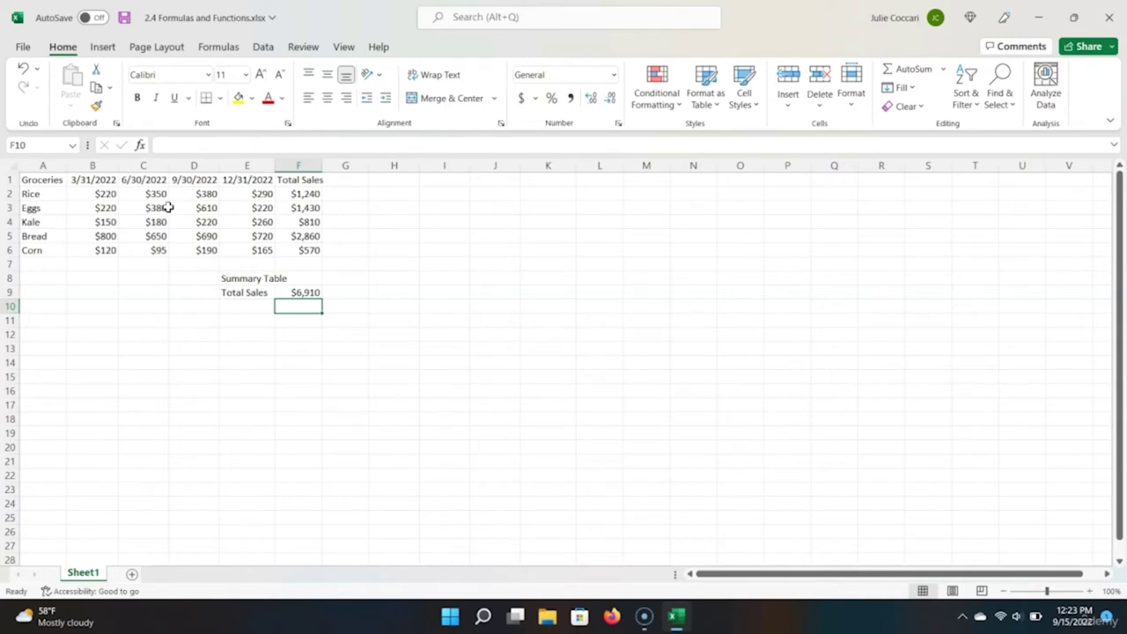
# Step: Add the column header Percentage of Sales in cell G1
pyautogui.press('Up')
pyautogui.press('Up')
pyautogui.press('Up')
pyautogui.press('Up')
pyautogui.press('Up')
pyautogui.press('Up')
pyautogui.press('Up')
pyautogui.press('Up')
pyautogui.press('Up')
pyautogui.press('Right')
pyautogui.write('Per')
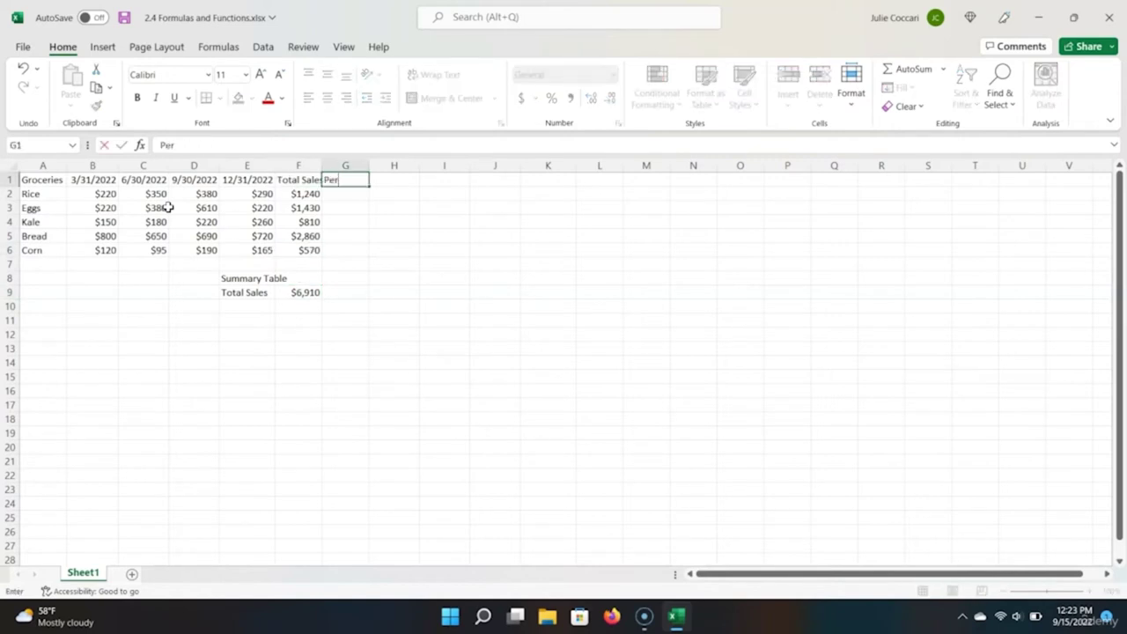
pyautogui.write('centage of Sales')
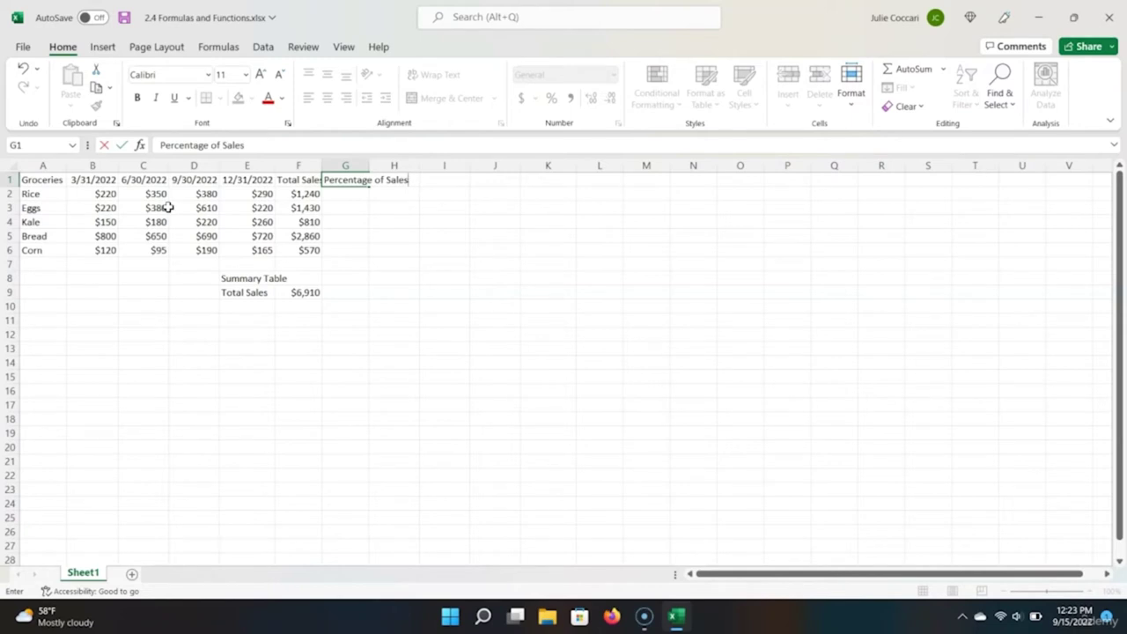
pyautogui.press('Return')
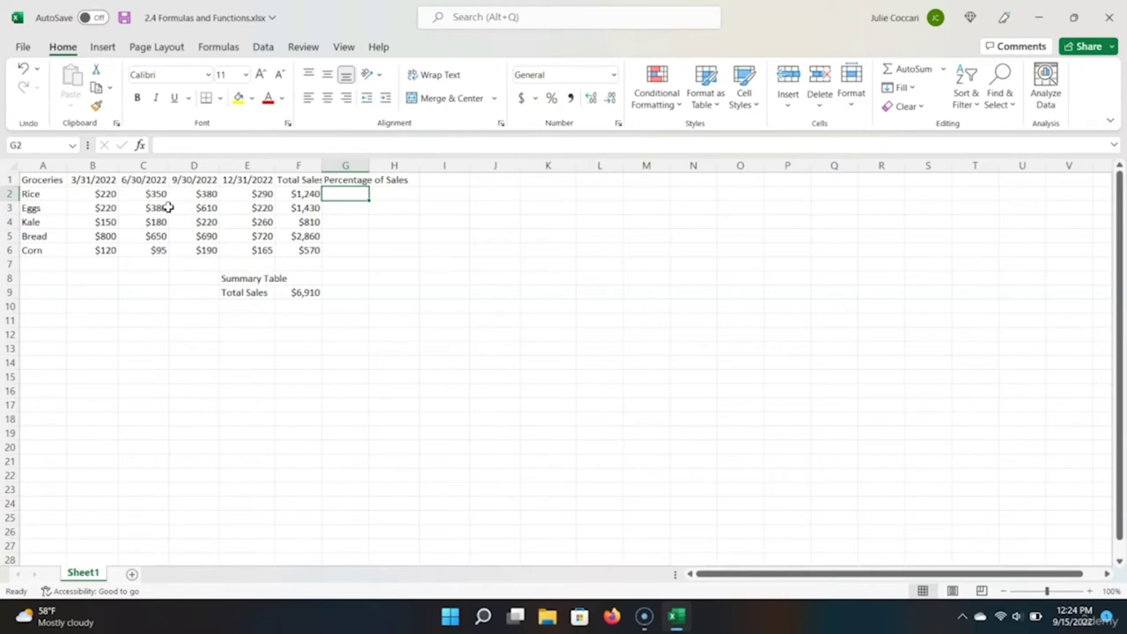
# Step: Calculate Rice's share of total sales in G2 with =F2/F9 and apply the Percentage number format
pyautogui.write('=')
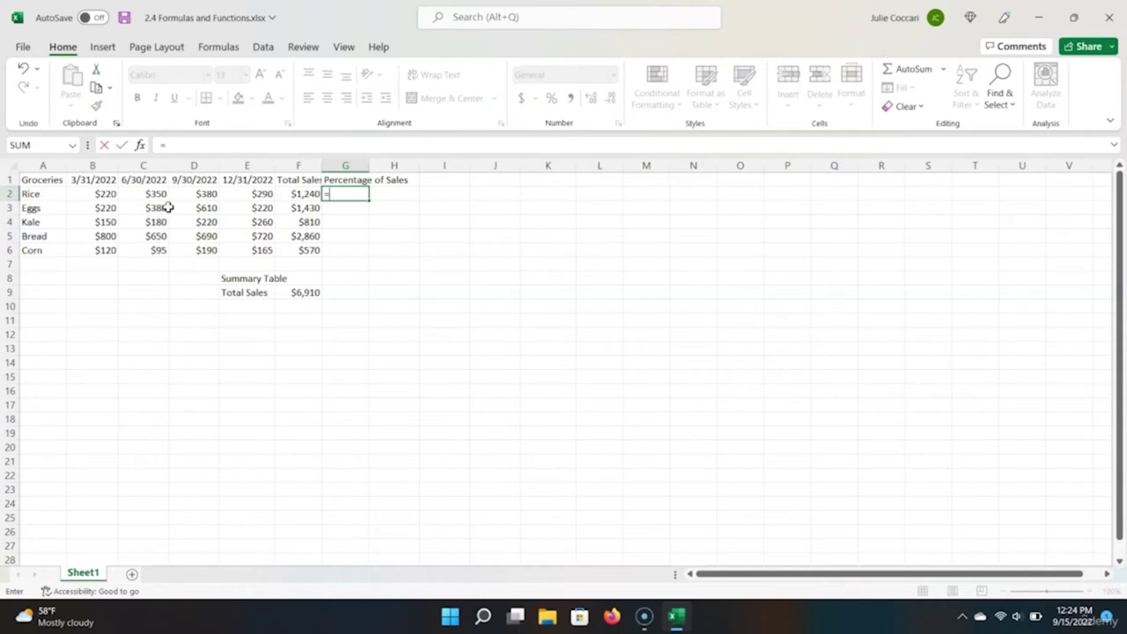
pyautogui.press('Left')
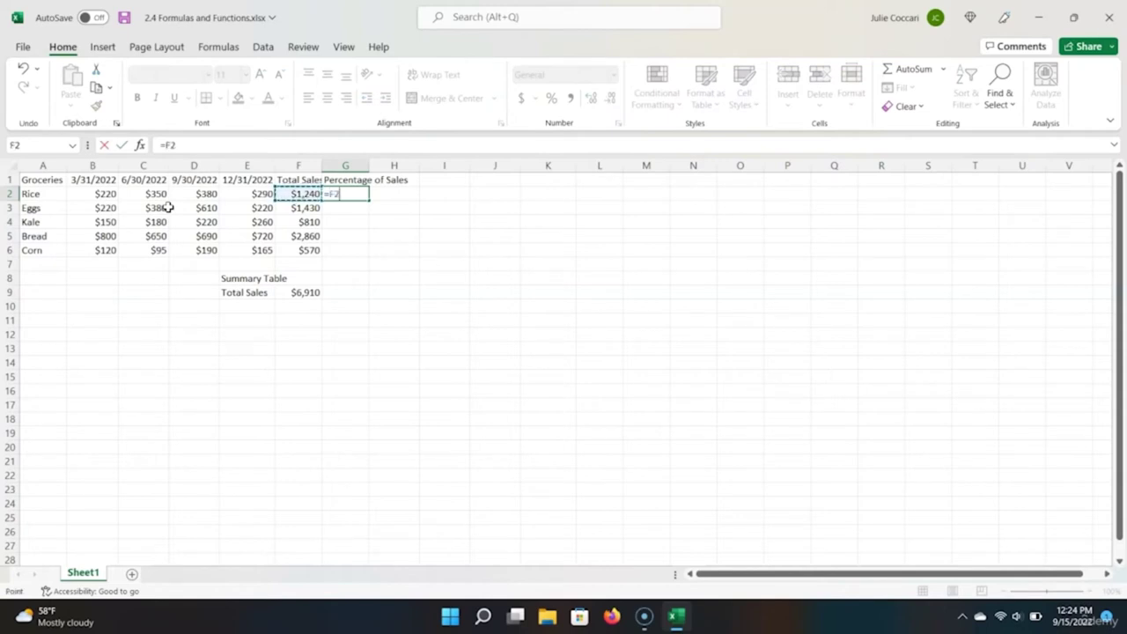
pyautogui.write('/')
pyautogui.click(280, 292)
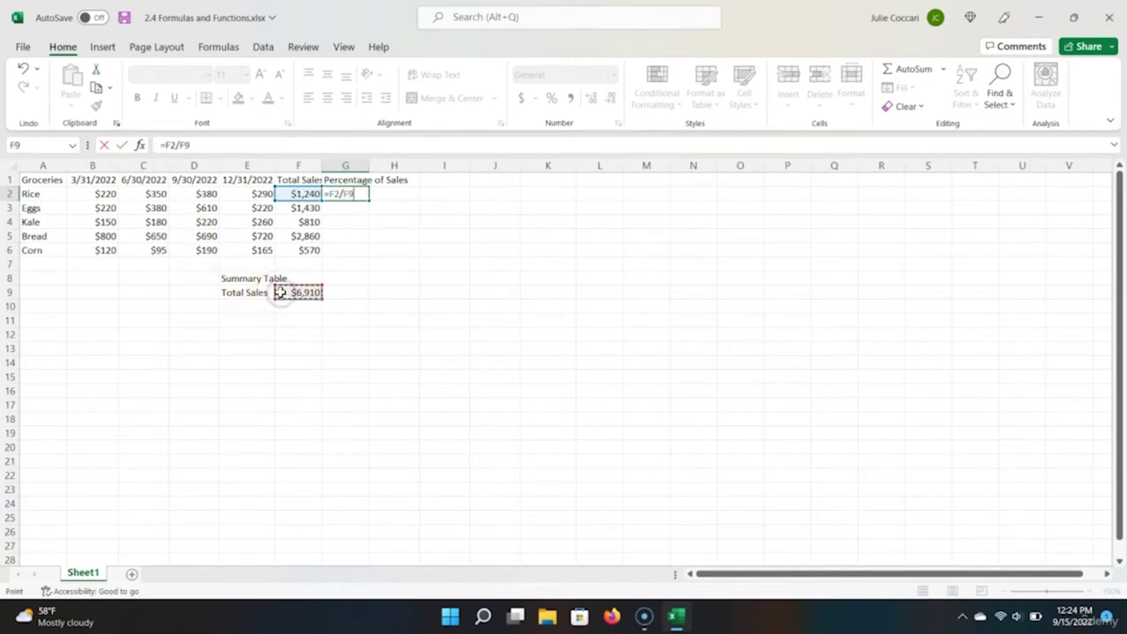
pyautogui.press('Return')
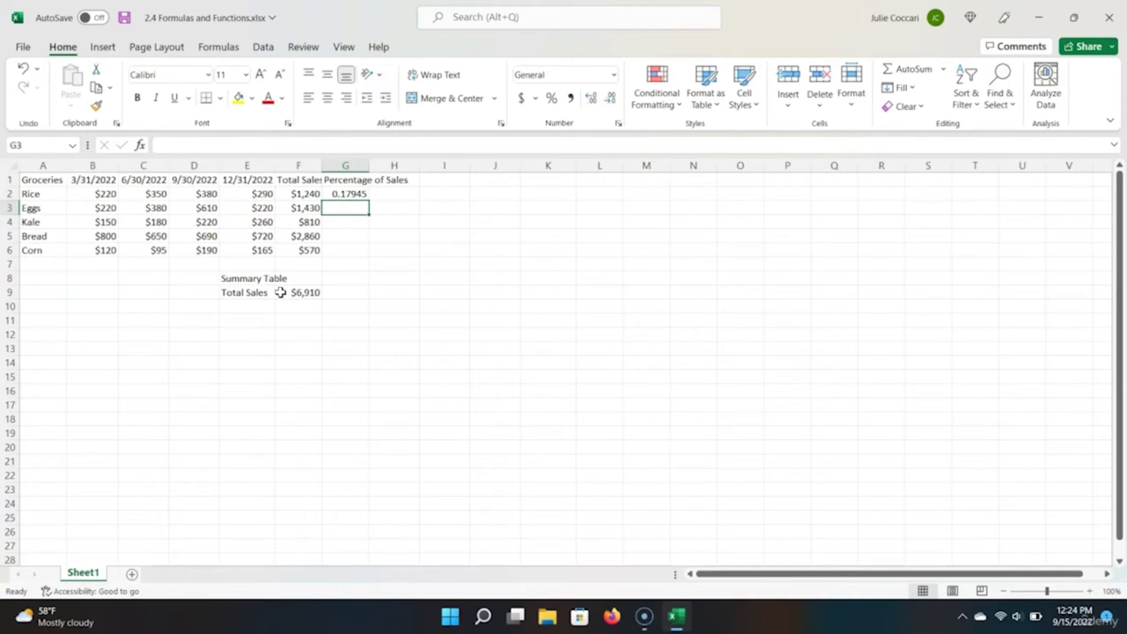
pyautogui.press('Up')
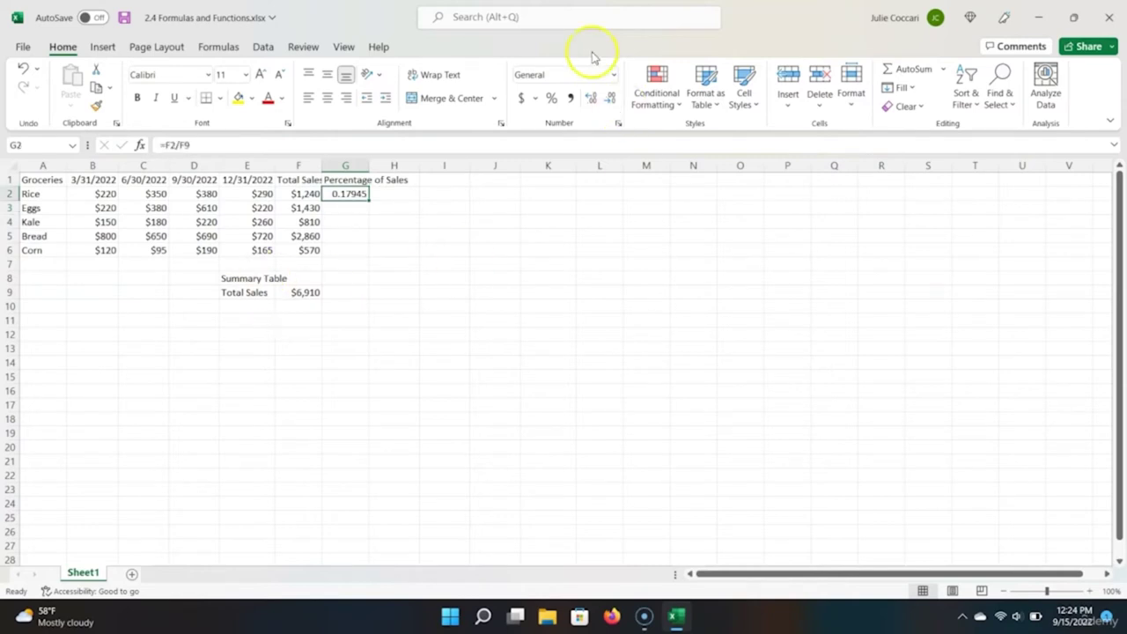
pyautogui.click(614, 75)
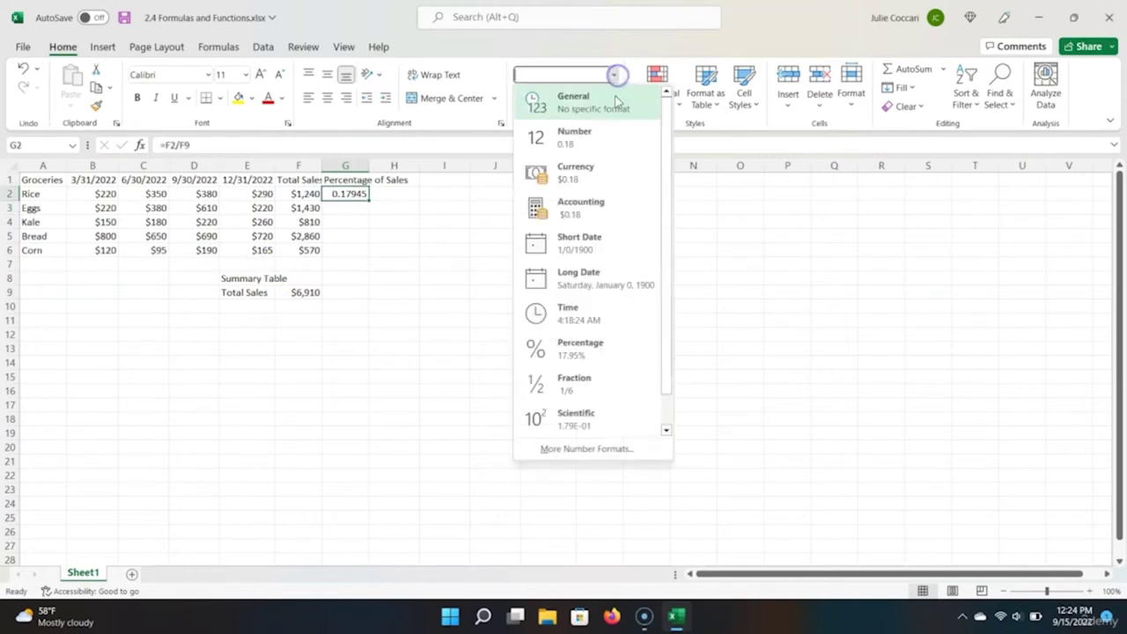
pyautogui.click(594, 349)
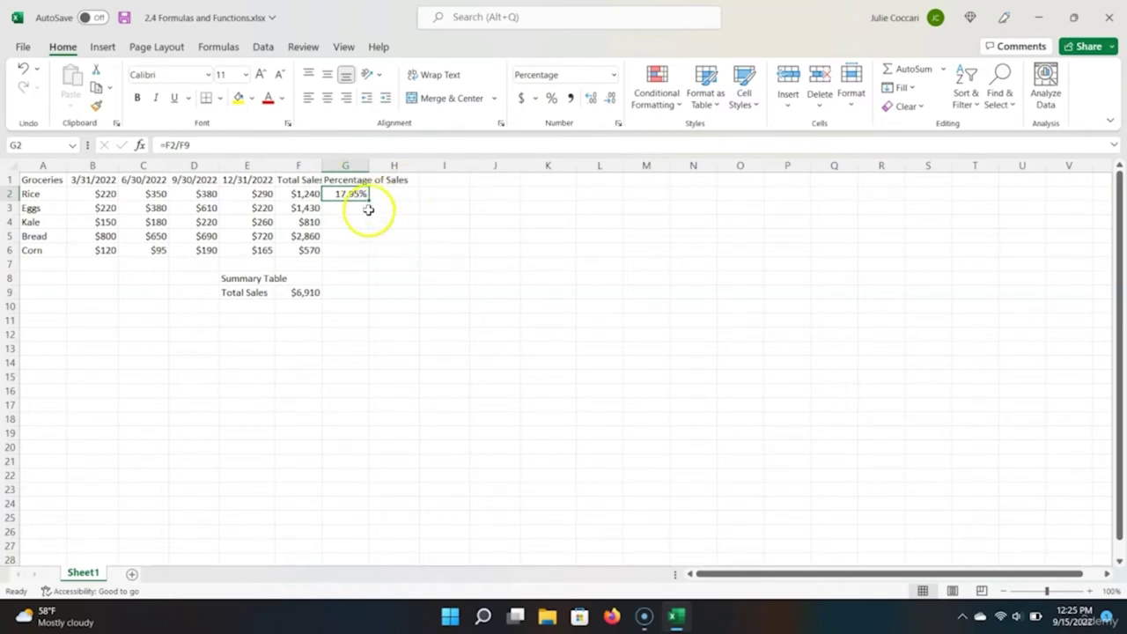
# Step: Fill the G2 formula down through G6 and examine which cells the Eggs formula in G3 references
pyautogui.moveTo(369, 200); pyautogui.dragTo(360, 255)
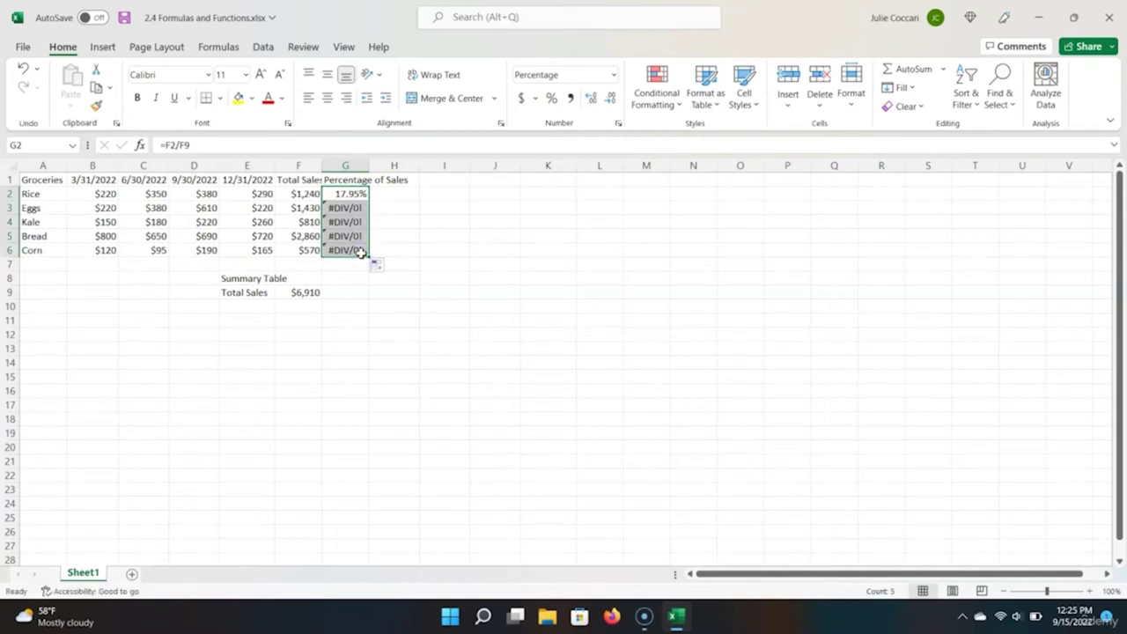
pyautogui.click(353, 210)
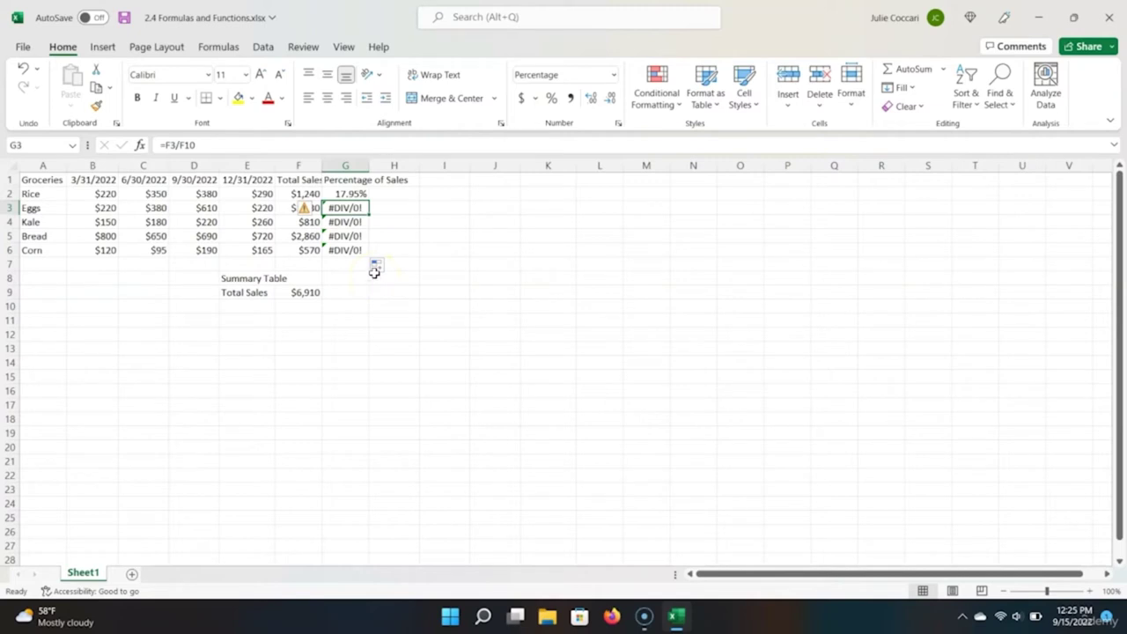
pyautogui.click(348, 195)
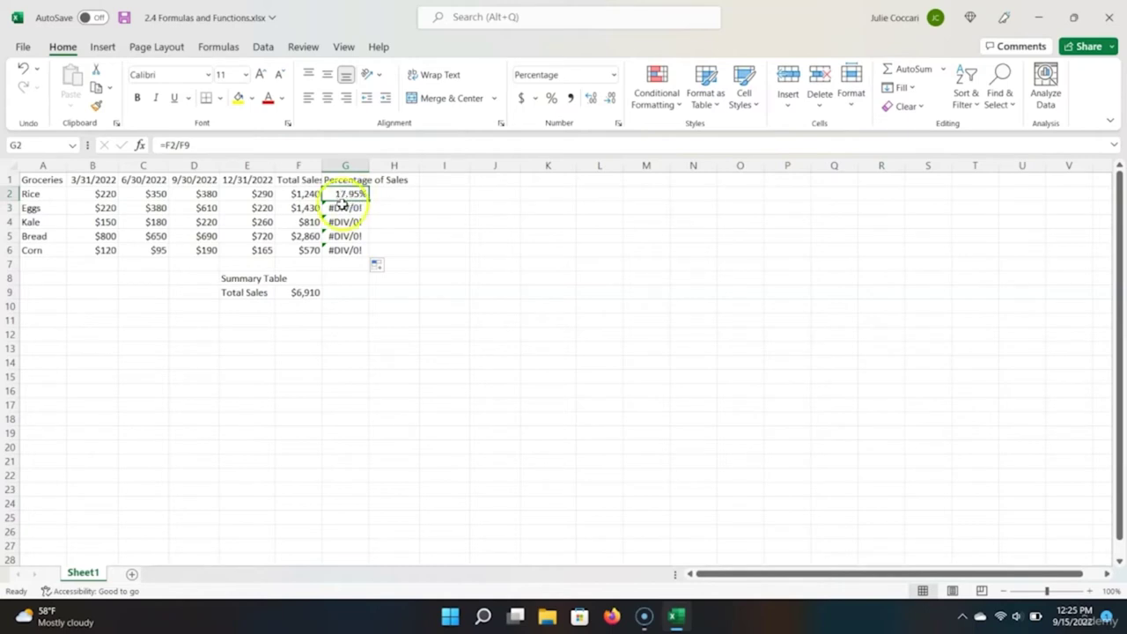
pyautogui.click(349, 208)
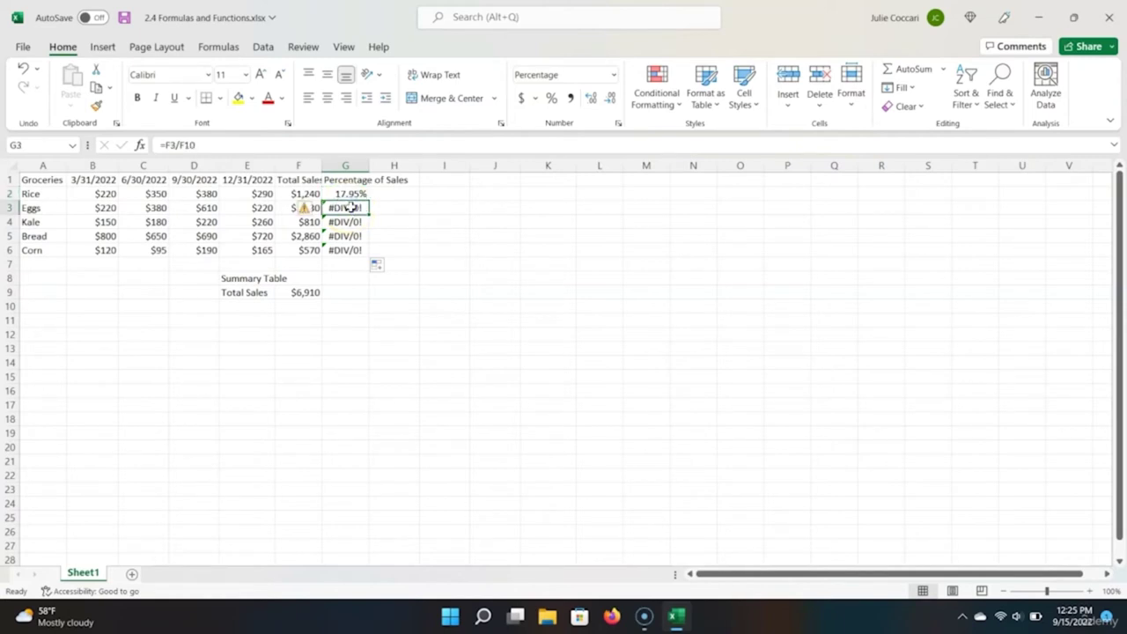
pyautogui.doubleClick(350, 208)
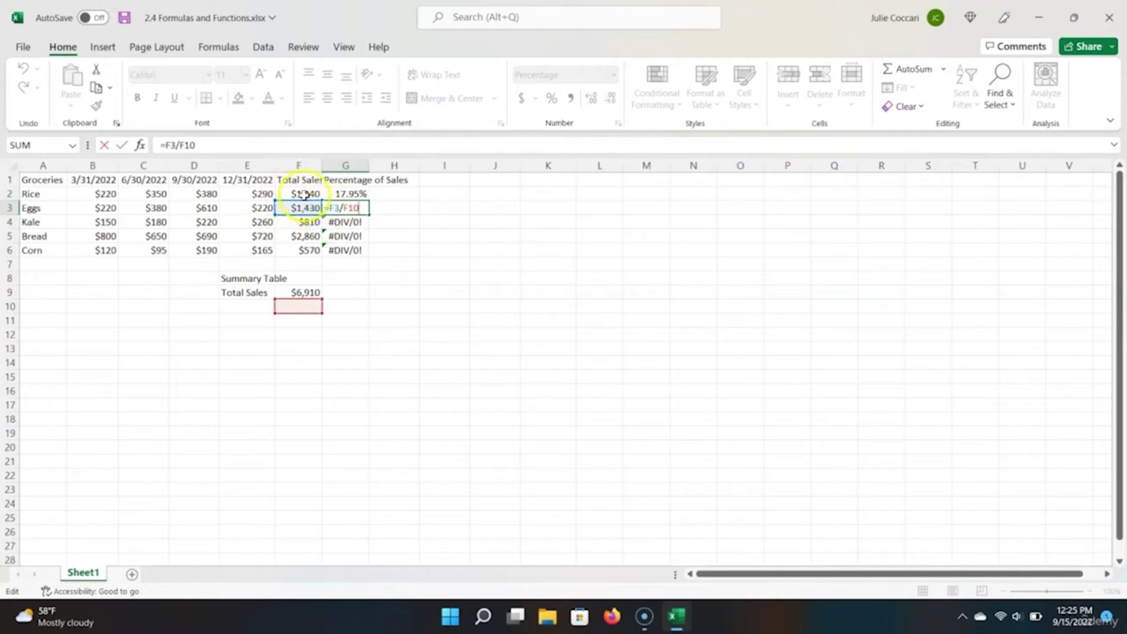
pyautogui.click(303, 304)
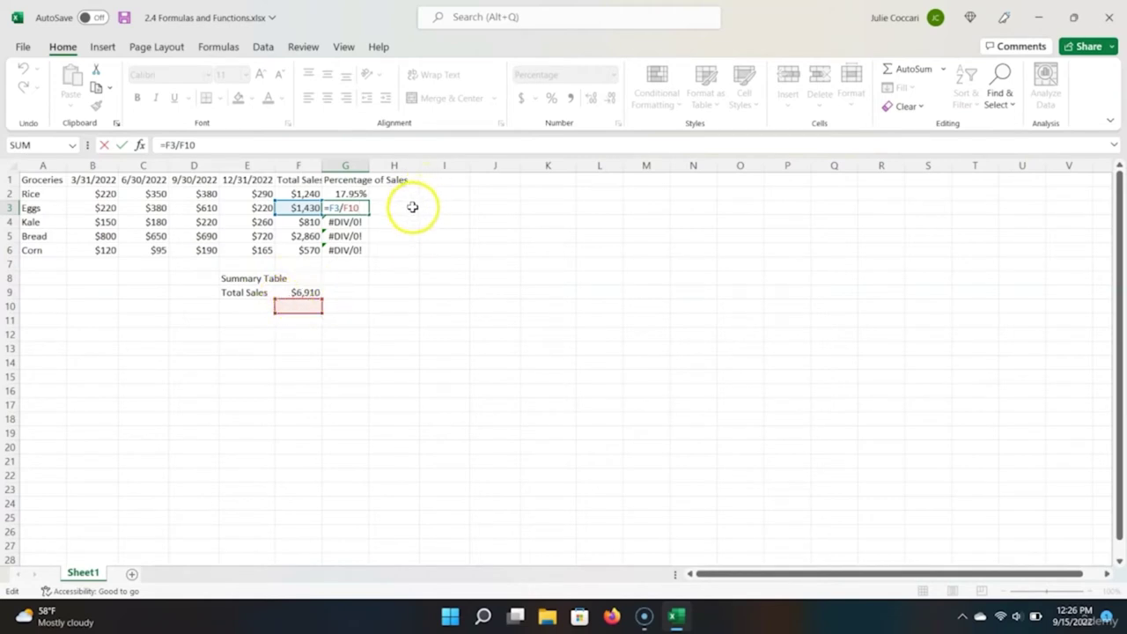
# Step: Change the G2 formula to =F2/$F$9 with an absolute reference and fill it down through G6
pyautogui.click(353, 194)
pyautogui.press('F2')
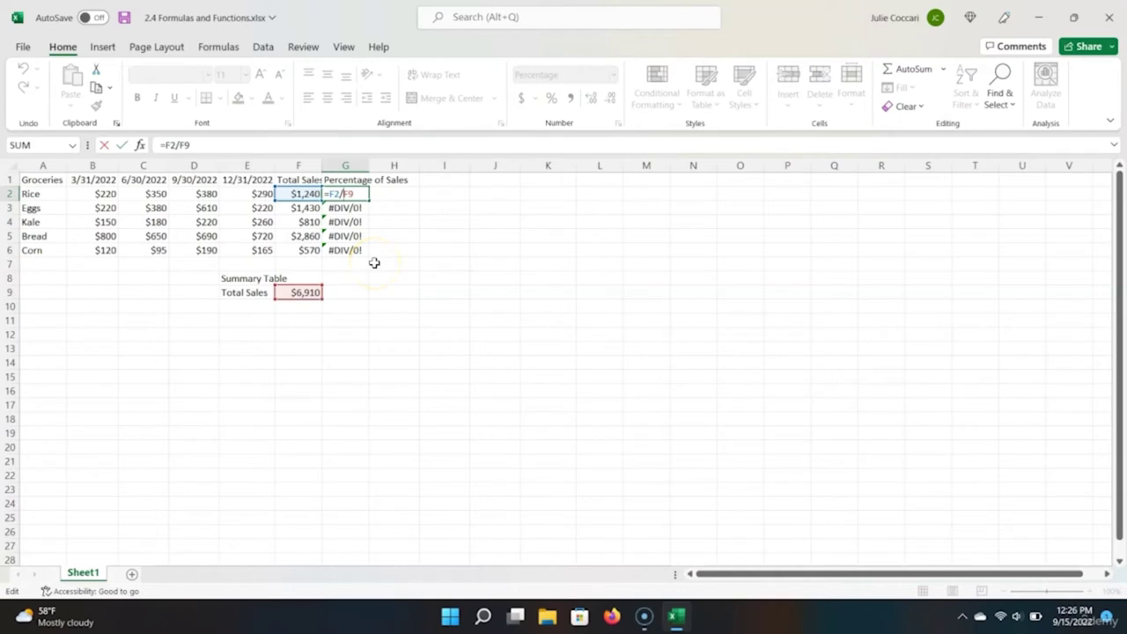
pyautogui.write('$')
pyautogui.press('Right')
pyautogui.write('$')
pyautogui.hotkey('ctrl', 'Return')
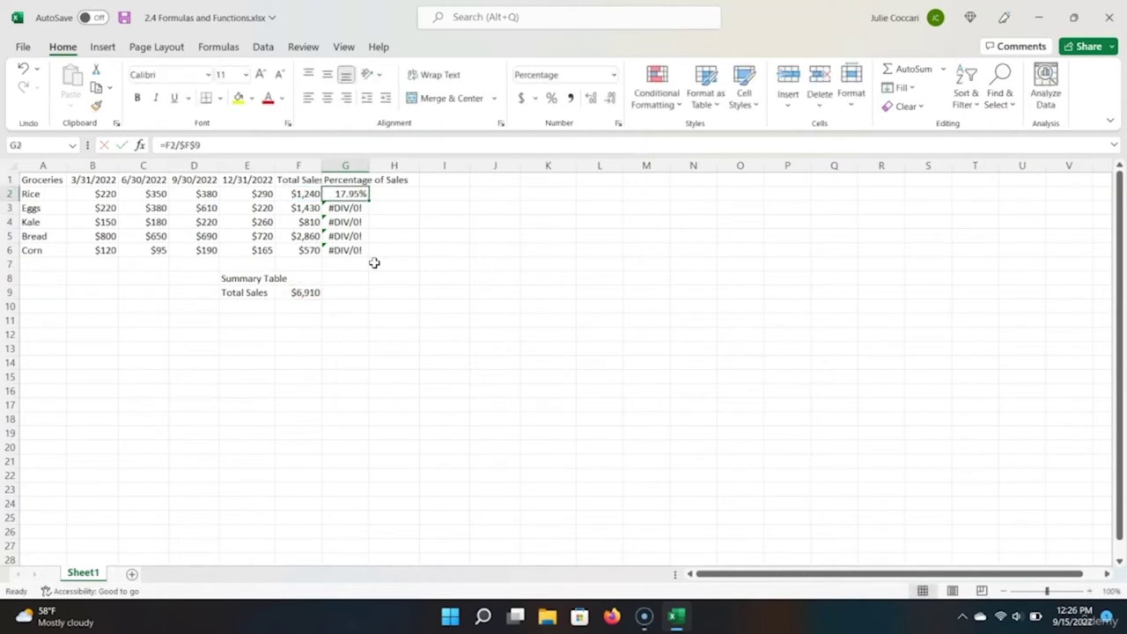
pyautogui.moveTo(370, 200); pyautogui.dragTo(370, 260)
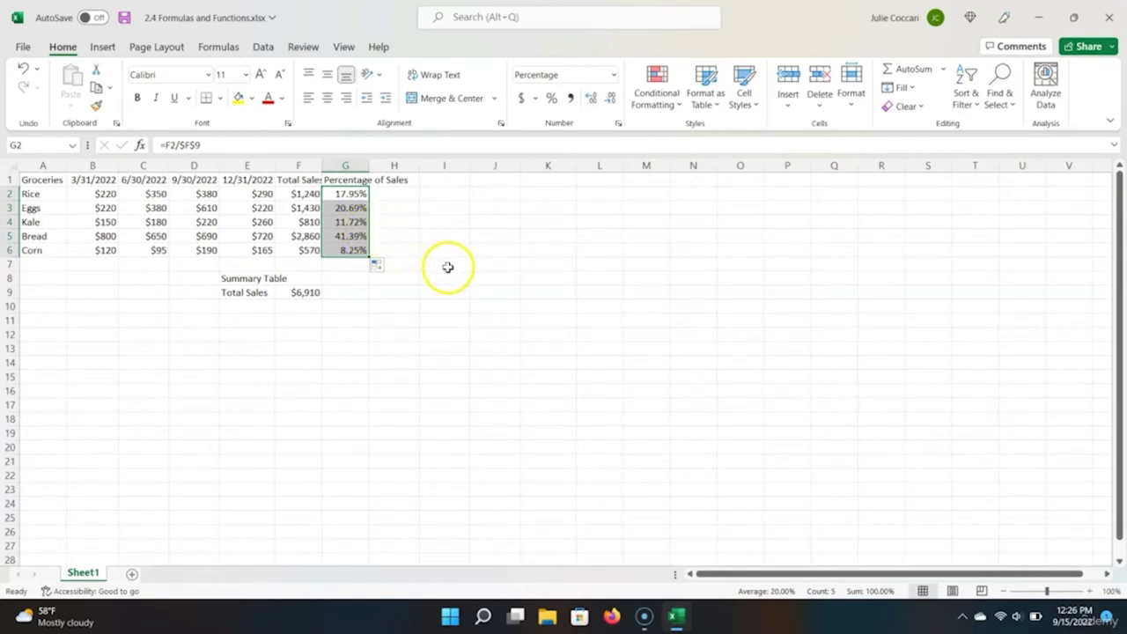
# Step: Examine the relative and absolute references in the filled Eggs percentage formula in G3
pyautogui.click(357, 208)
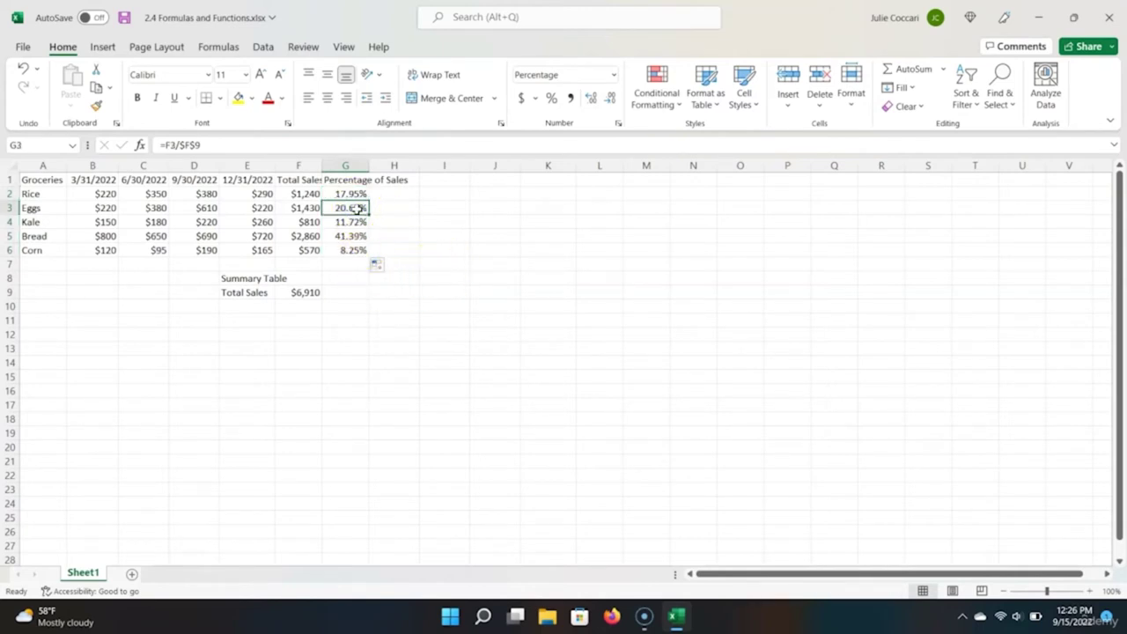
pyautogui.doubleClick(357, 209)
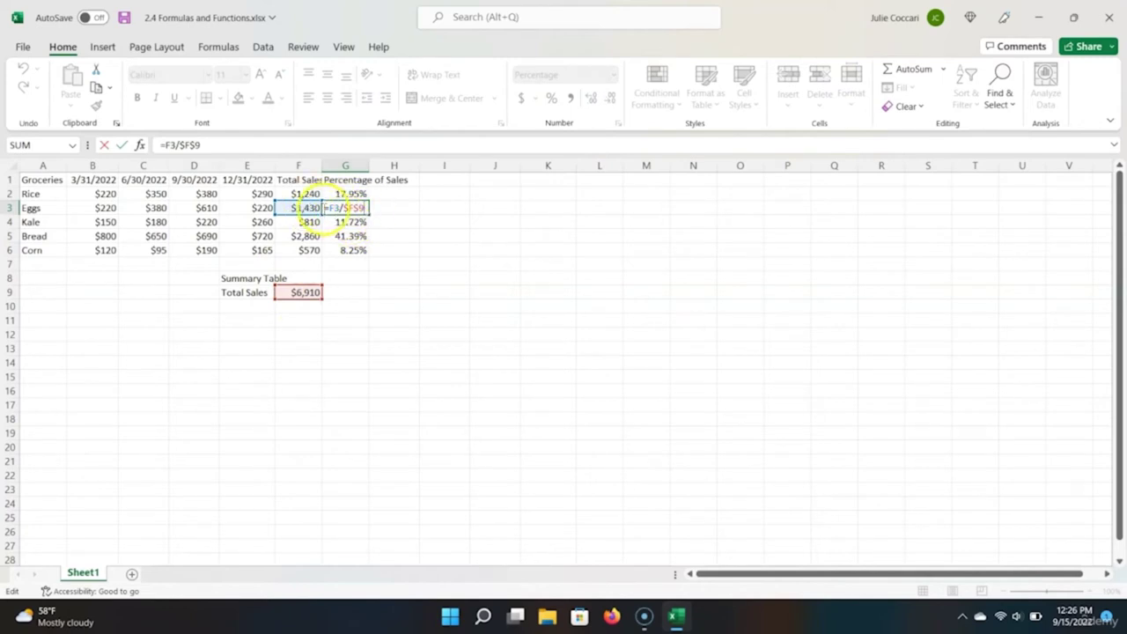
pyautogui.click(338, 208)
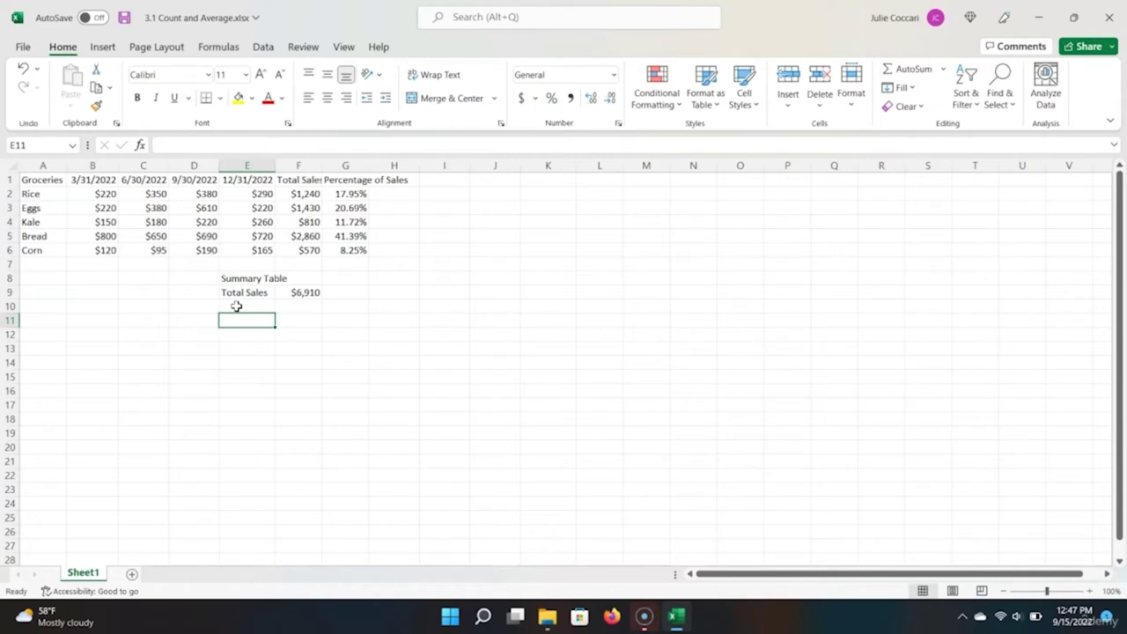
# Step: Enter the label Periods Count in cell E10 of the summary table
pyautogui.click(236, 305)
pyautogui.write('P')
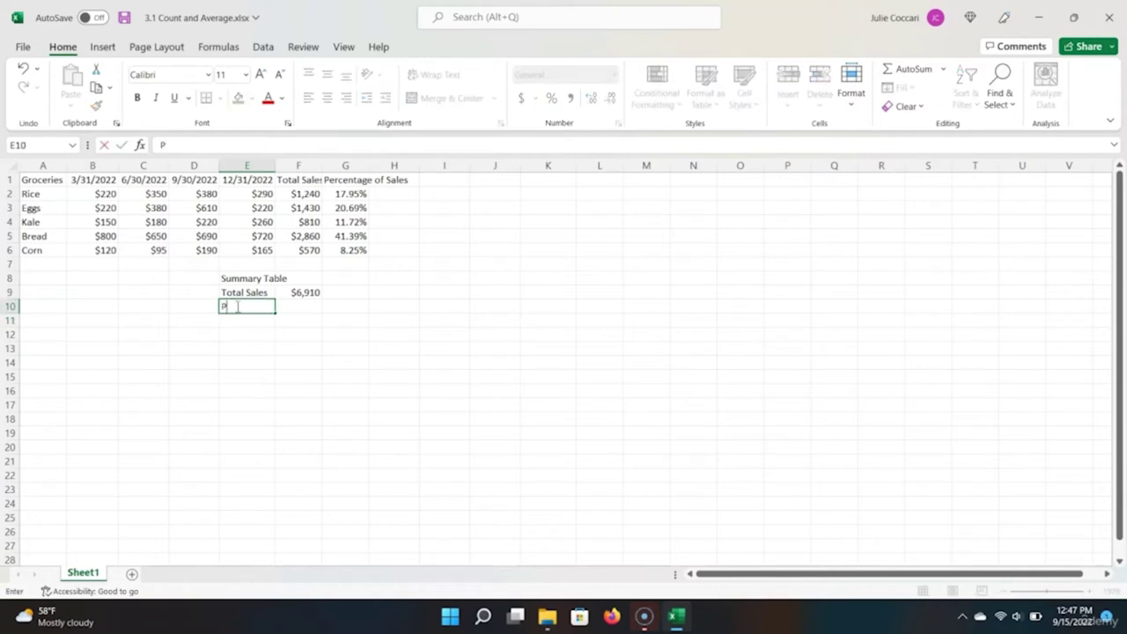
pyautogui.write('eriods Count')
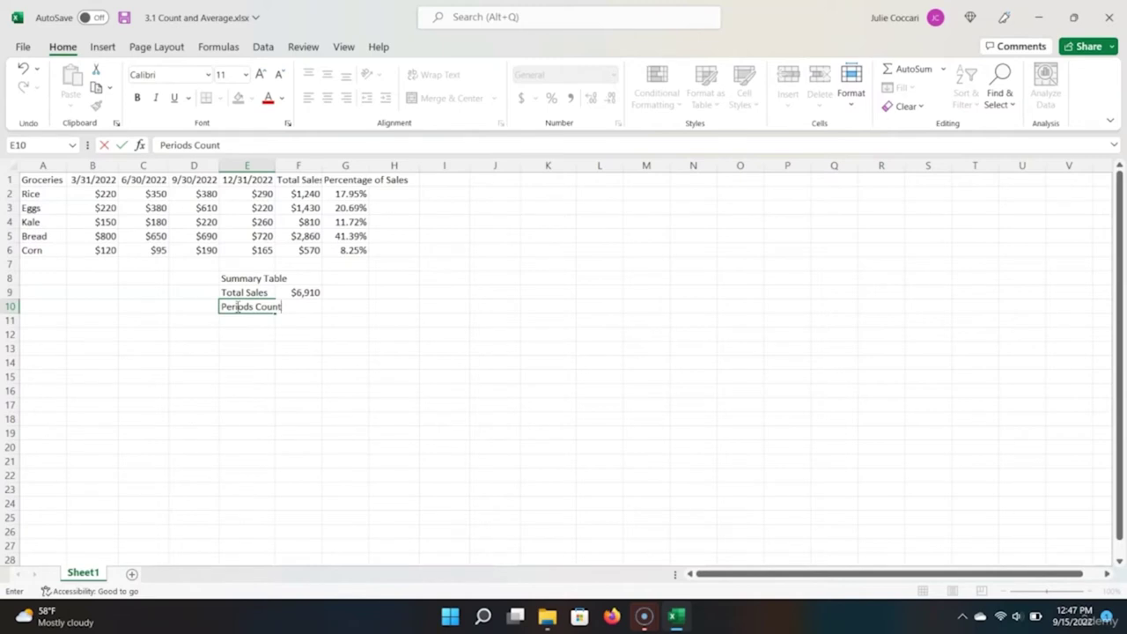
pyautogui.press('Tab')
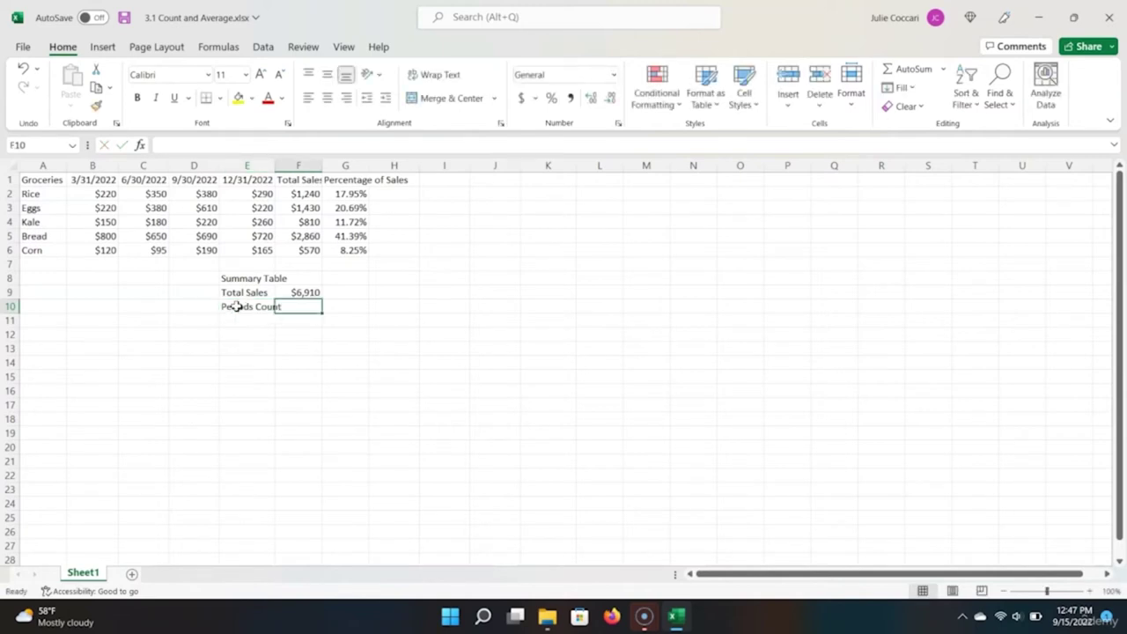
# Step: Enter =COUNT(B1:E1) in cell F10 to count the date periods in the header row
pyautogui.write('=')
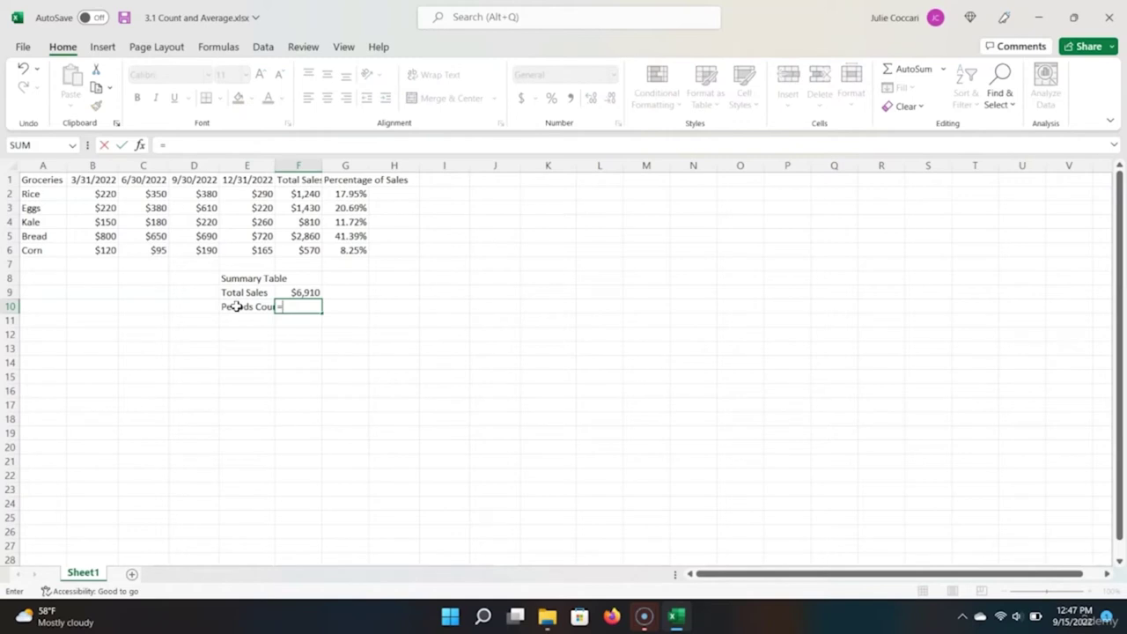
pyautogui.write('count')
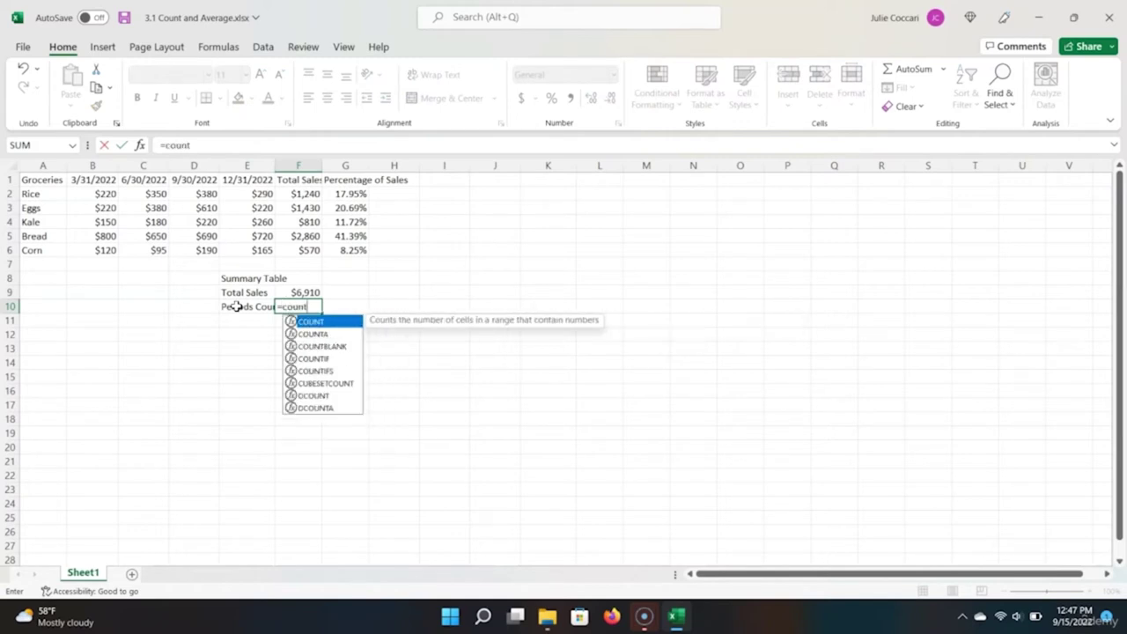
pyautogui.press('Tab')
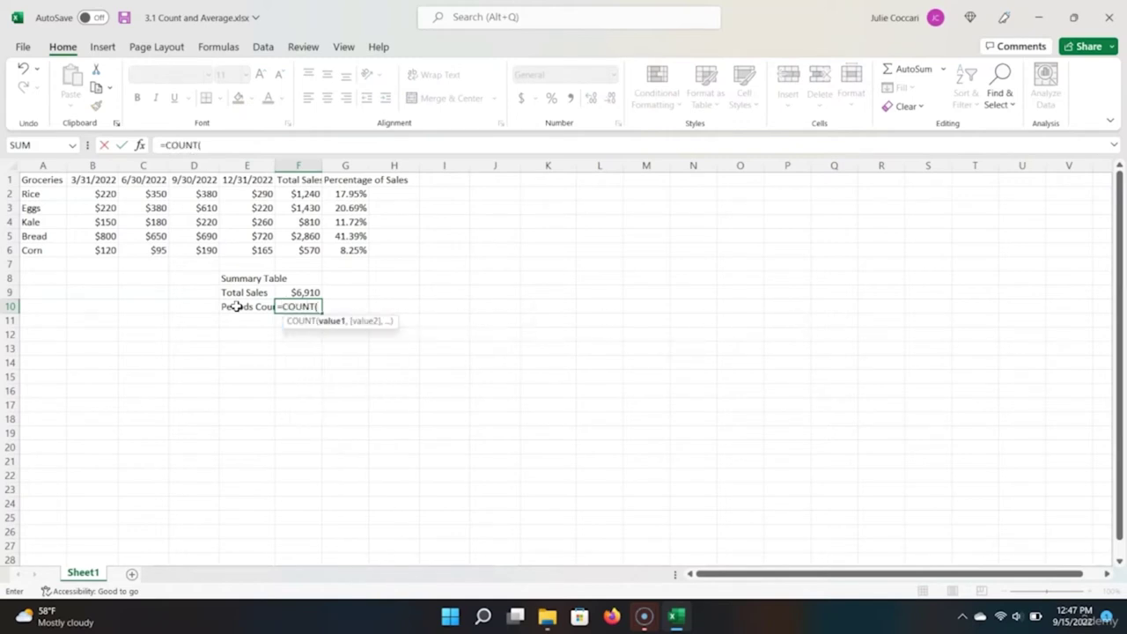
pyautogui.press('Up')
pyautogui.press('Up')
pyautogui.press('Up')
pyautogui.press('Up')
pyautogui.press('Up')
pyautogui.press('Up')
pyautogui.press('Up')
pyautogui.press('Up')
pyautogui.press('Up')
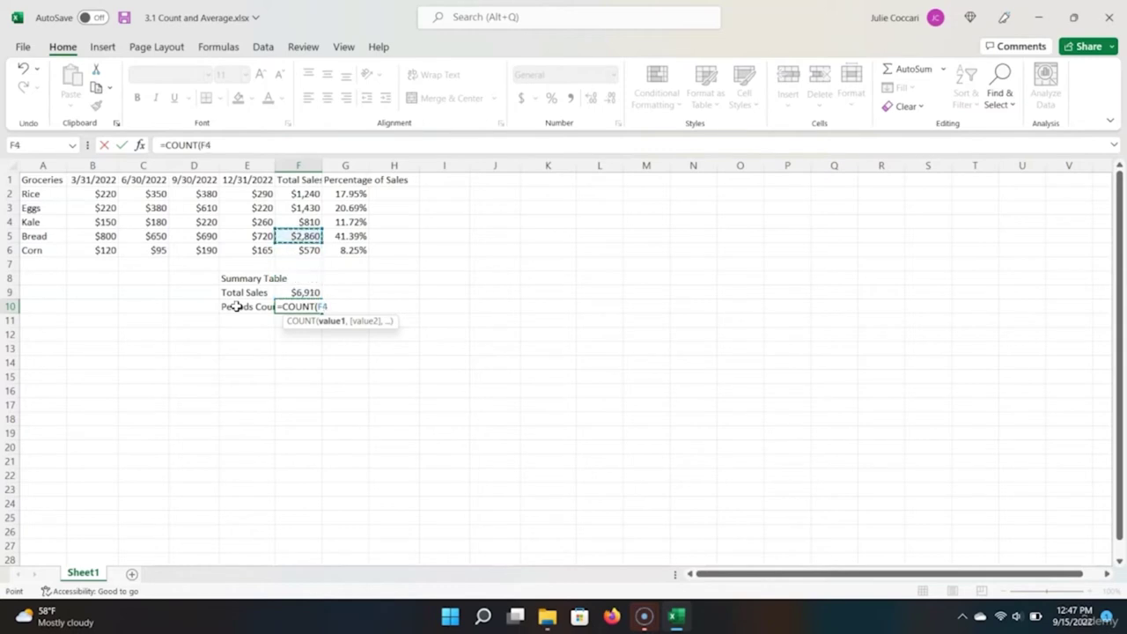
pyautogui.press('Left')
pyautogui.hotkey('shift', 'Left')
pyautogui.hotkey('shift', 'Left')
pyautogui.hotkey('shift', 'Left')
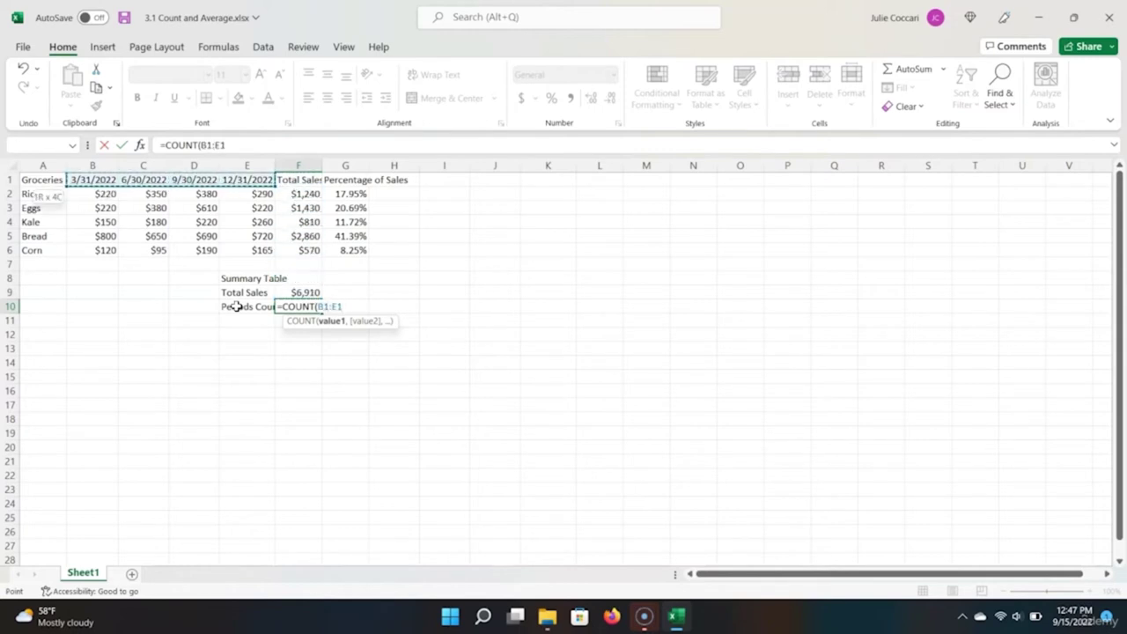
pyautogui.write(')')
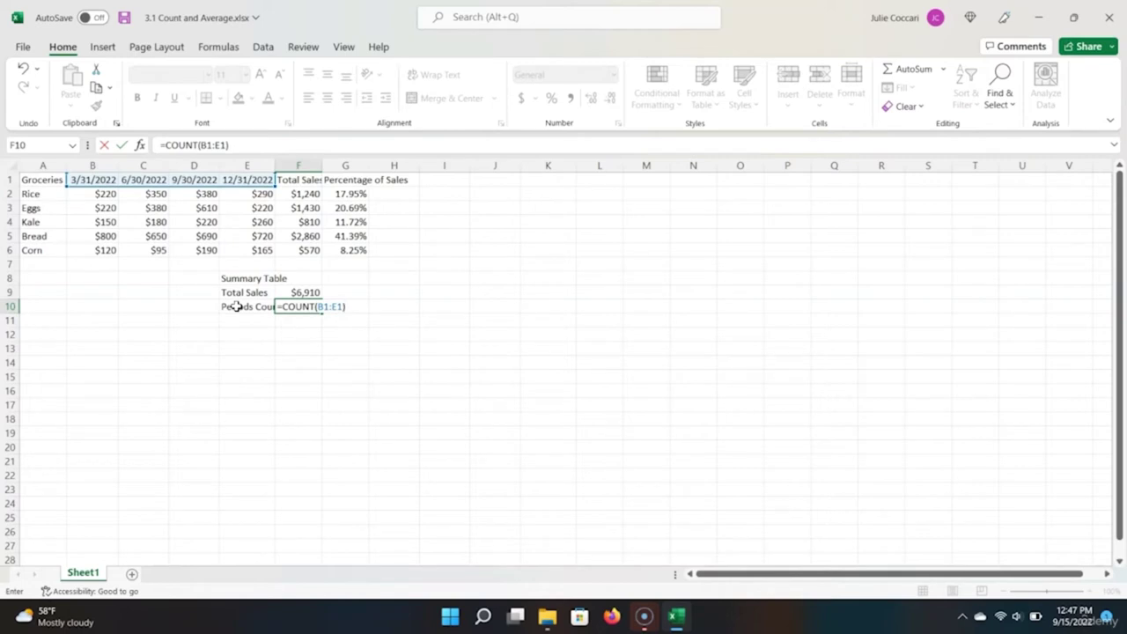
pyautogui.press('Return')
# Step: Clear the Periods Count label and its formula from cells E10:F10 of the summary table
pyautogui.click(236, 306)
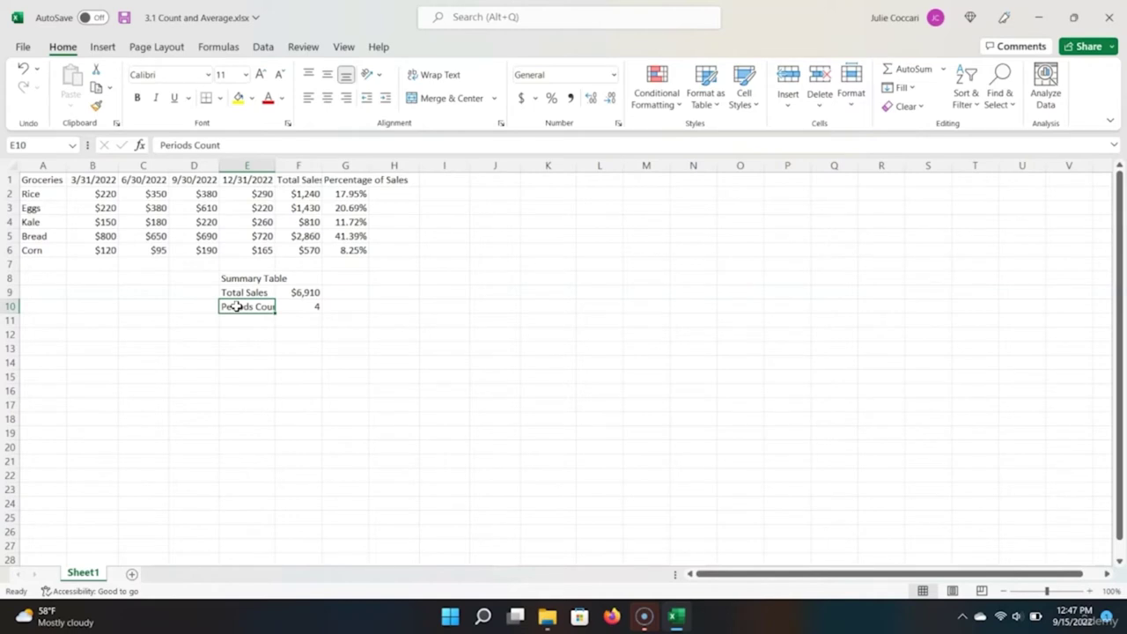
pyautogui.hotkey('shift', 'Right')
pyautogui.press('Delete')
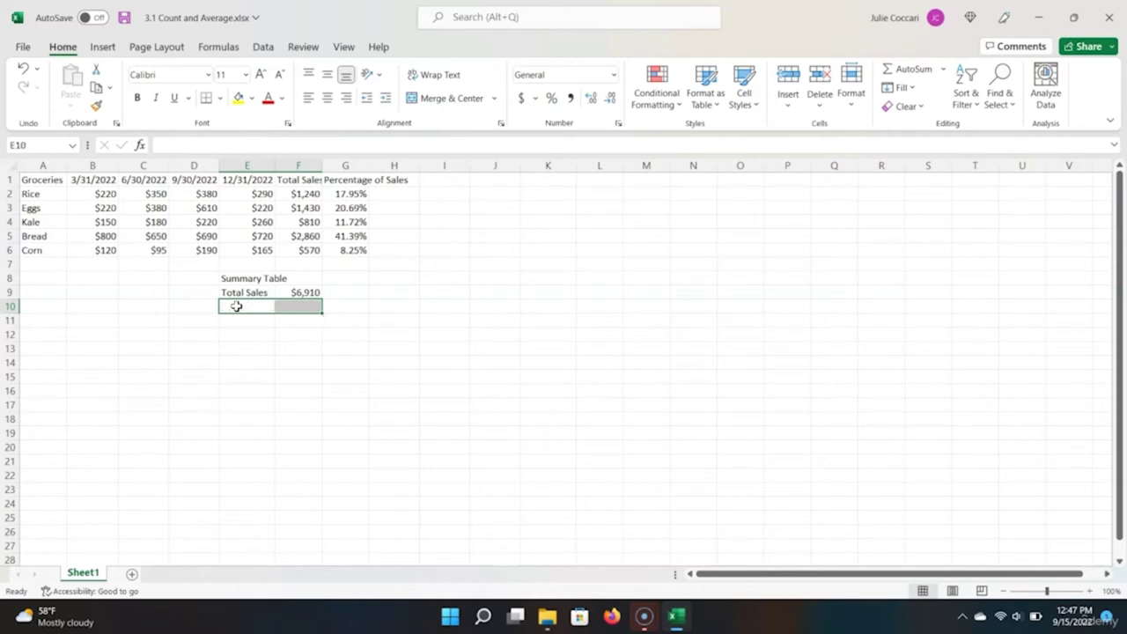
# Step: Enter the column header Average Monthly Sales in cell H1
pyautogui.press('Up')
pyautogui.press('Up')
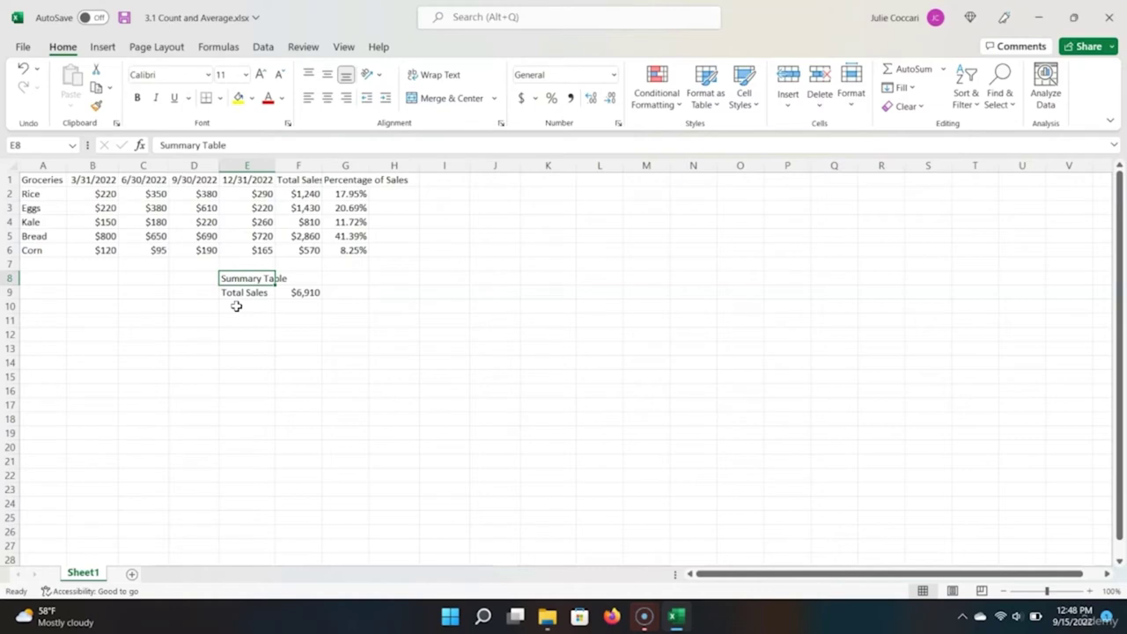
pyautogui.press('Right')
pyautogui.press('Right')
pyautogui.press('Right')
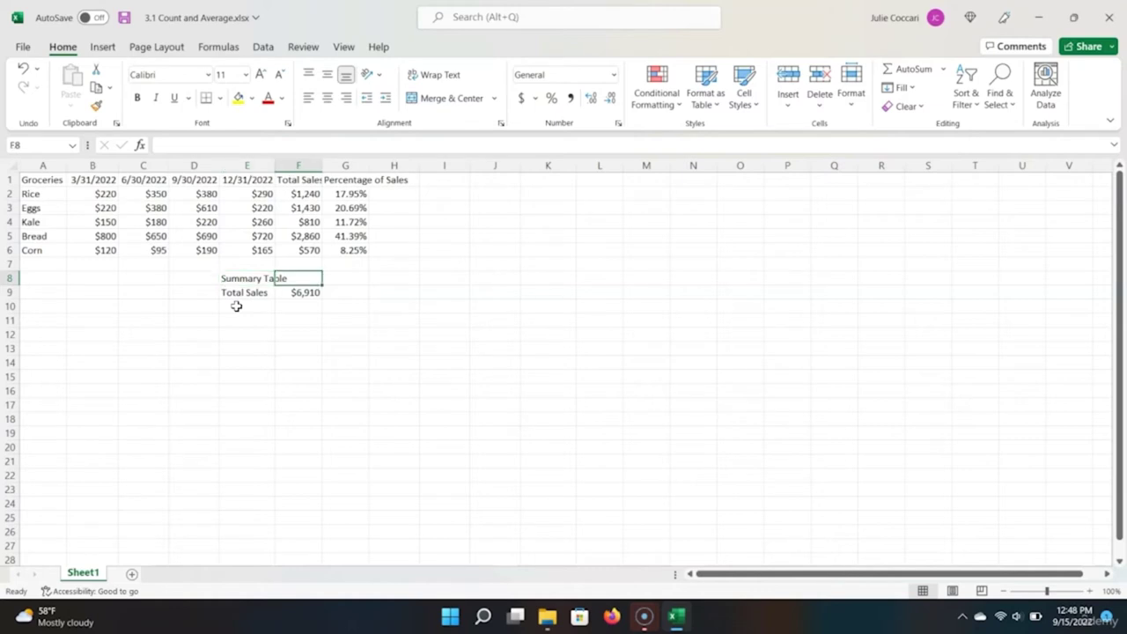
pyautogui.press('Up')
pyautogui.press('Up')
pyautogui.press('Up')
pyautogui.press('Up')
pyautogui.press('Up')
pyautogui.press('Up')
pyautogui.press('Up')
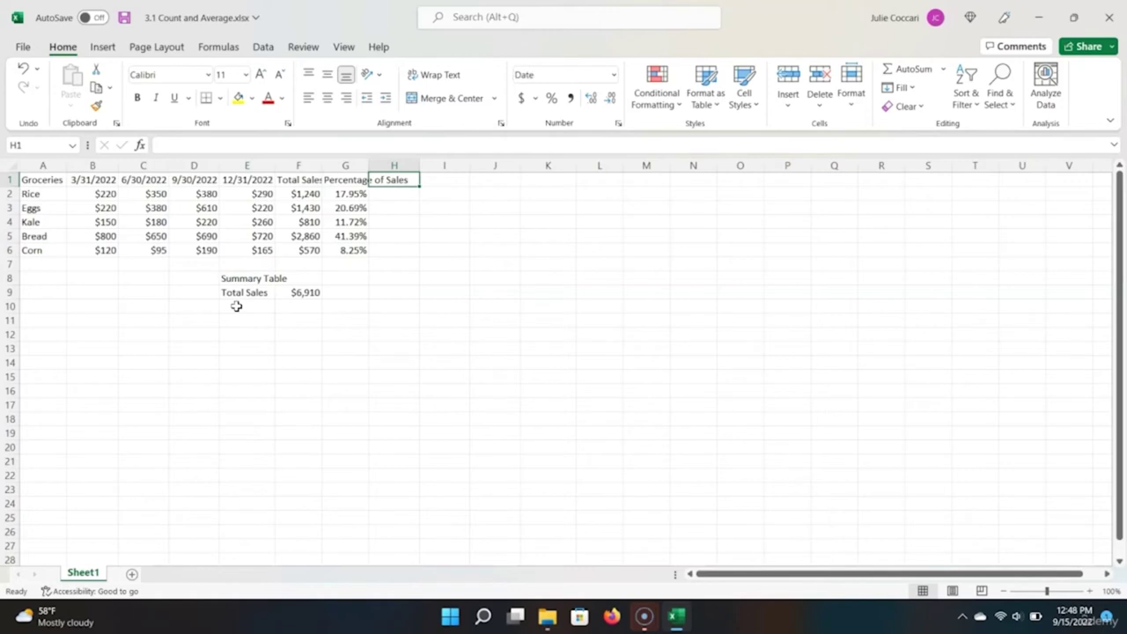
pyautogui.write('Average Mo')
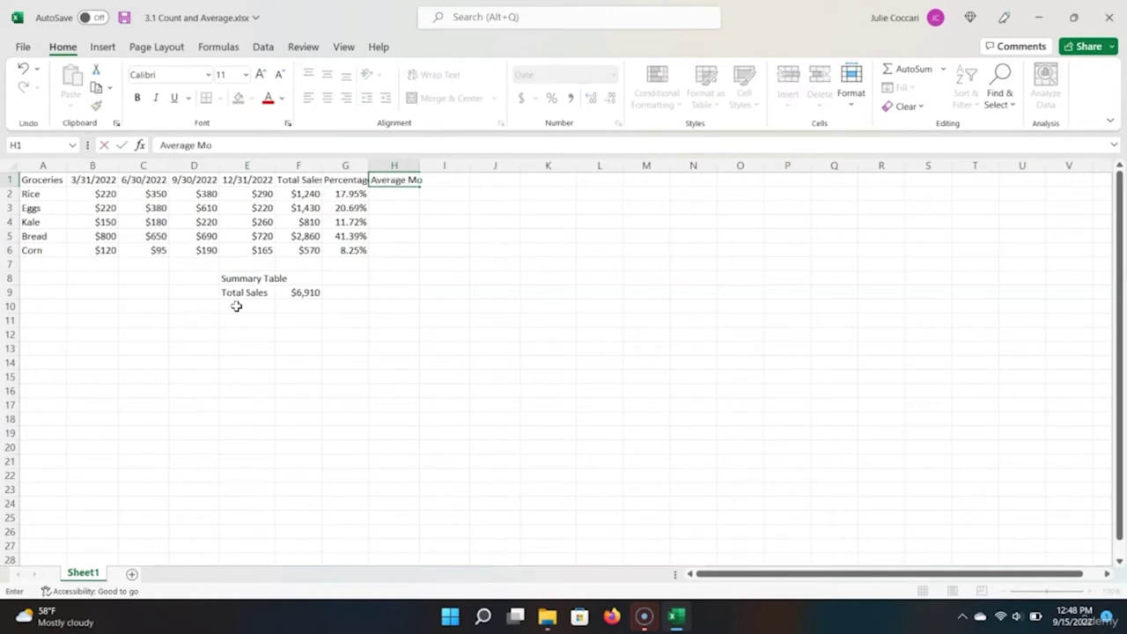
pyautogui.write('nthly Sales')
pyautogui.press('Return')
# Step: Turn on text wrapping for the header row cells A1:H1
pyautogui.press('Up')
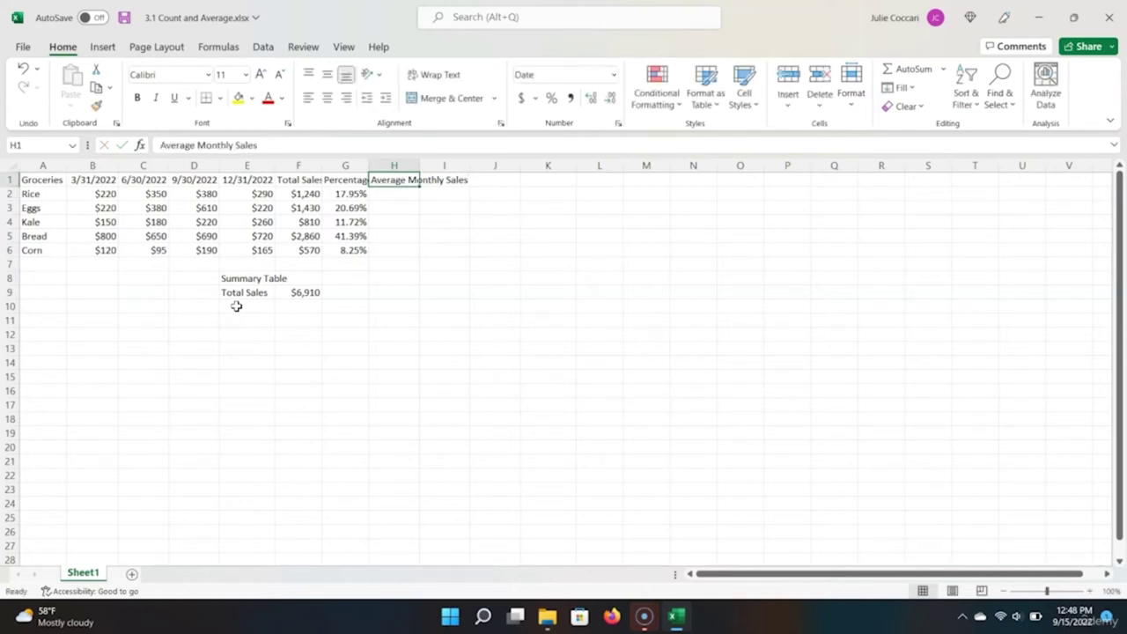
pyautogui.hotkey('shift', 'Left')
pyautogui.hotkey('shift', 'Left')
pyautogui.hotkey('shift', 'Left')
pyautogui.hotkey('shift', 'Left')
pyautogui.hotkey('shift', 'Left')
pyautogui.hotkey('shift', 'Left')
pyautogui.hotkey('shift', 'Left')
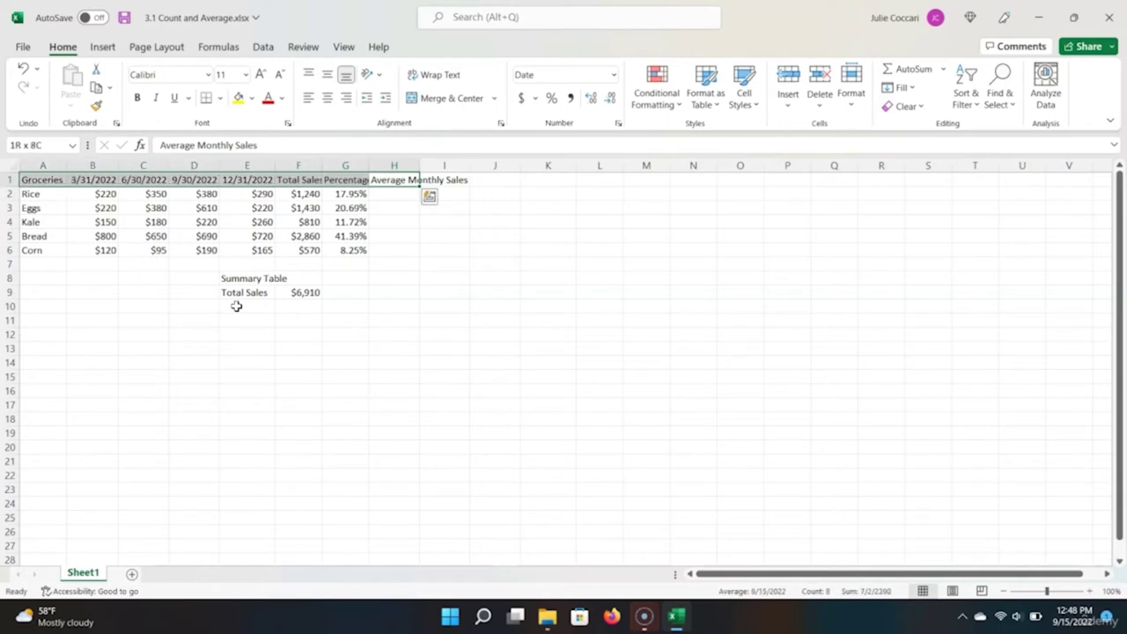
pyautogui.click(435, 79)
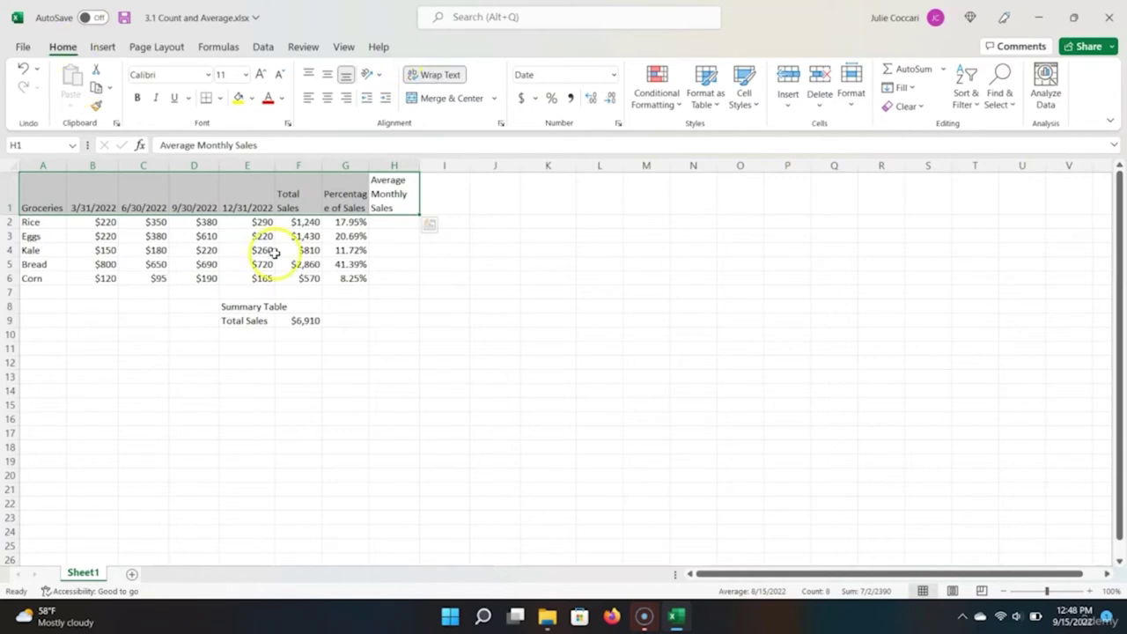
# Step: Enter =F2/COUNT($B$1:$E$1) in cell H2 and fill it down through H6
pyautogui.click(303, 225)
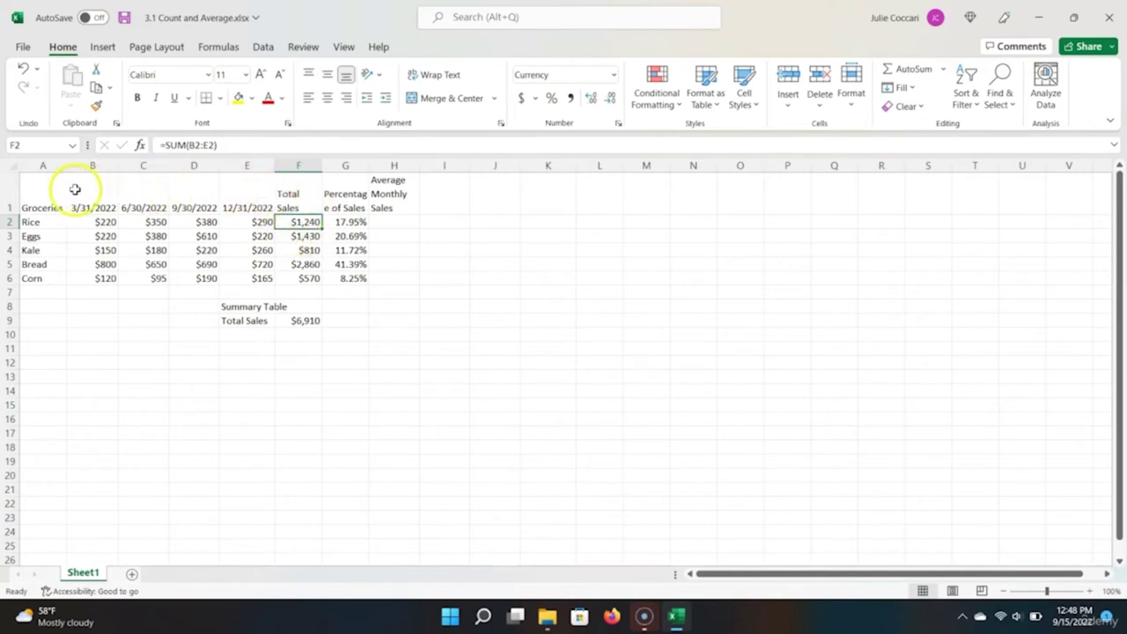
pyautogui.click(373, 222)
pyautogui.write('=')
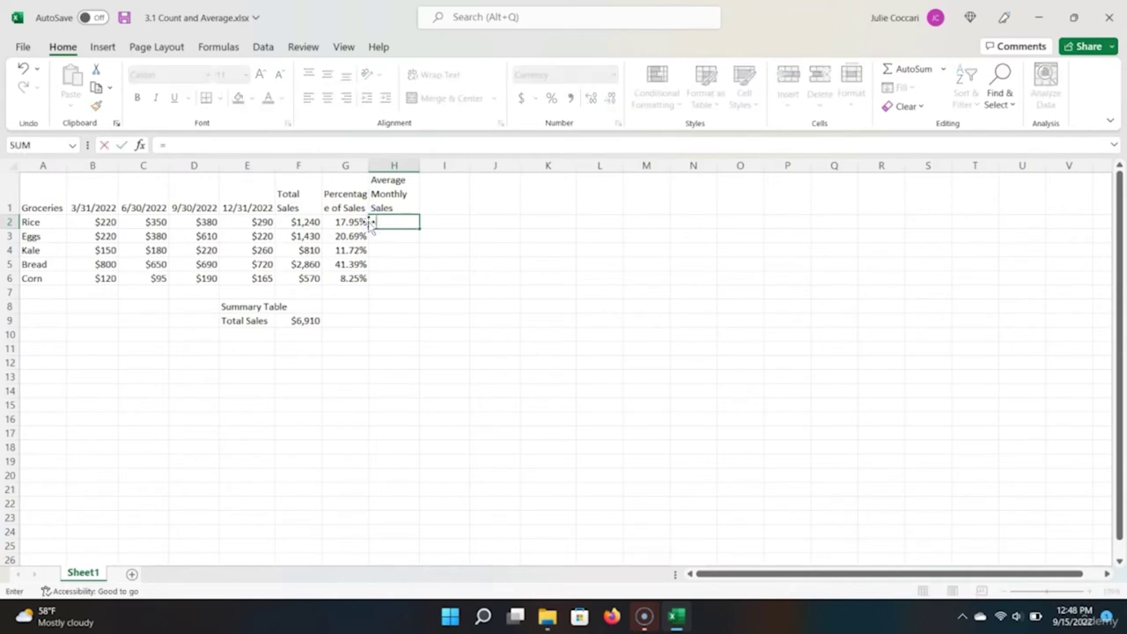
pyautogui.press('Left')
pyautogui.press('Left')
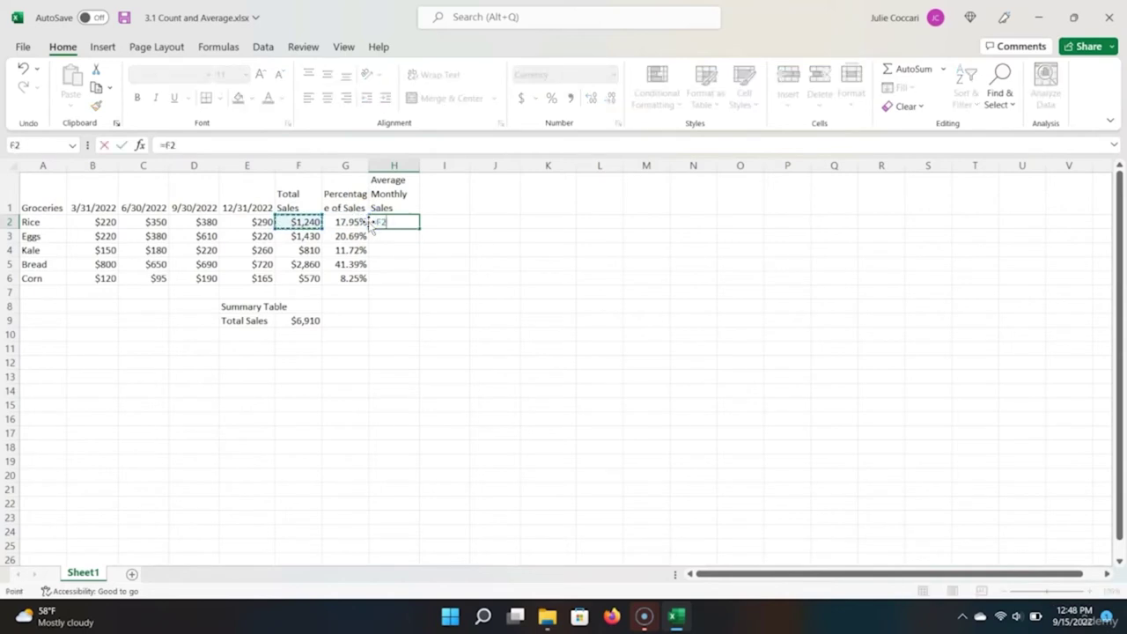
pyautogui.write('/count')
pyautogui.press('Tab')
pyautogui.press('Up')
pyautogui.press('Left')
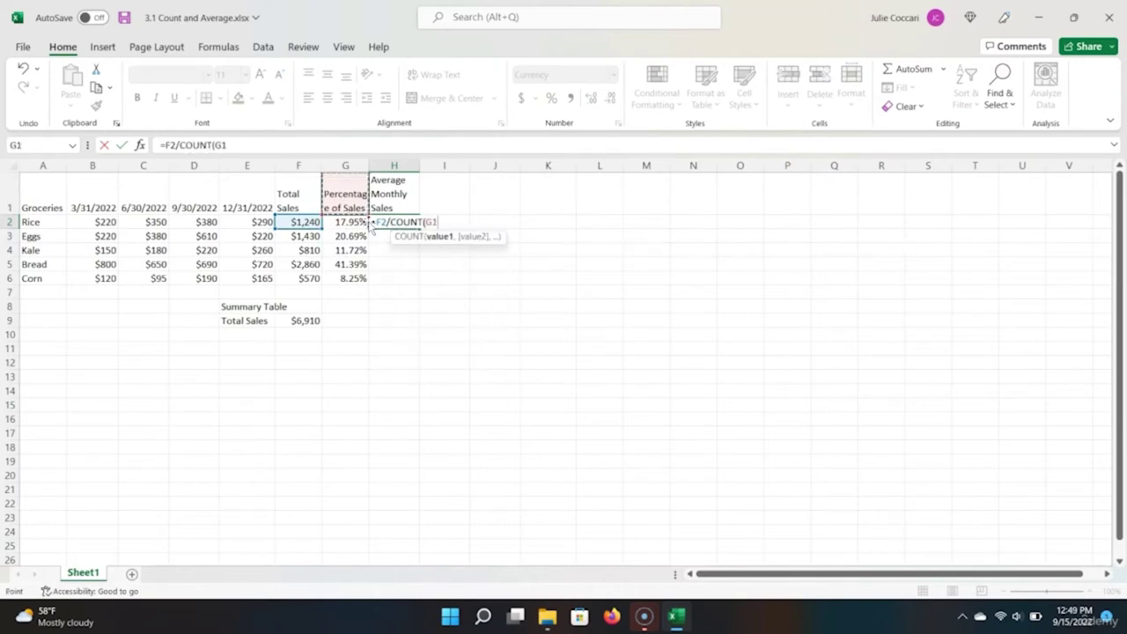
pyautogui.press('Left')
pyautogui.press('Left')
pyautogui.hotkey('shift', 'Left')
pyautogui.hotkey('shift', 'Left')
pyautogui.hotkey('shift', 'Left')
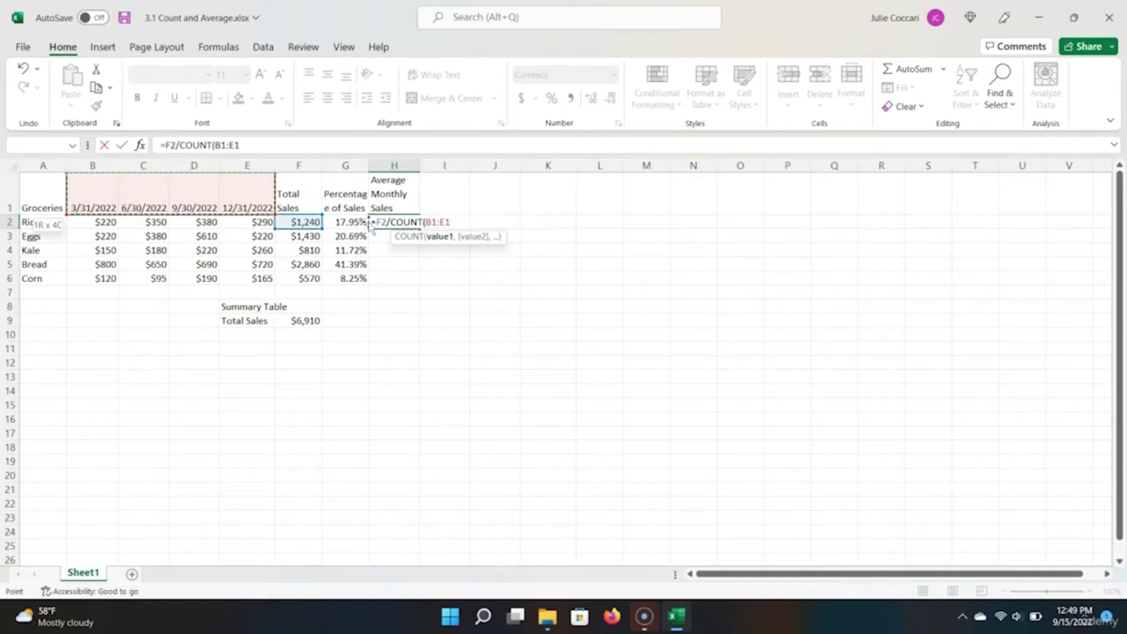
pyautogui.press('F4')
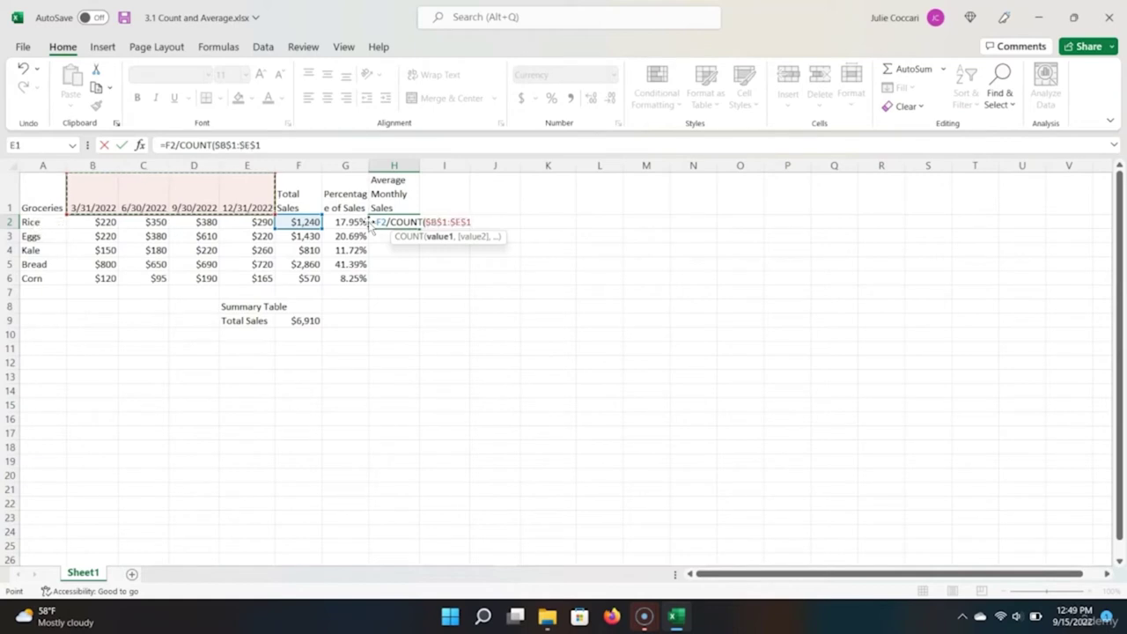
pyautogui.write(')')
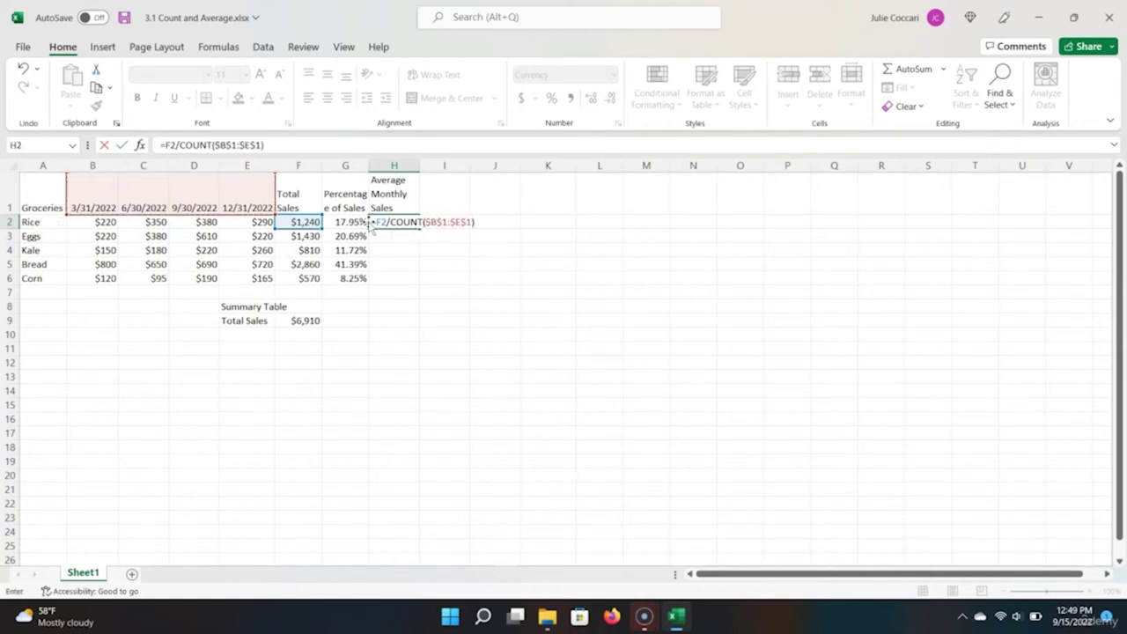
pyautogui.press('Return')
pyautogui.click(409, 222)
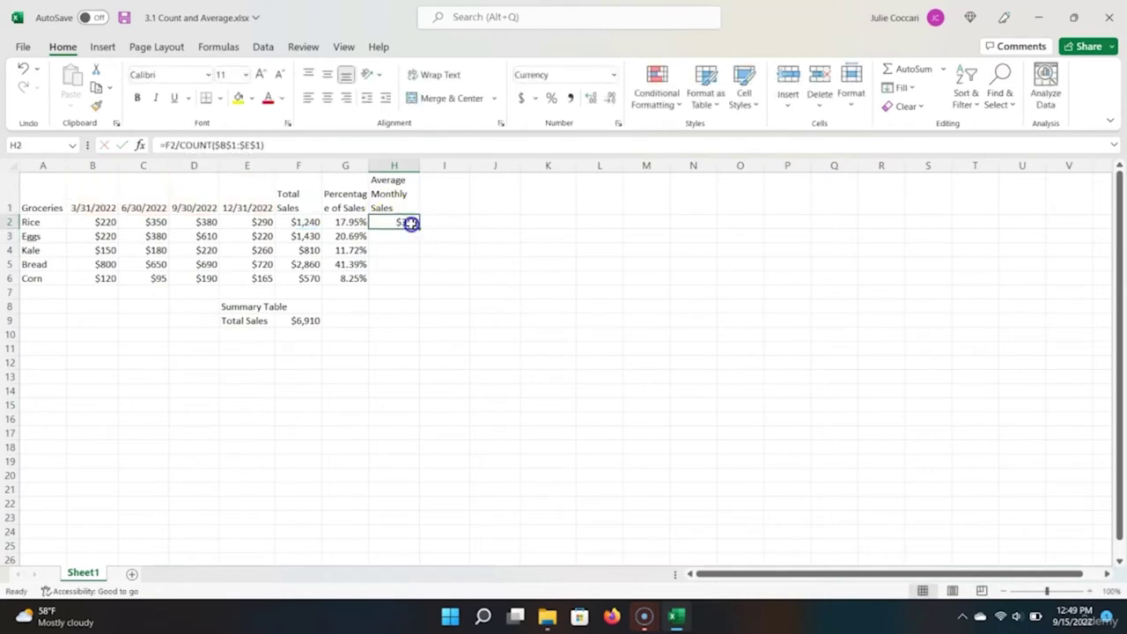
pyautogui.moveTo(419, 224); pyautogui.dragTo(419, 284)
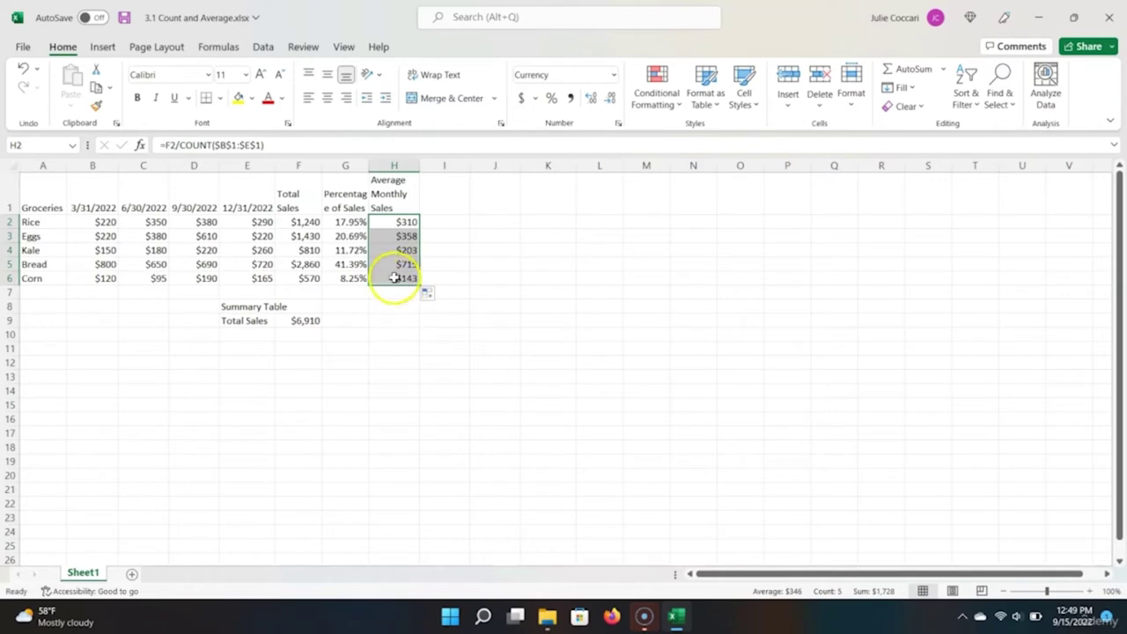
# Step: Examine which cells the Rice average monthly sales formula in H2 references
pyautogui.click(405, 220)
pyautogui.doubleClick(406, 221)
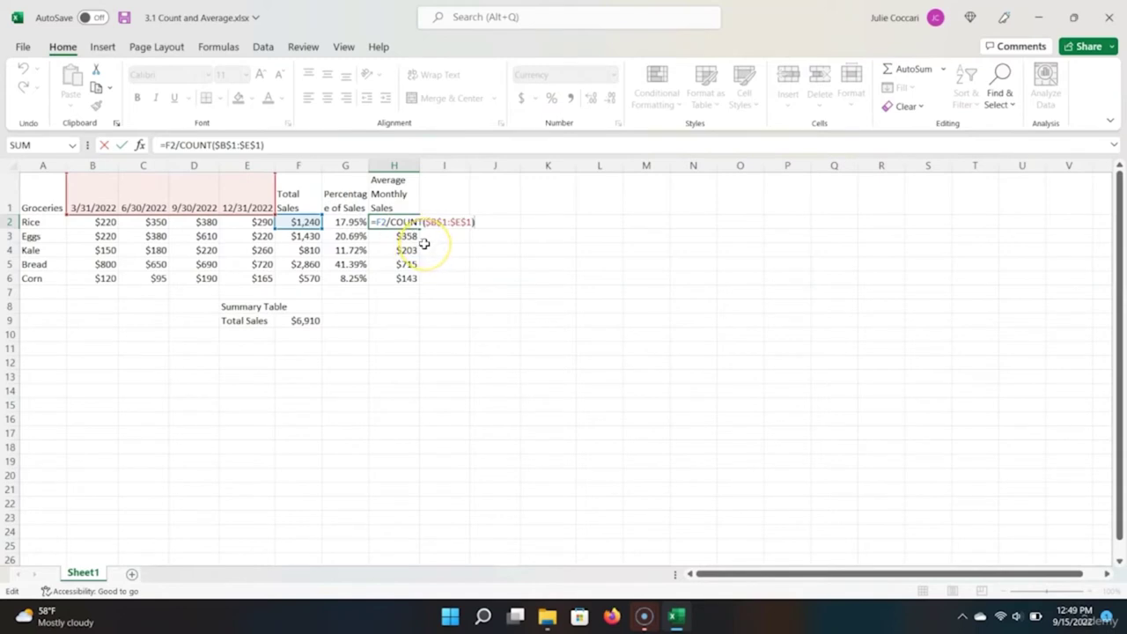
pyautogui.click(382, 222)
pyautogui.click(417, 236)
# Step: Replace the formula in H2 with =AVERAGE(B2:E2) for Rice's average monthly sales
pyautogui.click(414, 223)
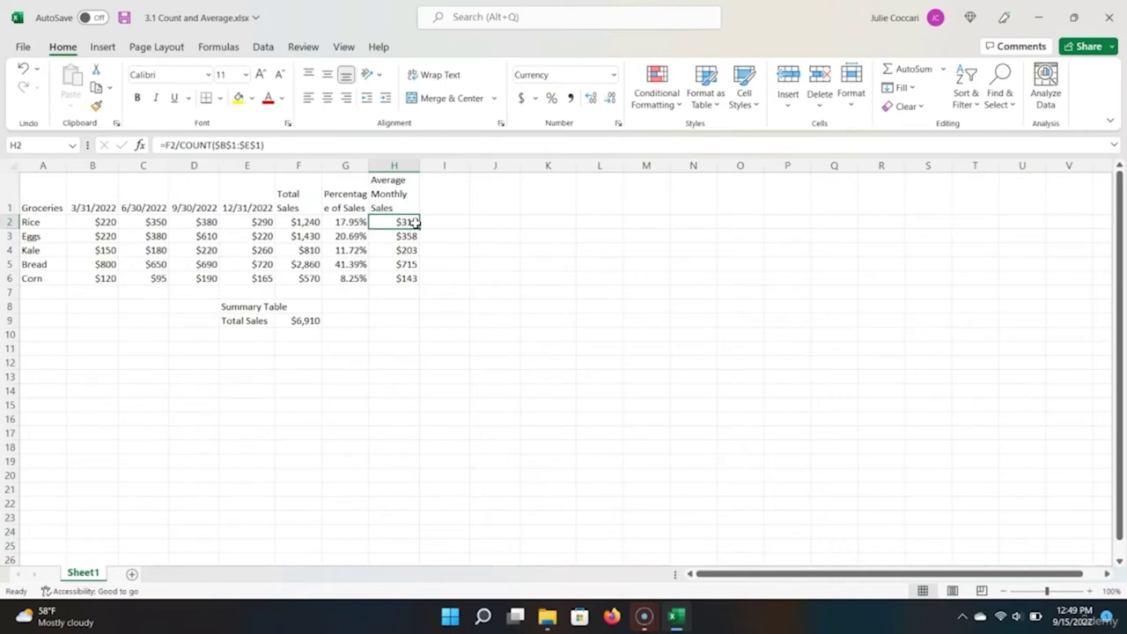
pyautogui.write('=aver')
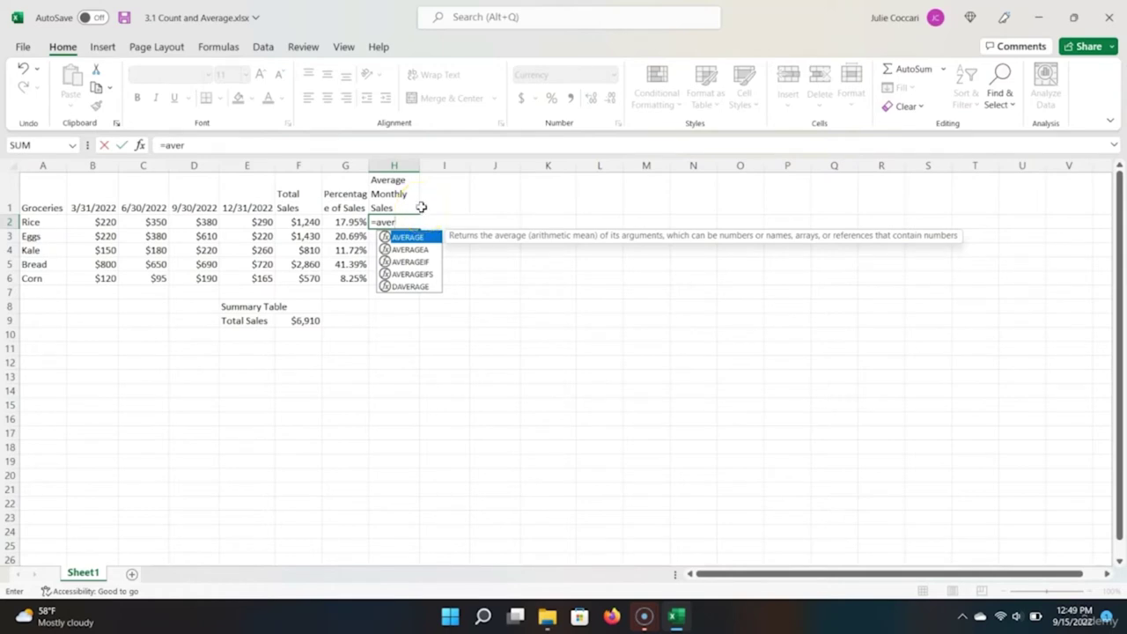
pyautogui.press('Tab')
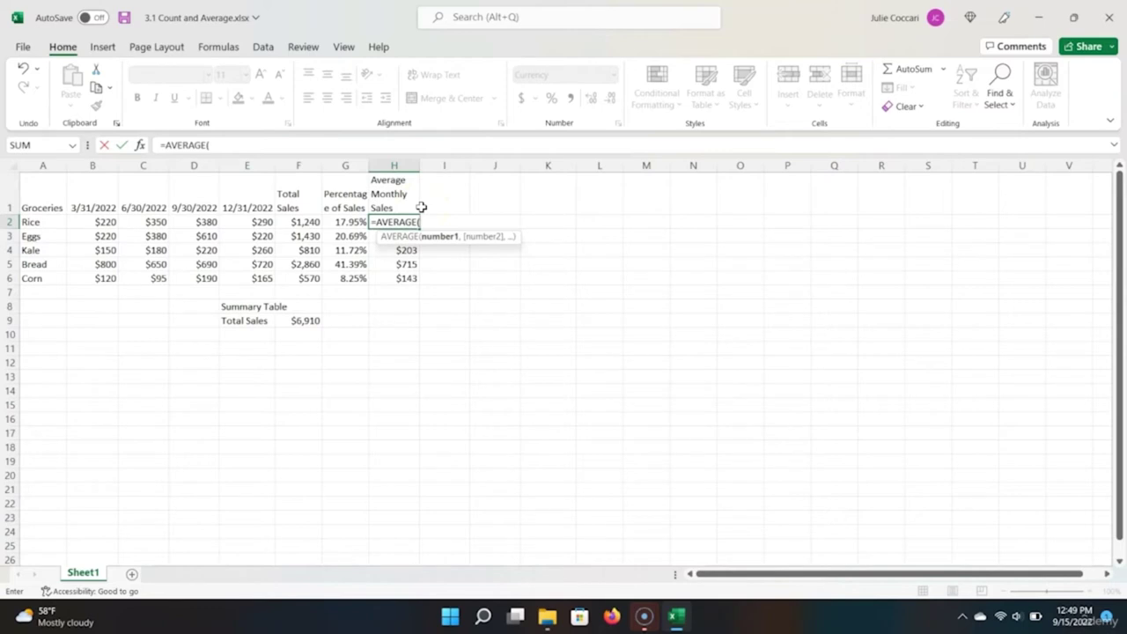
pyautogui.press('Left')
pyautogui.press('Left')
pyautogui.press('Left')
pyautogui.hotkey('shift', 'Left')
pyautogui.hotkey('shift', 'Left')
pyautogui.hotkey('shift', 'Left')
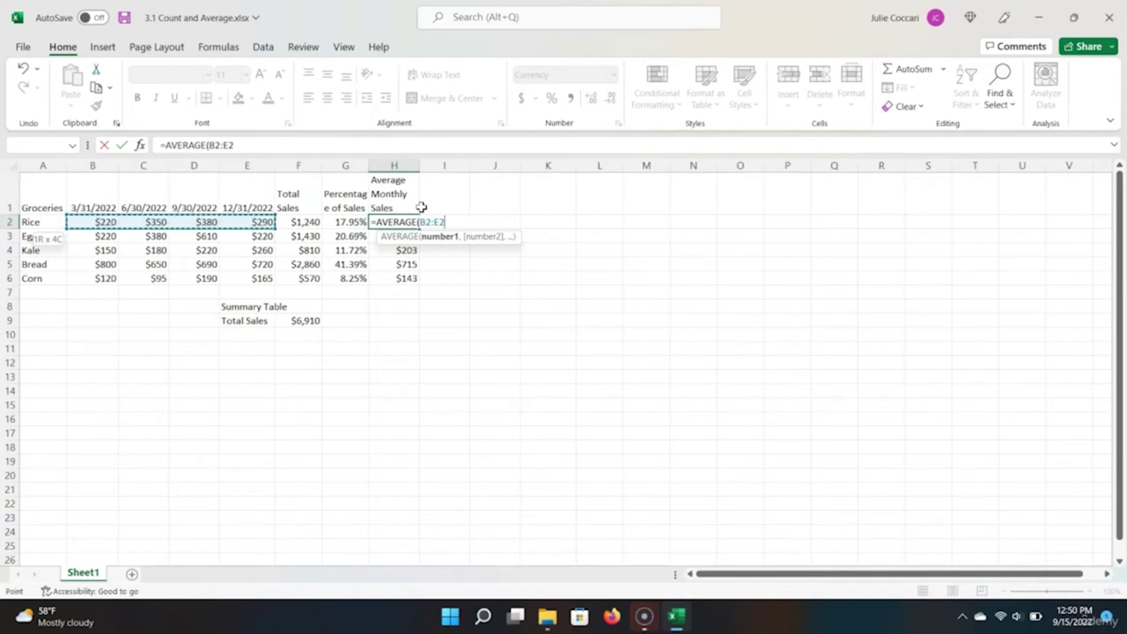
pyautogui.write(')')
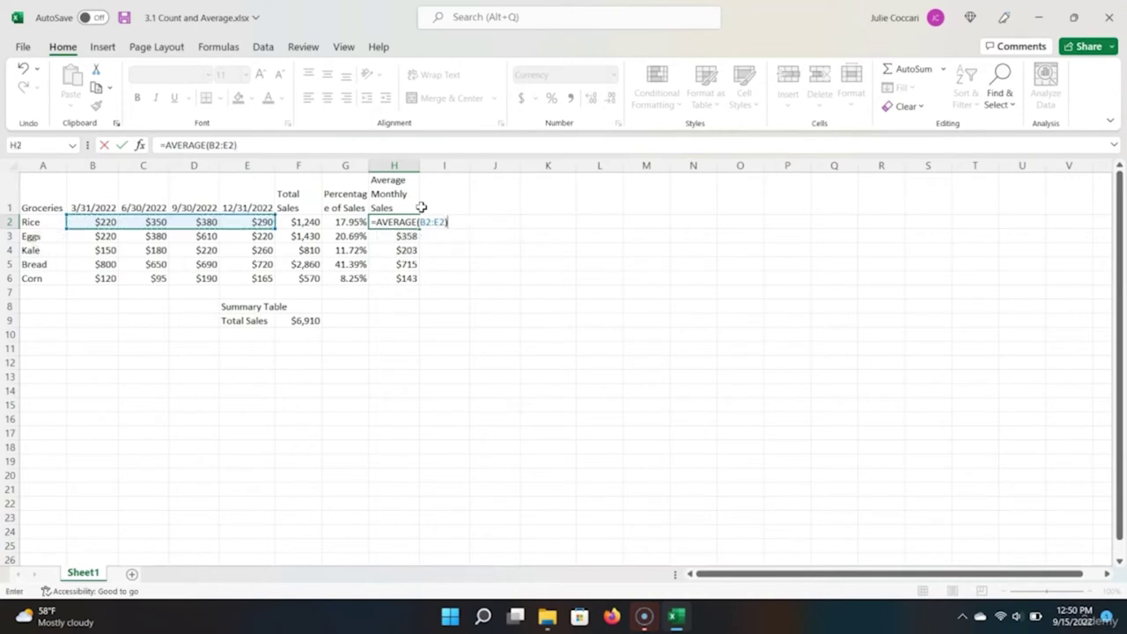
pyautogui.press('Return')
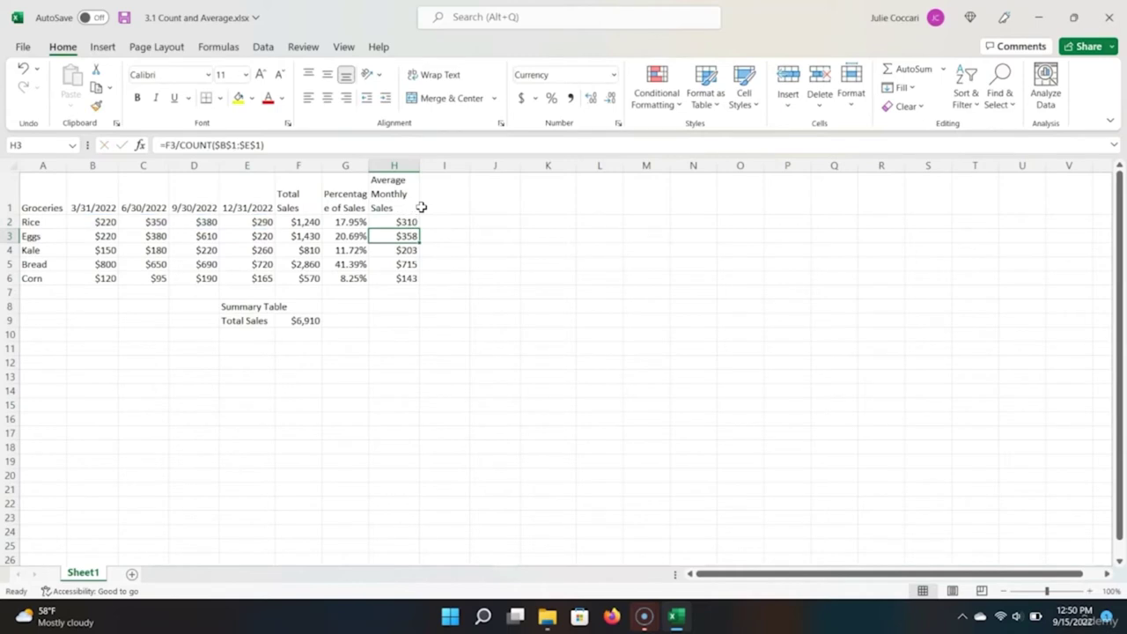
# Step: Fill the AVERAGE formula from H2 down through H6 and check the Bread formula in H5
pyautogui.press('Up')
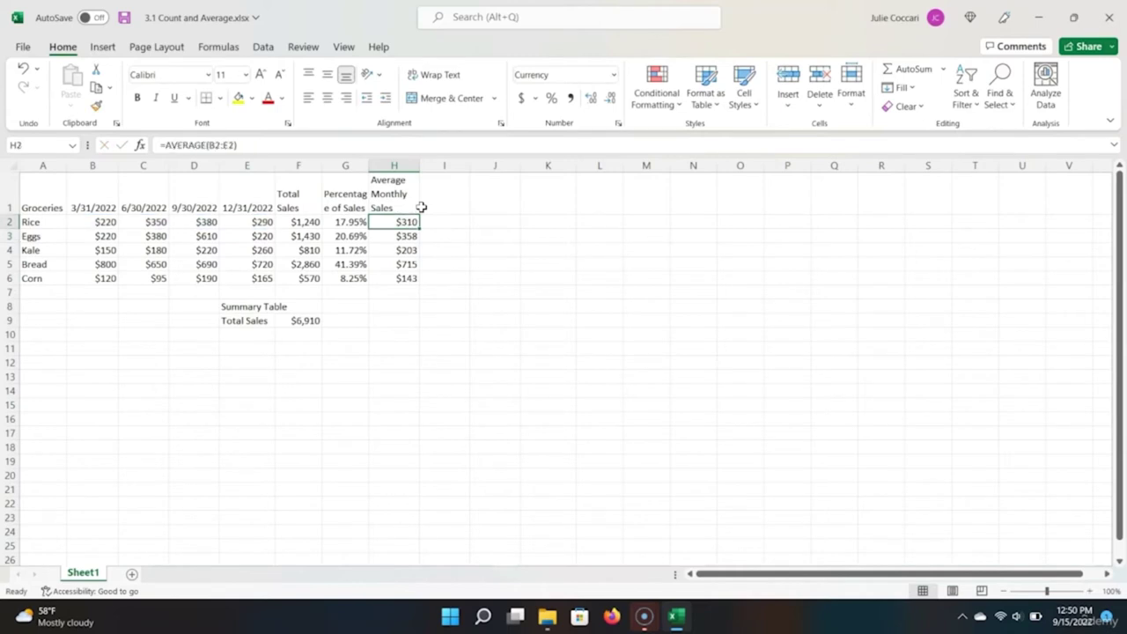
pyautogui.hotkey('ctrl', 'c')
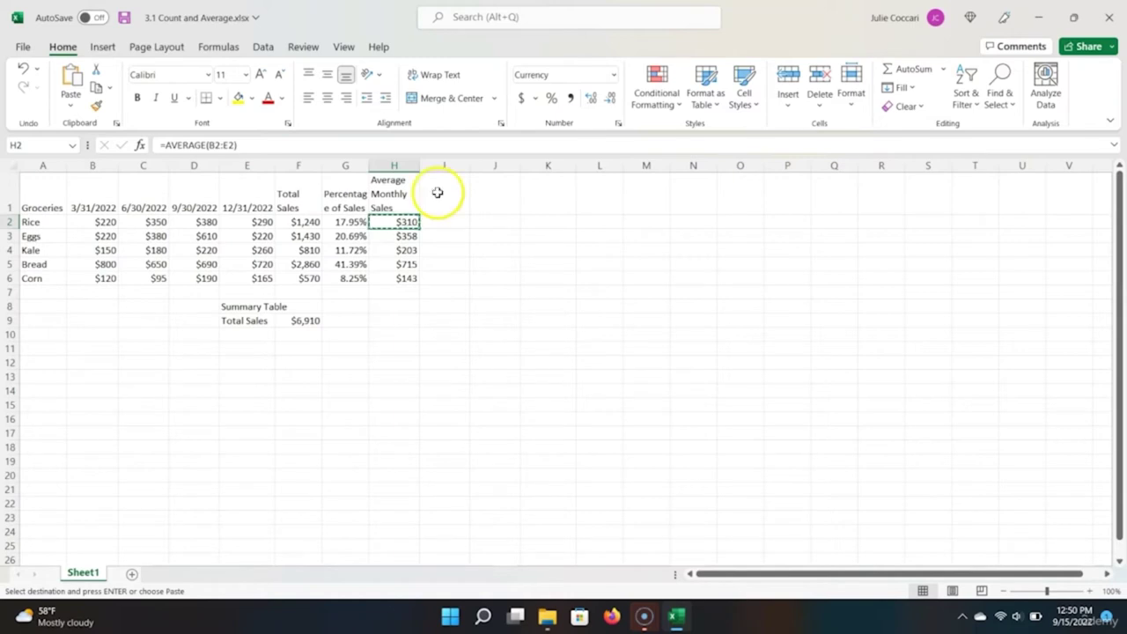
pyautogui.moveTo(421, 228); pyautogui.dragTo(420, 290)
pyautogui.click(414, 263)
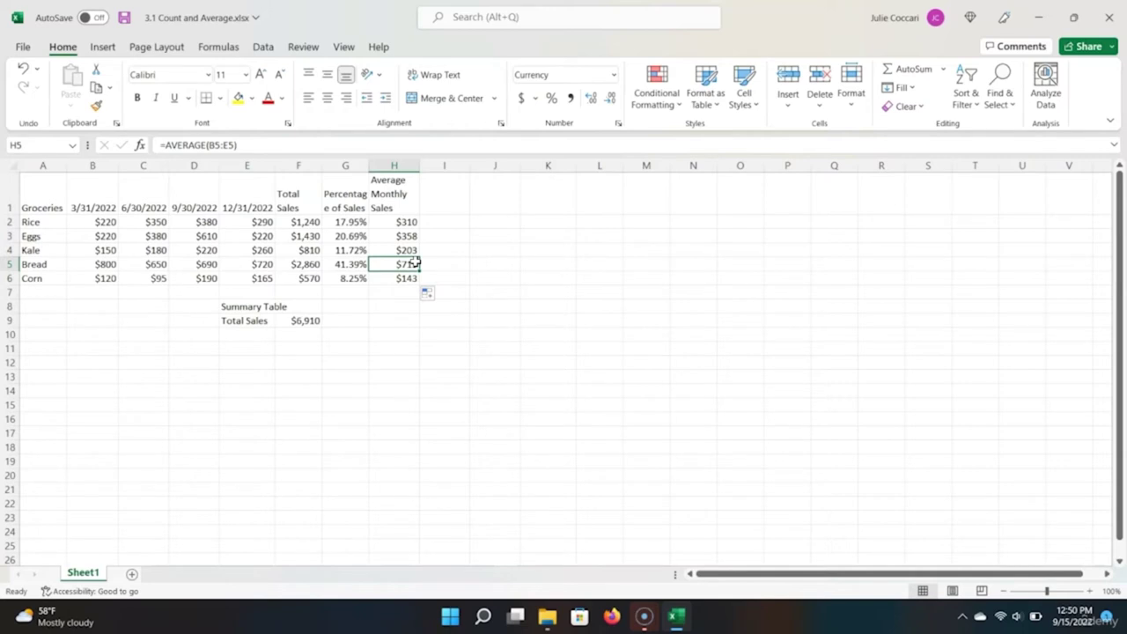
pyautogui.click(414, 263)
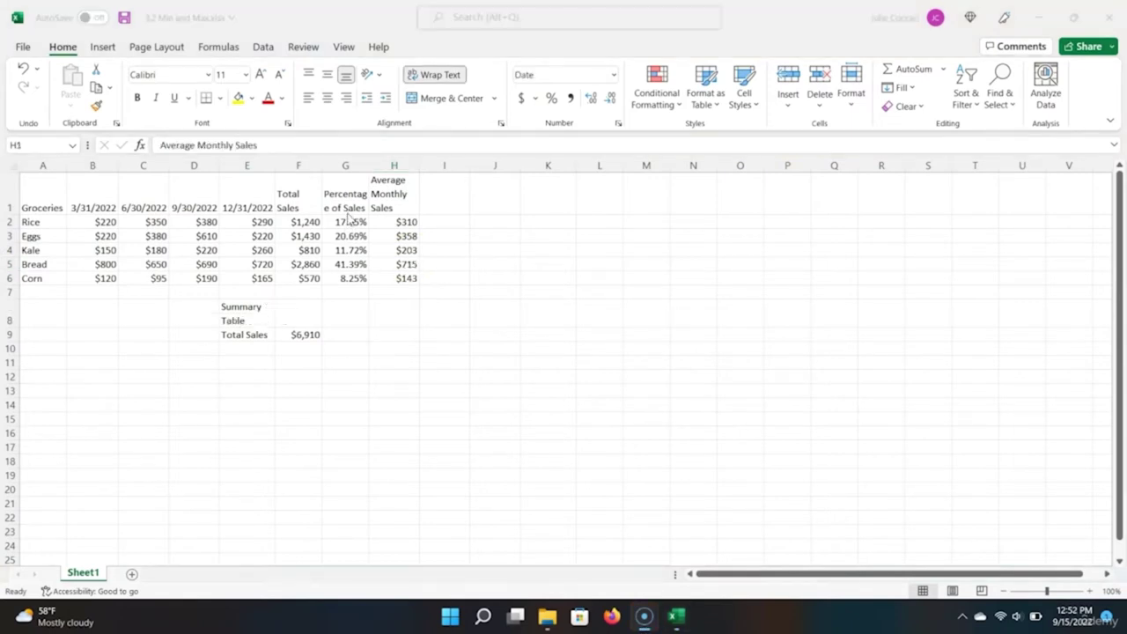
# Step: Enter the headings Maximum Monthly Sales in cell I1 and Minimum Monthly Sales in cell J1
pyautogui.click(366, 216)
pyautogui.click(398, 198)
pyautogui.click(442, 187)
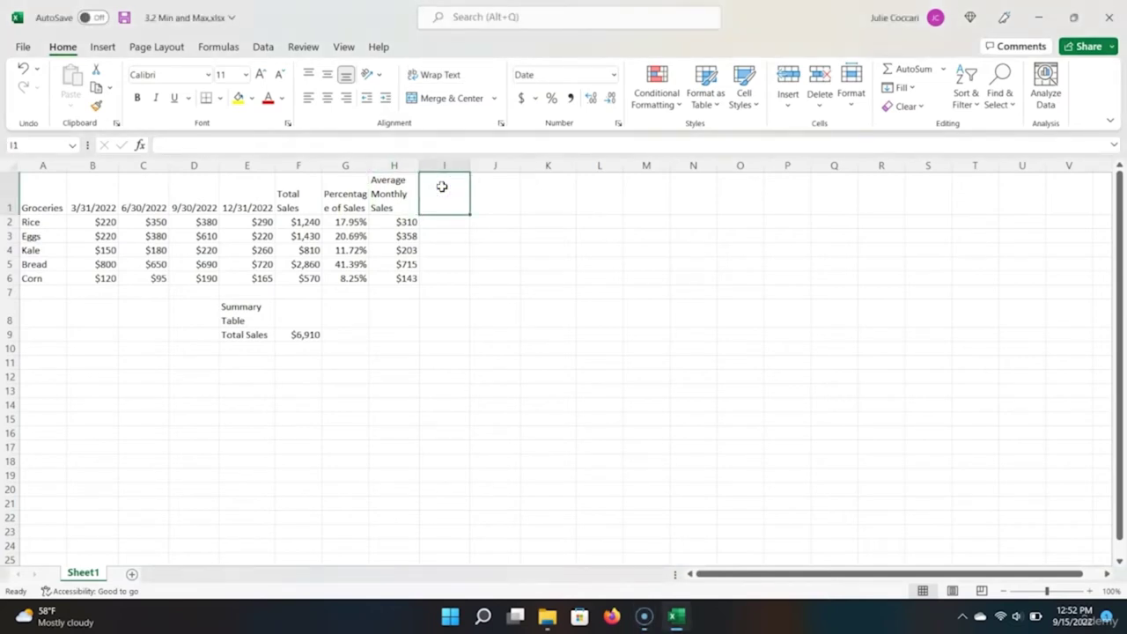
pyautogui.write('Maximum Monthly Sales')
pyautogui.press('Return')
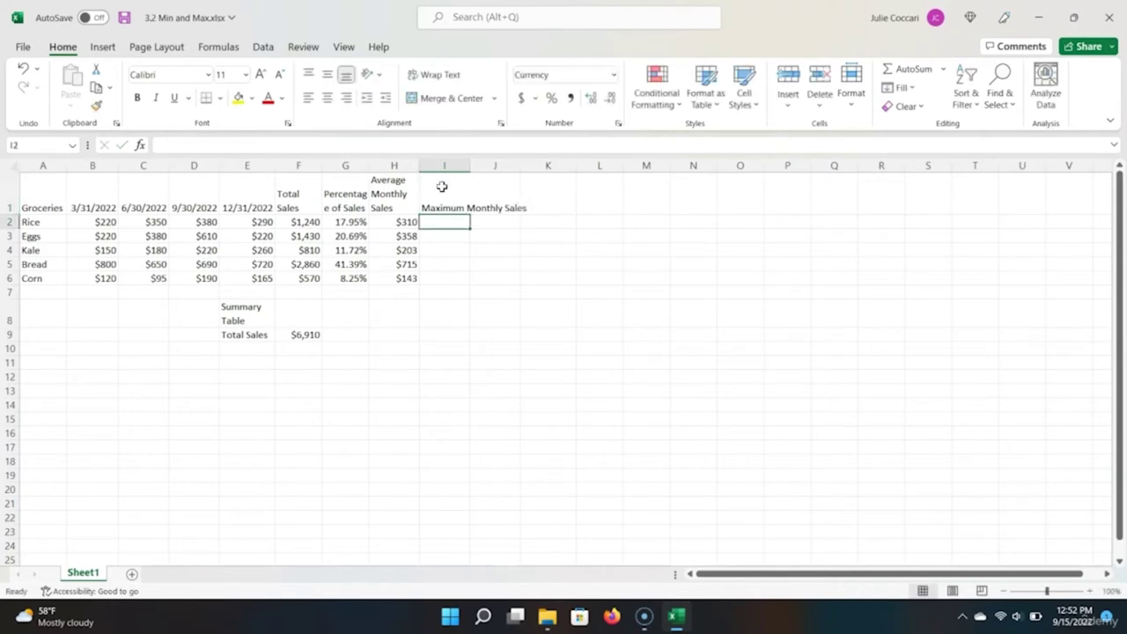
pyautogui.press('Up')
pyautogui.press('Right')
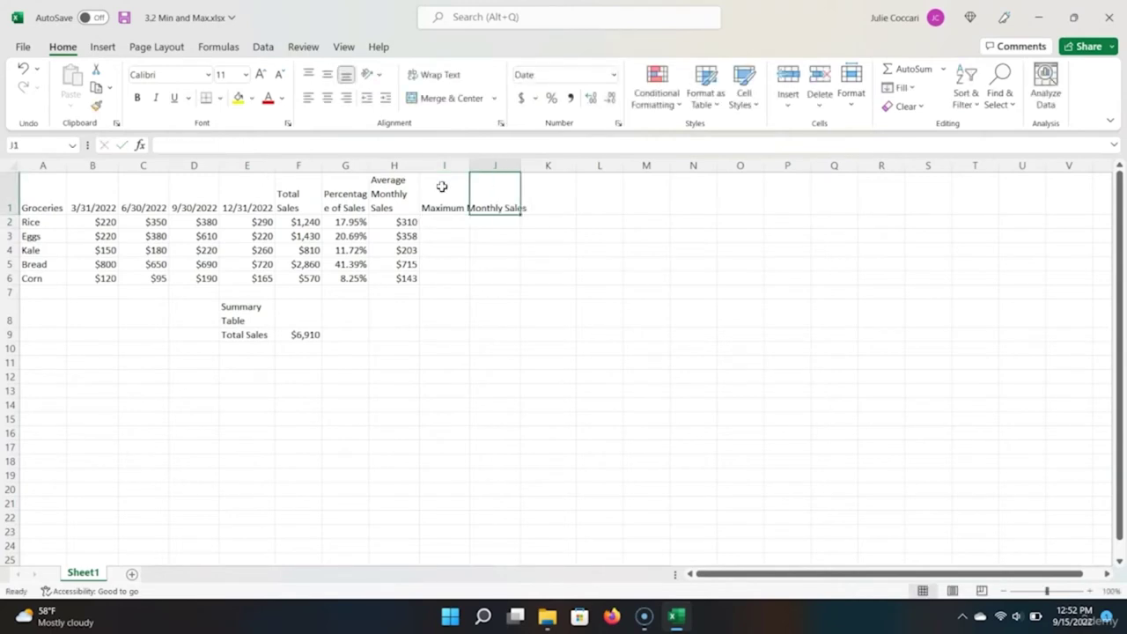
pyautogui.write('Min')
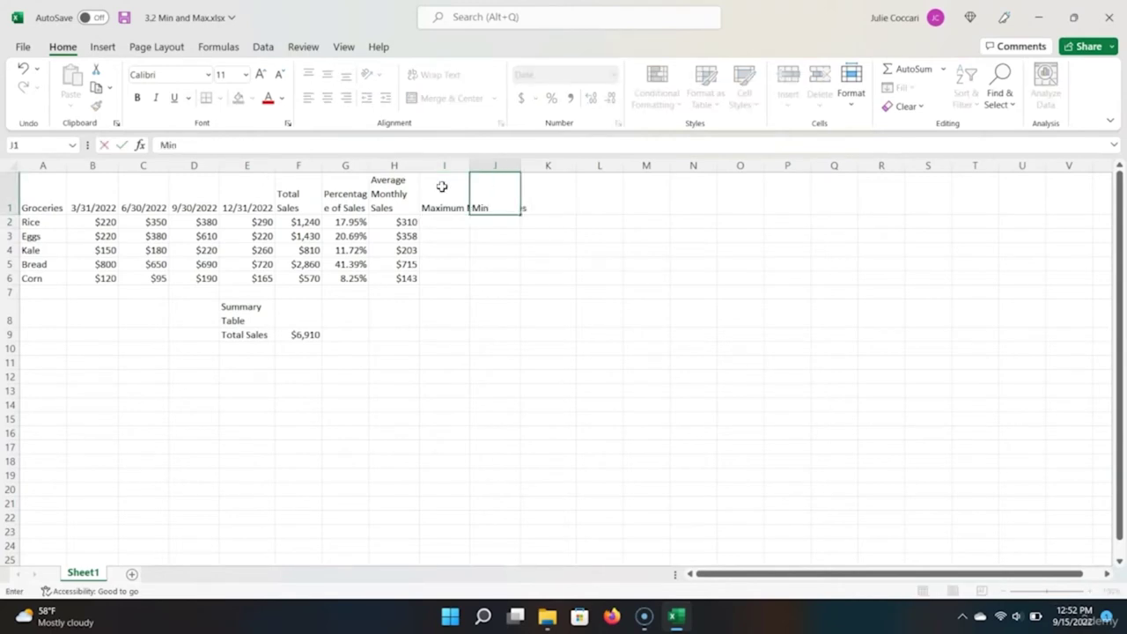
pyautogui.write('imum Mont')
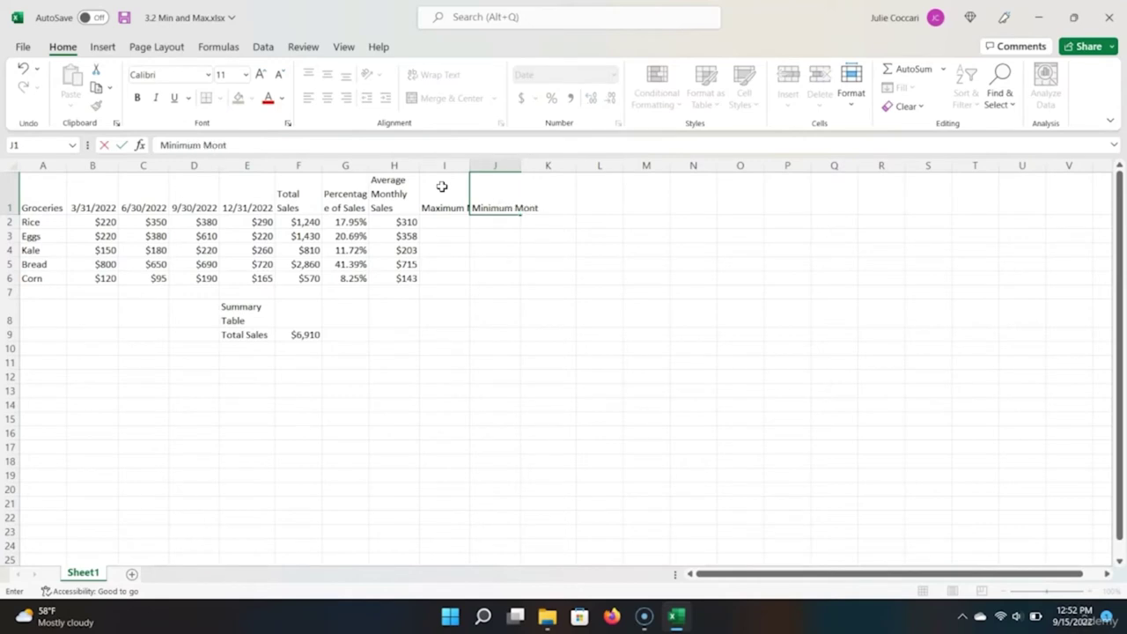
pyautogui.write('hly Sales')
pyautogui.press('Return')
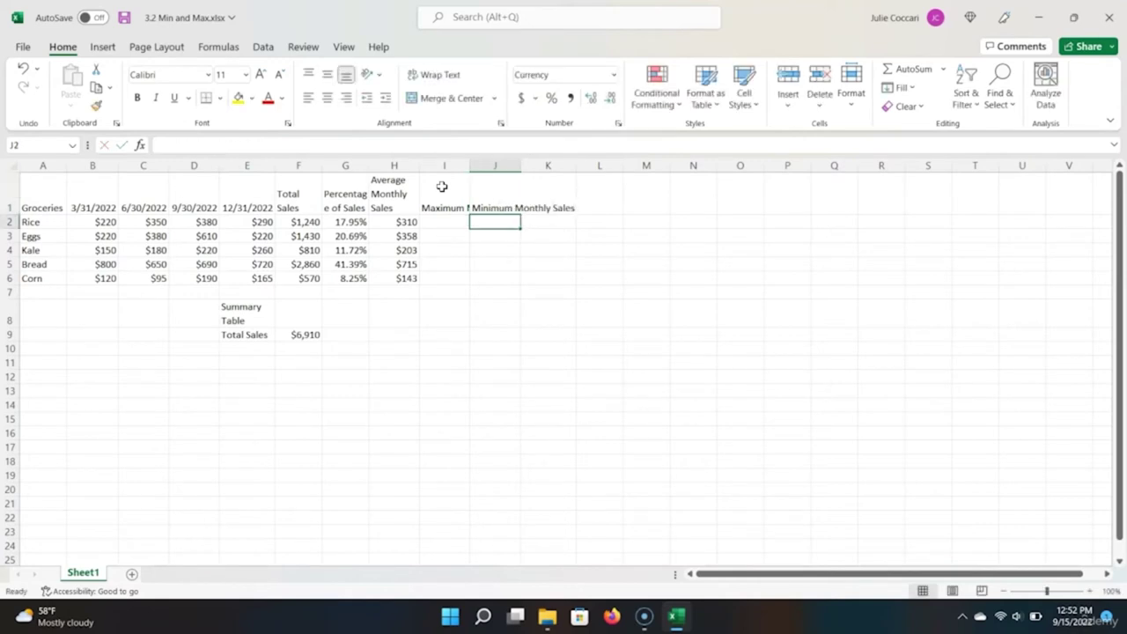
# Step: Wrap the text of the two new headings in cells I1 and J1
pyautogui.press('Up')
pyautogui.keyDown('shift'); pyautogui.click(442, 186); pyautogui.keyUp('shift')
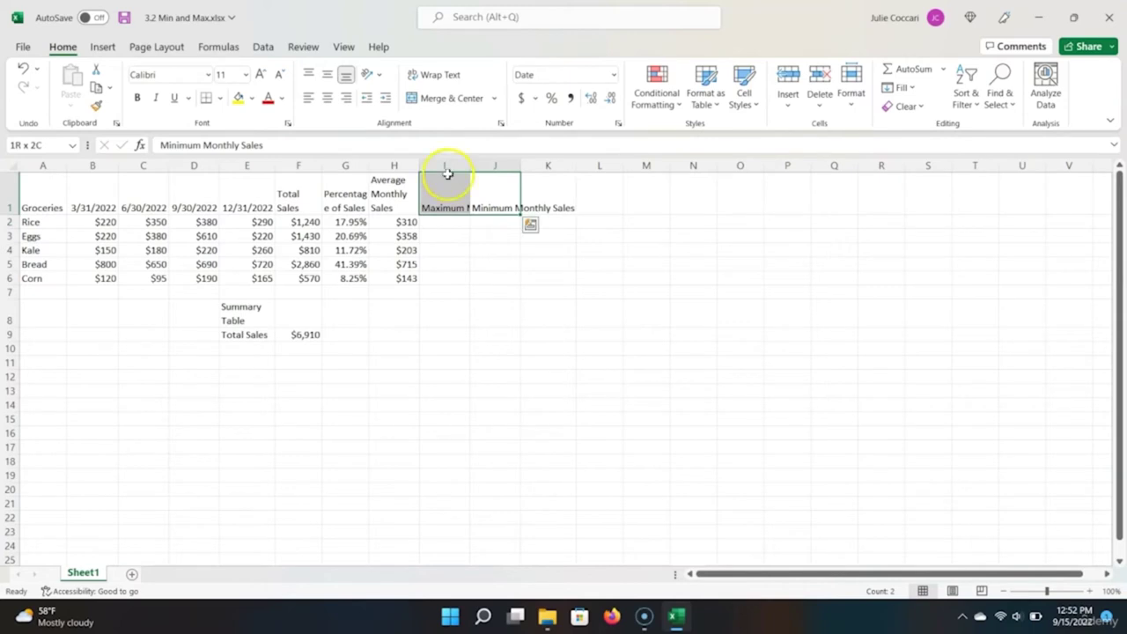
pyautogui.click(445, 75)
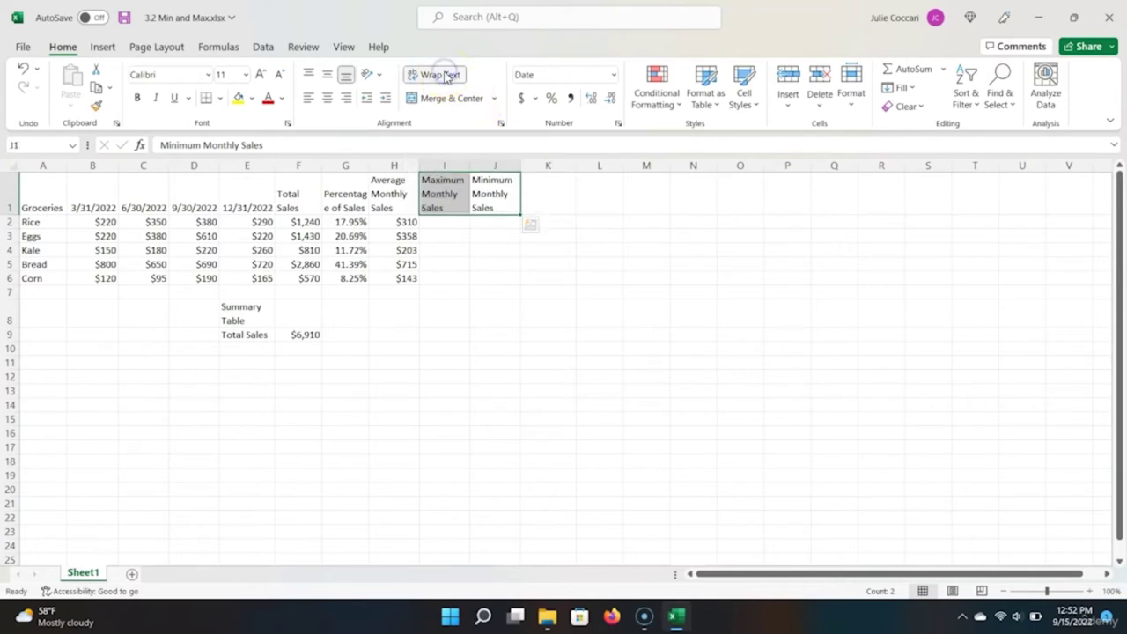
# Step: Enter =MAX(B2:E2) in cell I2 for Rice's maximum monthly sales
pyautogui.click(445, 224)
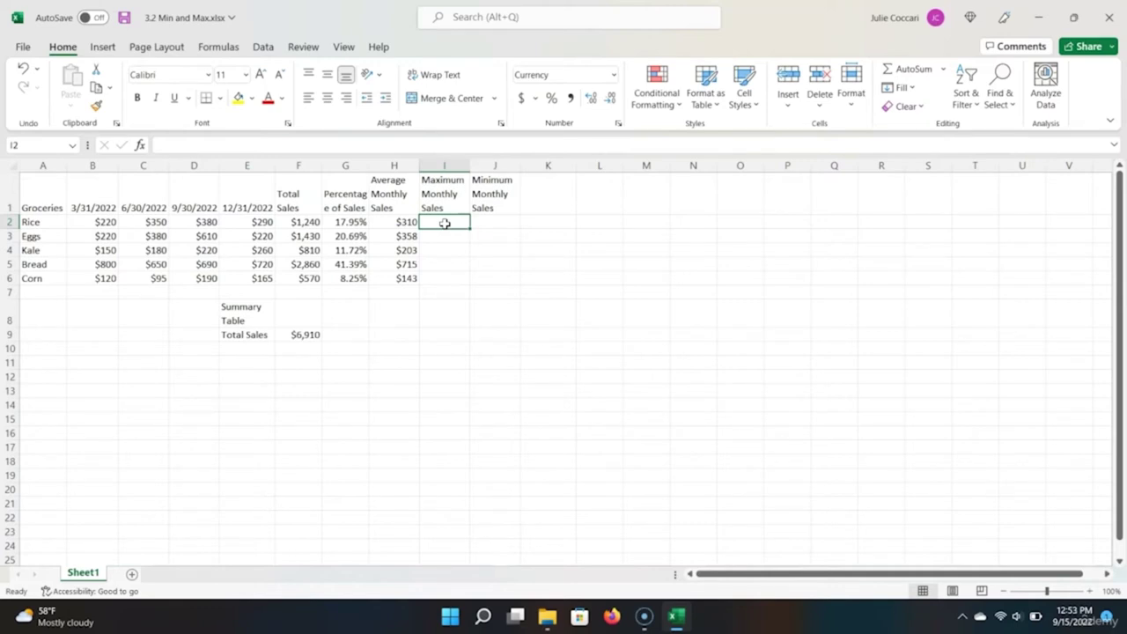
pyautogui.write('=max')
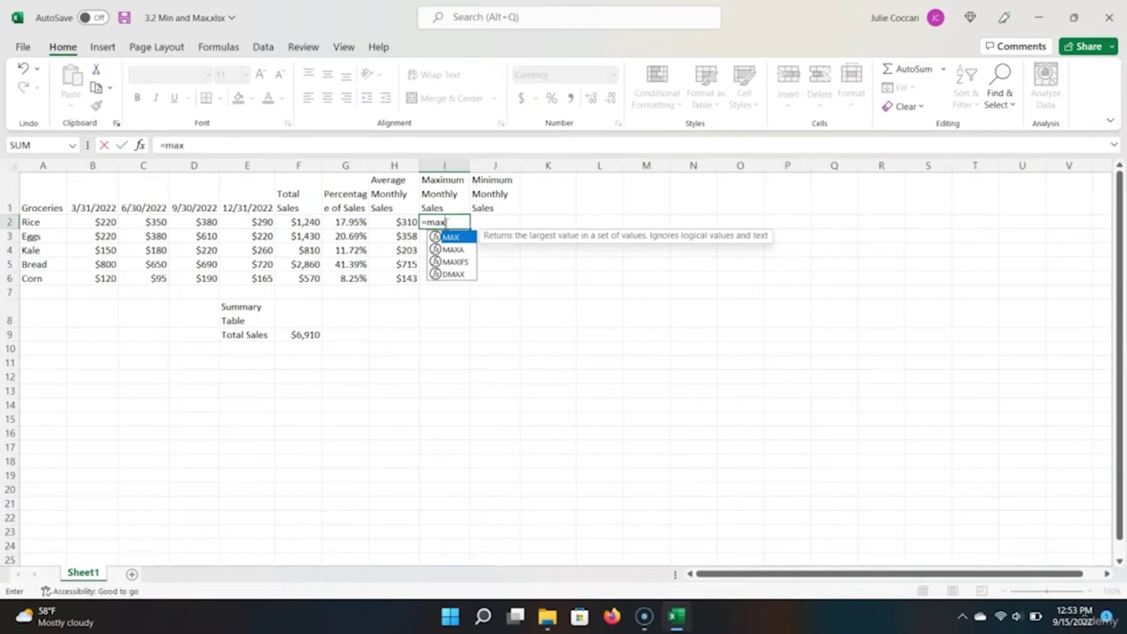
pyautogui.press('Tab')
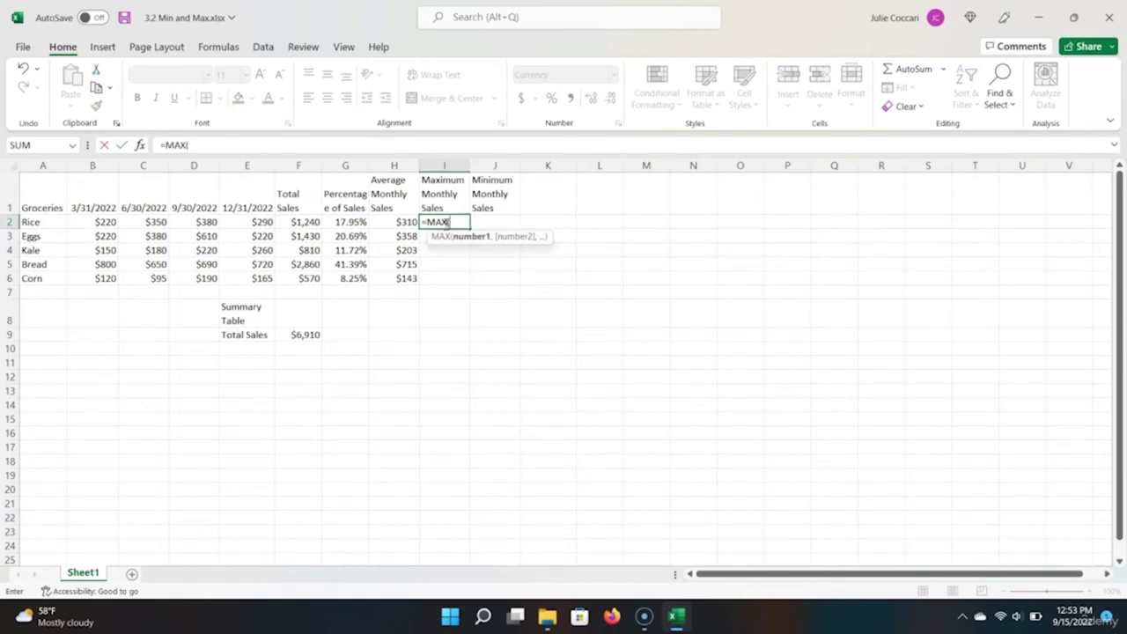
pyautogui.click(298, 222)
pyautogui.moveTo(255, 222); pyautogui.dragTo(65, 231)
pyautogui.write(')')
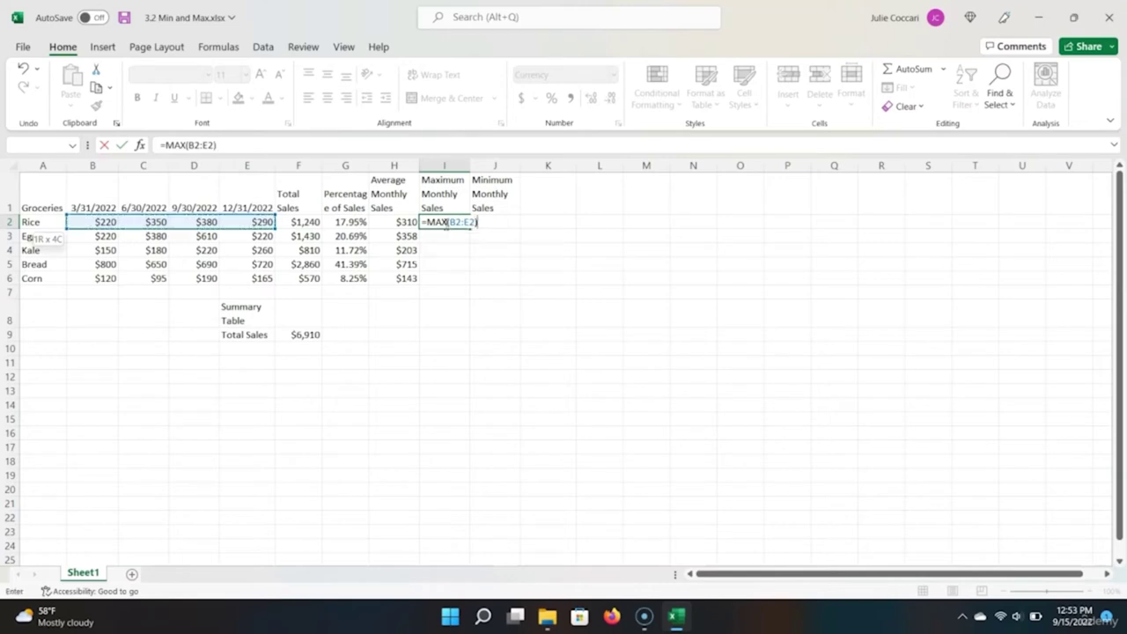
pyautogui.press('Return')
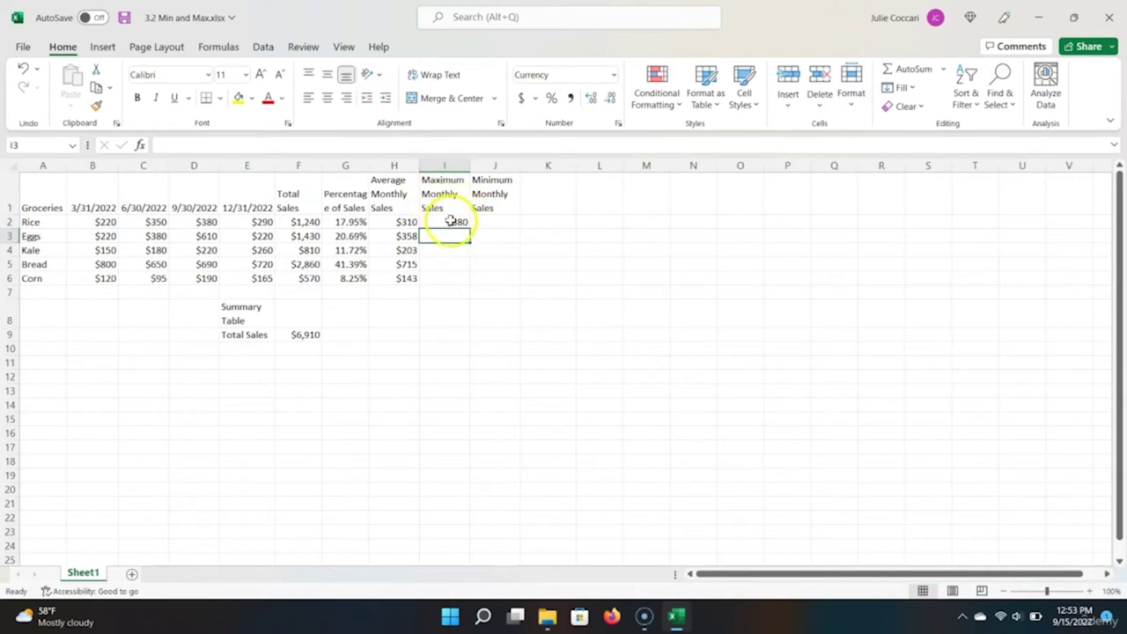
# Step: Enter =MIN(B2:E2) in cell J2 for Rice's minimum monthly sales
pyautogui.press('Up')
pyautogui.press('Right')
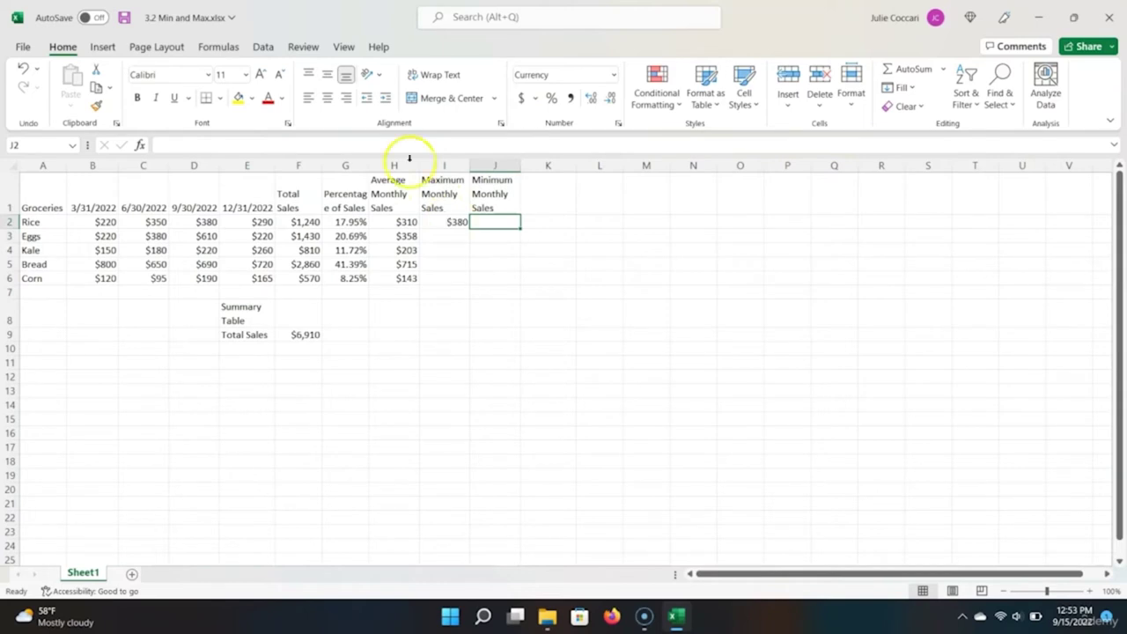
pyautogui.write('=min')
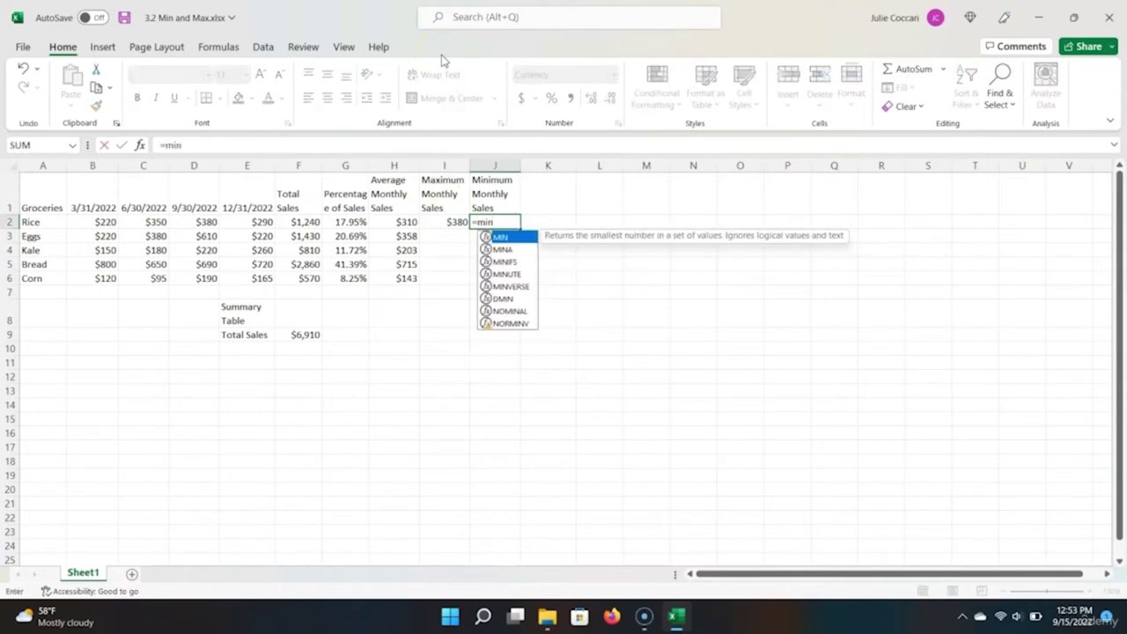
pyautogui.press('Tab')
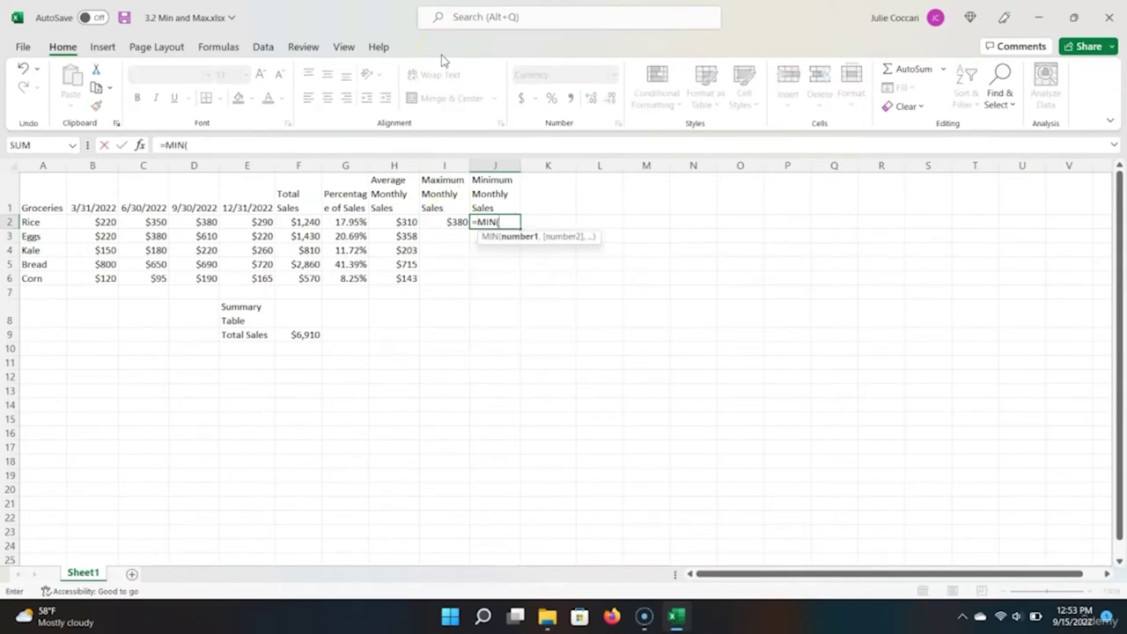
pyautogui.press('Left')
pyautogui.press('Left')
pyautogui.press('Left')
pyautogui.press('Left')
pyautogui.press('Left')
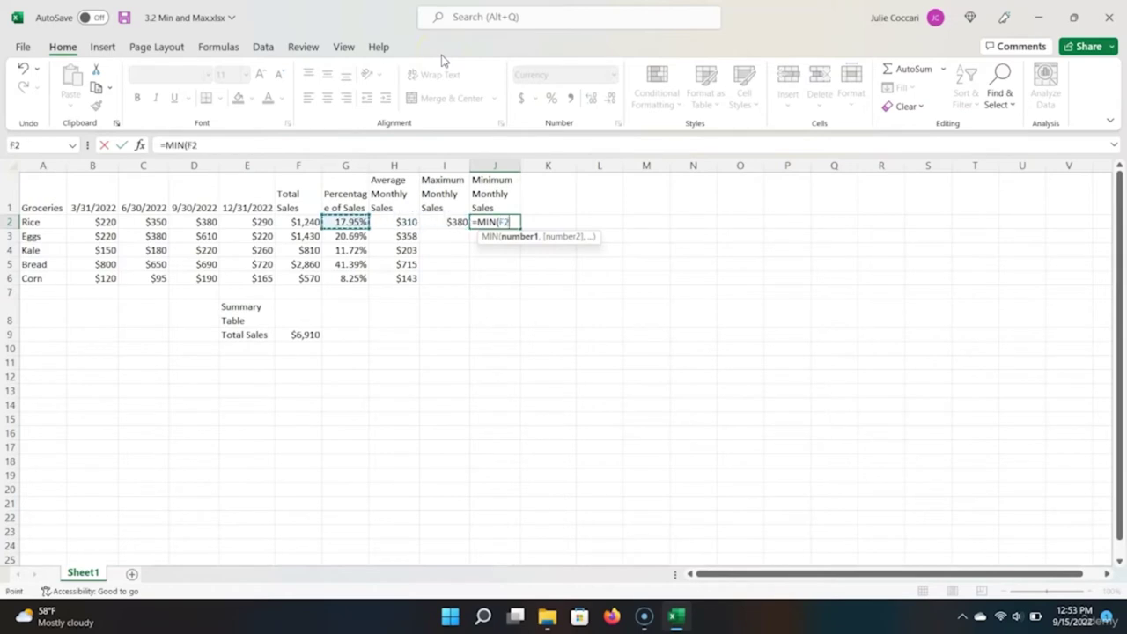
pyautogui.hotkey('shift', 'Left')
pyautogui.hotkey('shift', 'Left')
pyautogui.hotkey('shift', 'Left')
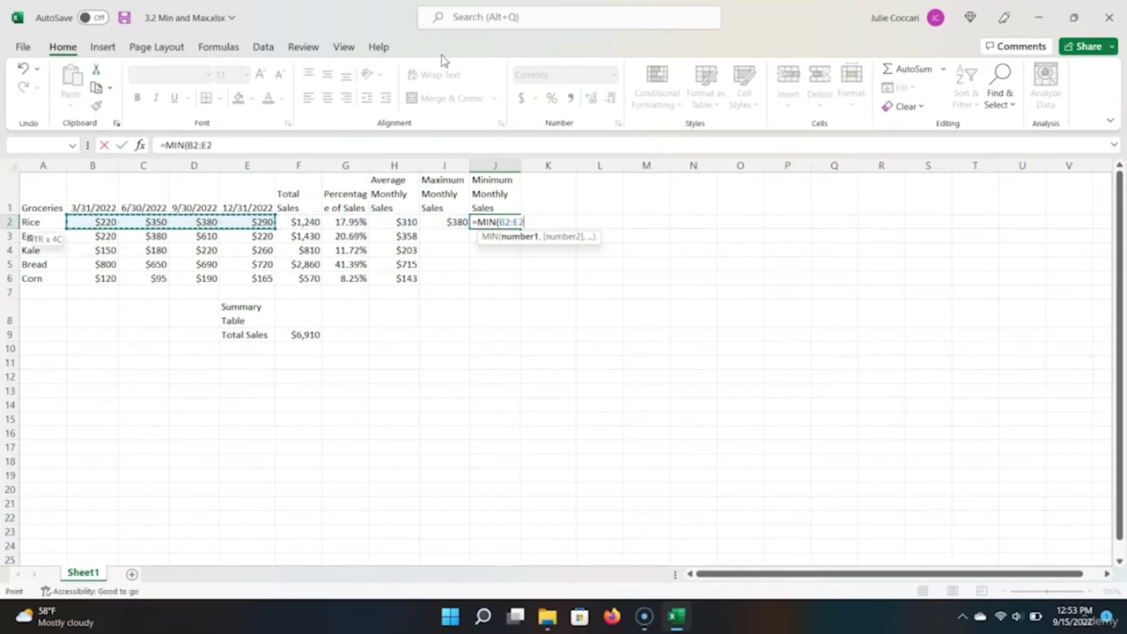
pyautogui.press('Return')
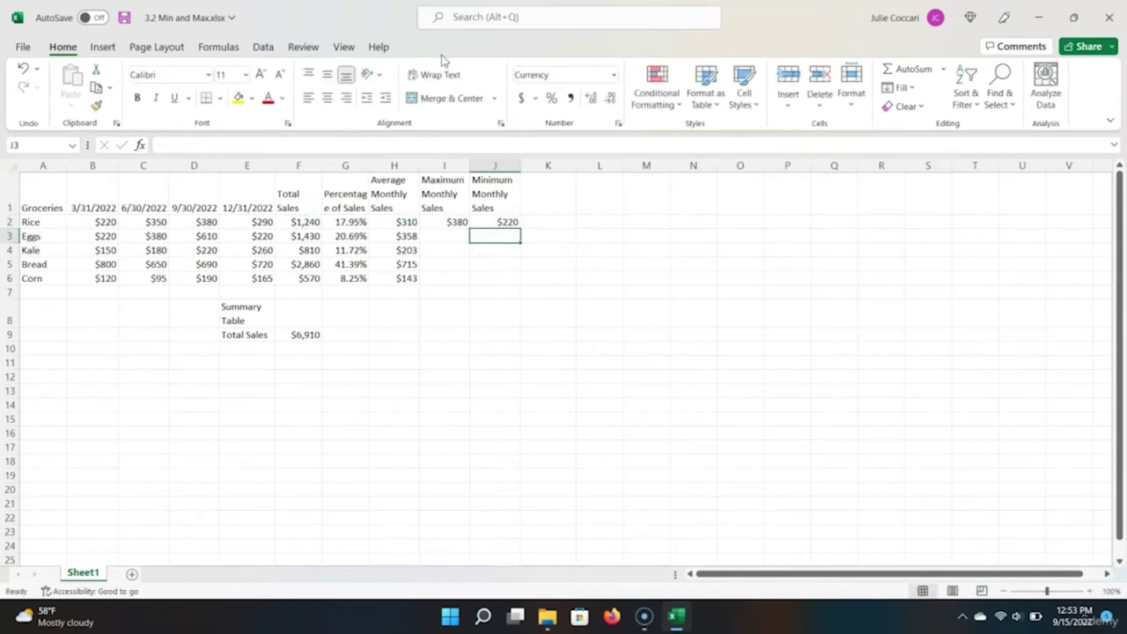
# Step: Fill the MAX and MIN formulas from I2:J2 down through row 6 and check the Bread formula in J5
pyautogui.press('Up')
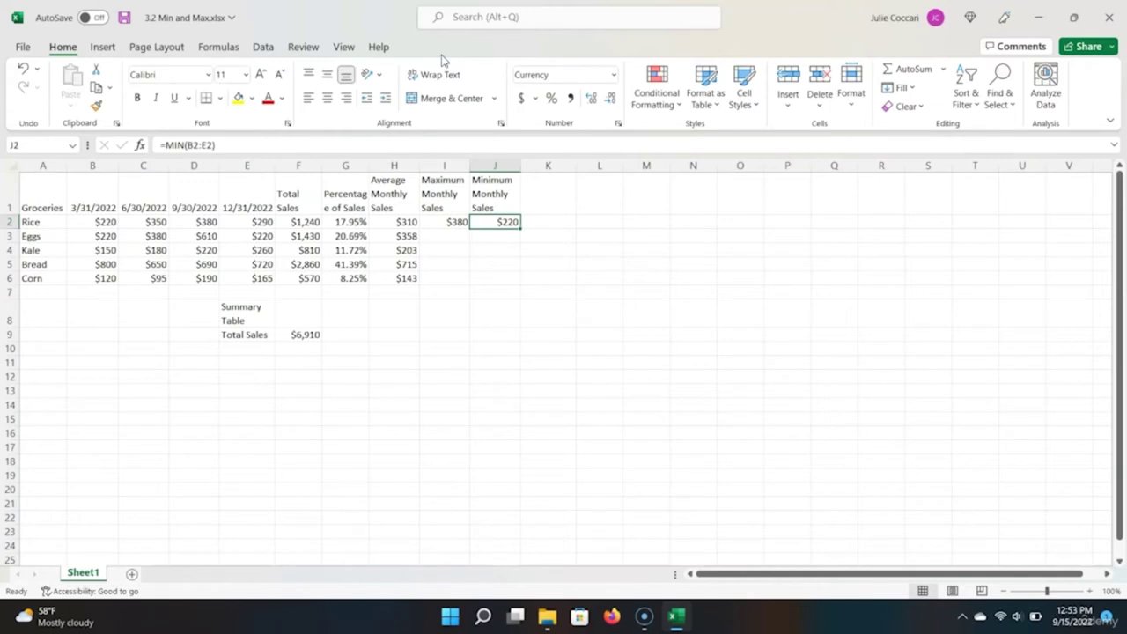
pyautogui.hotkey('shift', 'Left')
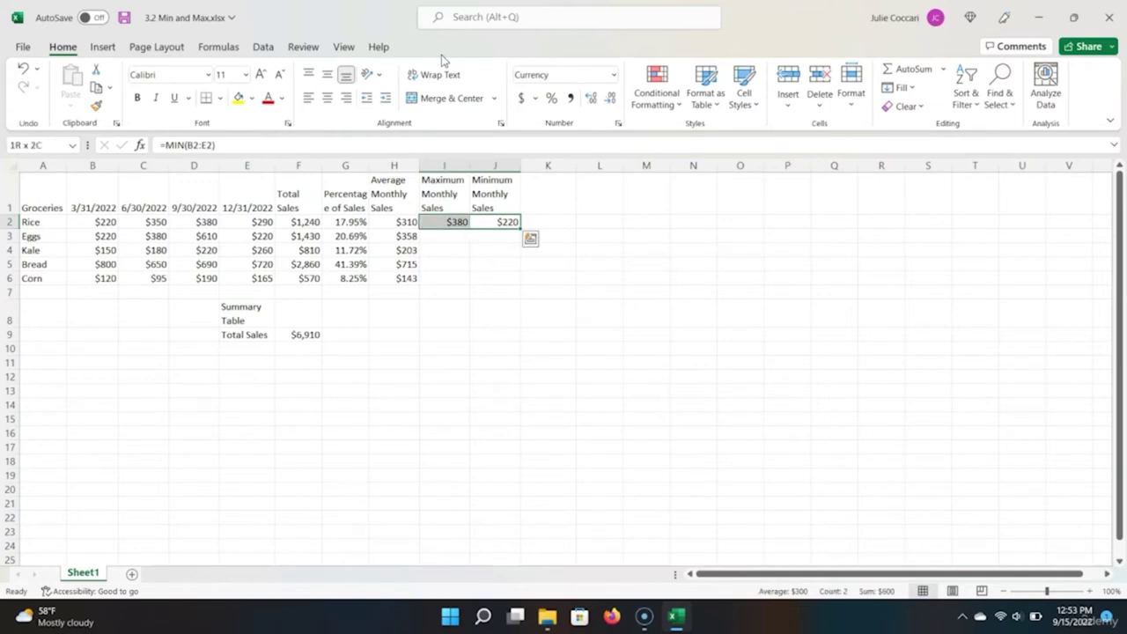
pyautogui.press('Left')
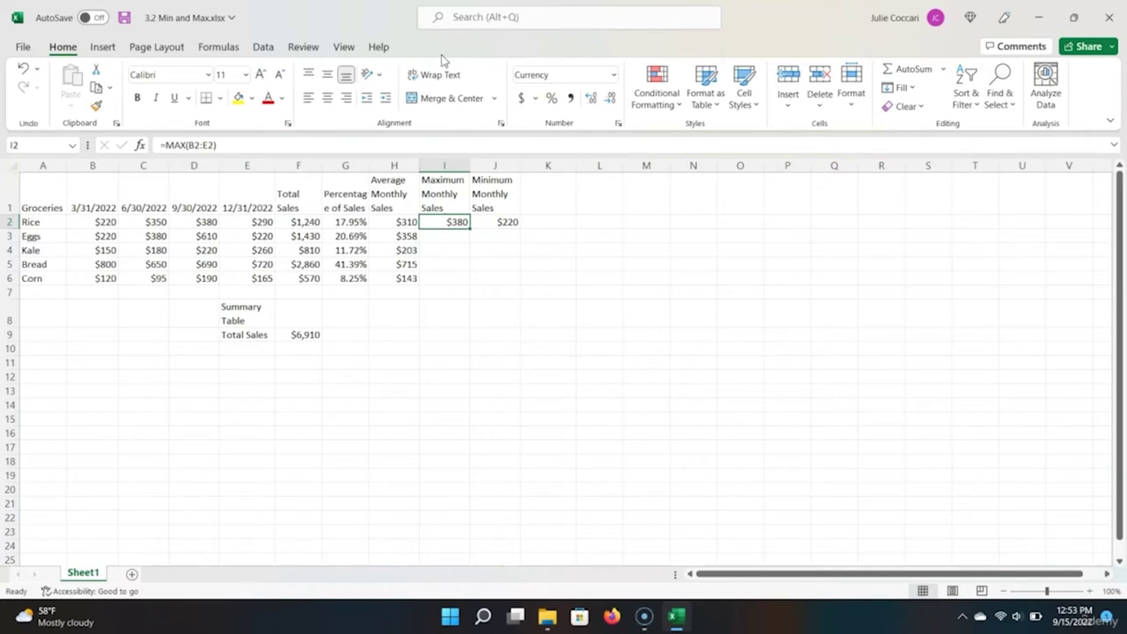
pyautogui.hotkey('shift', 'Right')
pyautogui.moveTo(519, 225); pyautogui.dragTo(520, 289)
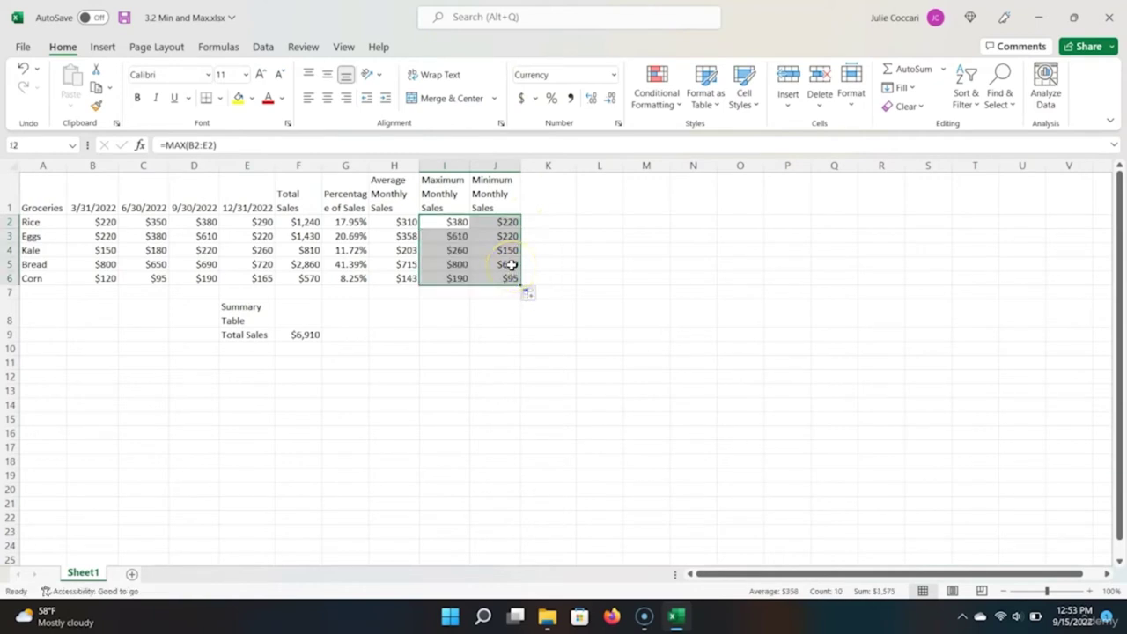
pyautogui.click(512, 264)
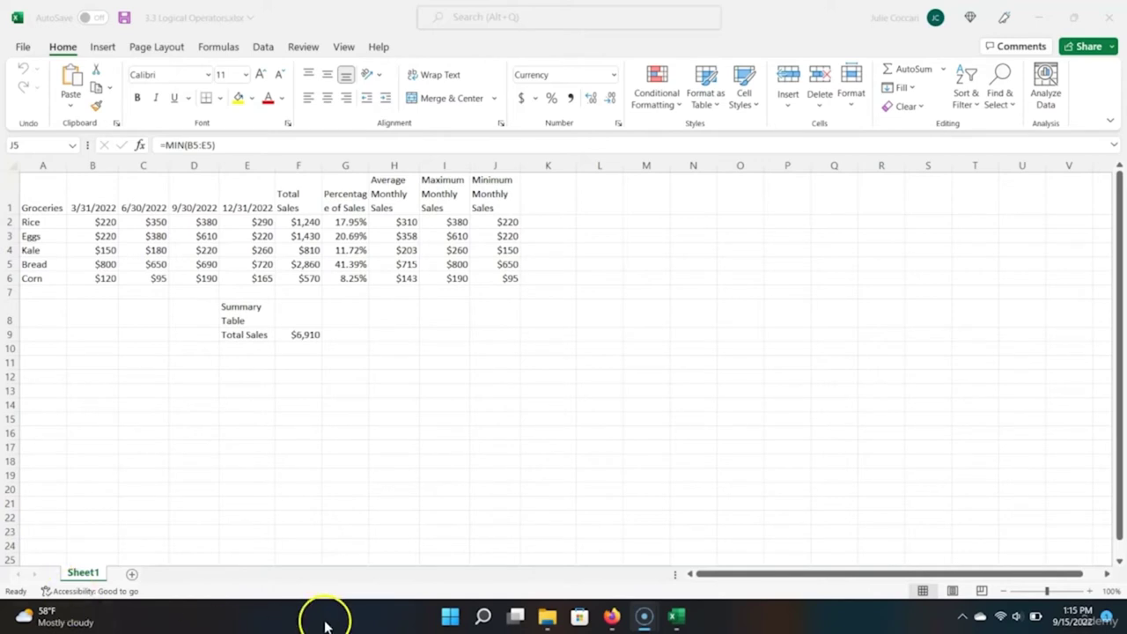
# Step: Switch to Firefox to read the comparison operators table on the Microsoft support page, and return to the Excel workbook
pyautogui.click(614, 618)
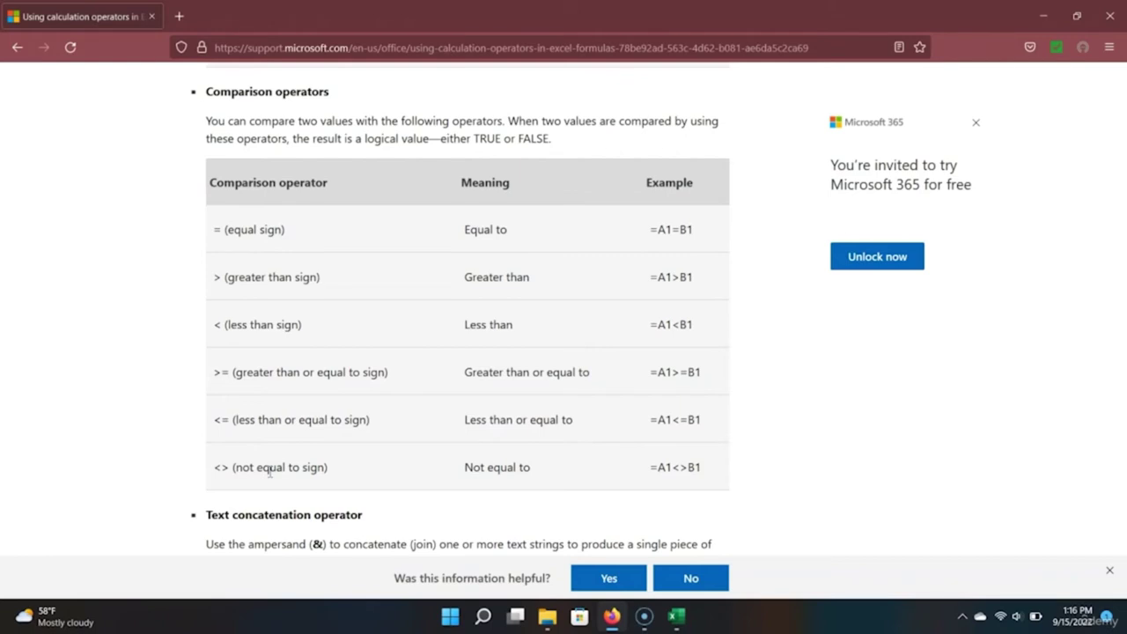
pyautogui.hotkey('alt', 'Tab')
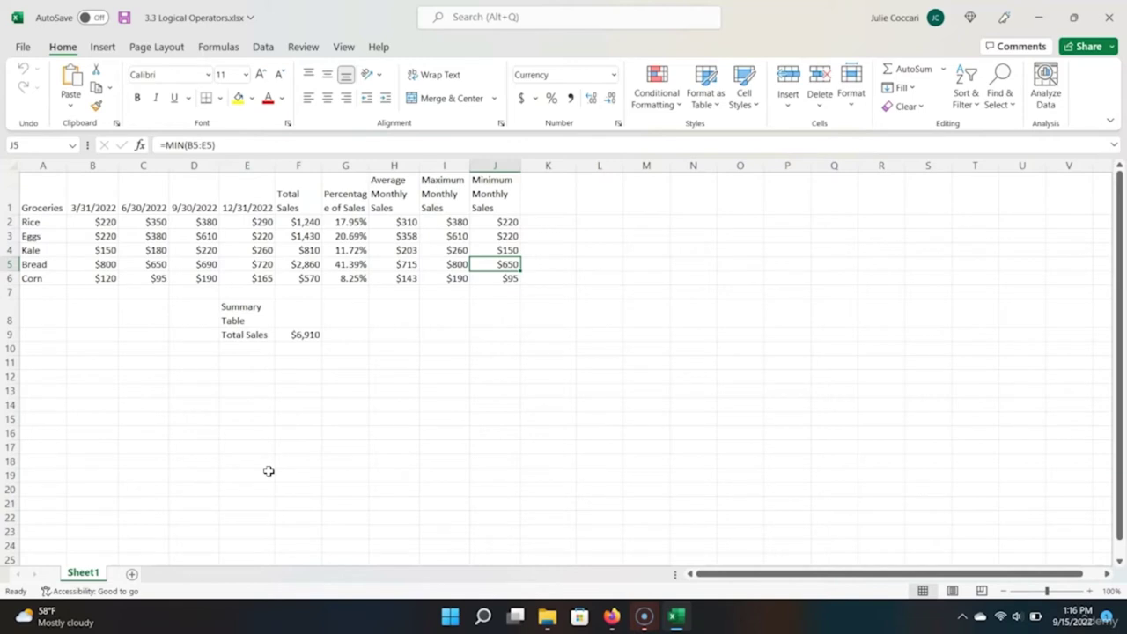
# Step: Enter the heading Bestseller? in cell K1
pyautogui.click(568, 195)
pyautogui.write('Be')
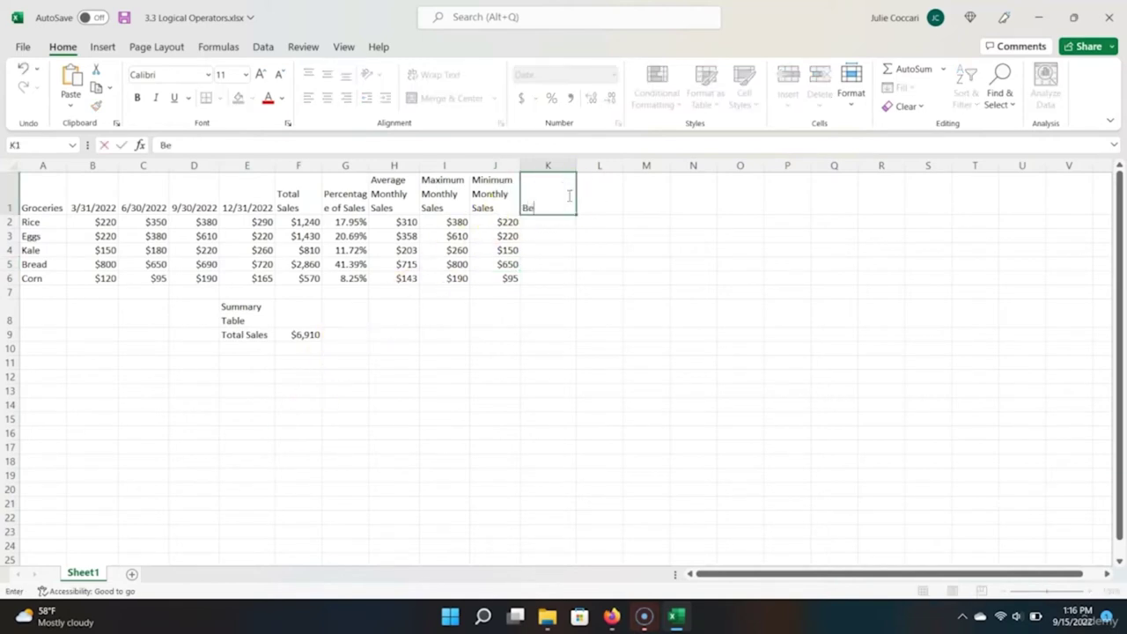
pyautogui.write('stseller?')
pyautogui.press('Return')
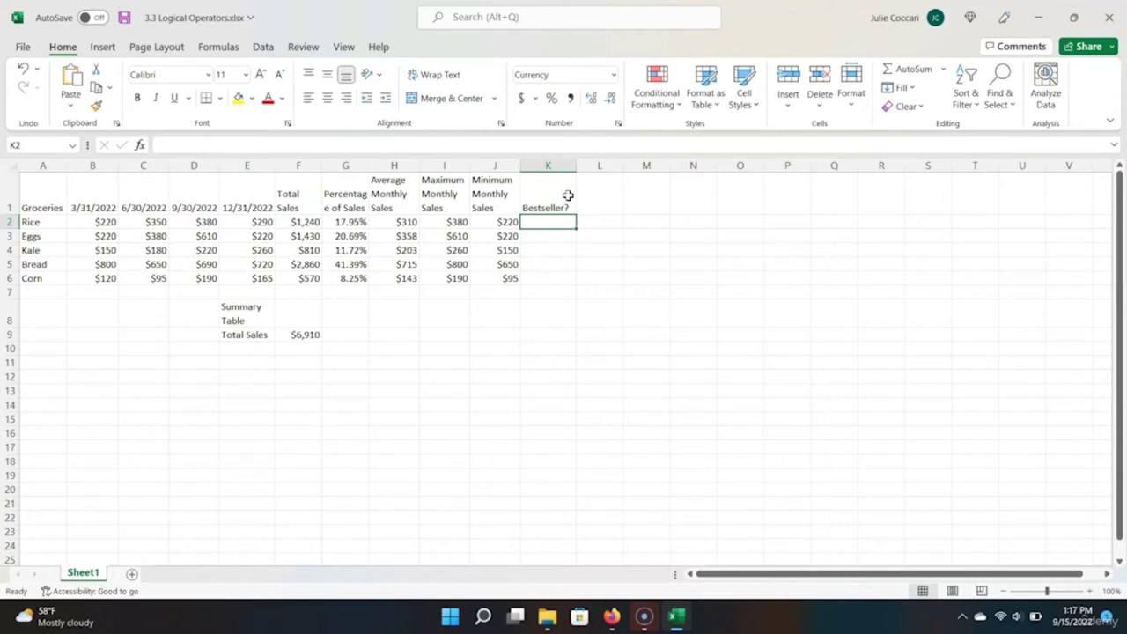
# Step: Enter =H2>350 in cell K2 to test whether Rice's average monthly sales exceed 350
pyautogui.write('=')
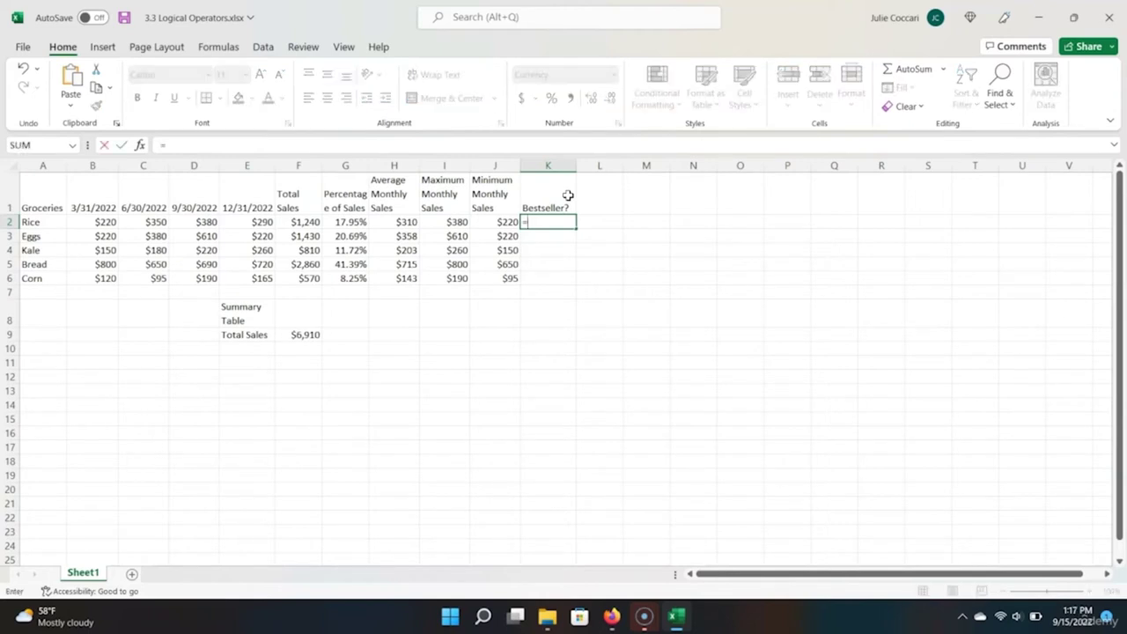
pyautogui.press('Left')
pyautogui.press('Left')
pyautogui.press('Left')
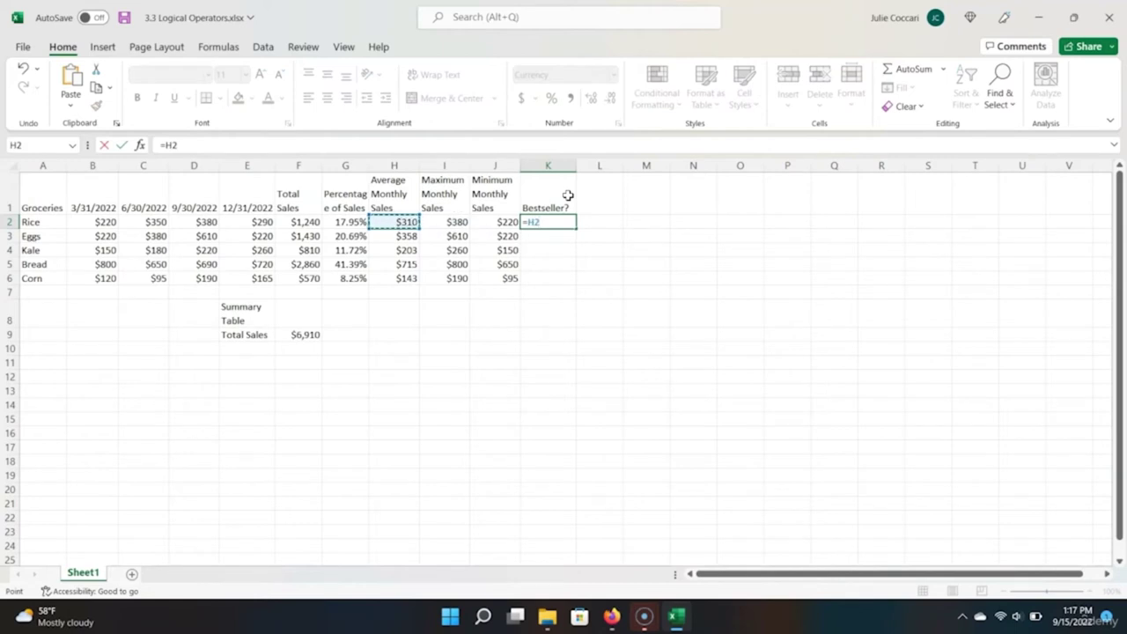
pyautogui.write('>350')
pyautogui.press('Return')
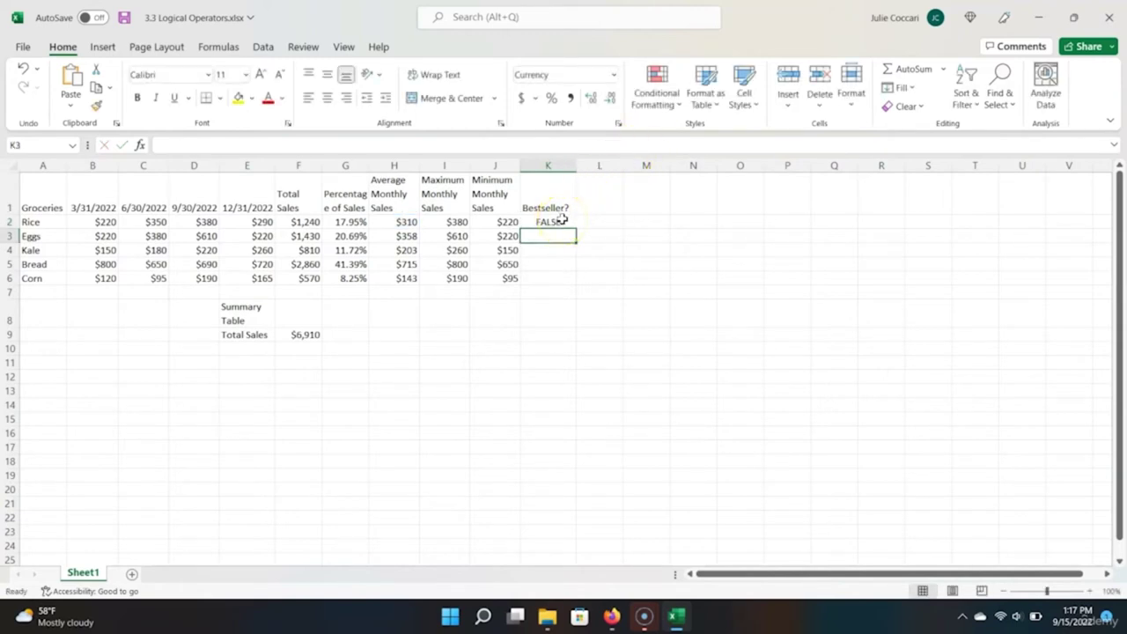
# Step: Fill the comparison formula from K2 down through K6 and check the Eggs and Bread formulas in K3 and K5
pyautogui.click(561, 221)
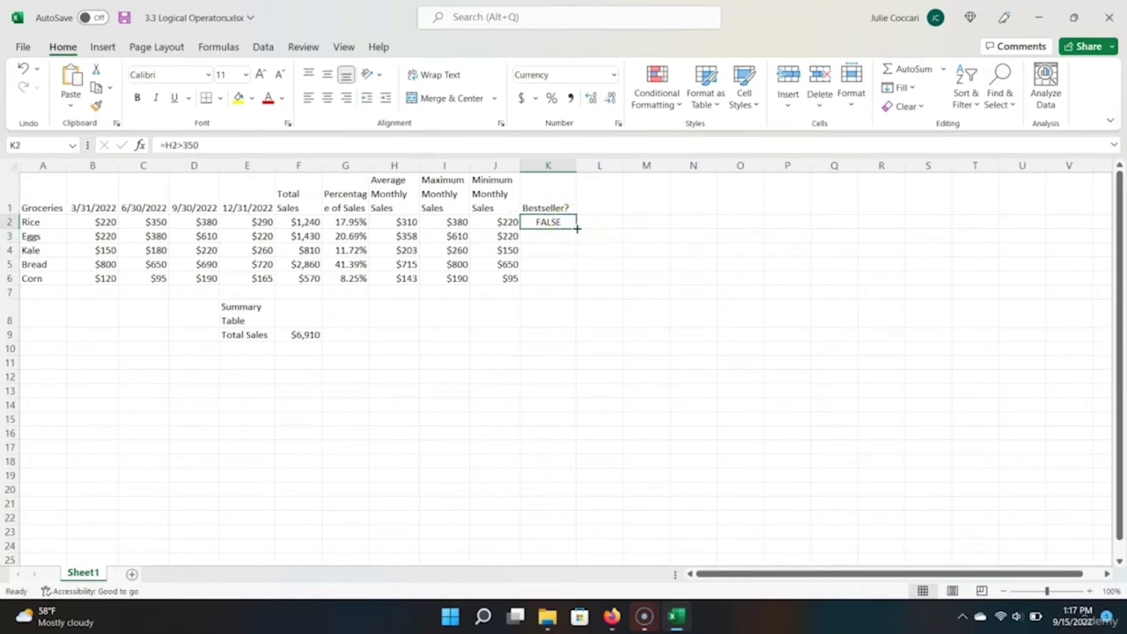
pyautogui.moveTo(577, 228); pyautogui.dragTo(570, 286)
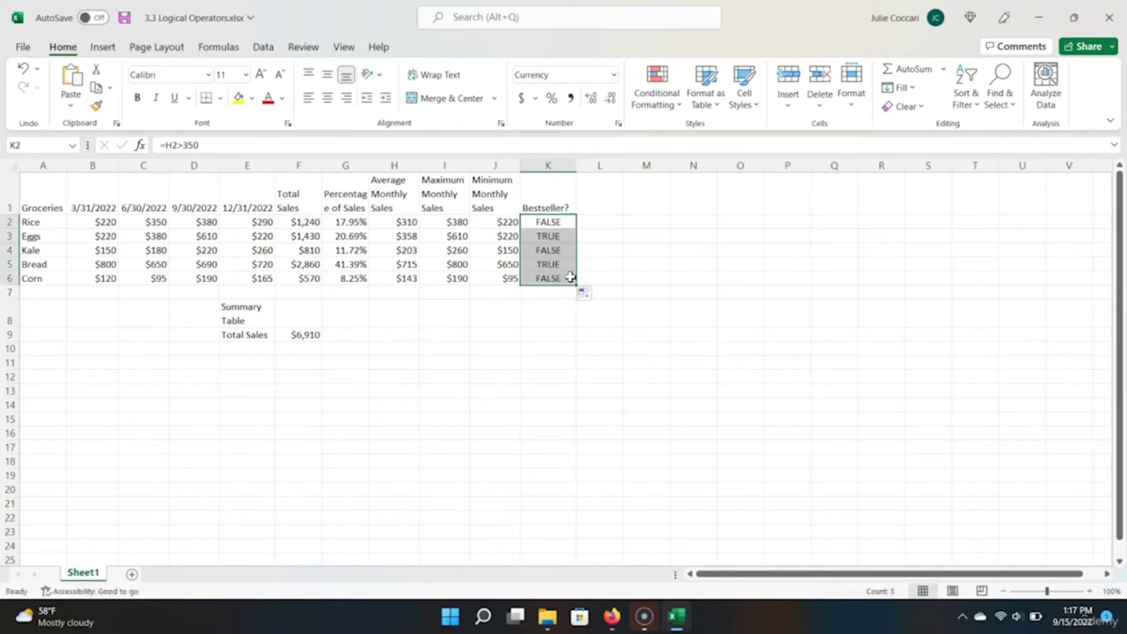
pyautogui.click(558, 237)
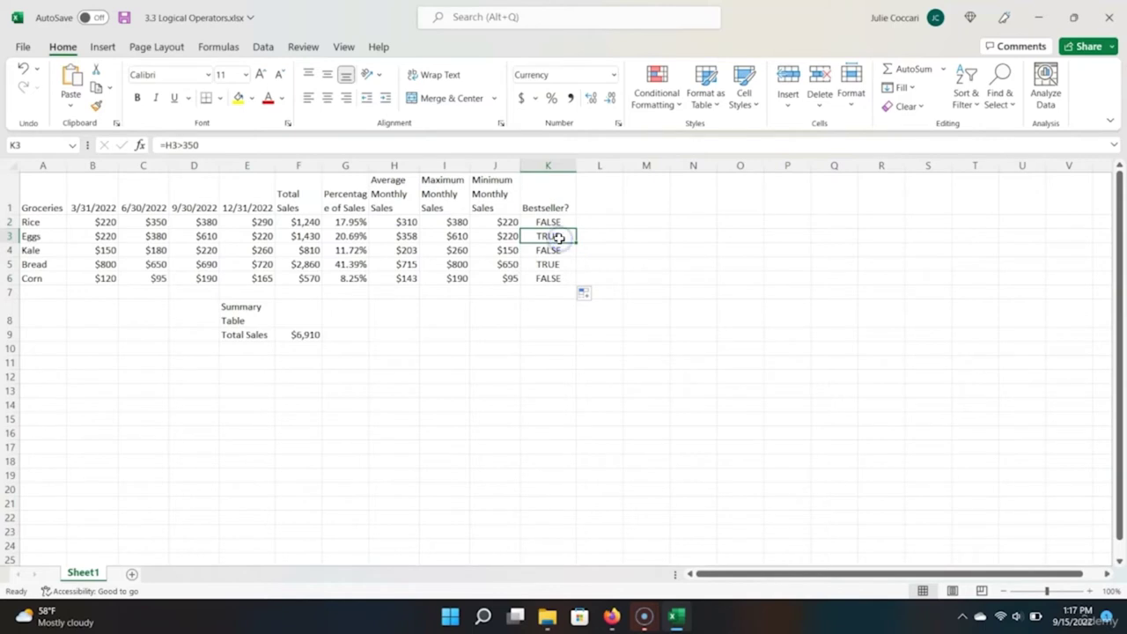
pyautogui.click(552, 264)
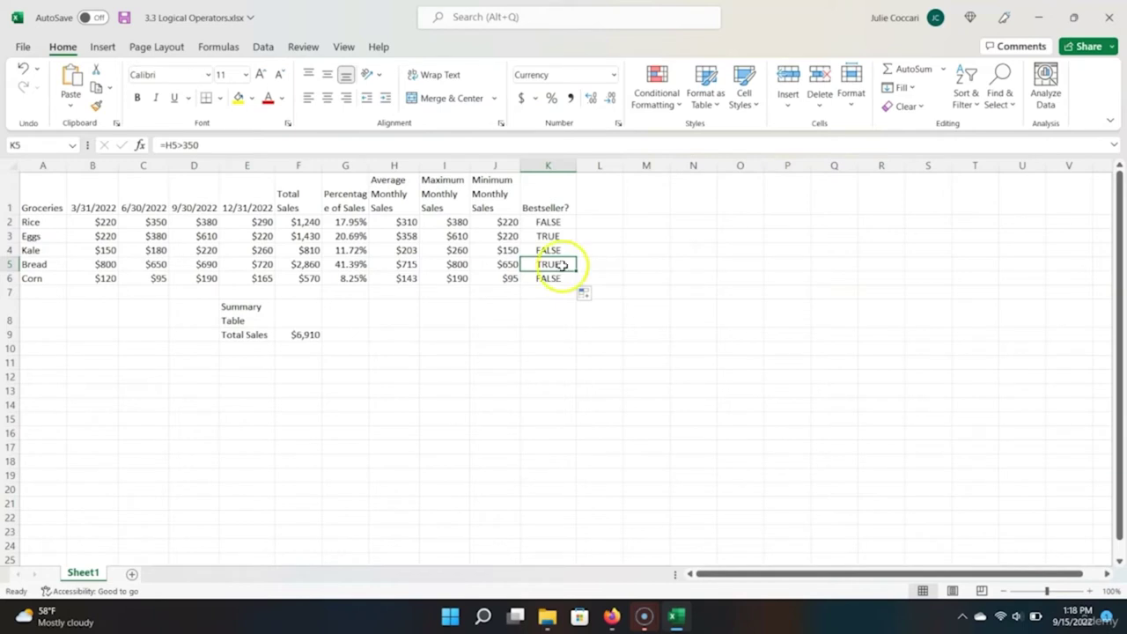
# Step: Enter the heading Sales Category in cell L1
pyautogui.click(597, 201)
pyautogui.write('Sales Category')
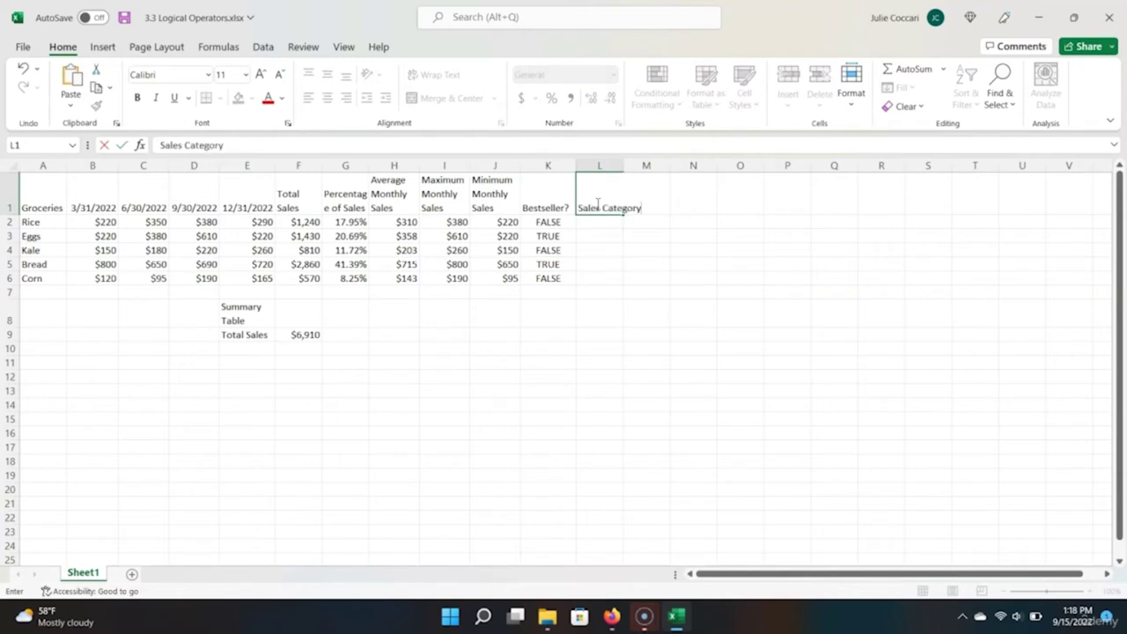
pyautogui.press('Return')
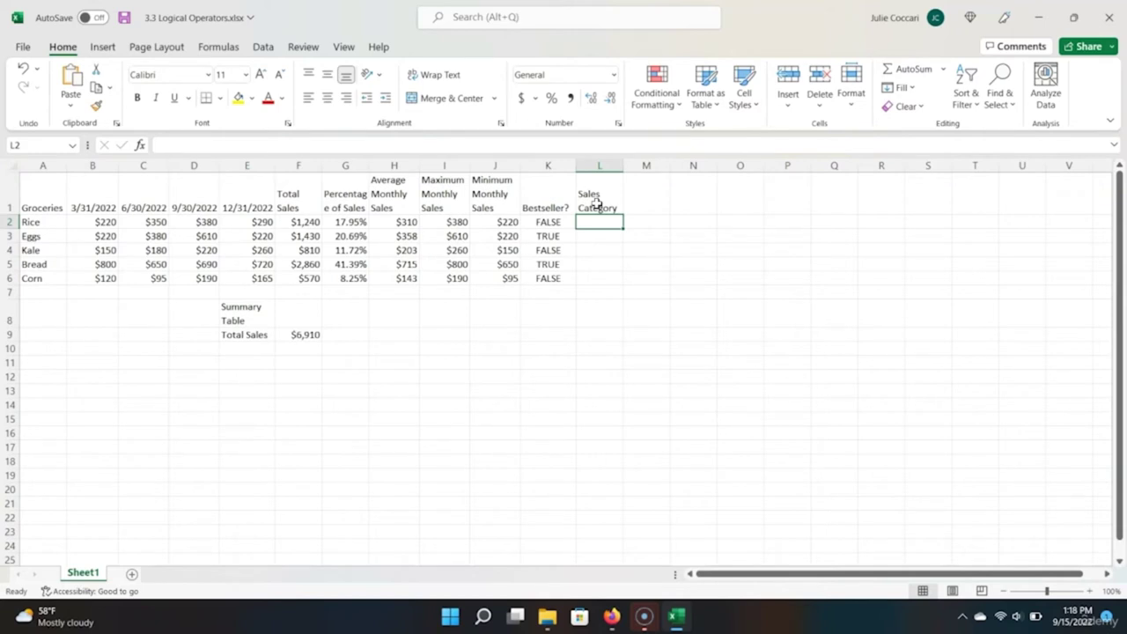
# Step: Enter =IF(K2, "Bestseller", "Secondary") in cell L2 to label Rice by its bestseller result
pyautogui.write('=IF(')
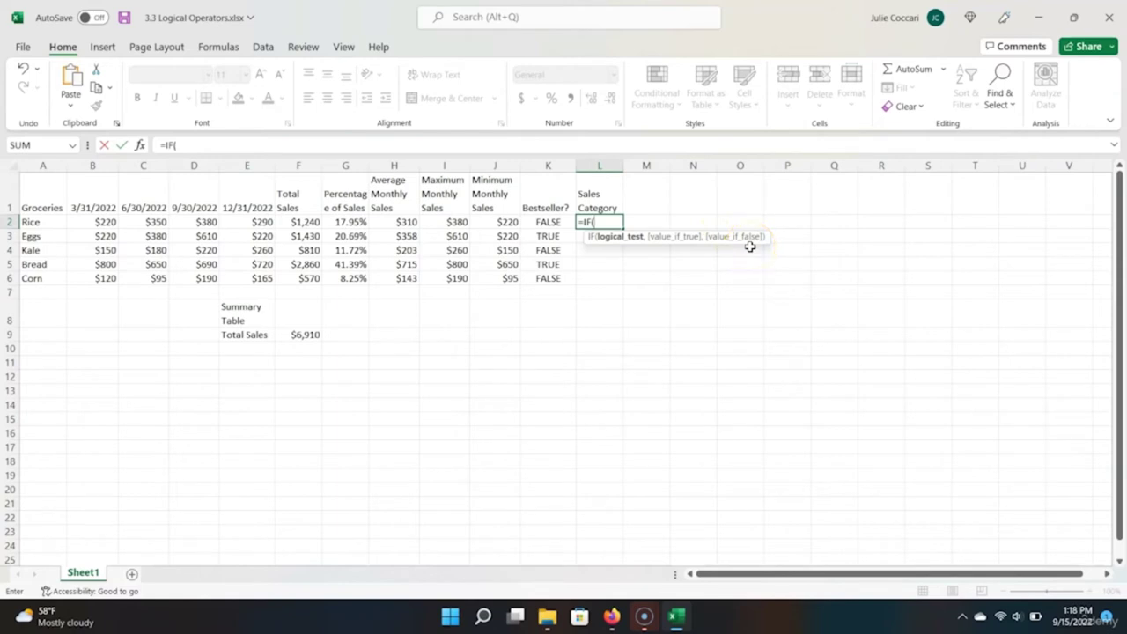
pyautogui.click(564, 222)
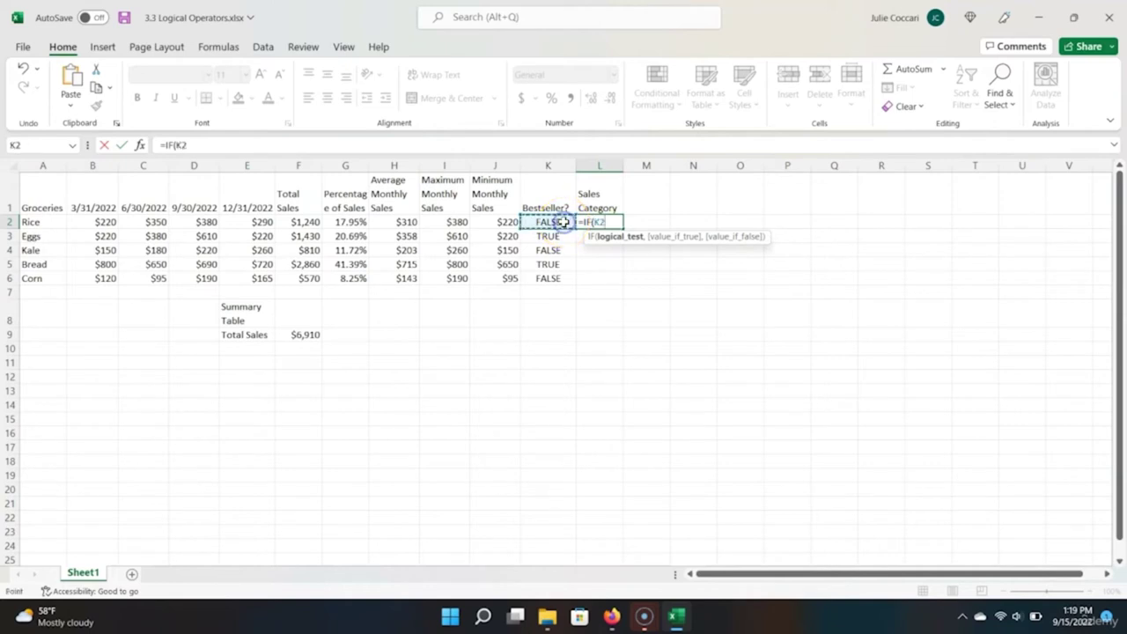
pyautogui.write(',')
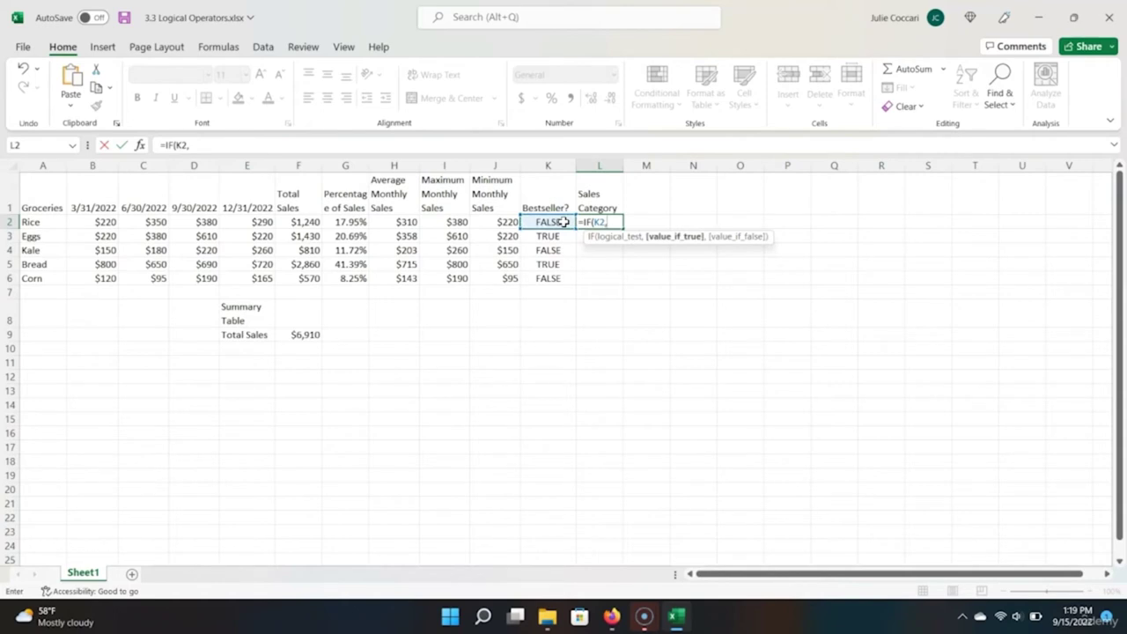
pyautogui.write('"Bestseller", "')
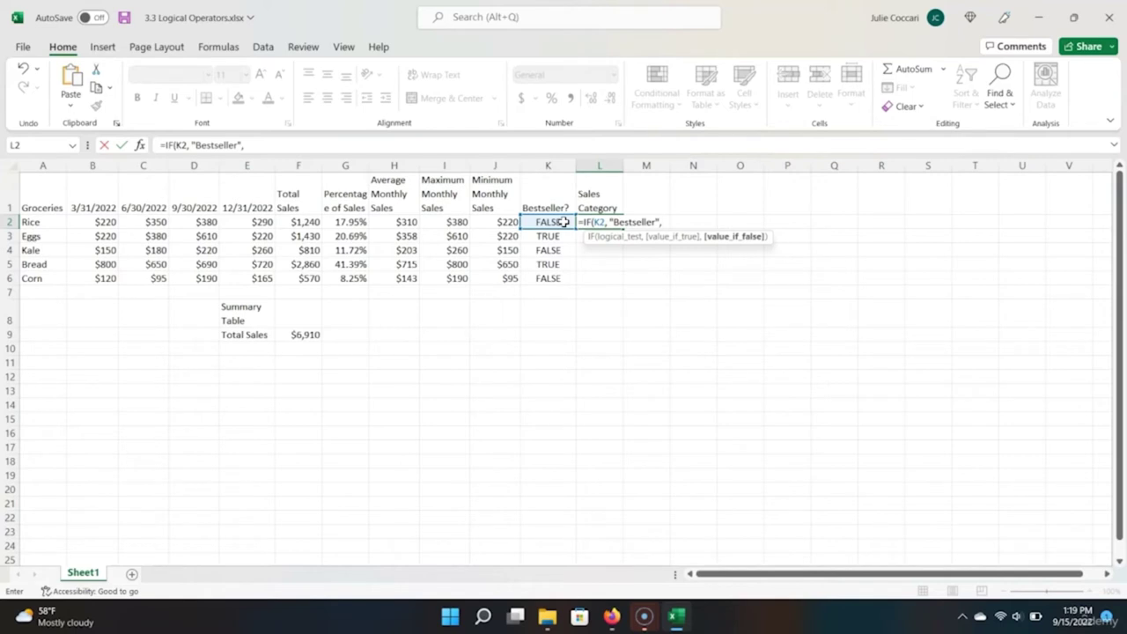
pyautogui.write('Secondary"')
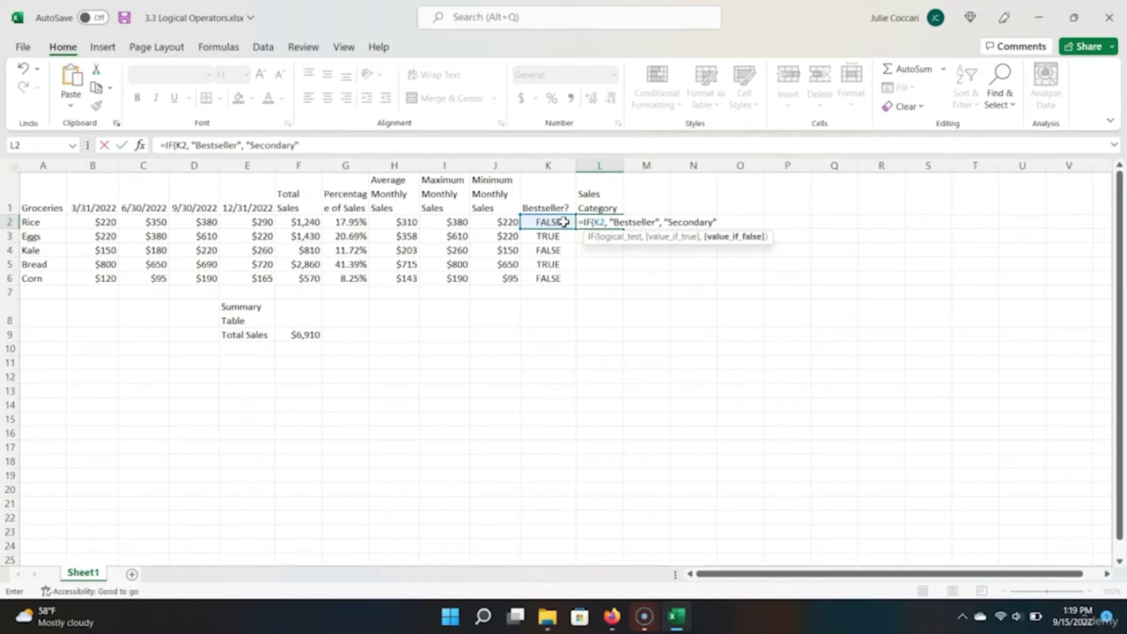
pyautogui.write(')')
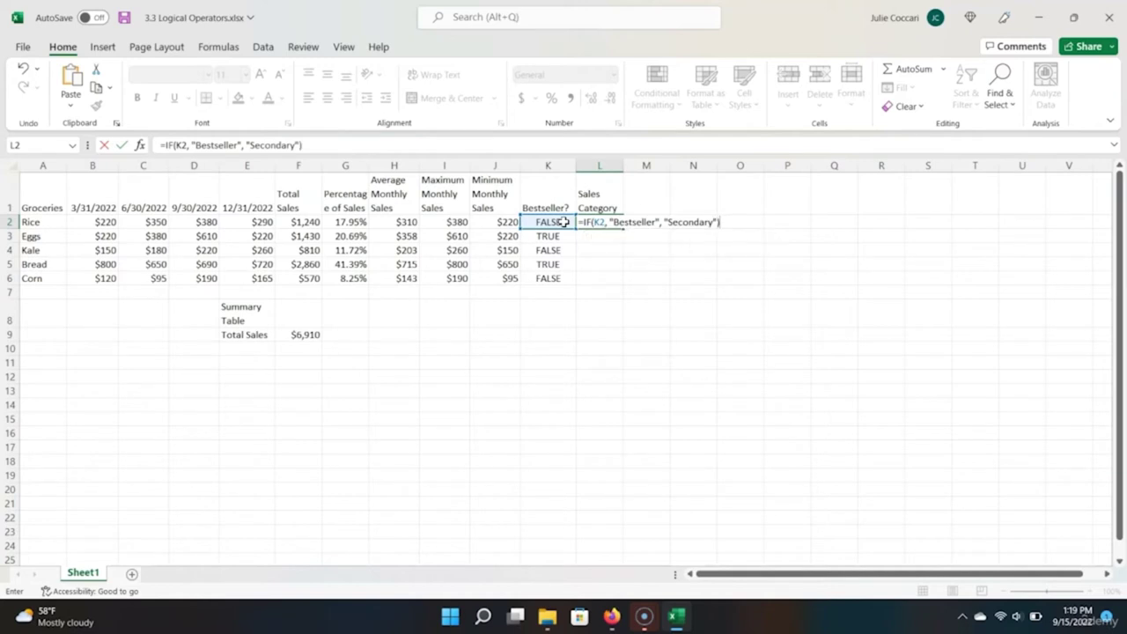
pyautogui.press('Return')
# Step: Fill the IF formula from L2 down through L6 and check the Eggs formulas in L3 and K3
pyautogui.press('Up')
pyautogui.hotkey('ctrl', 'c')
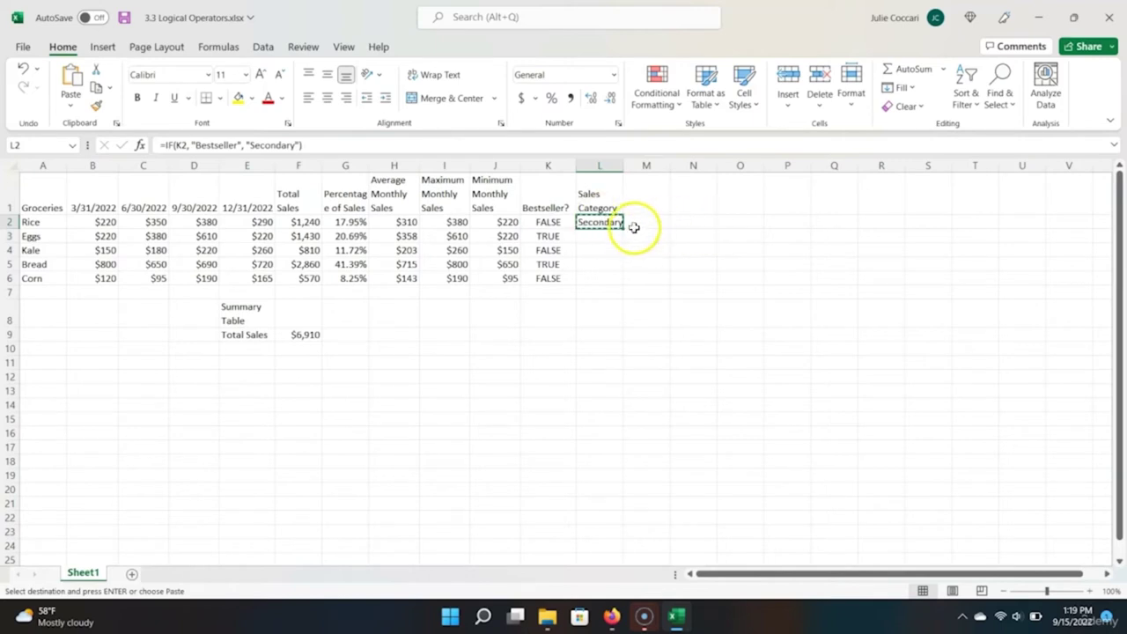
pyautogui.moveTo(622, 228); pyautogui.dragTo(615, 284)
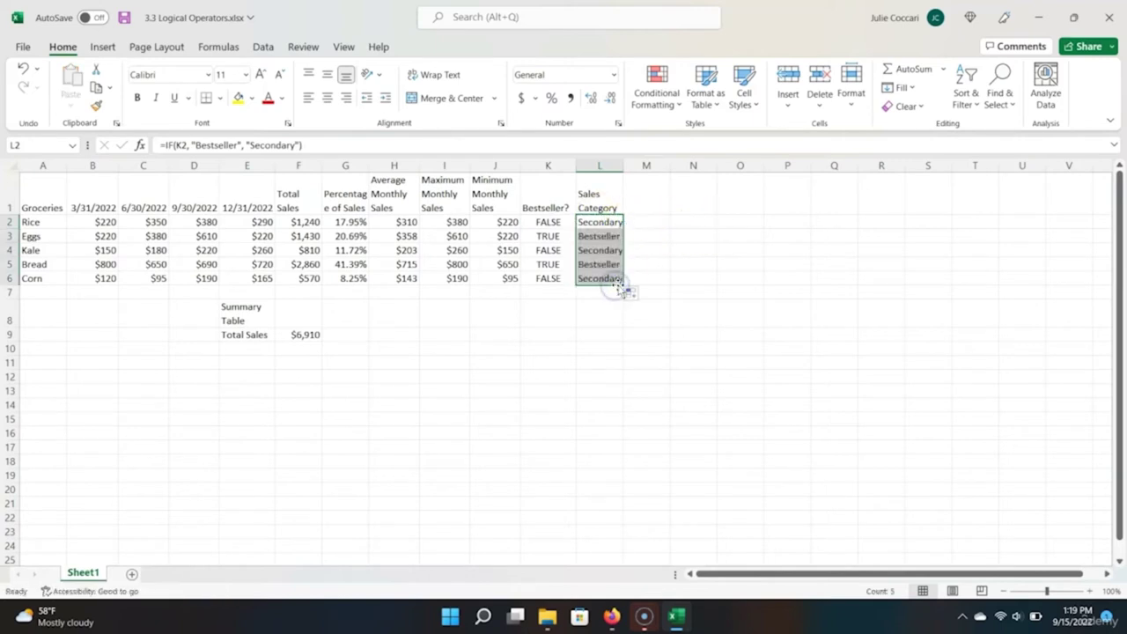
pyautogui.click(606, 235)
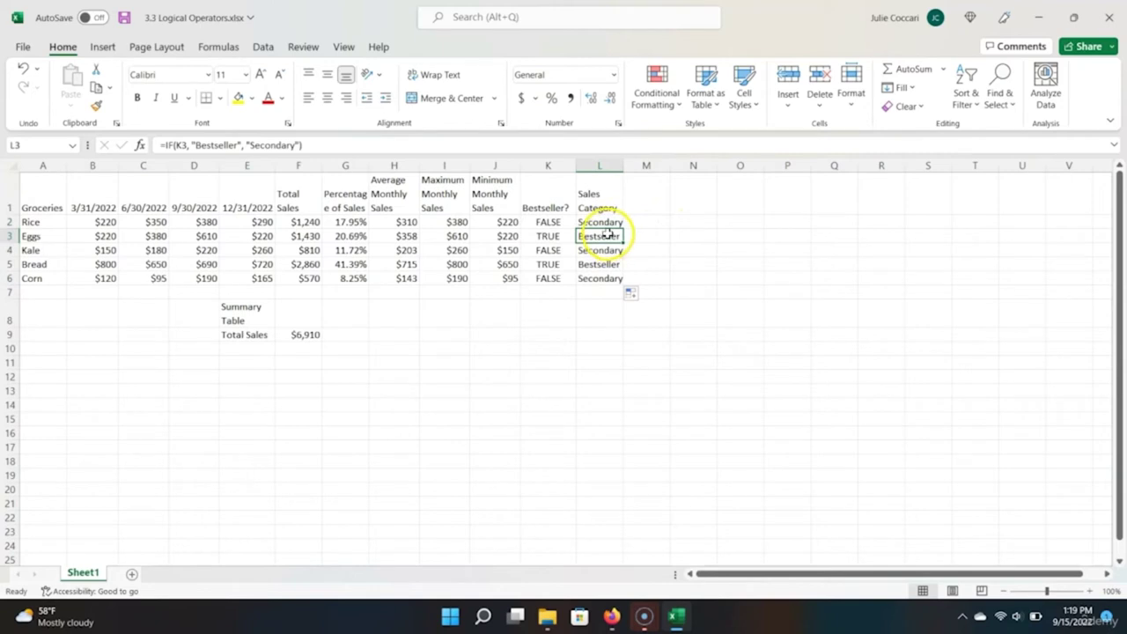
pyautogui.click(568, 236)
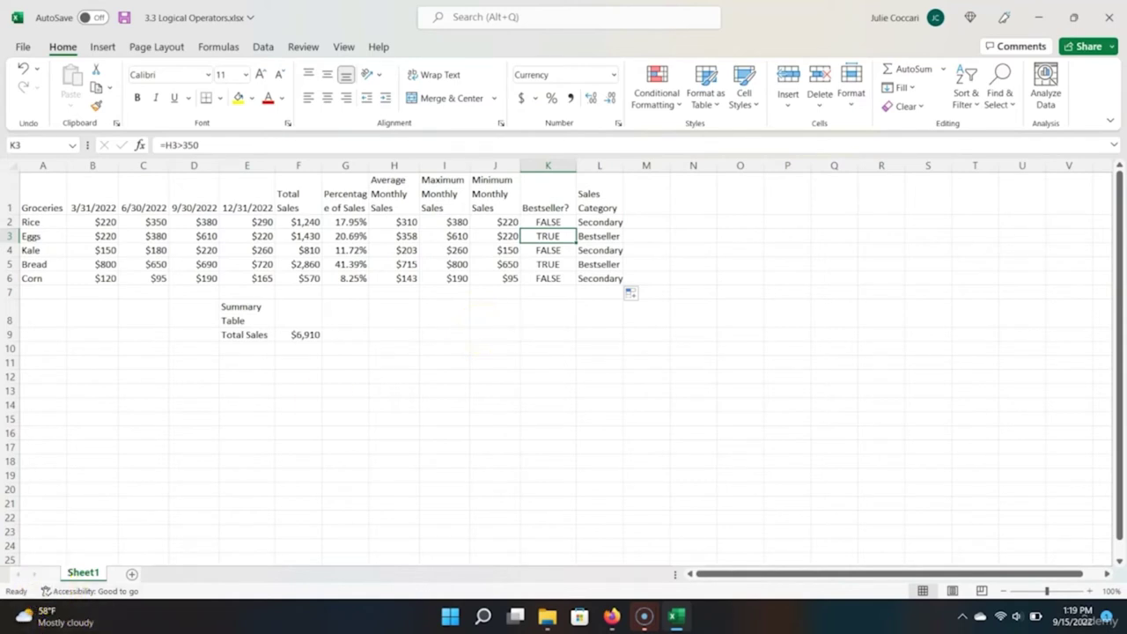
pyautogui.press('super')
pyautogui.press('super')
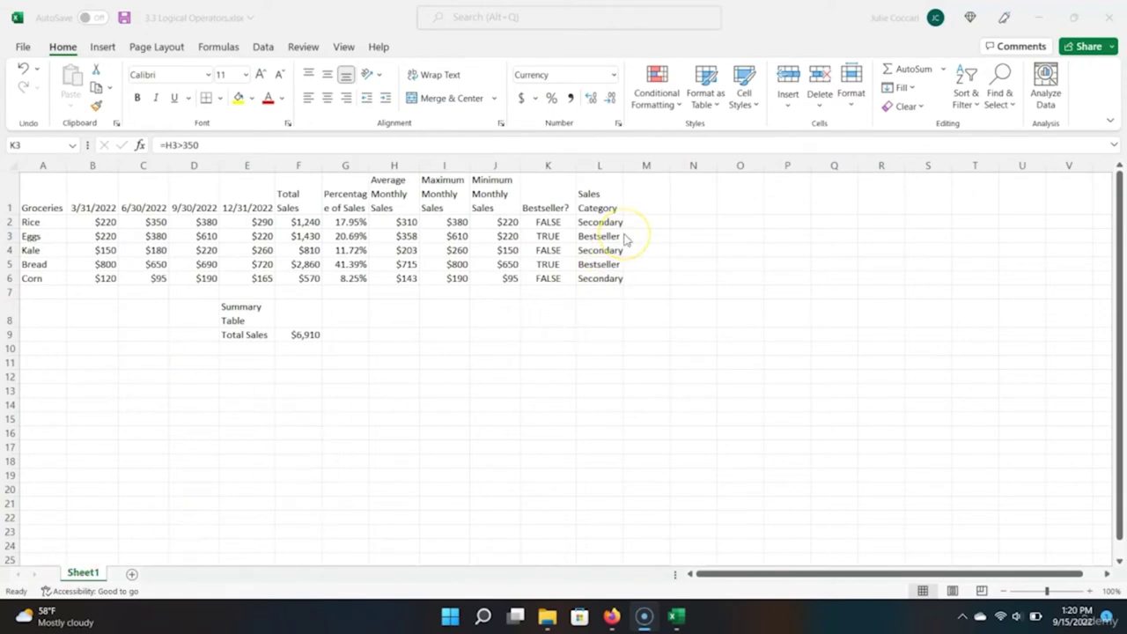
# Step: Start OR and AND functions in cell M2 to read their descriptions, and abandon the entry
pyautogui.click(654, 221)
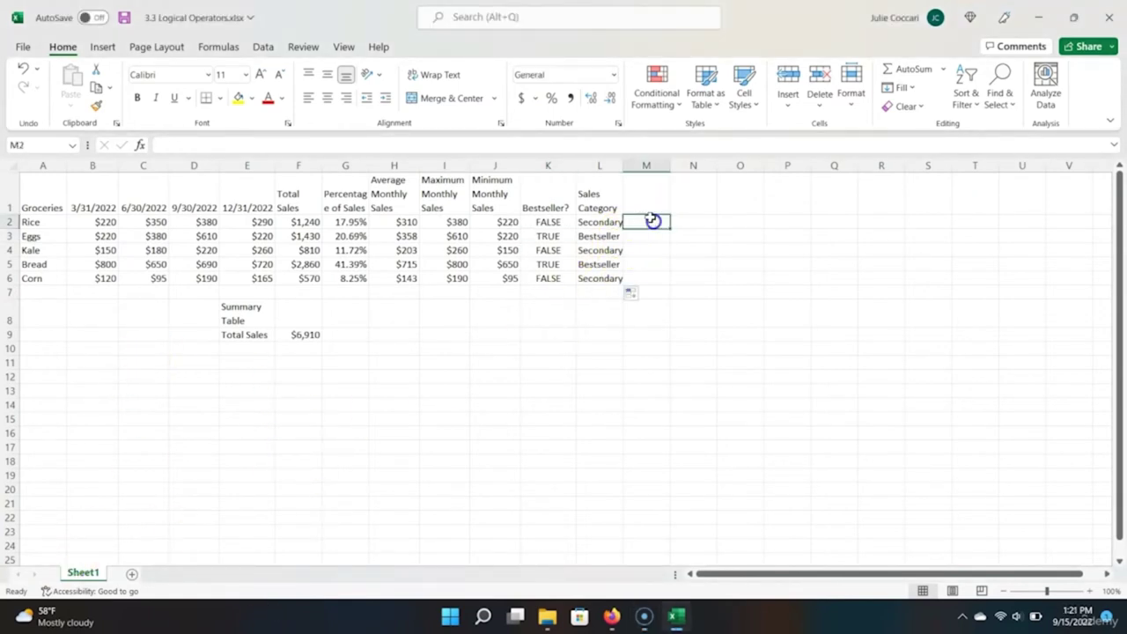
pyautogui.write('=or')
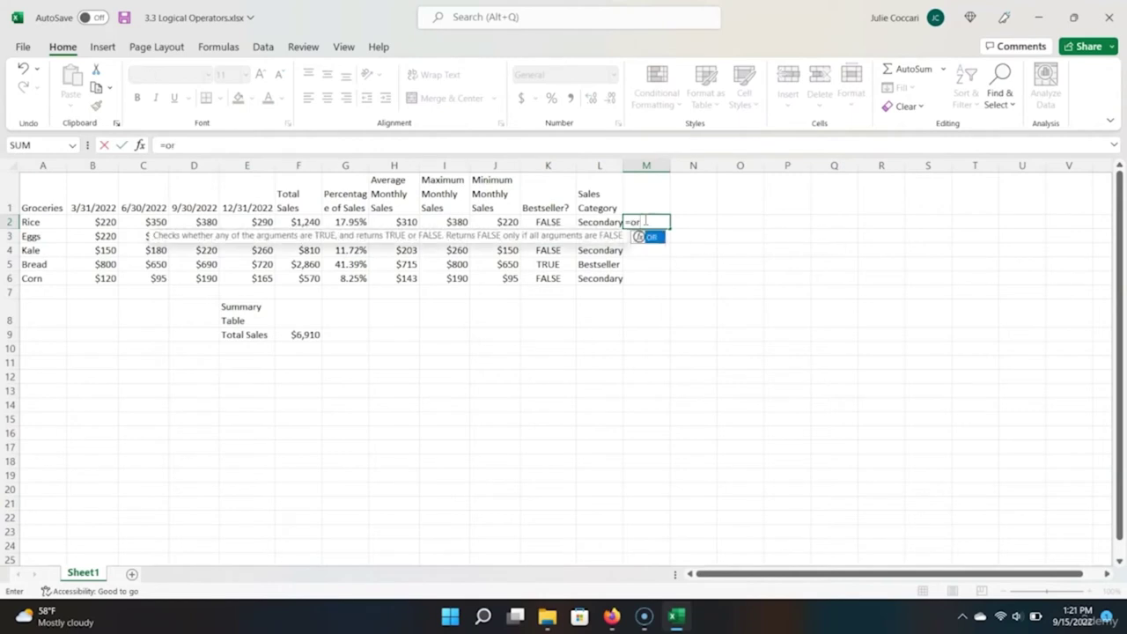
pyautogui.press('Tab')
pyautogui.press('BackSpace')
pyautogui.press('BackSpace')
pyautogui.press('BackSpace')
pyautogui.write('and')
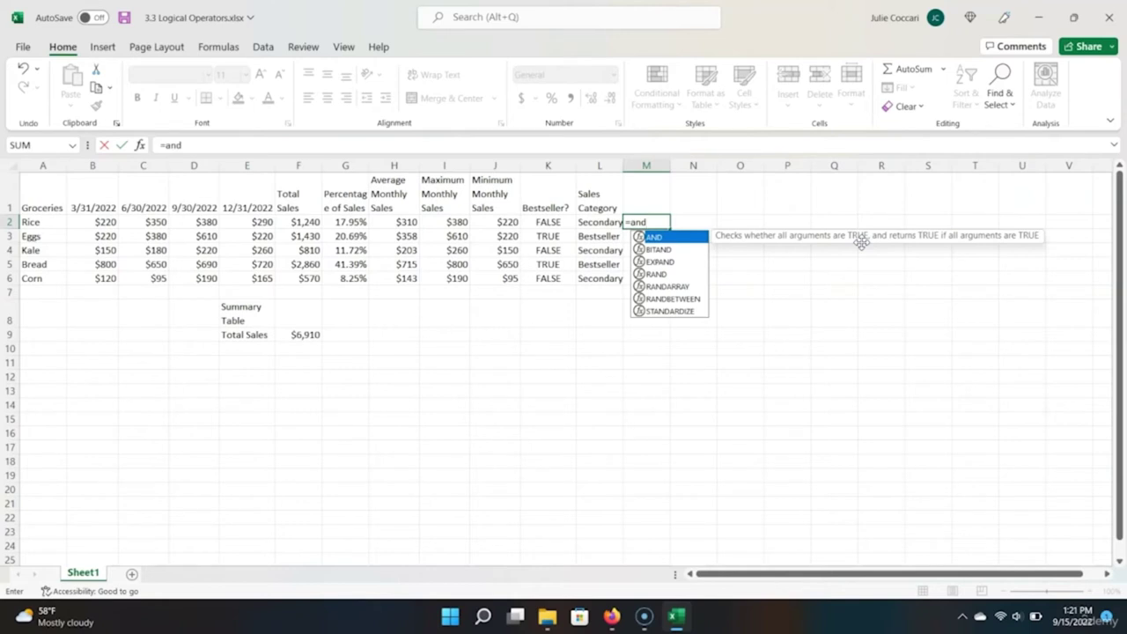
pyautogui.press('Escape')
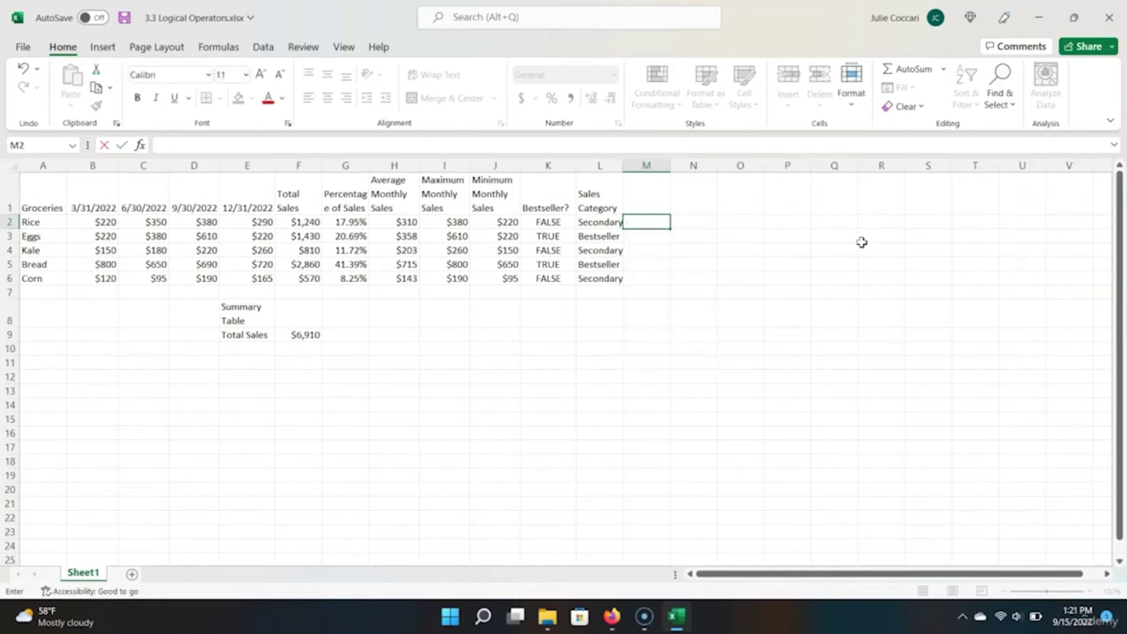
pyautogui.press('Return')
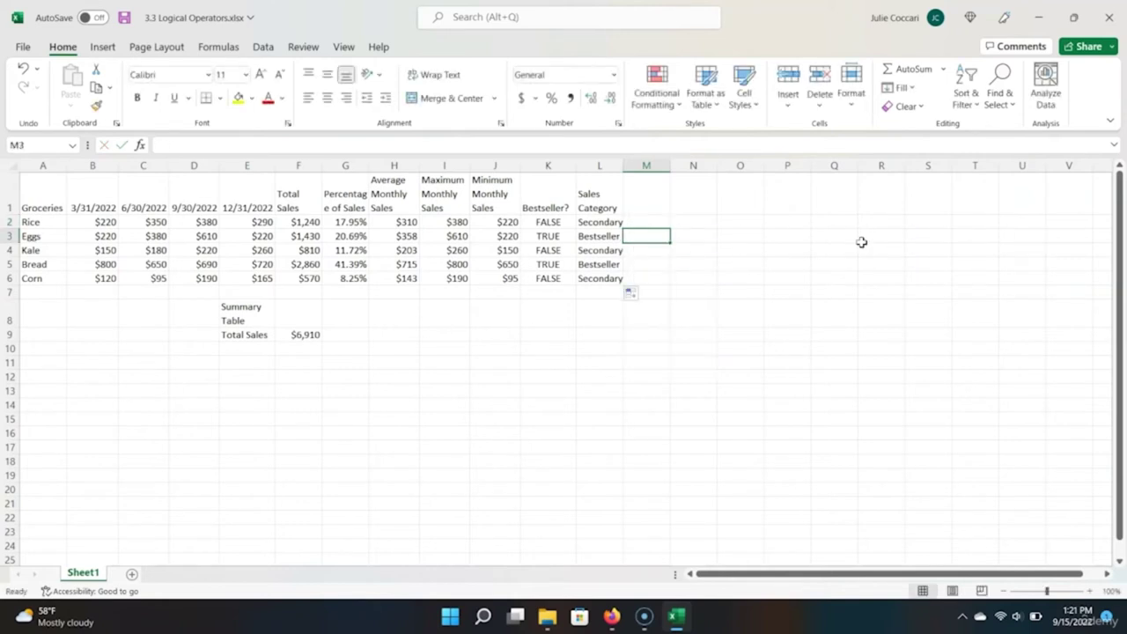
# Step: Replace the K2 formula with =OR(H2>350,G2>0.25) to test average monthly sales or percentage of sales
pyautogui.click(555, 225)
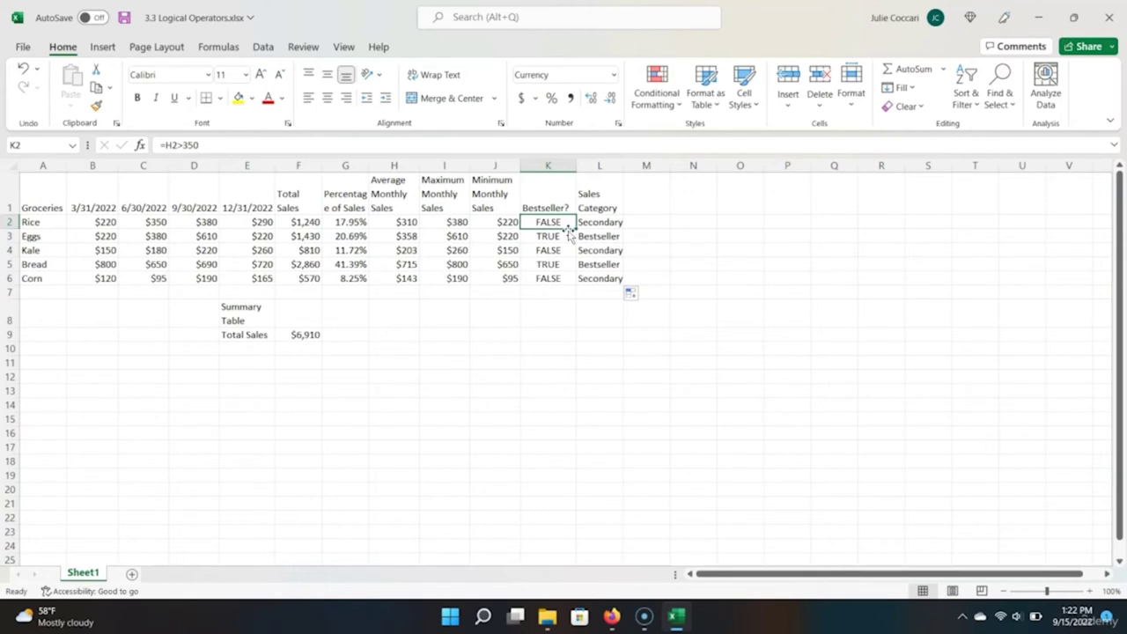
pyautogui.write('=or')
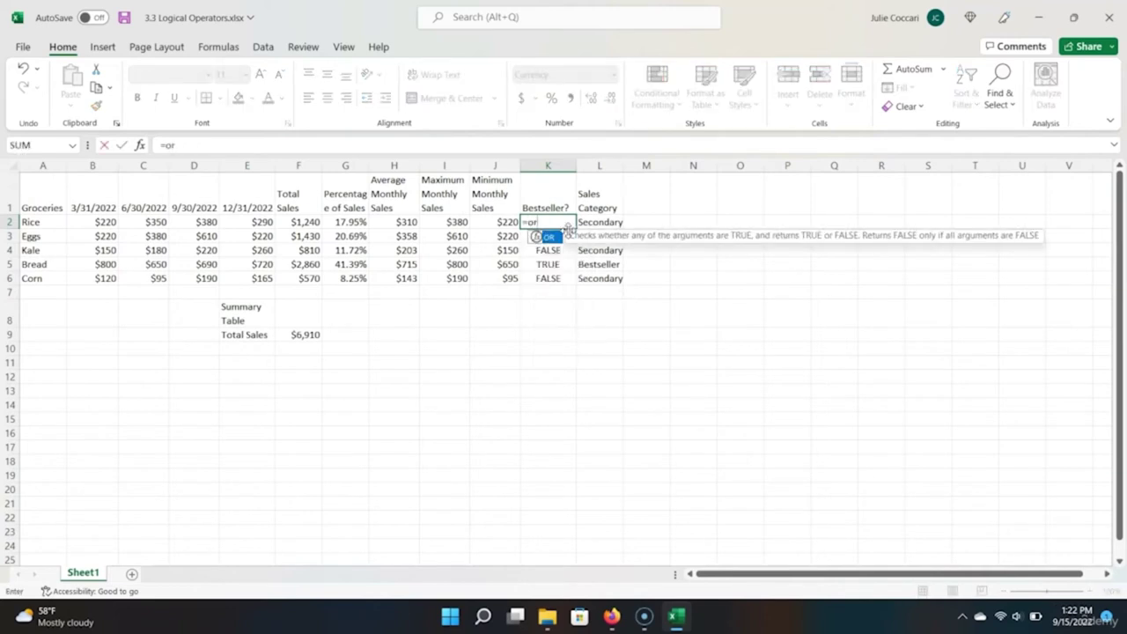
pyautogui.press('Tab')
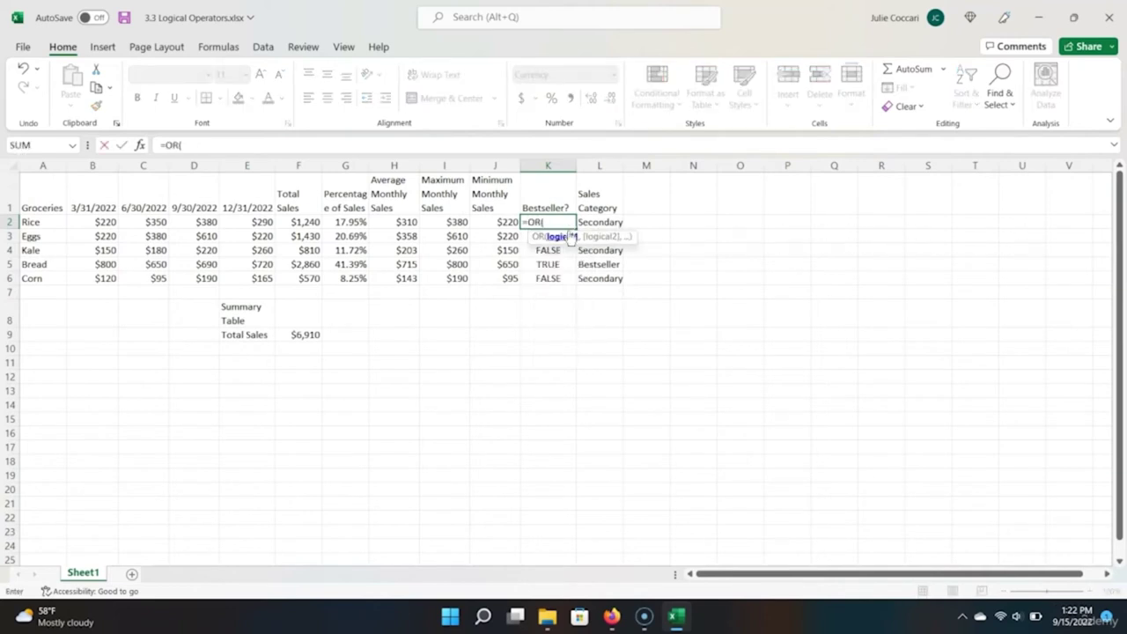
pyautogui.press('Left')
pyautogui.press('Left')
pyautogui.press('Left')
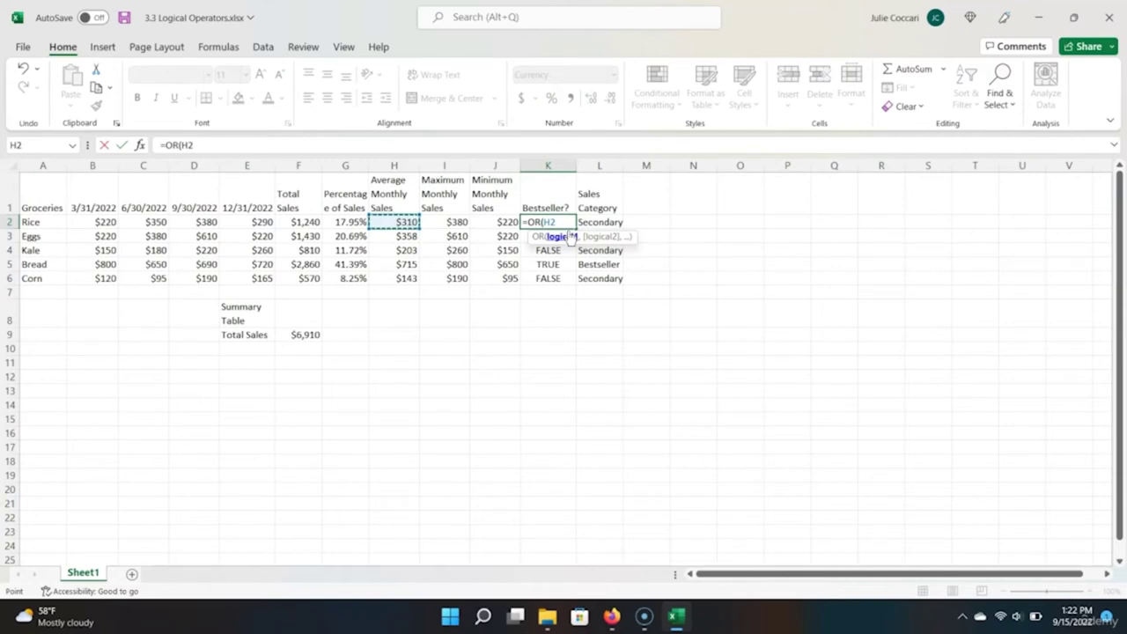
pyautogui.write('>350,')
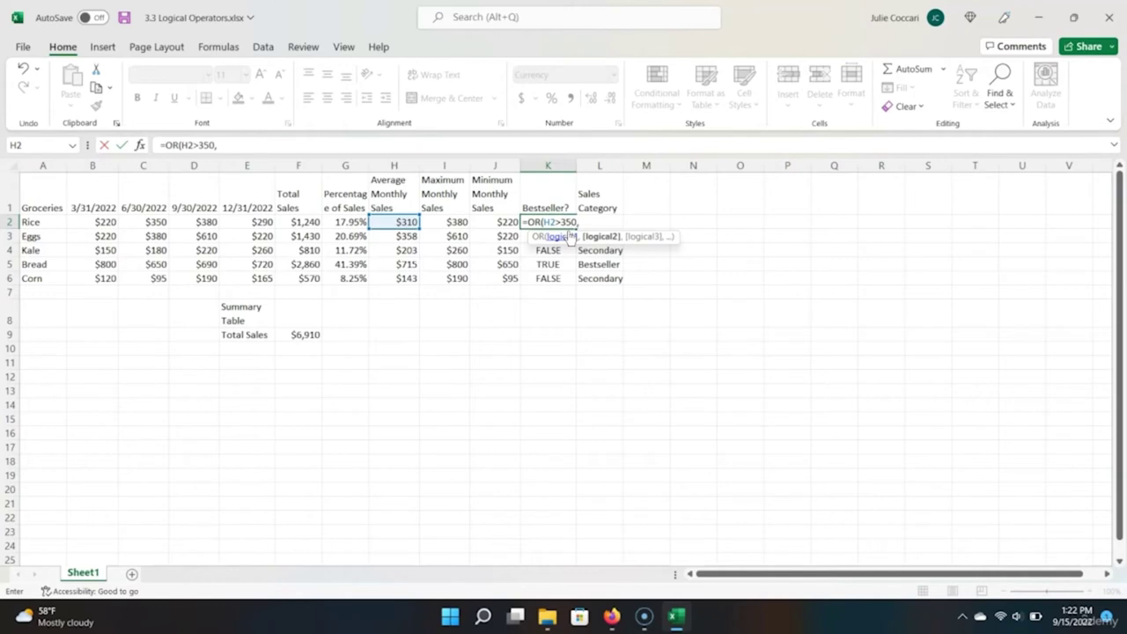
pyautogui.press('Left')
pyautogui.press('Left')
pyautogui.press('Left')
pyautogui.press('Left')
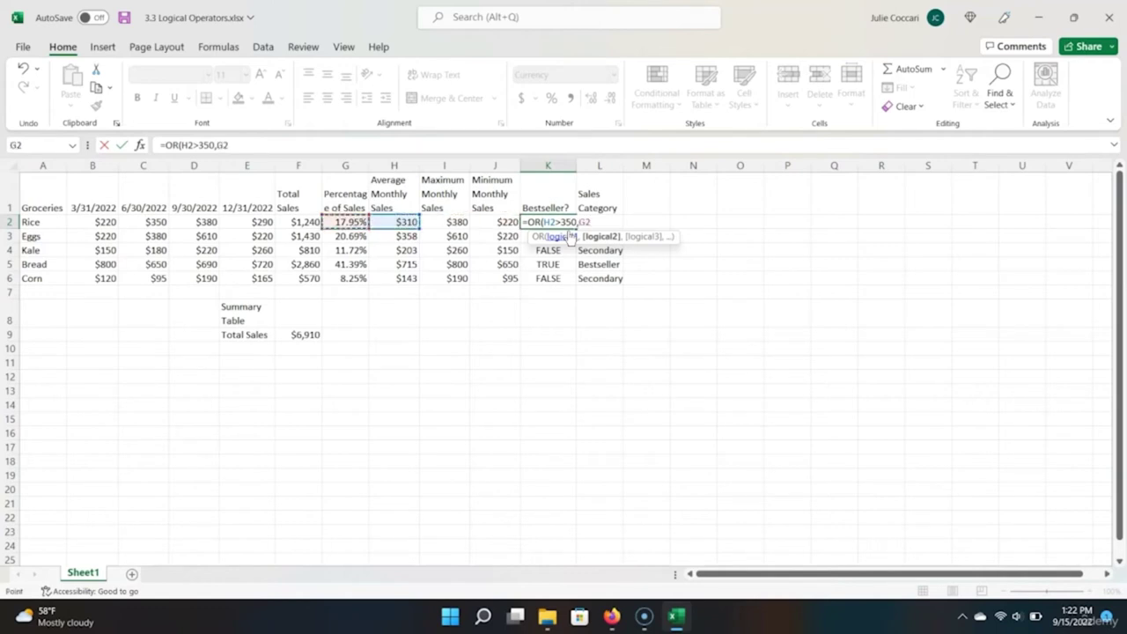
pyautogui.write('>')
pyautogui.write('2')
pyautogui.press('BackSpace')
pyautogui.write('.25)')
pyautogui.press('Return')
# Step: Copy the OR formula from K2 down through K6 and check the Bread formula in K5
pyautogui.hotkey('ctrl', 'c')
pyautogui.hotkey('ctrl', 'shift', 'Down')
pyautogui.hotkey('ctrl', 'v')
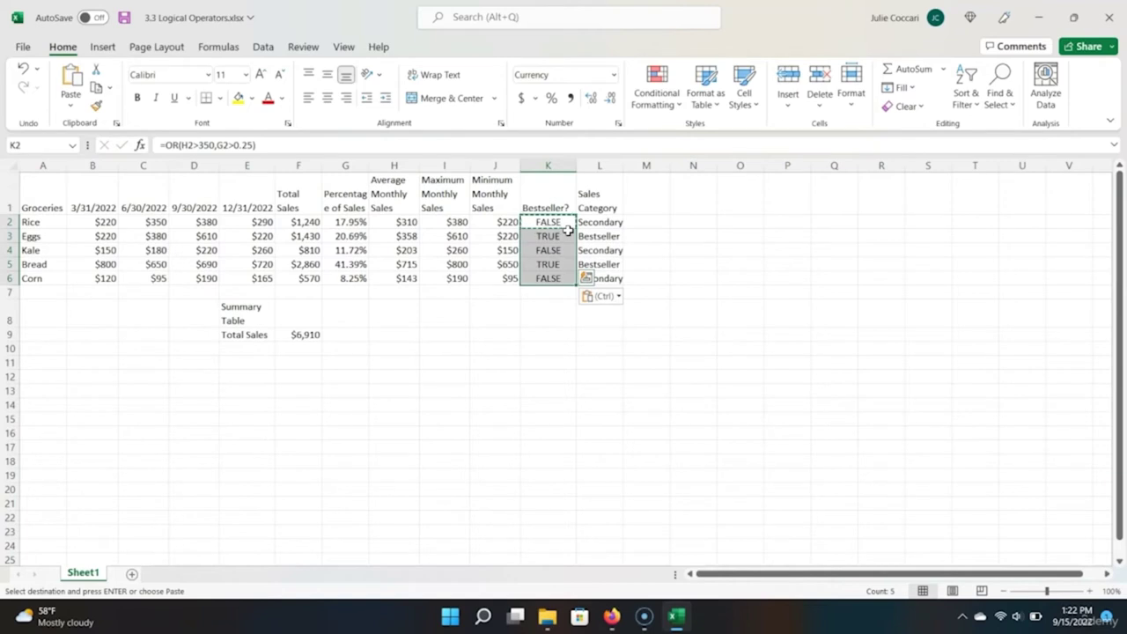
pyautogui.press('Down')
pyautogui.press('Down')
pyautogui.press('Down')
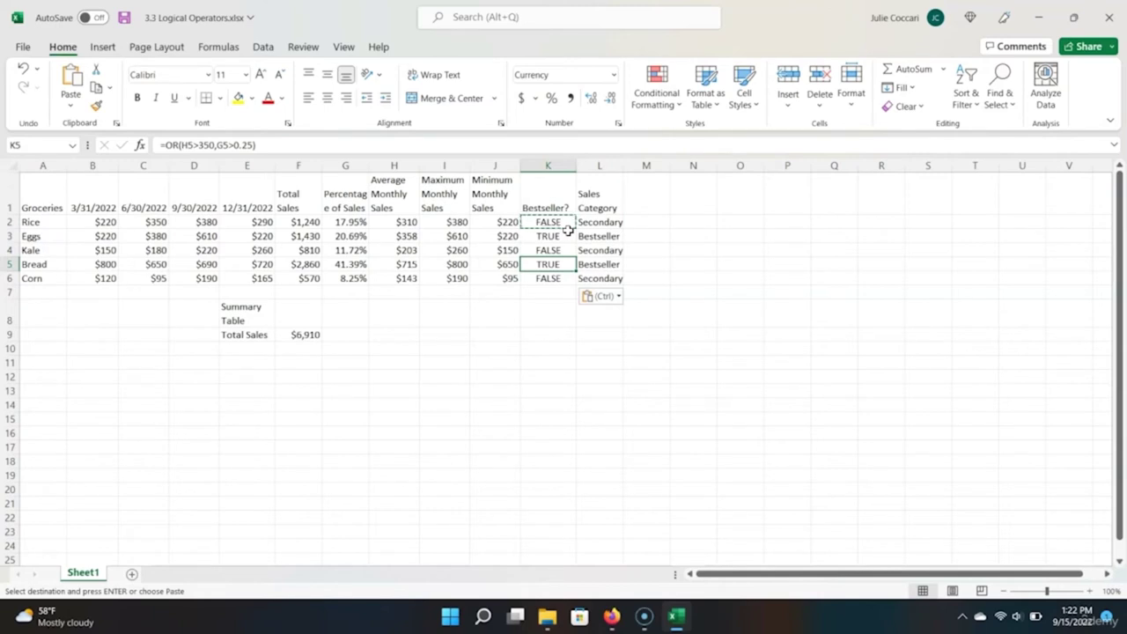
pyautogui.press('Up')
pyautogui.press('Up')
pyautogui.press('Up')
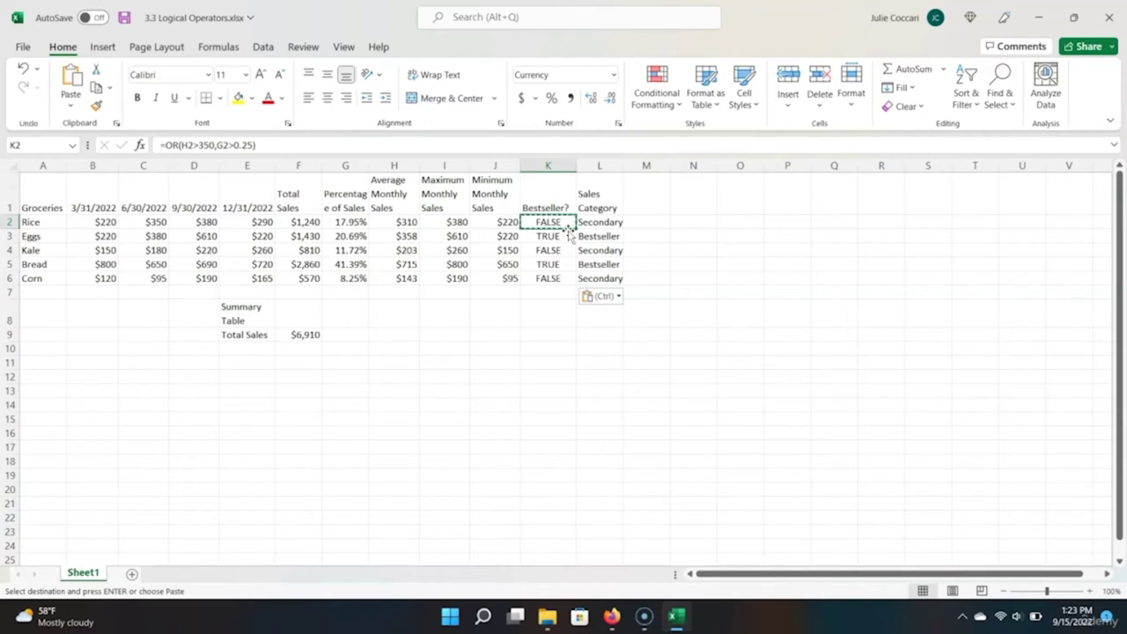
# Step: Replace the K2 formula with =AND(H2>350, G2>0.25) so Rice must meet both conditions
pyautogui.write('=and')
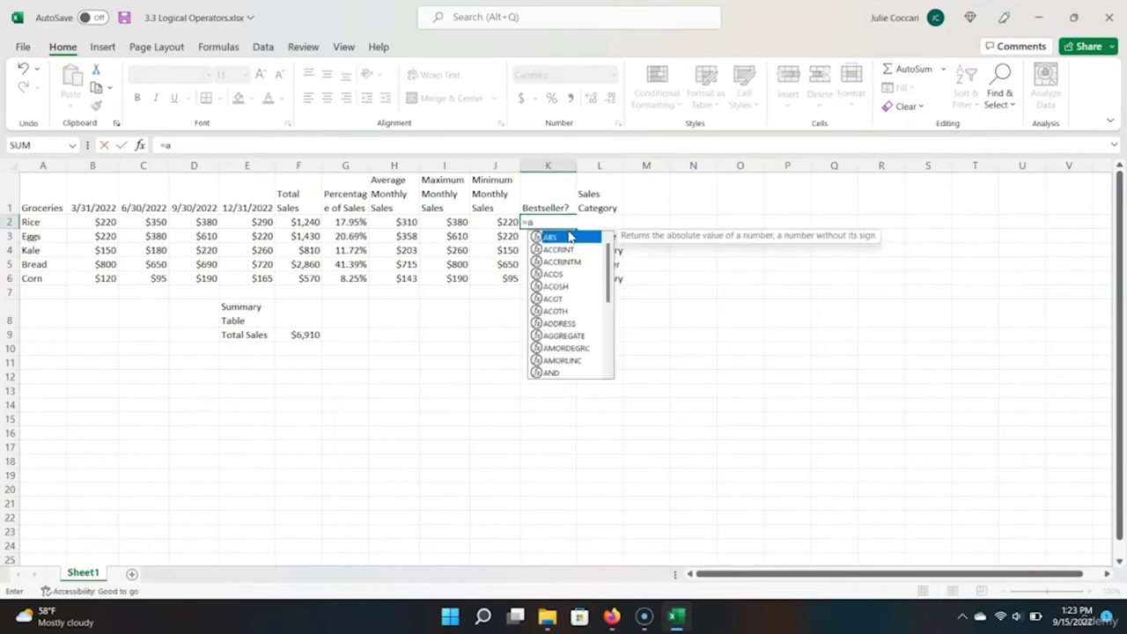
pyautogui.press('Tab')
pyautogui.press('Left')
pyautogui.press('Left')
pyautogui.press('Left')
pyautogui.write('>350')
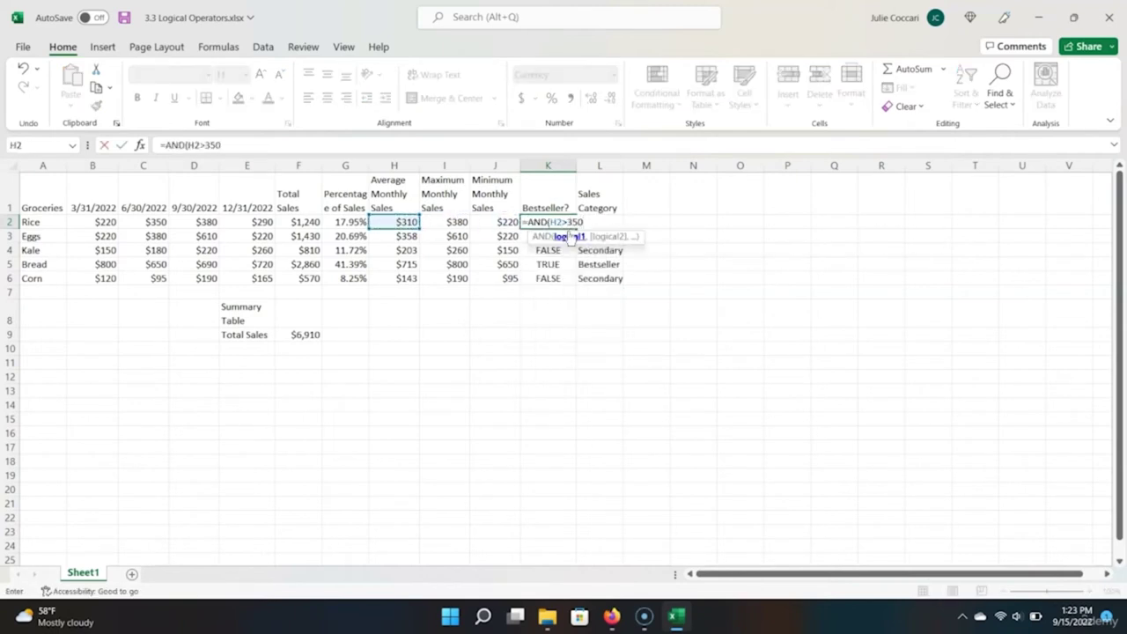
pyautogui.write(',')
pyautogui.press('Left')
pyautogui.press('Left')
pyautogui.press('Left')
pyautogui.press('Left')
pyautogui.write('>')
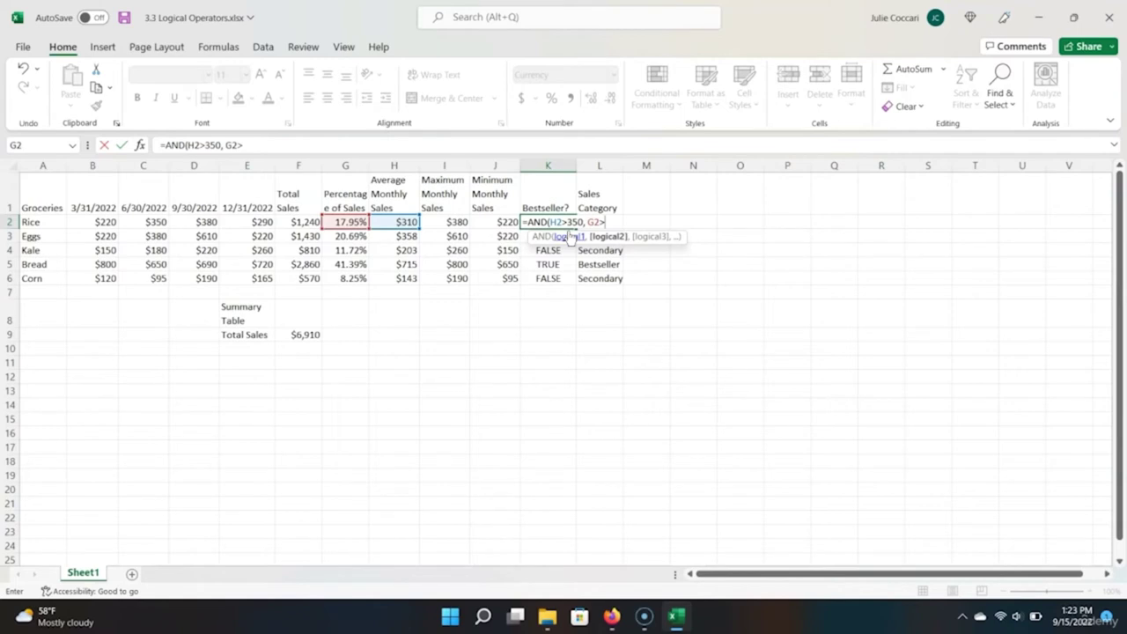
pyautogui.write('.25)')
pyautogui.hotkey('ctrl', 'Return')
# Step: Fill the AND formula from K2 down through K6 and check the Bread formula in K5
pyautogui.hotkey('ctrl', 'c')
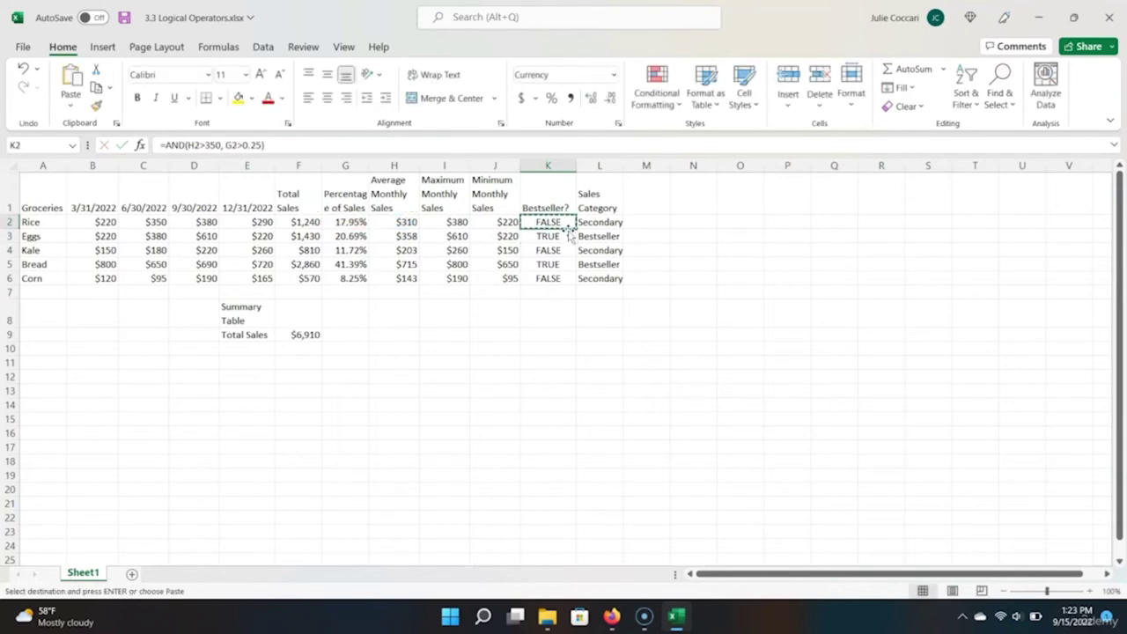
pyautogui.moveTo(575, 229); pyautogui.dragTo(573, 283)
pyautogui.click(548, 264)
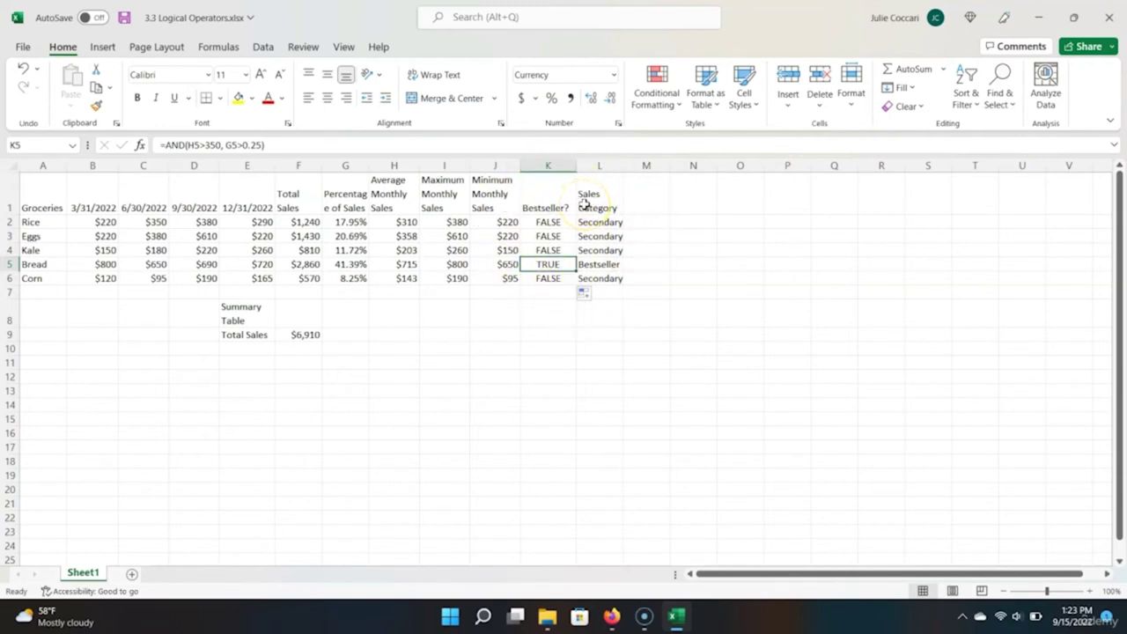
# Step: Copy the AND(H2>350, G2>0.25) expression without its equals sign from the K2 formula, leaving K2 intact
pyautogui.click(562, 222)
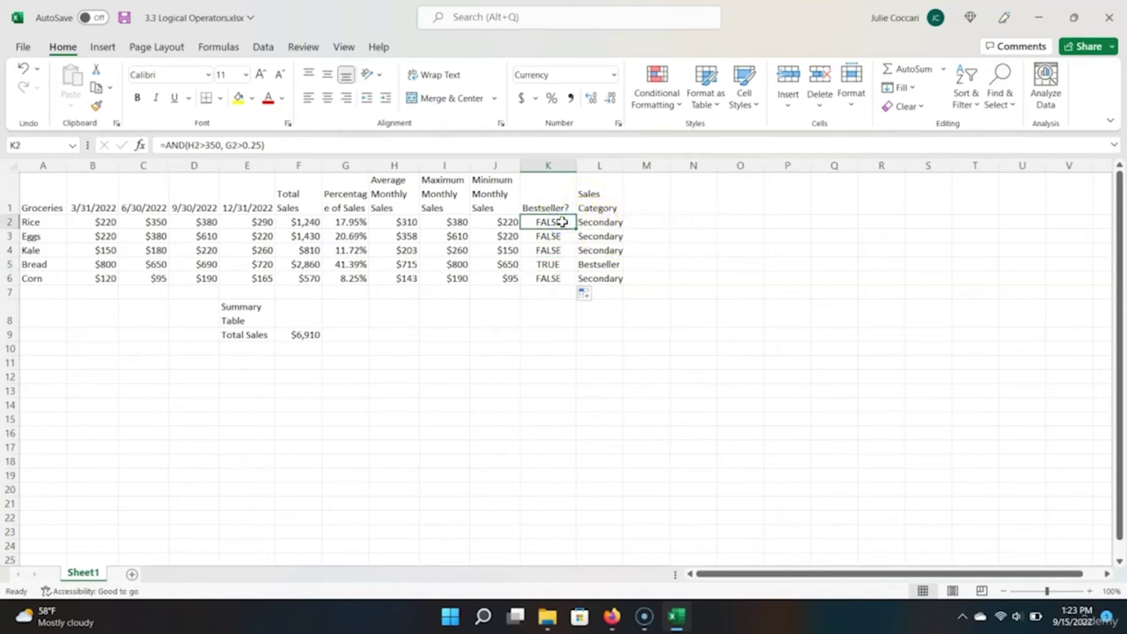
pyautogui.doubleClick(562, 222)
pyautogui.click(627, 221)
pyautogui.moveTo(622, 221); pyautogui.dragTo(532, 224)
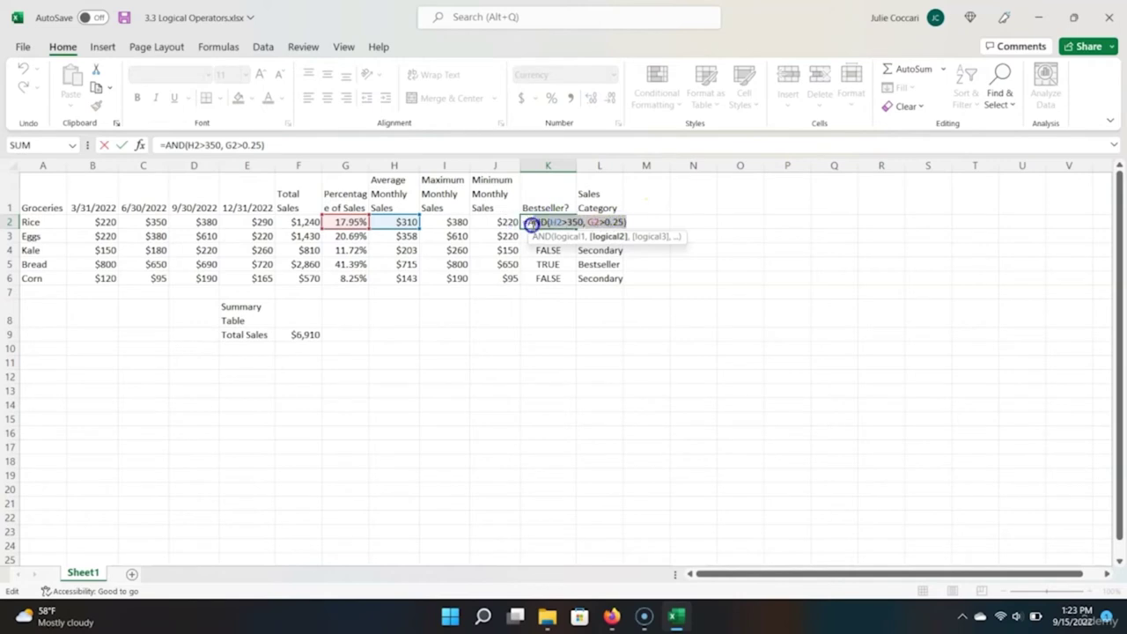
pyautogui.click(600, 250)
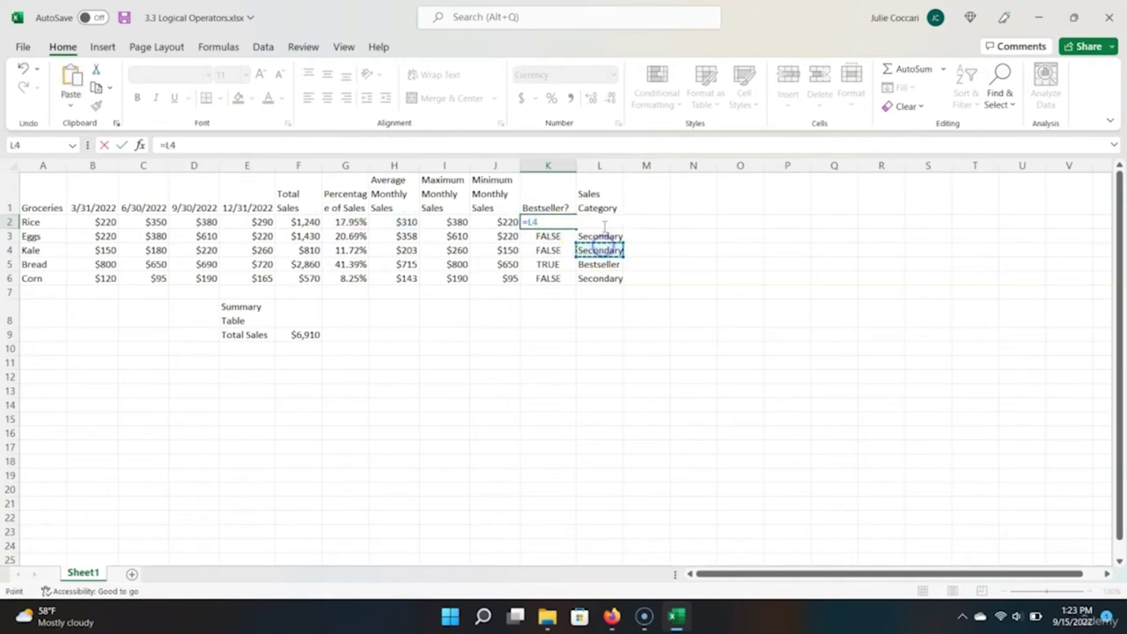
pyautogui.press('Escape')
# Step: Replace the K2 reference in the L2 formula with the copied test, giving =IF(AND(H2>350, G2>0.25), "Bestseller", "Secondary")
pyautogui.click(604, 222)
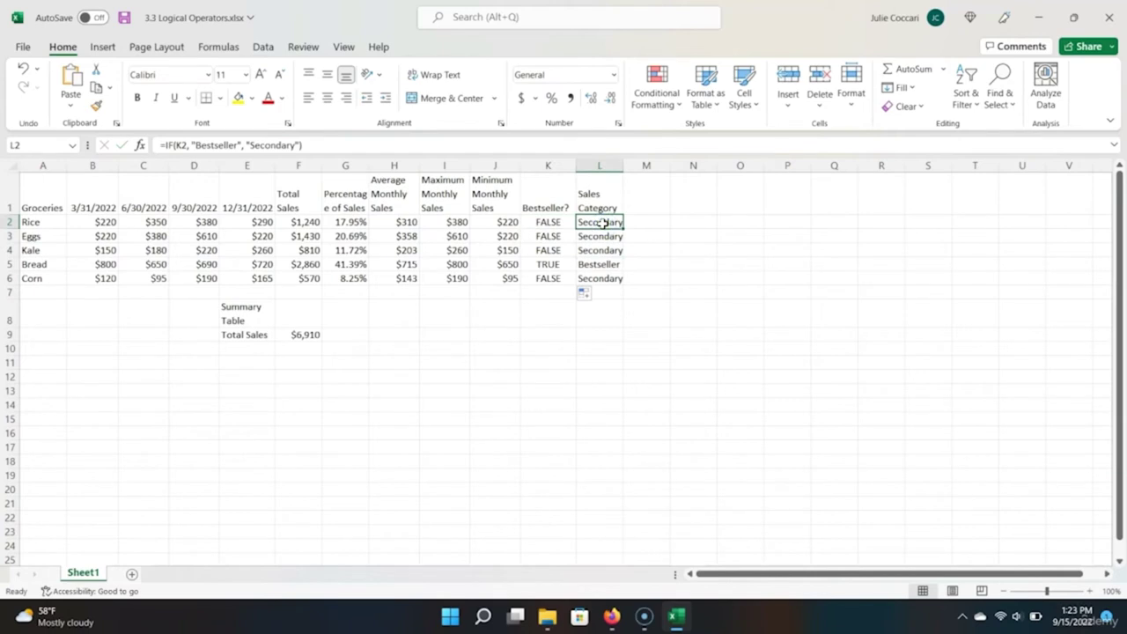
pyautogui.doubleClick(605, 222)
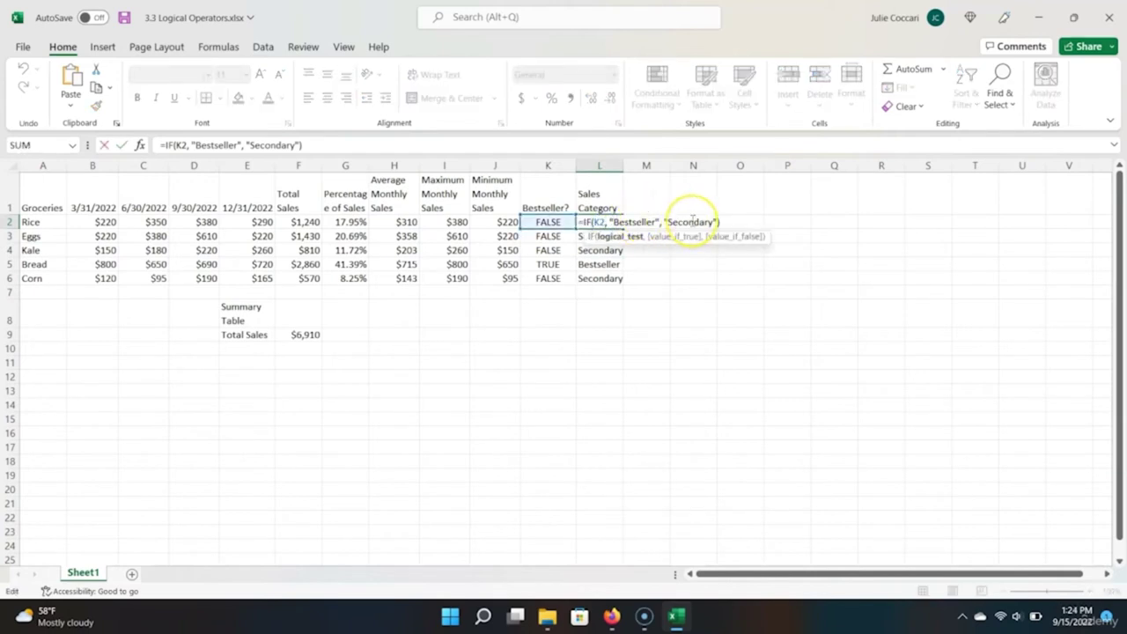
pyautogui.press('BackSpace')
pyautogui.press('BackSpace')
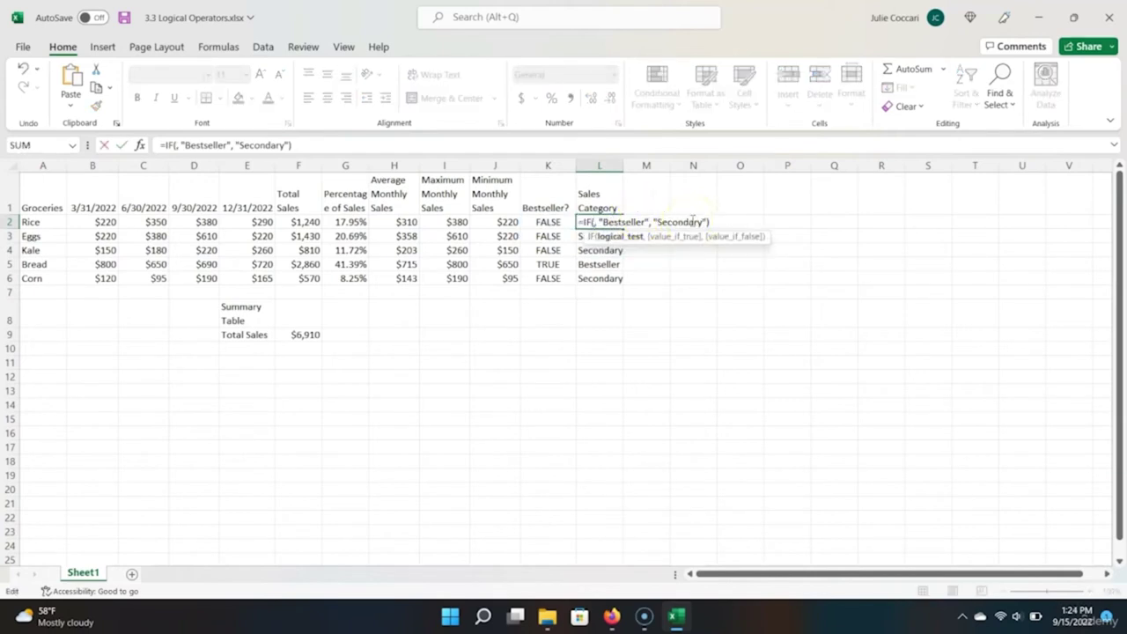
pyautogui.hotkey('ctrl', 'v')
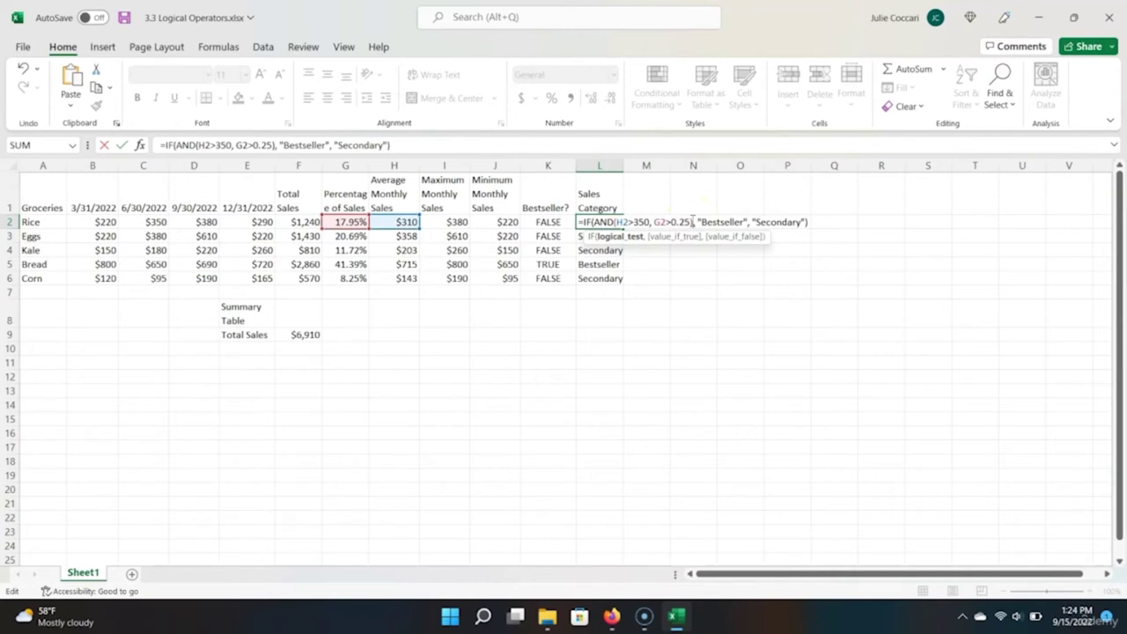
pyautogui.press('Return')
# Step: Fill the nested IF/AND formula from L2 down through L6 and check the Rice formula in L2
pyautogui.press('Up')
pyautogui.hotkey('ctrl', 'c')
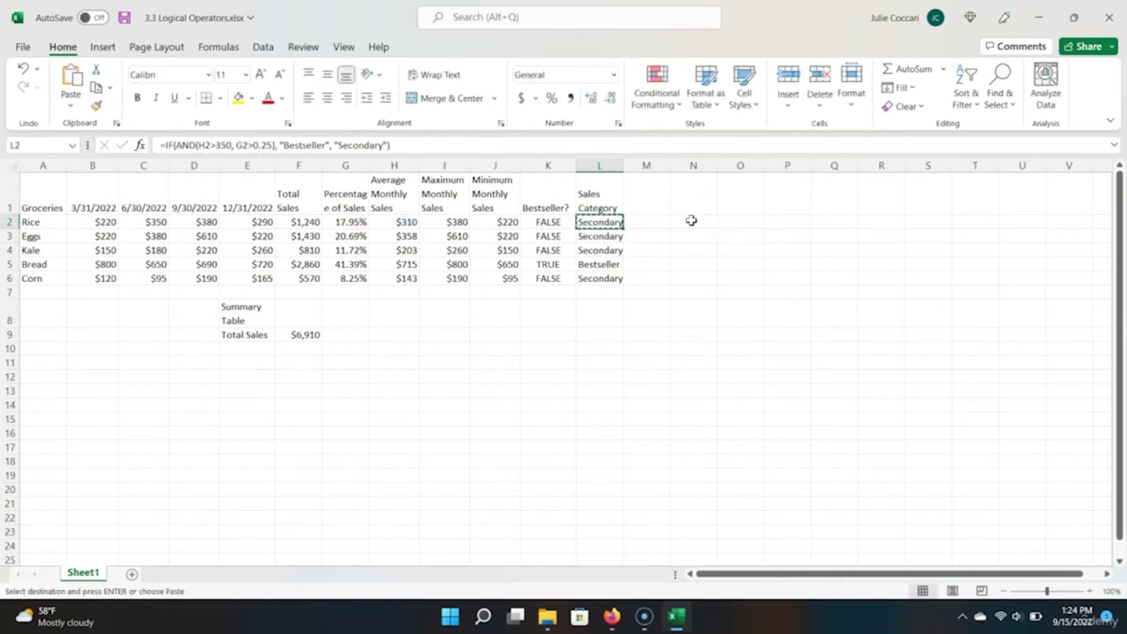
pyautogui.moveTo(624, 229); pyautogui.dragTo(631, 293)
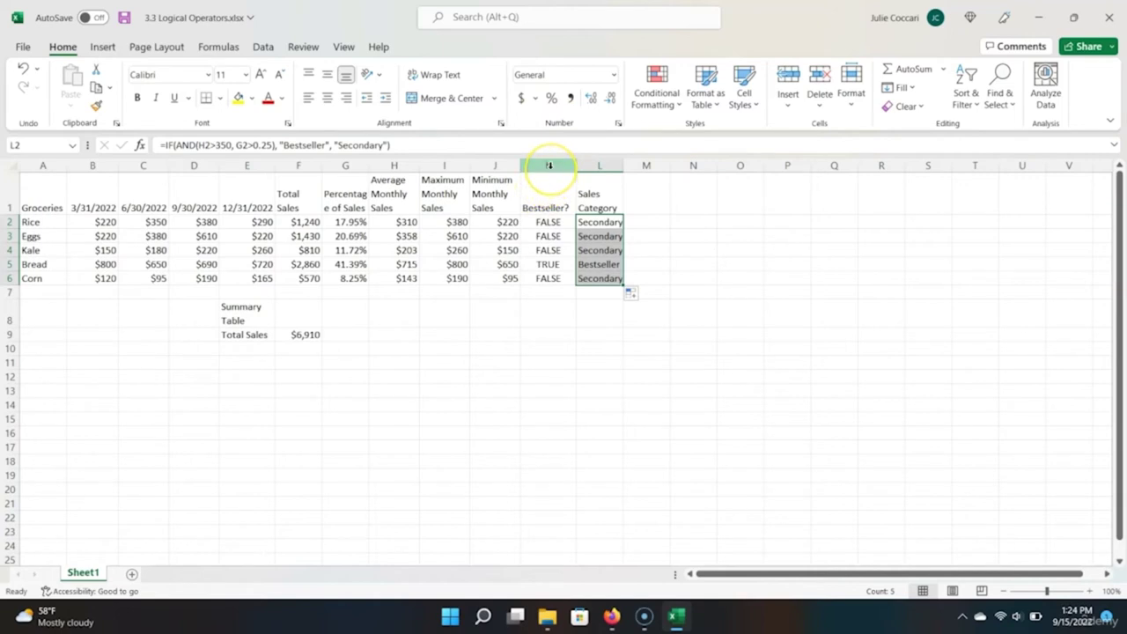
pyautogui.click(612, 220)
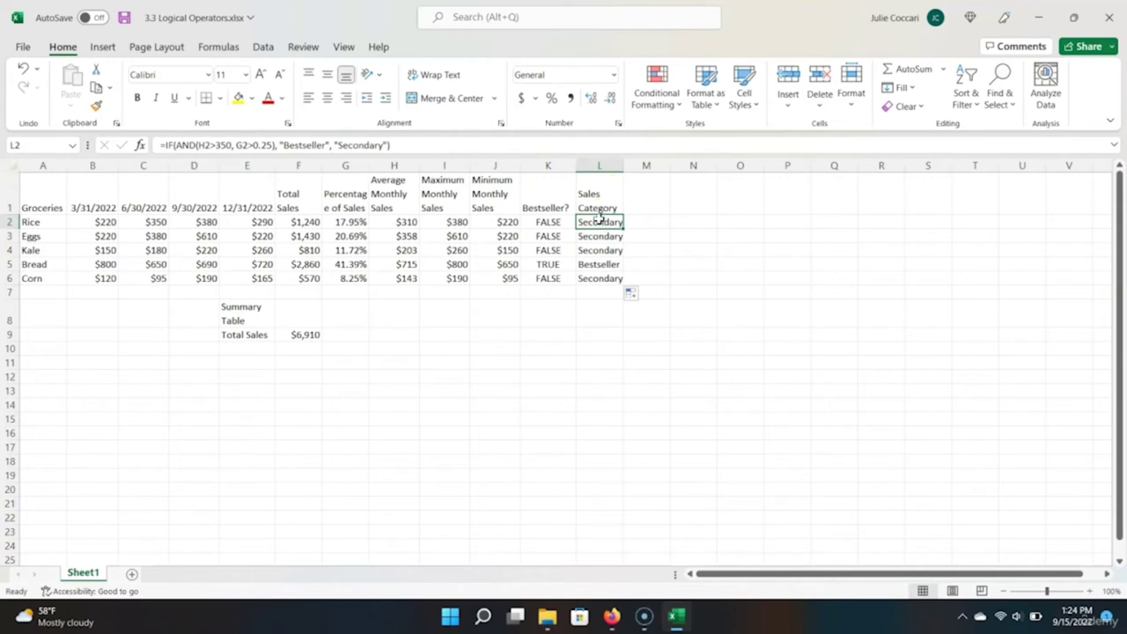
# Step: Delete the entire Bestseller? column K
pyautogui.click(545, 165)
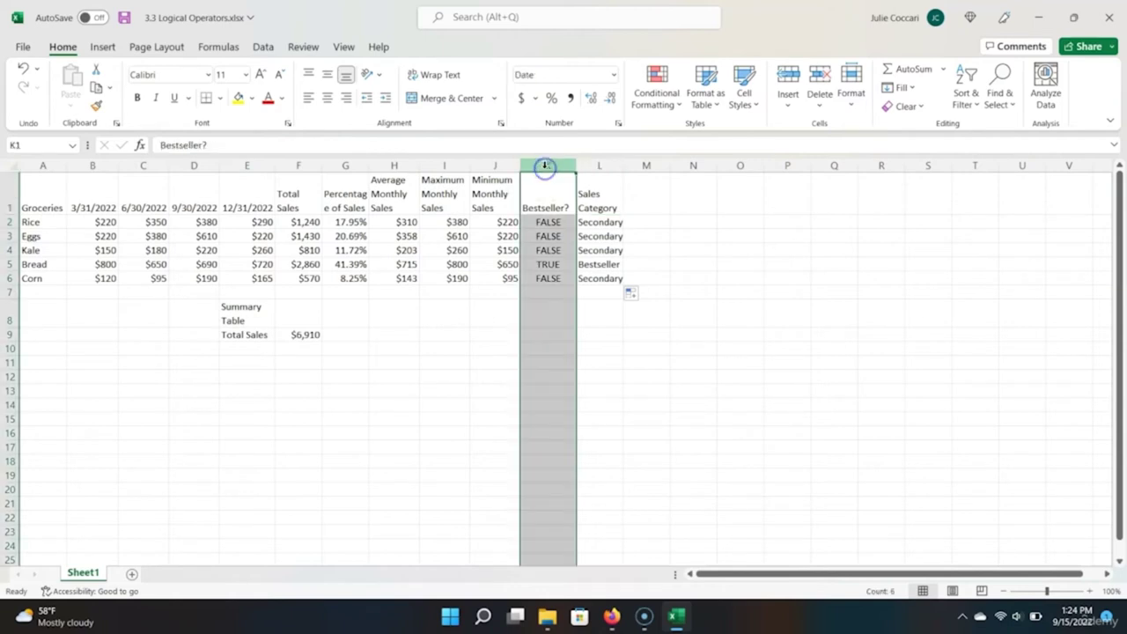
pyautogui.rightClick(545, 164)
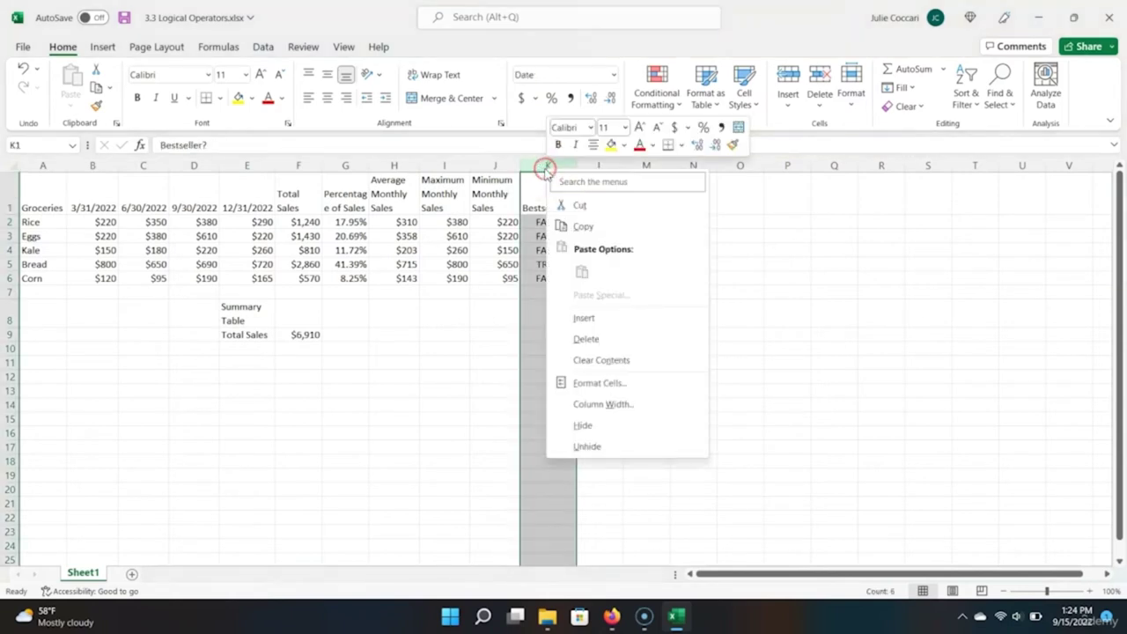
pyautogui.click(587, 340)
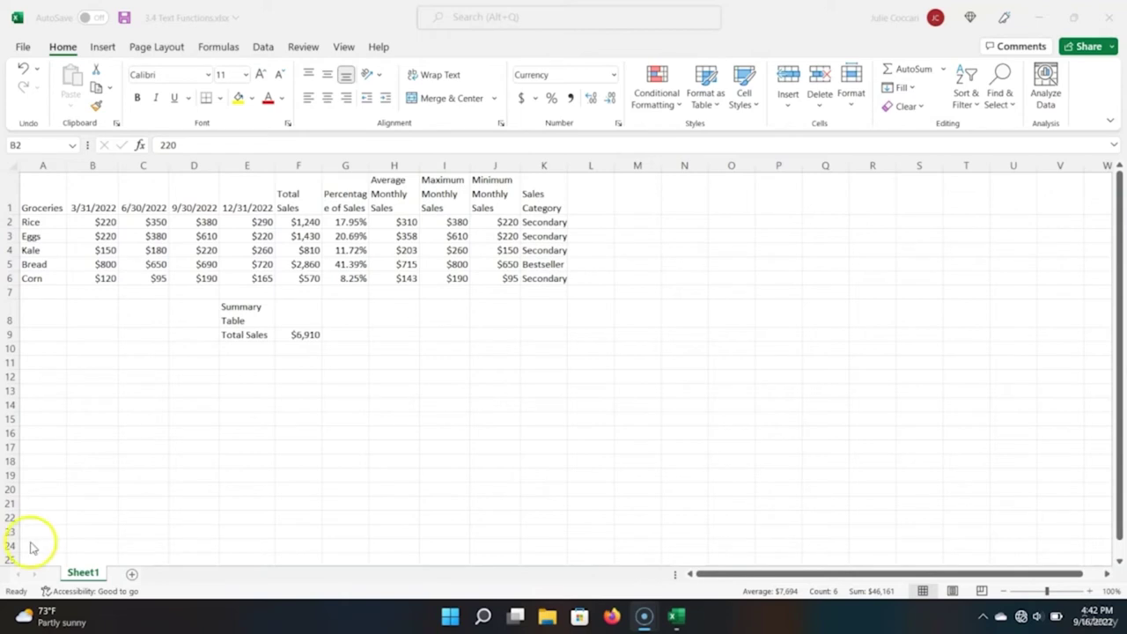
# Step: Insert a blank column B between the Groceries column and the 3/31/2022 column
pyautogui.click(88, 159)
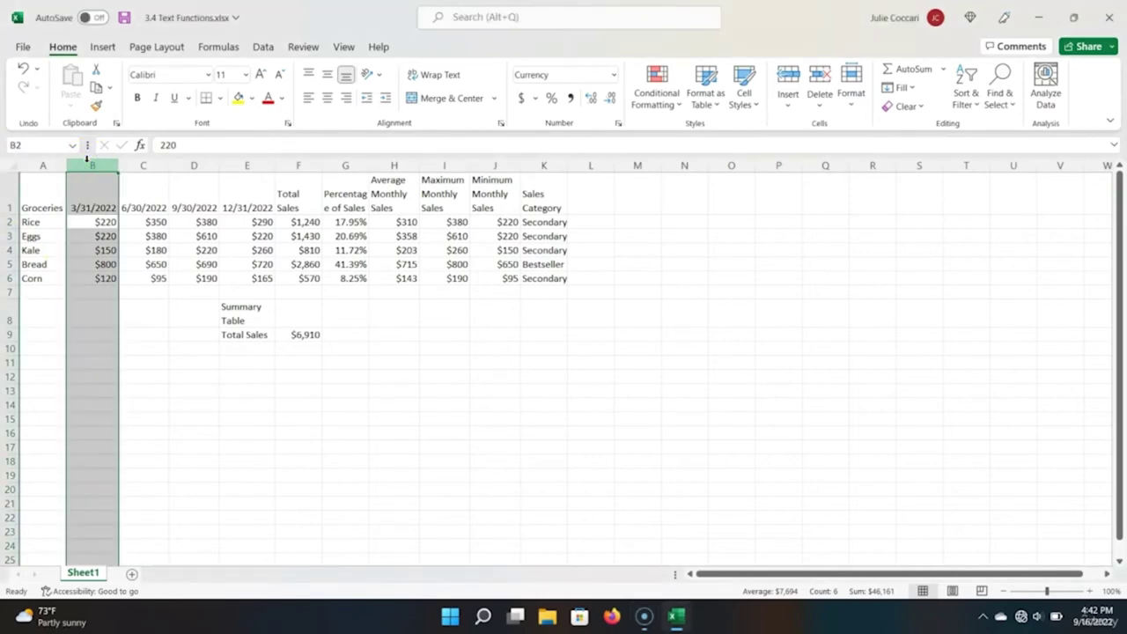
pyautogui.rightClick(87, 159)
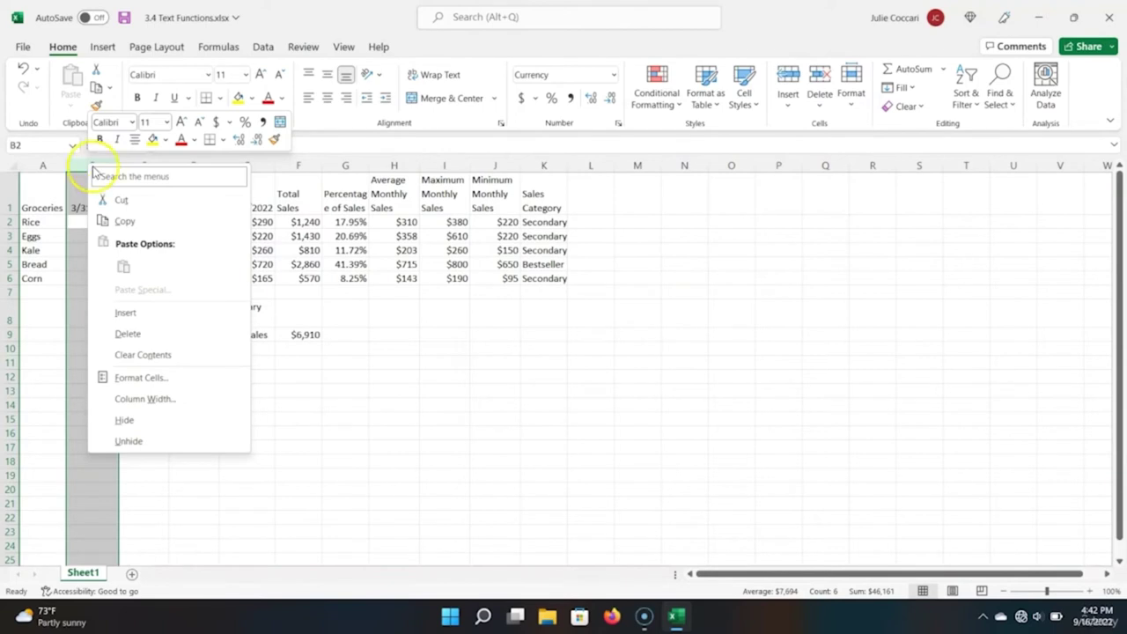
pyautogui.click(126, 312)
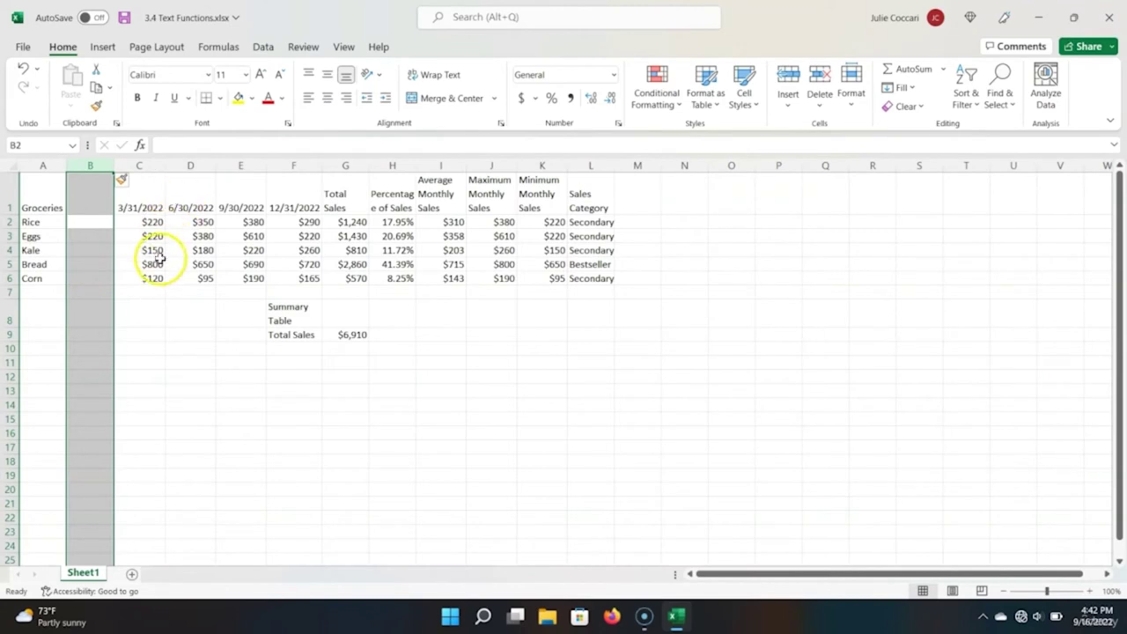
# Step: Enter =LOWER(A2) in B2 and fill it down through B6 to convert the grocery names to lowercase
pyautogui.click(91, 222)
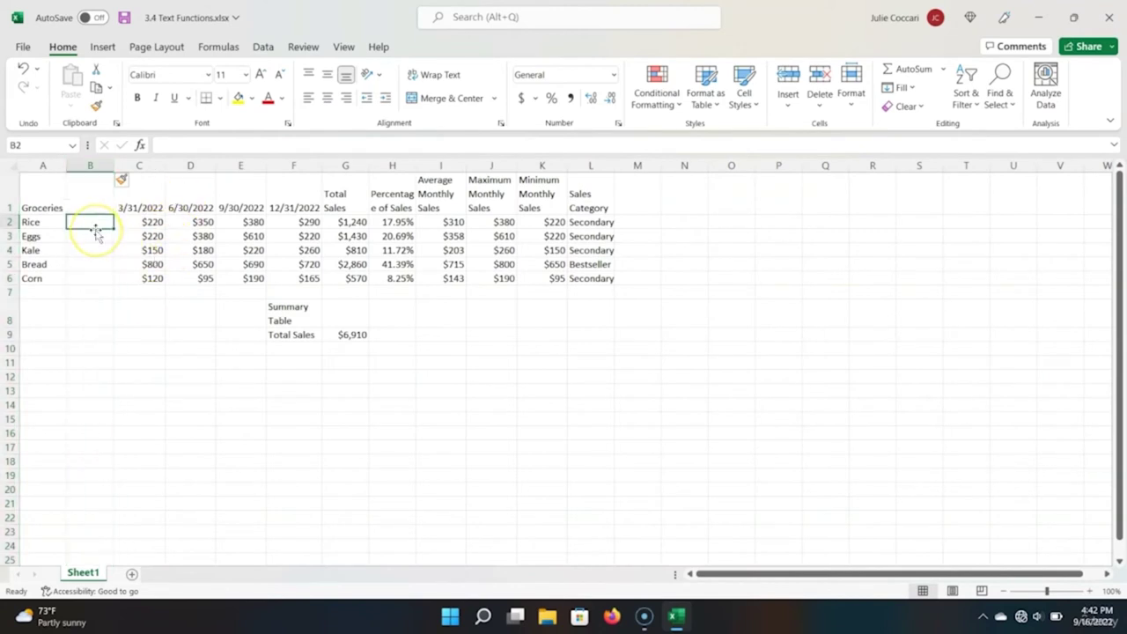
pyautogui.write('=lower')
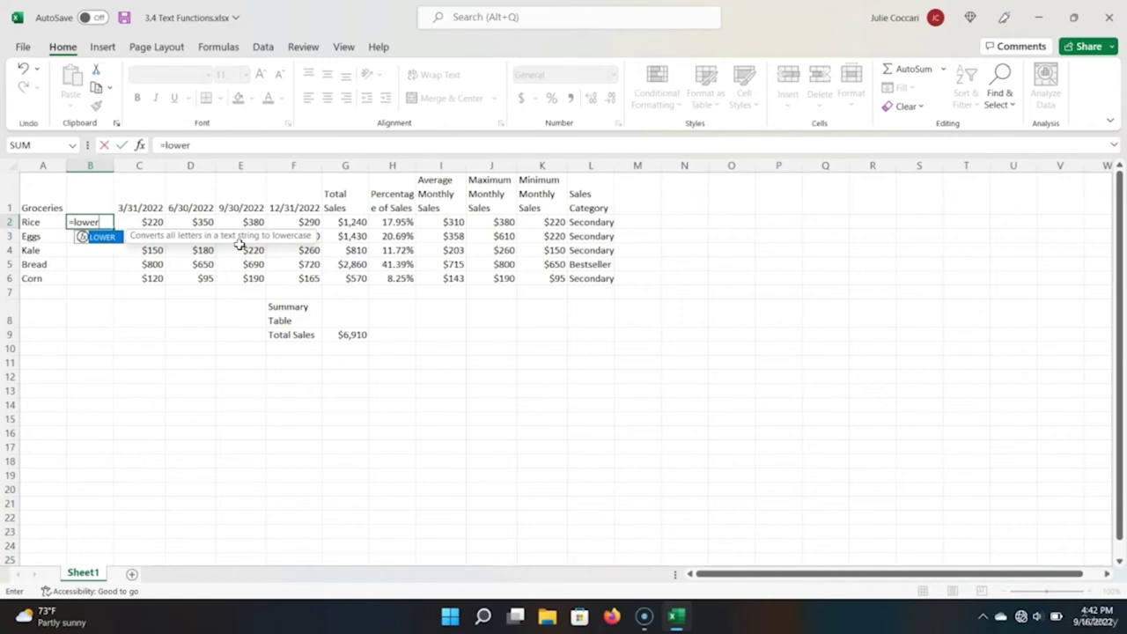
pyautogui.write('(')
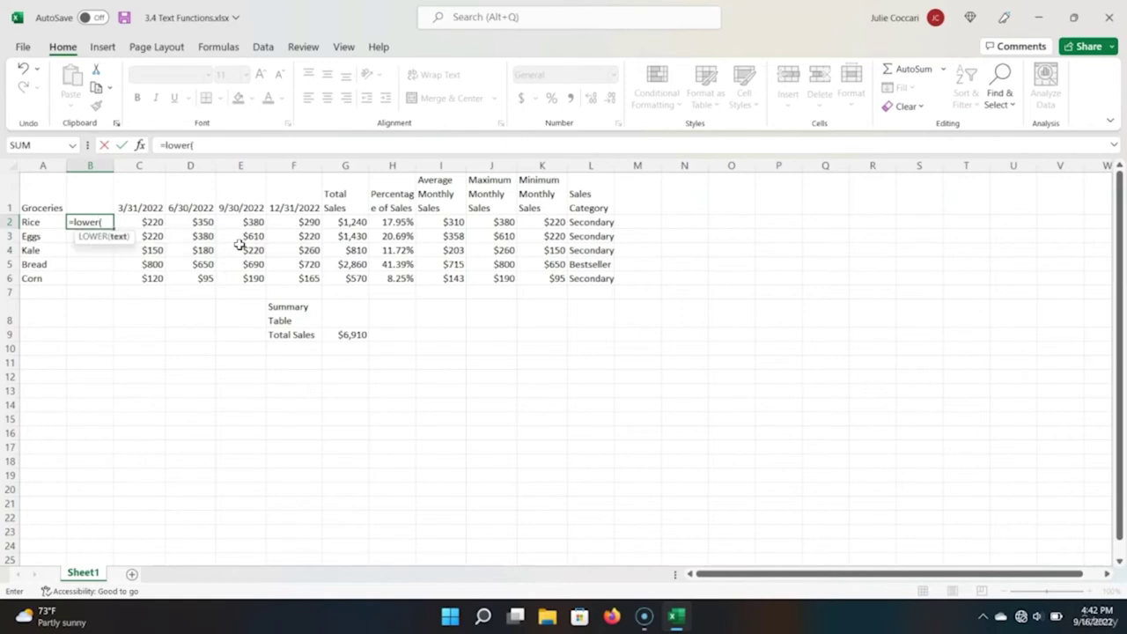
pyautogui.press('Left')
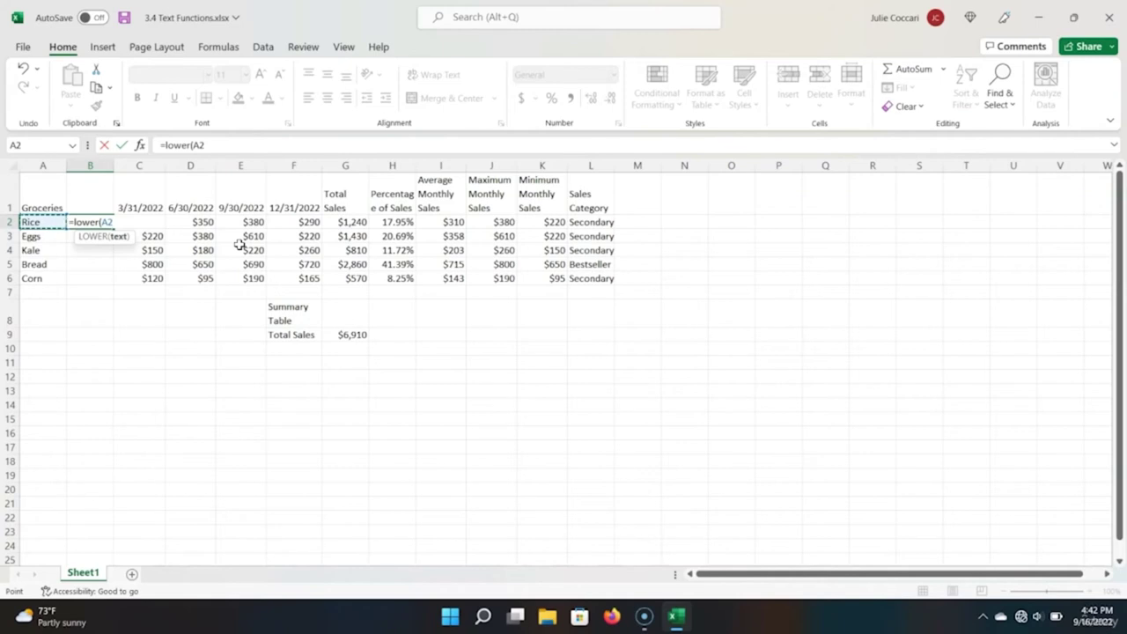
pyautogui.write(')')
pyautogui.press('Return')
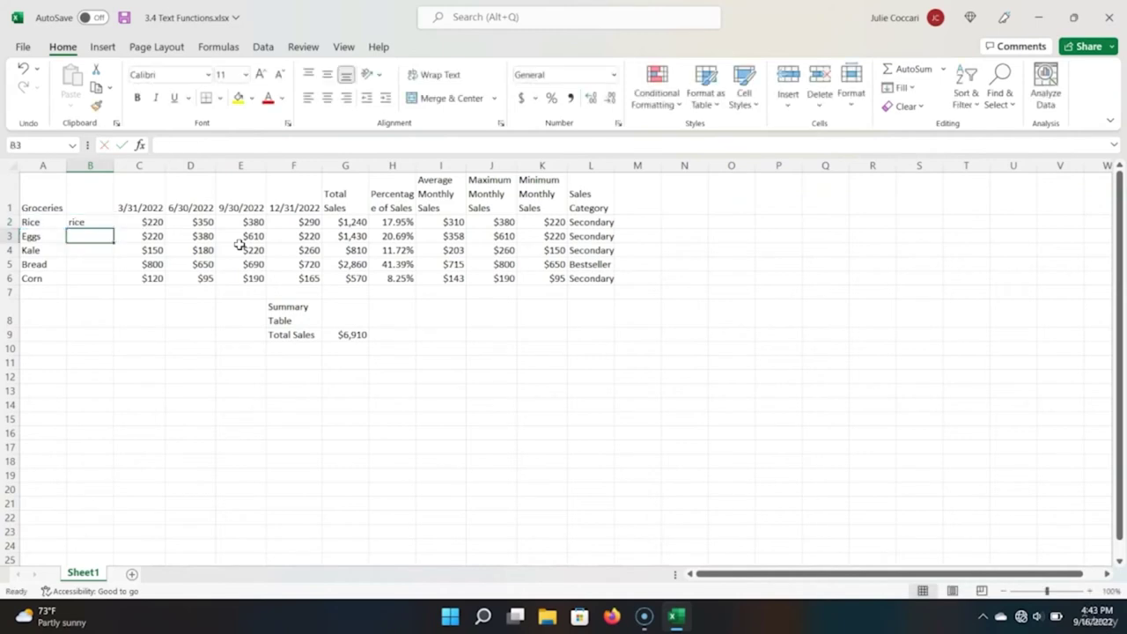
pyautogui.click(105, 222)
pyautogui.moveTo(112, 228); pyautogui.dragTo(113, 282)
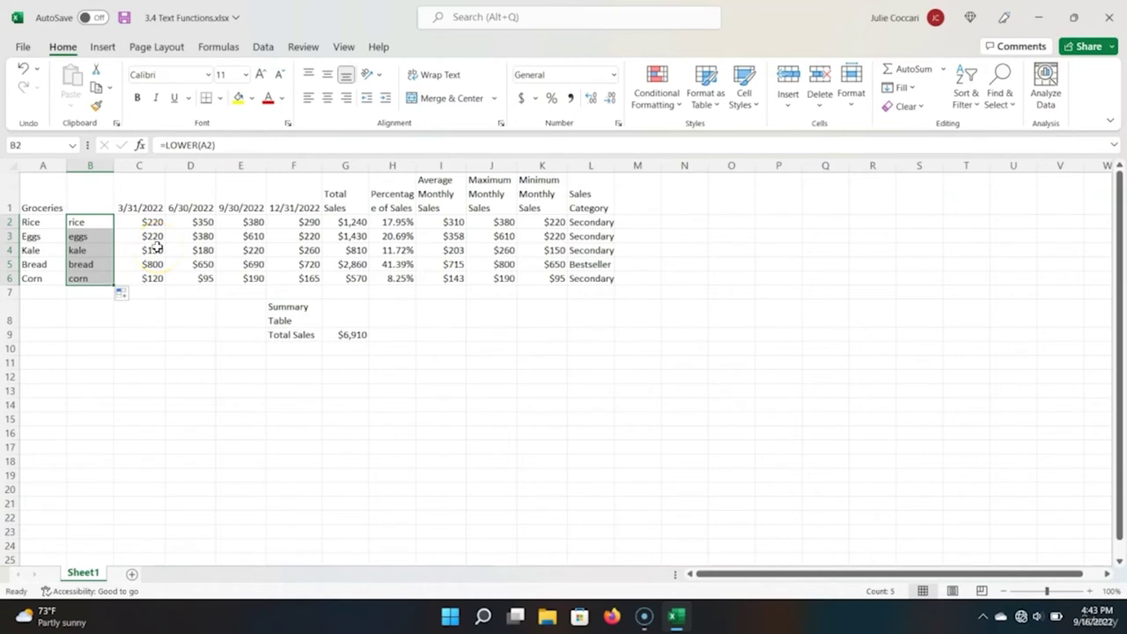
# Step: Try to paste the LOWER formulas from B2:B6 over the grocery names in A2:A6, and undo it after inspecting B2
pyautogui.hotkey('ctrl', 'c')
pyautogui.press('Left')
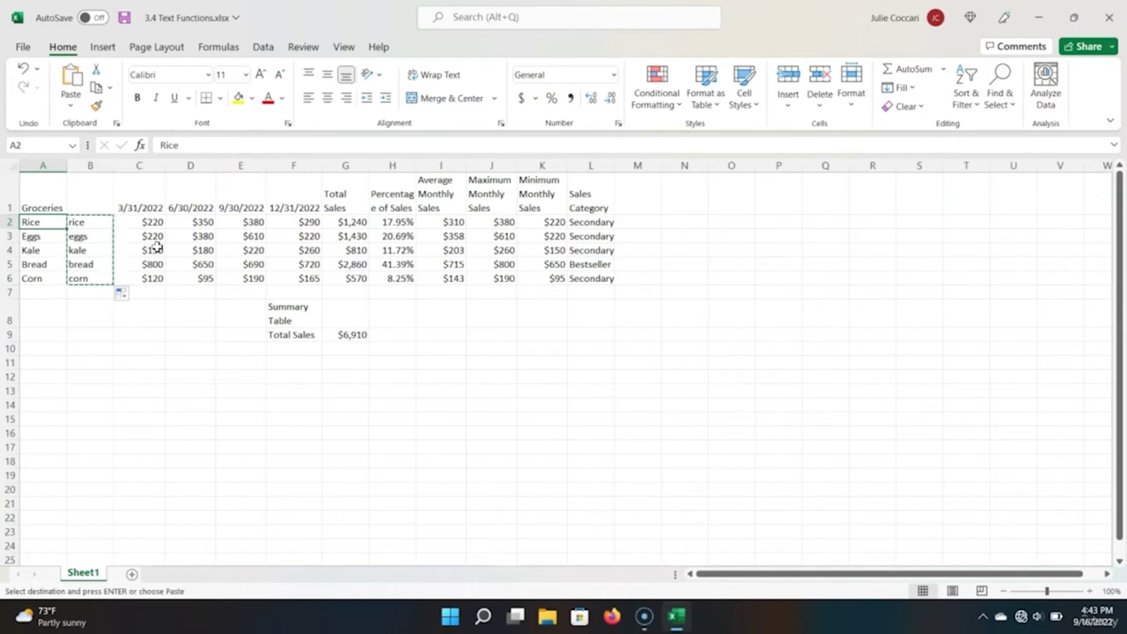
pyautogui.hotkey('ctrl', 'v')
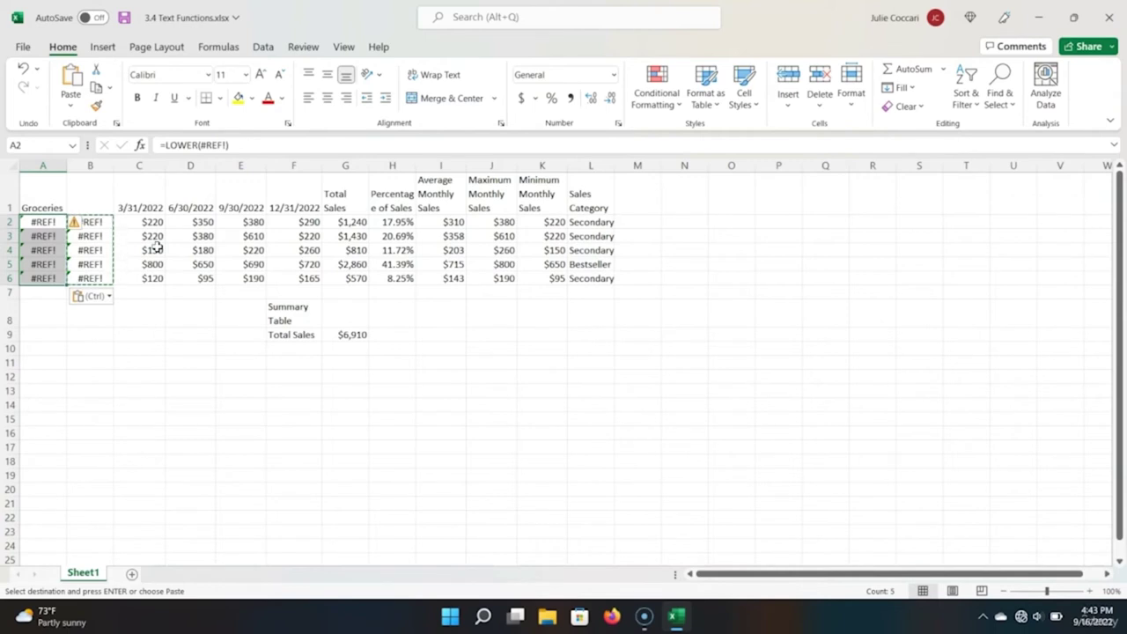
pyautogui.hotkey('shift', 'BackSpace')
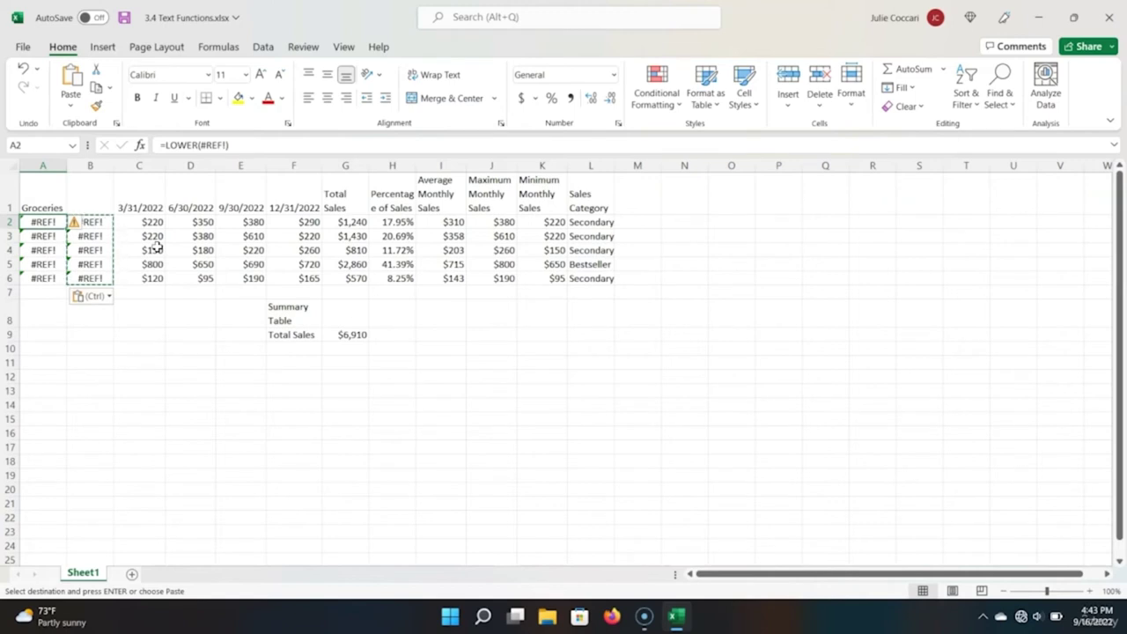
pyautogui.press('Right')
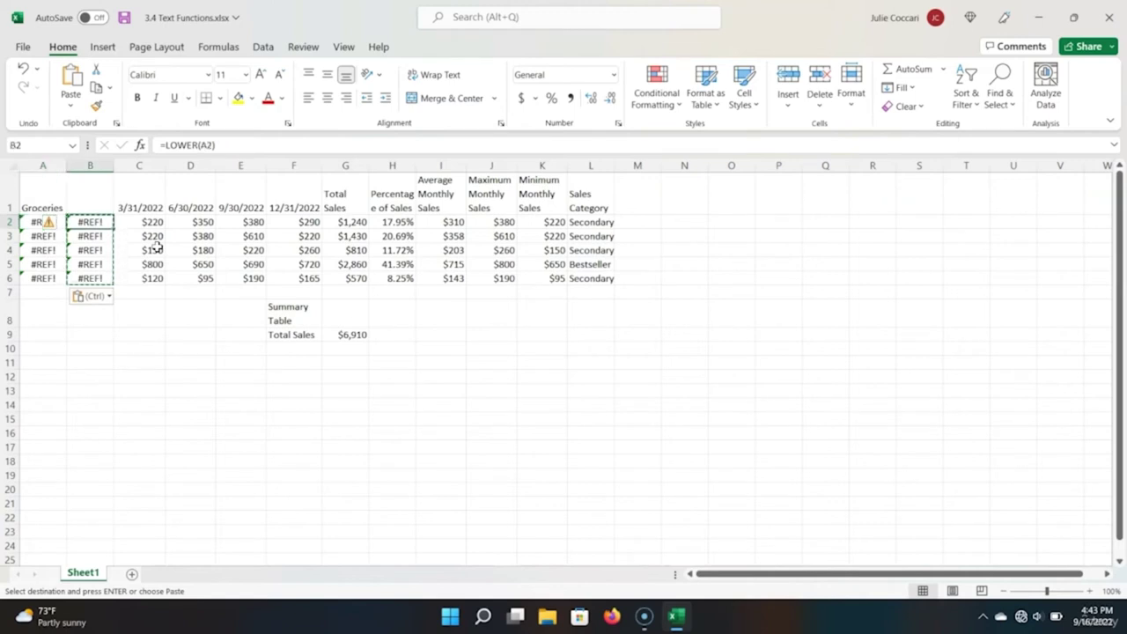
pyautogui.press('F2')
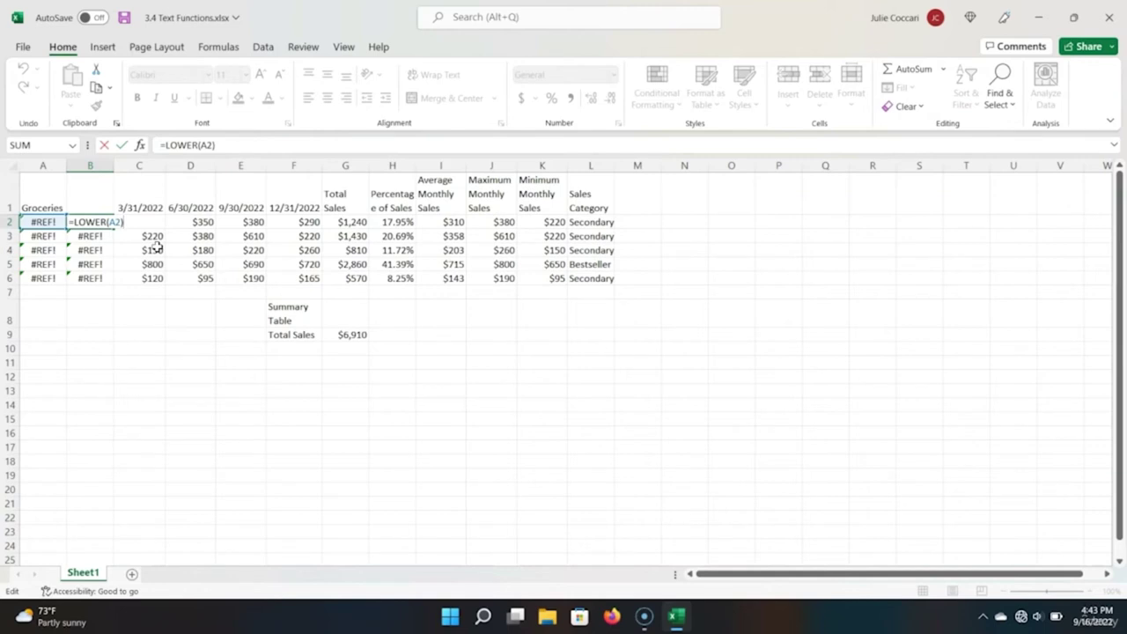
pyautogui.press('Return')
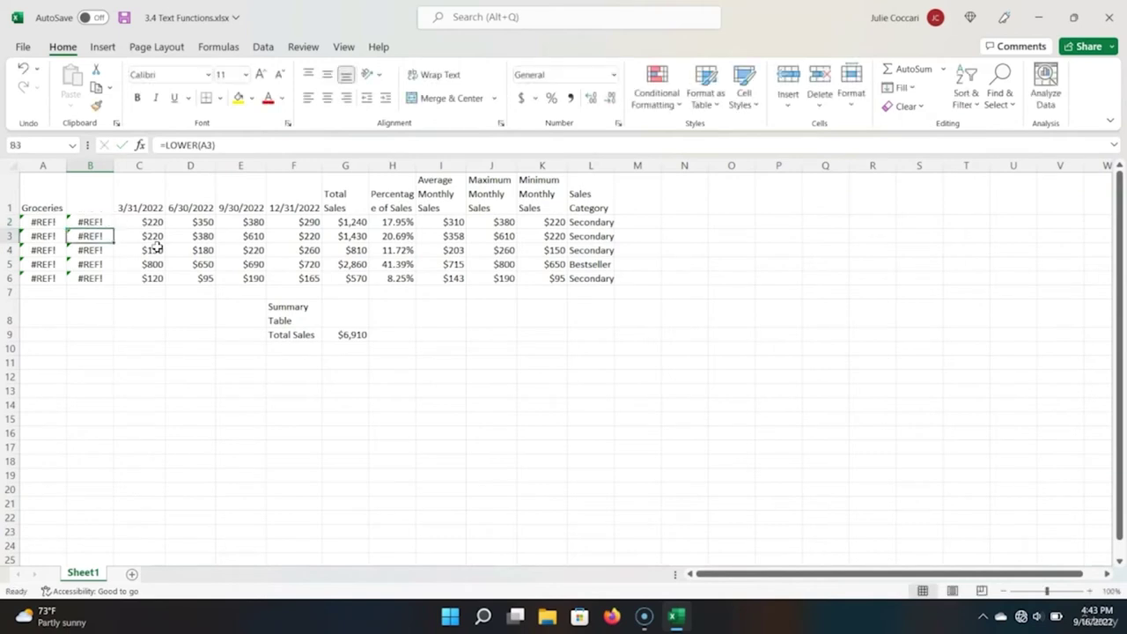
pyautogui.hotkey('ctrl', 'z')
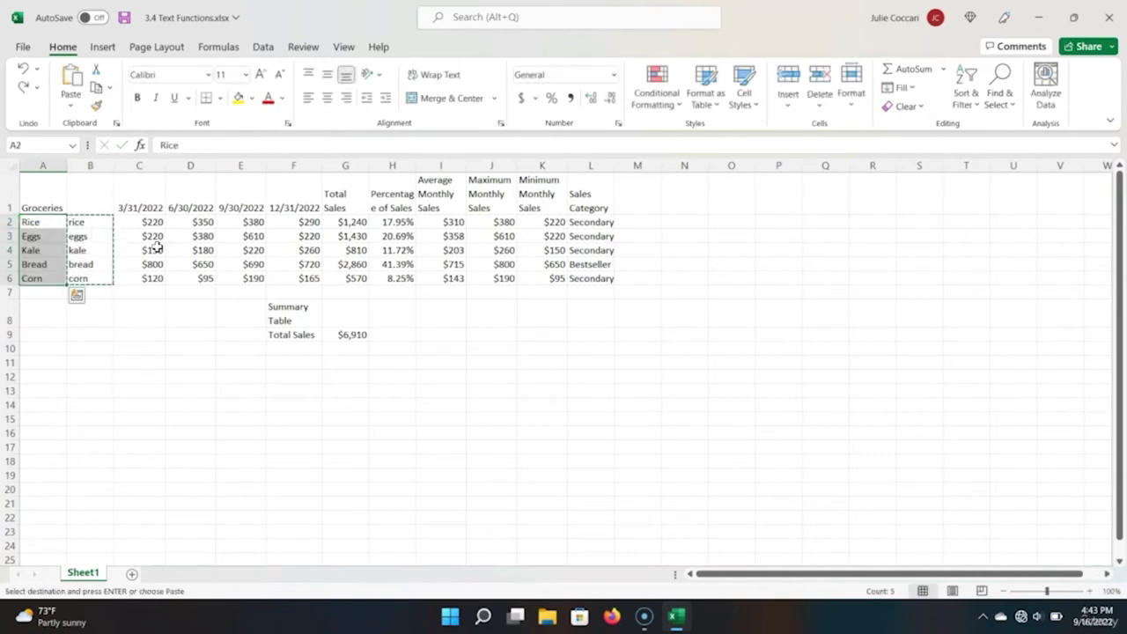
# Step: Paste the lowercase names from B2:B6 over A2:A6 as values only
pyautogui.press('Right')
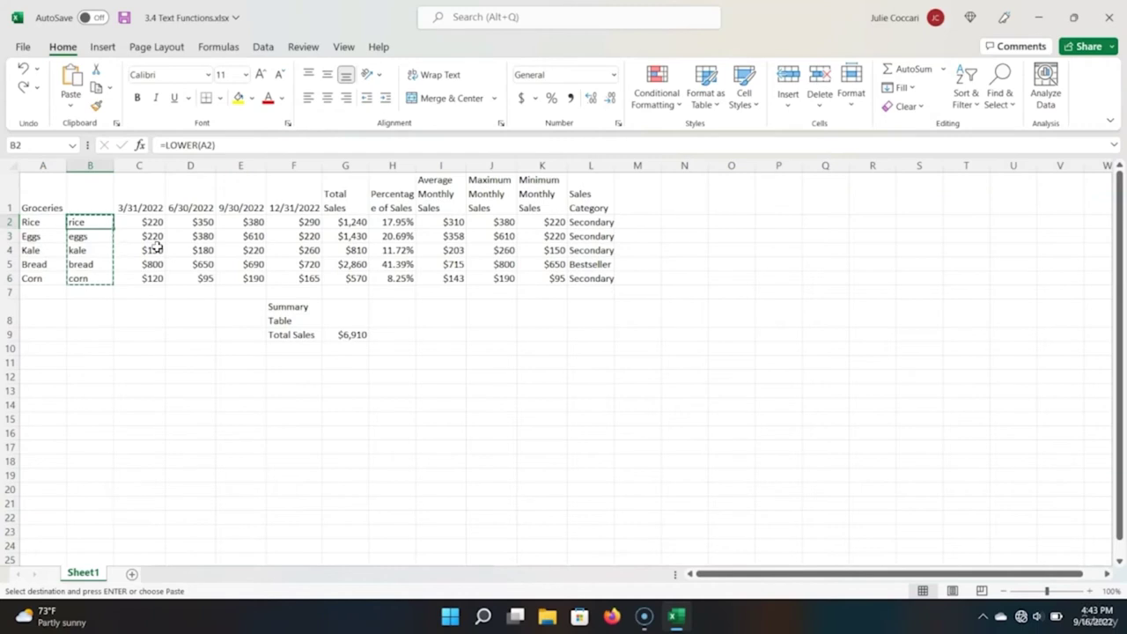
pyautogui.hotkey('ctrl', 'shift', 'Down')
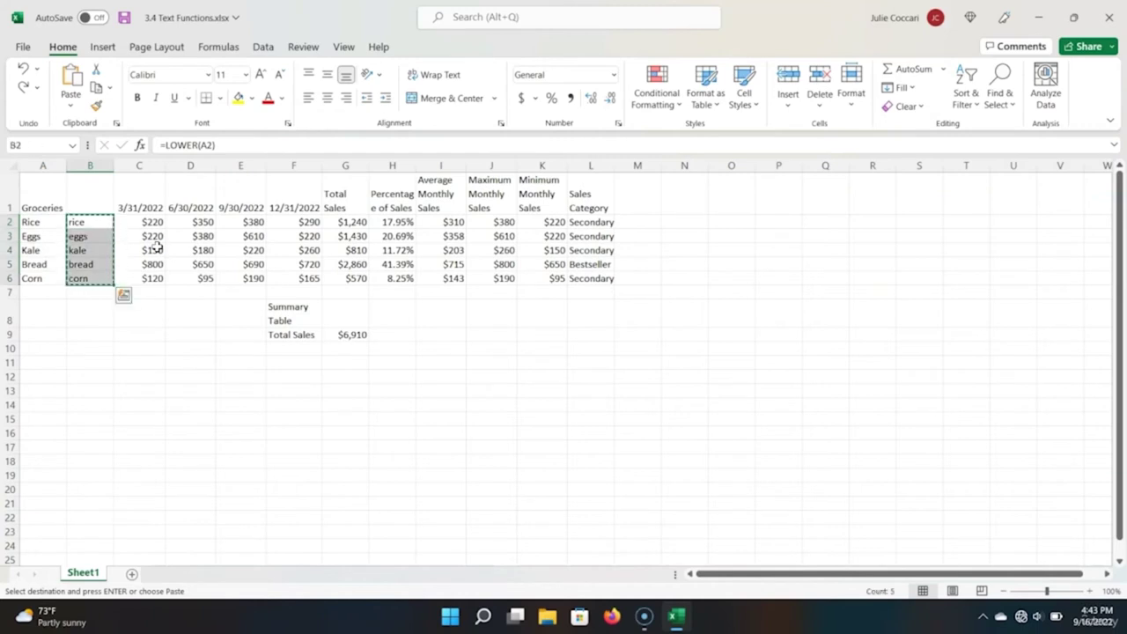
pyautogui.press('Left')
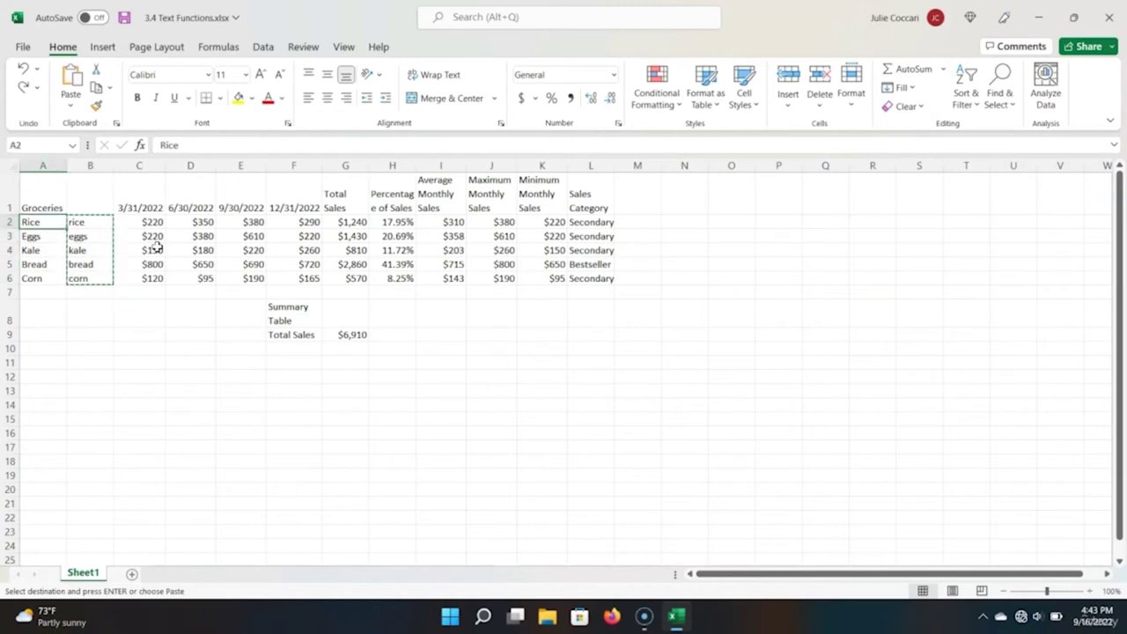
pyautogui.click(70, 105)
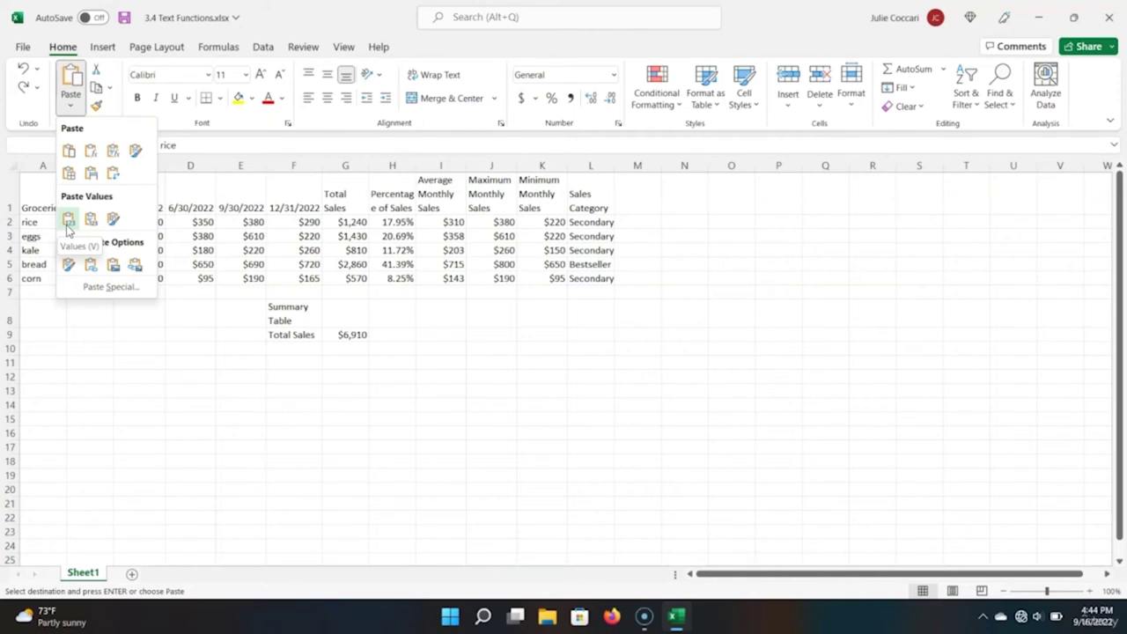
pyautogui.click(68, 220)
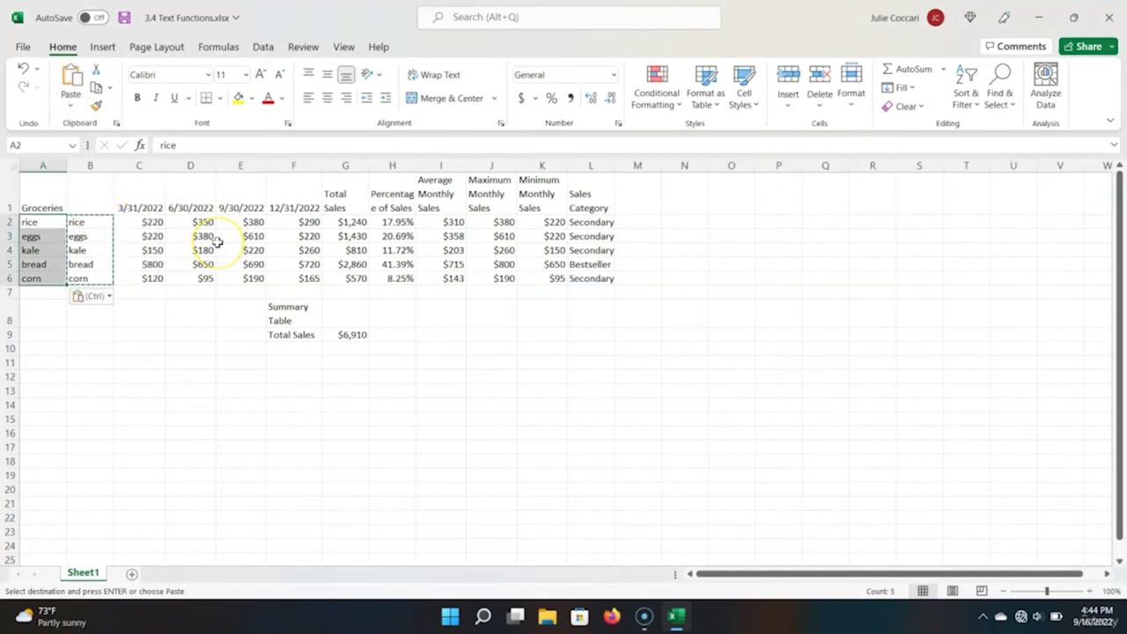
# Step: Delete helper column B containing the LOWER formulas
pyautogui.click(103, 167)
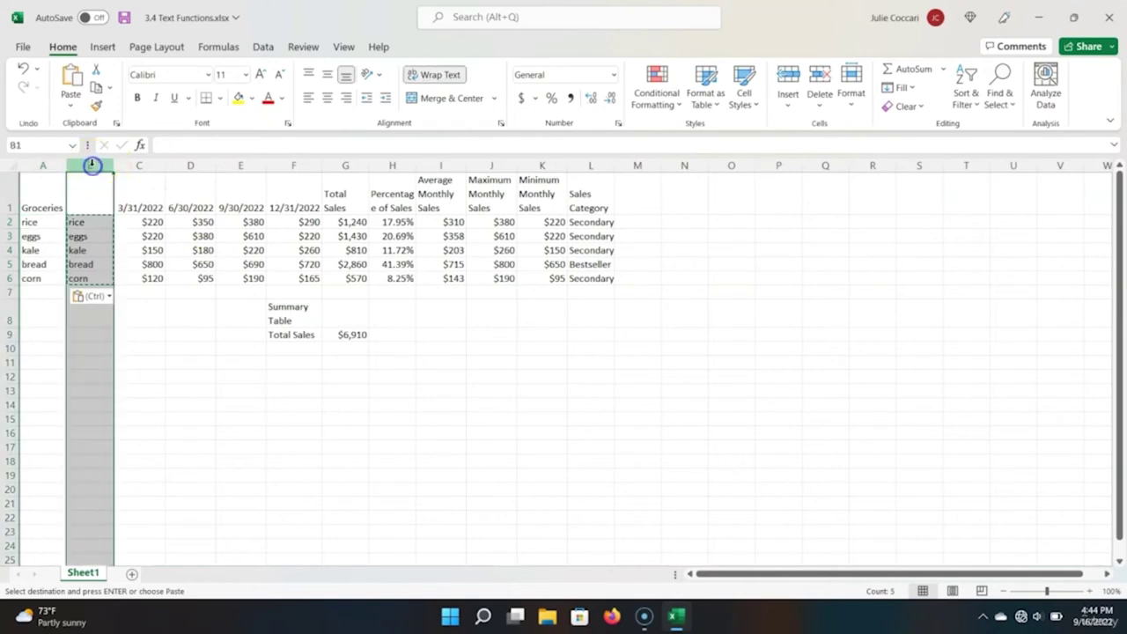
pyautogui.rightClick(81, 164)
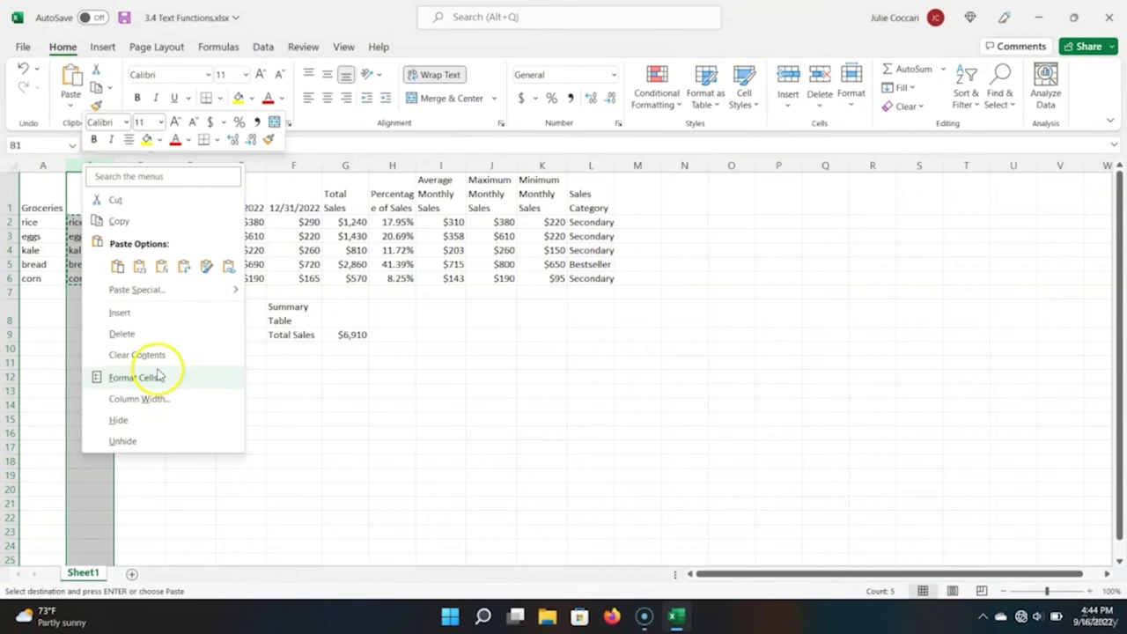
pyautogui.click(162, 338)
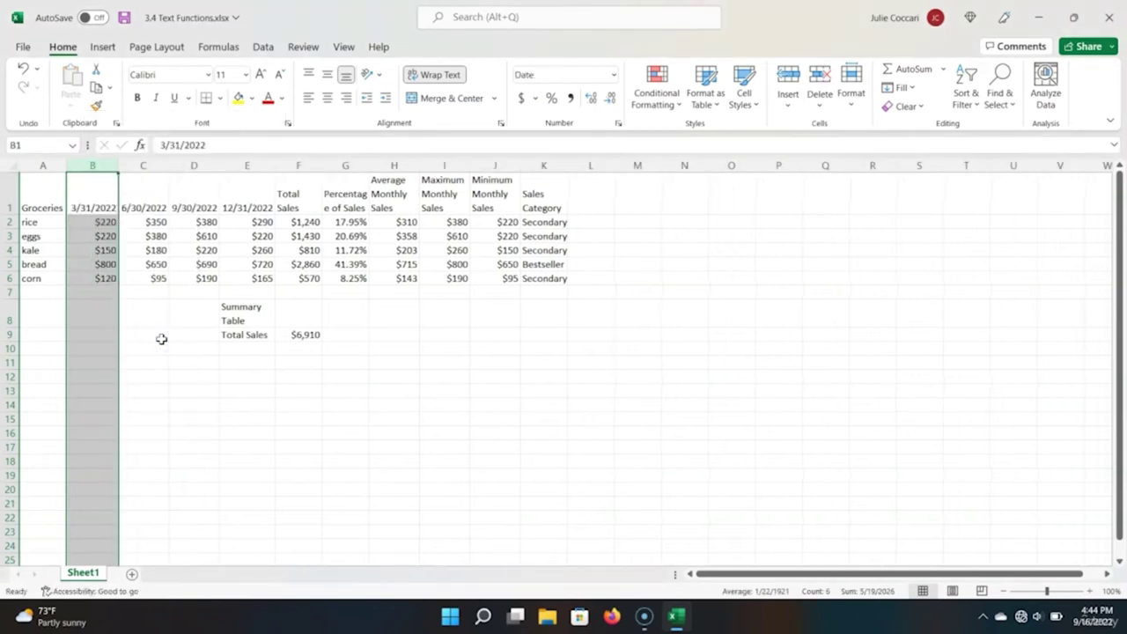
pyautogui.click(101, 249)
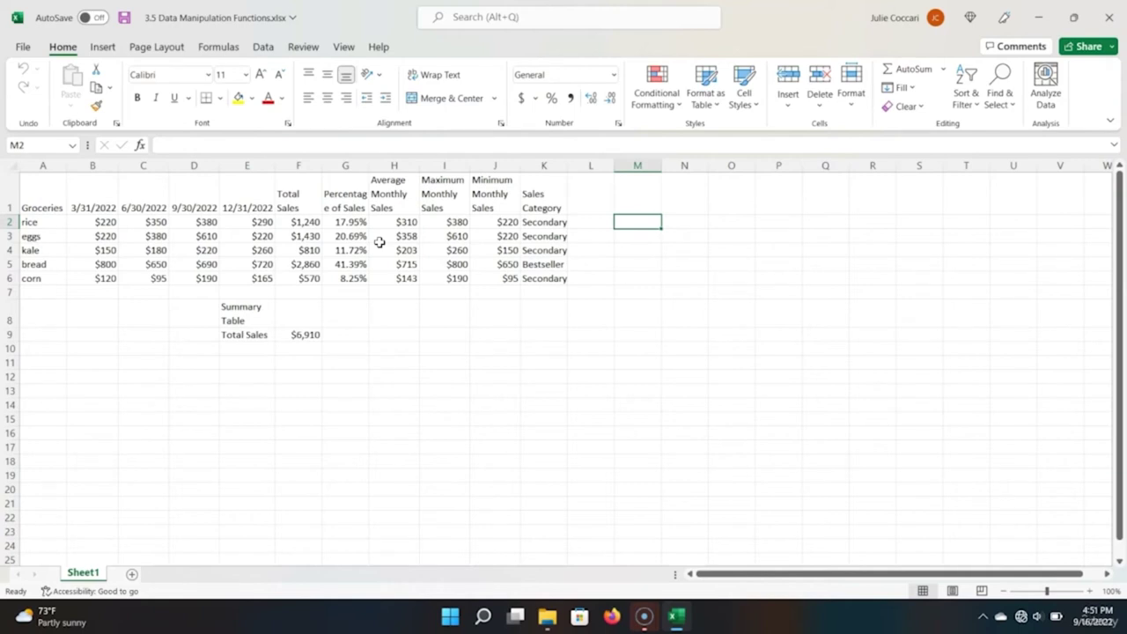
# Step: Enter =TRANSPOSE(A1:K2) in M1 to turn the header row and the rice row into a vertical table
pyautogui.press('Right')
pyautogui.press('Right')
pyautogui.press('Right')
pyautogui.press('Right')
pyautogui.press('Right')
pyautogui.press('Right')
pyautogui.press('Left')
pyautogui.press('Left')
pyautogui.press('Left')
pyautogui.press('Left')
pyautogui.press('Left')
pyautogui.press('Up')
pyautogui.press('Left')
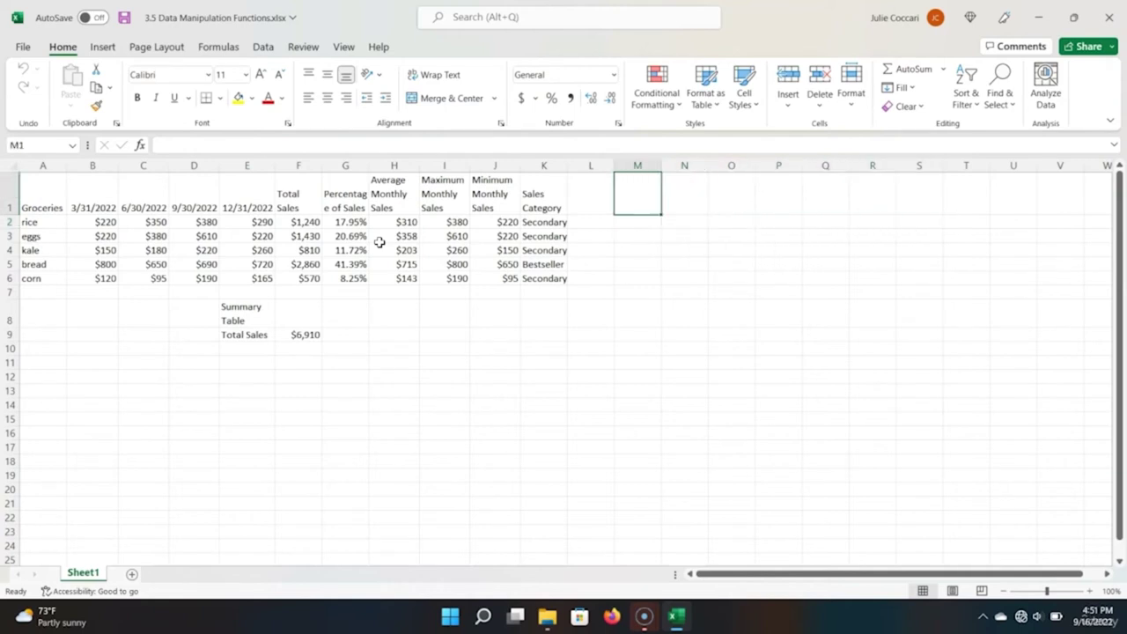
pyautogui.write('=trans')
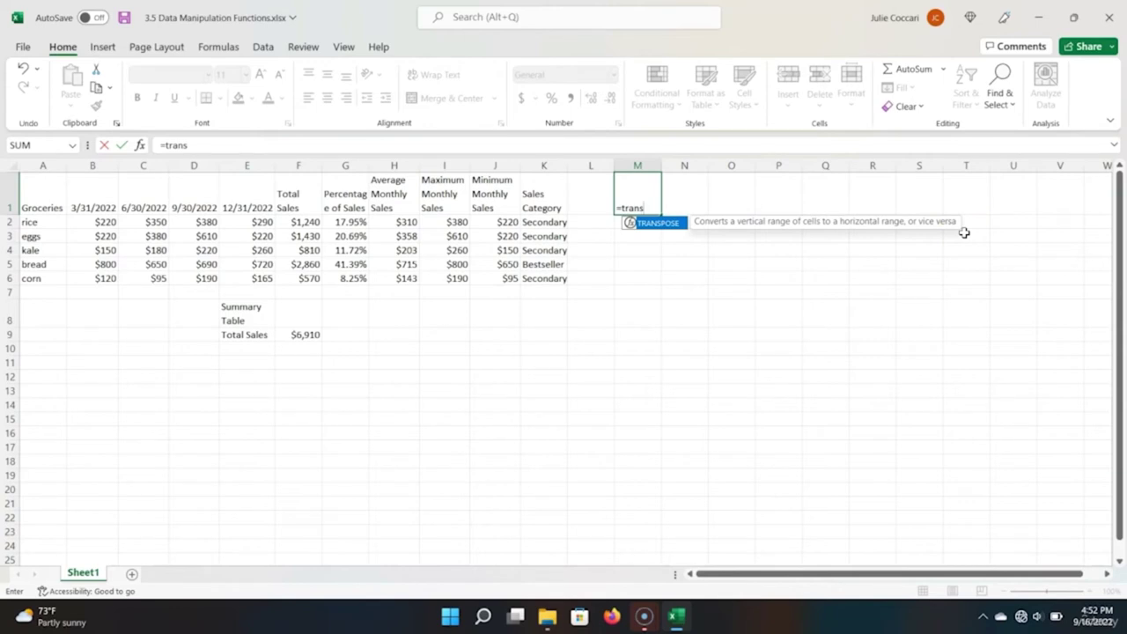
pyautogui.press('Tab')
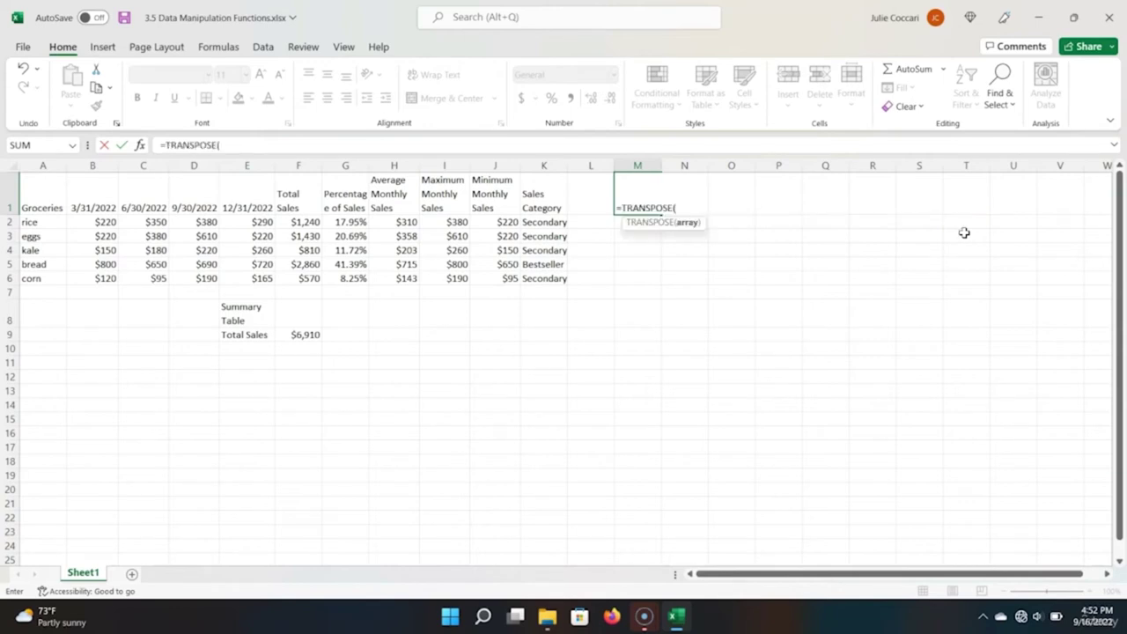
pyautogui.press('Left')
pyautogui.press('Left')
pyautogui.press('Left')
pyautogui.press('Left')
pyautogui.press('Left')
pyautogui.press('Left')
pyautogui.press('Left')
pyautogui.press('Left')
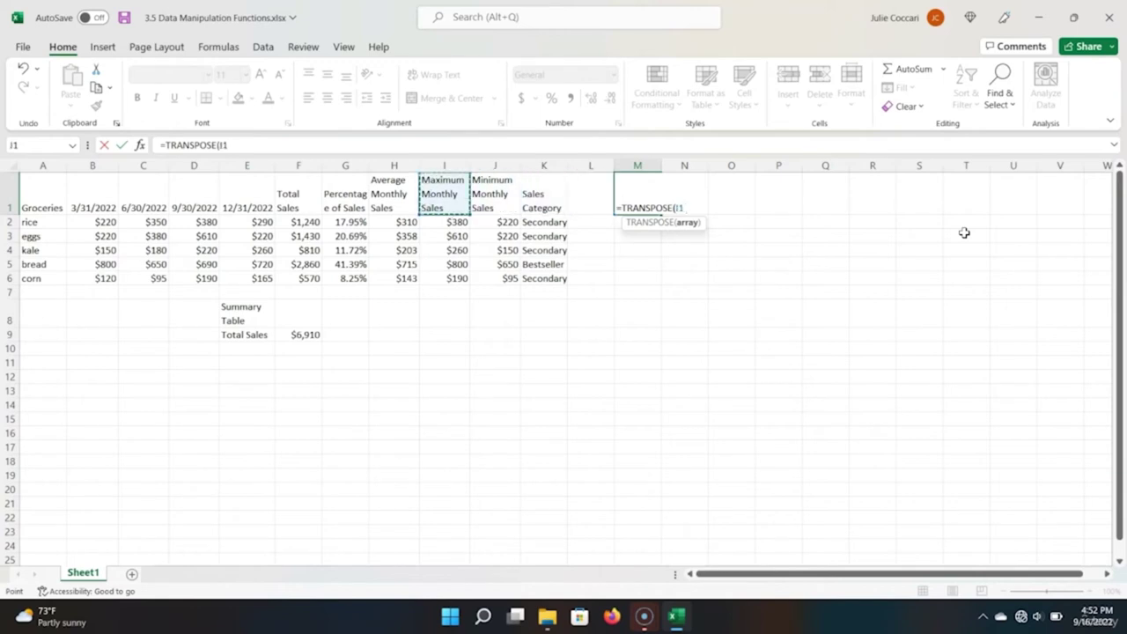
pyautogui.press('Left')
pyautogui.press('Left')
pyautogui.press('Left')
pyautogui.press('Left')
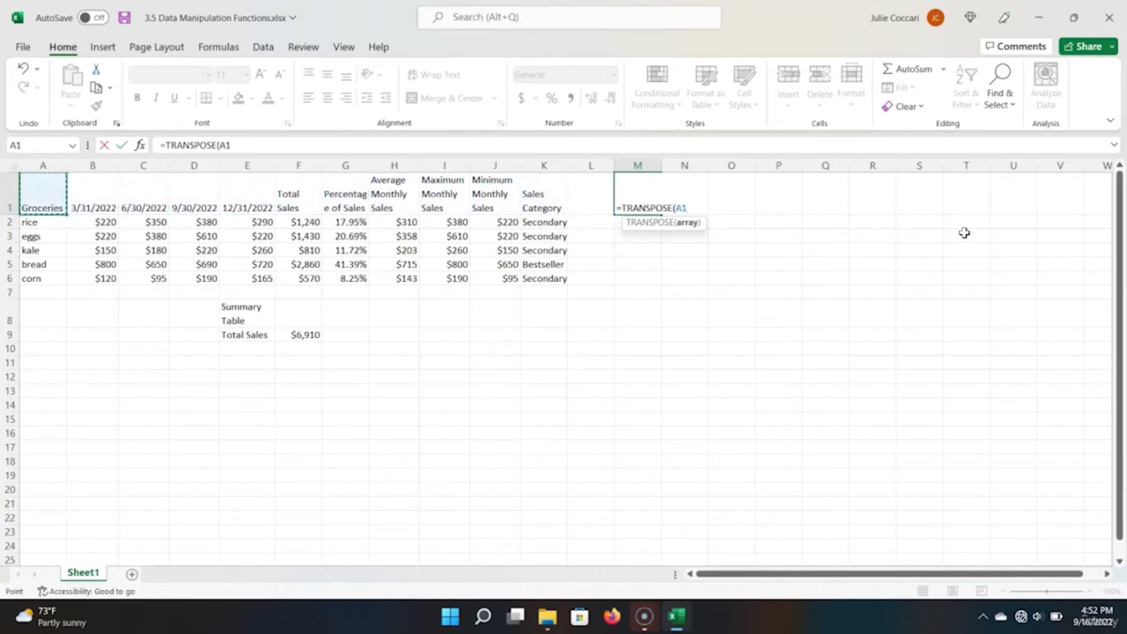
pyautogui.hotkey('shift', 'Right')
pyautogui.hotkey('shift', 'Right')
pyautogui.hotkey('shift', 'Right')
pyautogui.hotkey('shift', 'Right')
pyautogui.hotkey('shift', 'Right')
pyautogui.hotkey('shift', 'Right')
pyautogui.hotkey('shift', 'Right')
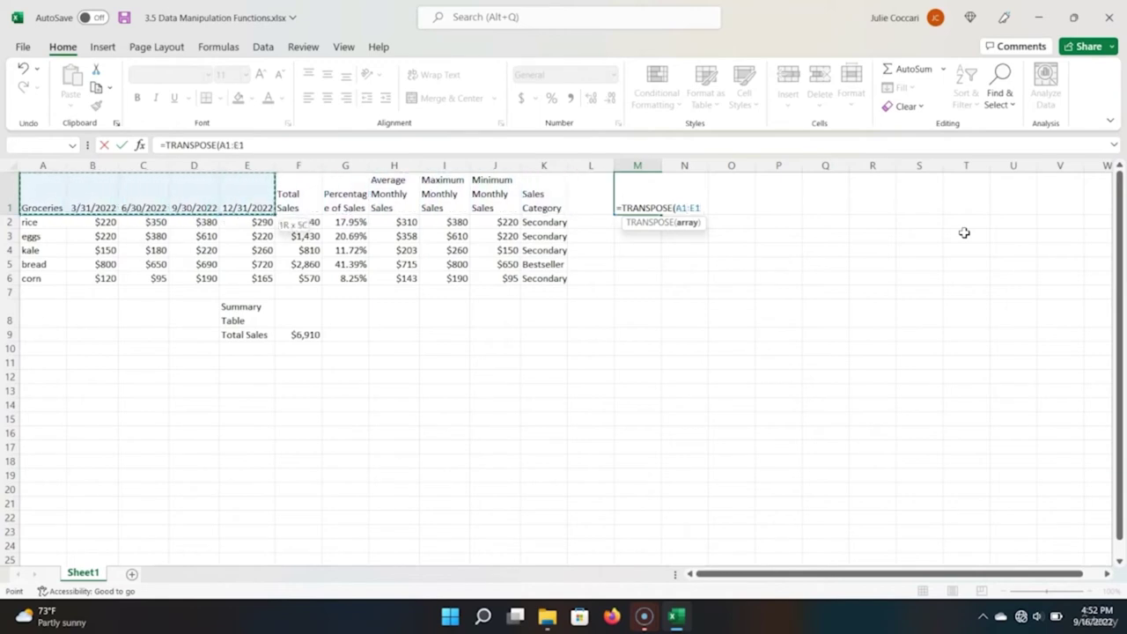
pyautogui.hotkey('shift', 'Right')
pyautogui.hotkey('shift', 'Right')
pyautogui.hotkey('shift', 'Right')
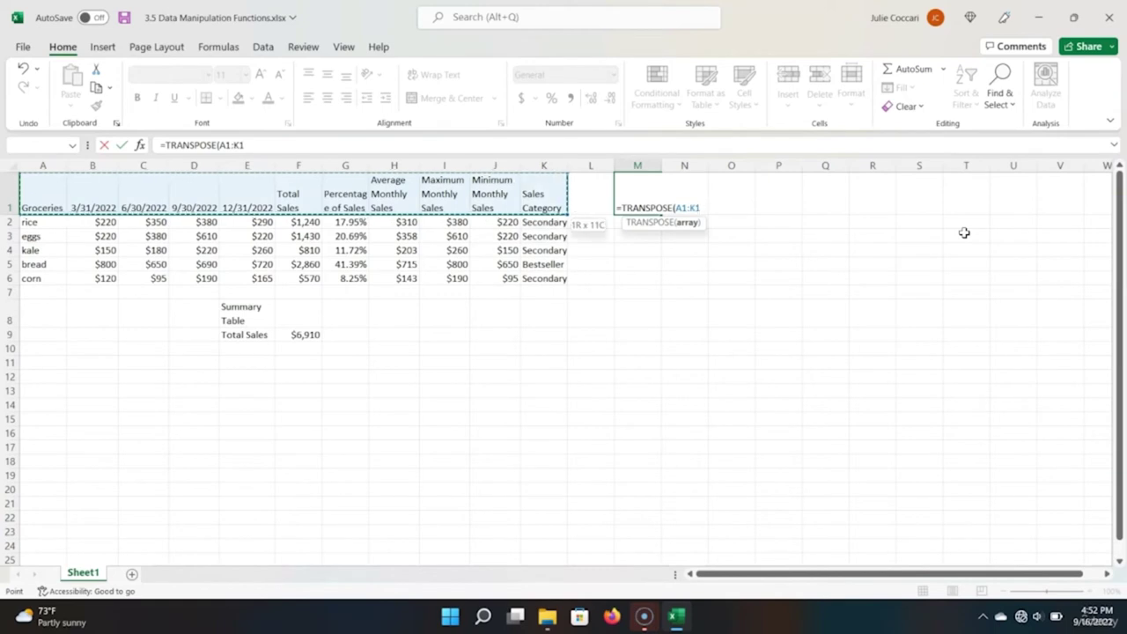
pyautogui.hotkey('shift', 'Down')
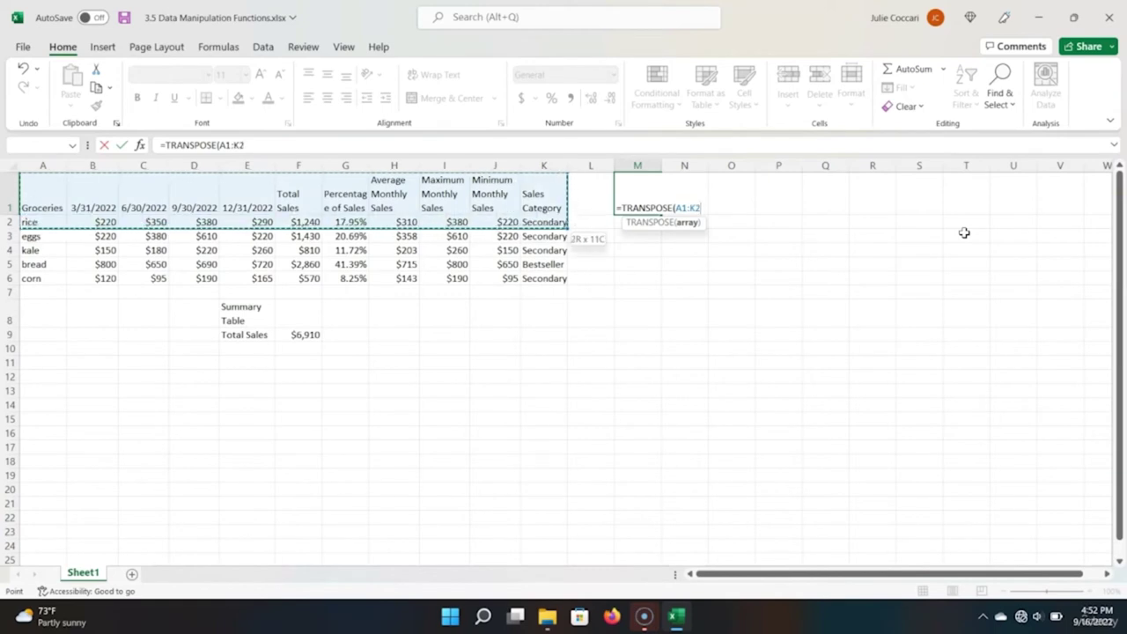
pyautogui.press('Return')
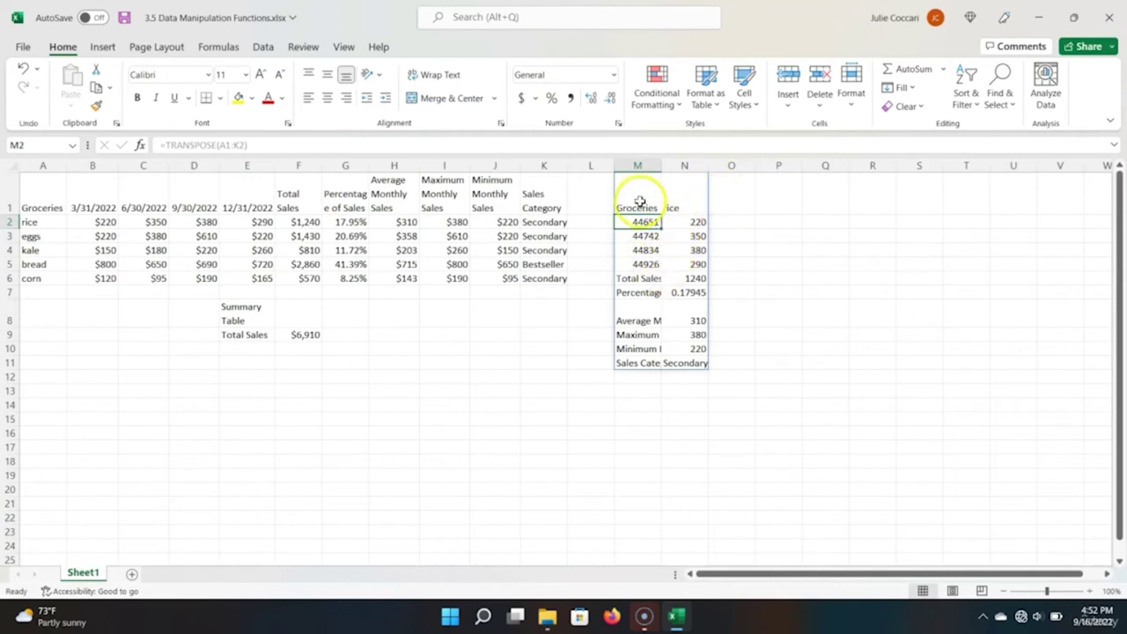
# Step: Apply a date number format to the transposed date serials in M2:M5
pyautogui.keyDown('shift'); pyautogui.click(647, 264); pyautogui.keyUp('shift')
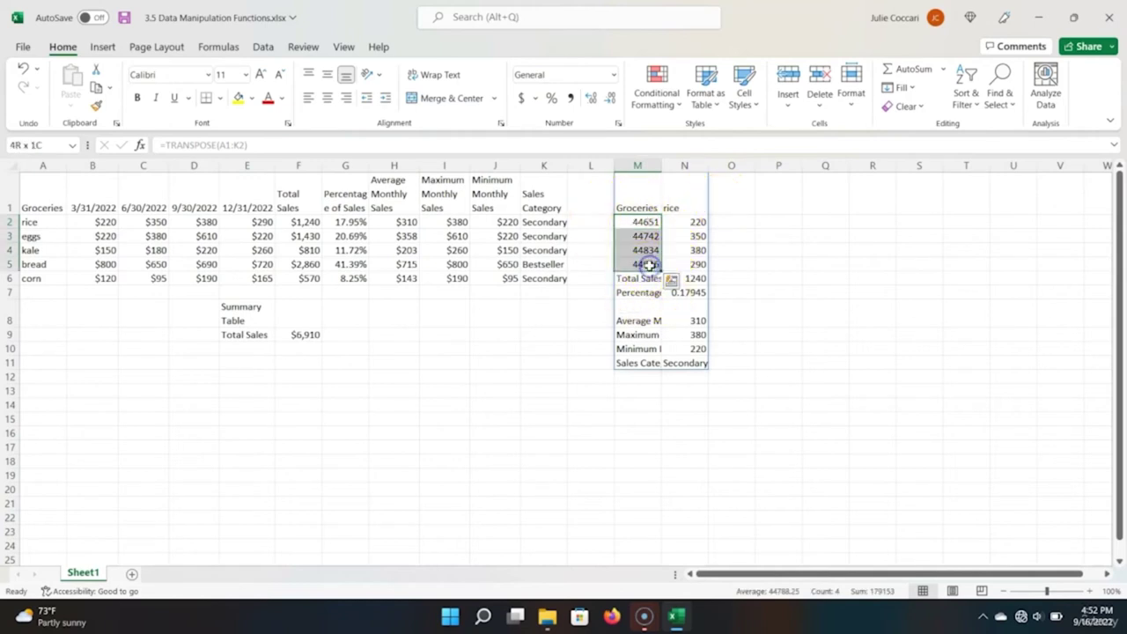
pyautogui.click(613, 74)
pyautogui.click(596, 239)
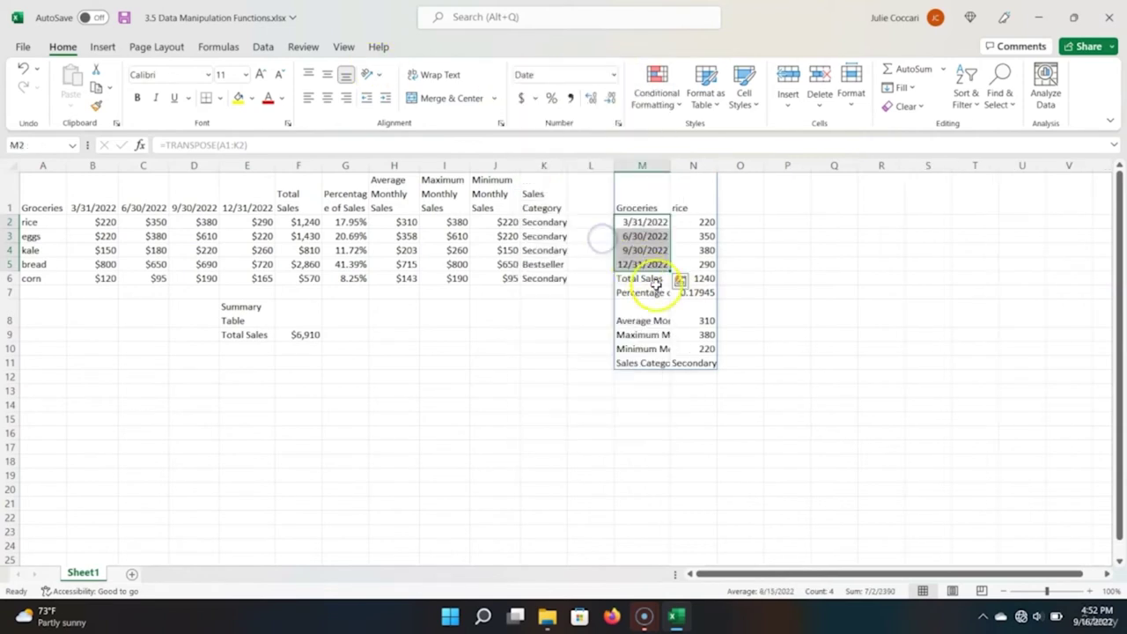
# Step: Format the transposed rice values in N2:N10 with the Accounting number format and no decimal places
pyautogui.click(649, 317)
pyautogui.click(699, 223)
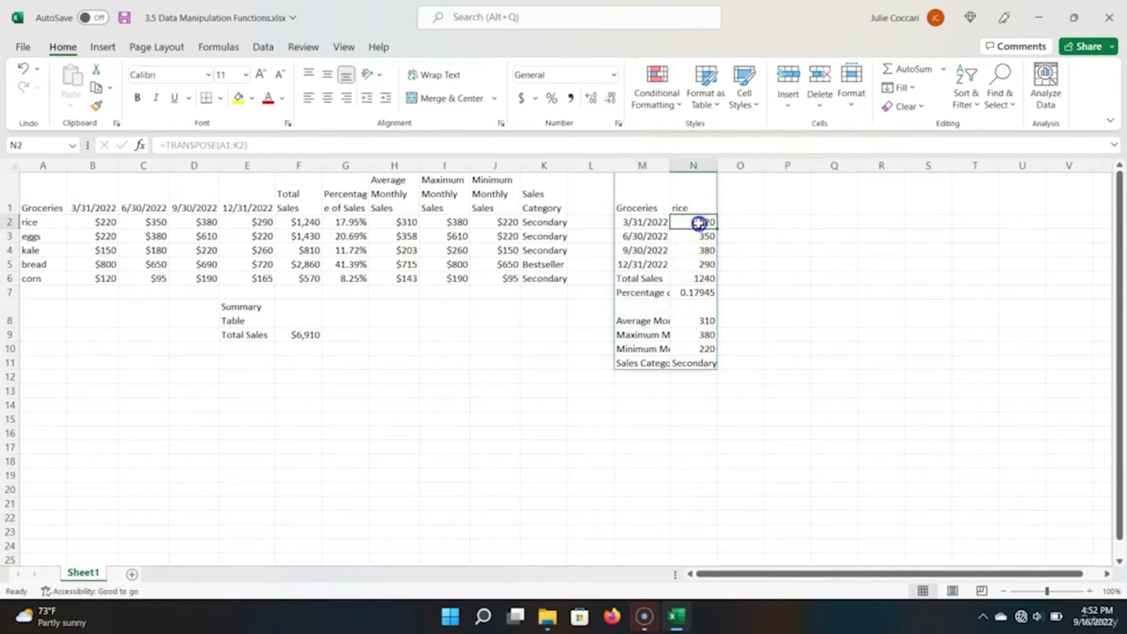
pyautogui.keyDown('shift'); pyautogui.click(703, 352); pyautogui.keyUp('shift')
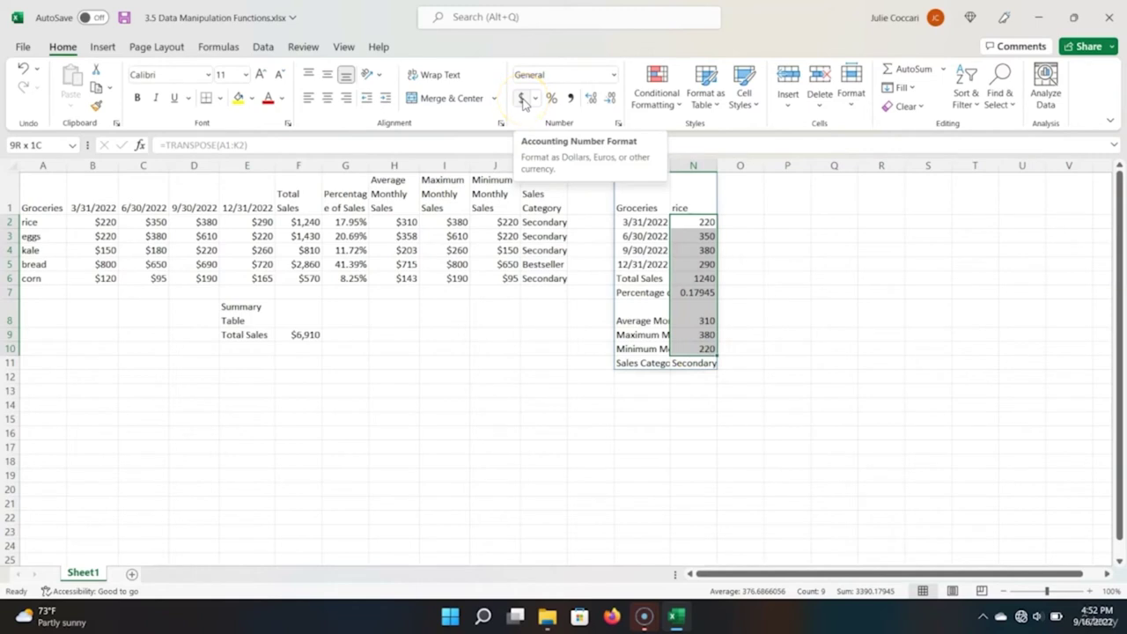
pyautogui.click(523, 100)
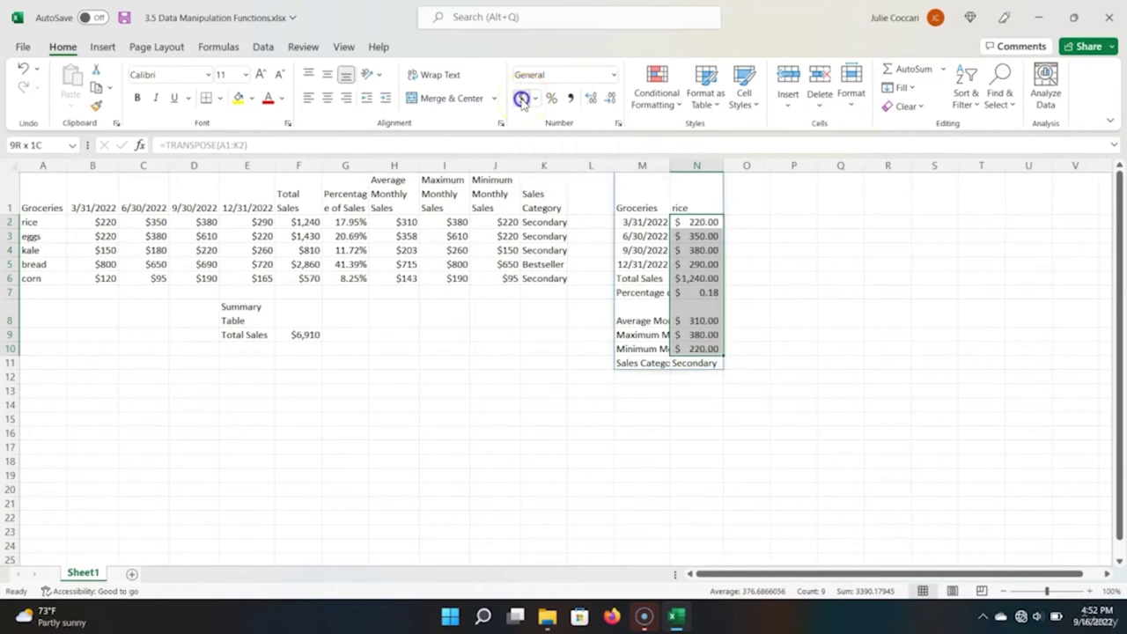
pyautogui.click(609, 102)
pyautogui.click(610, 102)
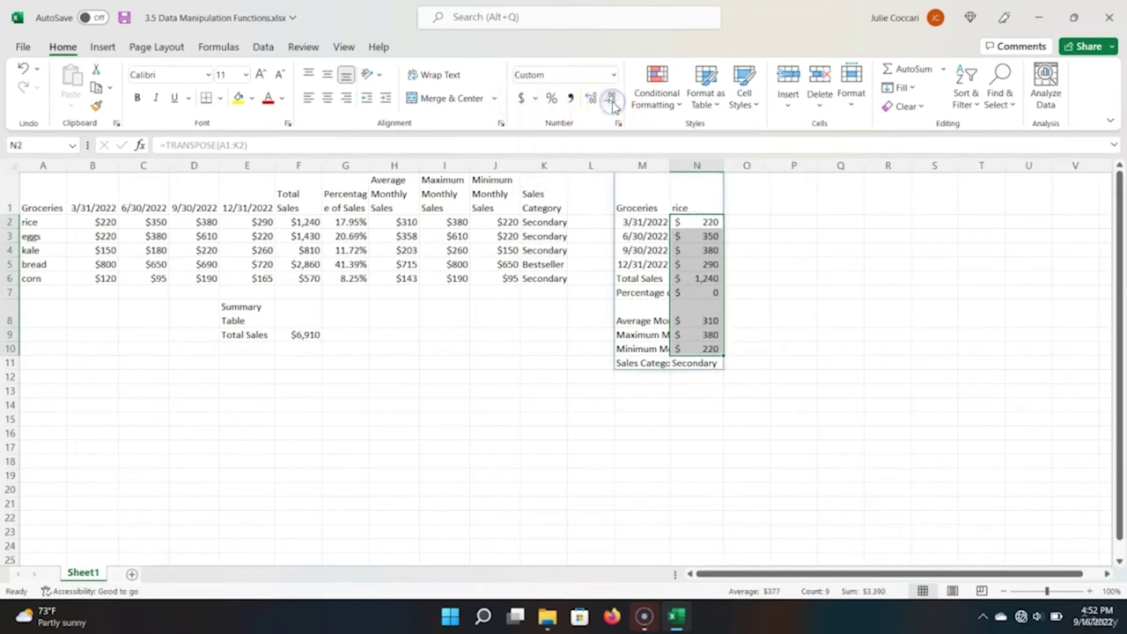
# Step: Wrap the text in the transposed table M1:N11
pyautogui.click(644, 194)
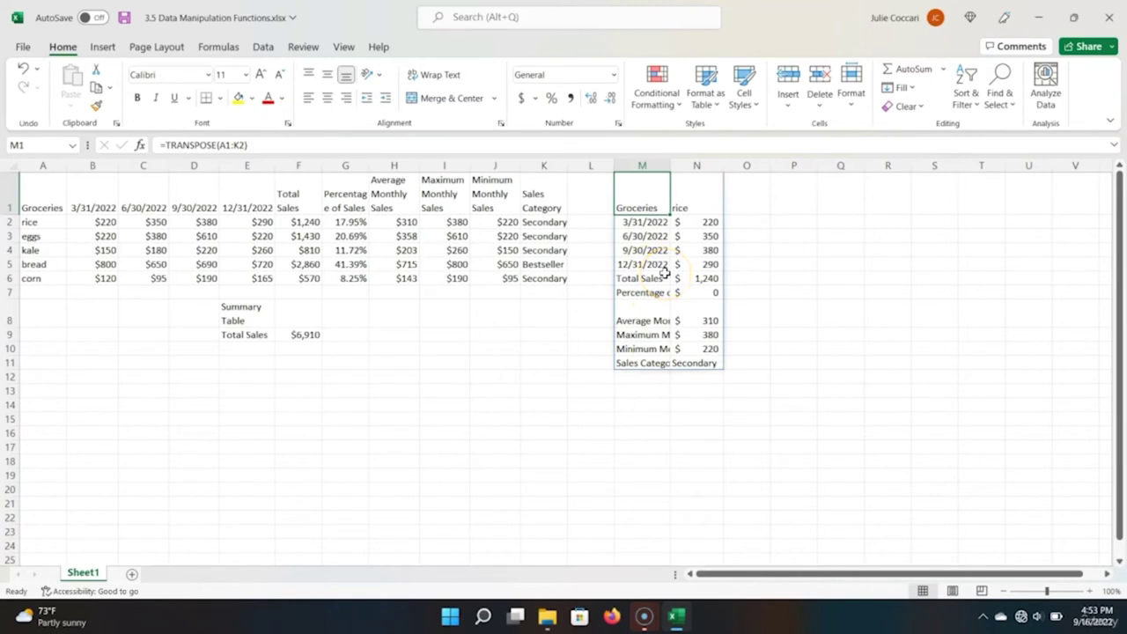
pyautogui.hotkey('shift', 'Right')
pyautogui.hotkey('ctrl', 'shift', 'Down')
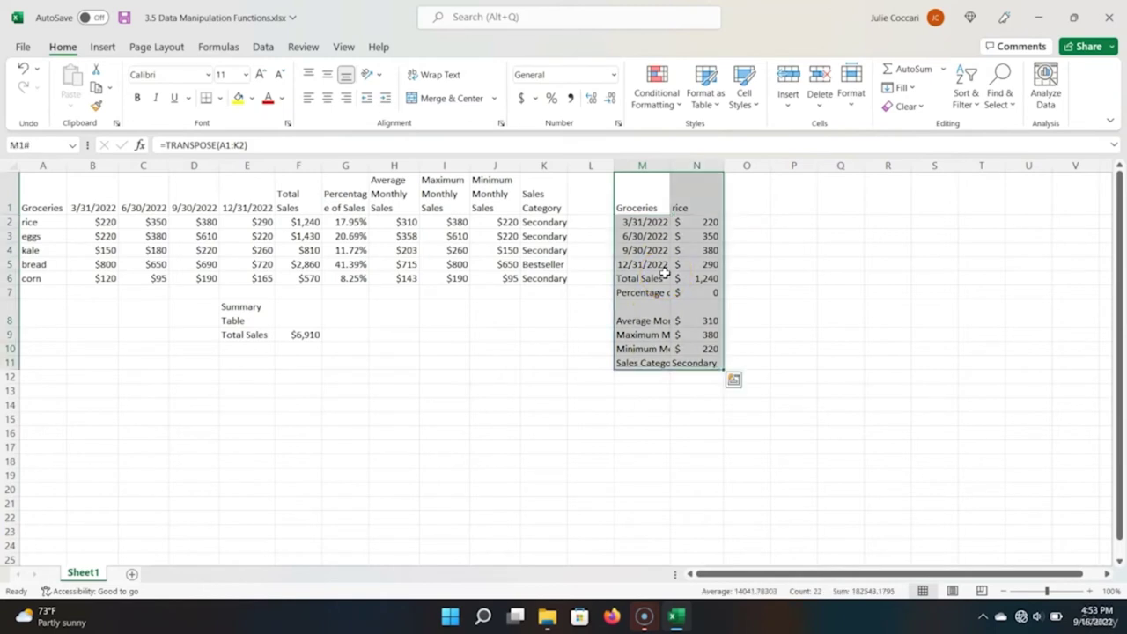
pyautogui.click(423, 74)
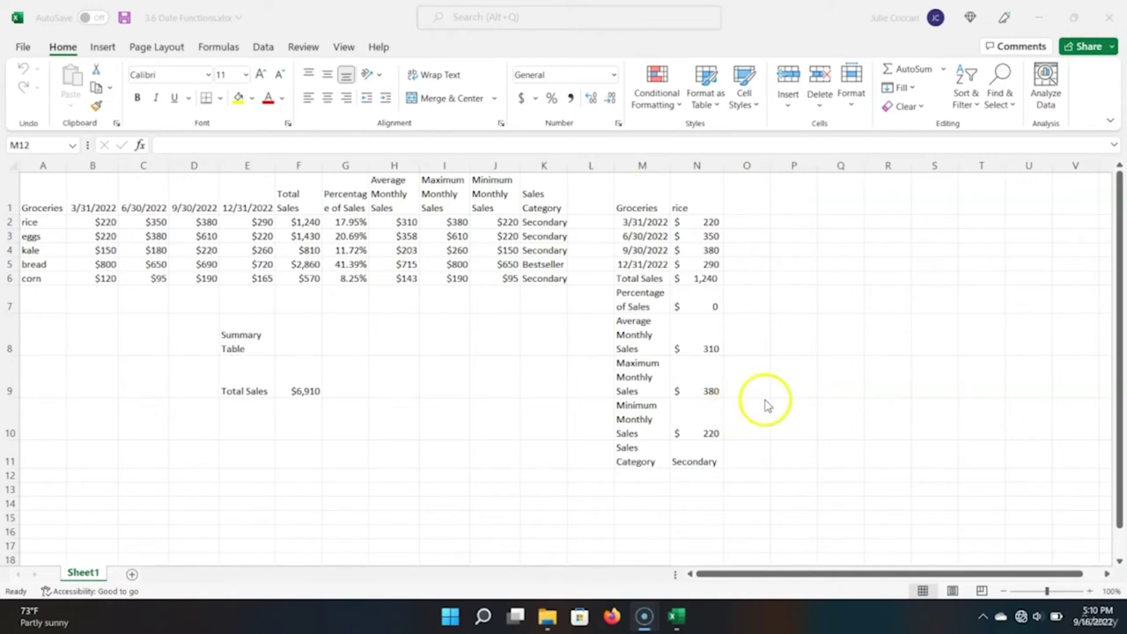
# Step: Add the label "Time Stamp" in M12 and enter =today() in N12
pyautogui.click(641, 475)
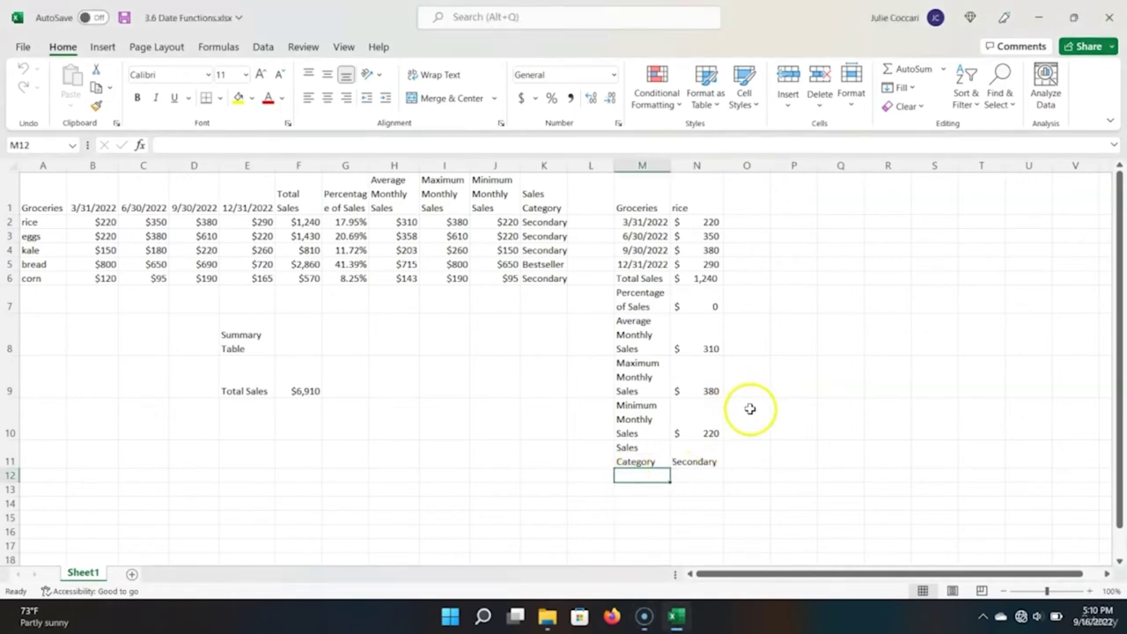
pyautogui.write('Time Stamp')
pyautogui.press('Tab')
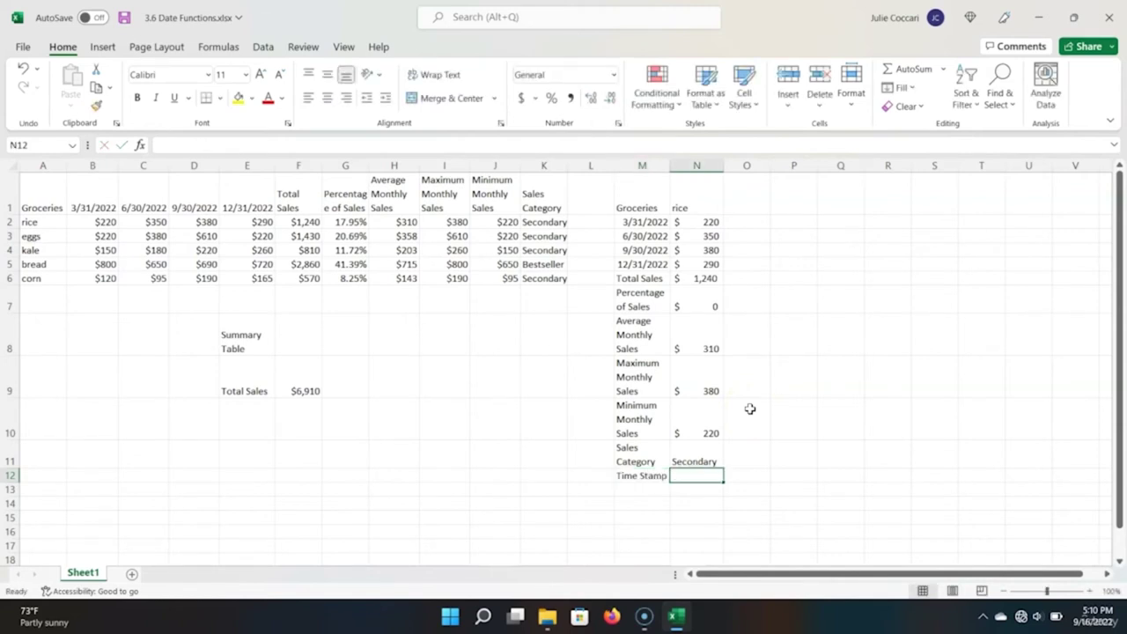
pyautogui.write('=tod')
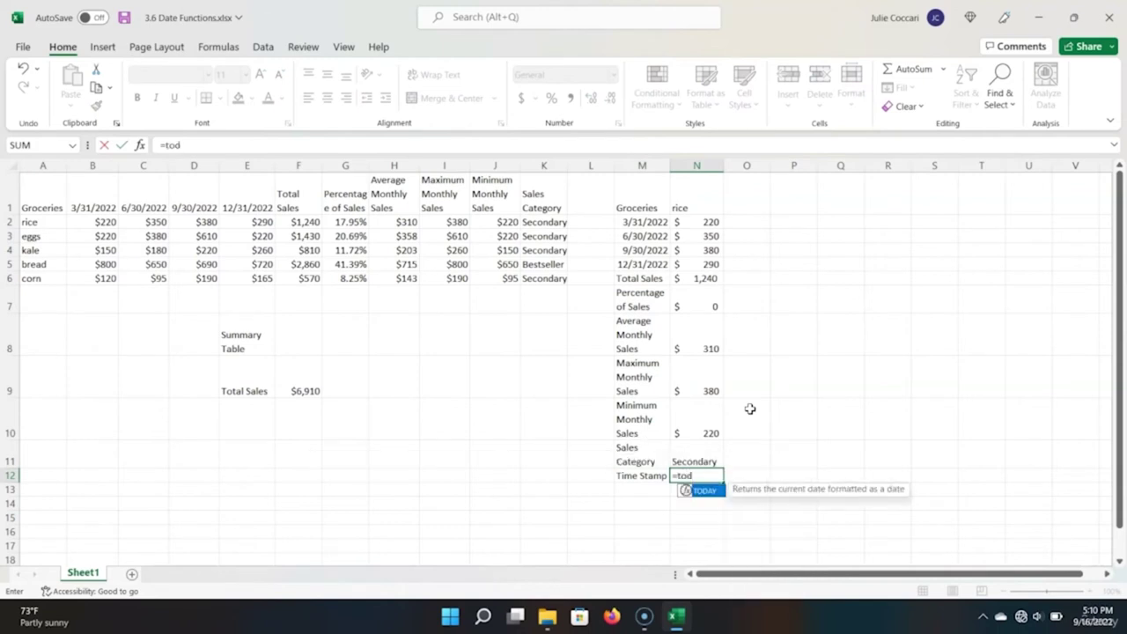
pyautogui.write('ay')
pyautogui.write('(')
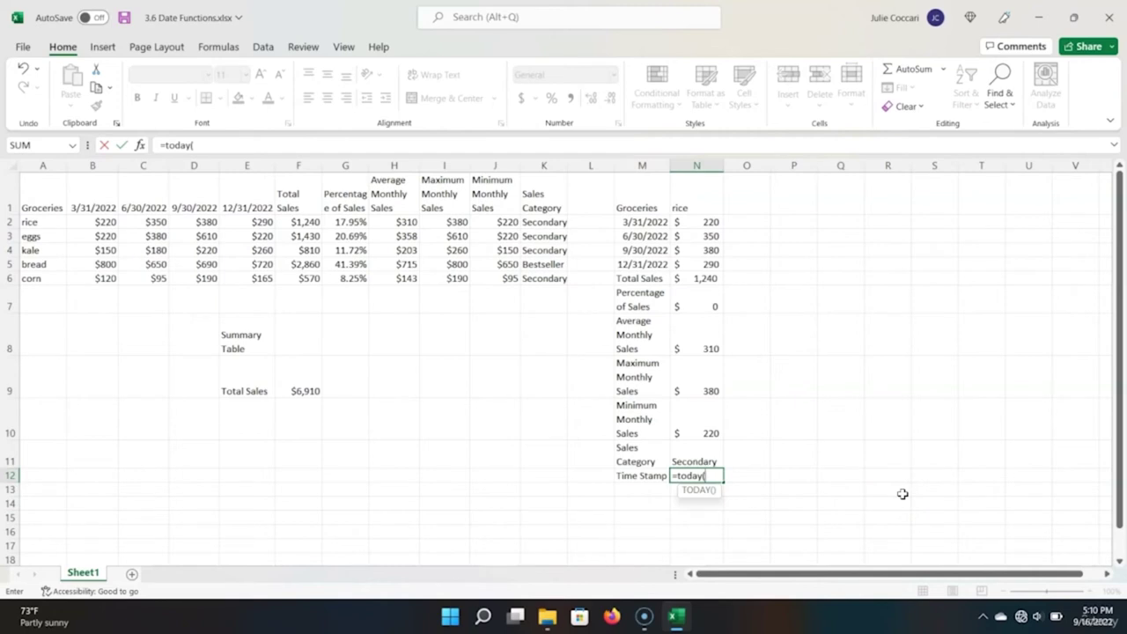
pyautogui.write(')')
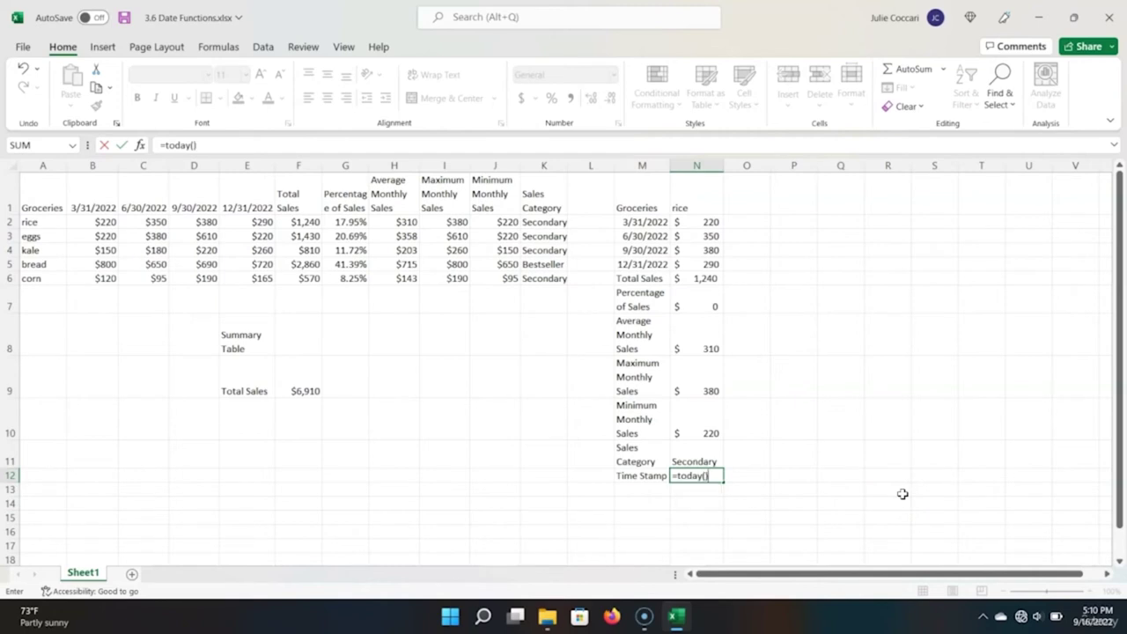
pyautogui.press('Return')
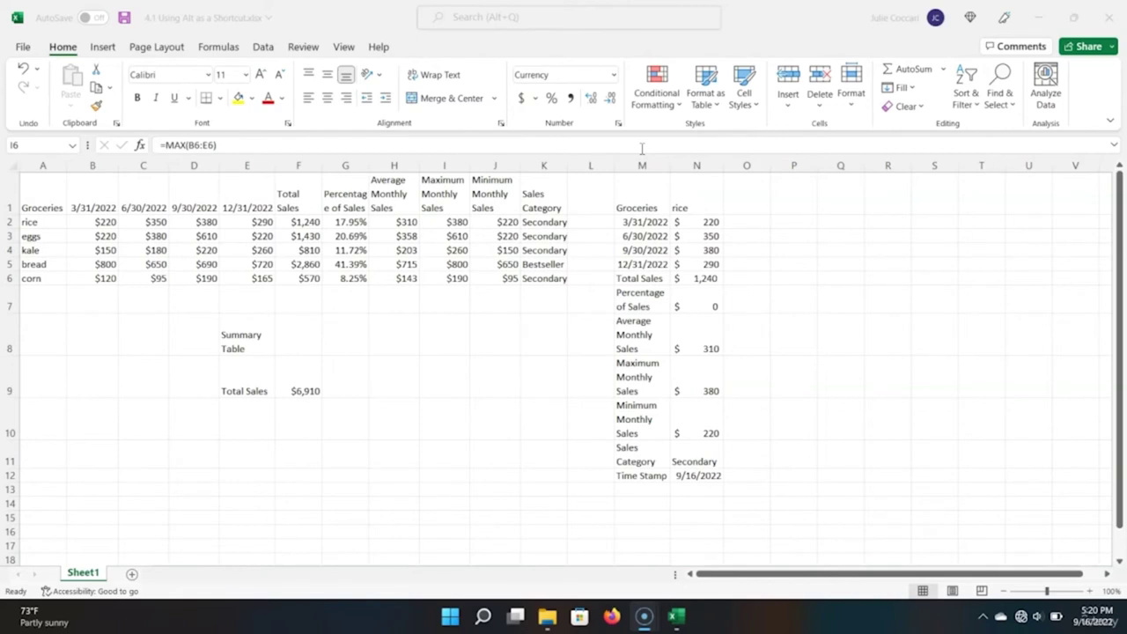
# Step: Examine the Alt access keys for the Insert commands, then dismiss them
pyautogui.click(634, 44)
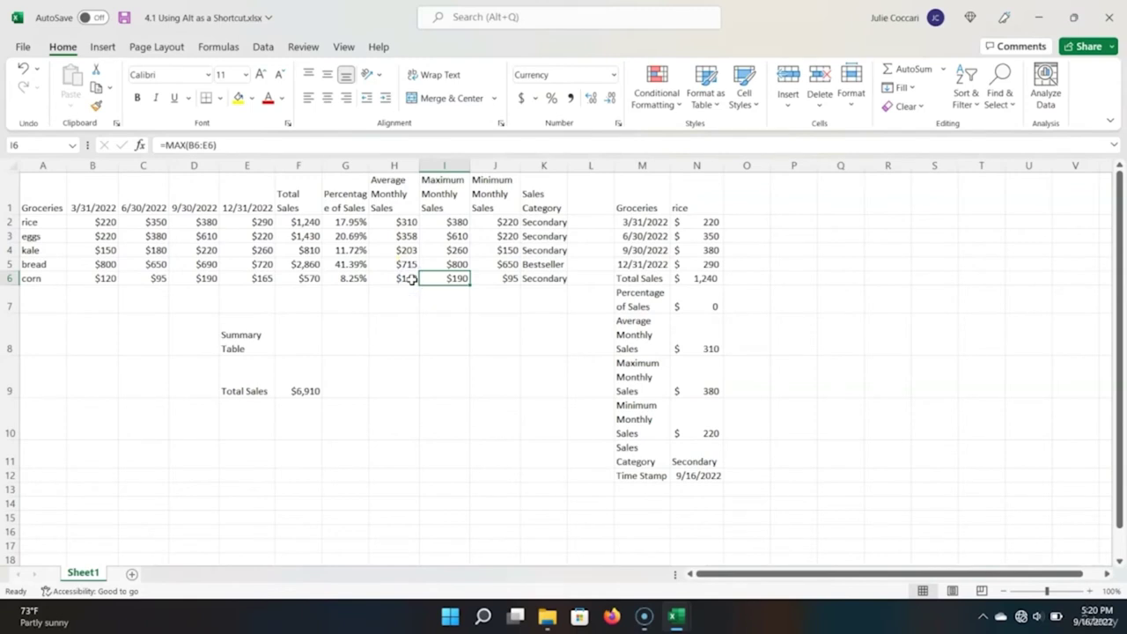
pyautogui.press('alt')
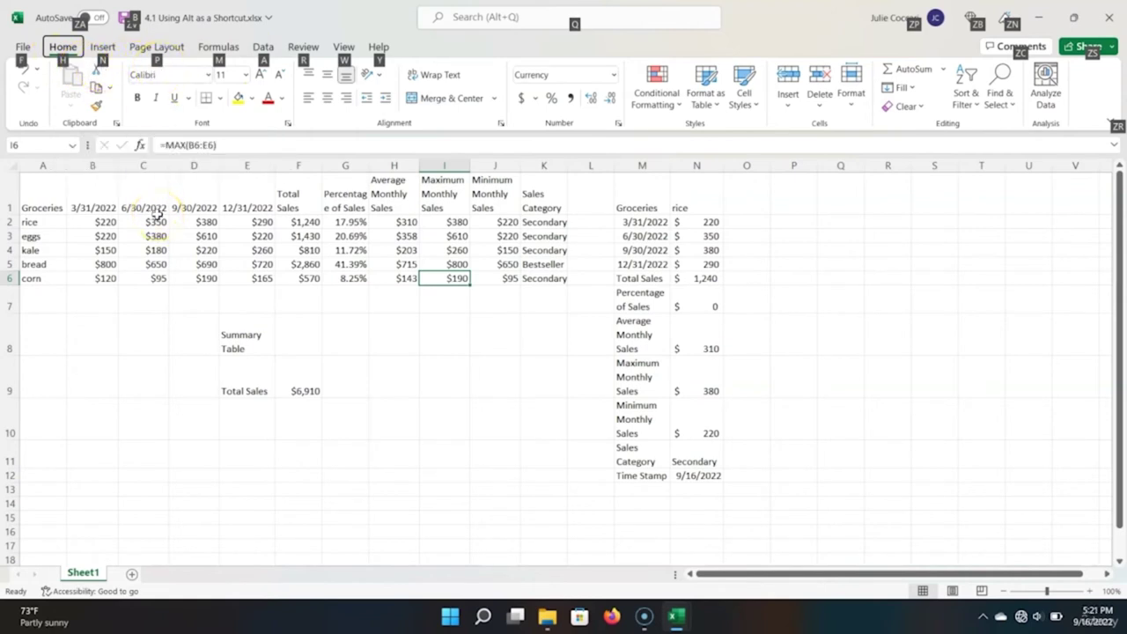
pyautogui.press('n')
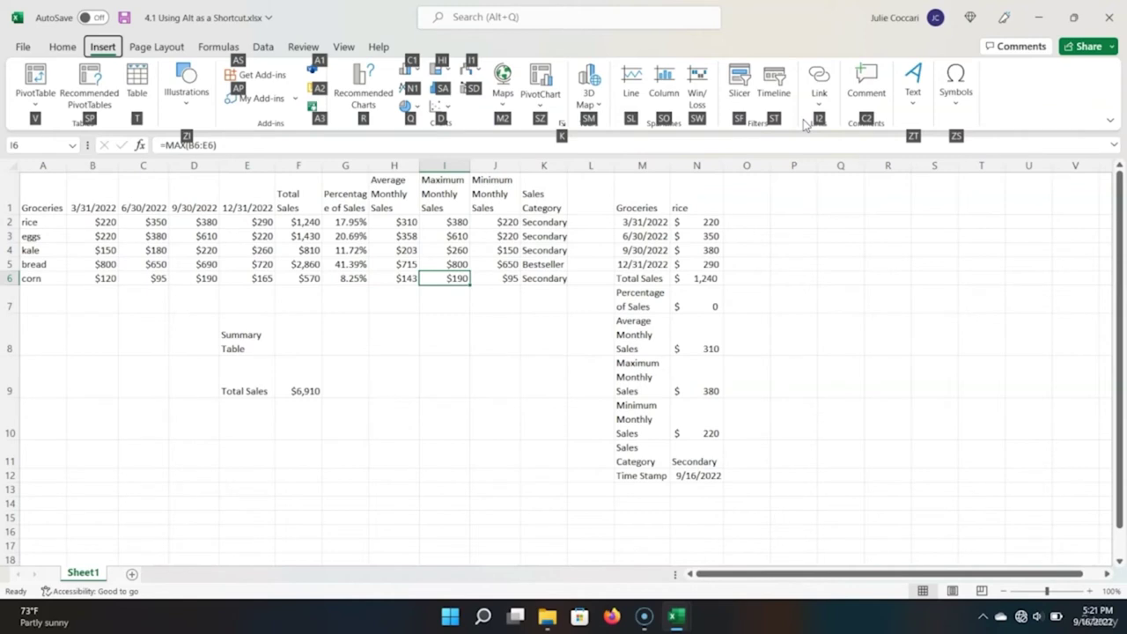
pyautogui.press('alt')
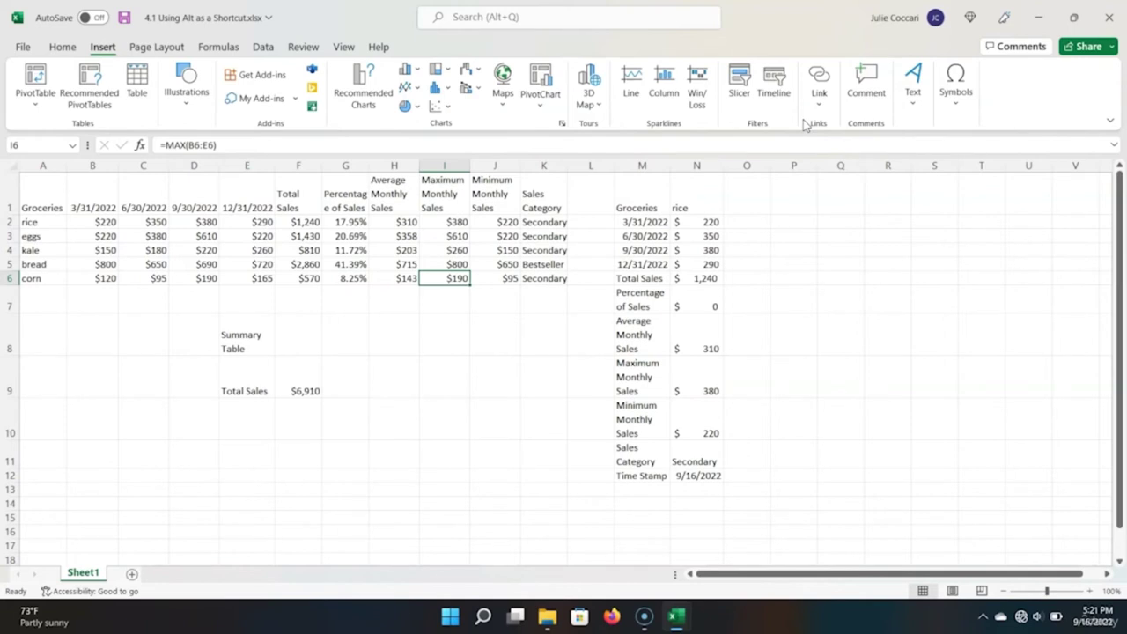
# Step: Center the header row A1:K1 horizontally
pyautogui.click(53, 202)
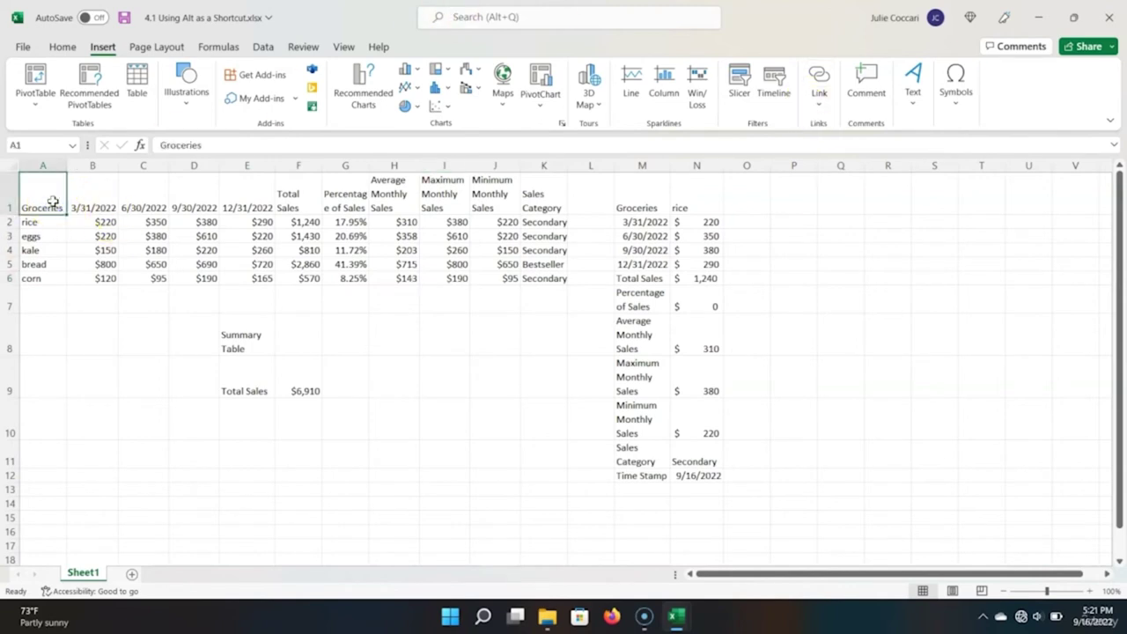
pyautogui.keyDown('shift'); pyautogui.click(550, 196); pyautogui.keyUp('shift')
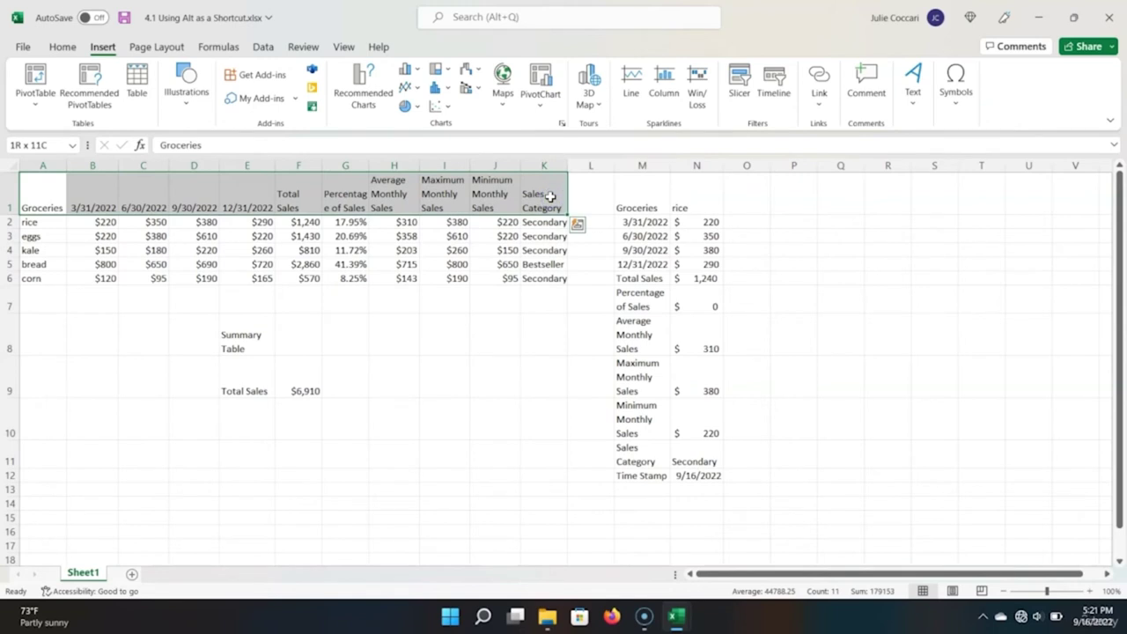
pyautogui.press('alt')
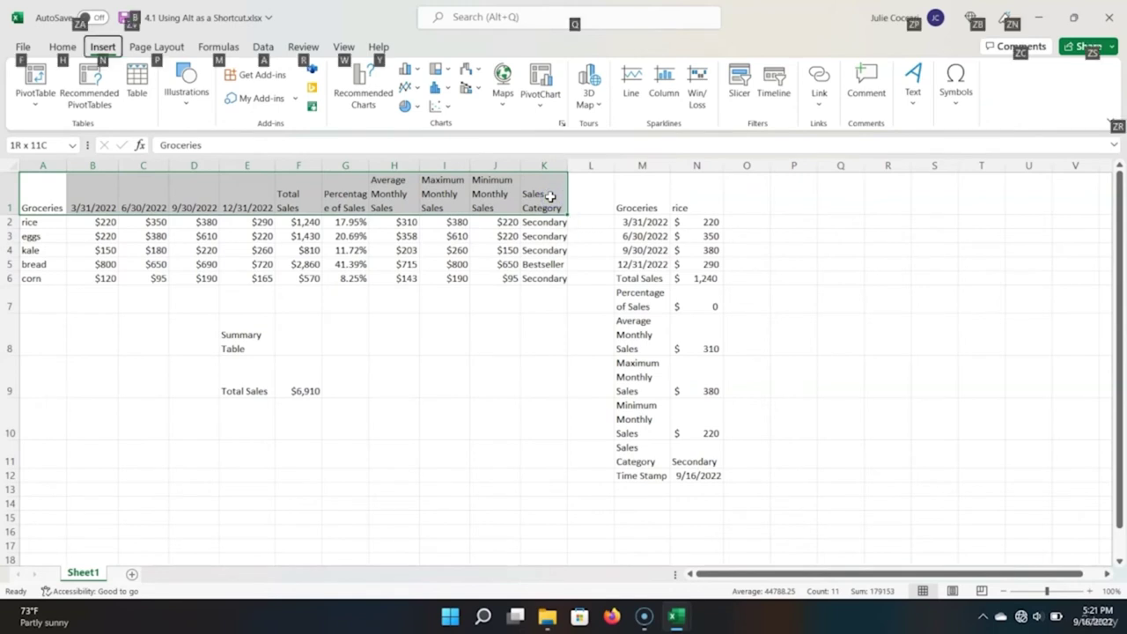
pyautogui.press('h')
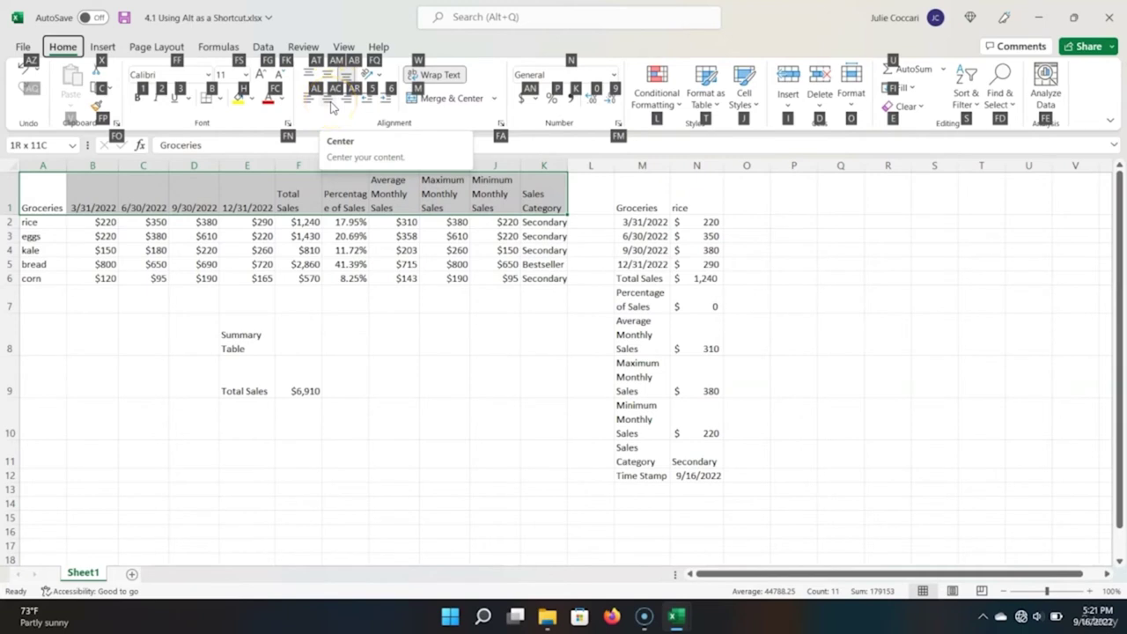
pyautogui.click(311, 163)
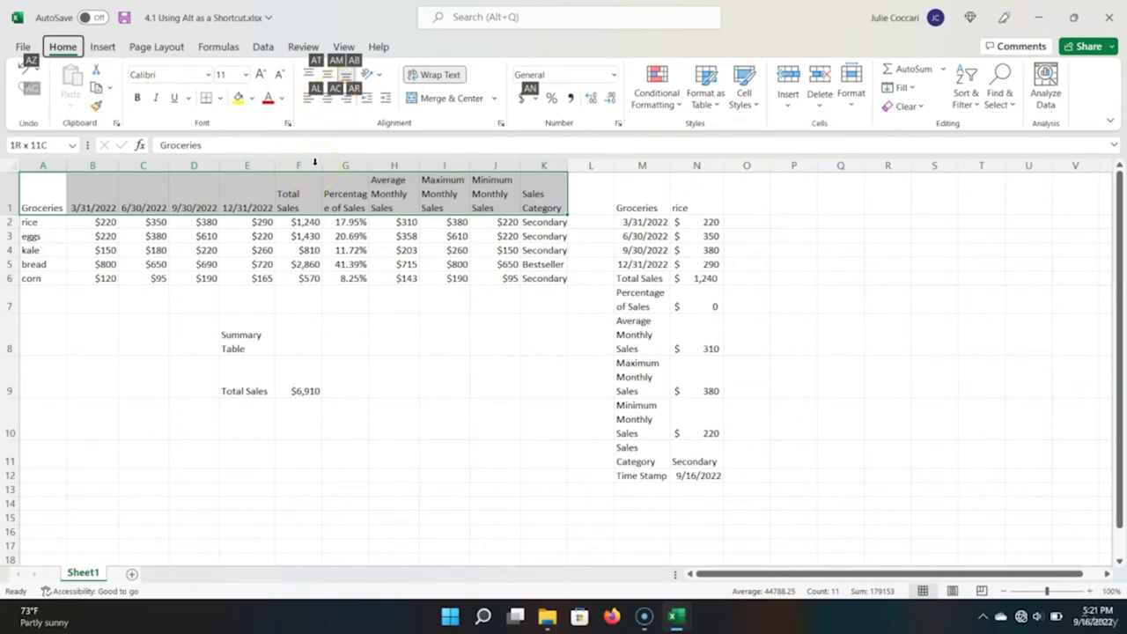
pyautogui.click(313, 163)
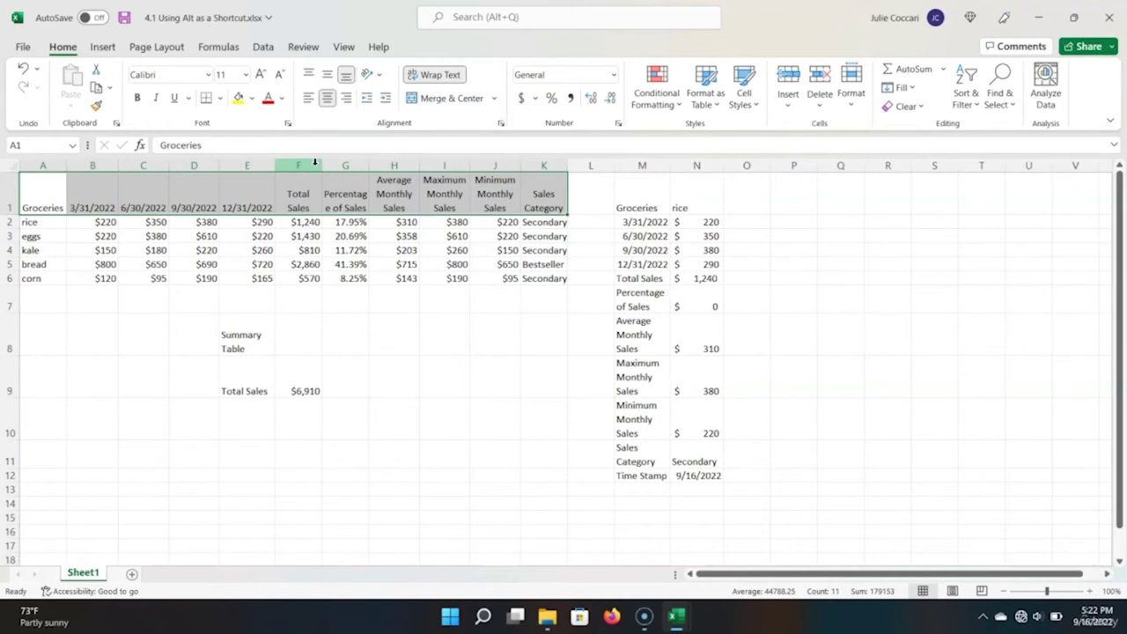
# Step: Open the search for actions and help
pyautogui.press('alt')
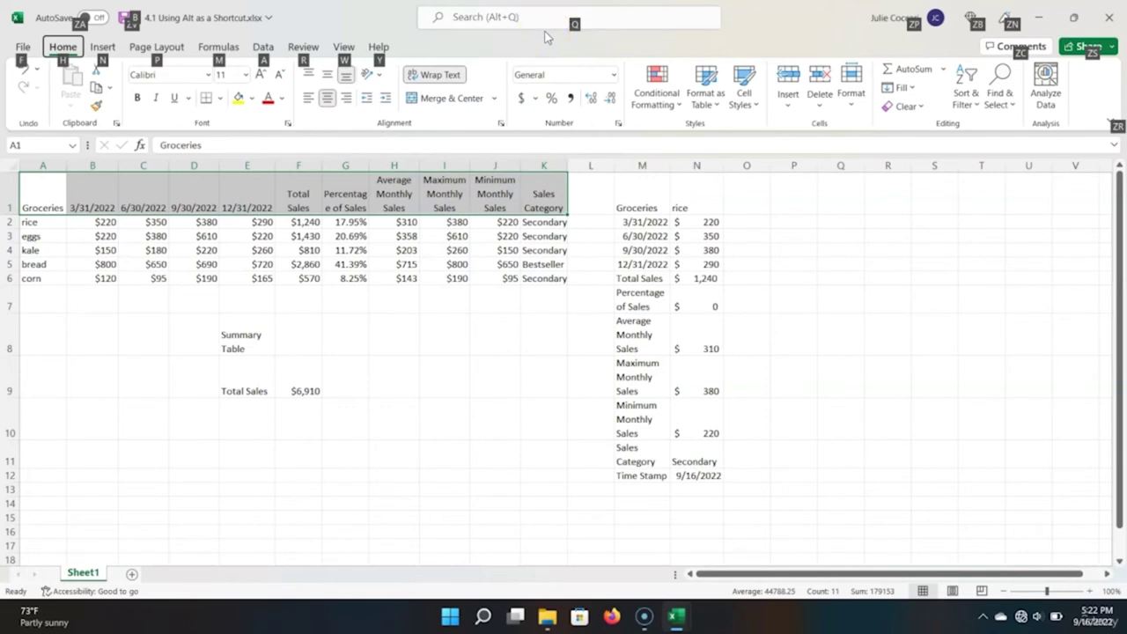
pyautogui.press('q')
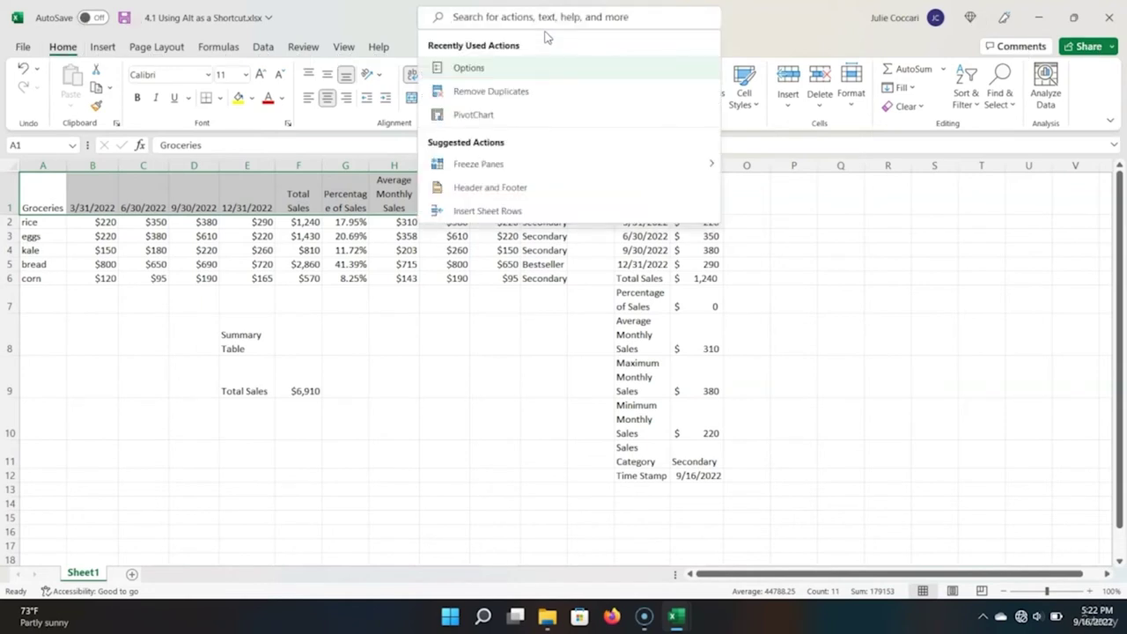
# Step: Search the available actions for "bold" with the table's header row selected
pyautogui.write('bold')
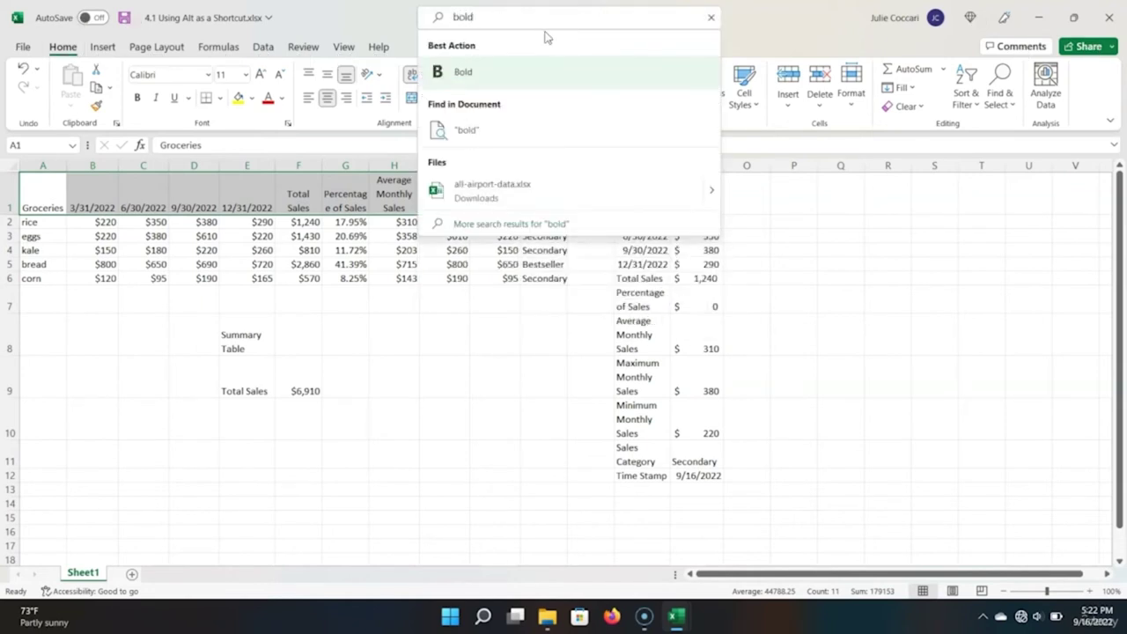
pyautogui.click(508, 86)
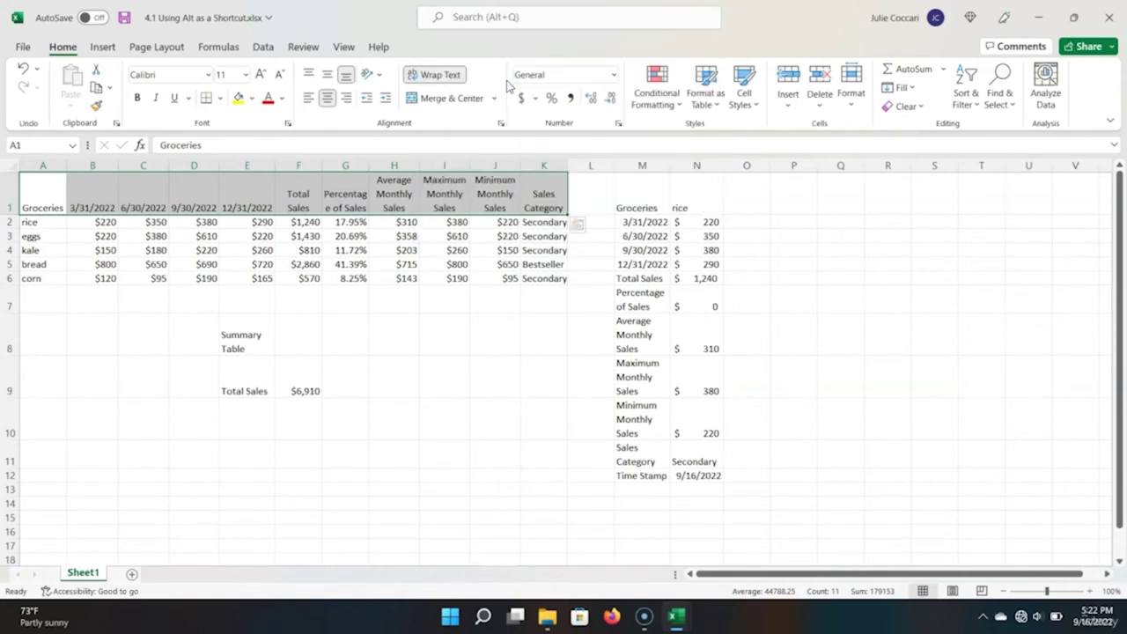
pyautogui.click(465, 236)
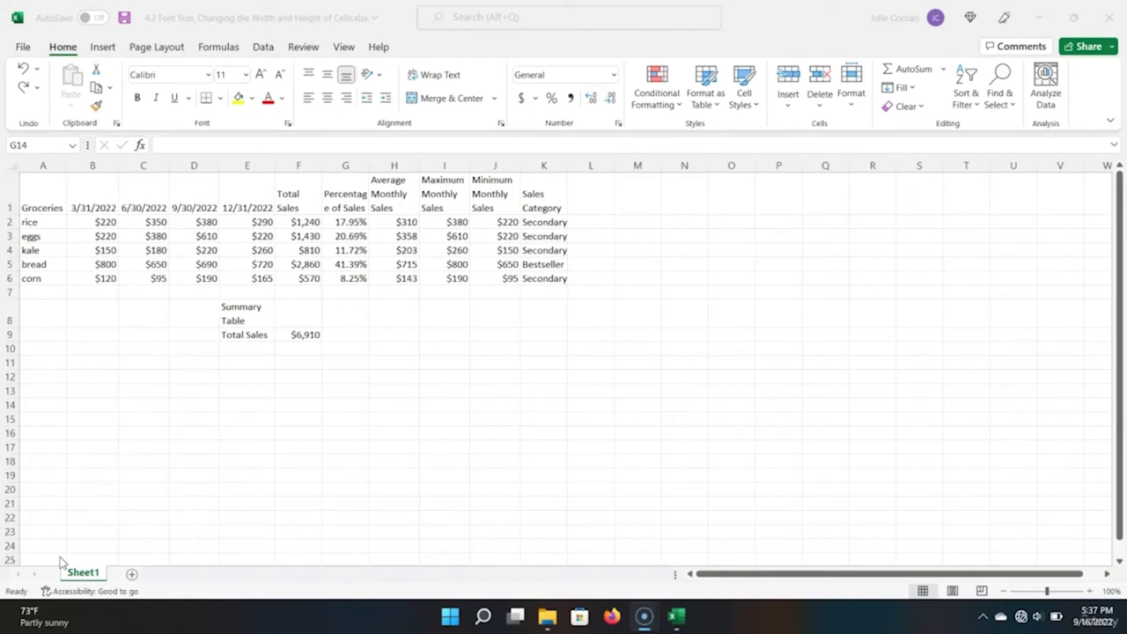
# Step: Set the font size of the header row A1:K1 to 14
pyautogui.click(44, 192)
pyautogui.moveTo(44, 191); pyautogui.dragTo(537, 191)
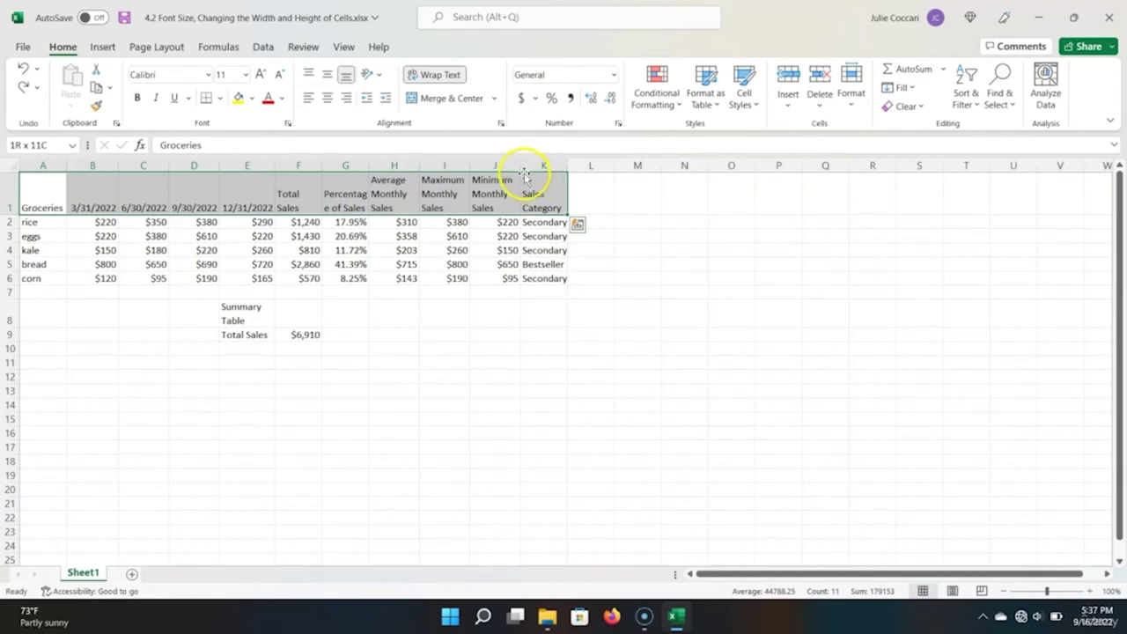
pyautogui.click(247, 74)
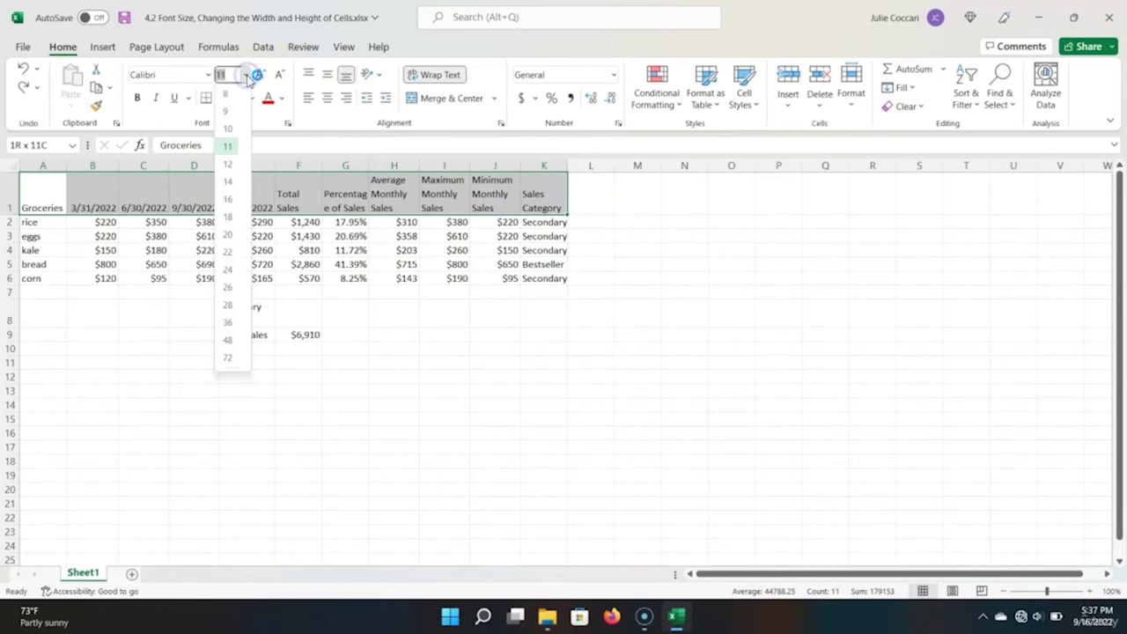
pyautogui.click(236, 186)
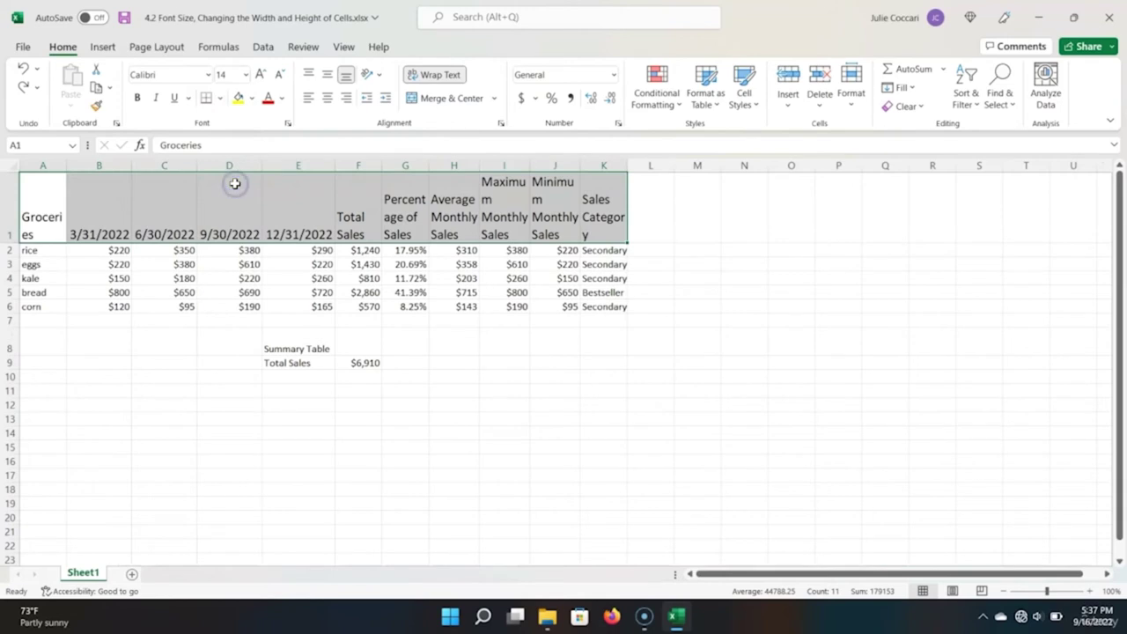
# Step: Set the font size of the grocery names in A2:A6 to 12
pyautogui.click(40, 250)
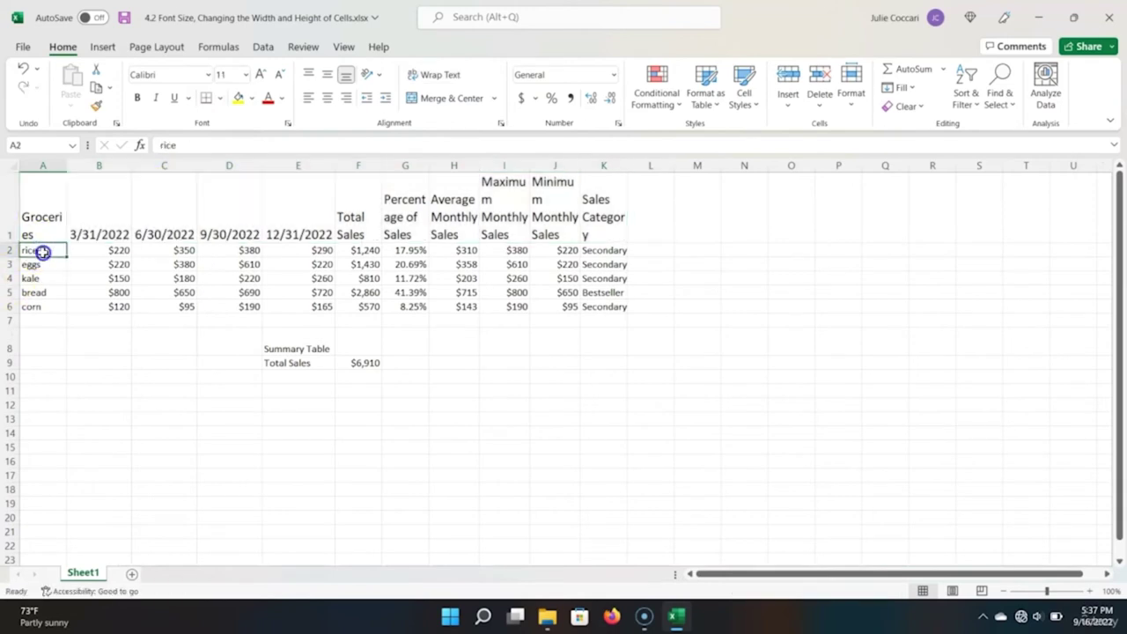
pyautogui.moveTo(48, 308); pyautogui.dragTo(48, 308)
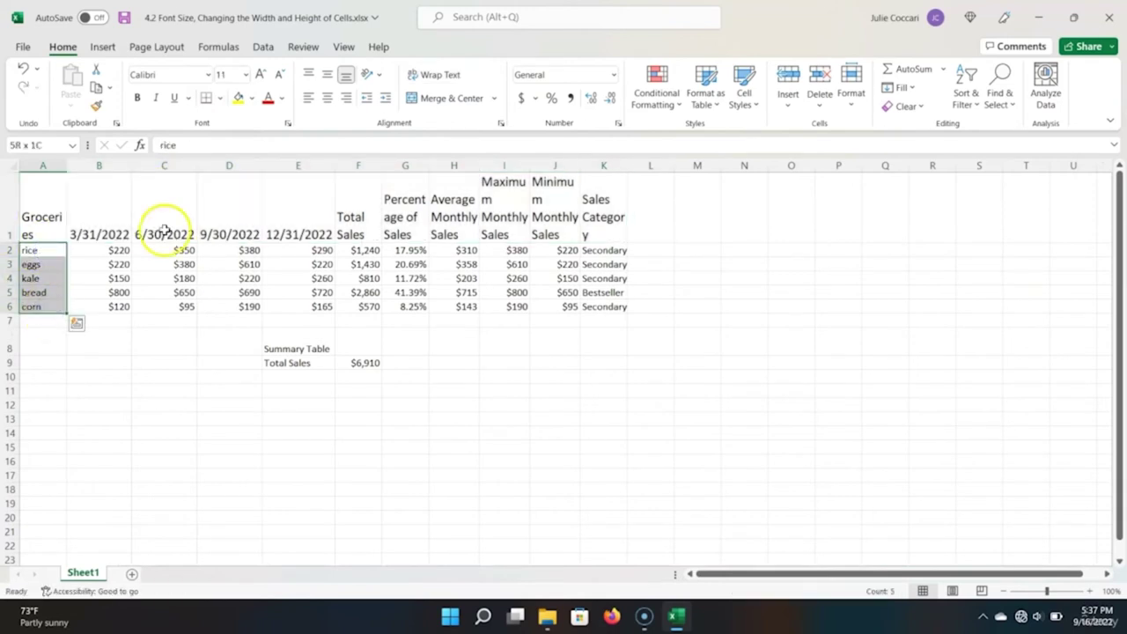
pyautogui.click(244, 78)
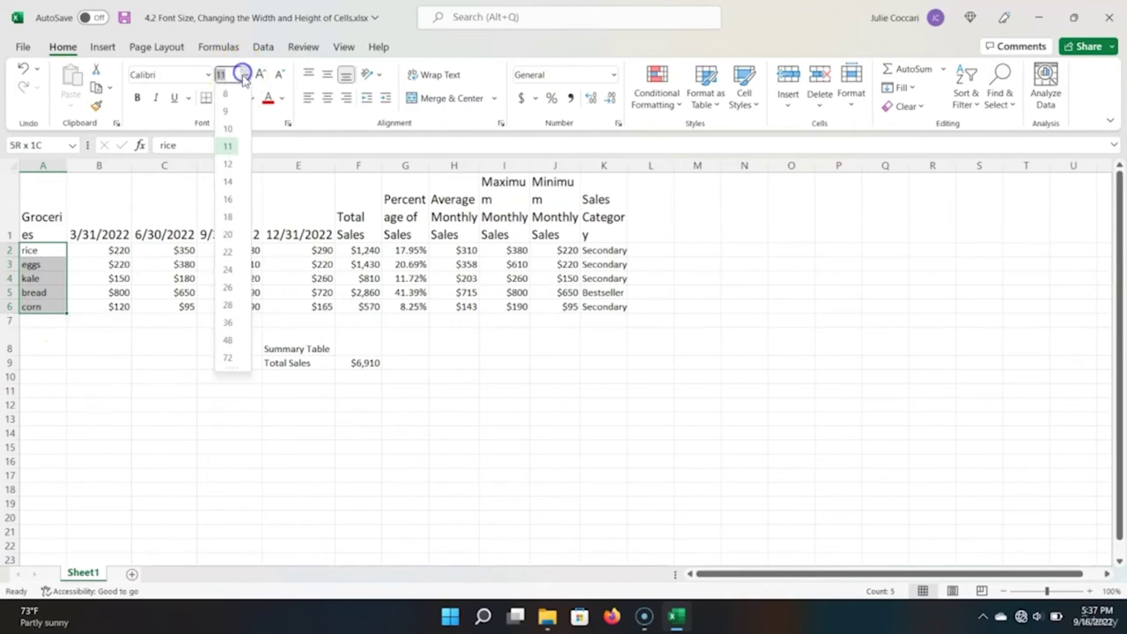
pyautogui.click(231, 165)
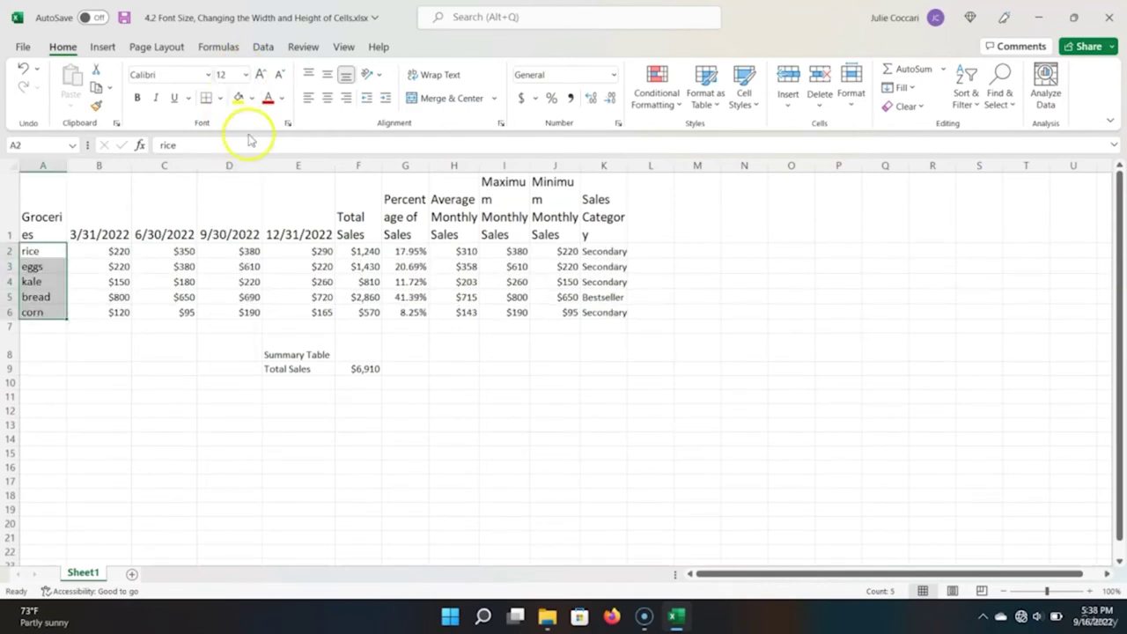
# Step: Set the font size of the 9/30/2022 header in D1 to 14
pyautogui.click(219, 213)
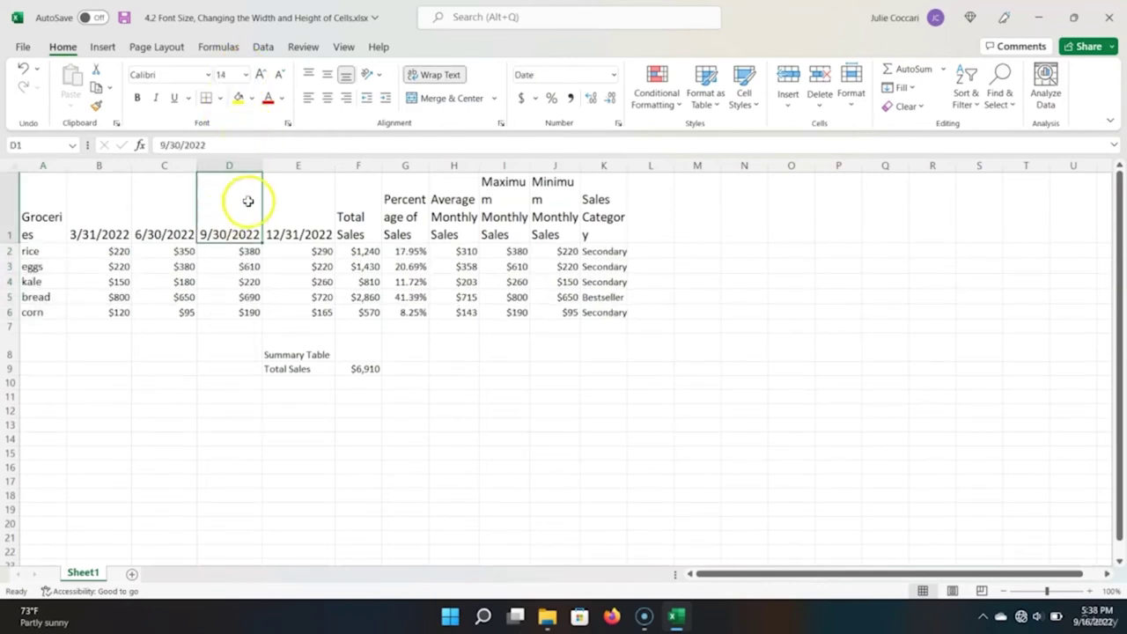
pyautogui.press('alt')
pyautogui.press('h')
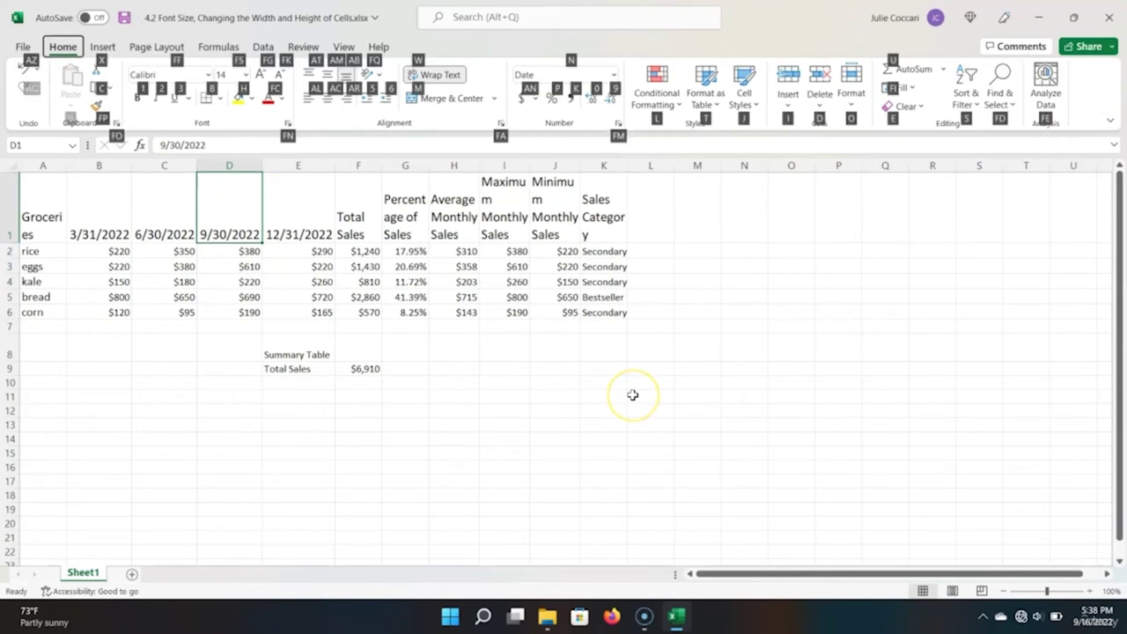
pyautogui.press('f')
pyautogui.press('s')
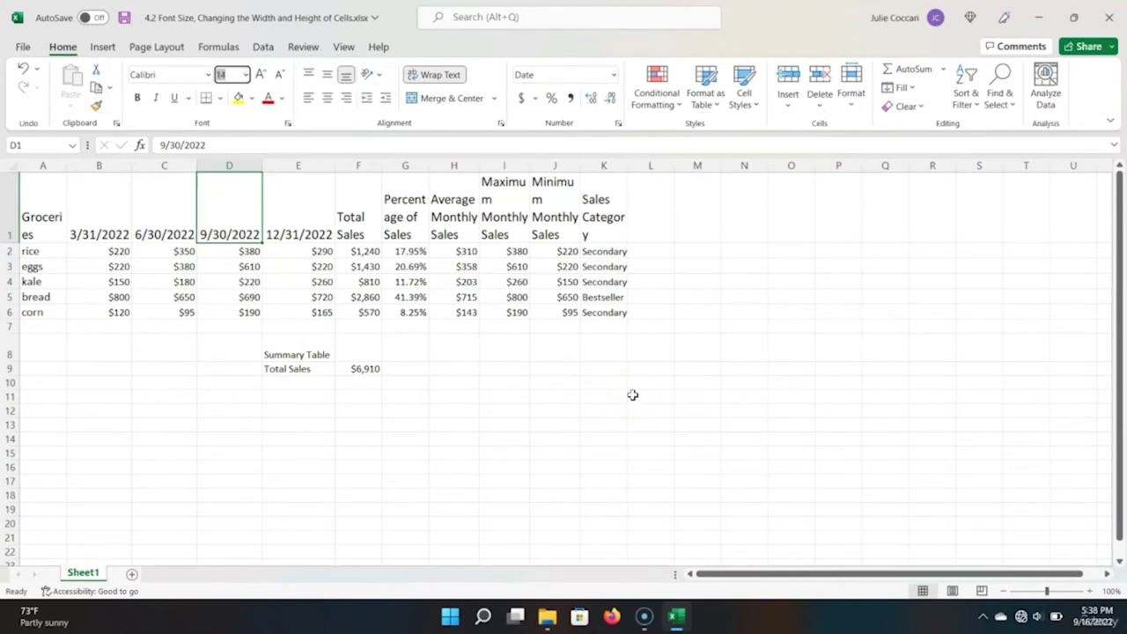
pyautogui.write('145')
pyautogui.press('BackSpace')
pyautogui.press('BackSpace')
pyautogui.write('4')
pyautogui.press('Return')
# Step: Widen column D slightly, then try a much wider equal width for columns A through K and undo it
pyautogui.moveTo(262, 167)
pyautogui.mouseDown()
pyautogui.moveTo(300, 168)
pyautogui.moveTo(267, 170)
pyautogui.mouseUp()
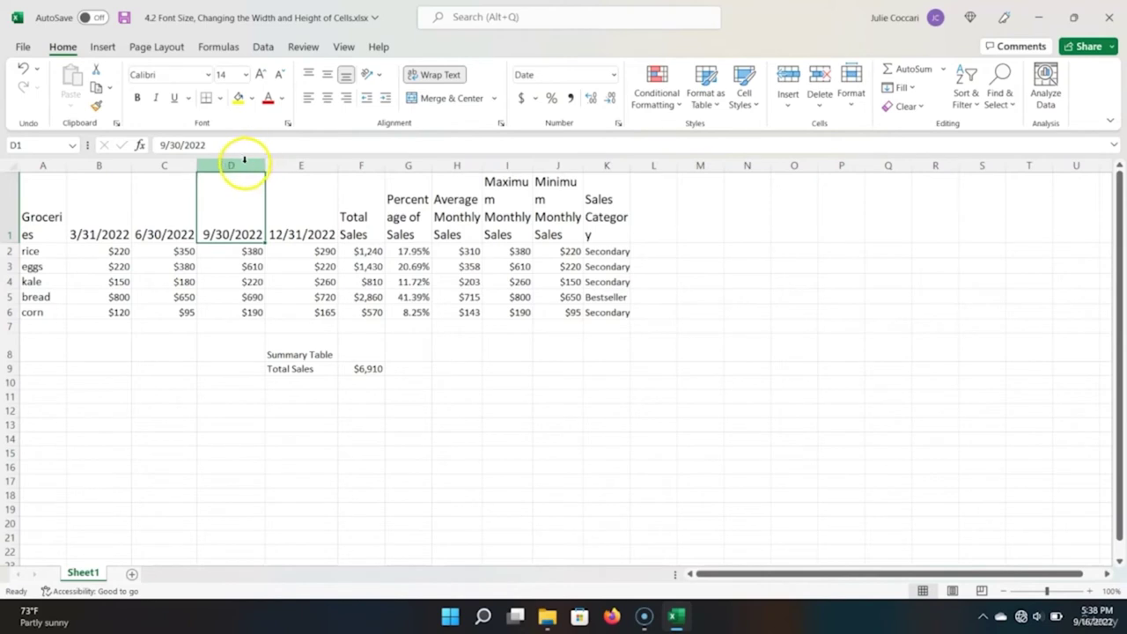
pyautogui.click(43, 164)
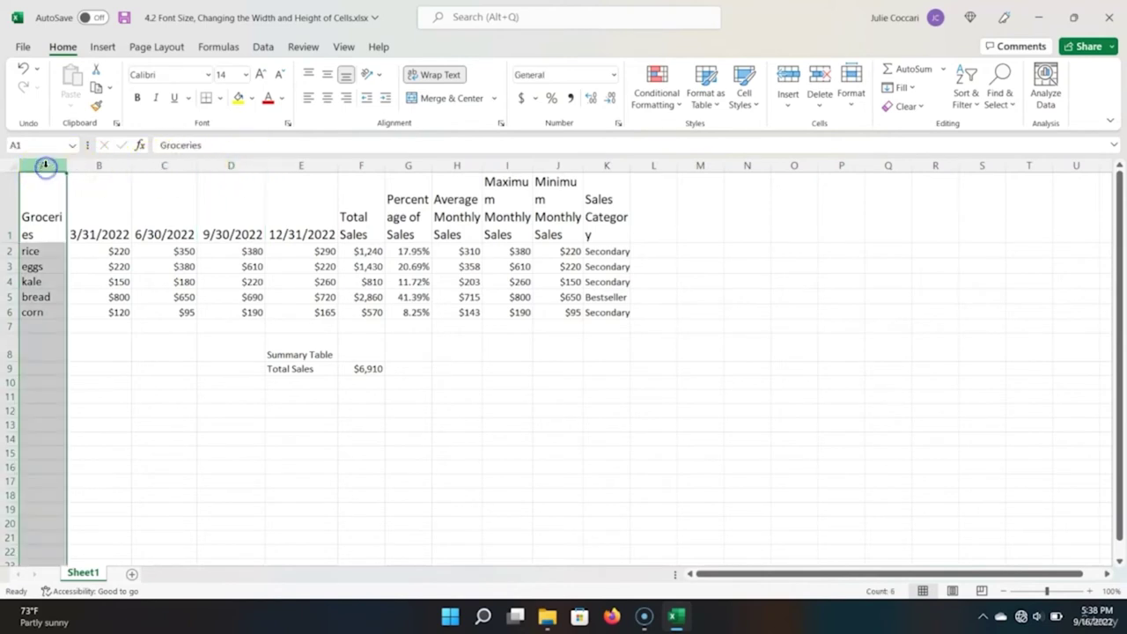
pyautogui.keyDown('shift'); pyautogui.click(605, 164); pyautogui.keyUp('shift')
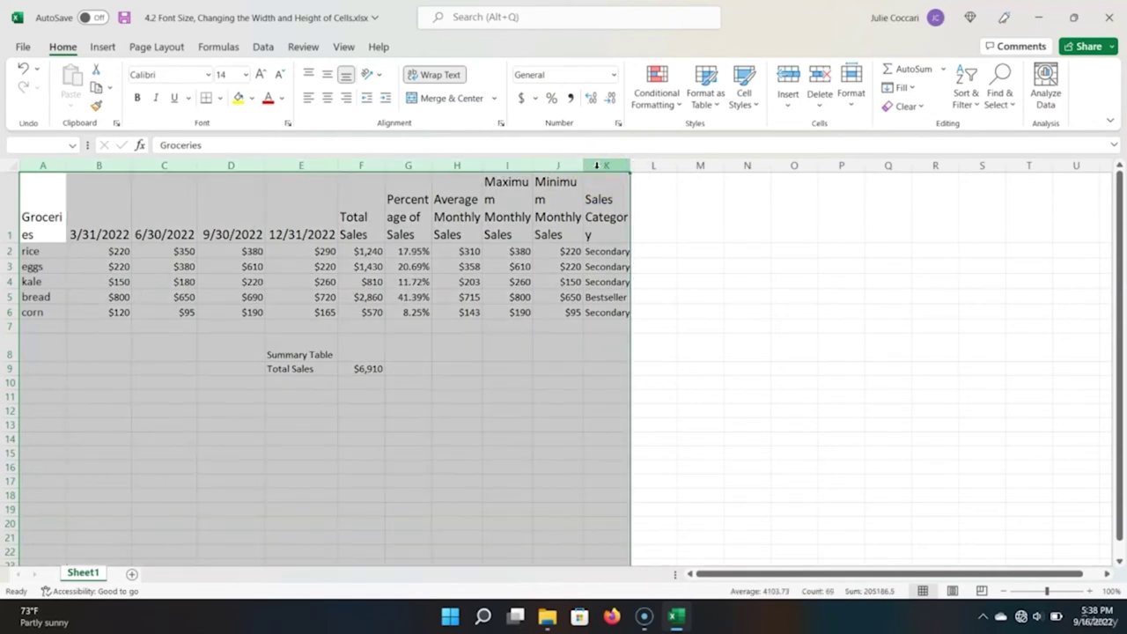
pyautogui.moveTo(630, 165); pyautogui.dragTo(684, 165)
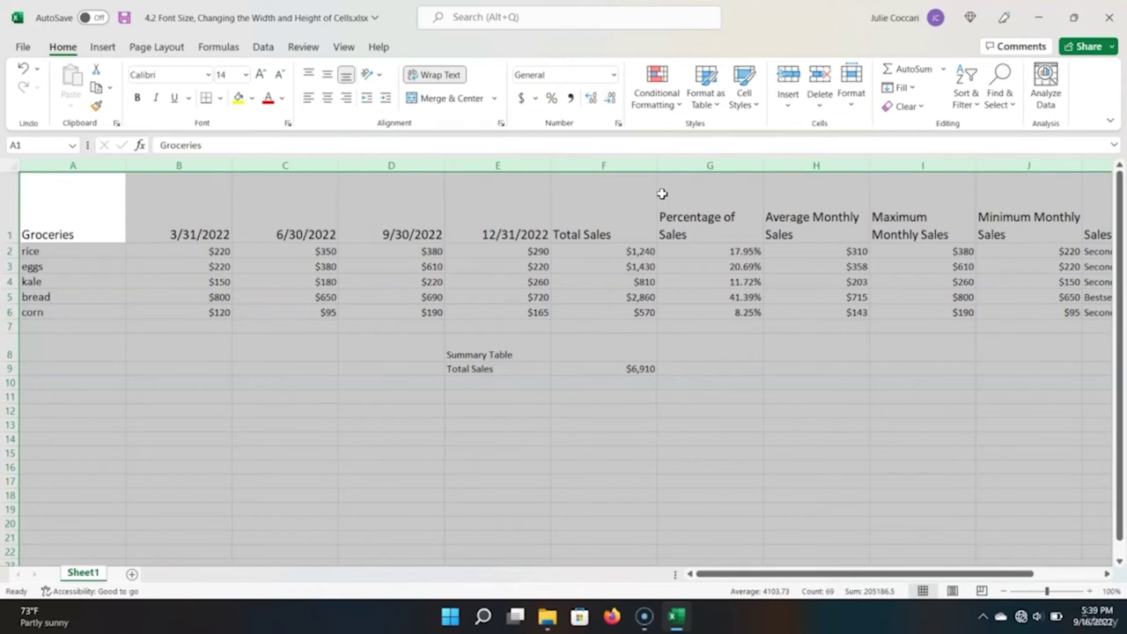
pyautogui.hotkey('ctrl', 'z')
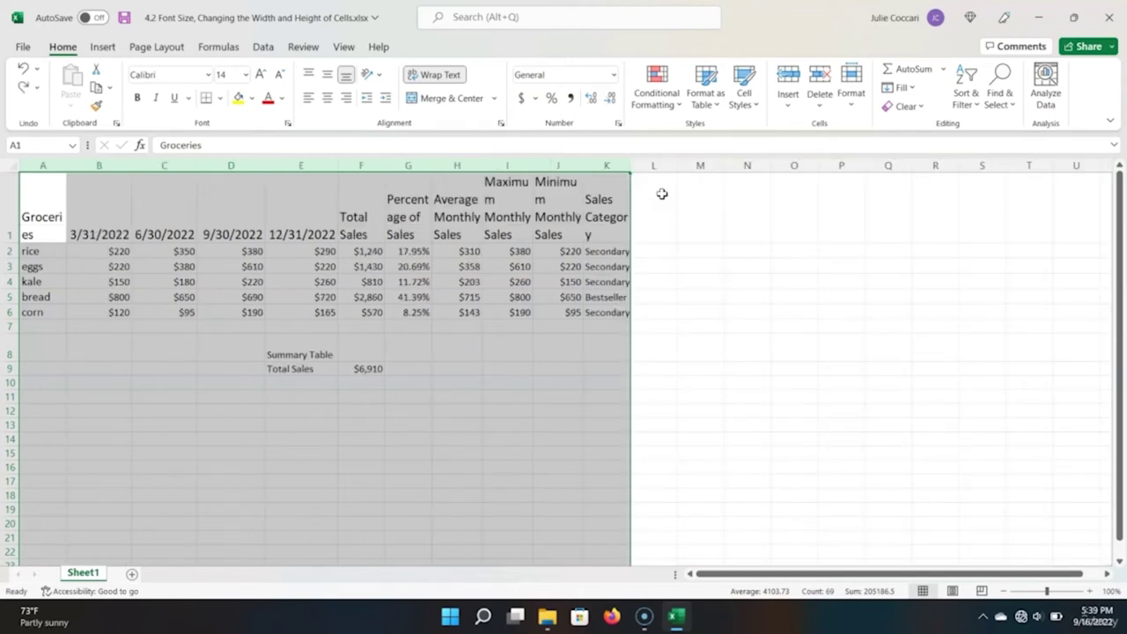
pyautogui.click(507, 280)
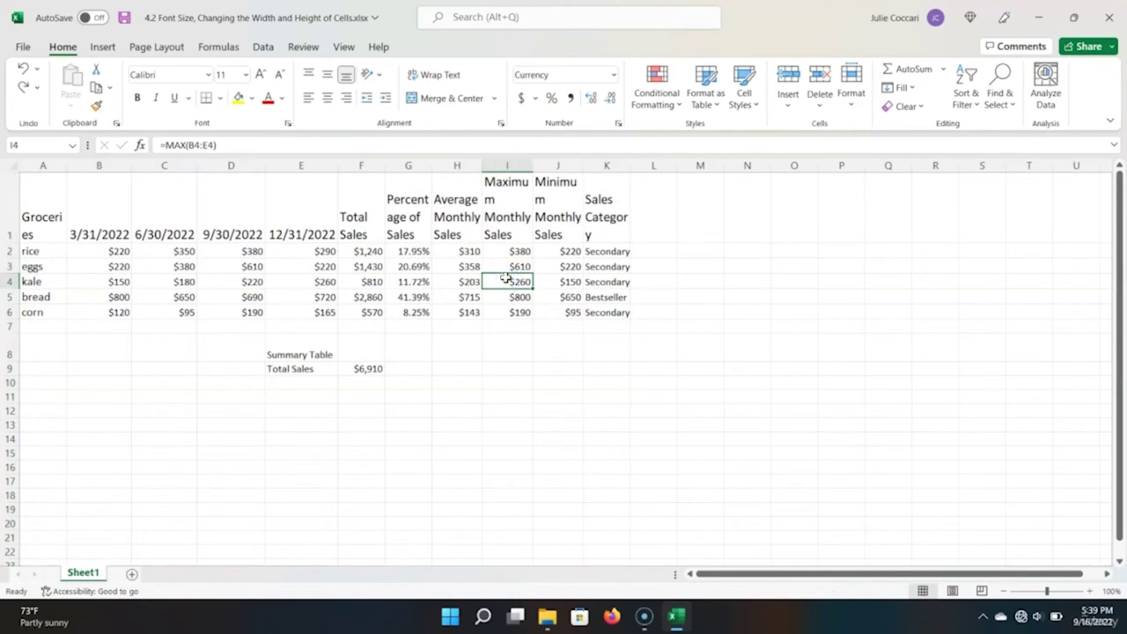
pyautogui.press('Up')
pyautogui.press('Up')
pyautogui.press('Up')
pyautogui.press('Left')
pyautogui.press('Home')
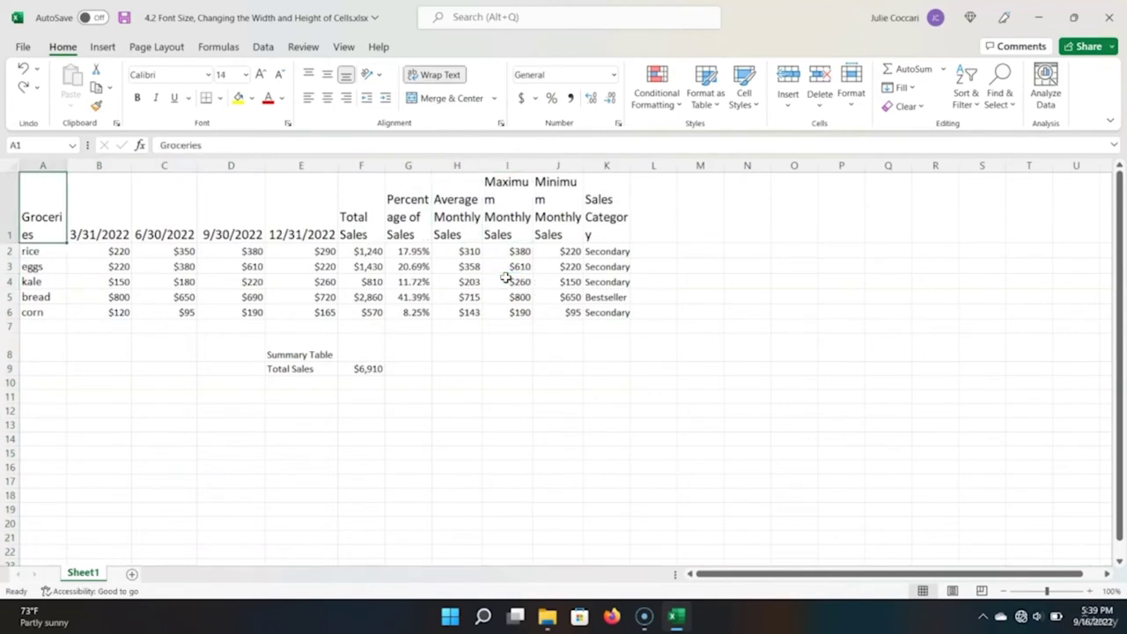
# Step: Set the column width of columns A through K to 15
pyautogui.click(42, 164)
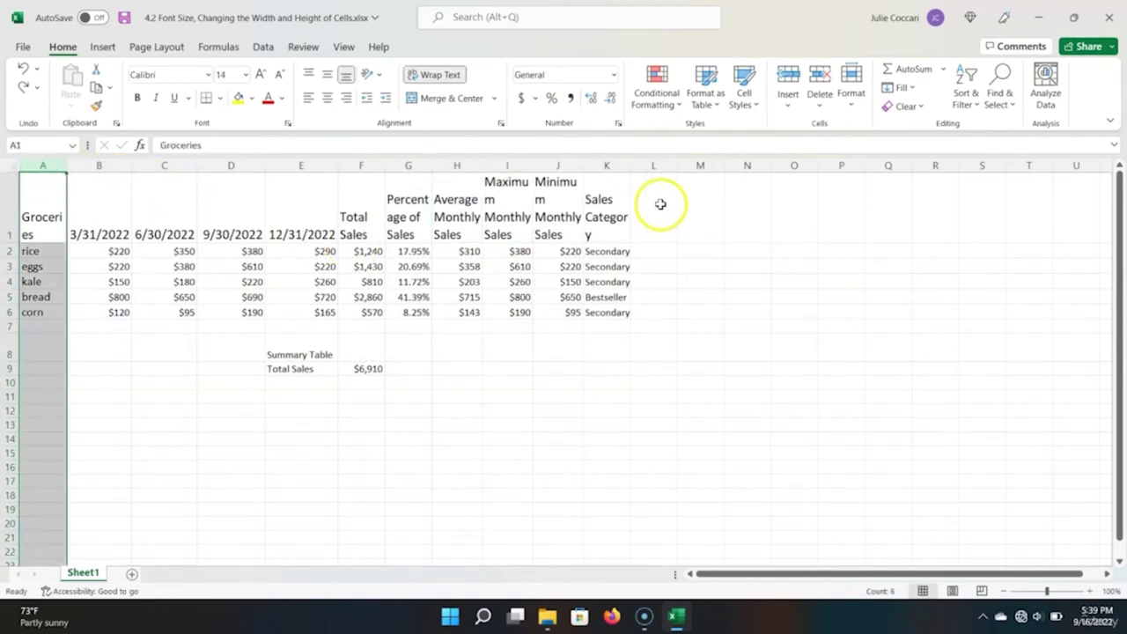
pyautogui.keyDown('shift'); pyautogui.click(617, 164); pyautogui.keyUp('shift')
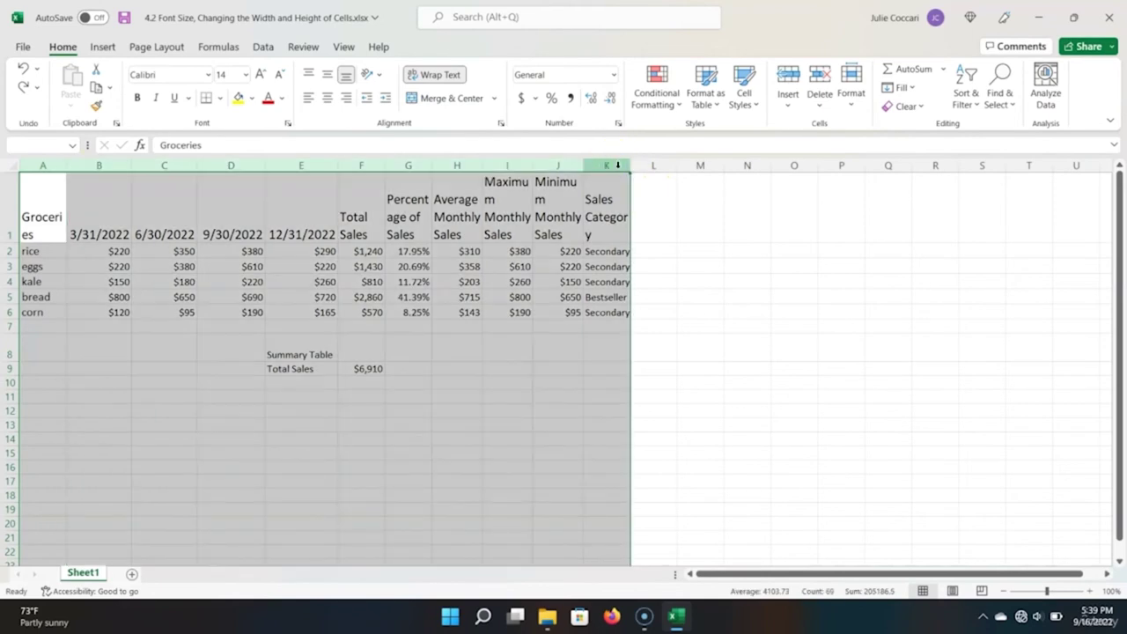
pyautogui.click(64, 50)
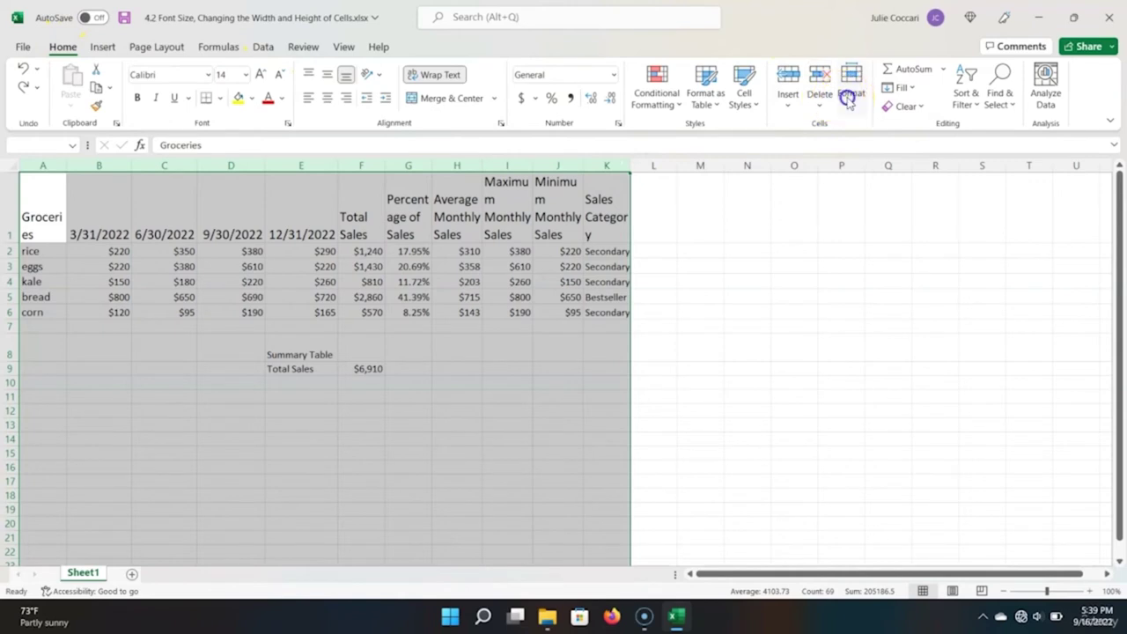
pyautogui.click(849, 96)
pyautogui.click(889, 197)
pyautogui.press('alt')
pyautogui.press('h')
pyautogui.press('o')
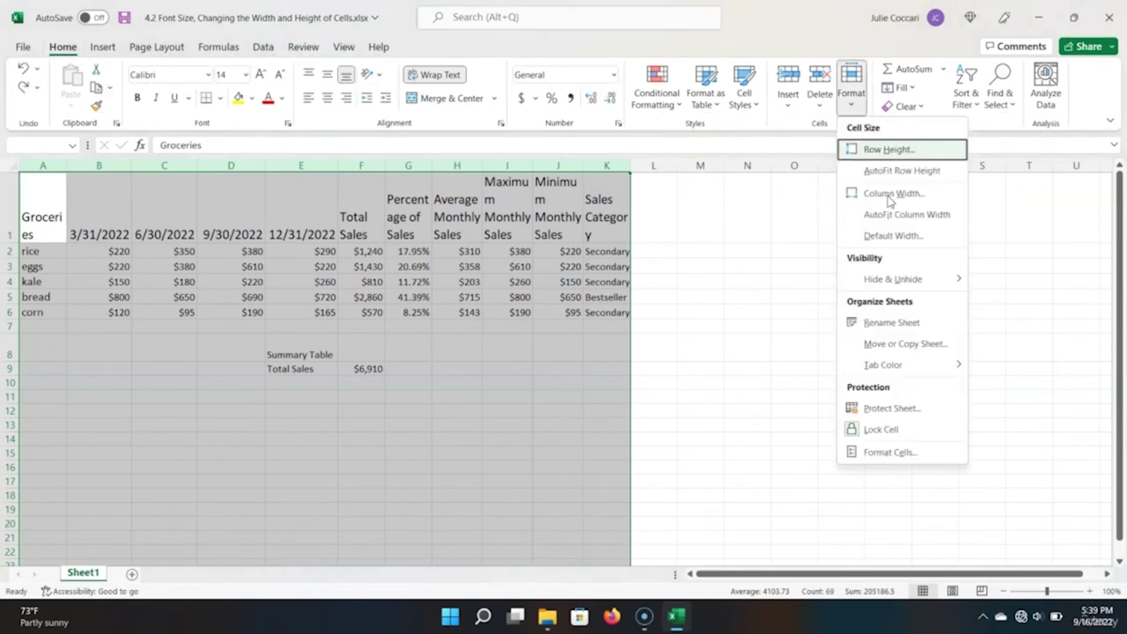
pyautogui.press('w')
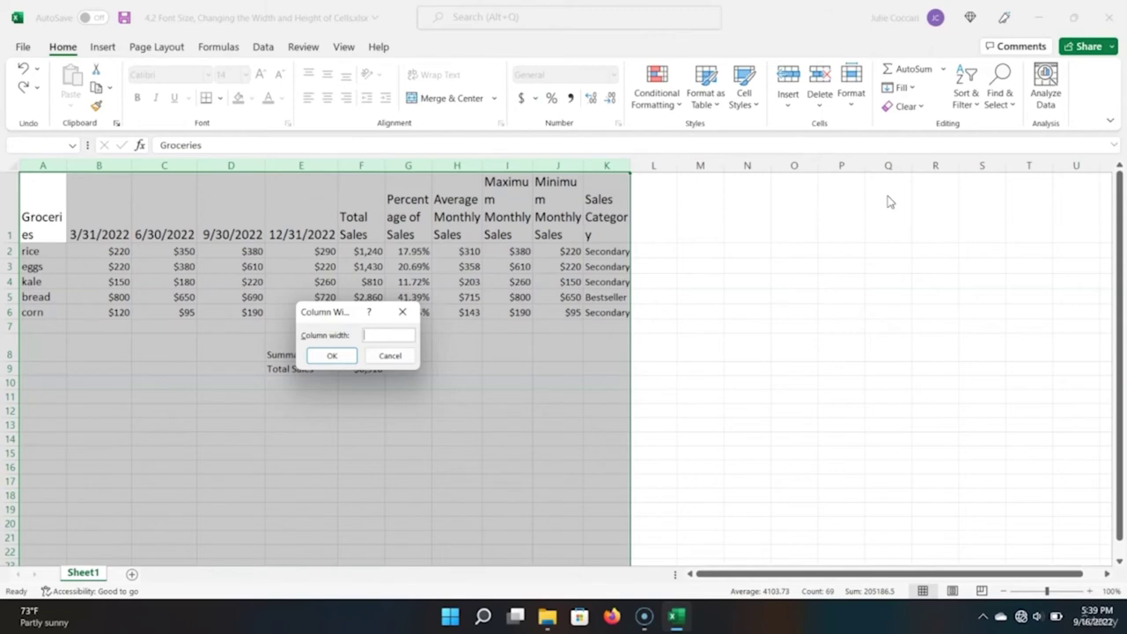
pyautogui.write('15')
pyautogui.press('Return')
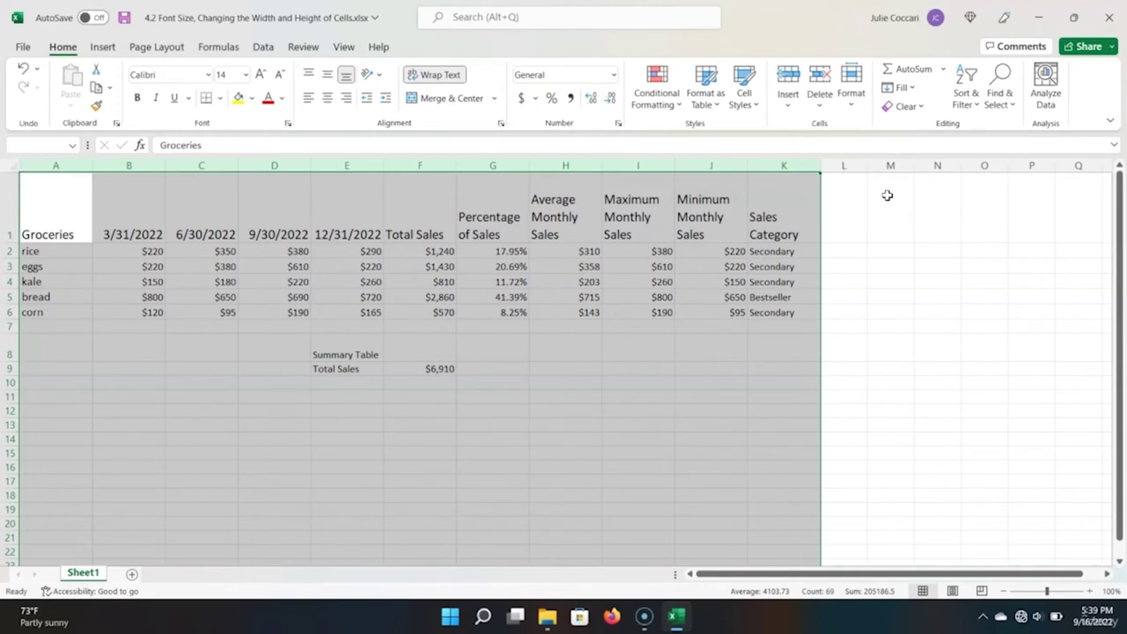
# Step: AutoFit the row height with columns A through K selected
pyautogui.click(852, 109)
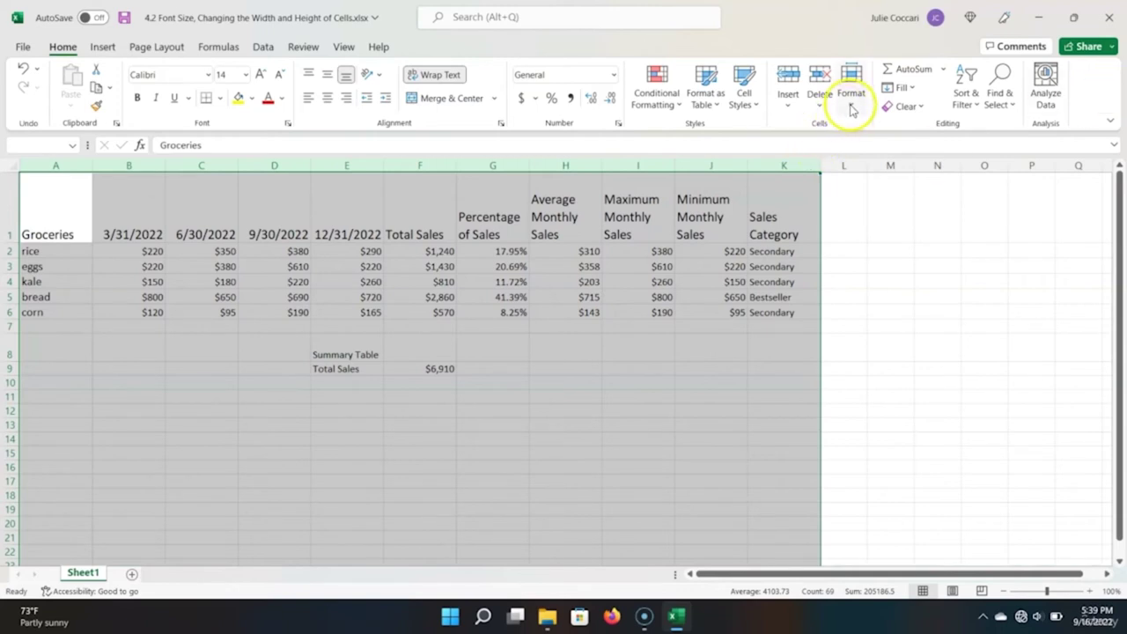
pyautogui.click(851, 109)
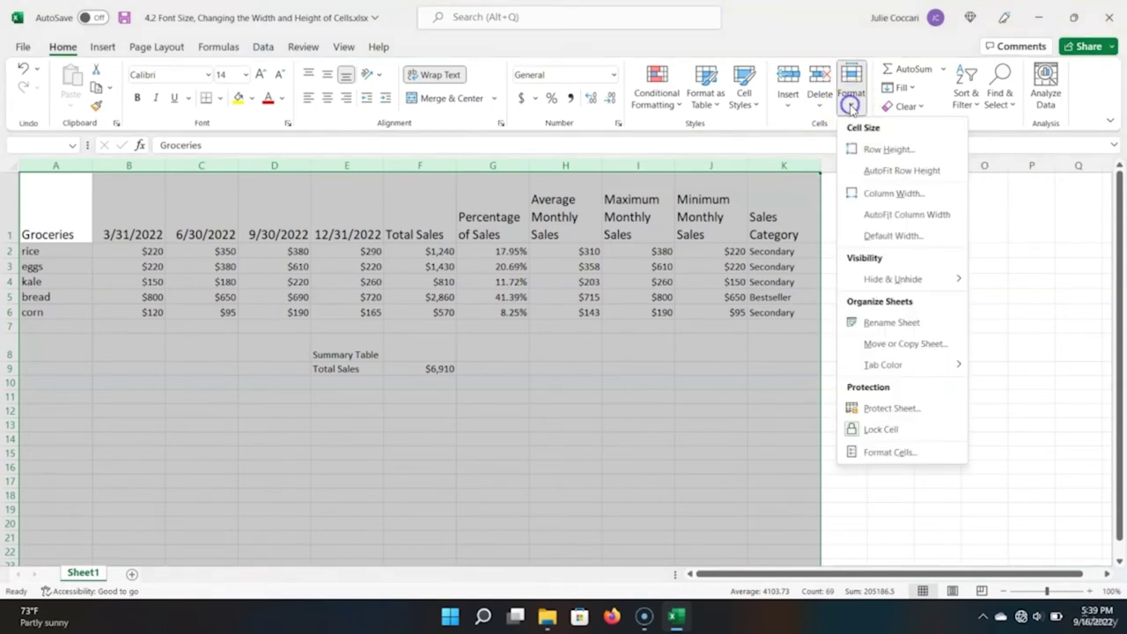
pyautogui.click(890, 172)
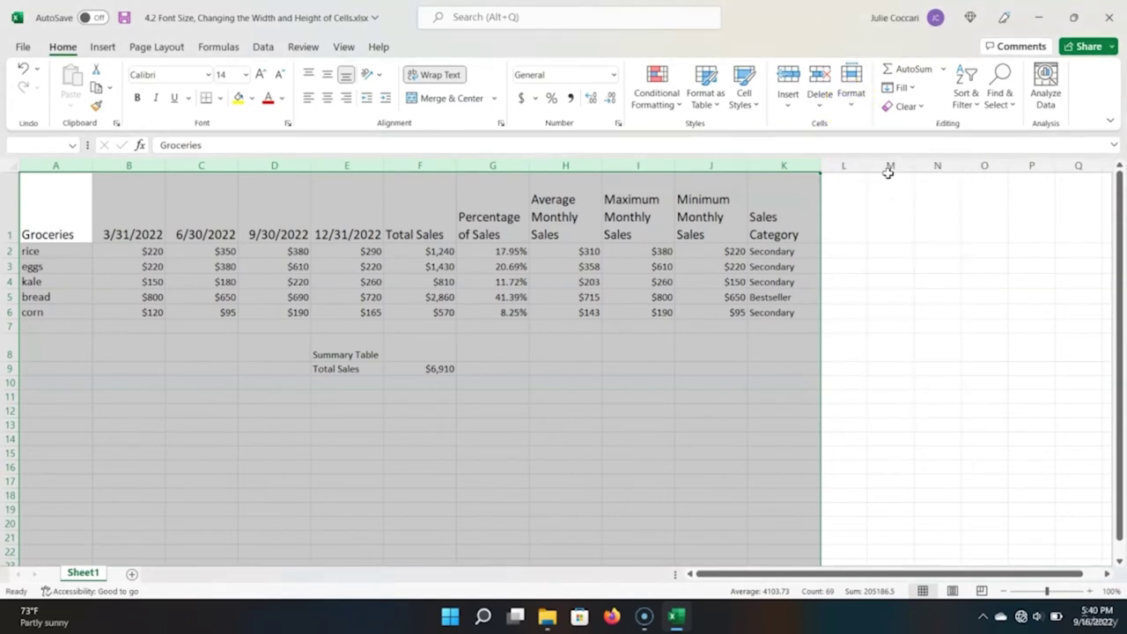
pyautogui.press('alt')
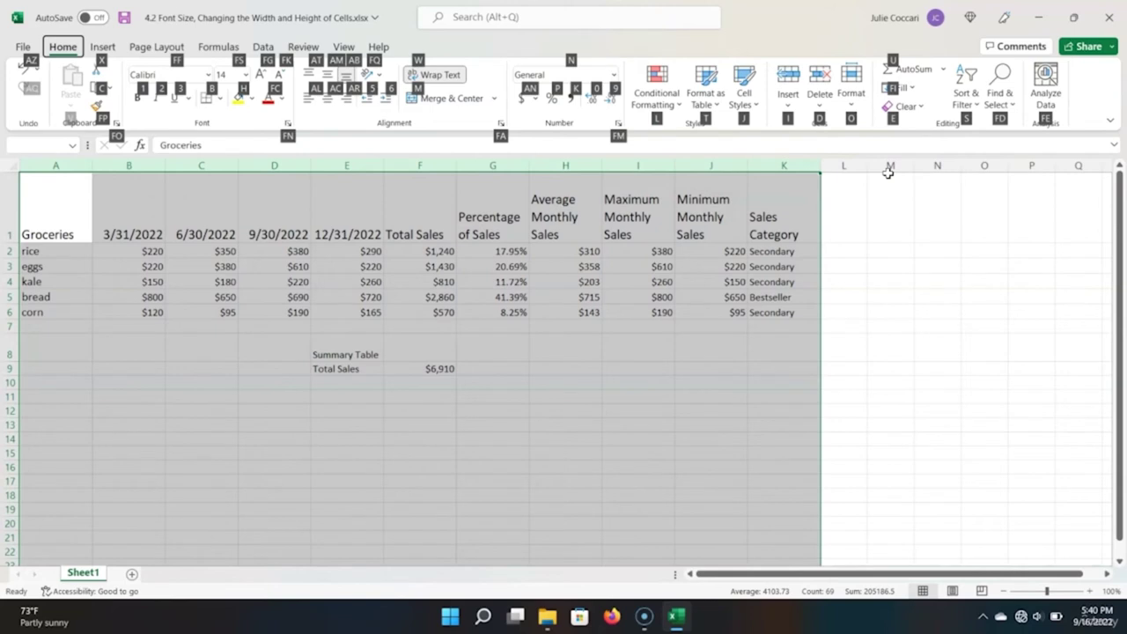
pyautogui.press('o')
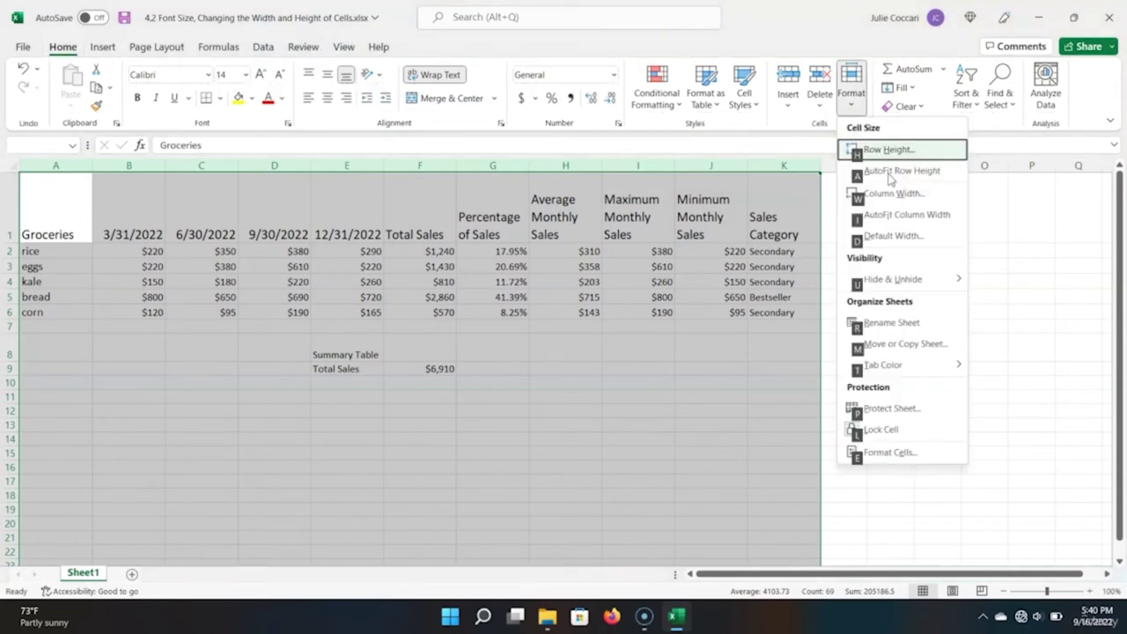
pyautogui.click(889, 172)
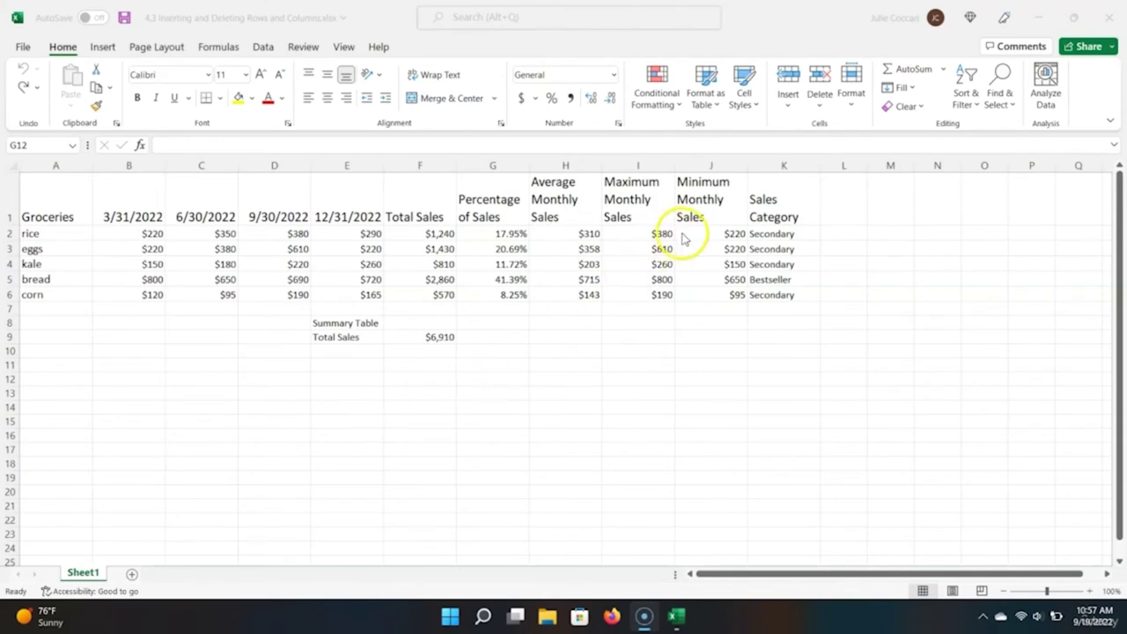
# Step: Clear the Minimum Monthly Sales header and its values in J1:J6
pyautogui.click(728, 196)
pyautogui.hotkey('shift', 'Down')
pyautogui.hotkey('shift', 'Down')
pyautogui.hotkey('shift', 'Down')
pyautogui.hotkey('shift', 'Down')
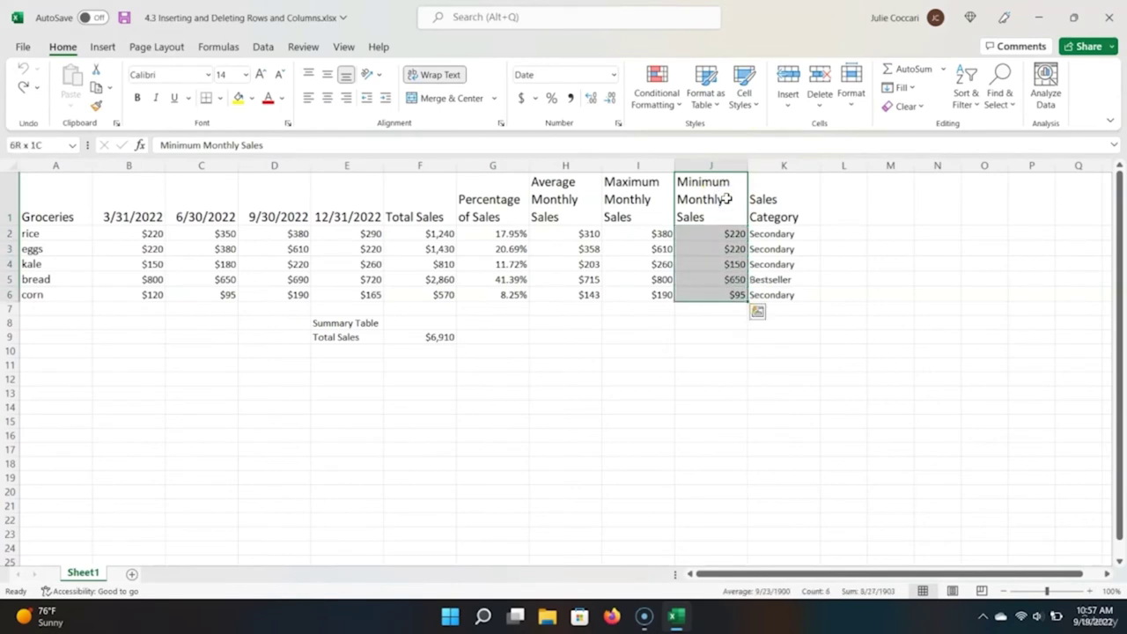
pyautogui.press('Delete')
pyautogui.press('Down')
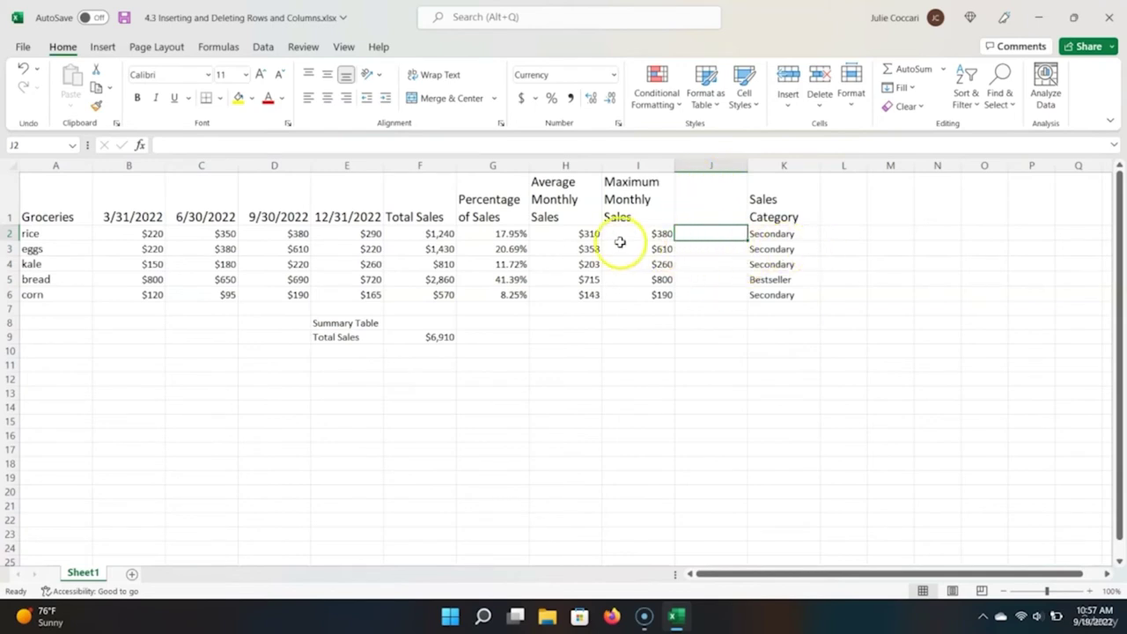
# Step: Move the Sales Category header and values from K1:K6 into J1:J6
pyautogui.click(802, 239)
pyautogui.press('Up')
pyautogui.hotkey('ctrl', 'shift', 'Down')
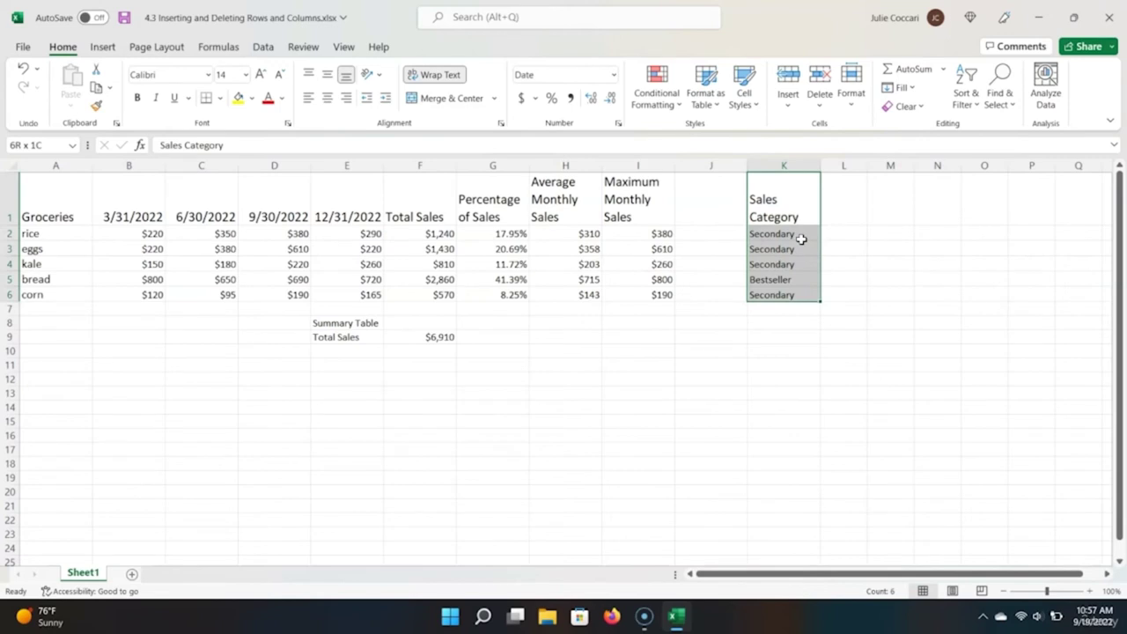
pyautogui.hotkey('ctrl', 'q')
pyautogui.press('Left')
pyautogui.hotkey('ctrl', 'x')
pyautogui.press('Left')
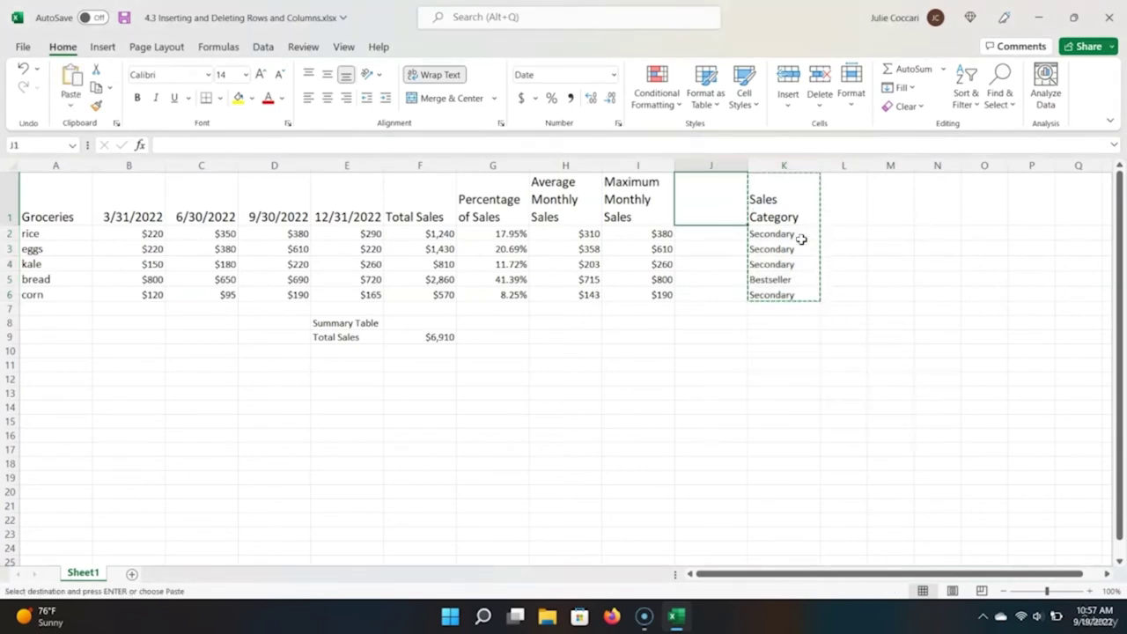
pyautogui.hotkey('ctrl', 'v')
pyautogui.hotkey('ctrl', 'q')
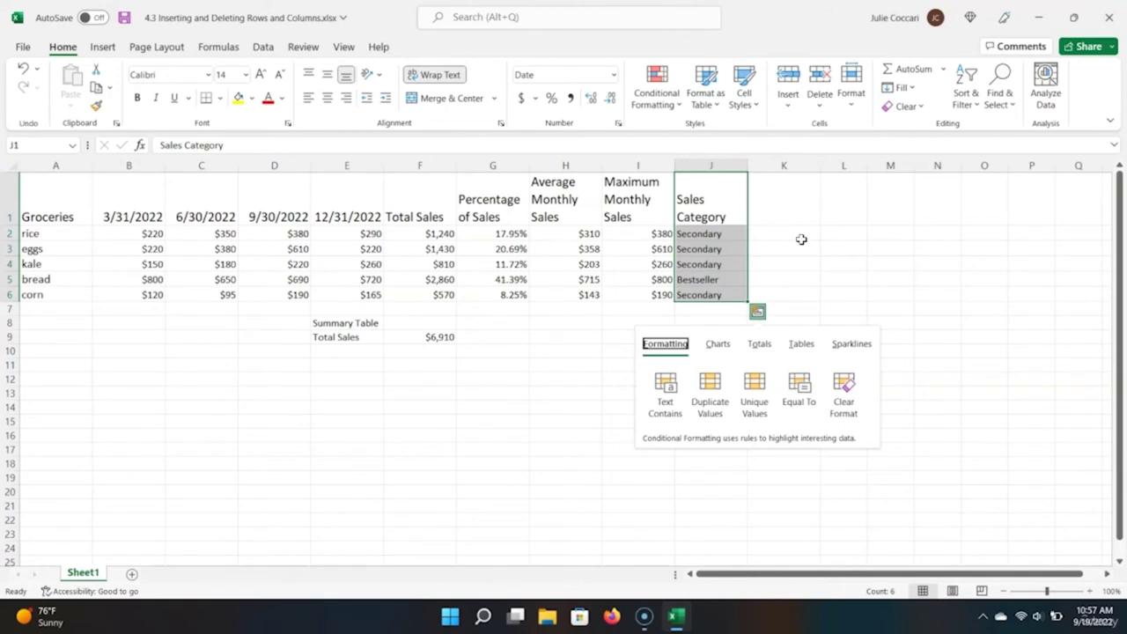
pyautogui.click(801, 240)
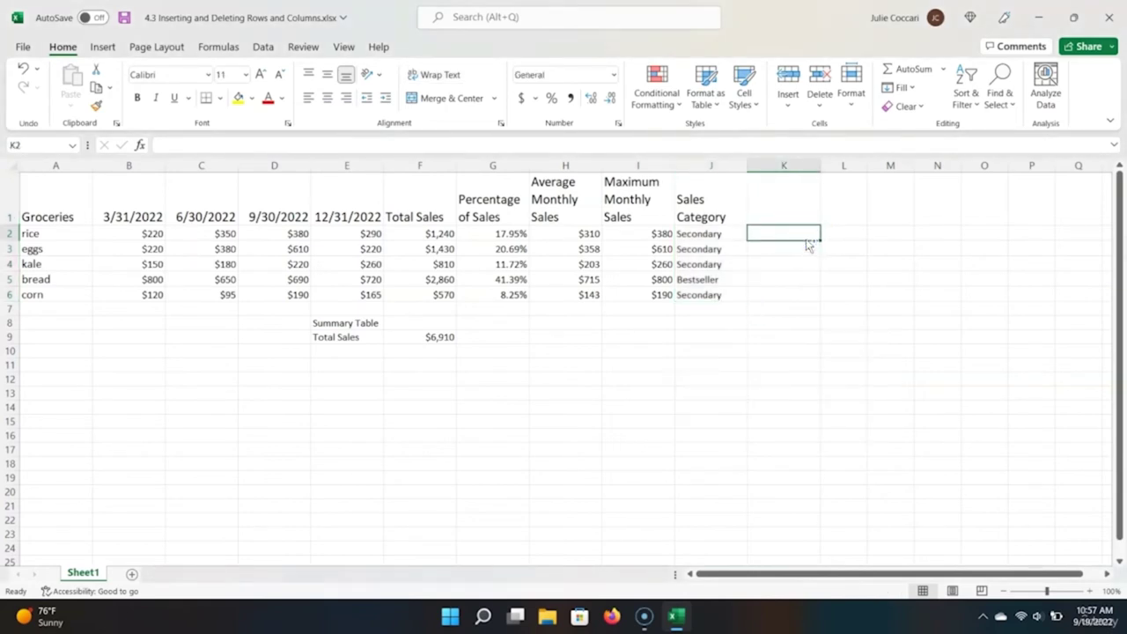
# Step: Undo both the Sales Category move and the clearing of the Minimum Monthly Sales data
pyautogui.hotkey('ctrl', 'z')
pyautogui.hotkey('ctrl', 'z')
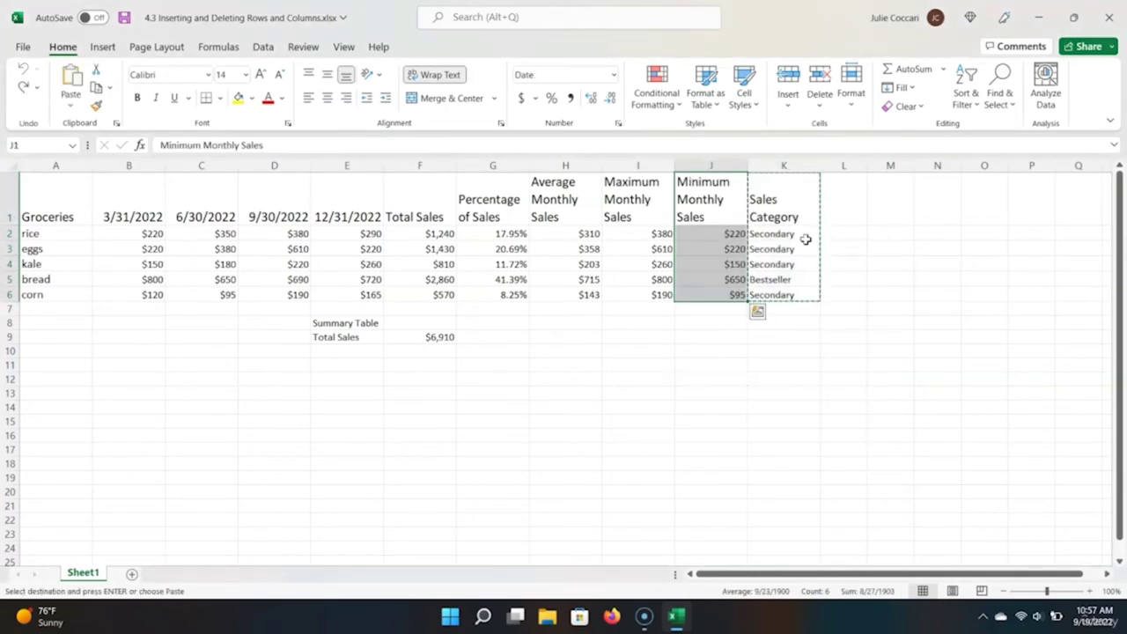
pyautogui.press('Escape')
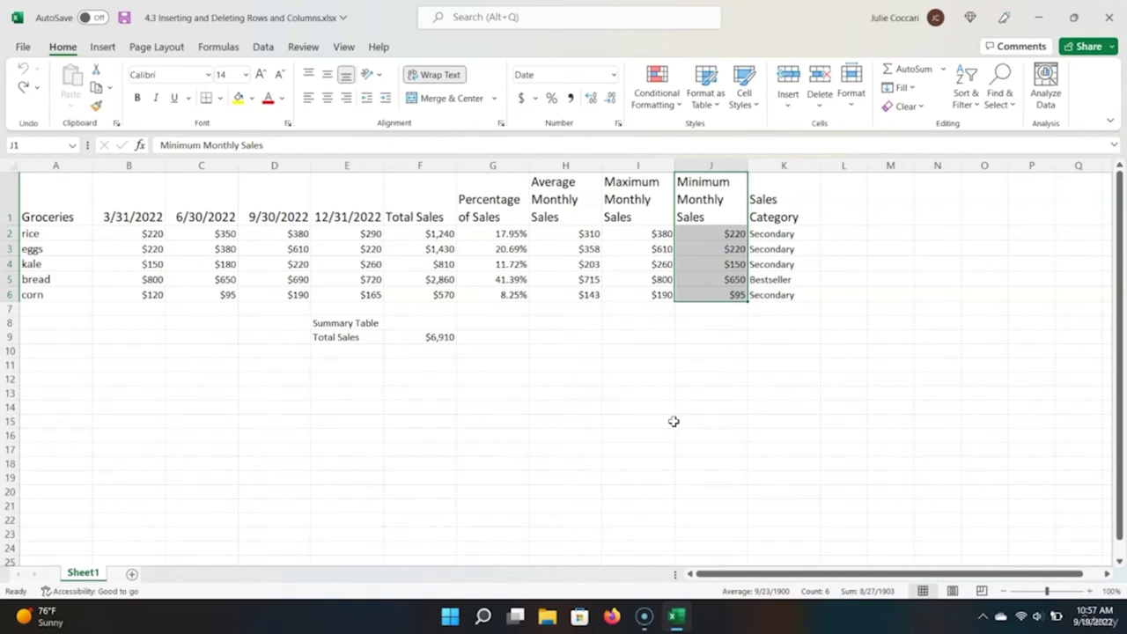
# Step: Delete the entire Minimum Monthly Sales column J
pyautogui.click(694, 160)
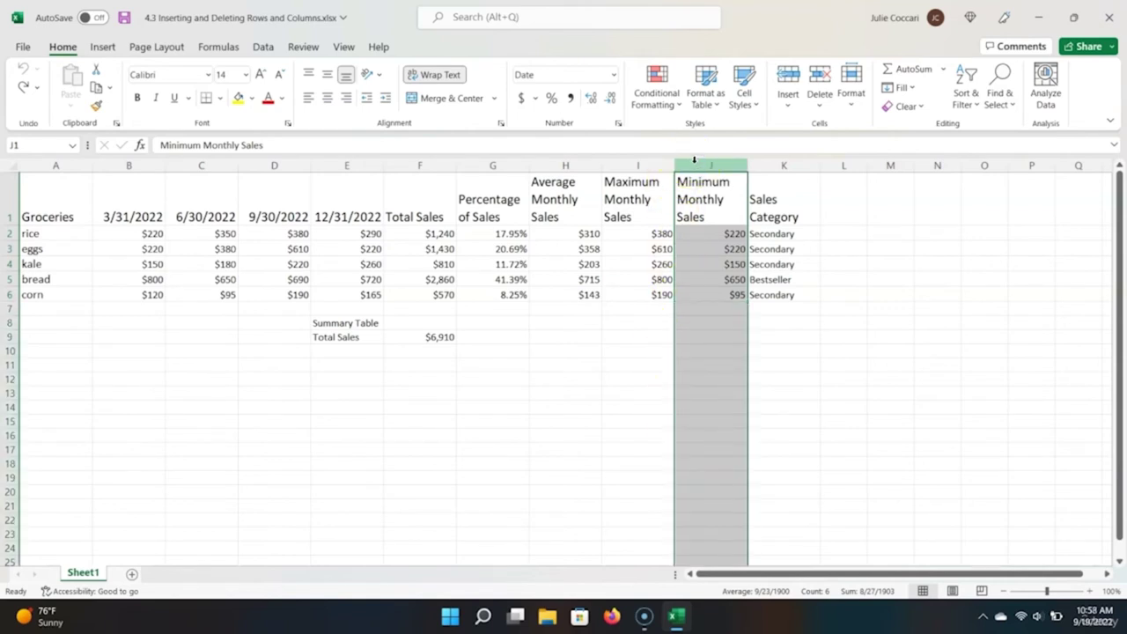
pyautogui.rightClick(713, 166)
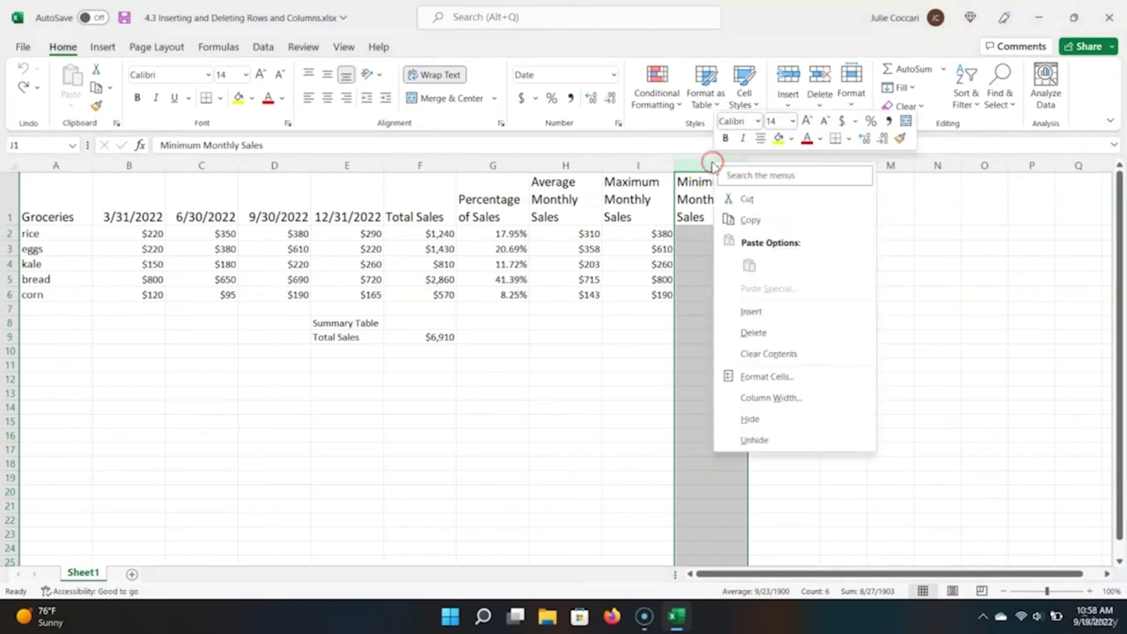
pyautogui.click(780, 330)
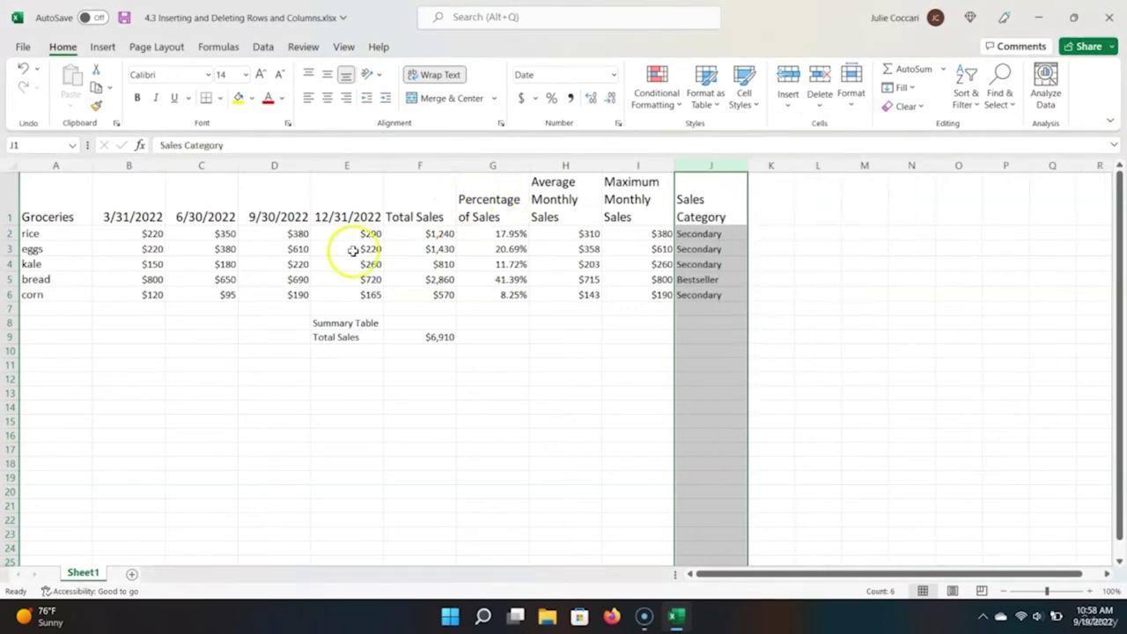
# Step: Delete the whole kale row, then undo both this deletion and that of the Minimum Monthly Sales column
pyautogui.click(10, 263)
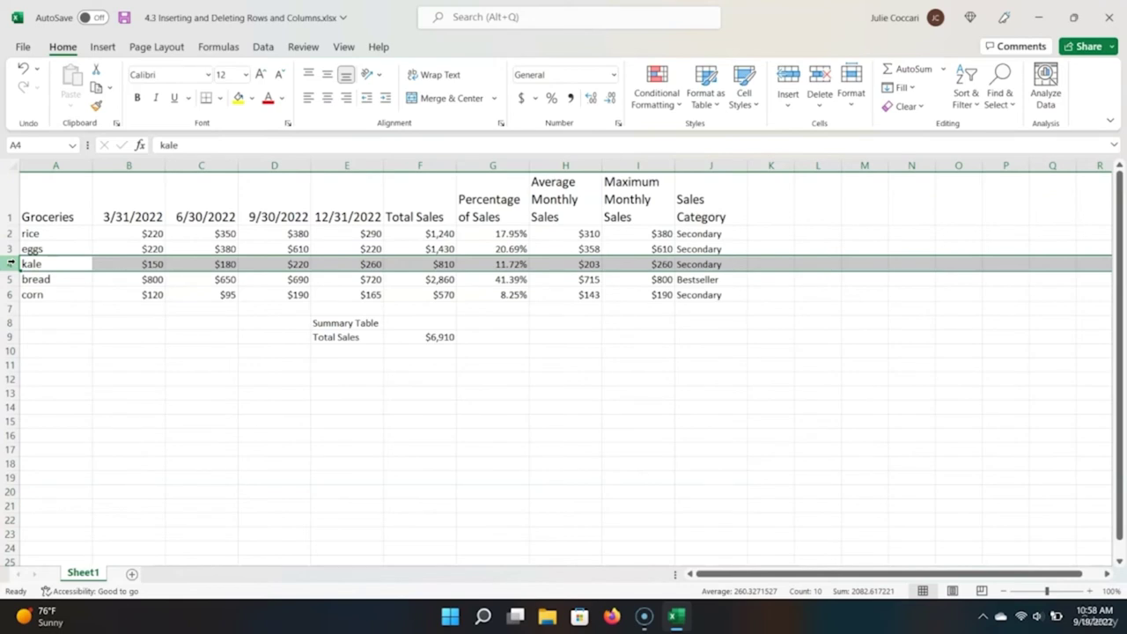
pyautogui.rightClick(11, 264)
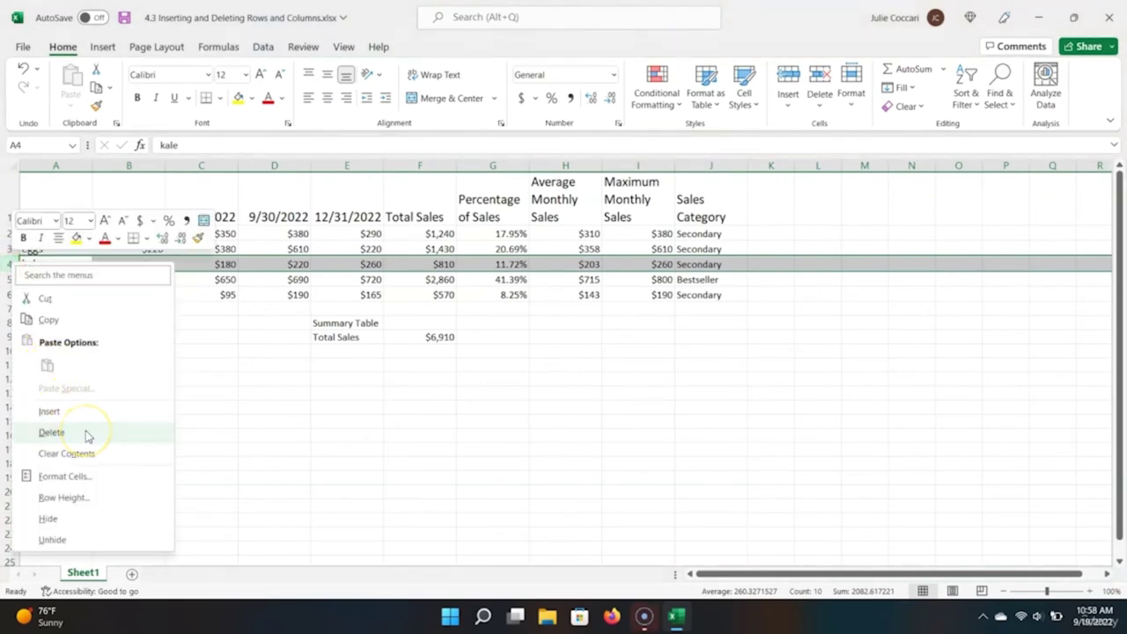
pyautogui.click(51, 433)
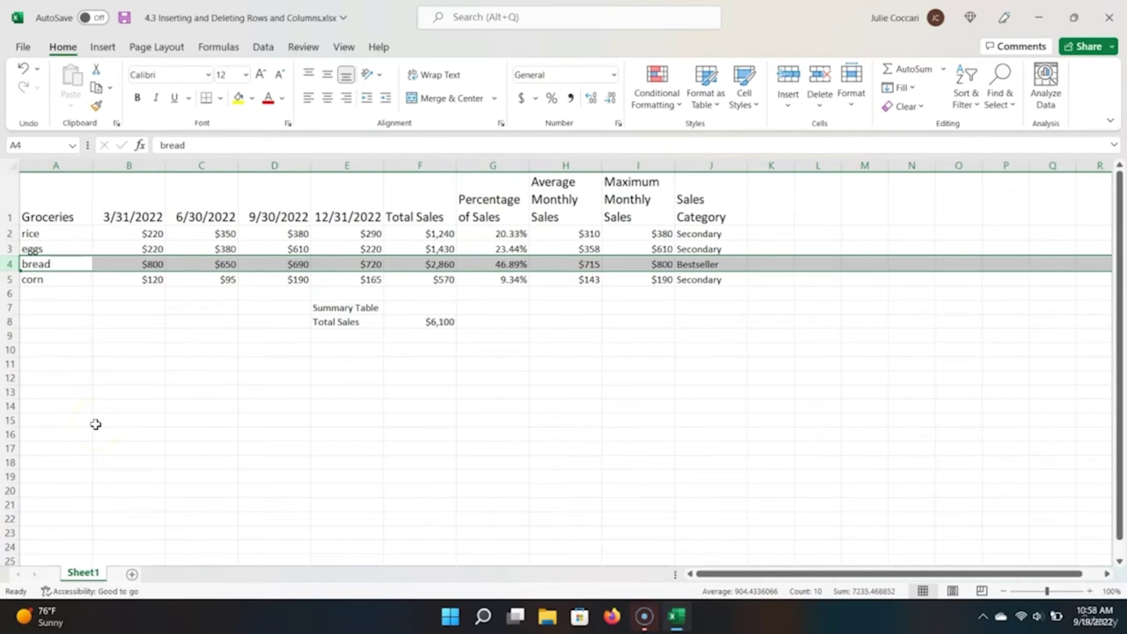
pyautogui.hotkey('ctrl', 'z')
pyautogui.hotkey('ctrl', 'z')
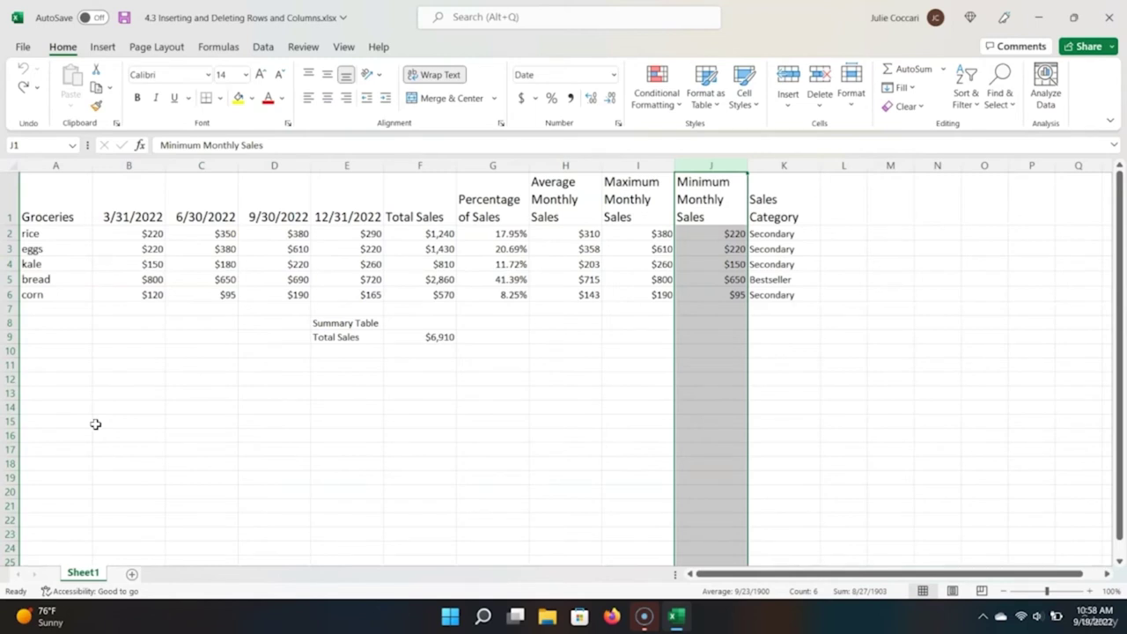
# Step: Remove the whole Minimum Monthly Sales column J from the sheet
pyautogui.press('Left')
pyautogui.press('Right')
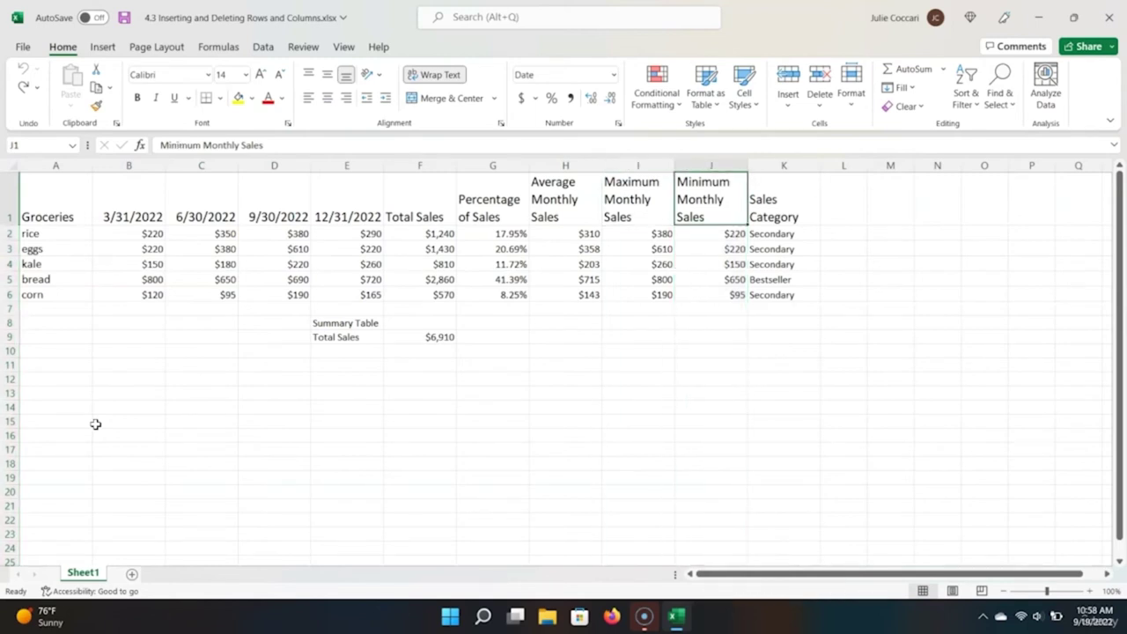
pyautogui.hotkey('ctrl', 'space')
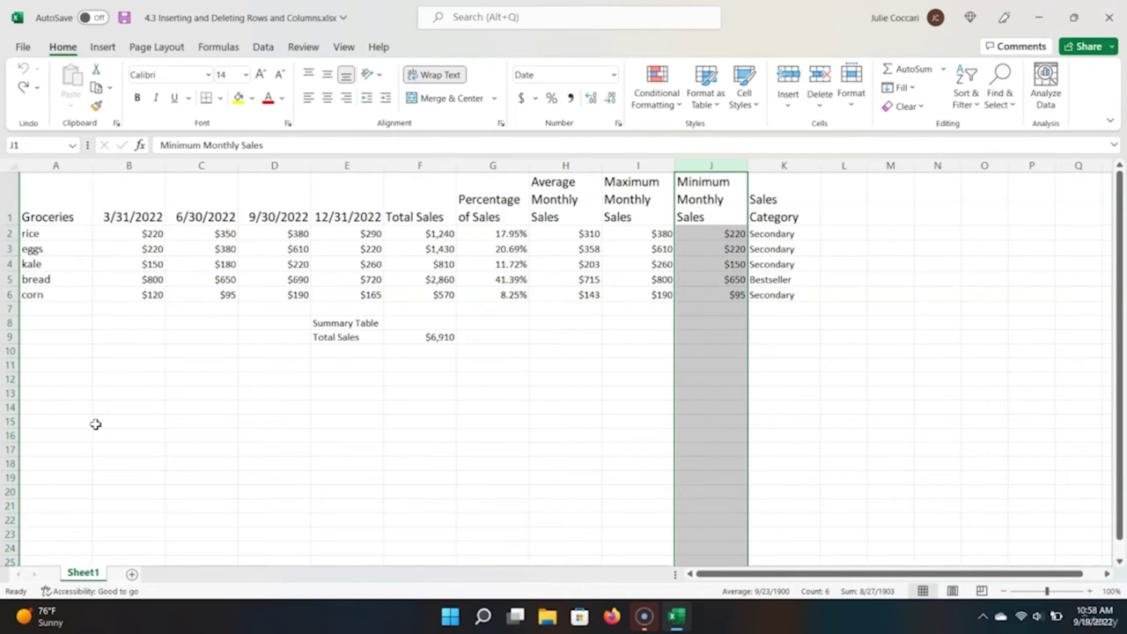
pyautogui.hotkey('ctrl', '-')
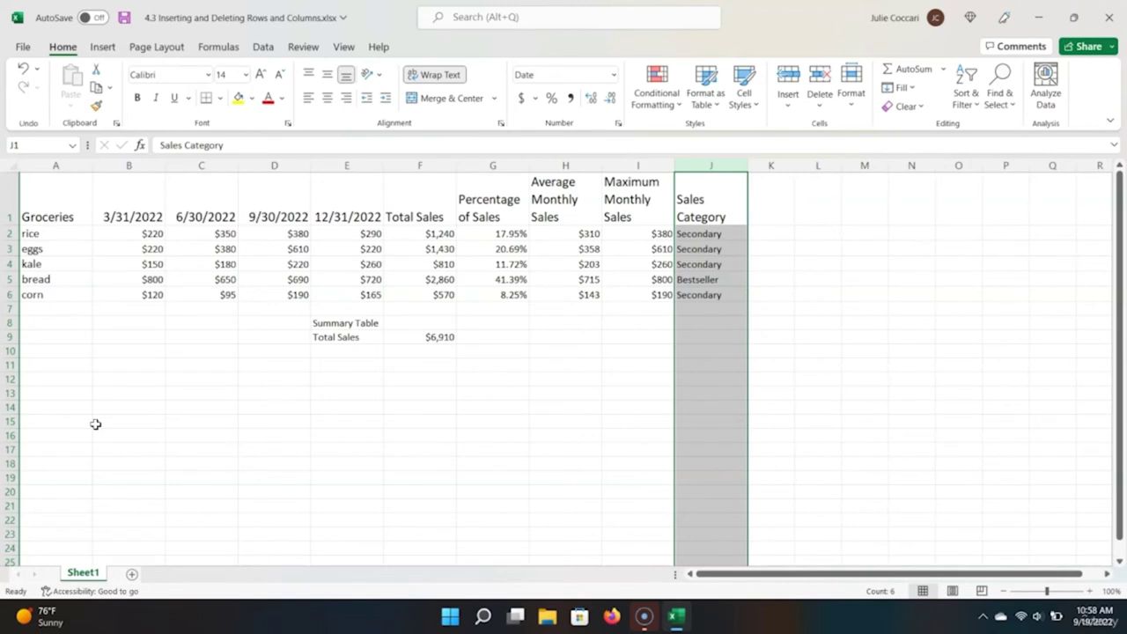
# Step: Delete the entire kale row, row 4, from the grocery table
pyautogui.press('Down')
pyautogui.press('Down')
pyautogui.press('Left')
pyautogui.press('Down')
pyautogui.press('Home')
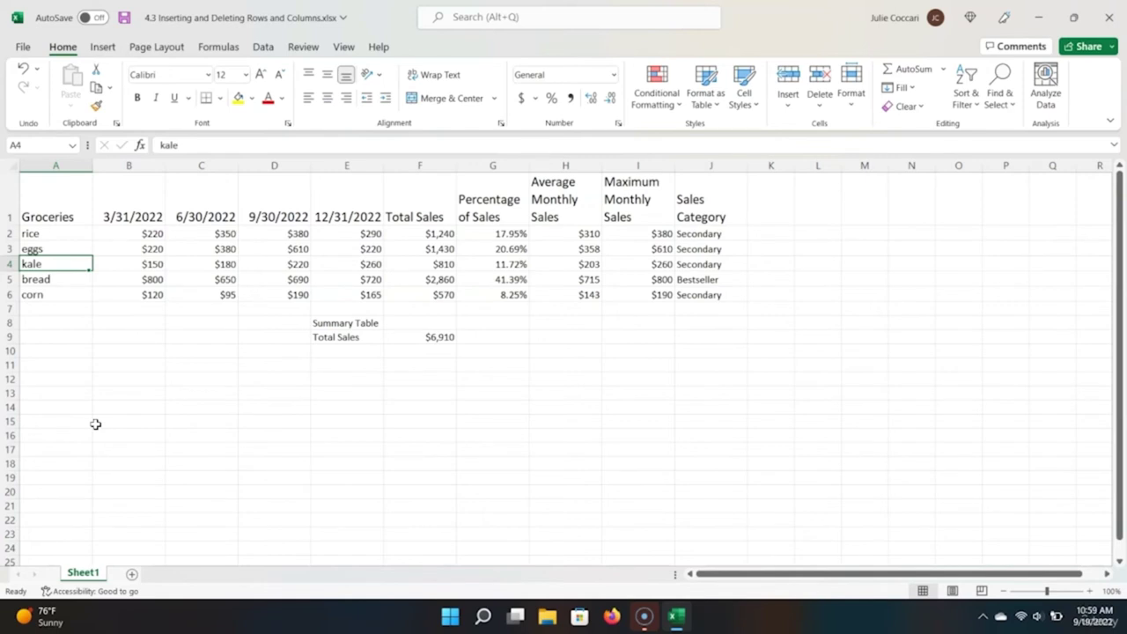
pyautogui.hotkey('shift', 'space')
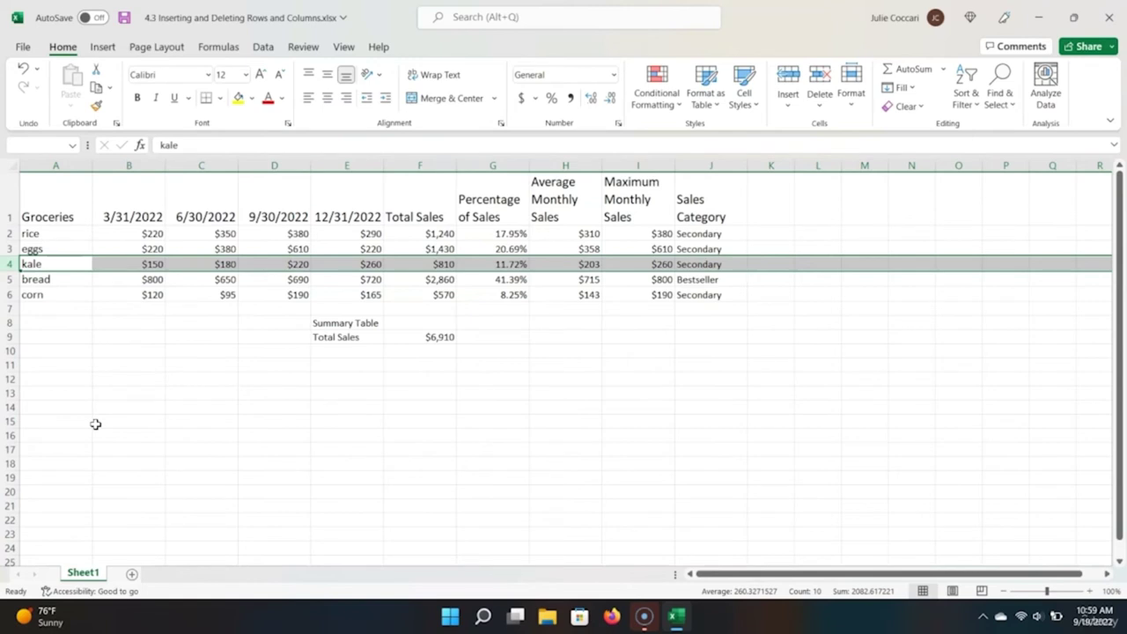
pyautogui.hotkey('ctrl', '-')
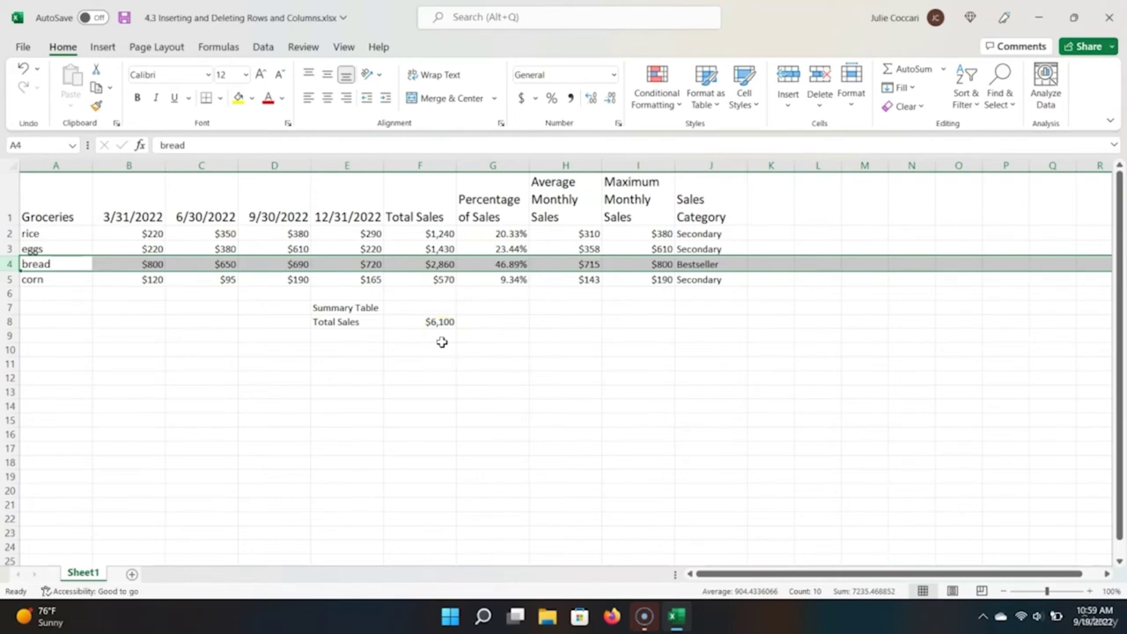
# Step: Insert a blank column before the Groceries column
pyautogui.click(57, 164)
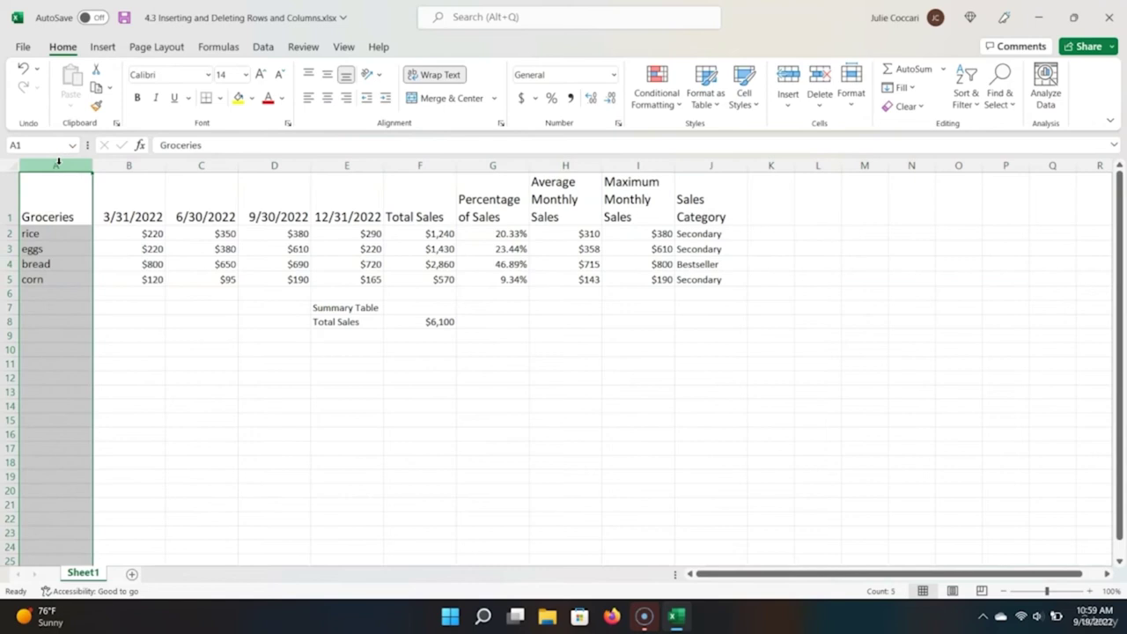
pyautogui.rightClick(59, 165)
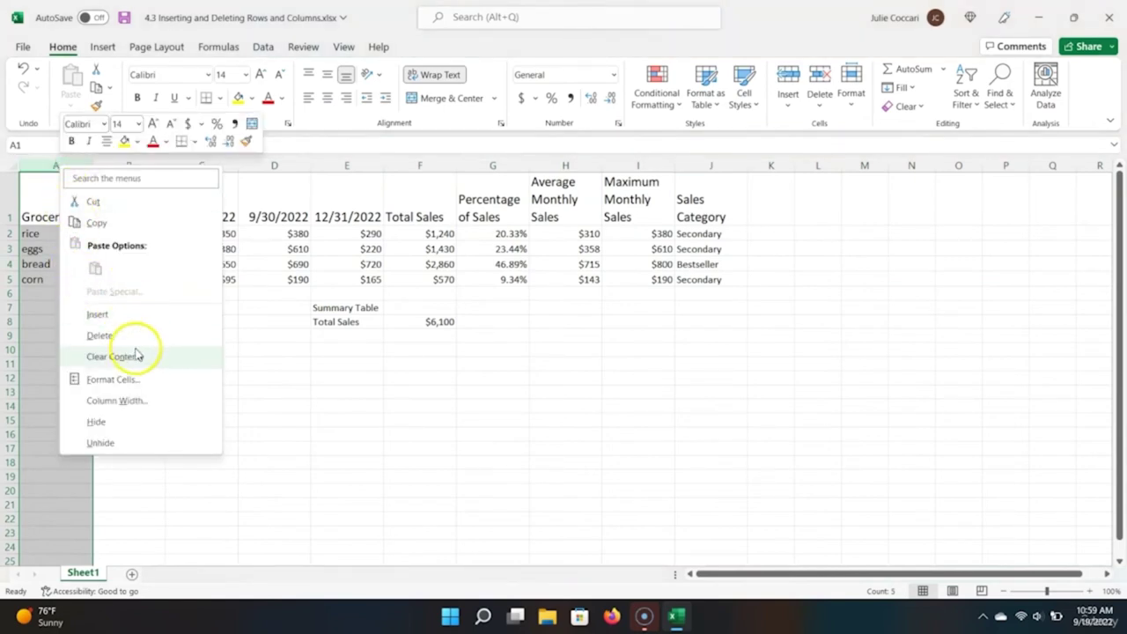
pyautogui.click(142, 319)
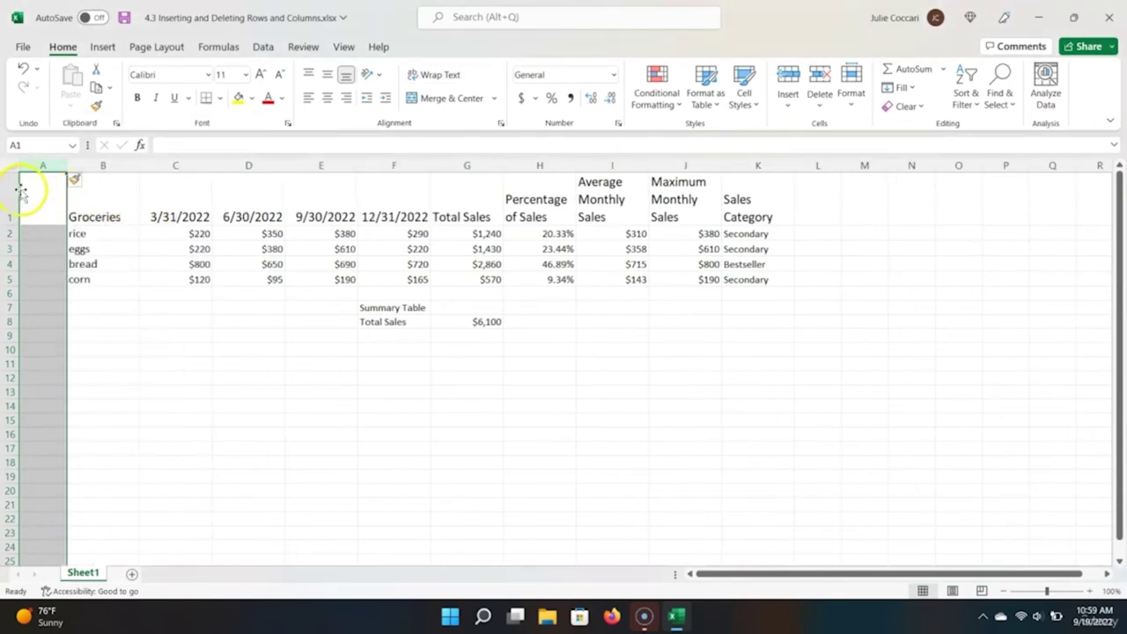
# Step: Insert a blank row above the header row, then undo both the row and the column insertion
pyautogui.click(10, 194)
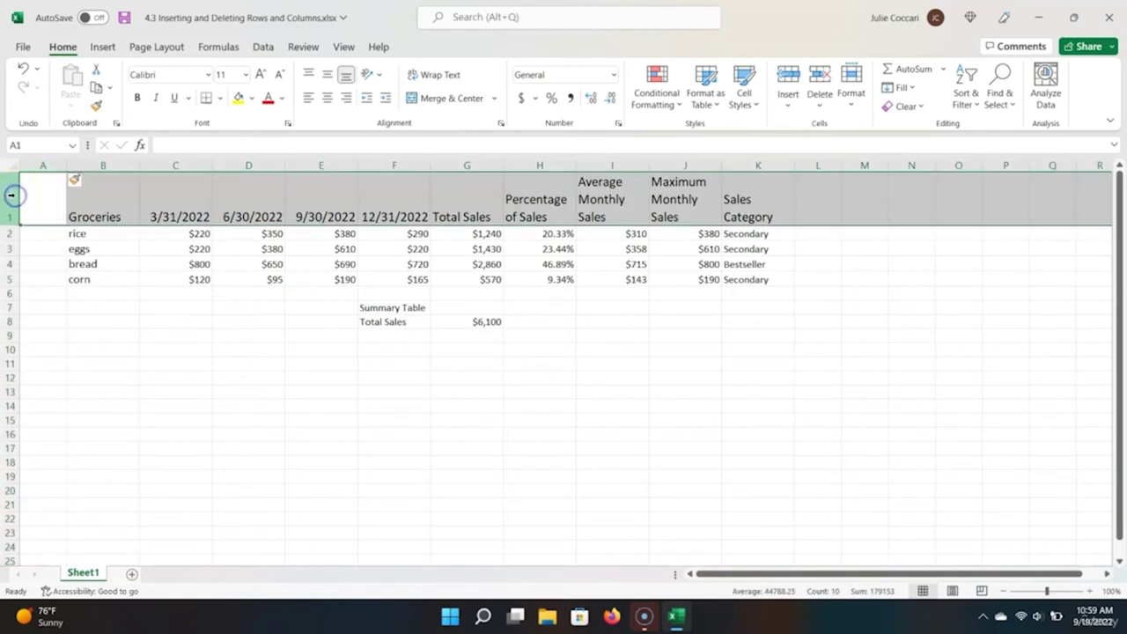
pyautogui.rightClick(11, 194)
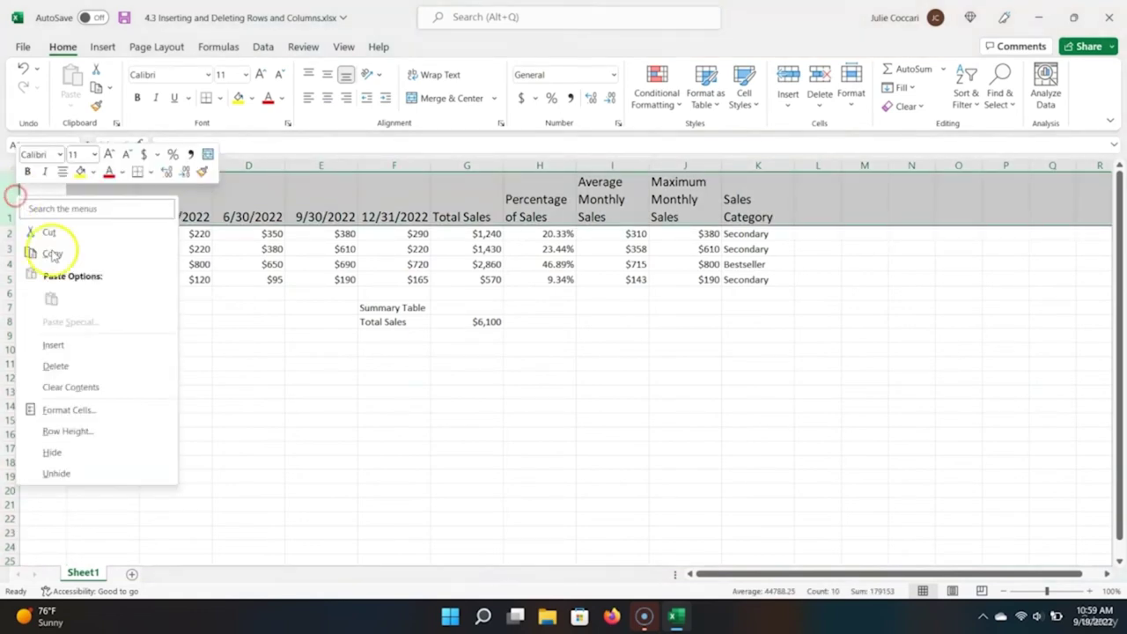
pyautogui.click(64, 344)
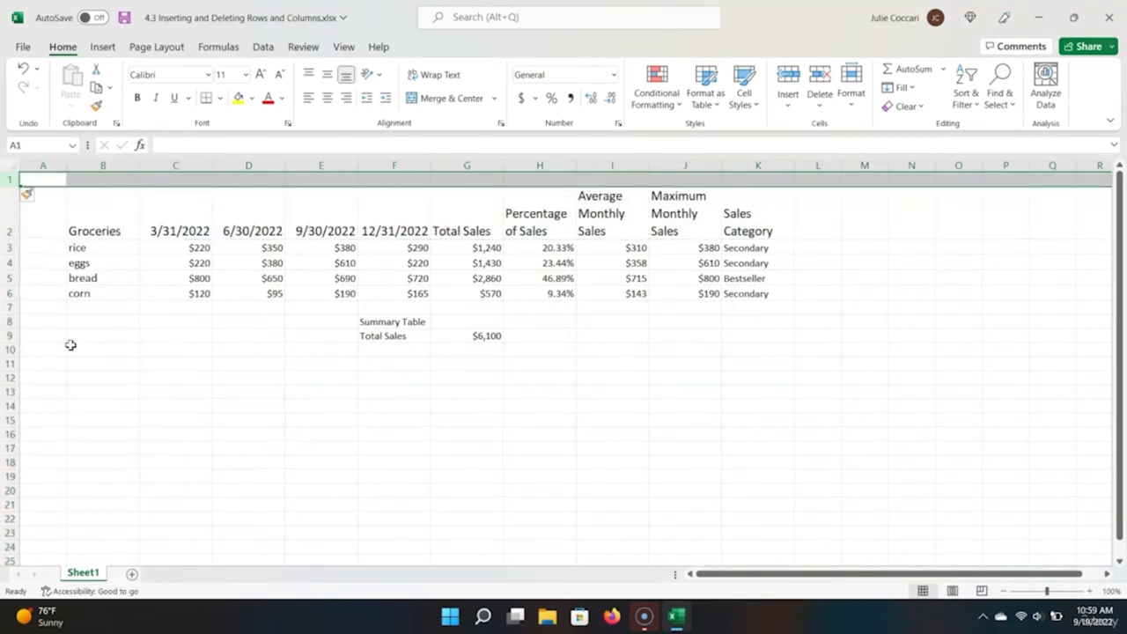
pyautogui.click(222, 294)
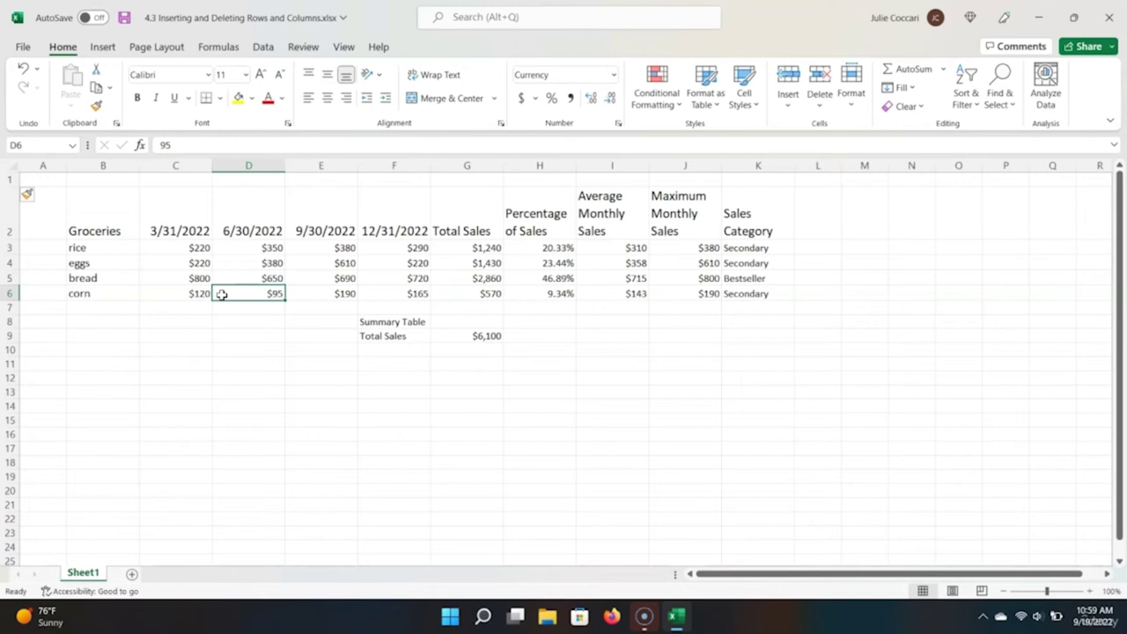
pyautogui.hotkey('ctrl', 'z')
pyautogui.hotkey('ctrl', 'z')
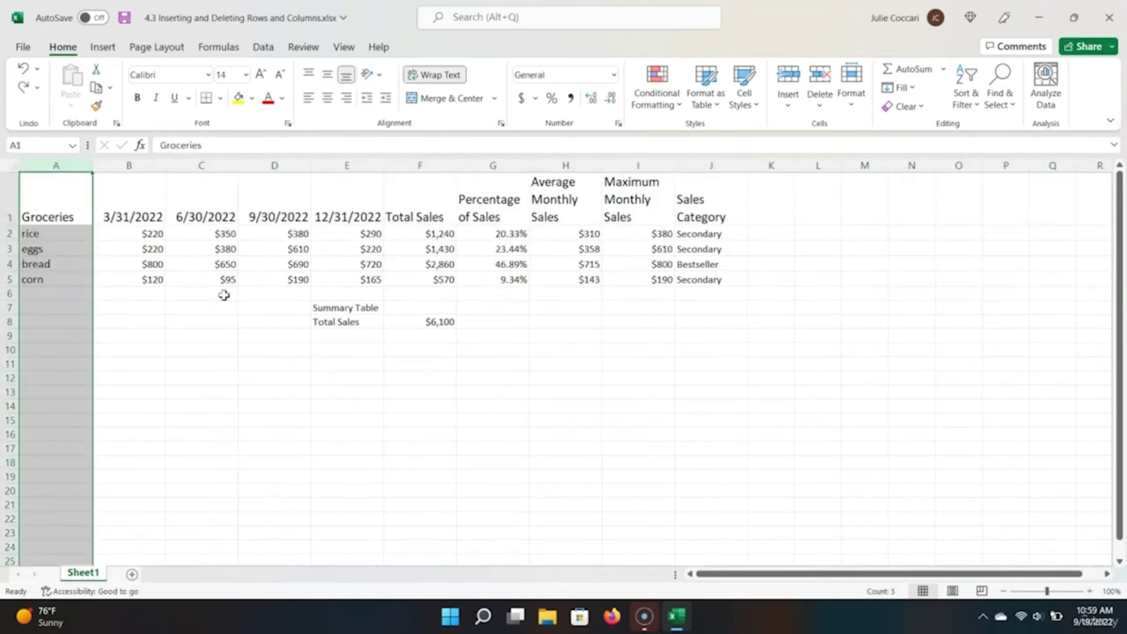
# Step: Insert an empty column A in front of the Groceries column
pyautogui.click(64, 190)
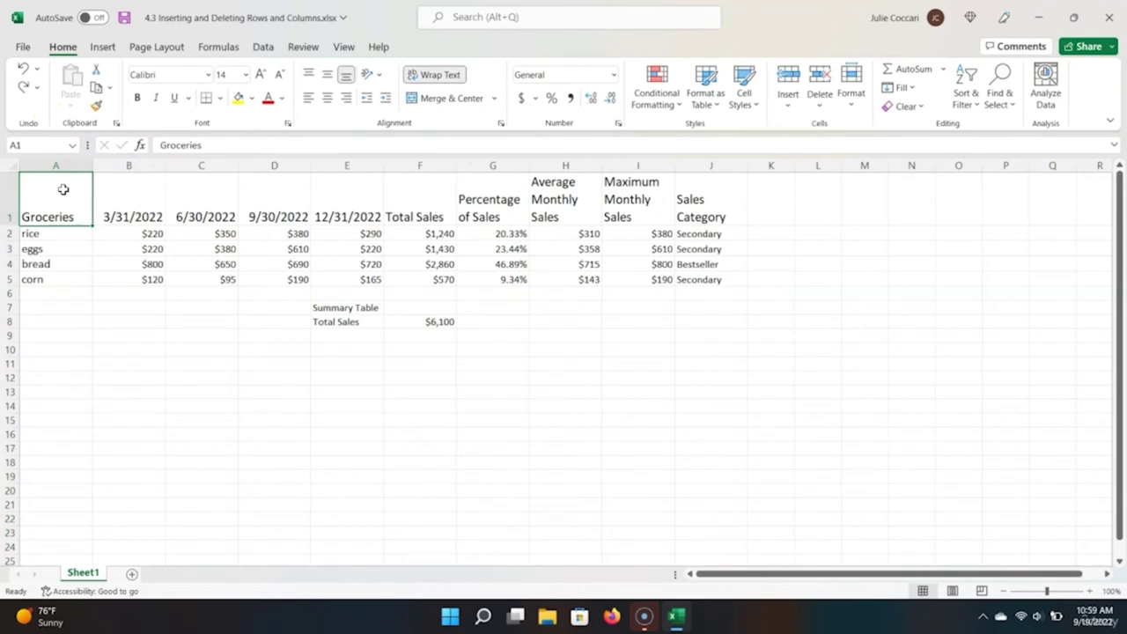
pyautogui.hotkey('ctrl', 'space')
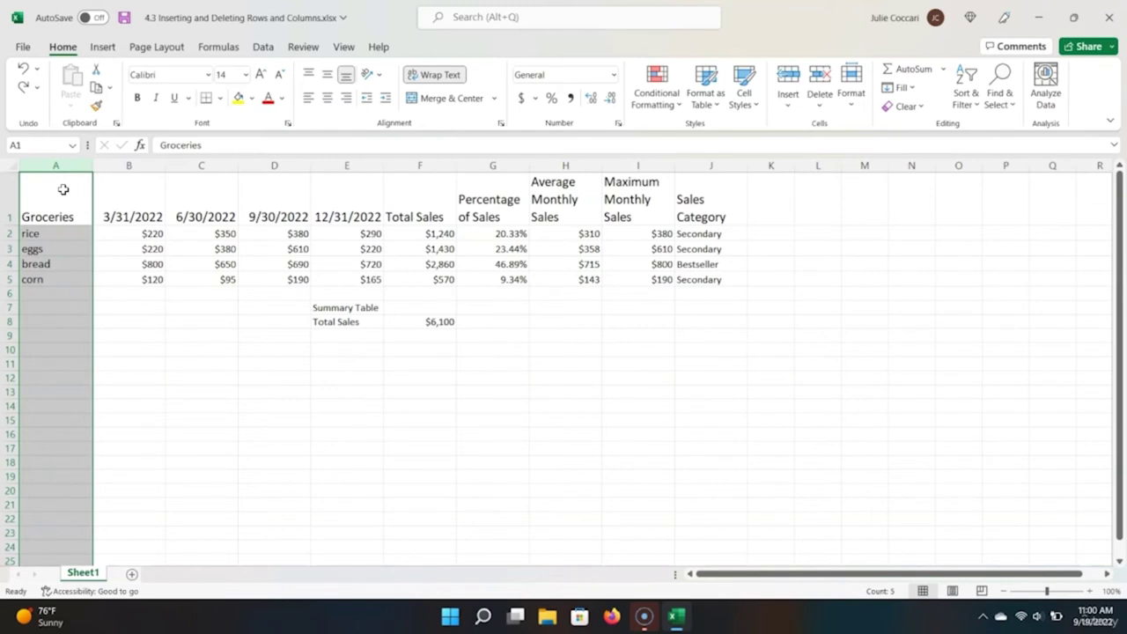
pyautogui.hotkey('ctrl', 'shift', '+')
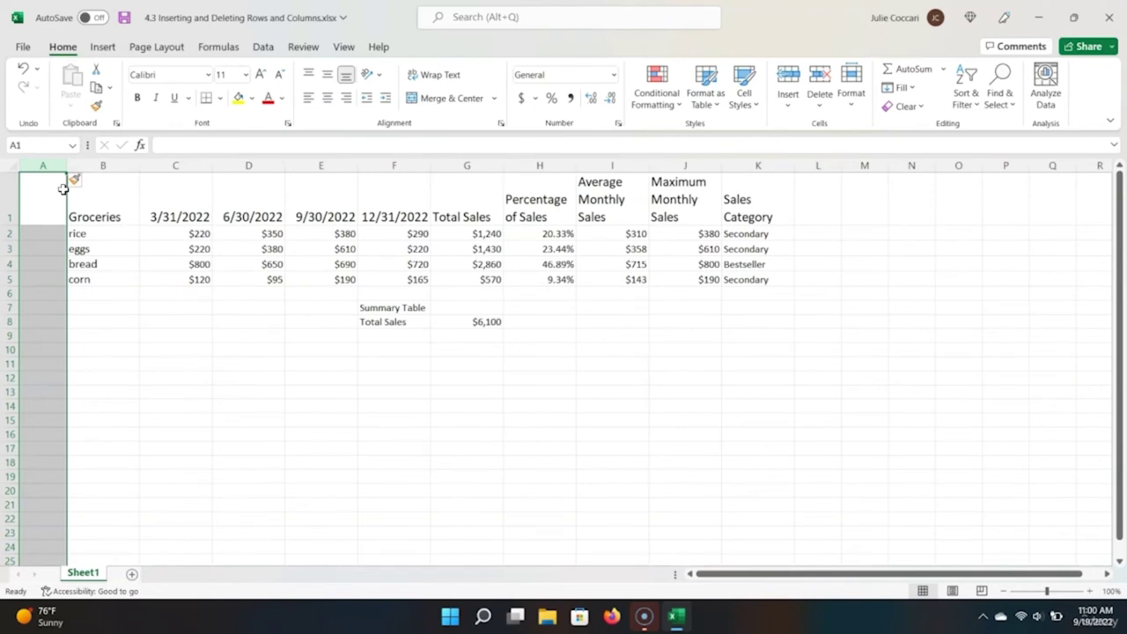
# Step: Insert an empty row 1 above the table's header row
pyautogui.click(63, 189)
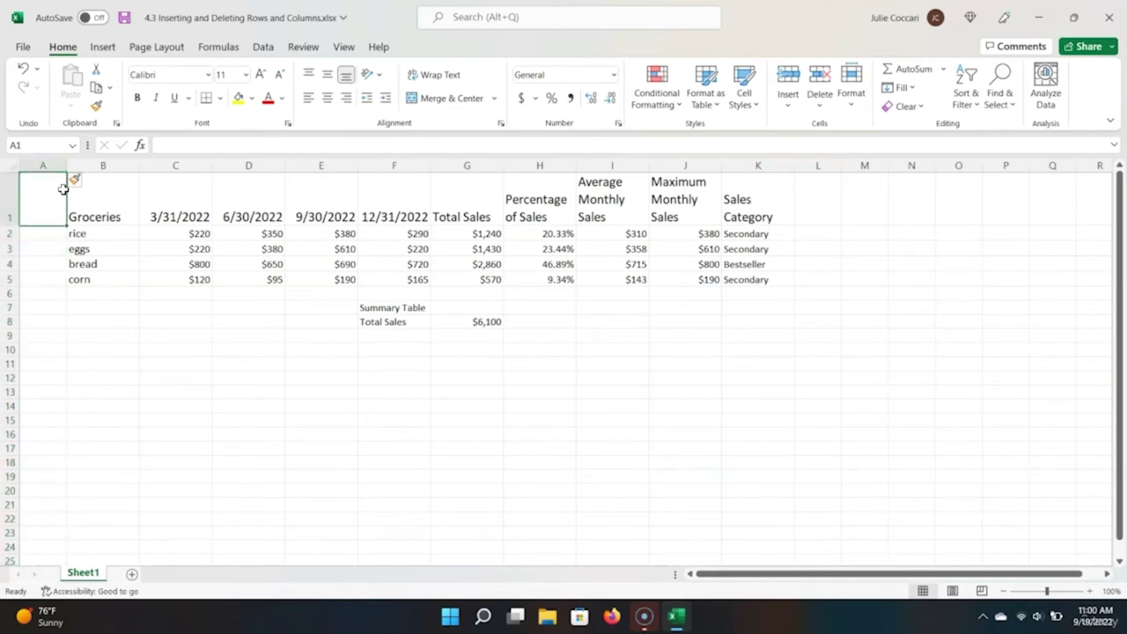
pyautogui.hotkey('shift', 'space')
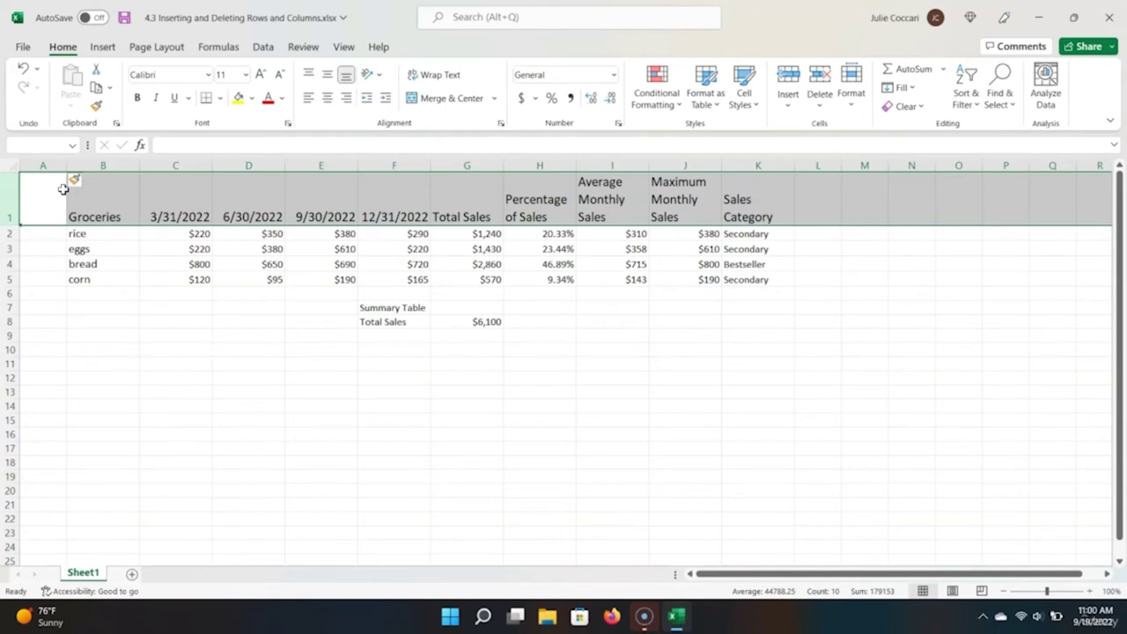
pyautogui.hotkey('ctrl', 'shift', '+')
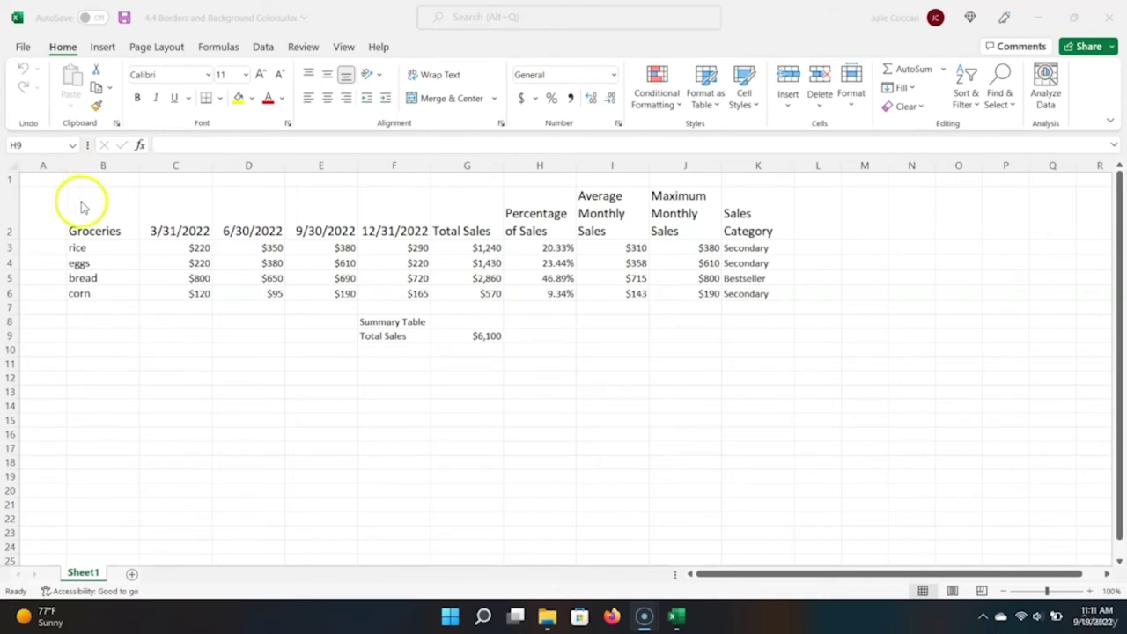
pyautogui.click(122, 201)
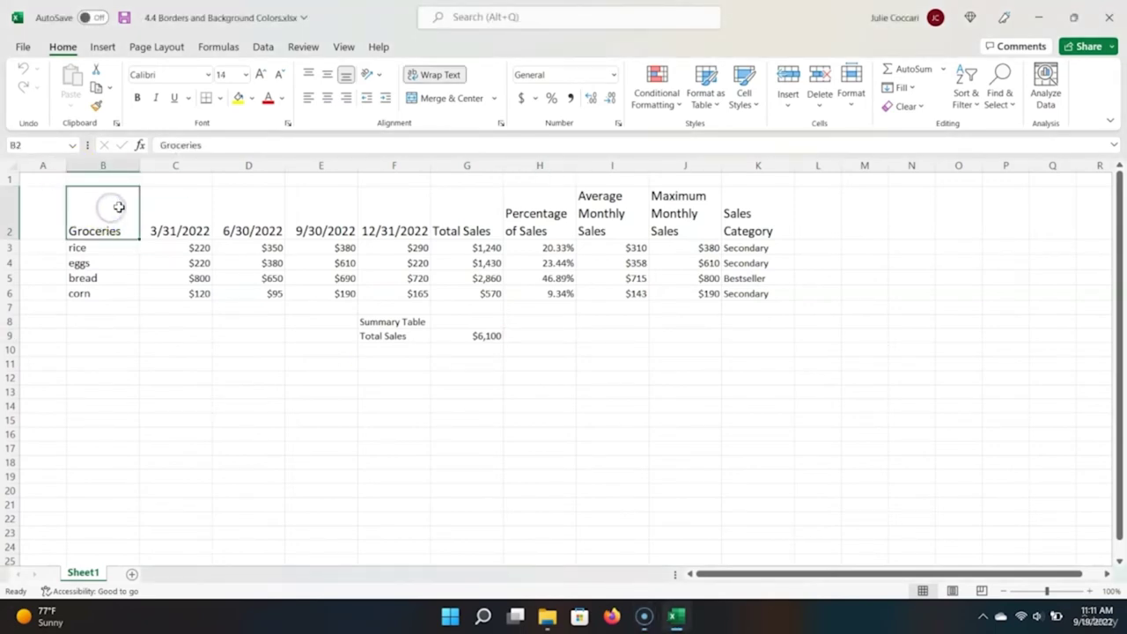
pyautogui.hotkey('ctrl', 'shift', 'Right')
pyautogui.hotkey('ctrl', 'shift', 'Down')
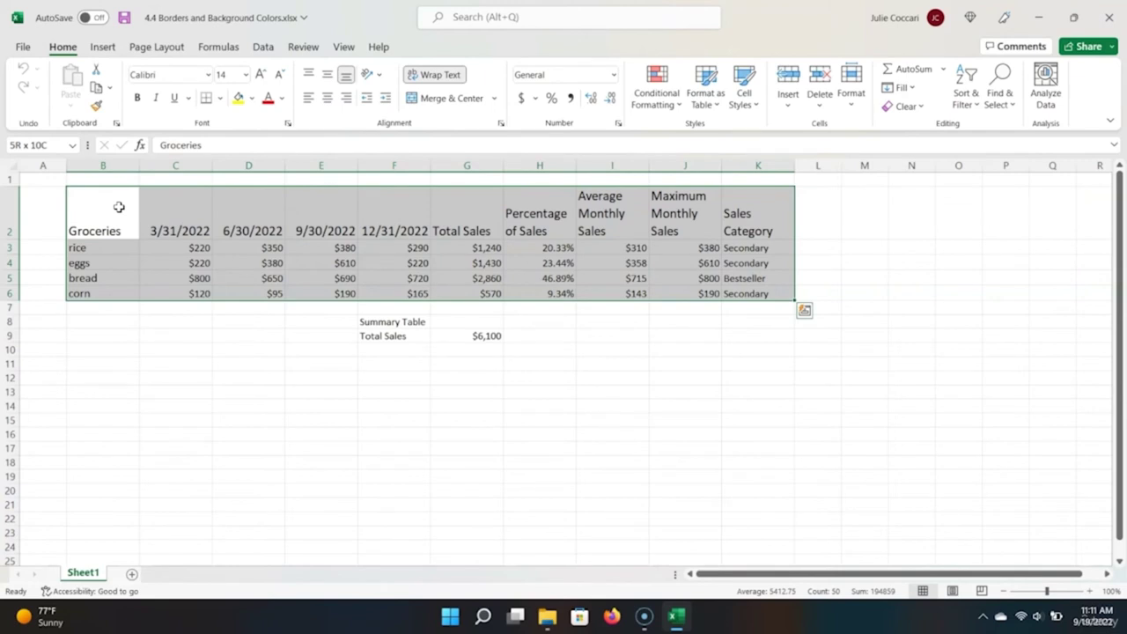
# Step: Apply outside borders around the whole grocery sales table, from the Groceries header to the last Sales Category entry
pyautogui.click(118, 207)
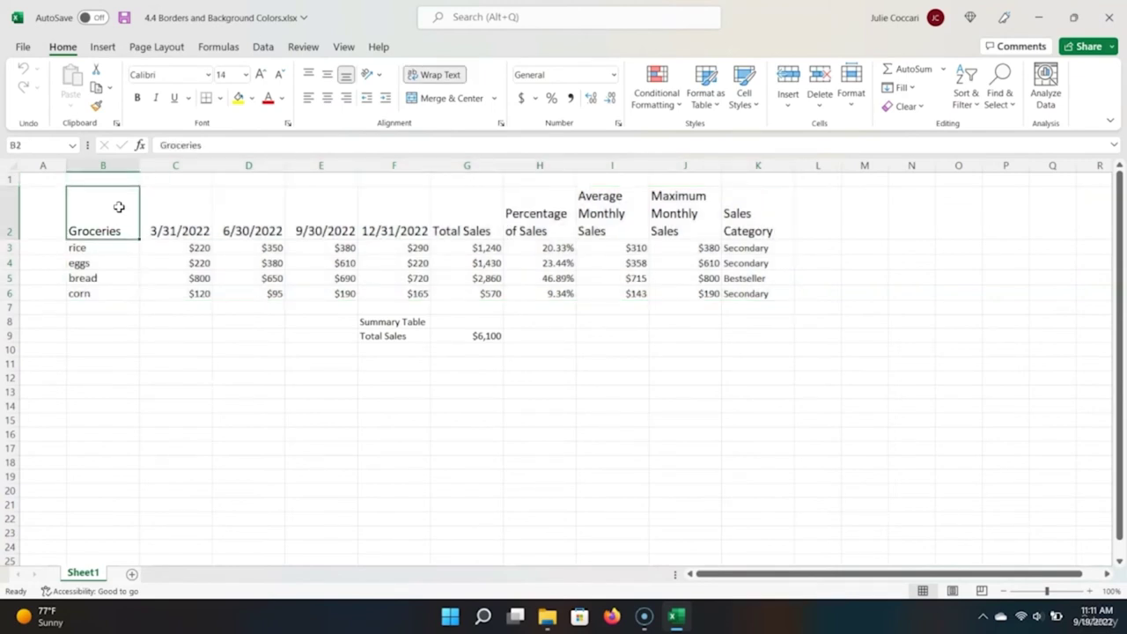
pyautogui.press('Right')
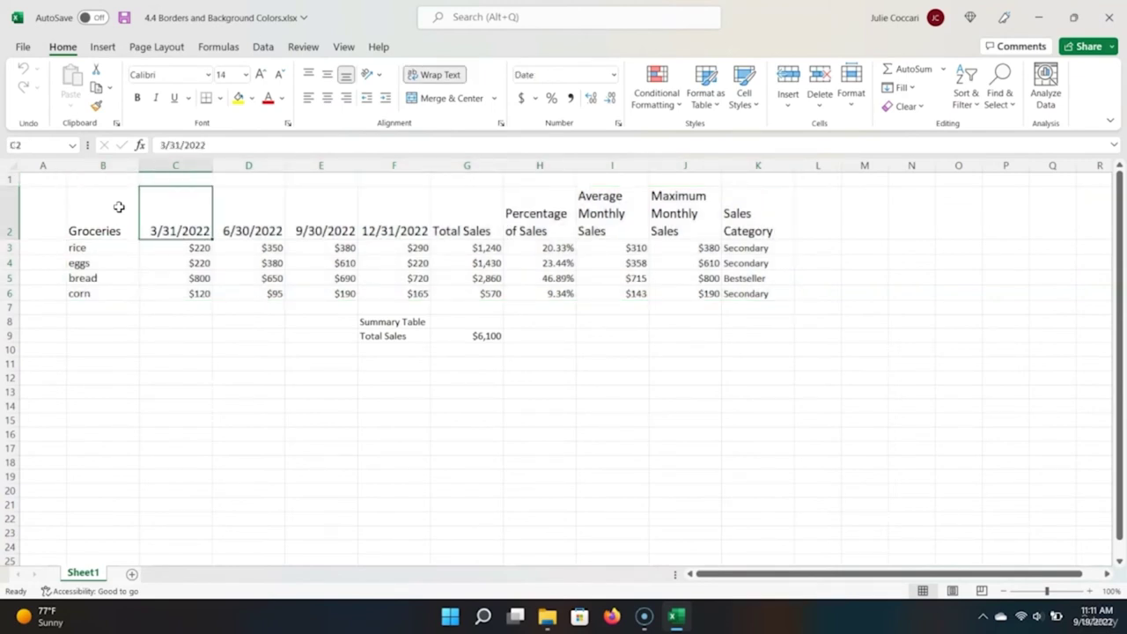
pyautogui.hotkey('ctrl', 'a')
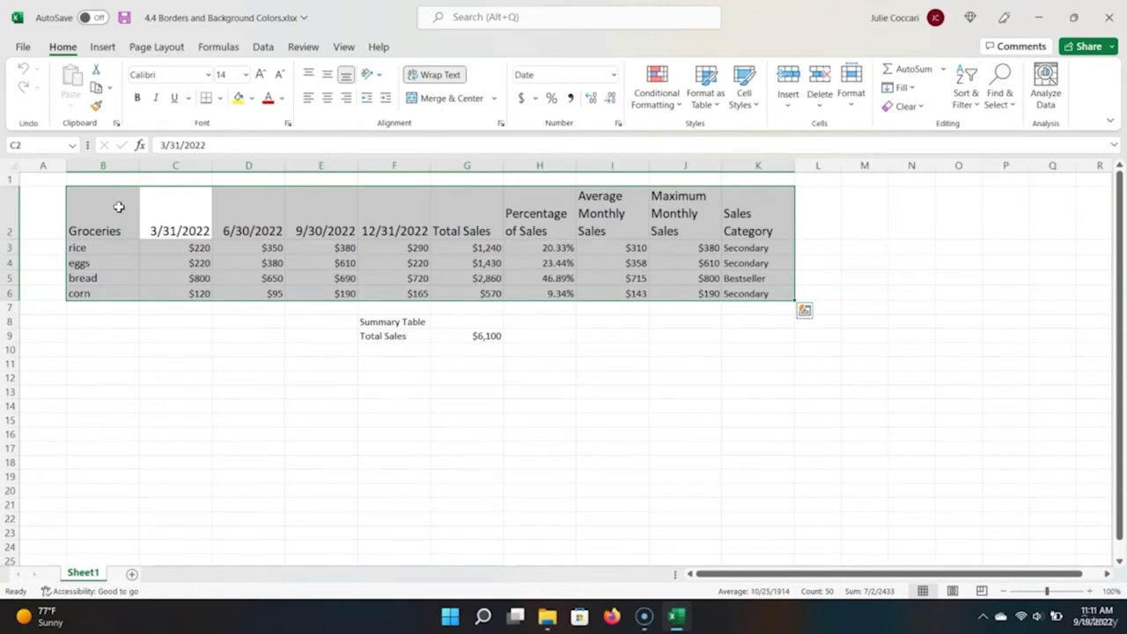
pyautogui.click(222, 99)
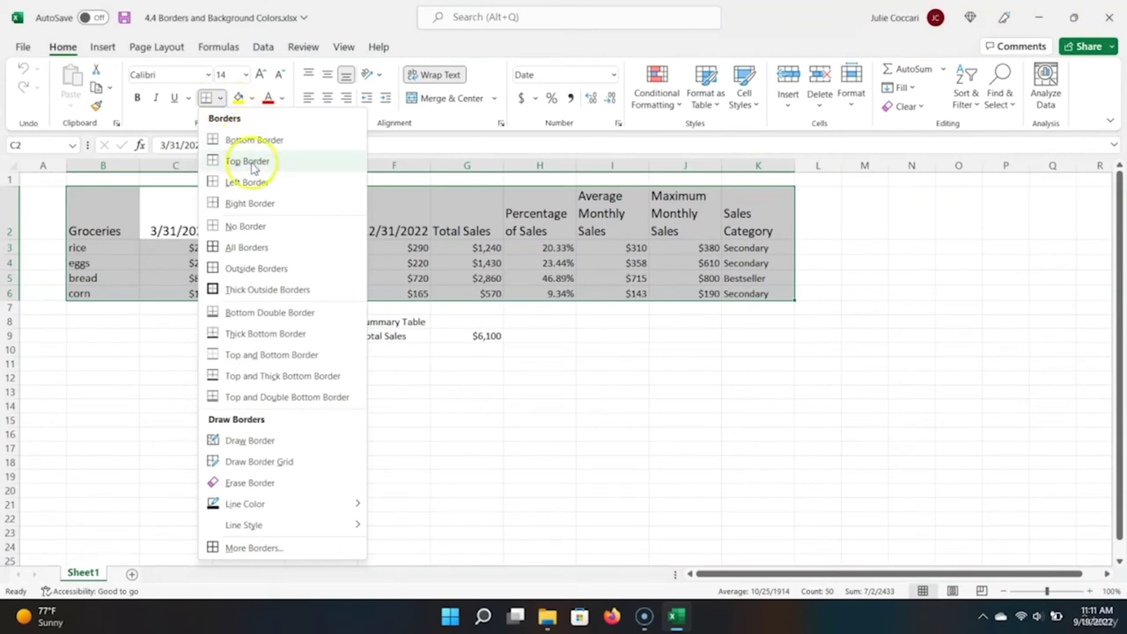
pyautogui.click(273, 266)
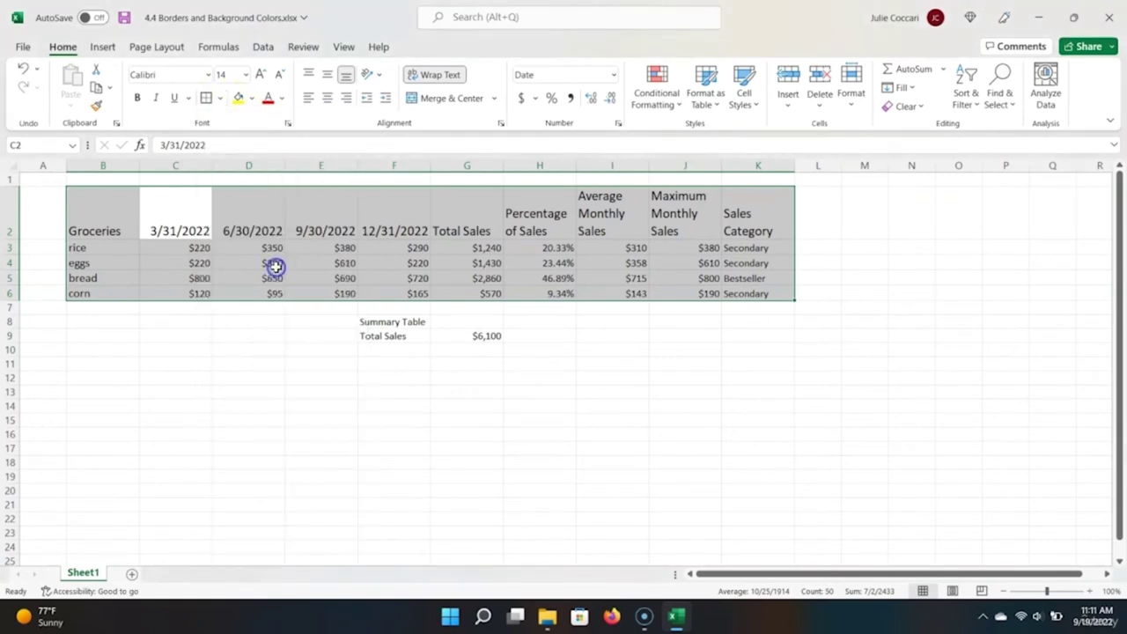
pyautogui.click(240, 319)
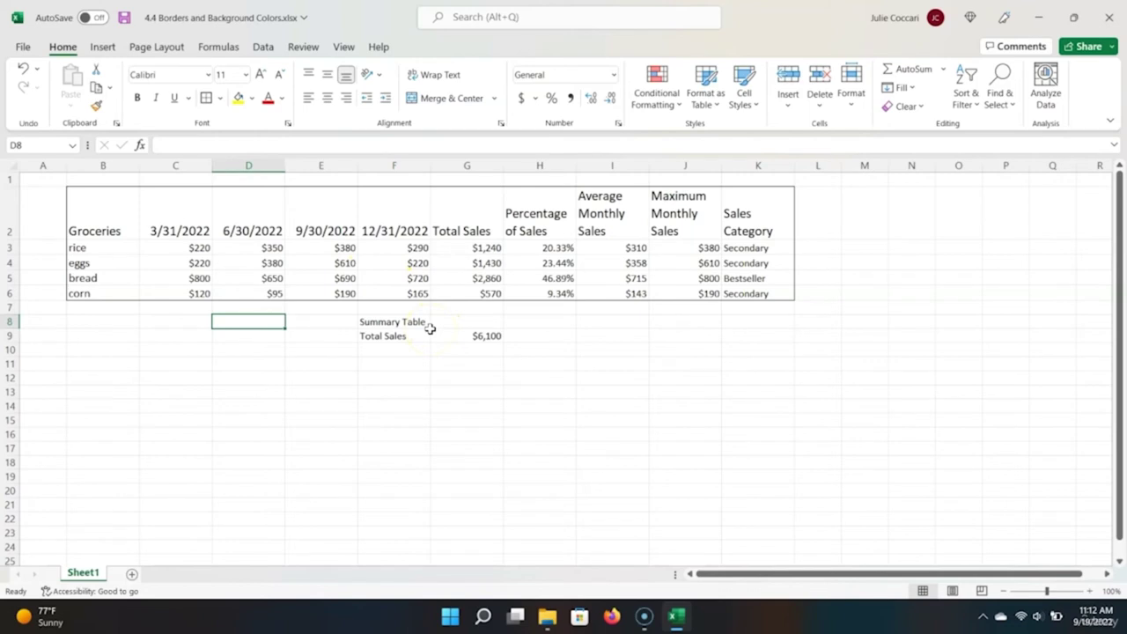
# Step: Apply outside borders around the summary table's Total Sales label and its value in F9:G9
pyautogui.moveTo(426, 334); pyautogui.dragTo(422, 336)
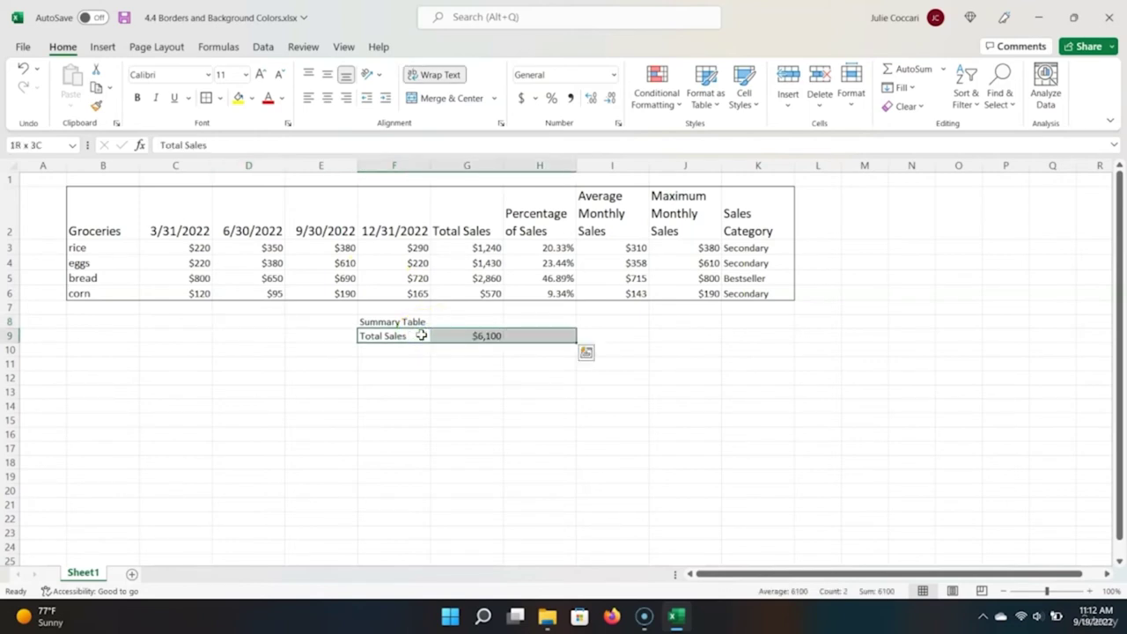
pyautogui.press('alt')
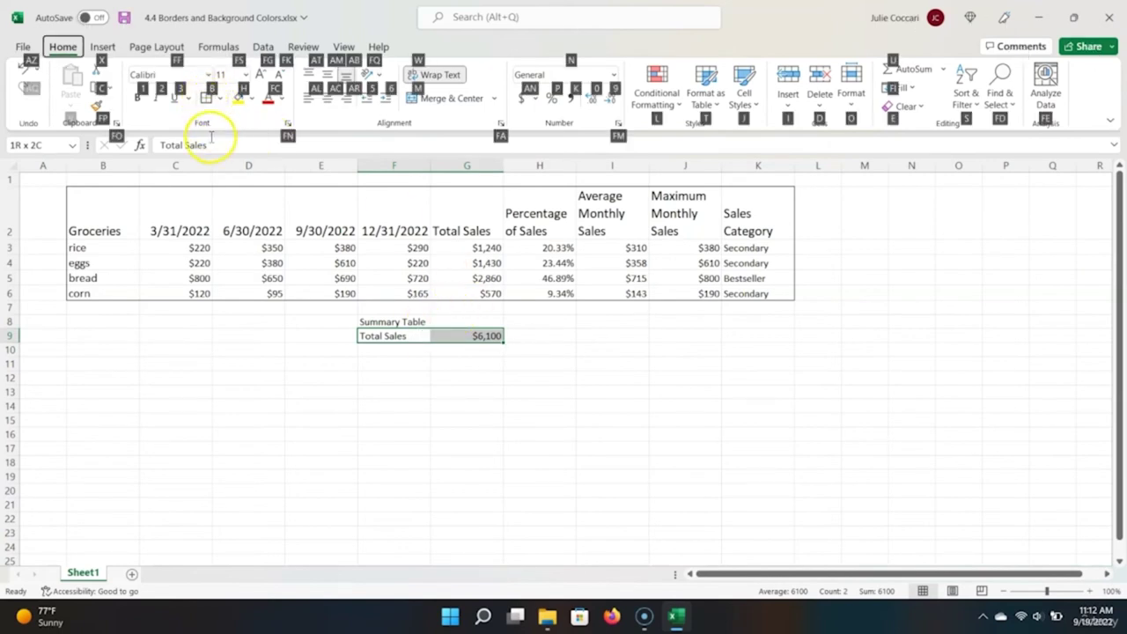
pyautogui.press('b')
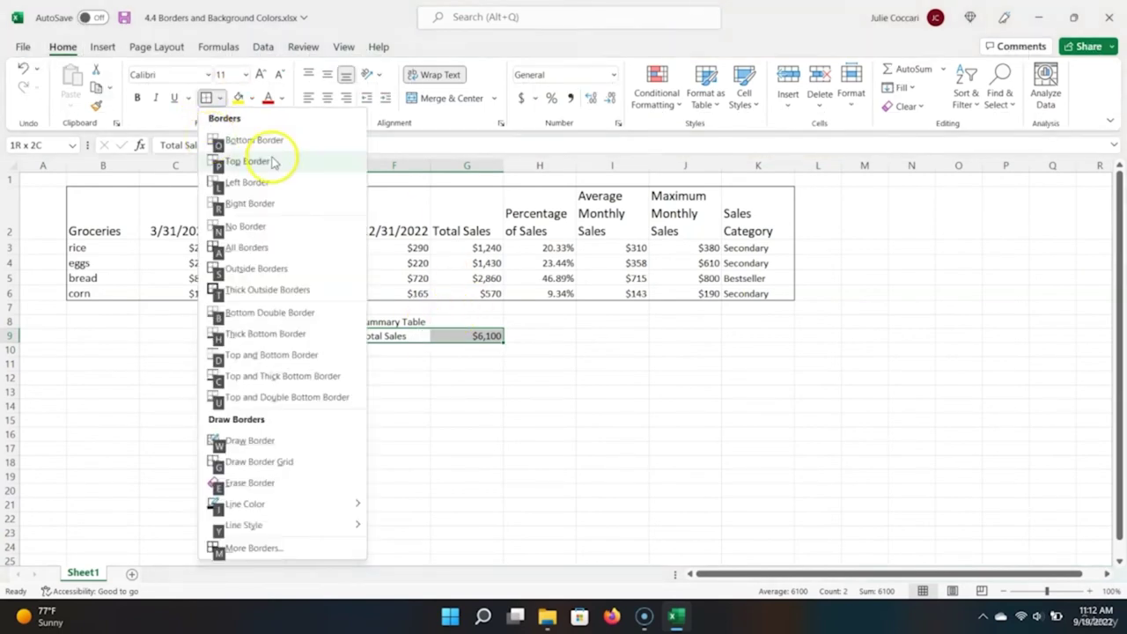
pyautogui.click(274, 269)
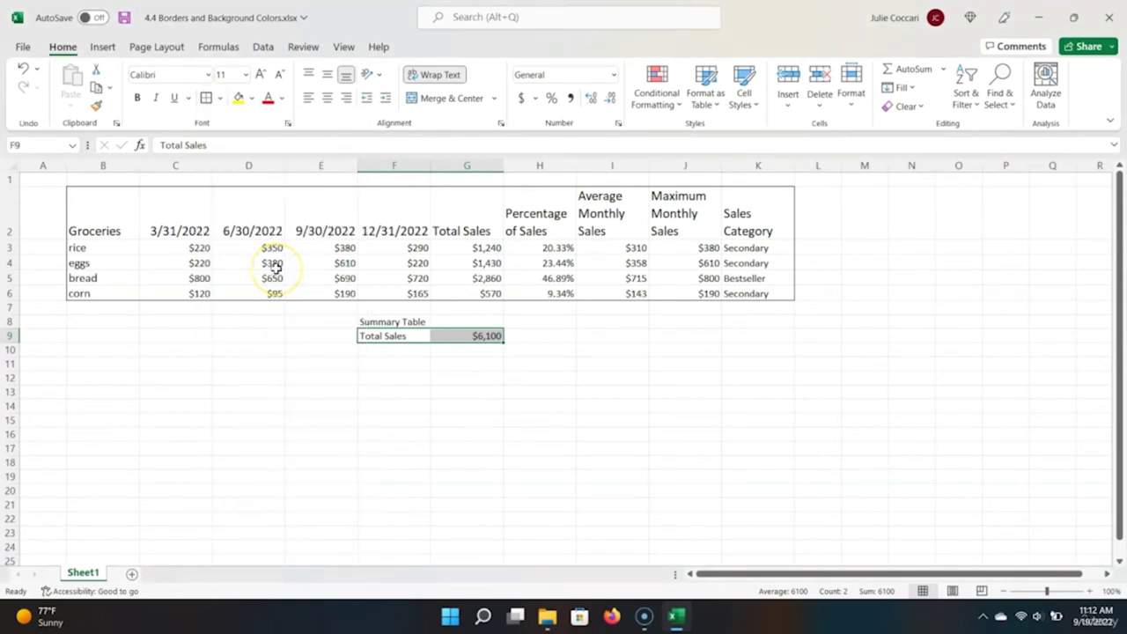
pyautogui.click(340, 404)
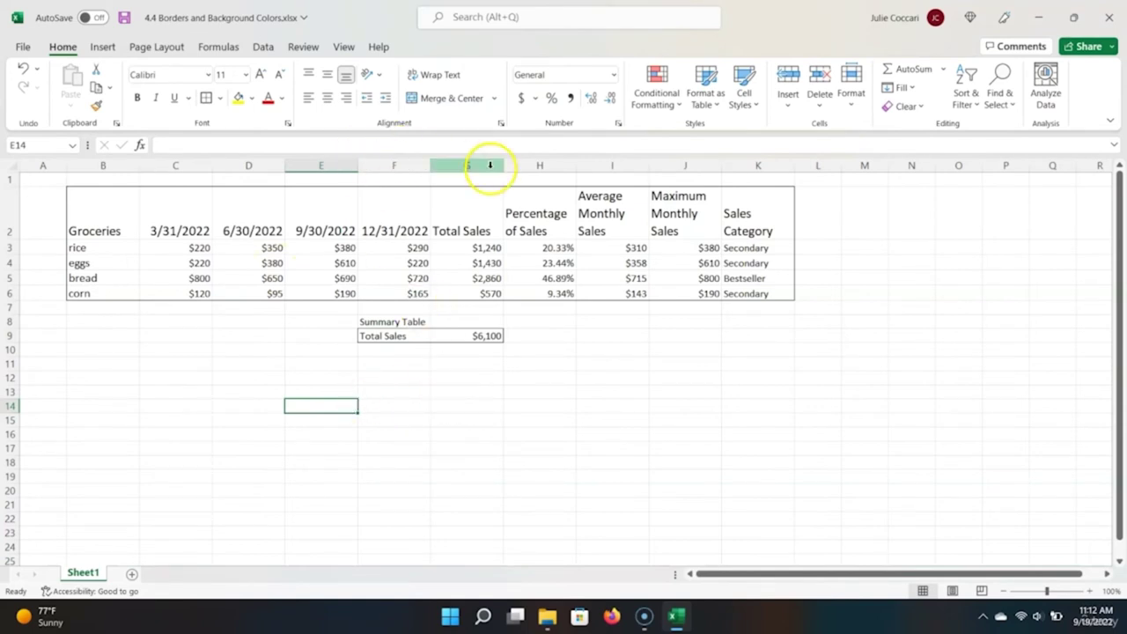
# Step: Add a bottom border under the header row of the grocery table, from Groceries to Sales Category
pyautogui.click(112, 210)
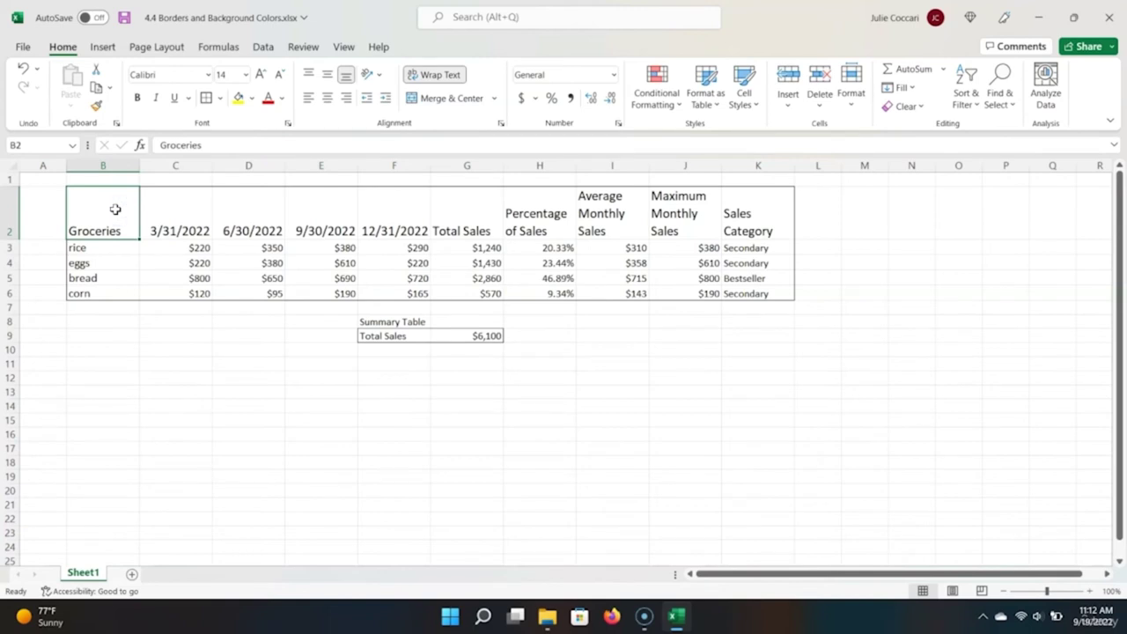
pyautogui.hotkey('ctrl', 'shift', 'Right')
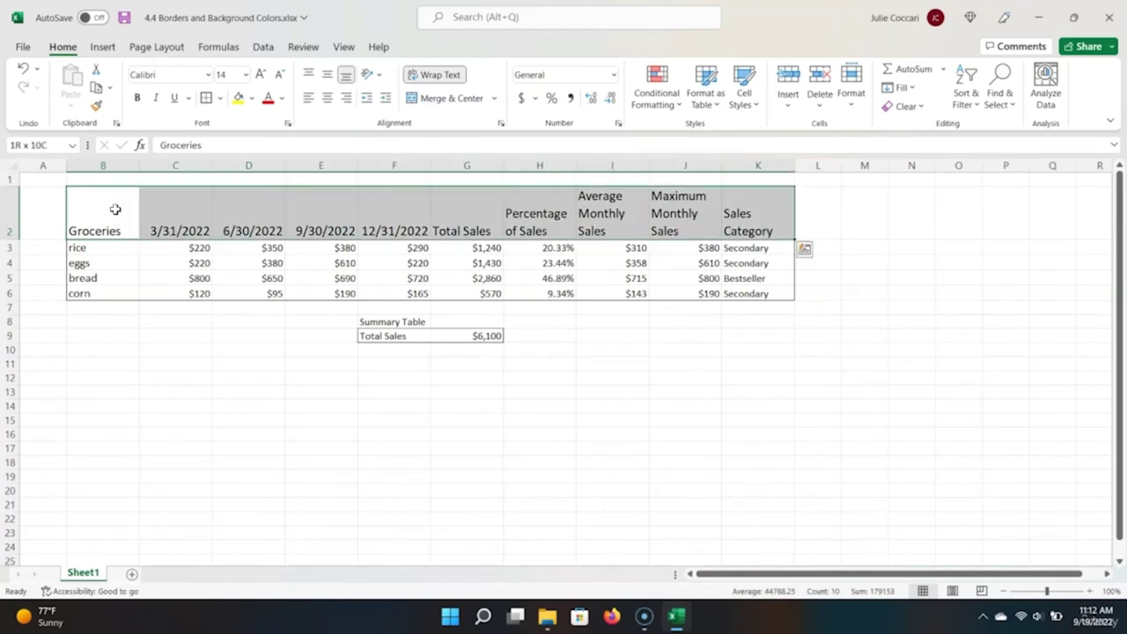
pyautogui.press('alt')
pyautogui.press('h')
pyautogui.press('b')
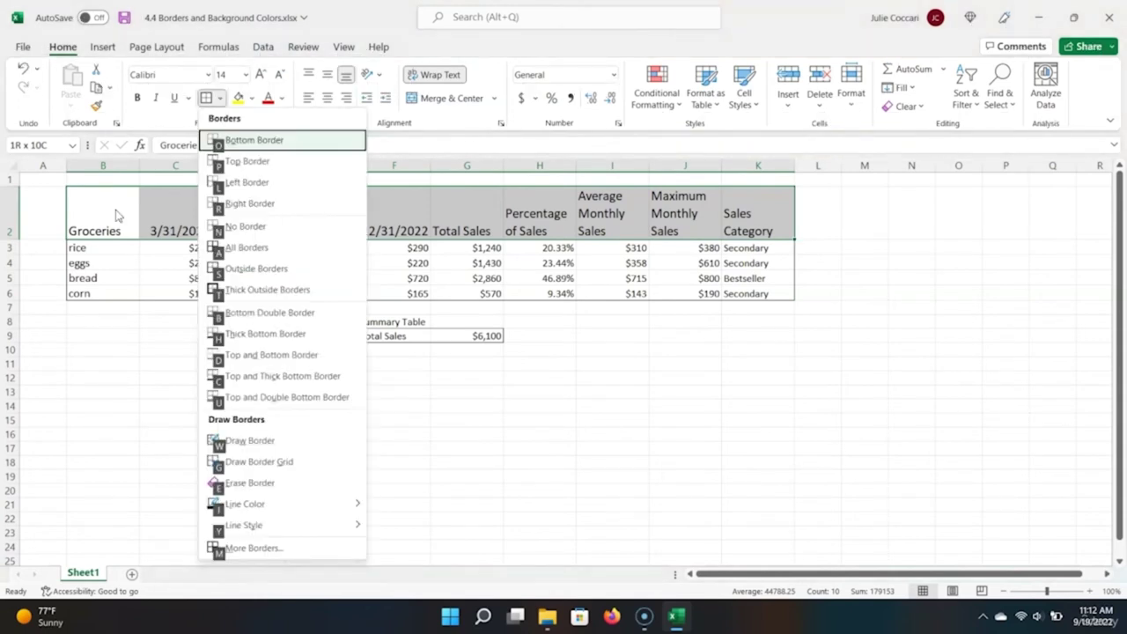
pyautogui.press('o')
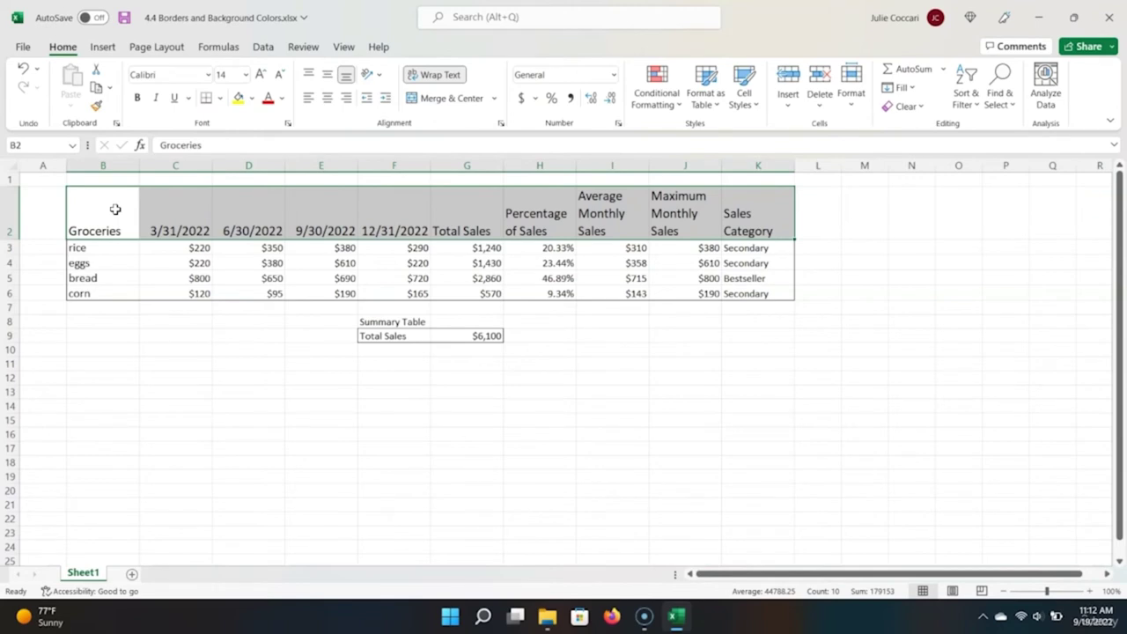
# Step: Apply outside borders around the Groceries column of the table, from its header down to corn
pyautogui.click(115, 208)
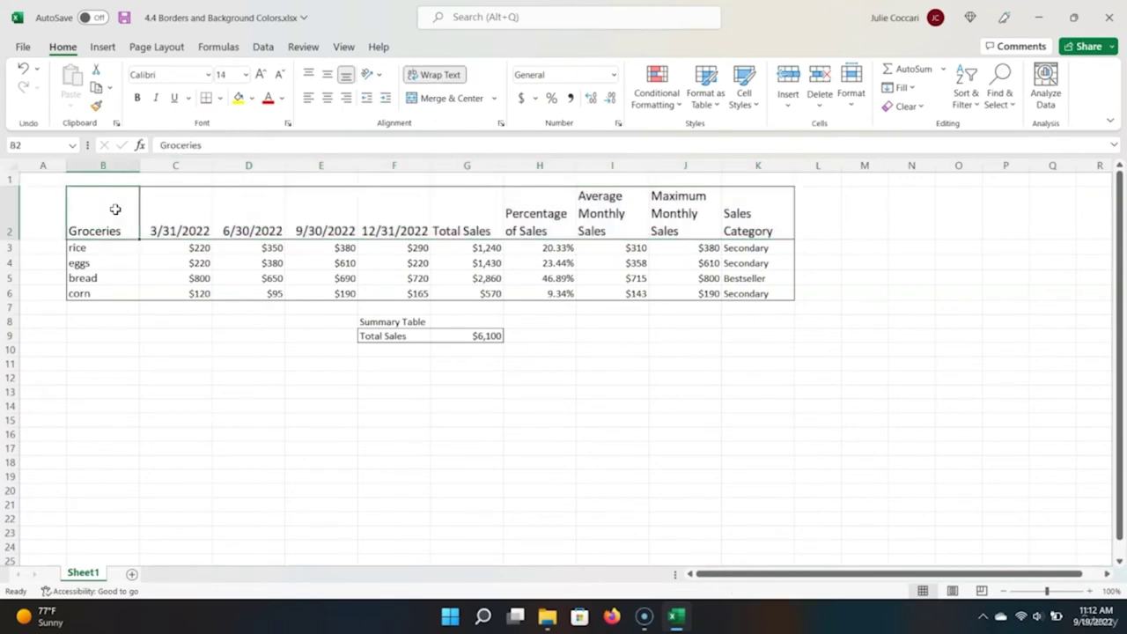
pyautogui.hotkey('shift', 'Down')
pyautogui.hotkey('shift', 'Down')
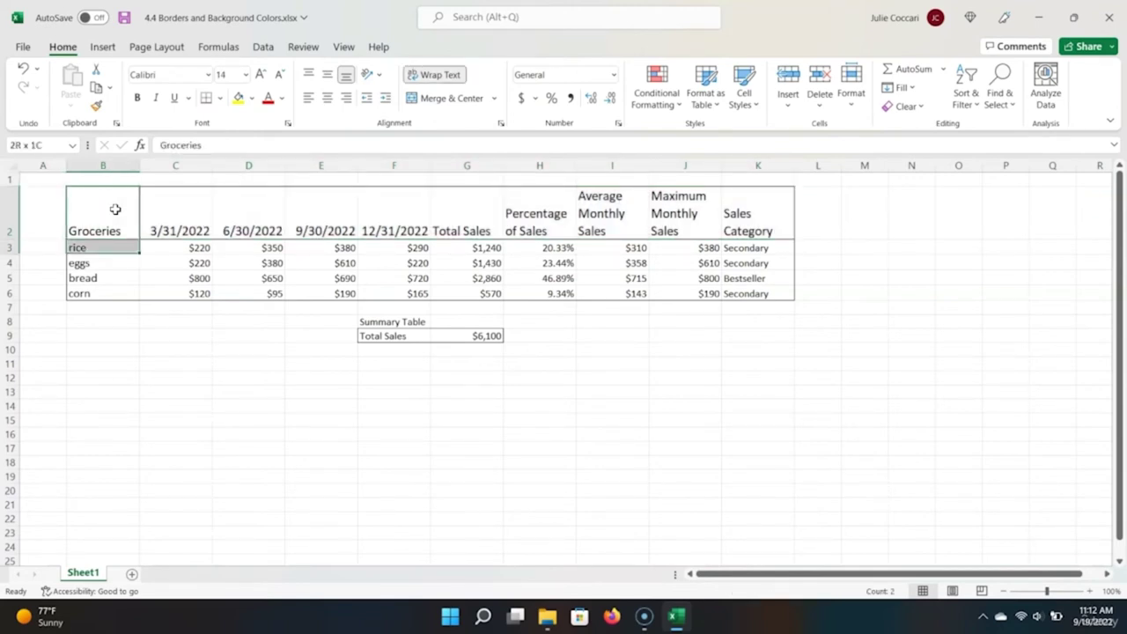
pyautogui.hotkey('shift', 'Down')
pyautogui.hotkey('shift', 'Down')
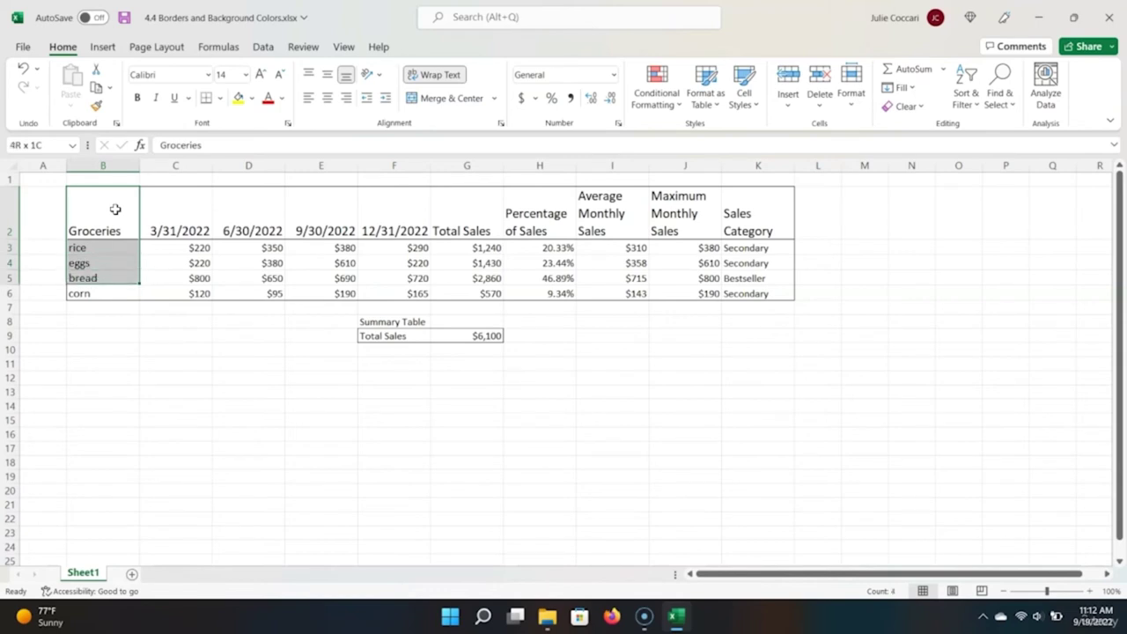
pyautogui.press('alt')
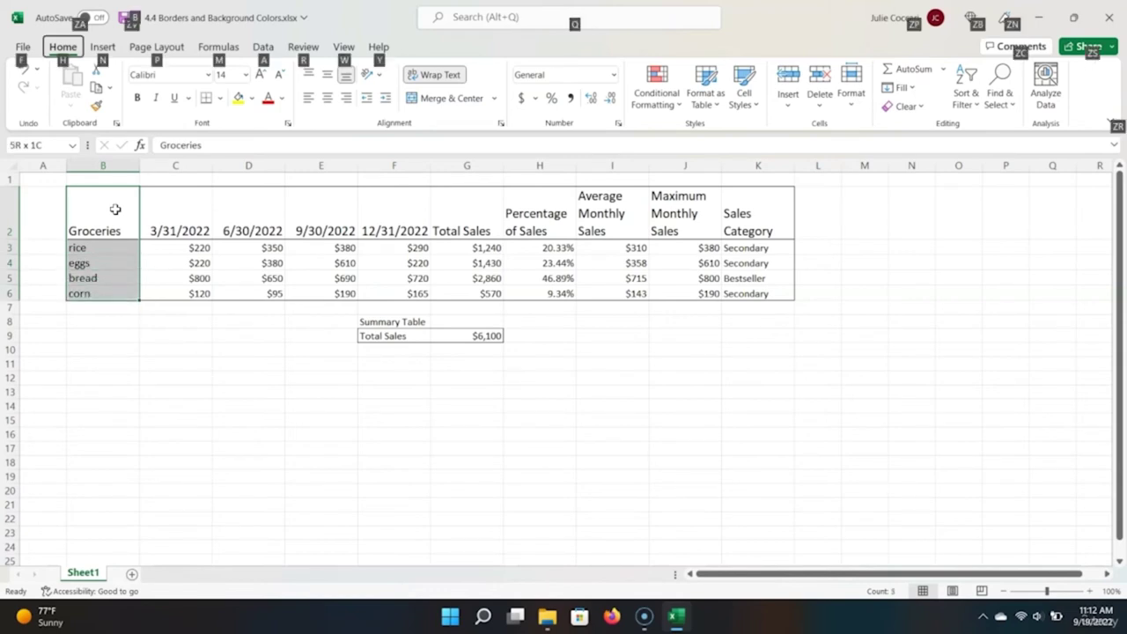
pyautogui.press('h')
pyautogui.press('b')
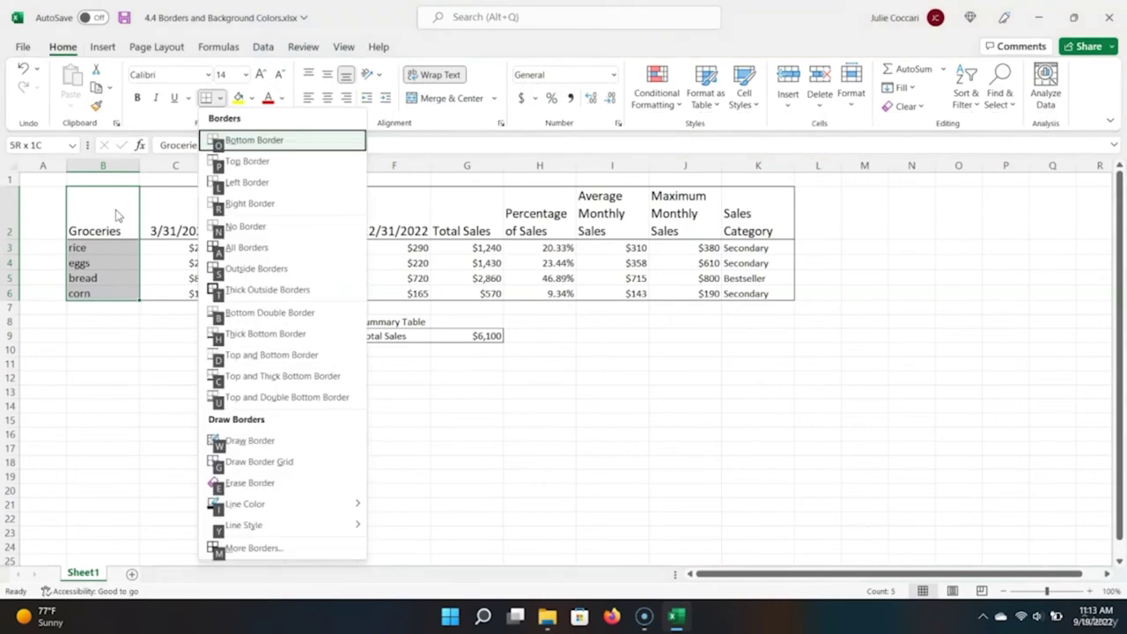
pyautogui.press('s')
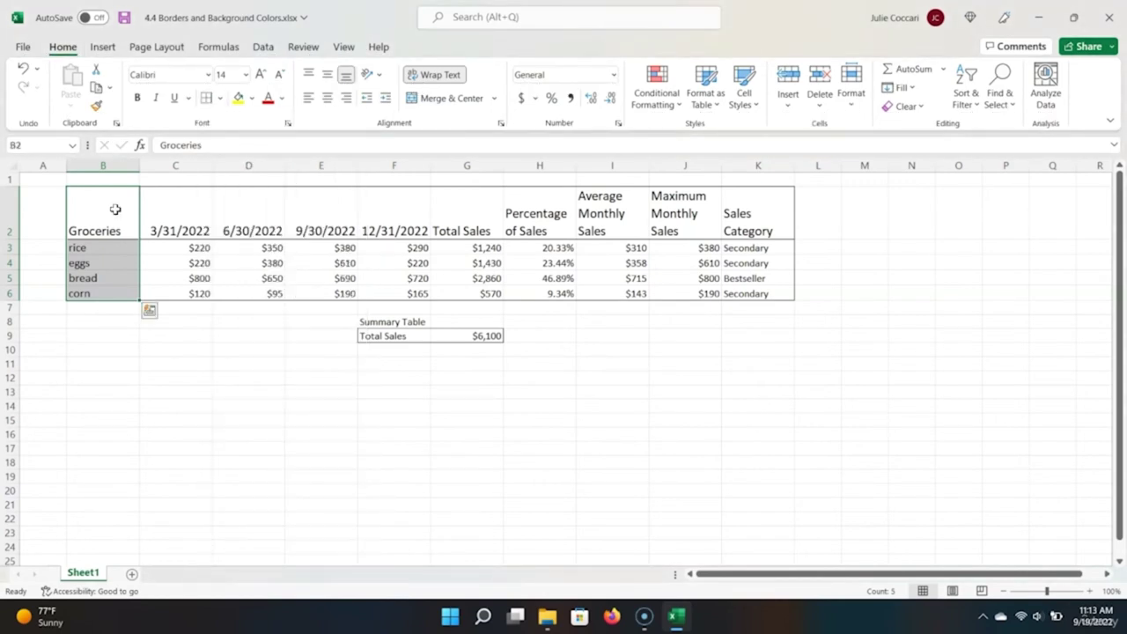
pyautogui.press('Down')
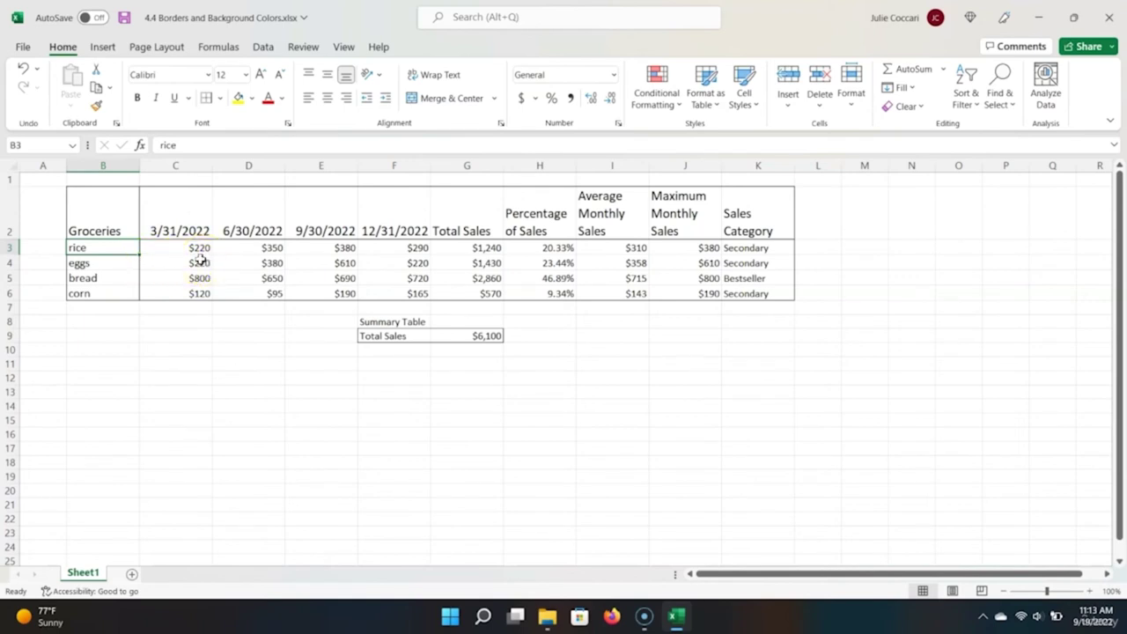
pyautogui.click(219, 98)
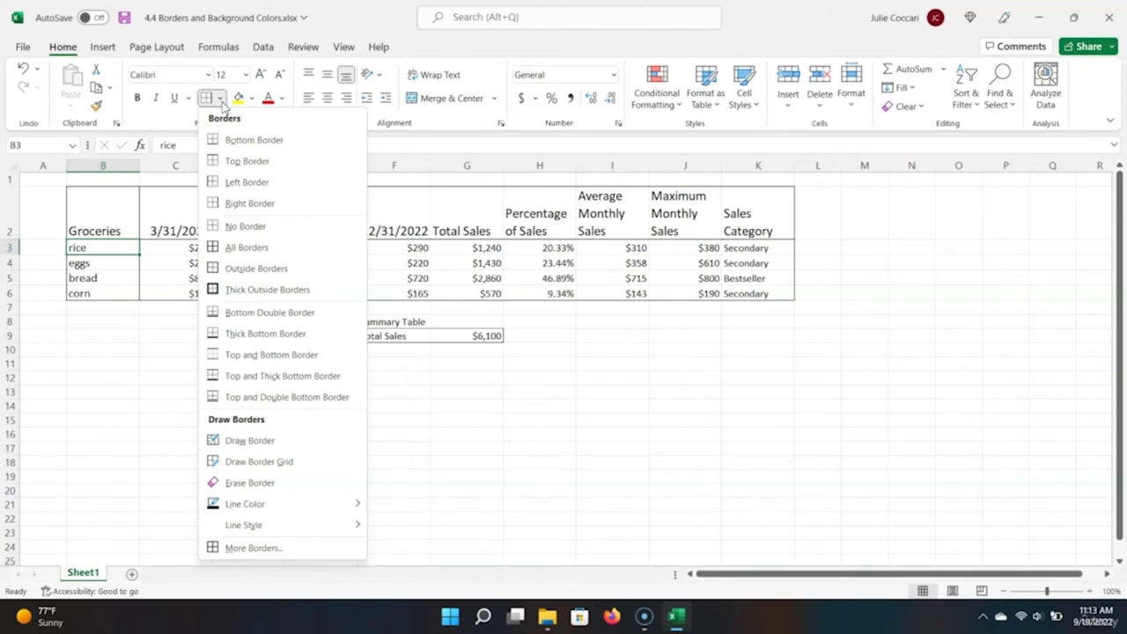
pyautogui.click(388, 234)
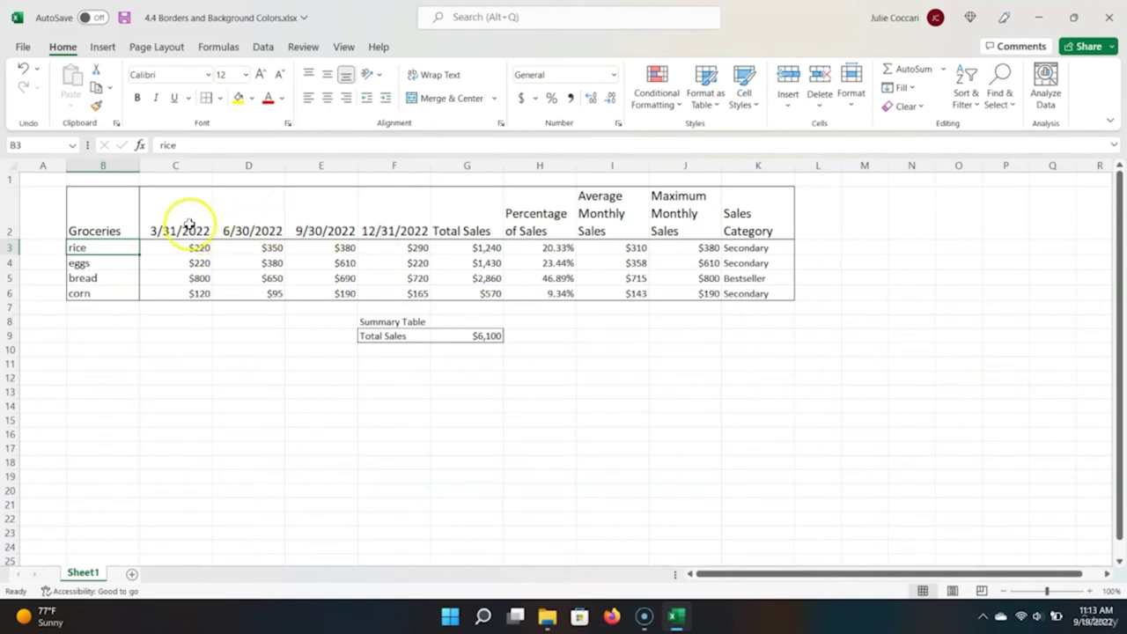
# Step: Fill the table's header row, from Groceries to Sales Category, with a light gold theme color
pyautogui.click(110, 207)
pyautogui.hotkey('ctrl', 'shift', 'Right')
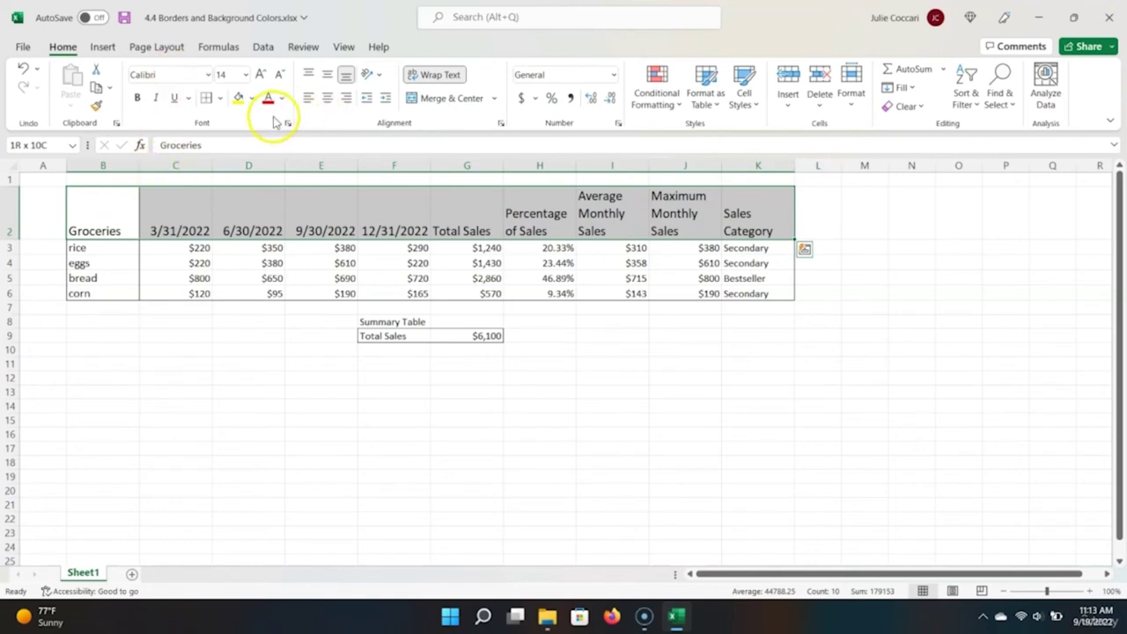
pyautogui.click(252, 100)
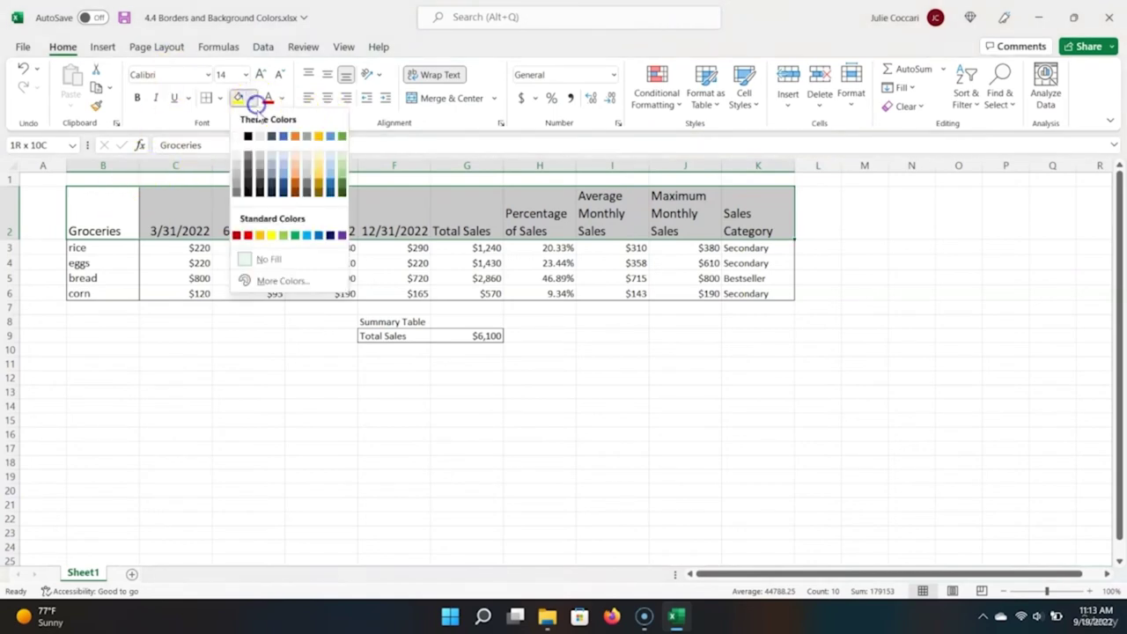
pyautogui.click(315, 169)
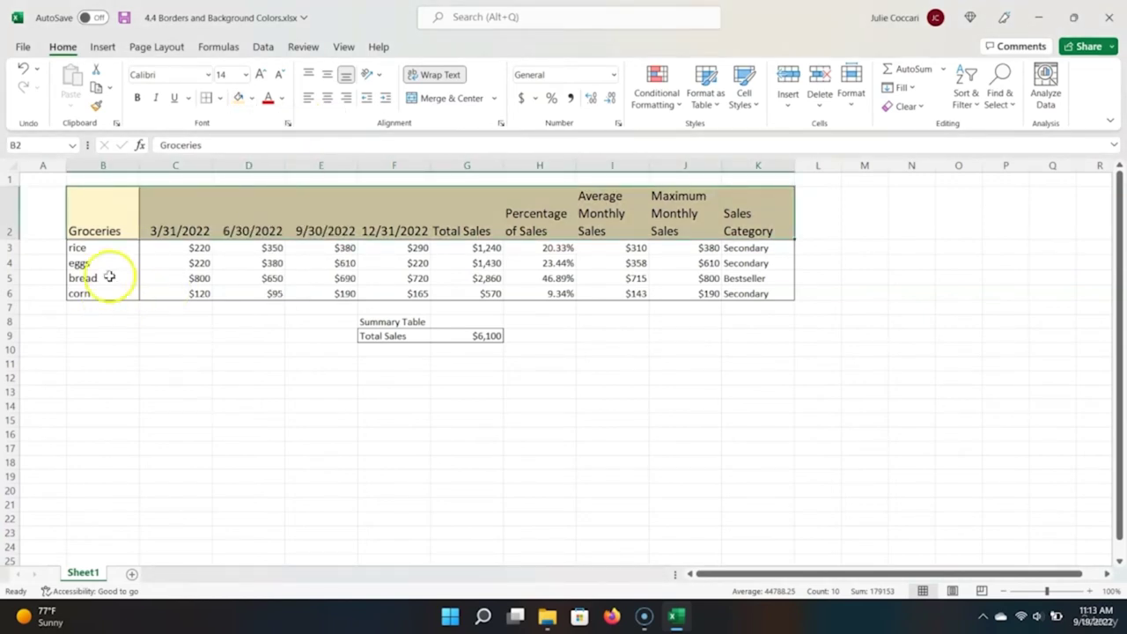
pyautogui.click(114, 227)
# Step: Fill the grocery names from rice to corn with a light green theme color
pyautogui.click(114, 257)
pyautogui.click(111, 247)
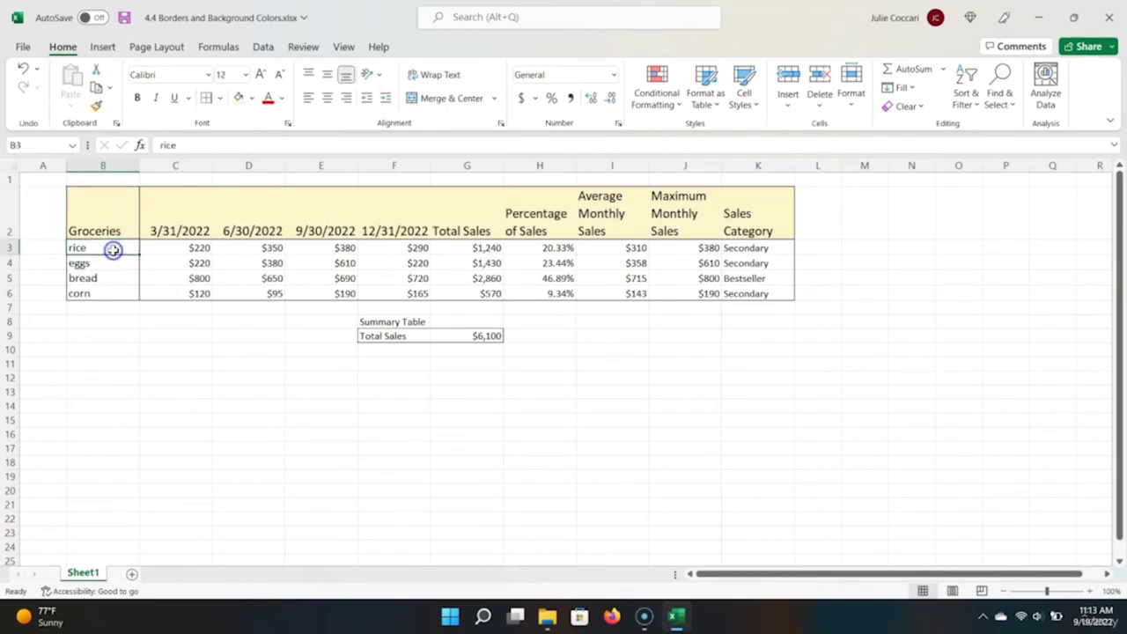
pyautogui.keyDown('shift'); pyautogui.click(103, 293); pyautogui.keyUp('shift')
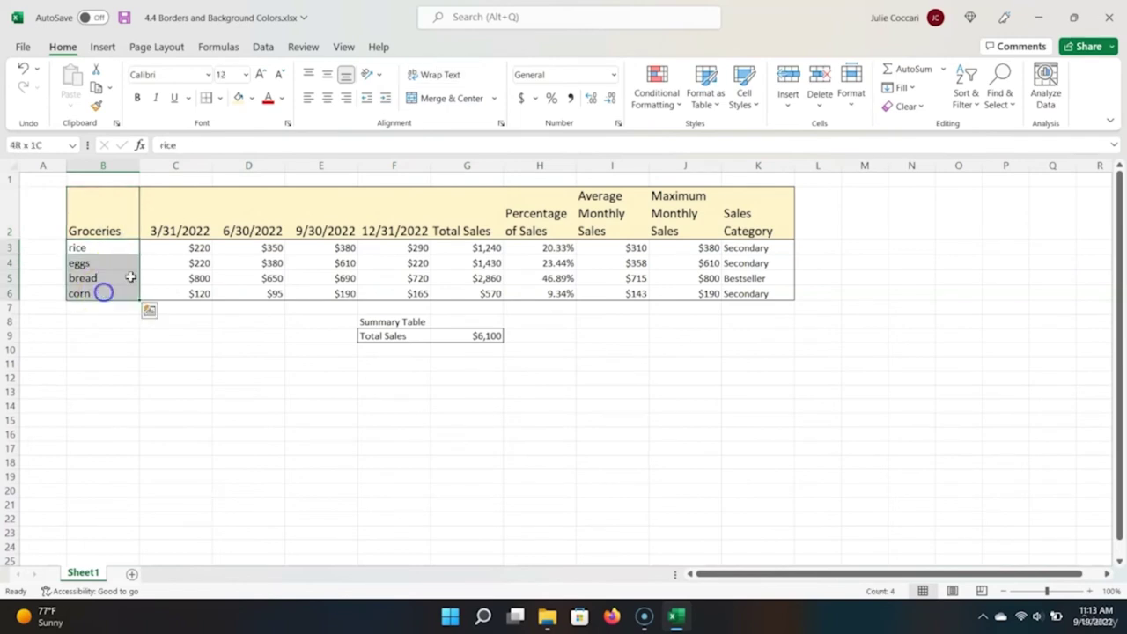
pyautogui.click(253, 99)
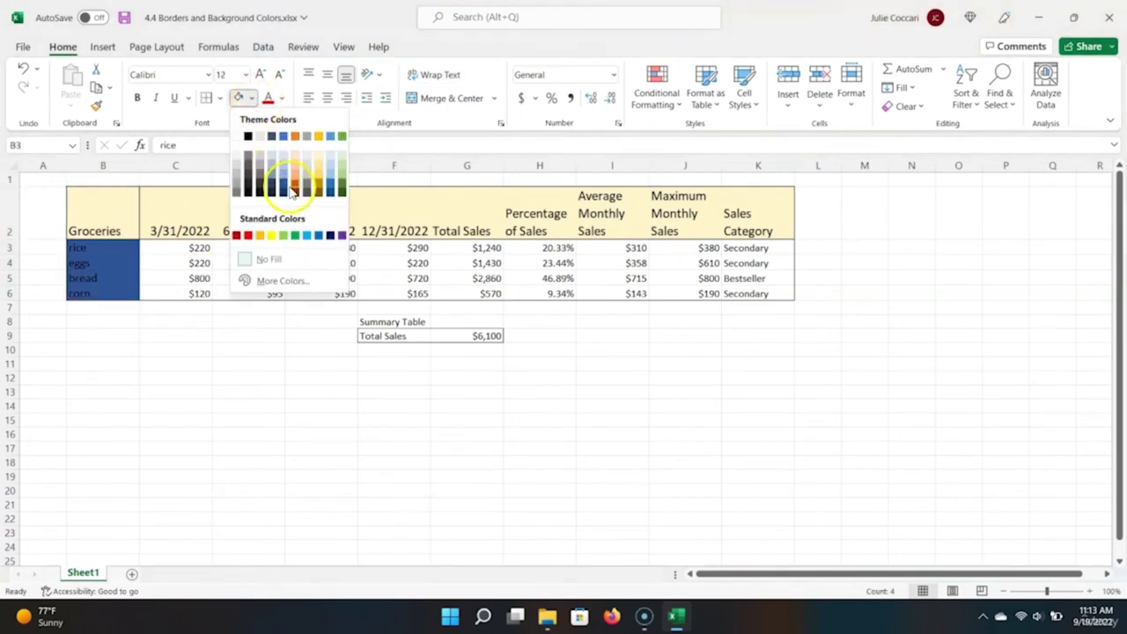
pyautogui.click(342, 156)
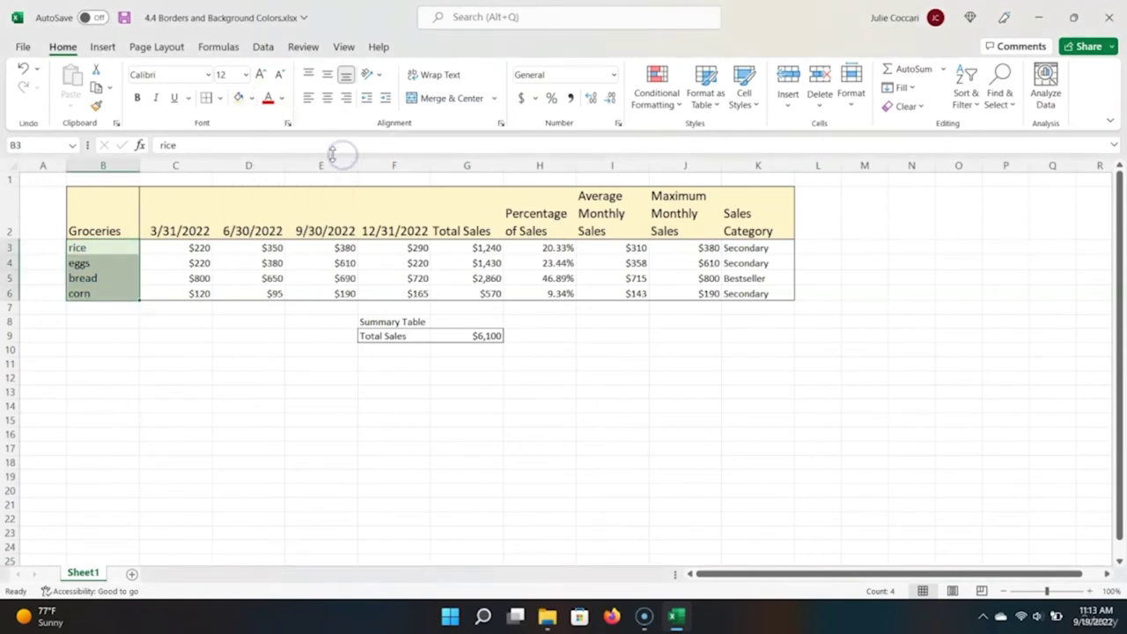
pyautogui.click(200, 368)
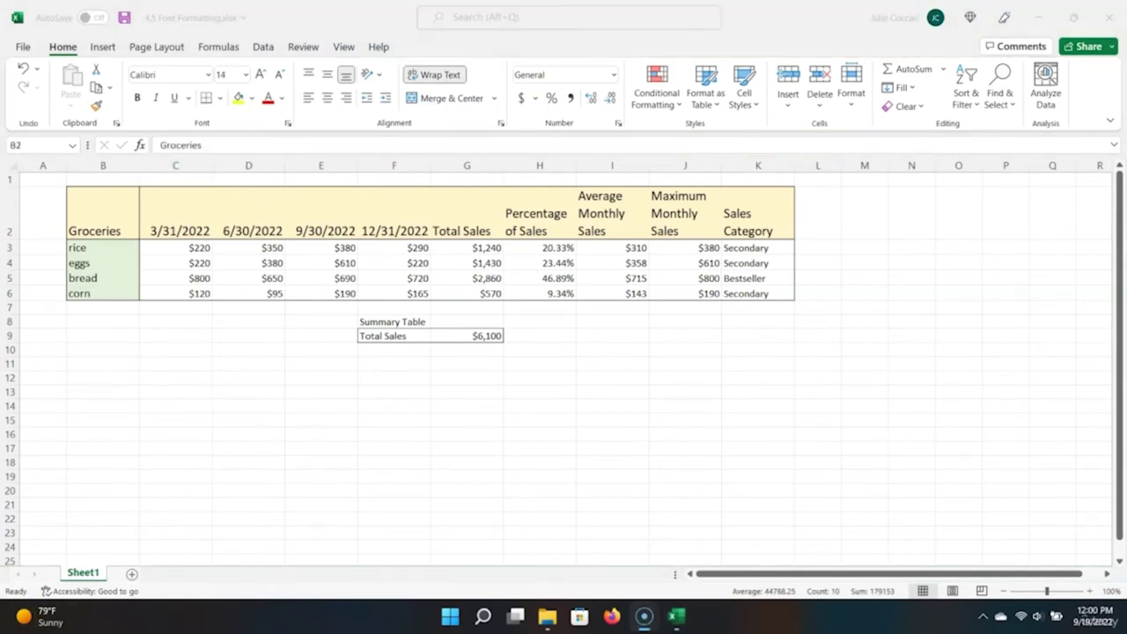
# Step: Make the table's header row from Groceries to Sales Category bold and italicize the grocery names from rice to corn
pyautogui.hotkey('ctrl', 'shift', 'Right')
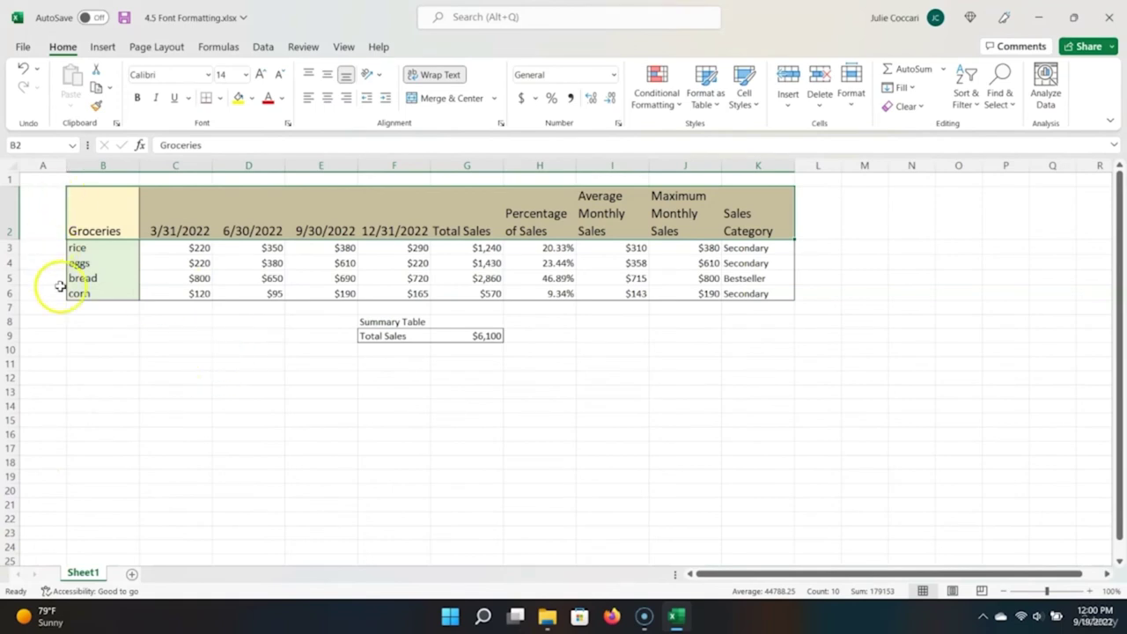
pyautogui.click(101, 212)
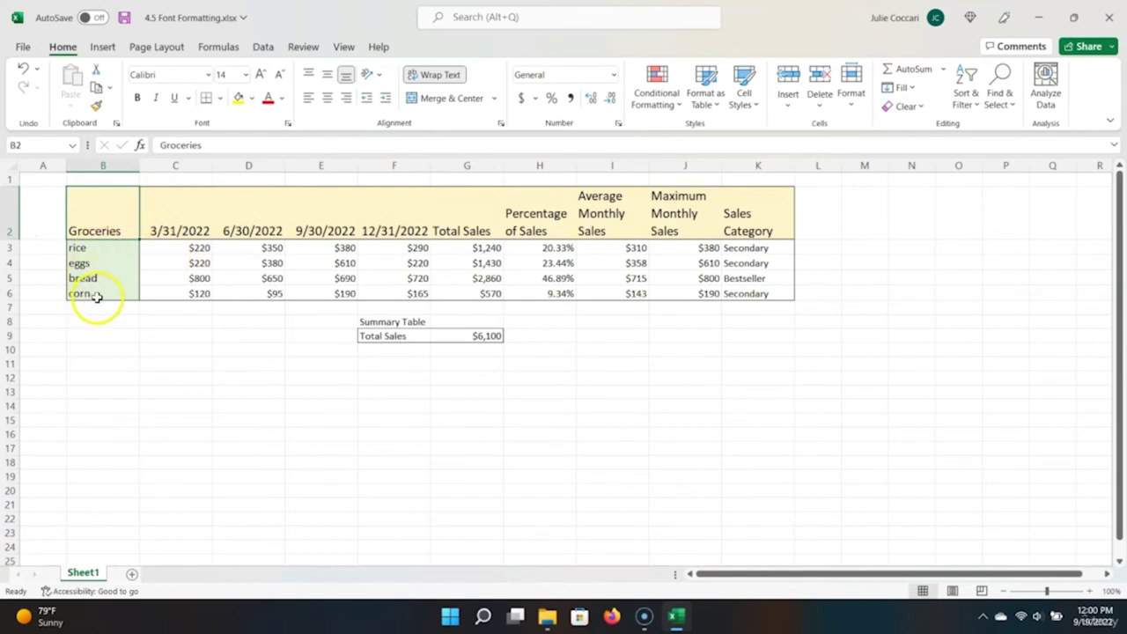
pyautogui.press('capslock')
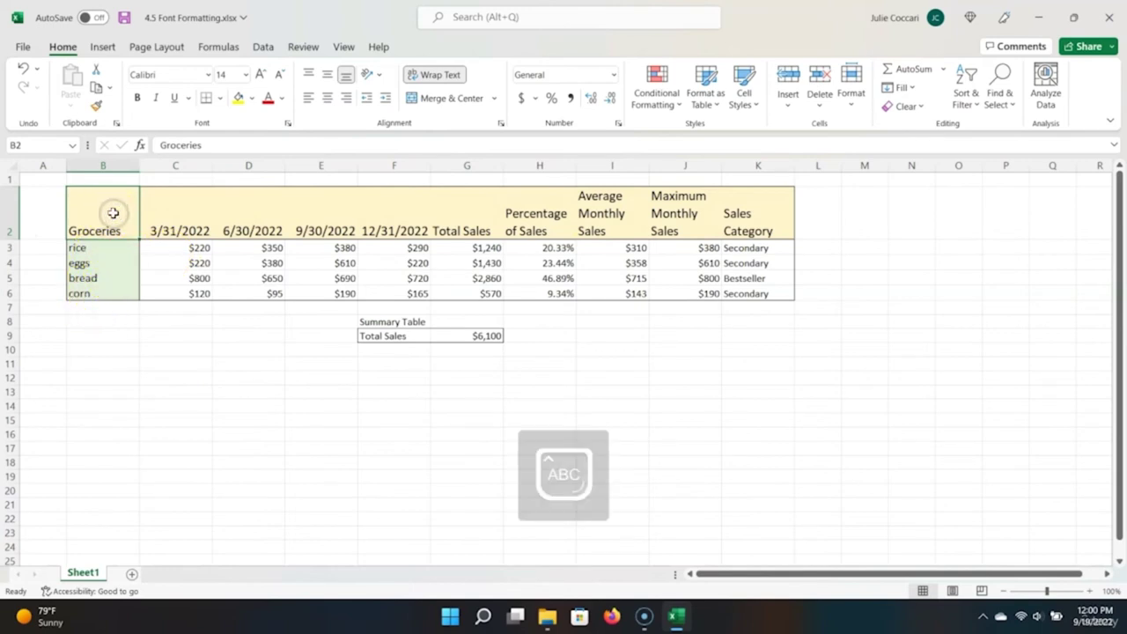
pyautogui.press('capslock')
pyautogui.hotkey('ctrl', 'shift', 'Right')
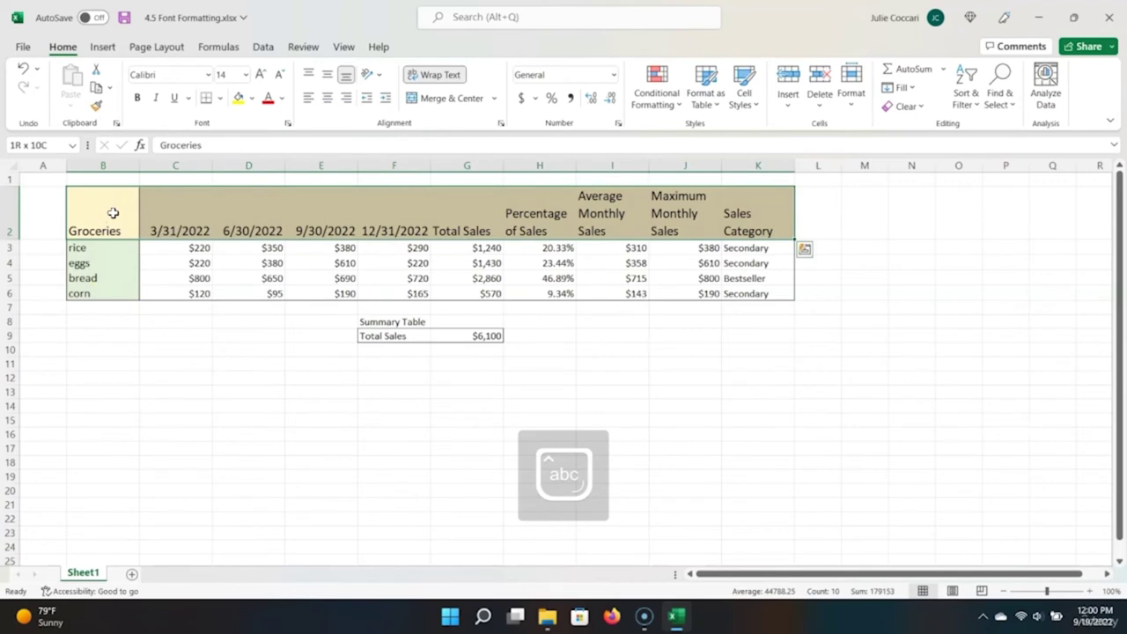
pyautogui.click(135, 100)
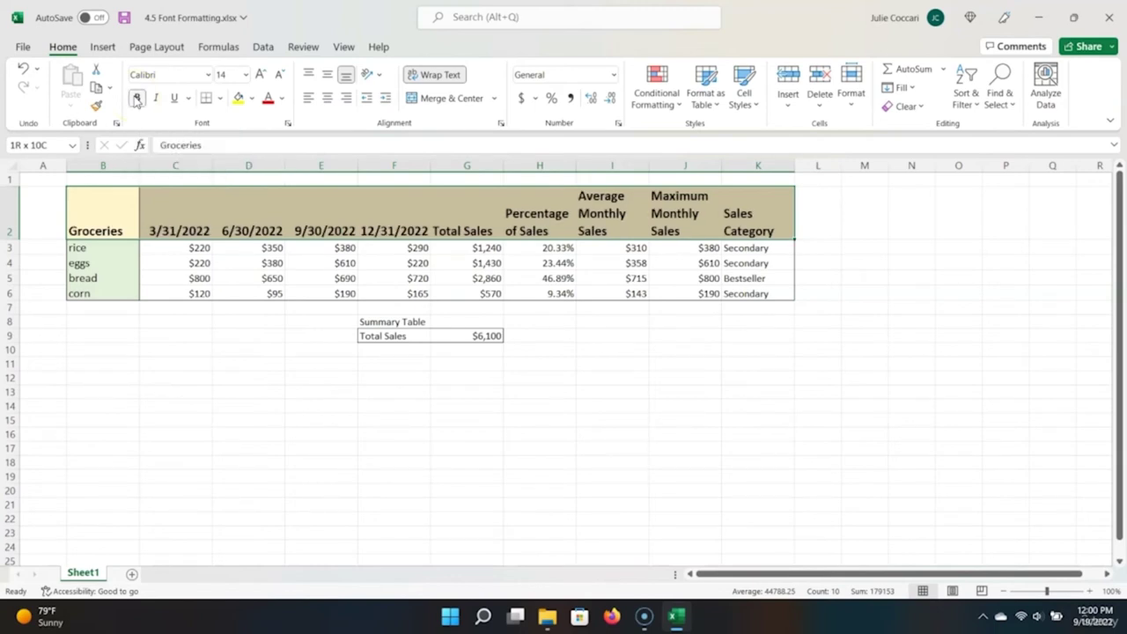
pyautogui.click(118, 249)
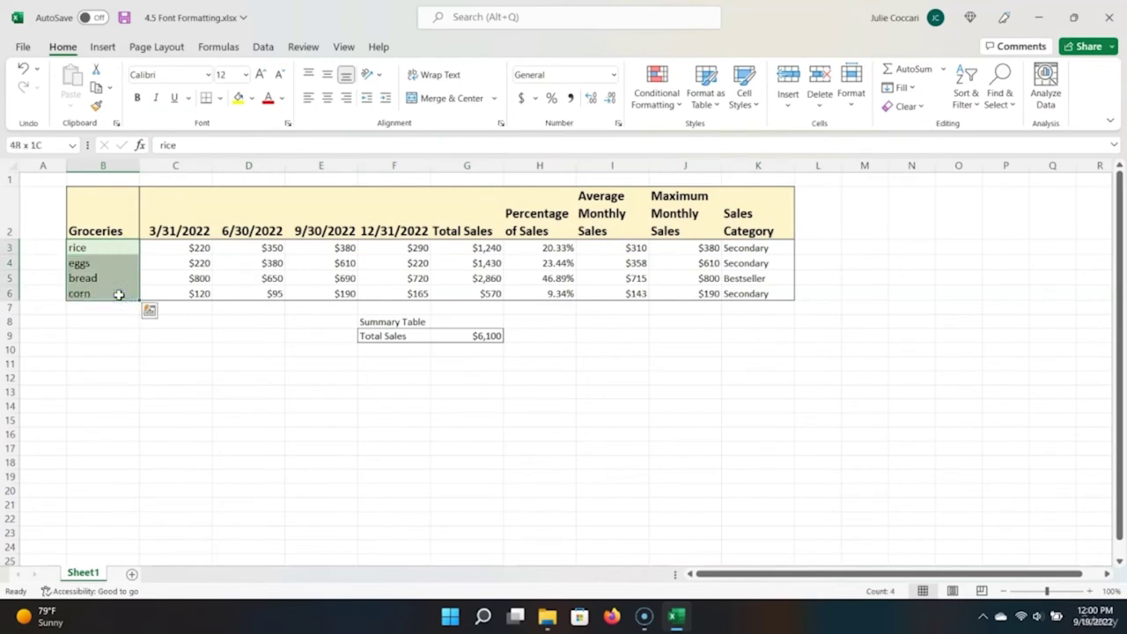
pyautogui.click(157, 98)
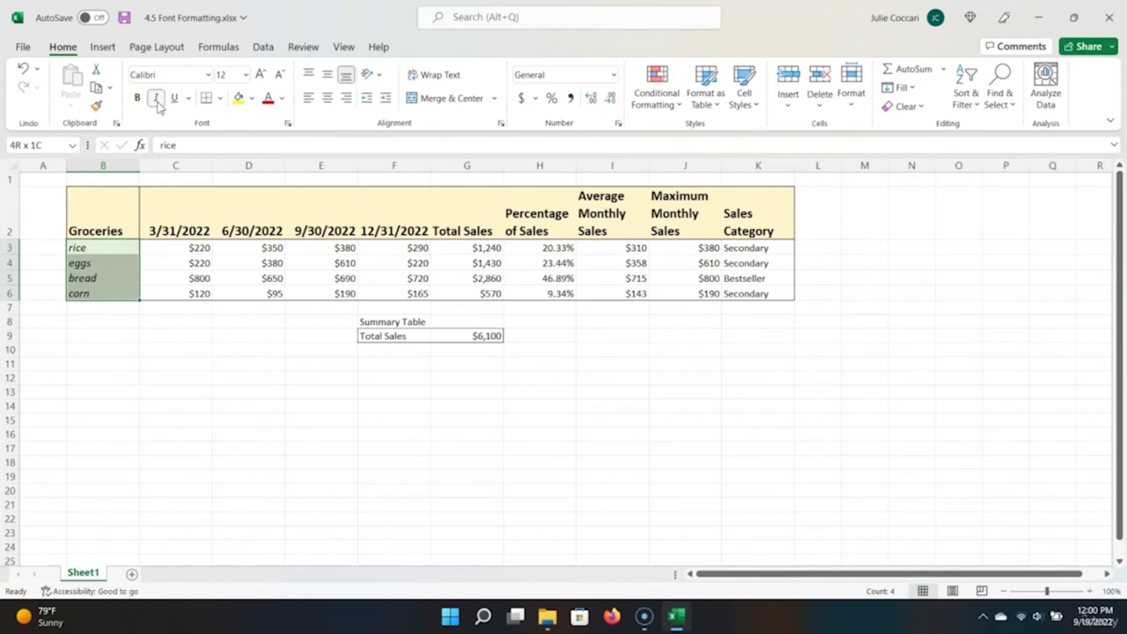
# Step: Enter the title "Grocery Store Sales by Quarter" in cell B1 above the grocery table
pyautogui.click(110, 182)
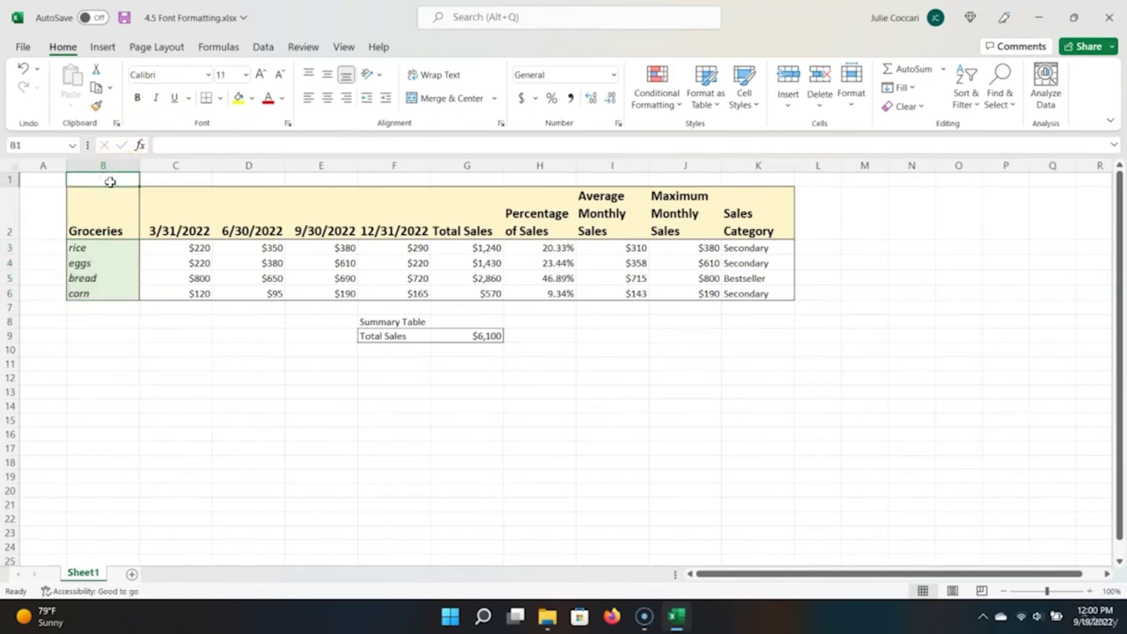
pyautogui.write('Grocery')
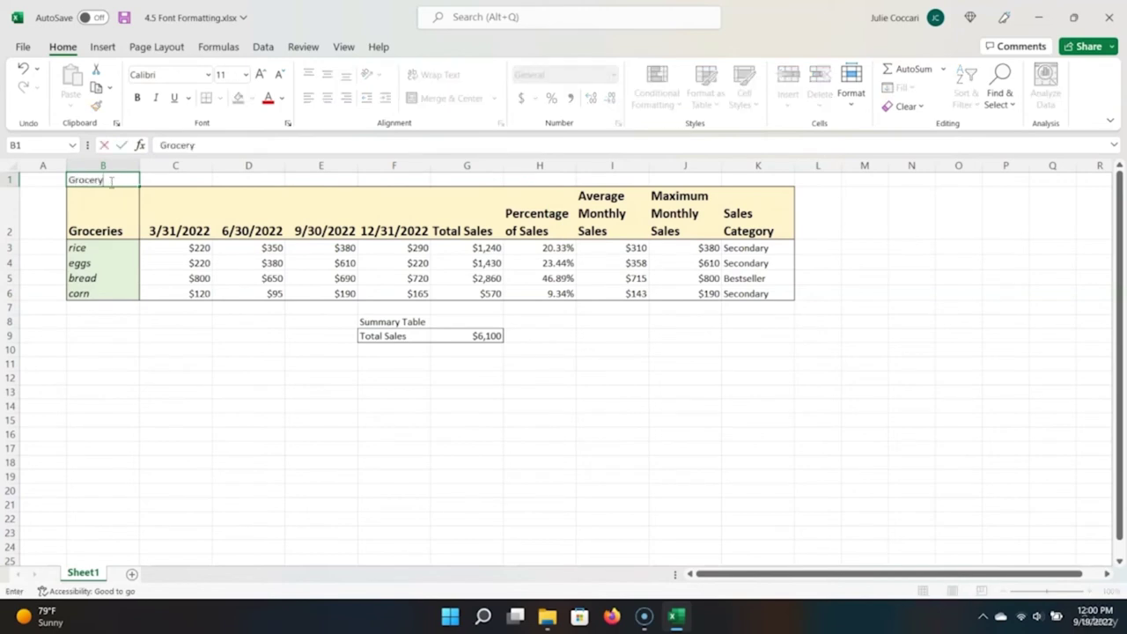
pyautogui.write(' Store Sales b')
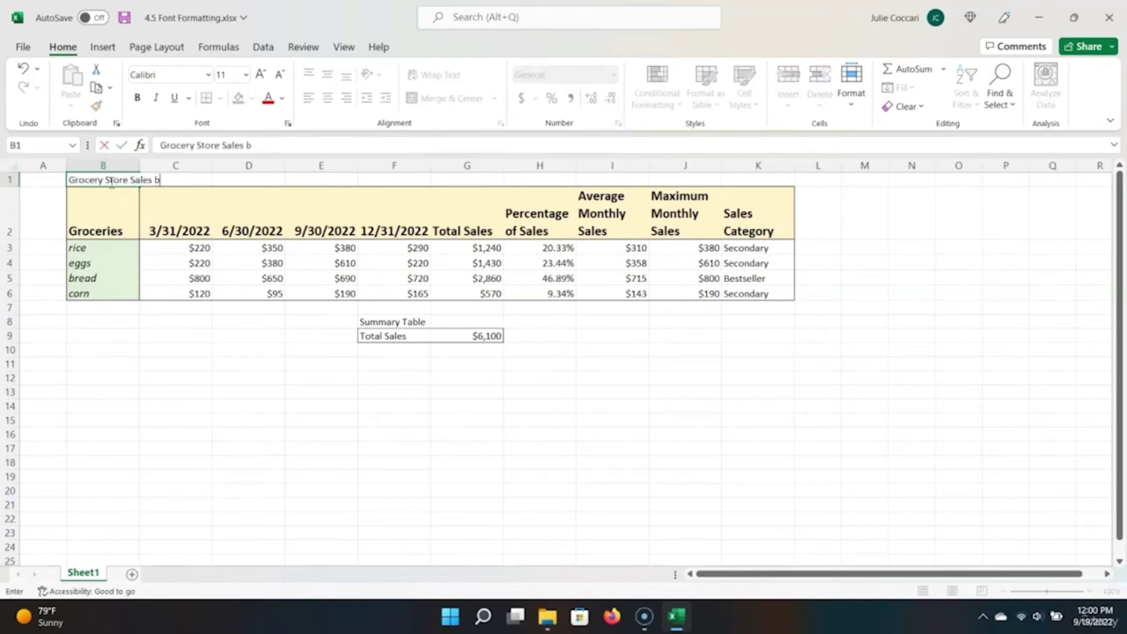
pyautogui.write('y Quarter')
pyautogui.press('Return')
# Step: Underline the title in B1 and the Summary Table heading in F8
pyautogui.click(111, 181)
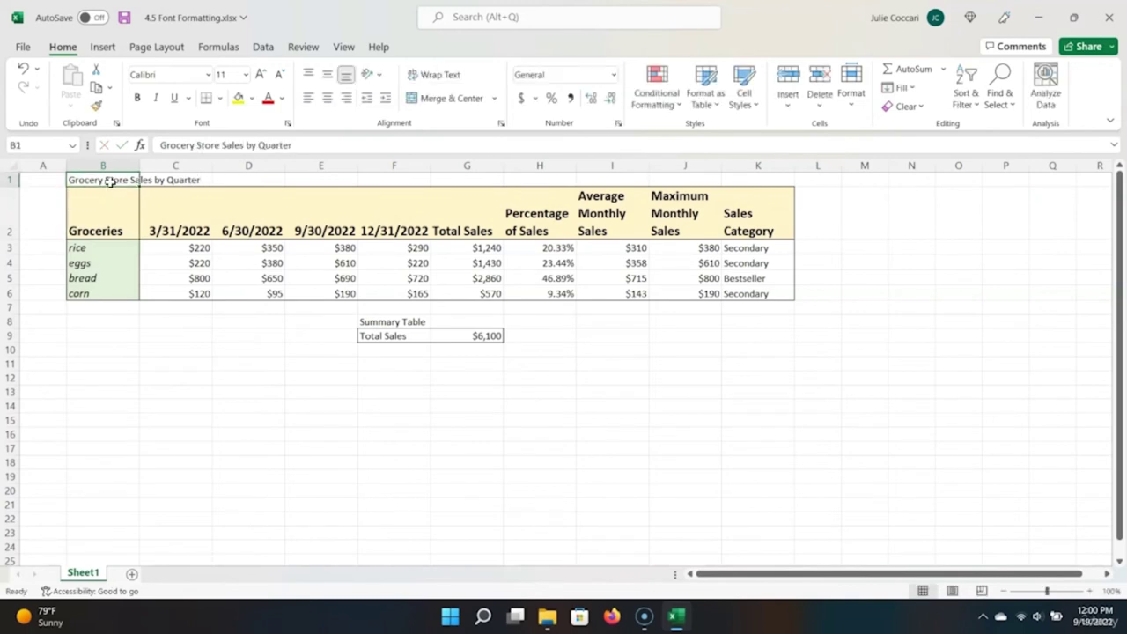
pyautogui.click(174, 104)
pyautogui.click(174, 104)
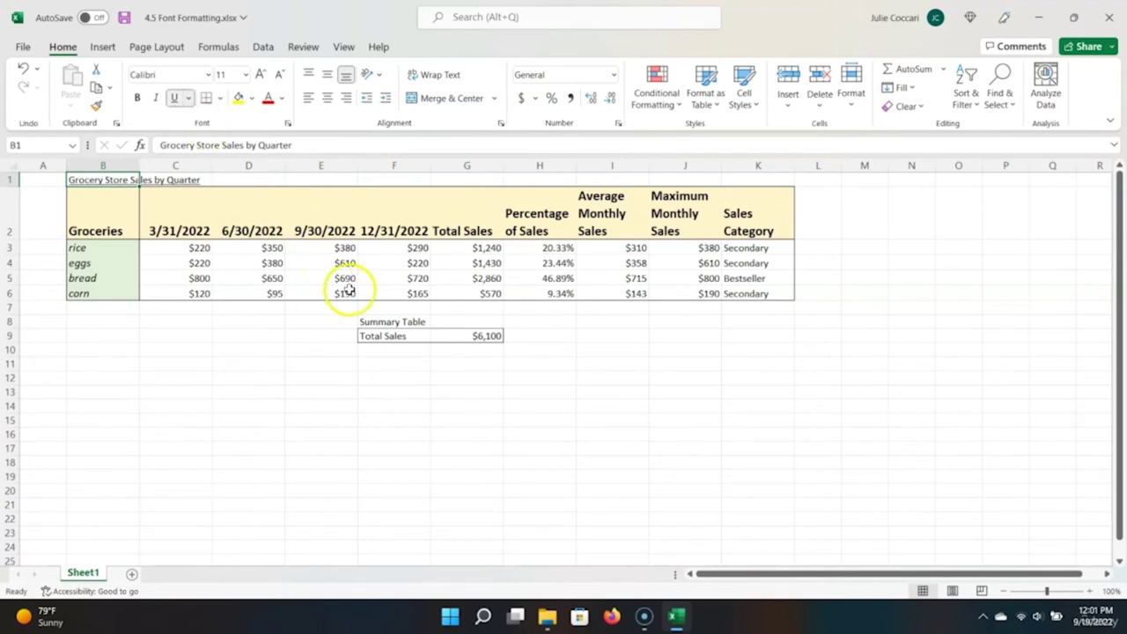
pyautogui.click(414, 322)
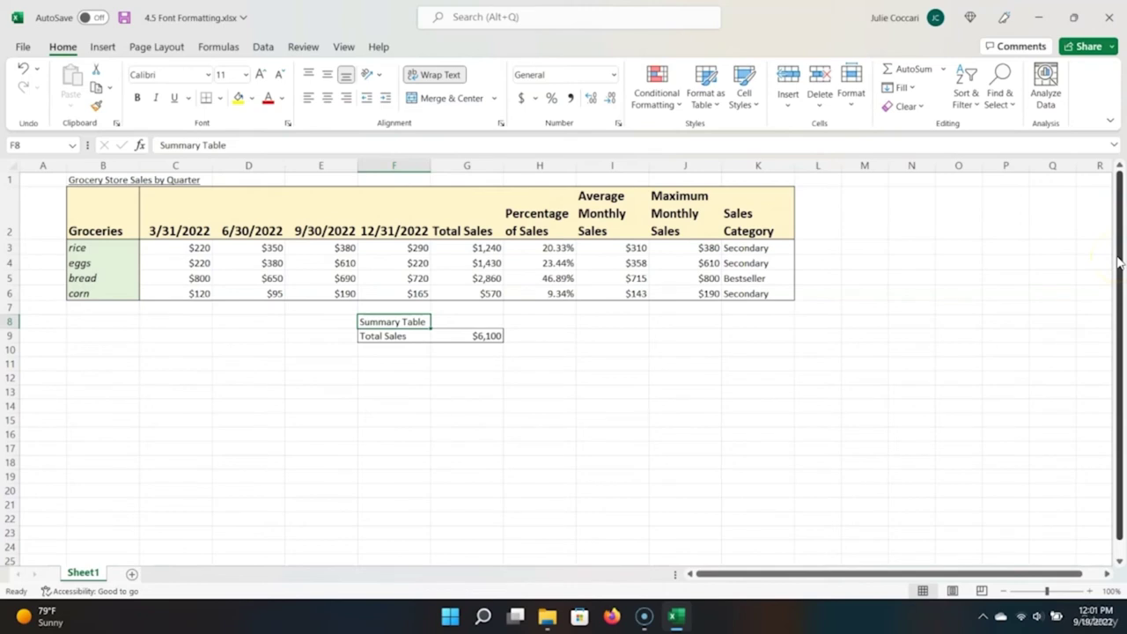
pyautogui.hotkey('ctrl', 'u')
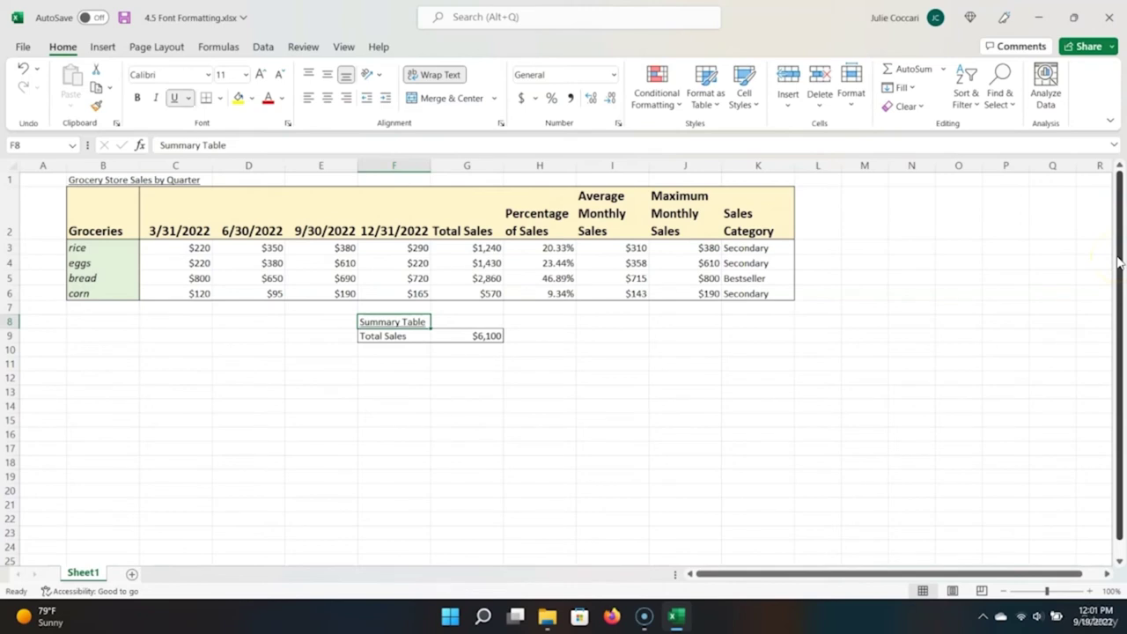
# Step: Set the font size of the "Grocery Store Sales by Quarter" title to 20
pyautogui.click(108, 179)
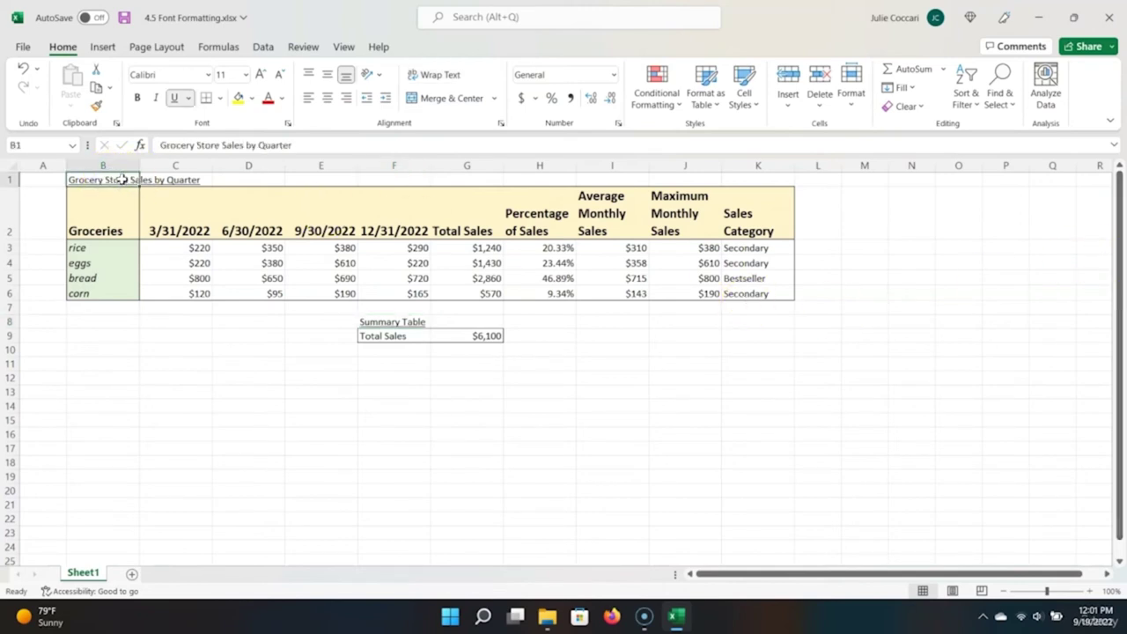
pyautogui.click(225, 76)
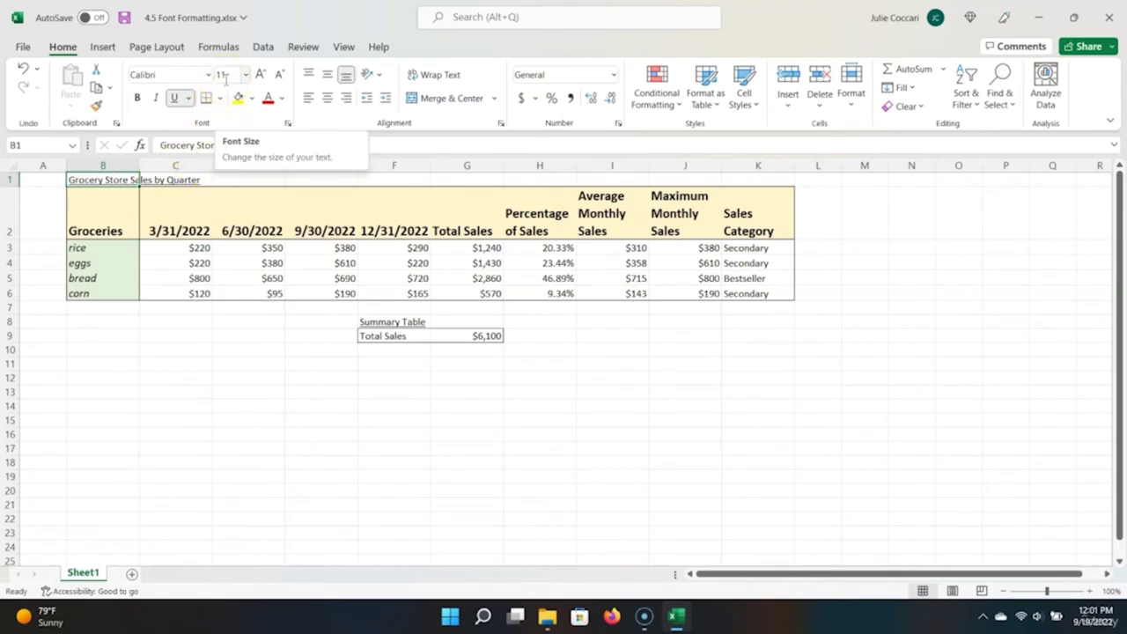
pyautogui.click(112, 182)
pyautogui.click(224, 75)
pyautogui.write('14')
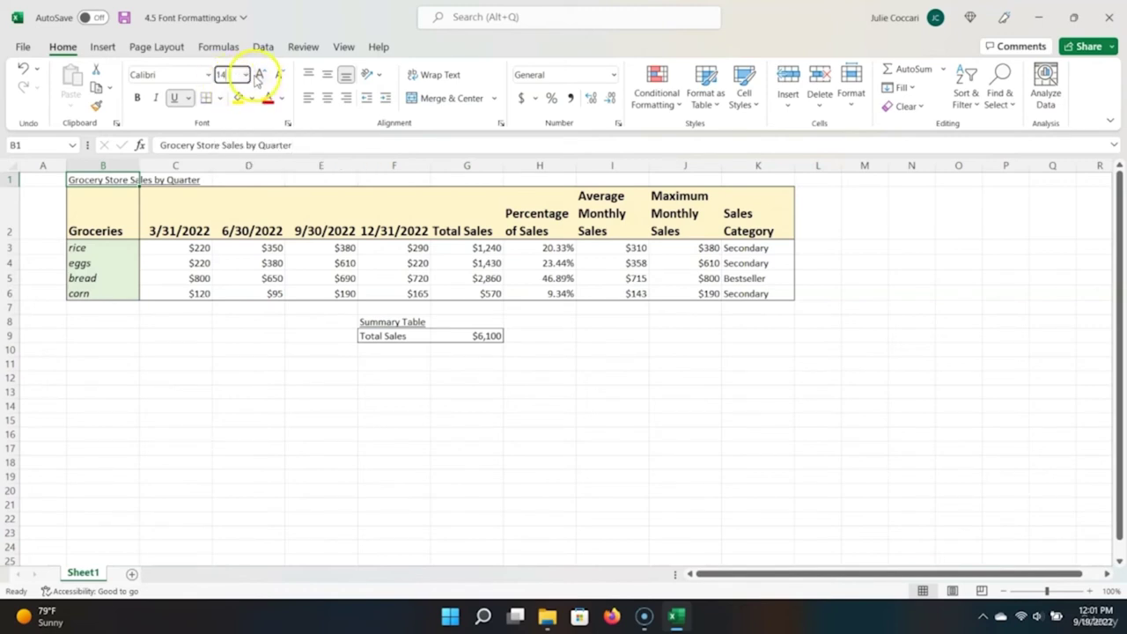
pyautogui.click(245, 75)
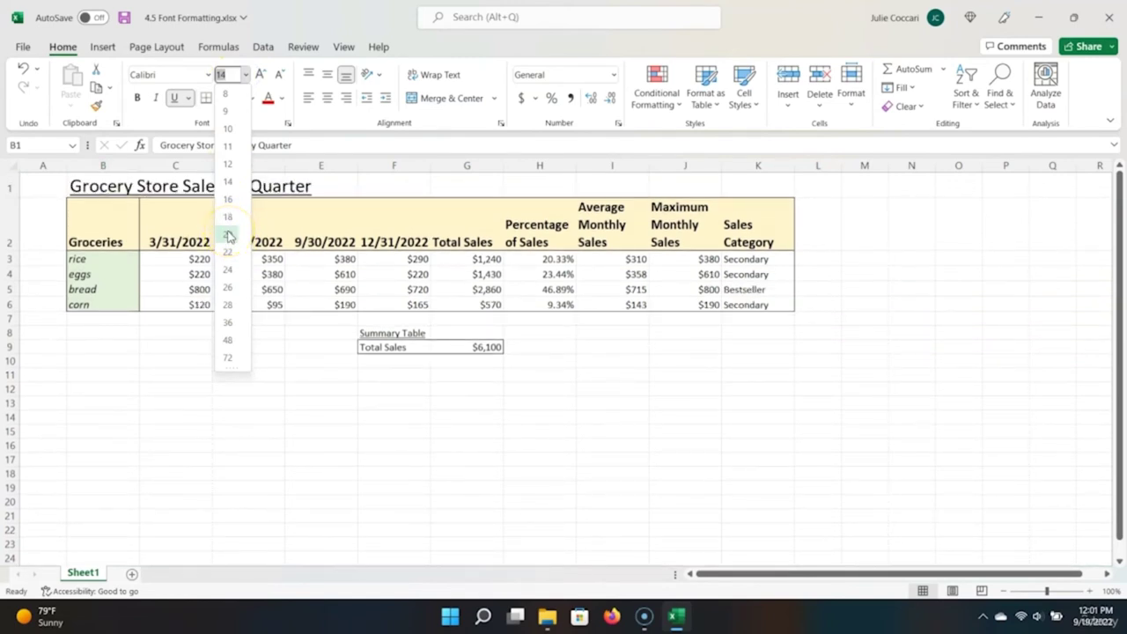
pyautogui.press('Escape')
# Step: Set the font size of the Summary Table heading in F8 to 14
pyautogui.click(389, 333)
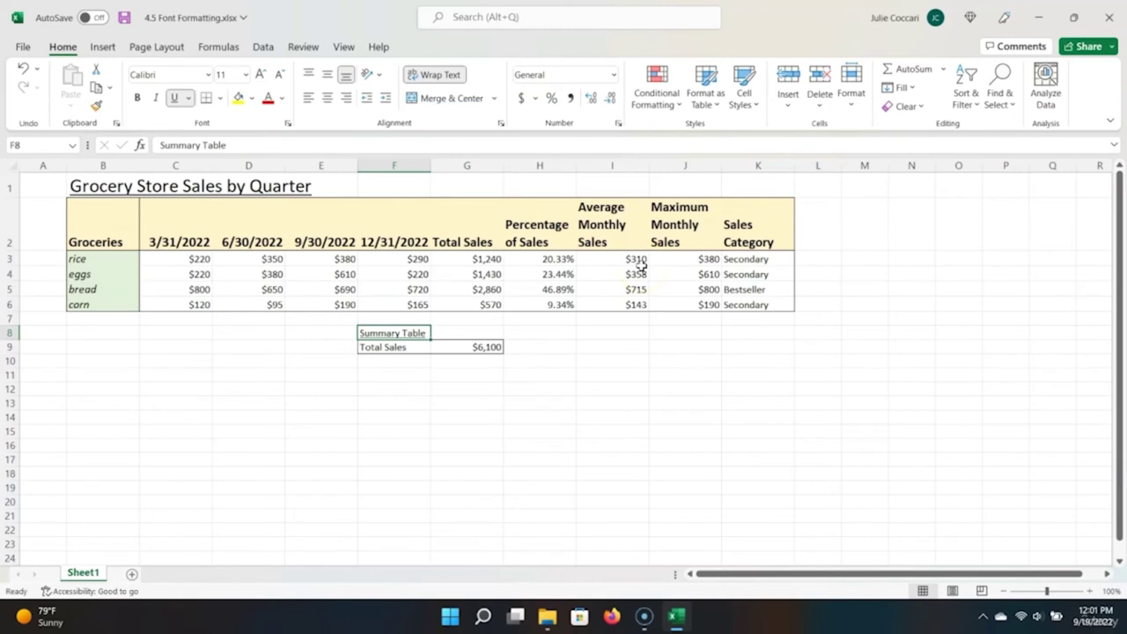
pyautogui.press('alt')
pyautogui.press('h')
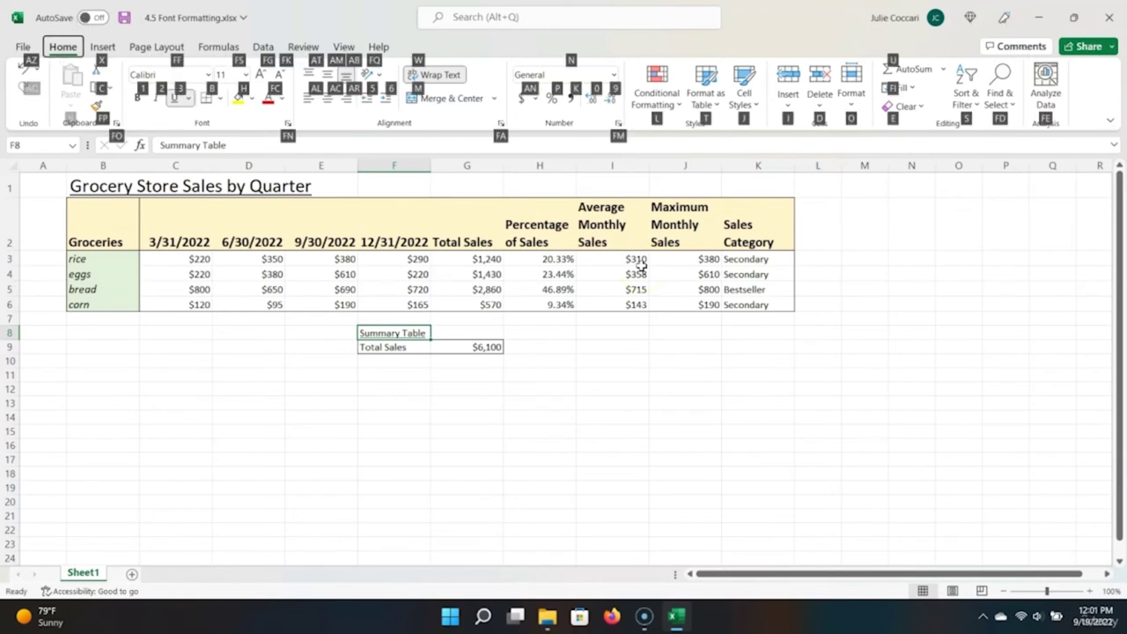
pyautogui.press('f')
pyautogui.press('s')
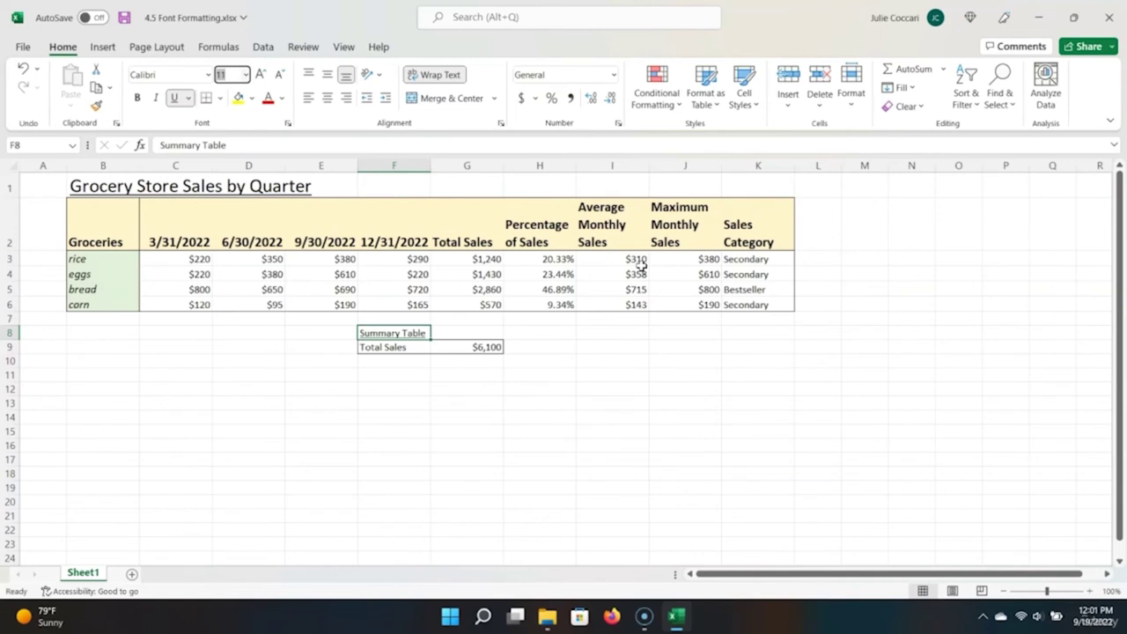
pyautogui.write('14')
pyautogui.press('Return')
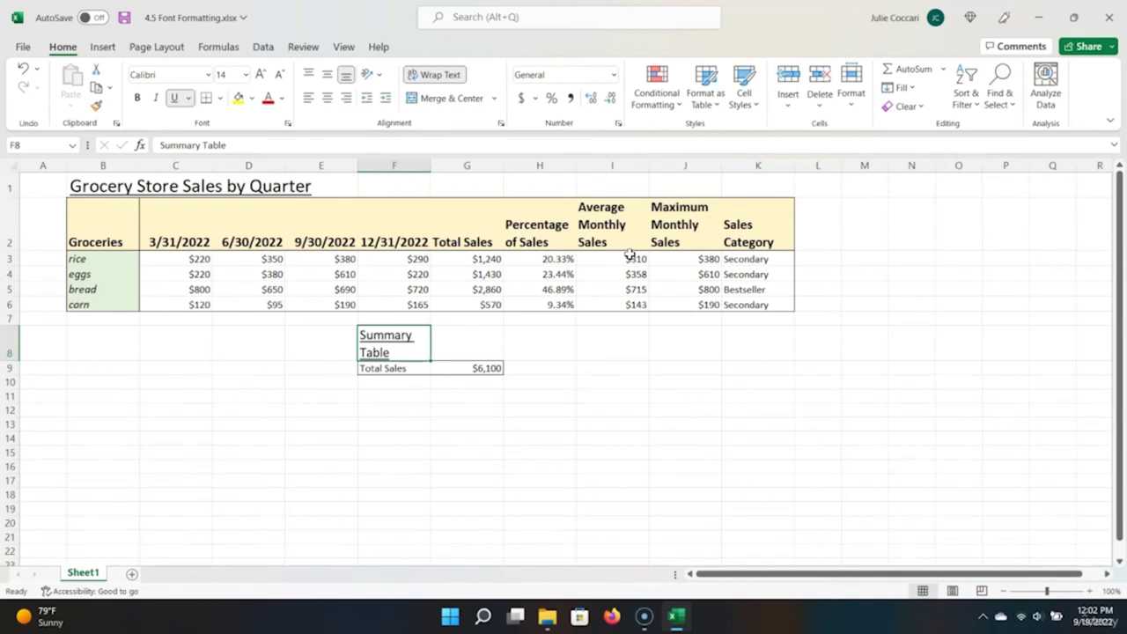
# Step: Merge and center the title in row 1 across the grocery table's full width, columns B to K
pyautogui.click(102, 187)
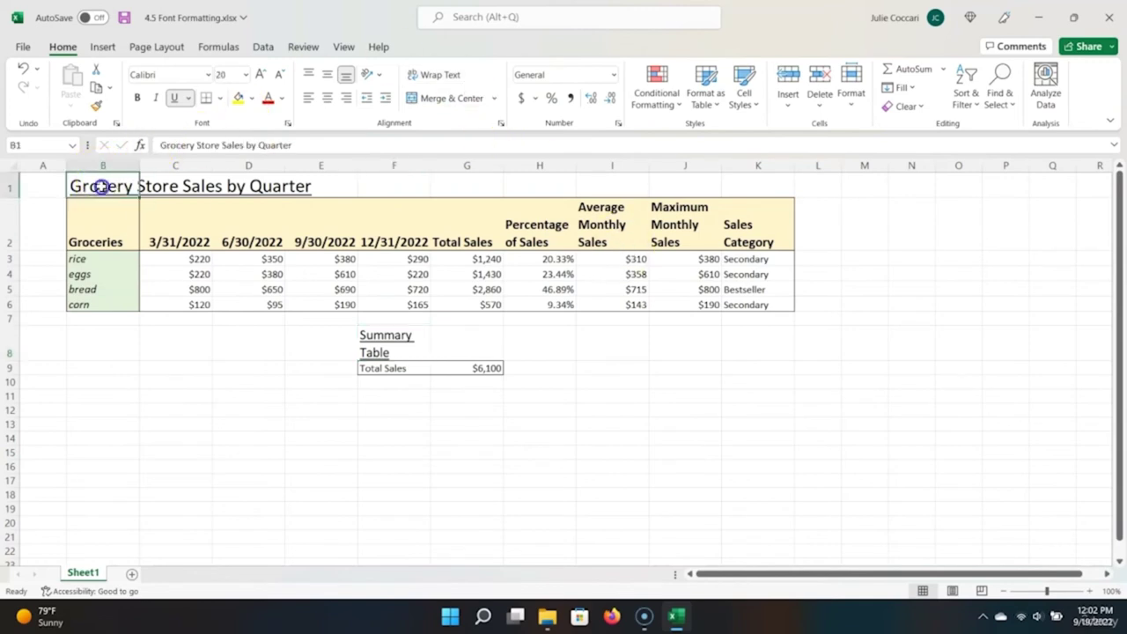
pyautogui.keyDown('shift'); pyautogui.click(767, 193); pyautogui.keyUp('shift')
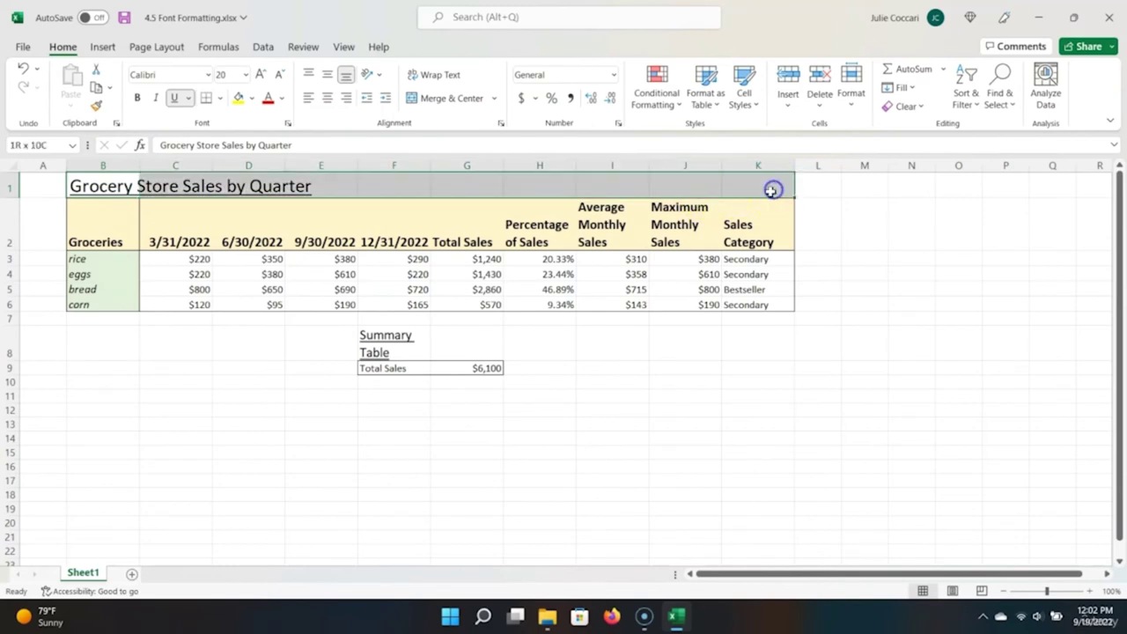
pyautogui.click(458, 98)
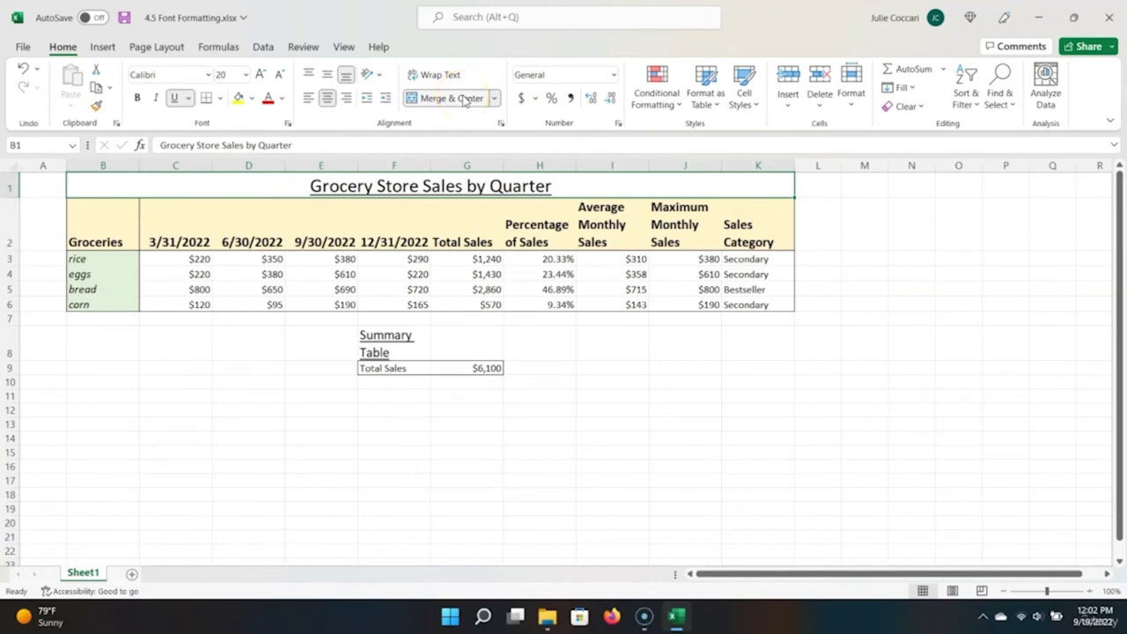
pyautogui.click(458, 99)
# Step: Merge and center the Summary Table heading across cells F8 and G8
pyautogui.moveTo(409, 336); pyautogui.dragTo(466, 336)
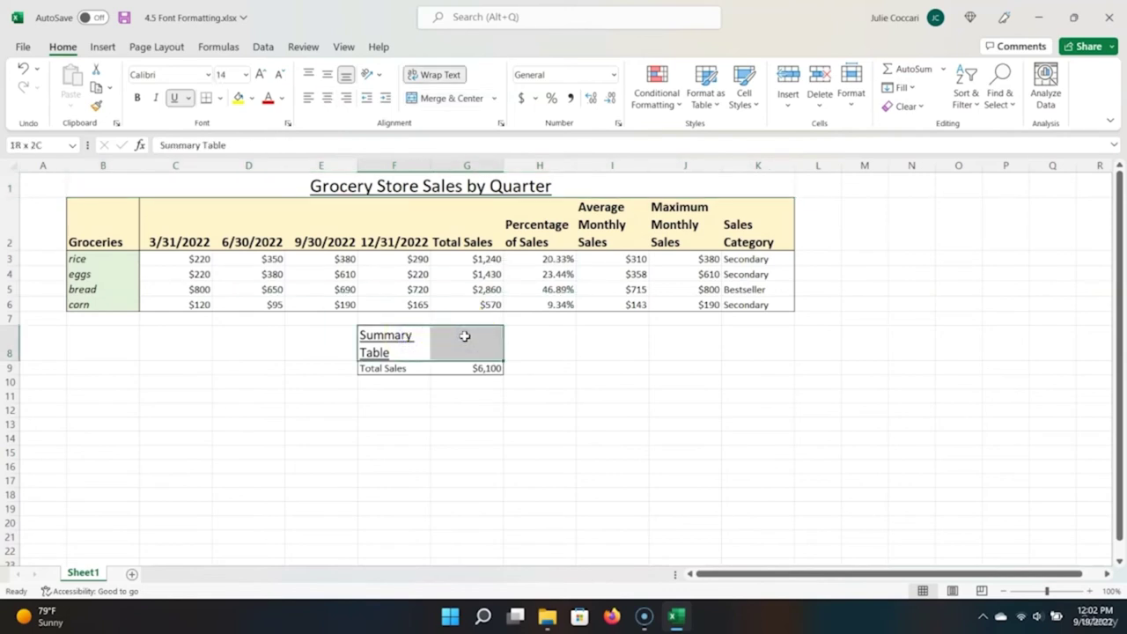
pyautogui.press('alt')
pyautogui.press('h')
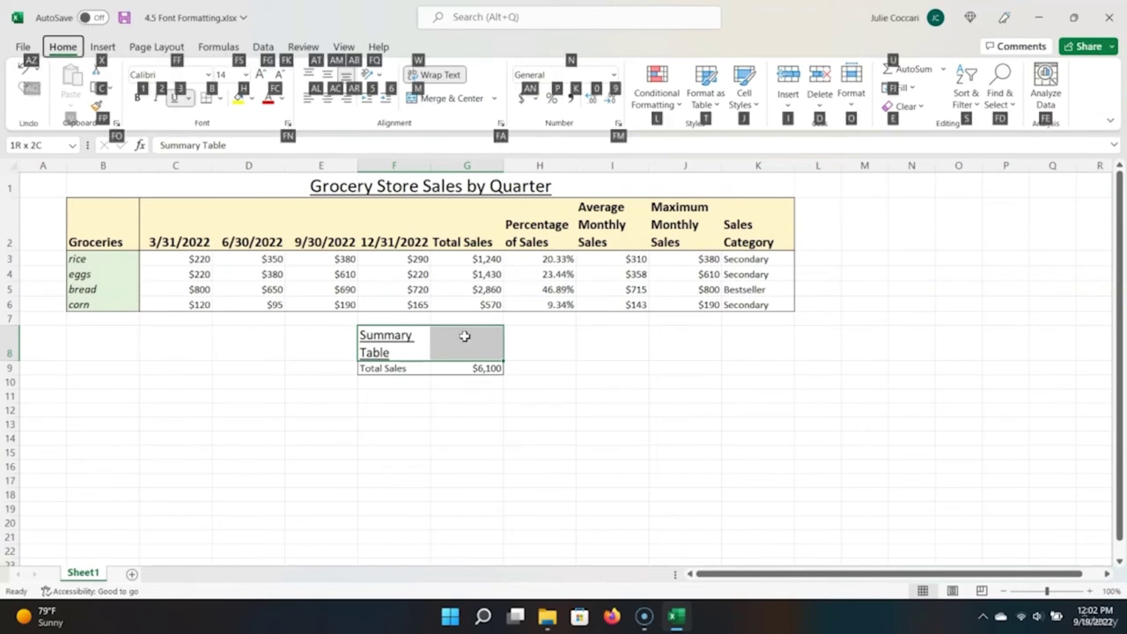
pyautogui.press('m')
pyautogui.press('c')
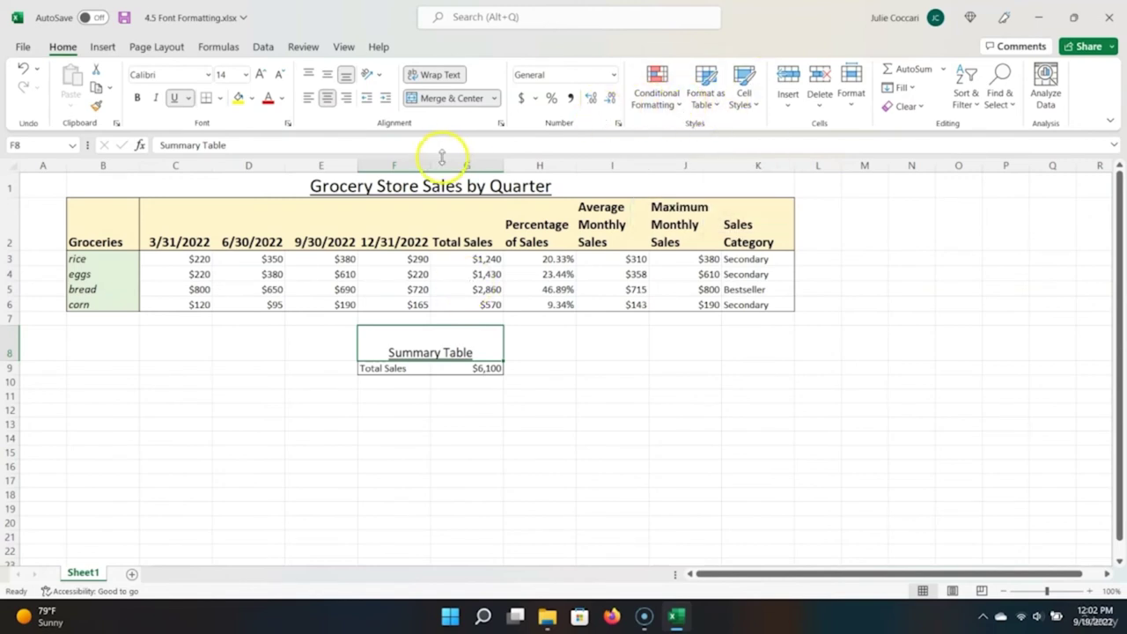
# Step: Center the contents of the whole grocery table horizontally, including its header row and grocery names
pyautogui.click(115, 228)
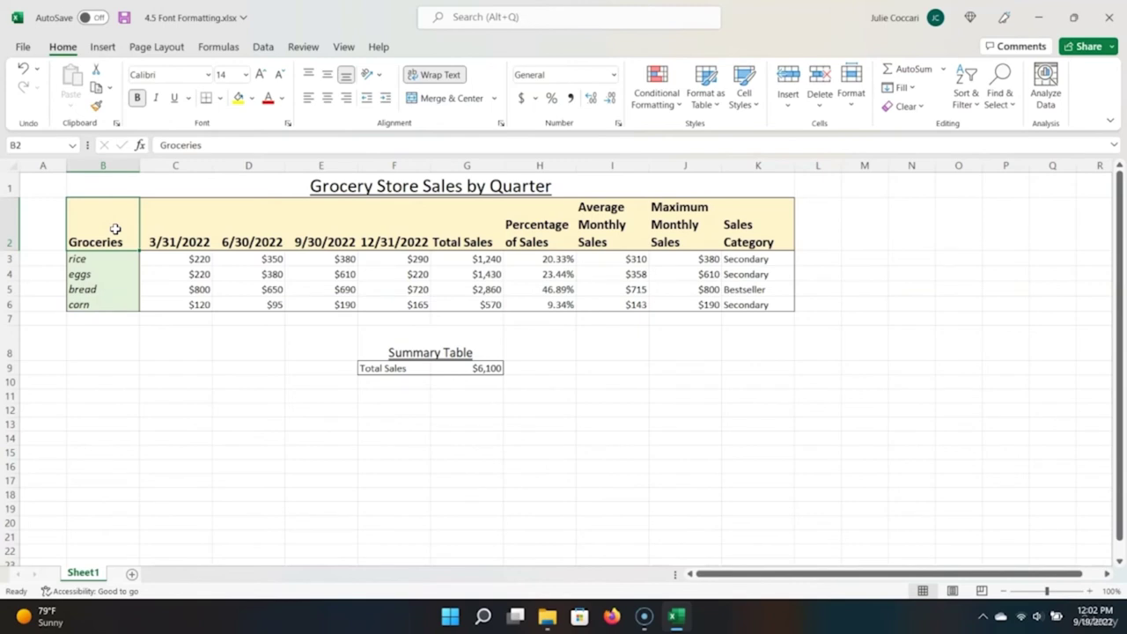
pyautogui.hotkey('ctrl', 'a')
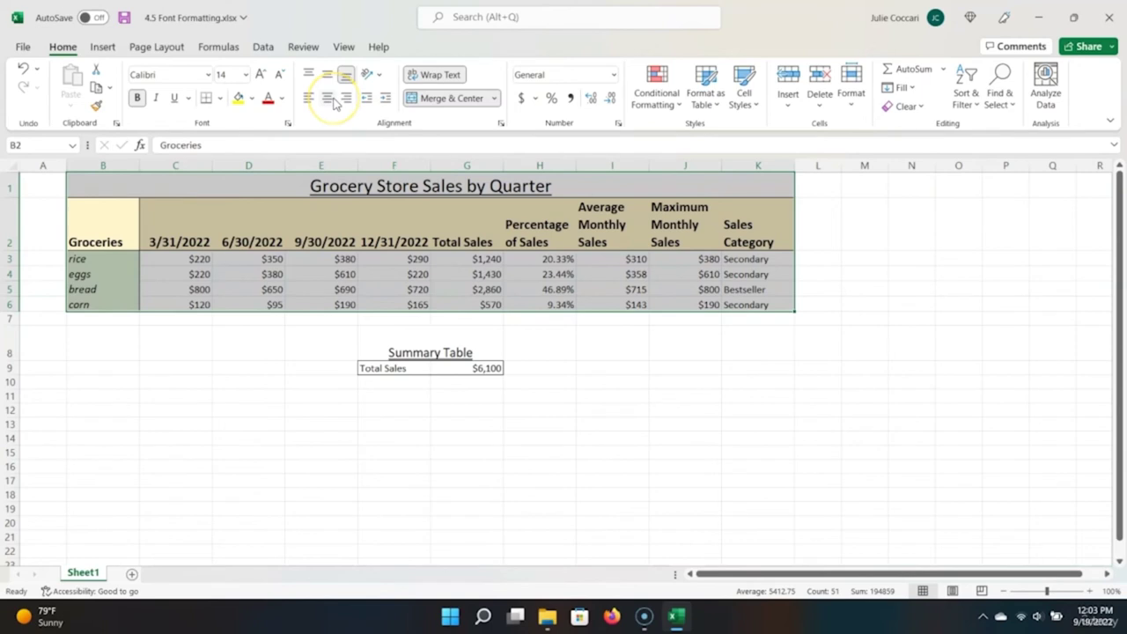
pyautogui.click(335, 103)
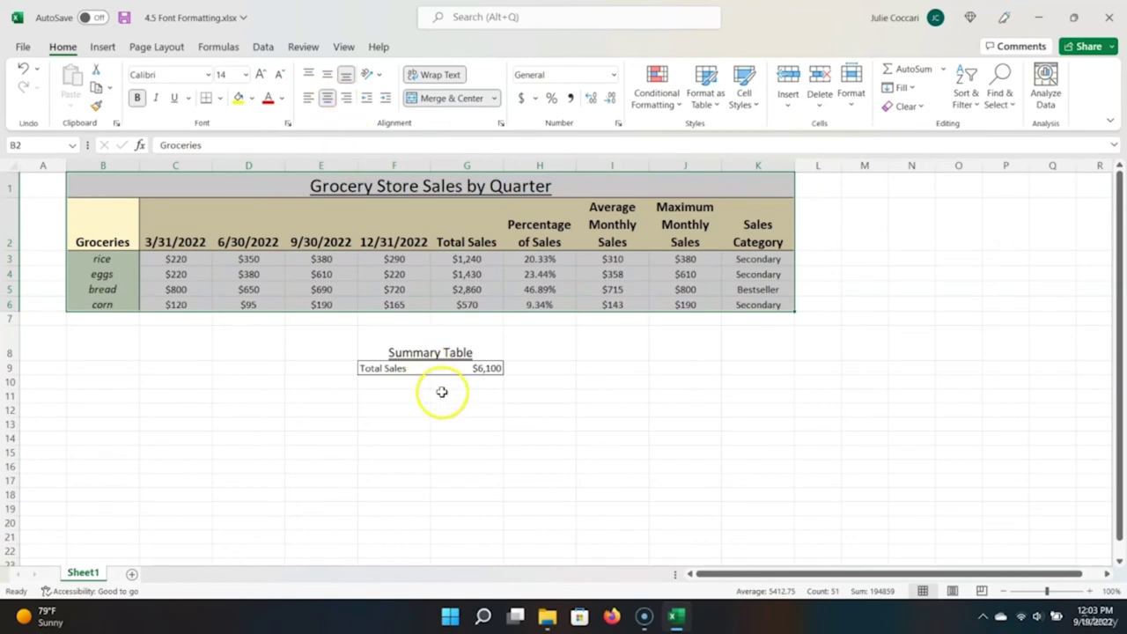
# Step: Center the Total Sales label and its amount horizontally in F9 and G9 of the summary table
pyautogui.moveTo(394, 366); pyautogui.dragTo(461, 368)
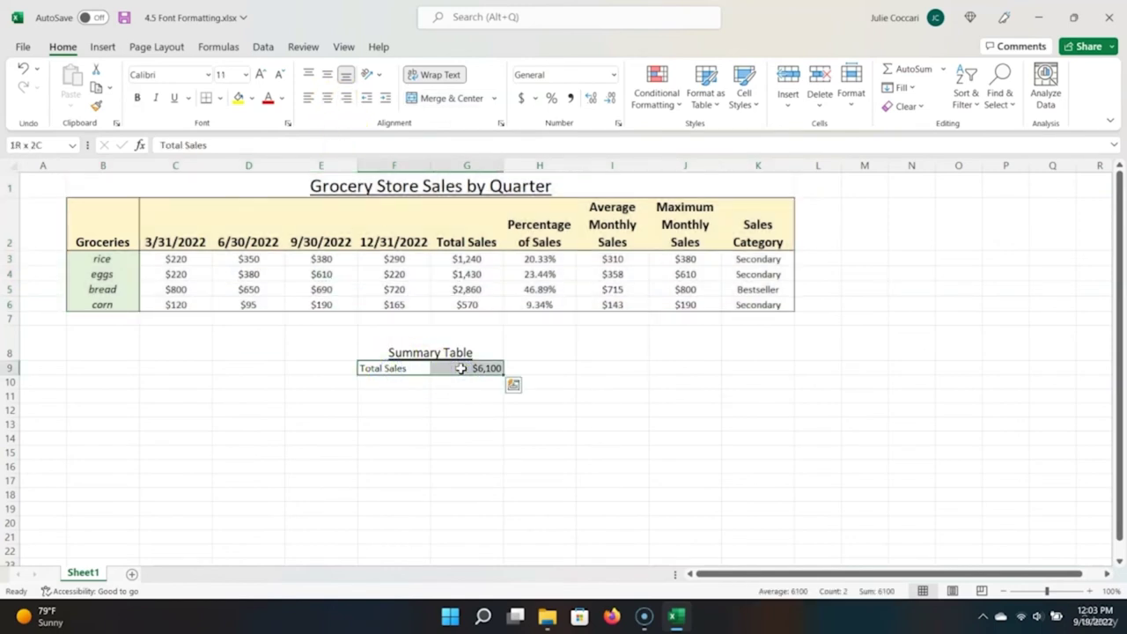
pyautogui.press('alt')
pyautogui.press('h')
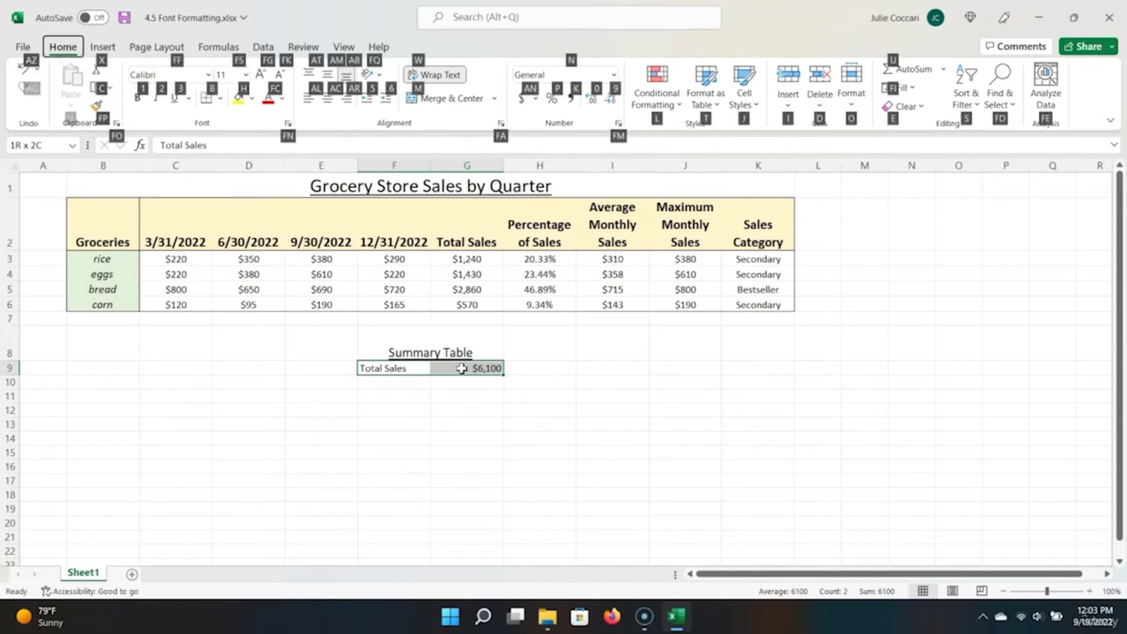
pyautogui.press('a')
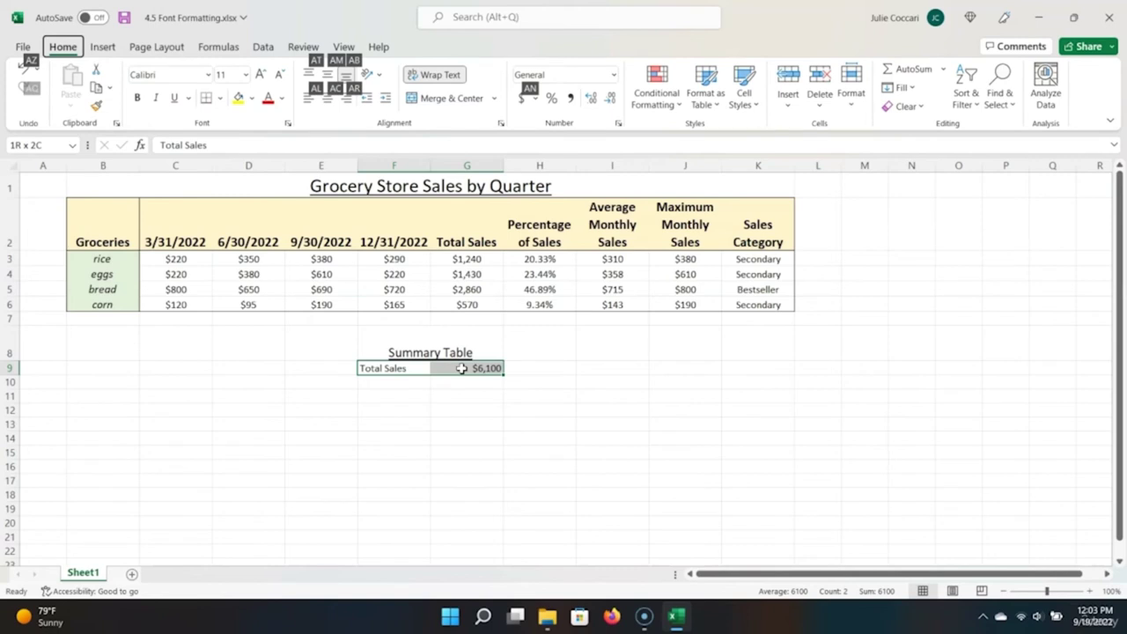
pyautogui.press('c')
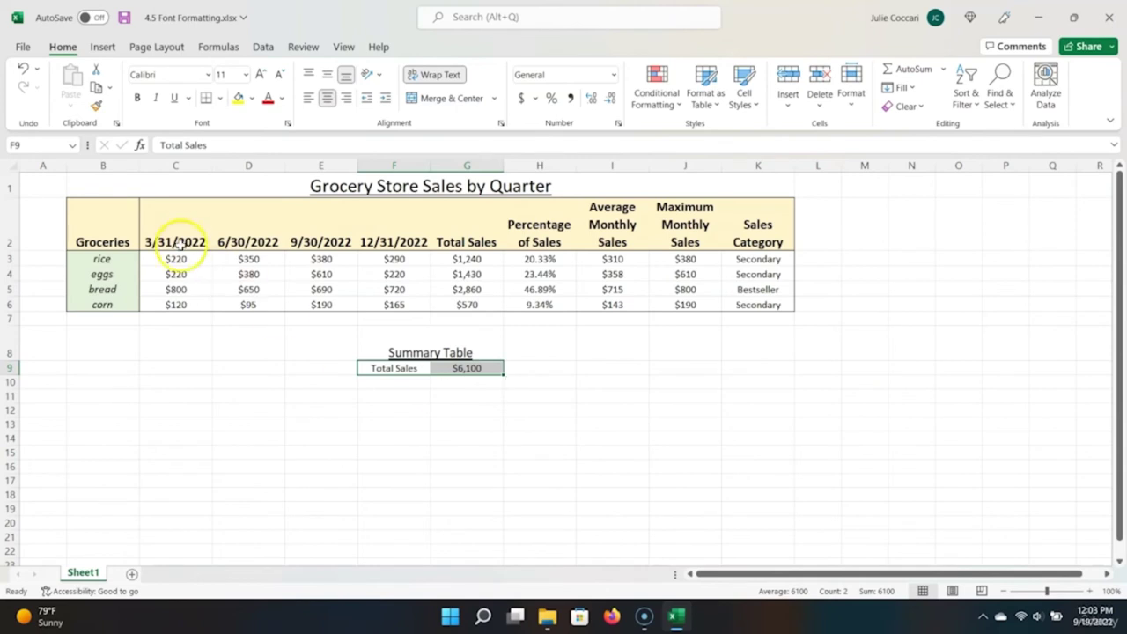
# Step: Align the contents of the grocery table's header row, B2 to K2, vertically to the middle
pyautogui.click(88, 217)
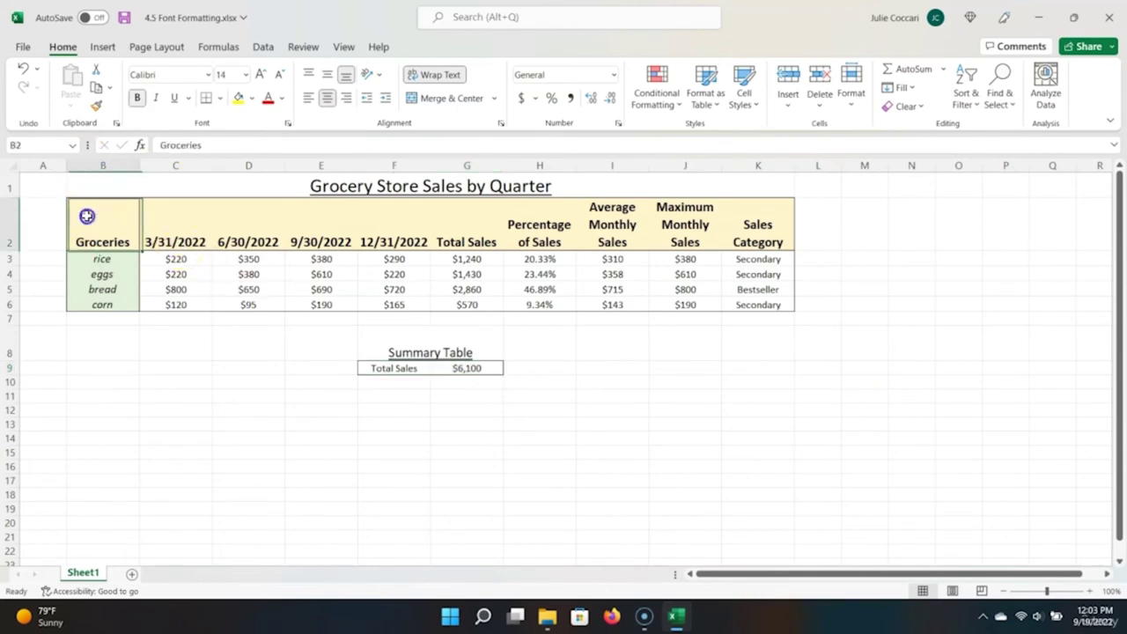
pyautogui.keyDown('shift'); pyautogui.click(748, 217); pyautogui.keyUp('shift')
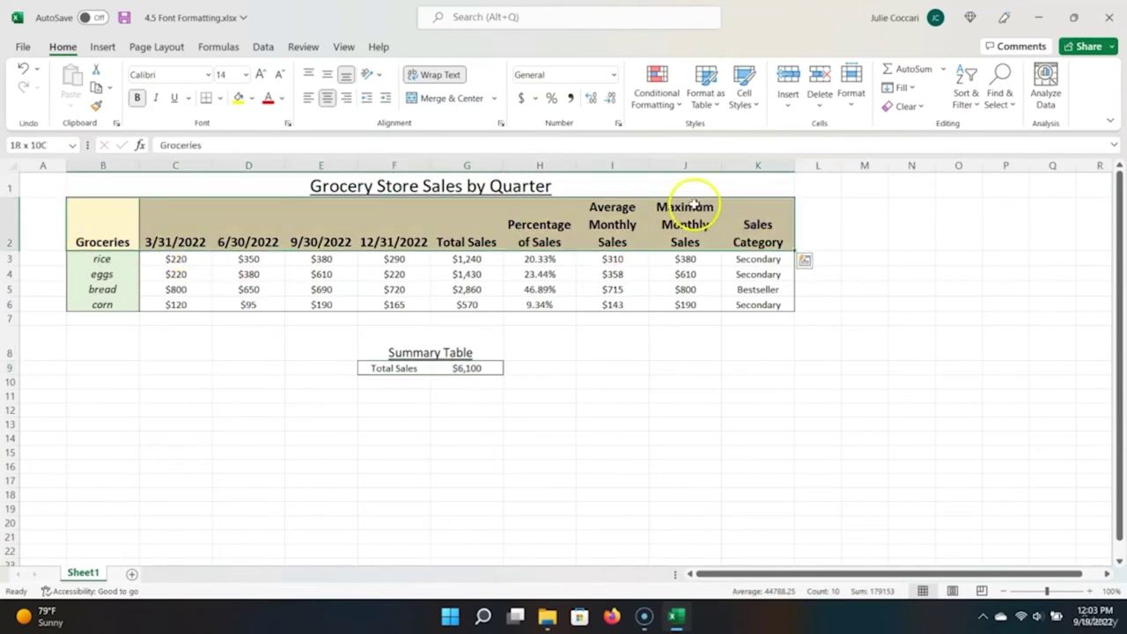
pyautogui.press('alt')
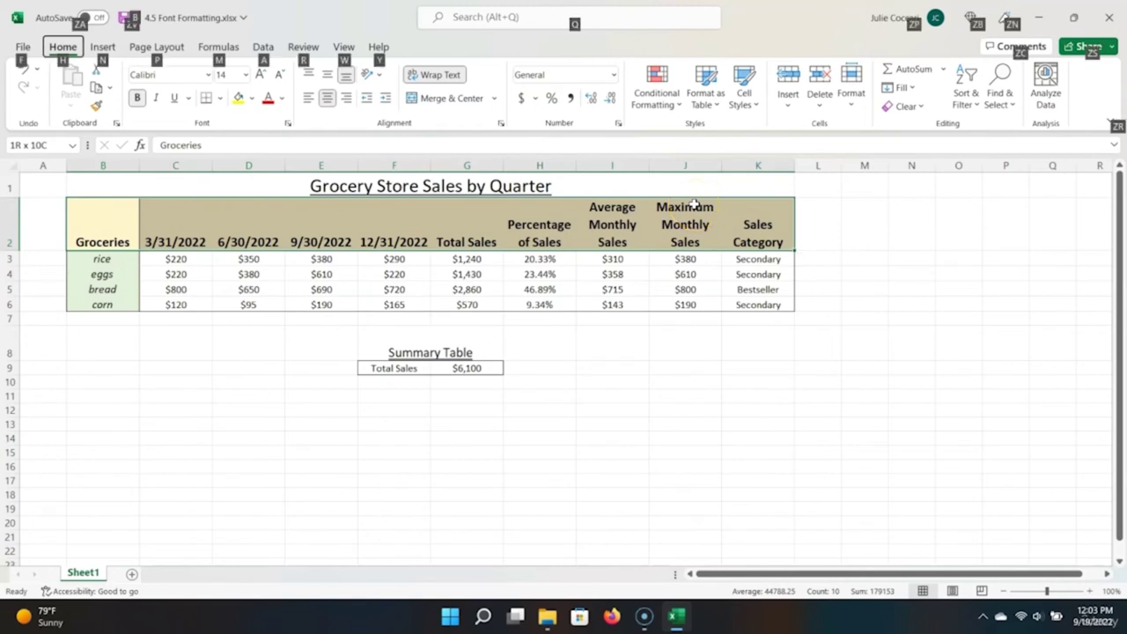
pyautogui.press('h')
pyautogui.press('a')
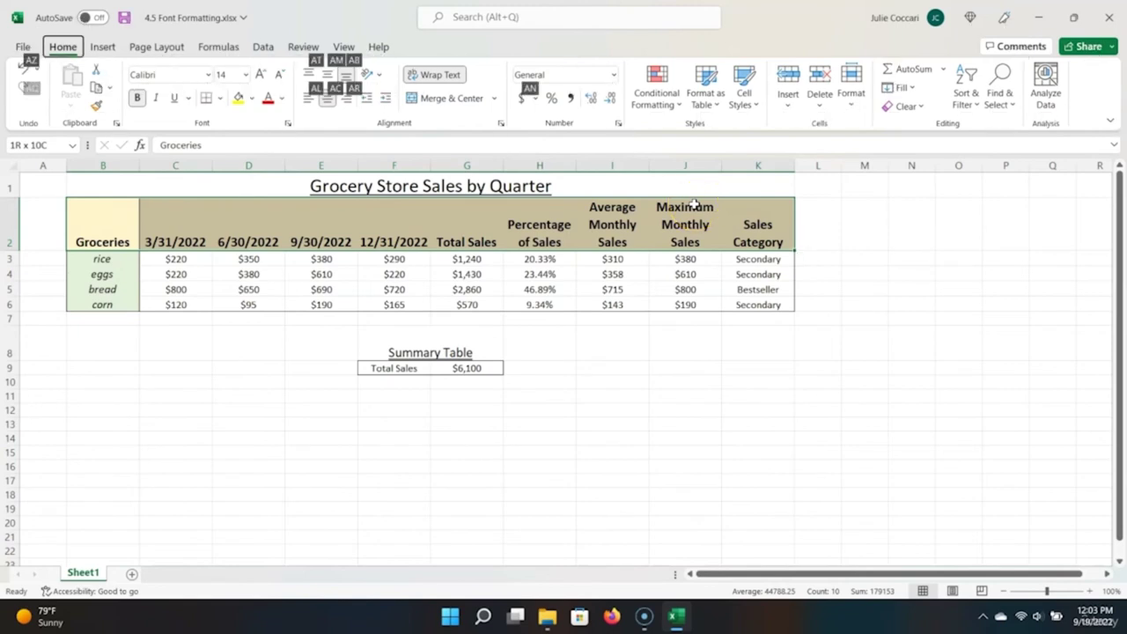
pyautogui.press('m')
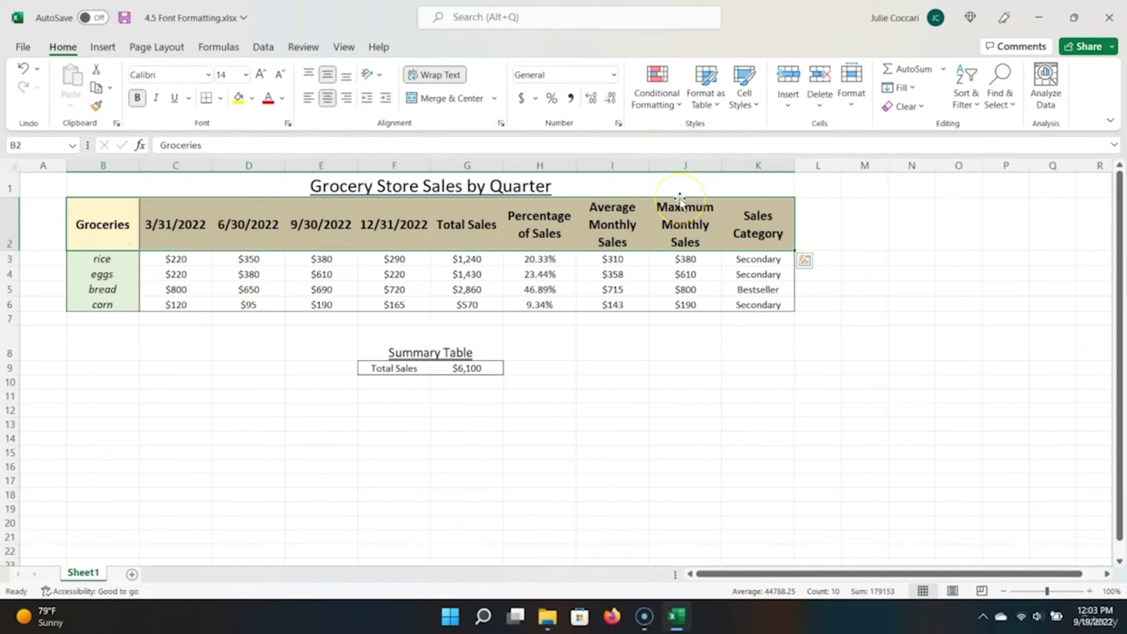
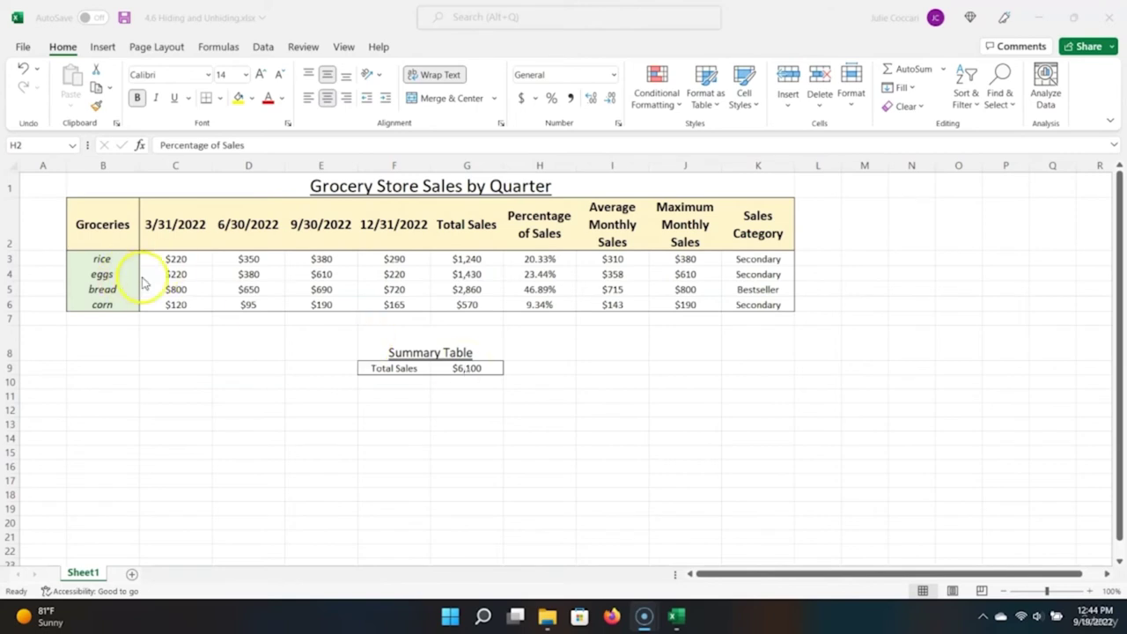
# Step: Hide the 3/31/2022 column C of the grocery table and unhide it again
pyautogui.click(185, 227)
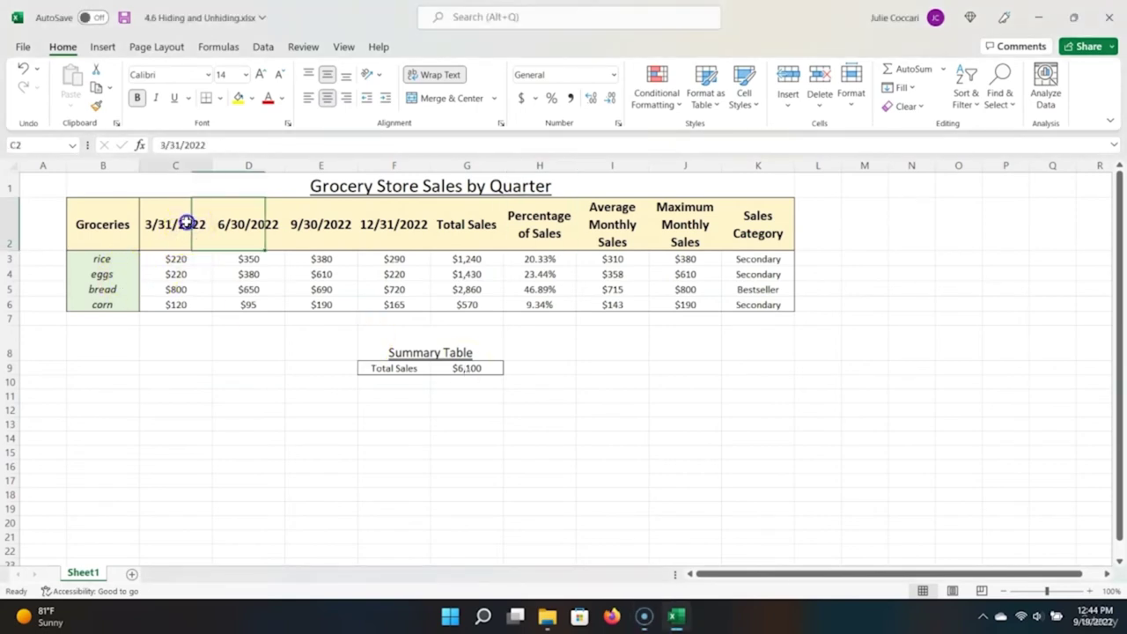
pyautogui.click(176, 164)
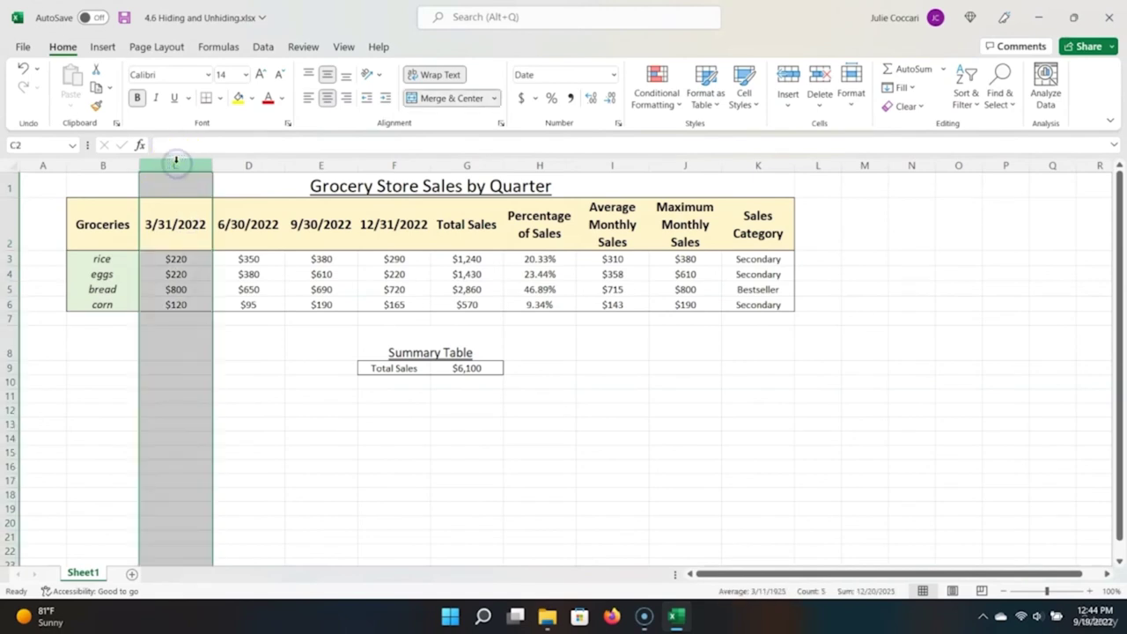
pyautogui.rightClick(176, 166)
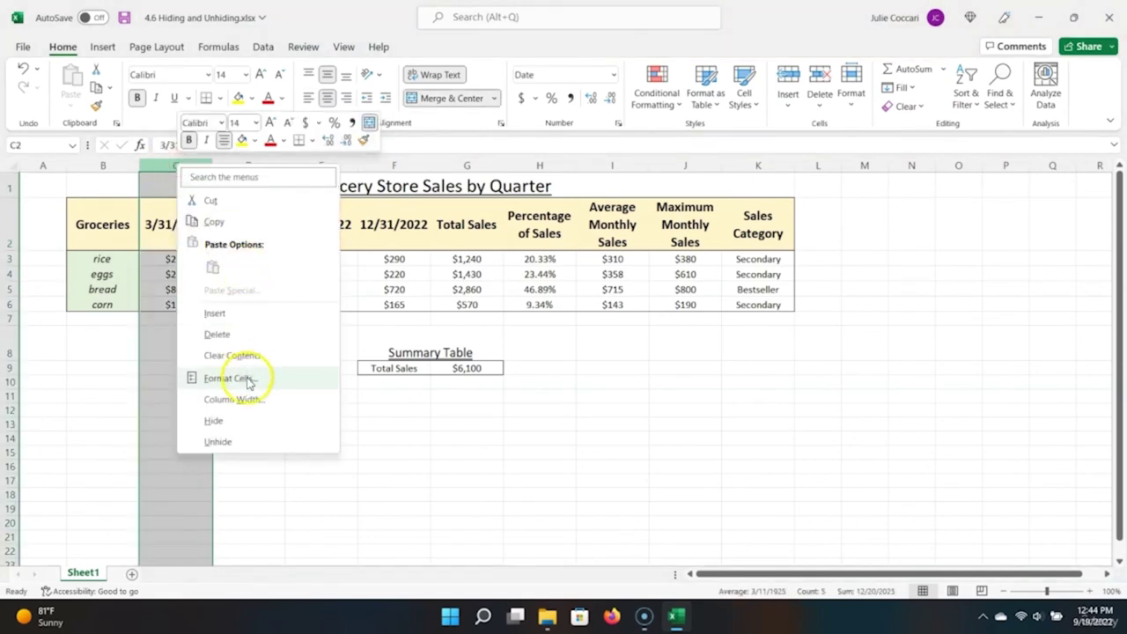
pyautogui.click(244, 420)
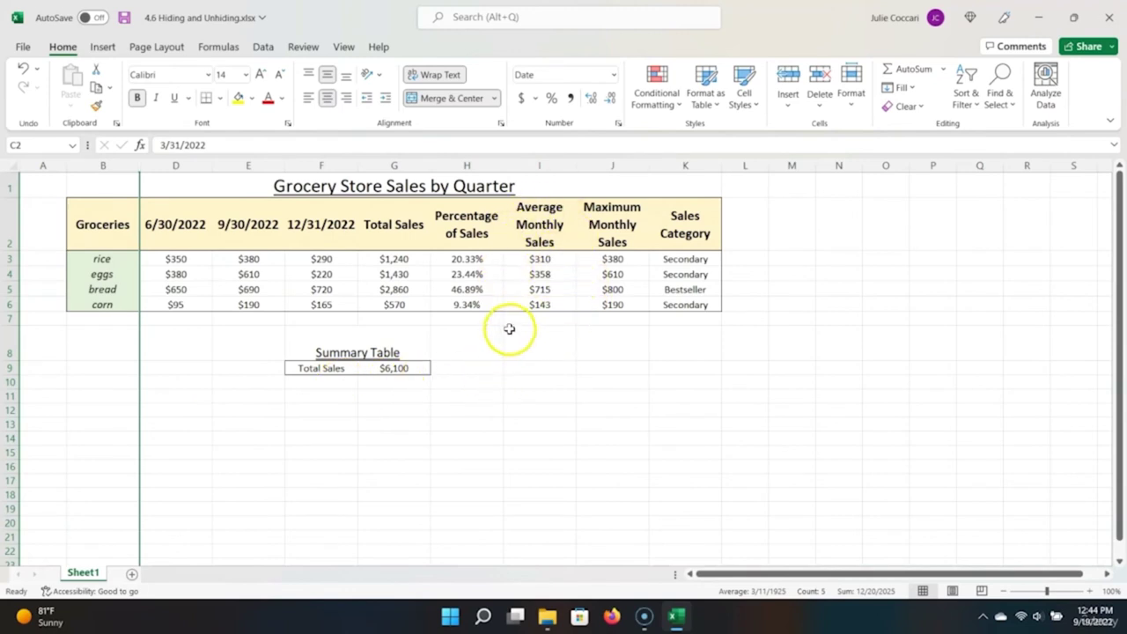
pyautogui.rightClick(139, 164)
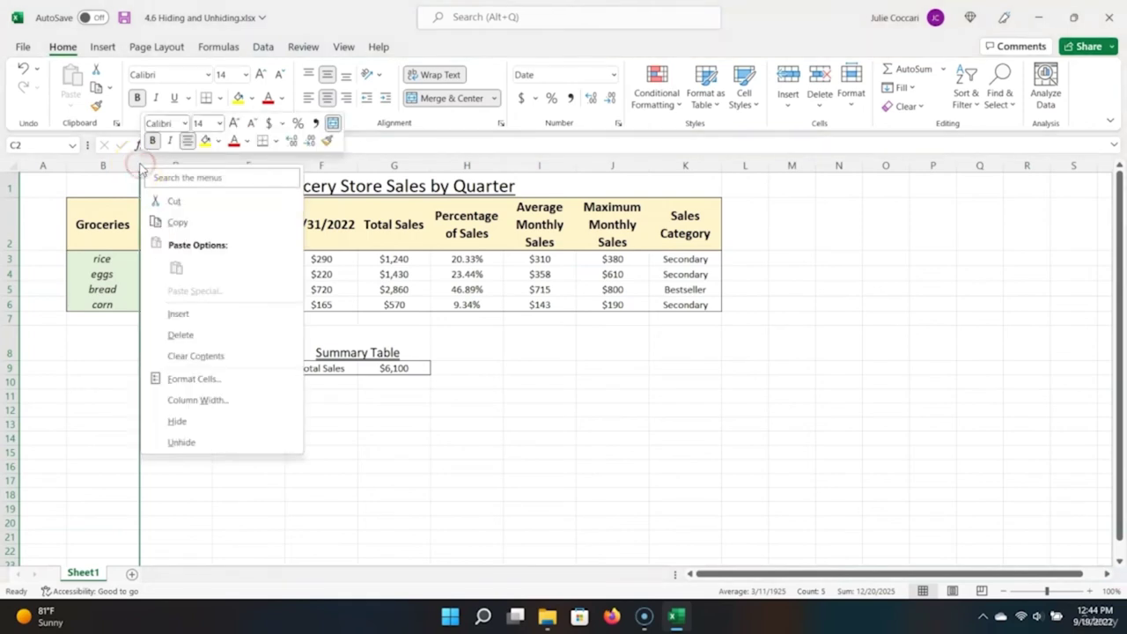
pyautogui.click(195, 441)
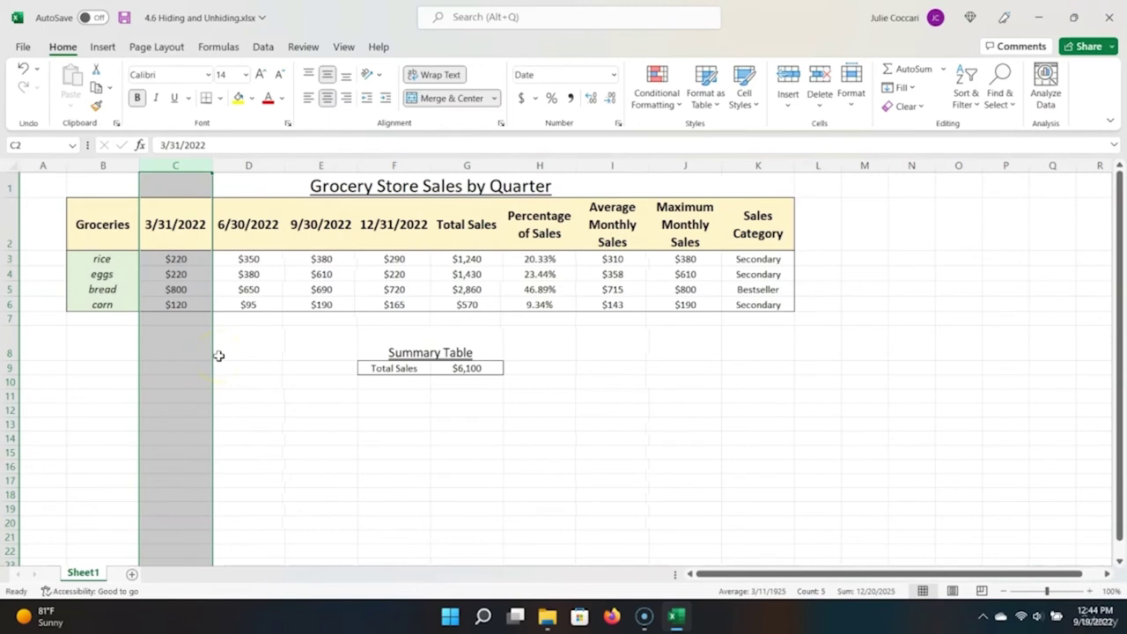
# Step: Hide the 3/31/2022 column and the bread row, row 5, of the grocery table
pyautogui.click(188, 234)
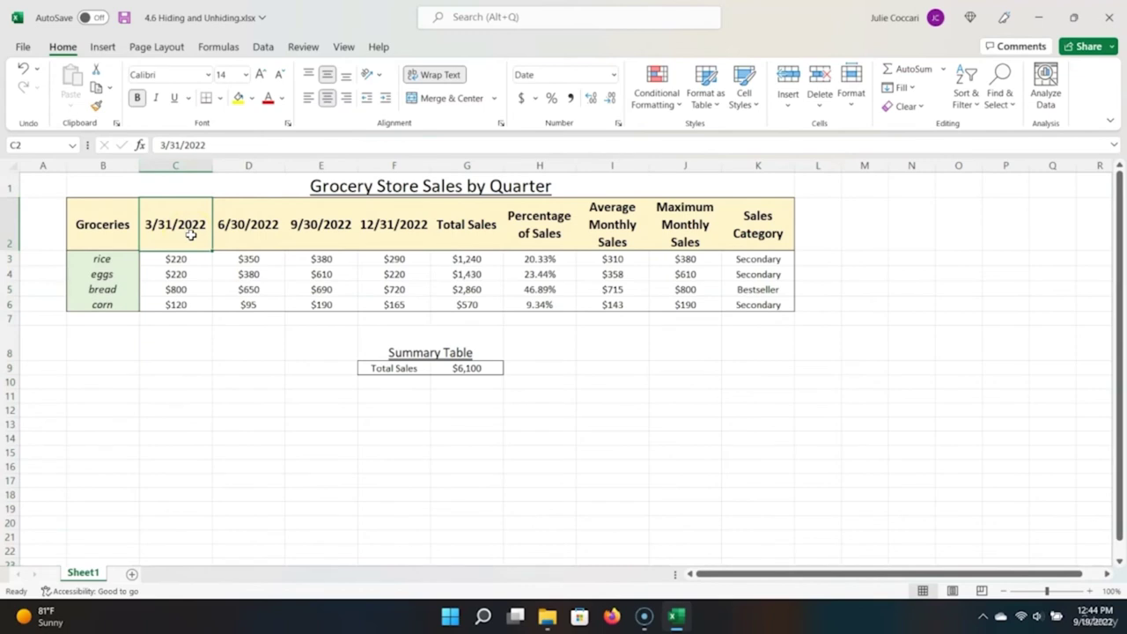
pyautogui.hotkey('ctrl', '0')
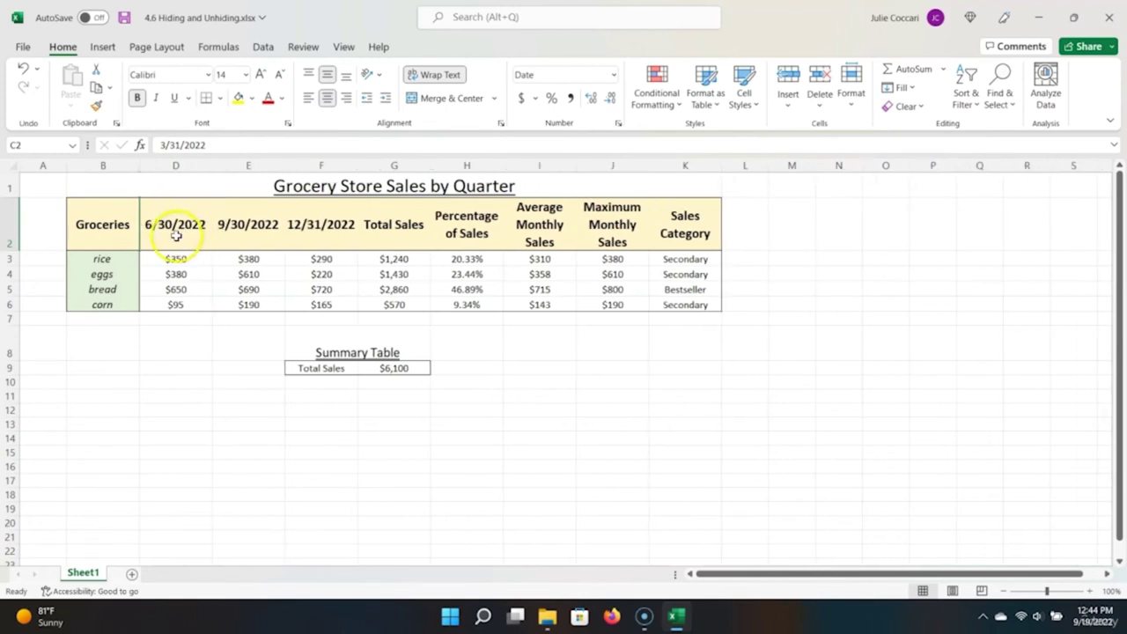
pyautogui.click(10, 289)
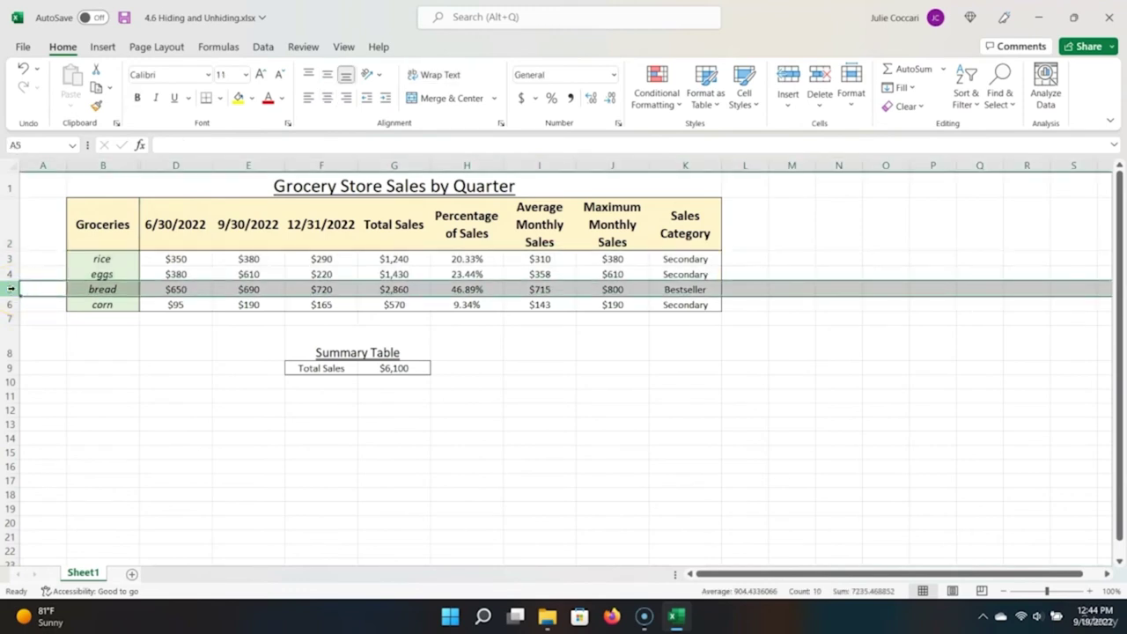
pyautogui.rightClick(11, 289)
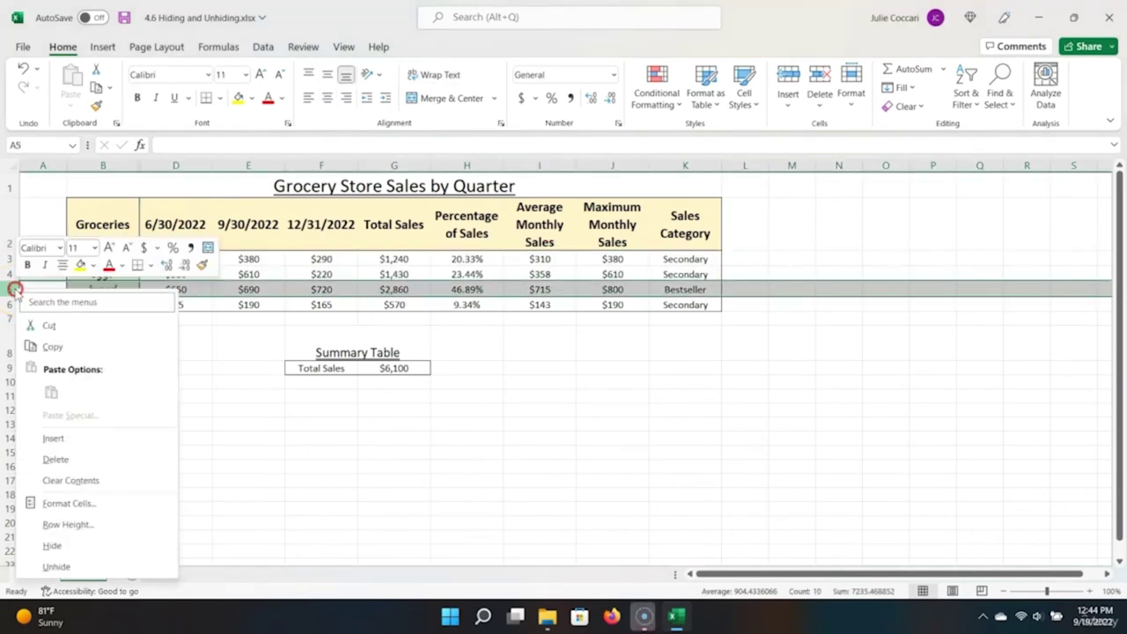
pyautogui.click(93, 551)
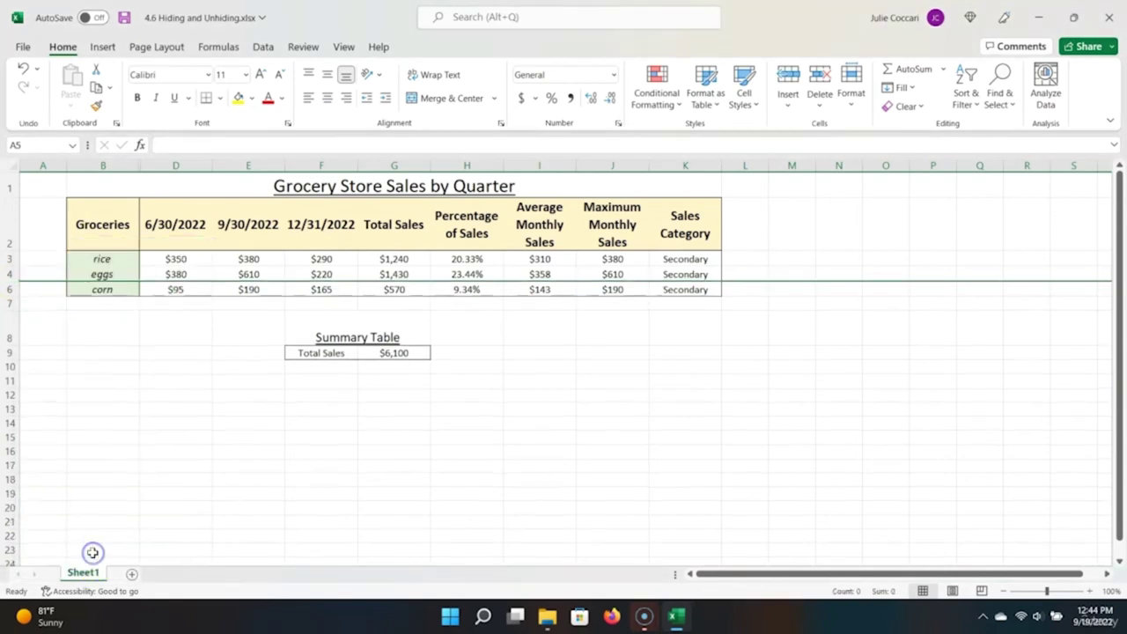
# Step: Unhide the bread row between the eggs and corn rows
pyautogui.rightClick(12, 276)
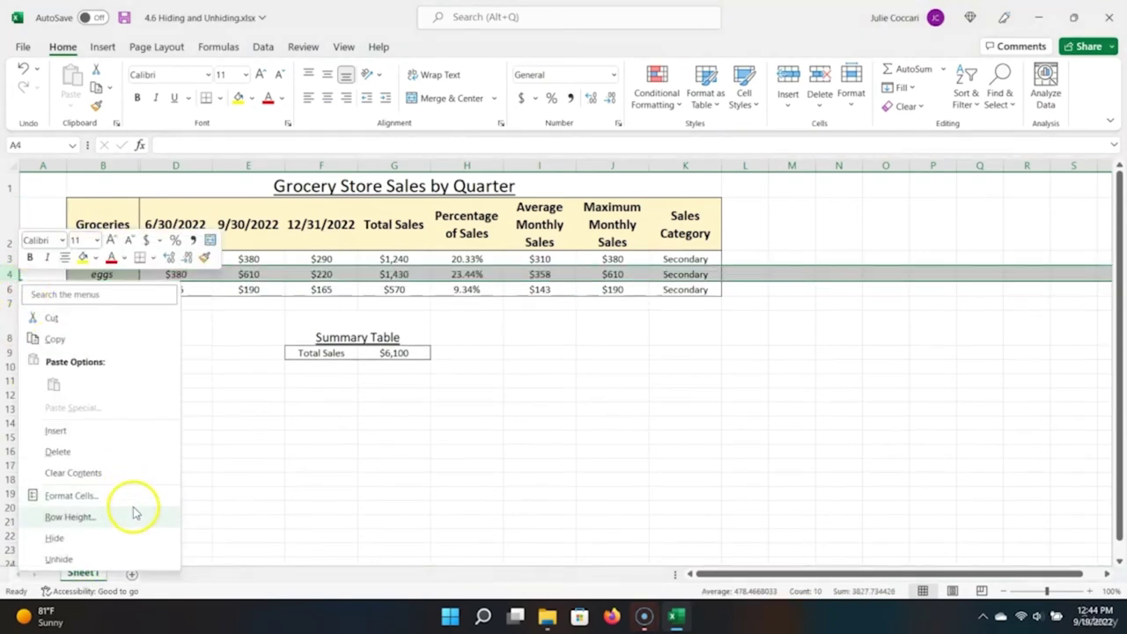
pyautogui.click(146, 558)
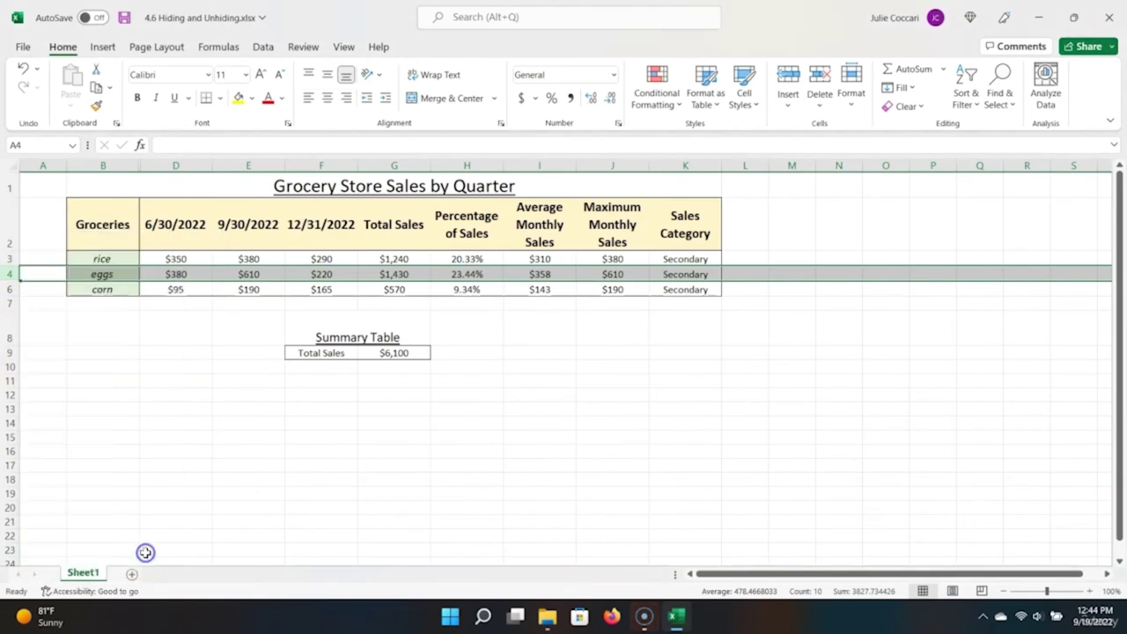
pyautogui.rightClick(12, 282)
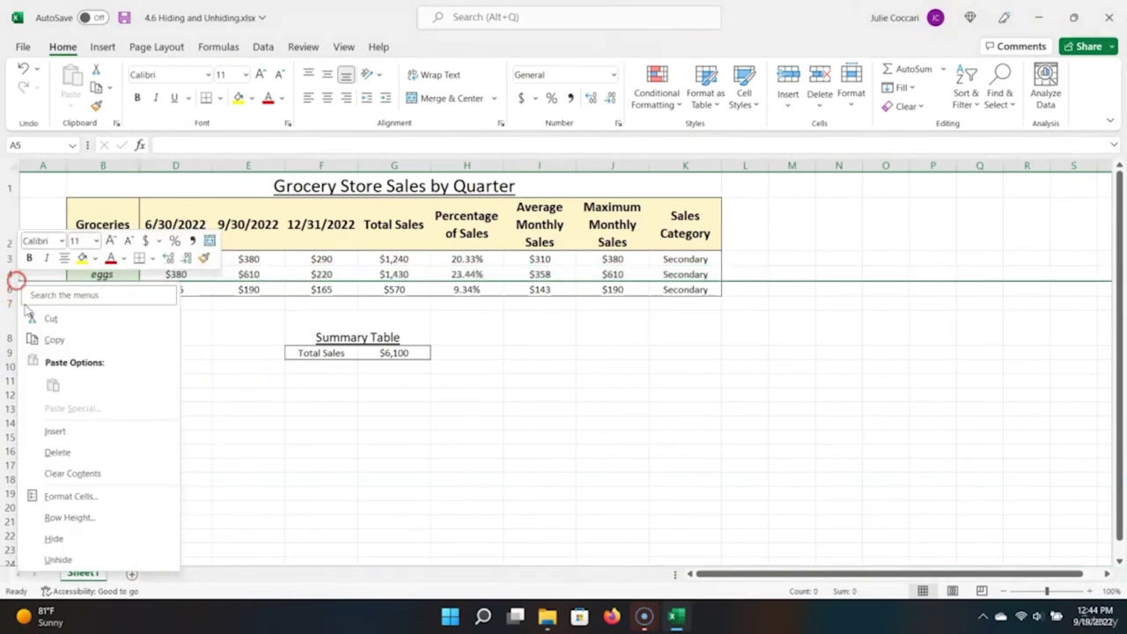
pyautogui.click(81, 559)
# Step: Hide the bread, rice and eggs rows of the grocery table, leaving only corn below the header
pyautogui.click(102, 283)
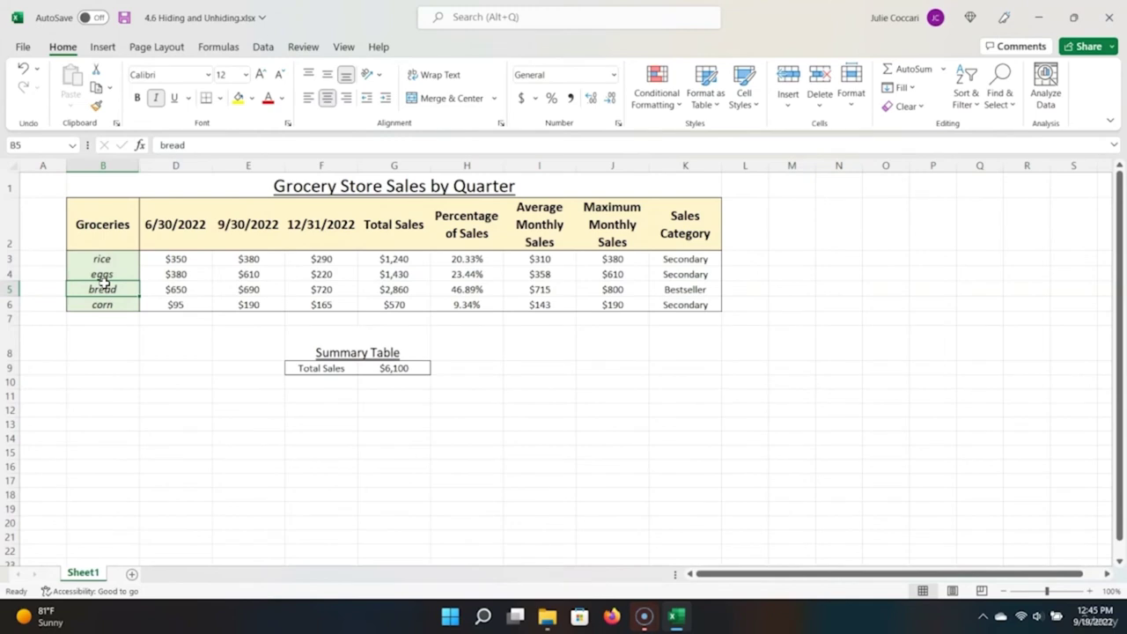
pyautogui.hotkey('ctrl', '9')
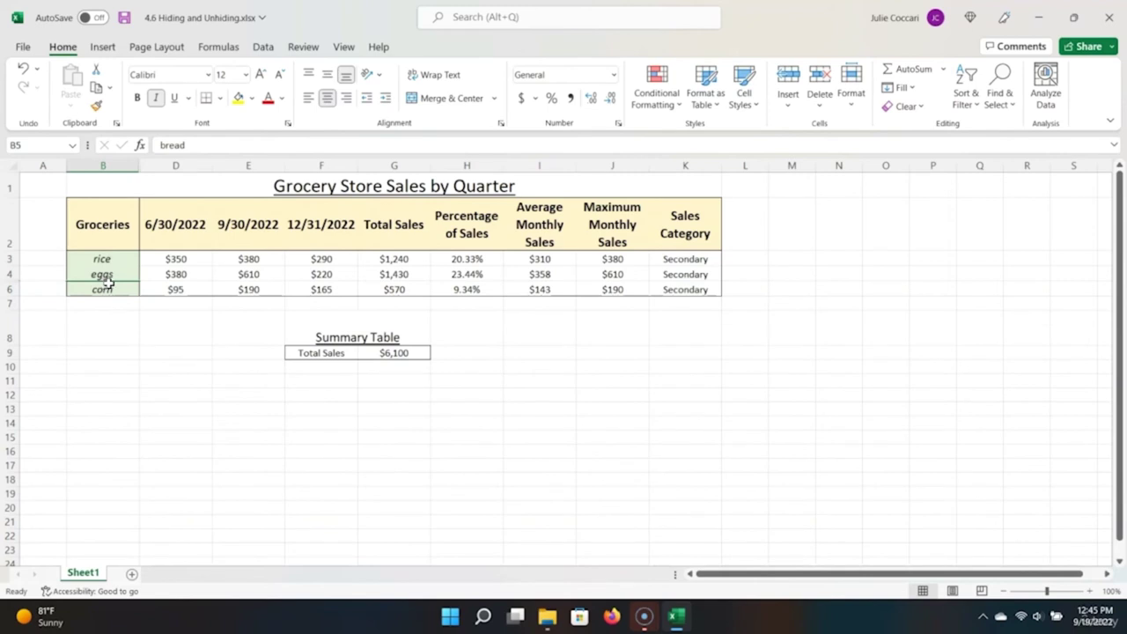
pyautogui.click(110, 259)
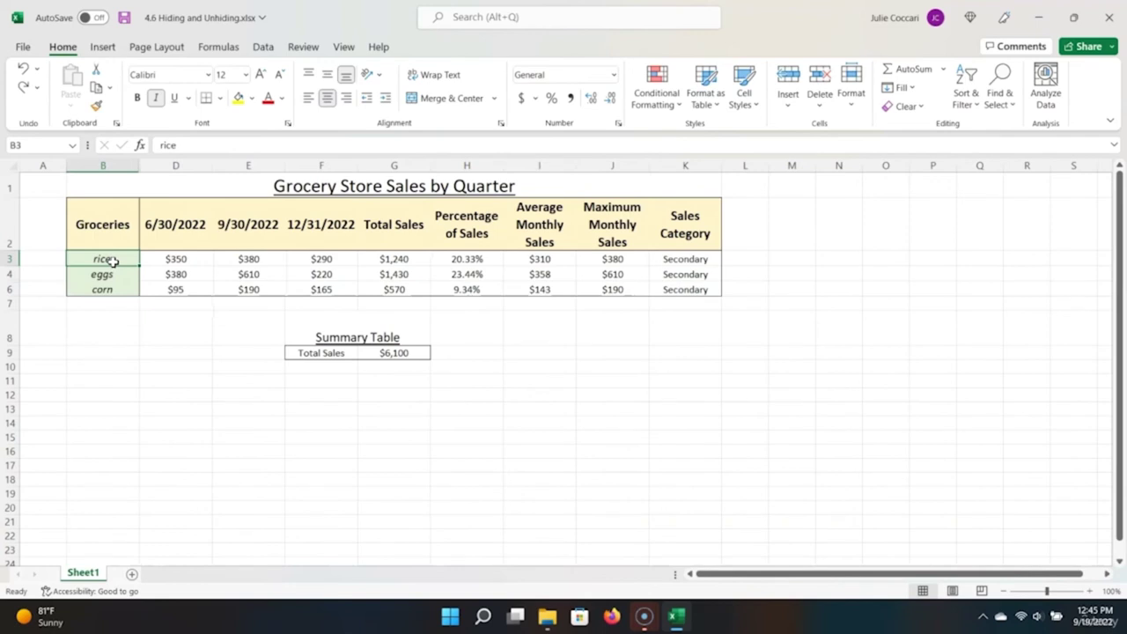
pyautogui.hotkey('ctrl', '9')
pyautogui.click(113, 261)
pyautogui.hotkey('ctrl', '9')
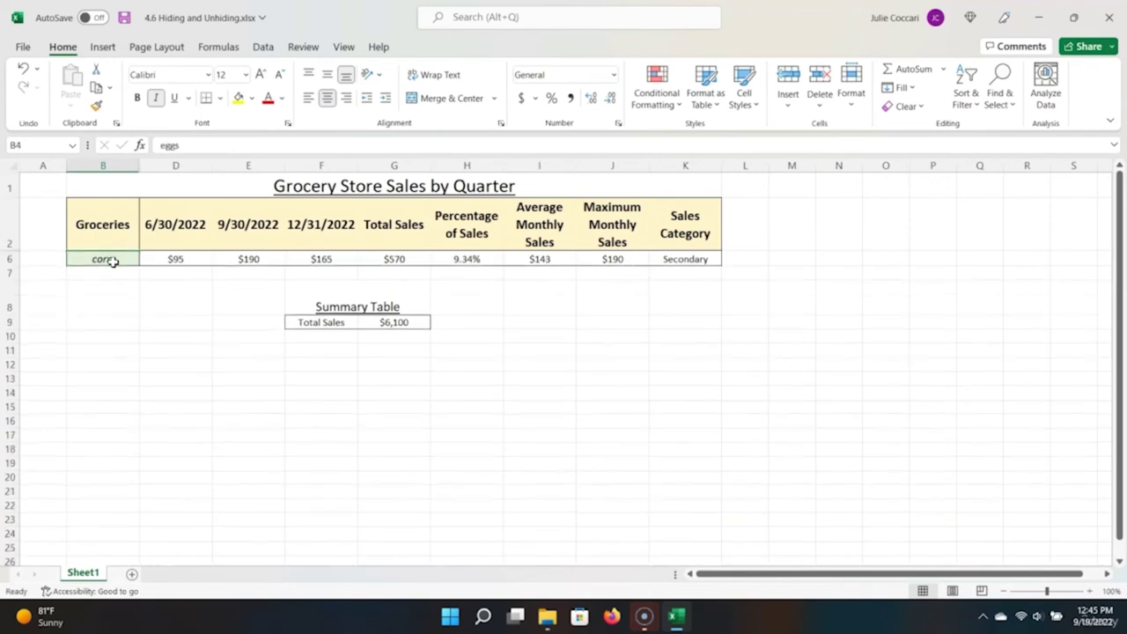
# Step: Unhide all hidden rows across the whole grocery table at once
pyautogui.click(75, 246)
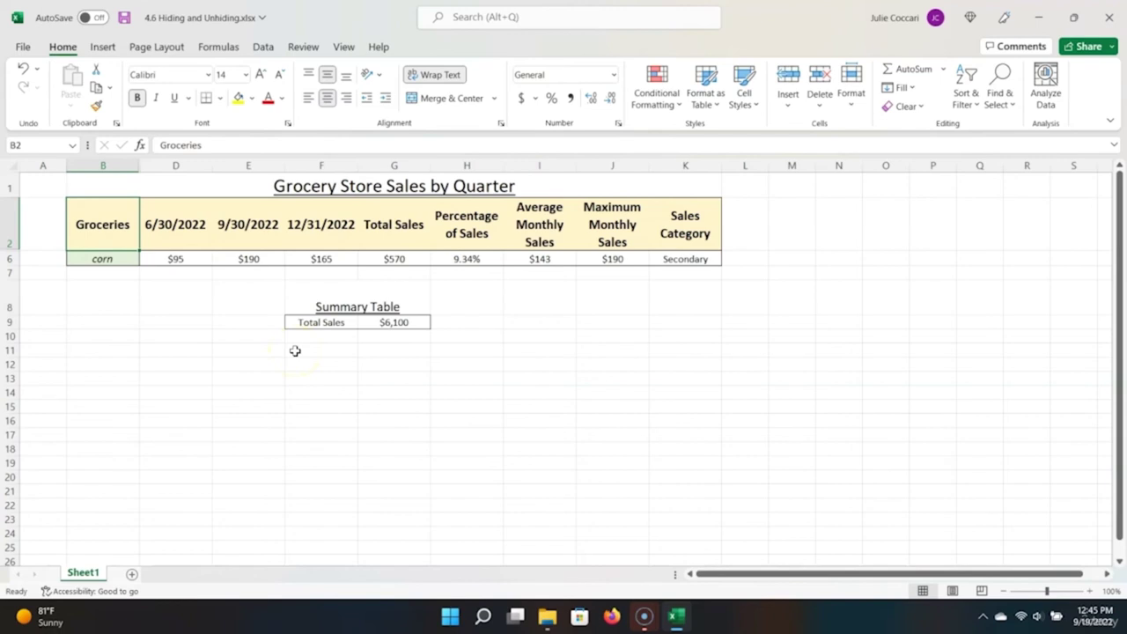
pyautogui.hotkey('ctrl', 'a')
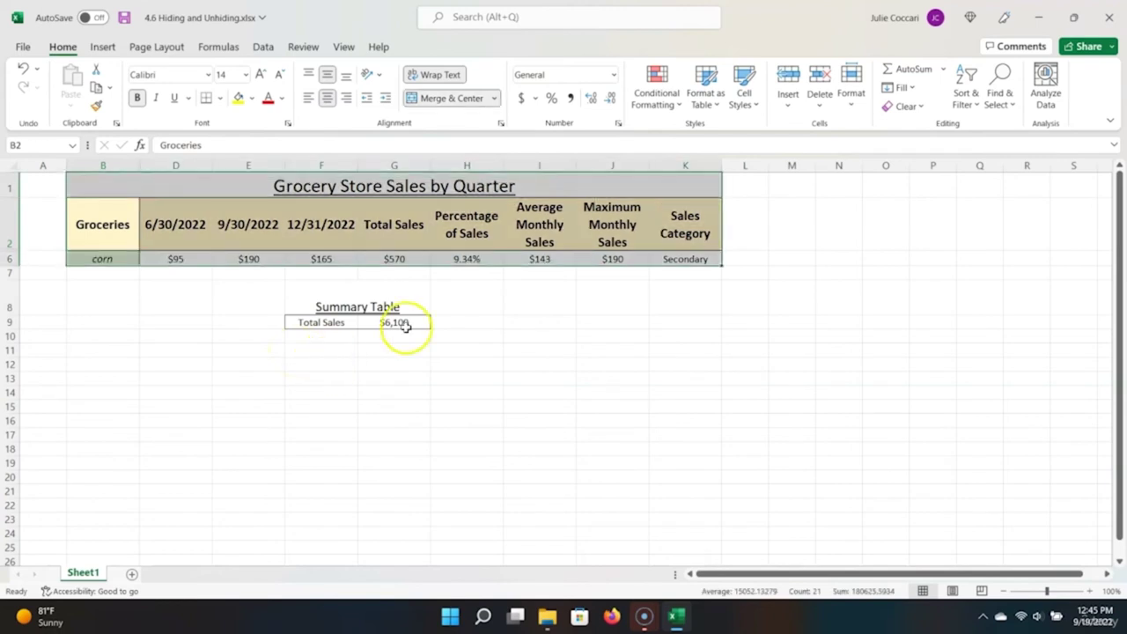
pyautogui.click(859, 102)
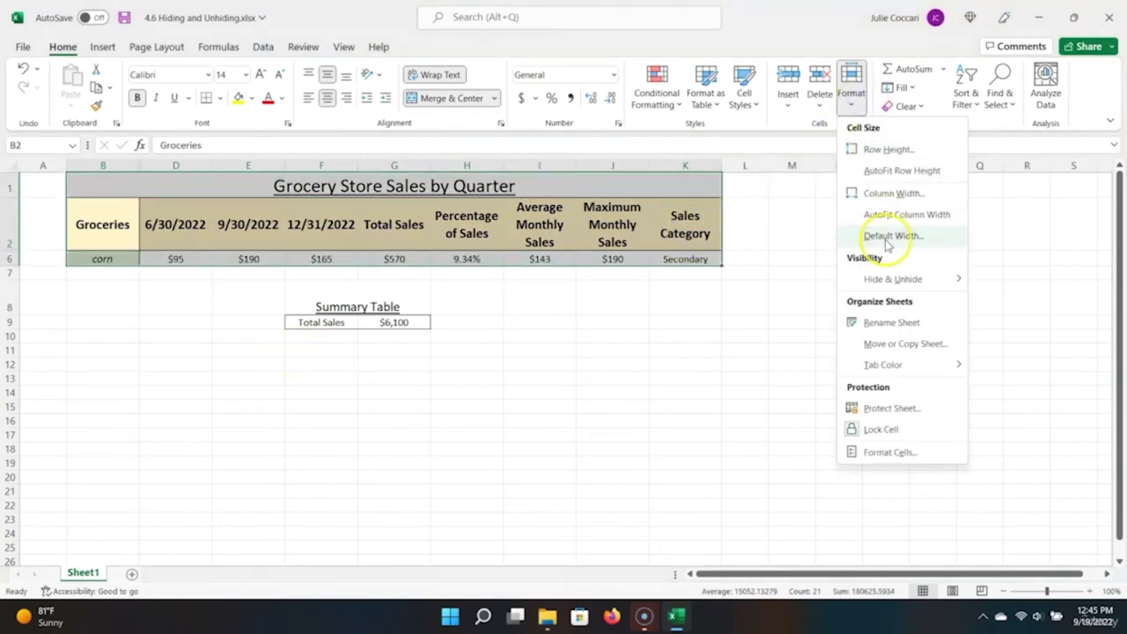
pyautogui.moveTo(907, 280)
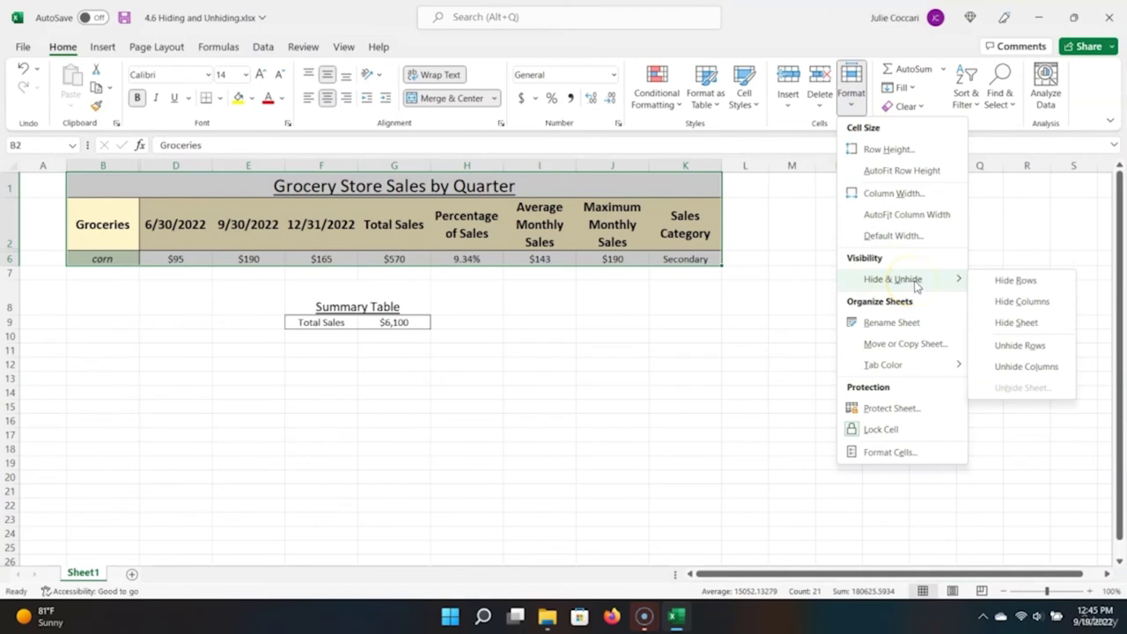
pyautogui.click(1008, 345)
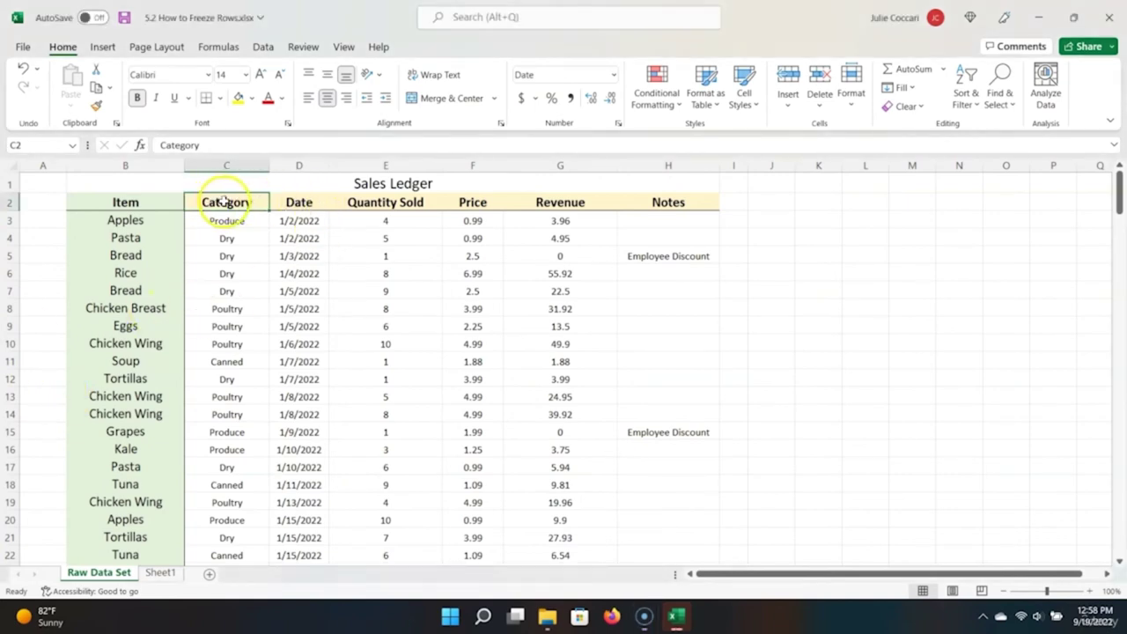
# Step: Examine the Sales Ledger's column headers from Date to Revenue and its entries further down the Raw Data Set sheet
pyautogui.click(305, 202)
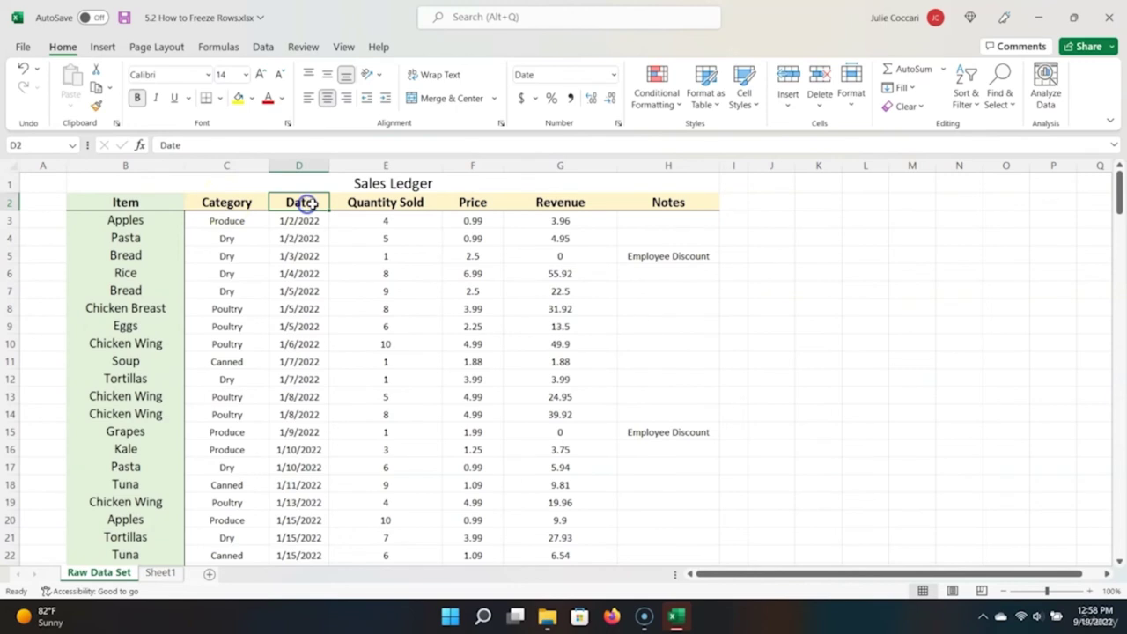
pyautogui.click(414, 204)
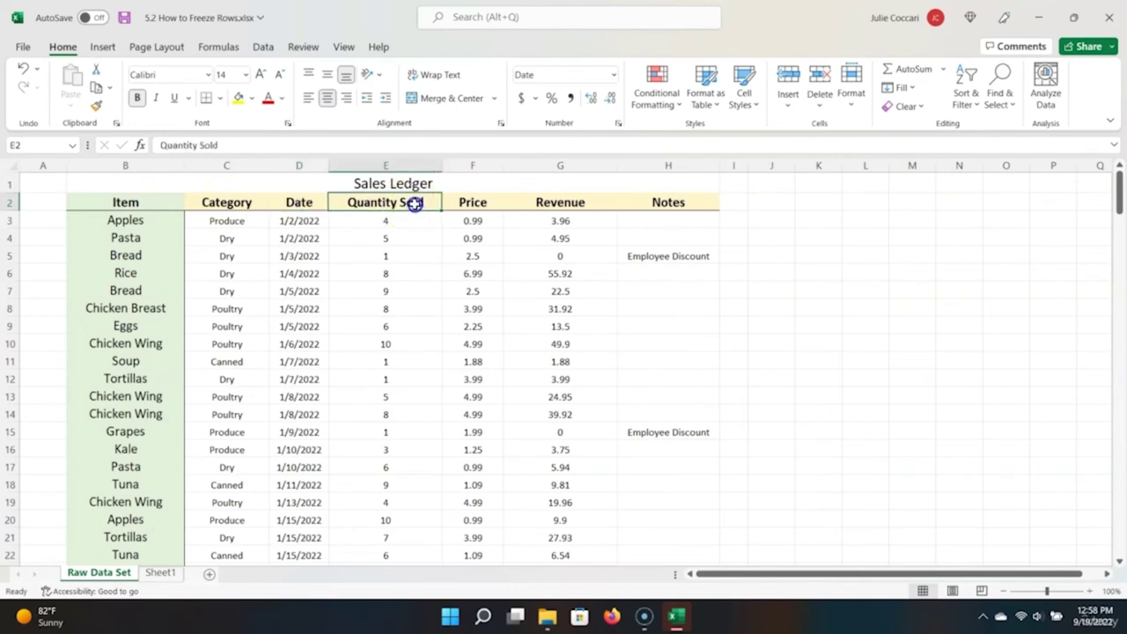
pyautogui.click(496, 202)
pyautogui.click(533, 203)
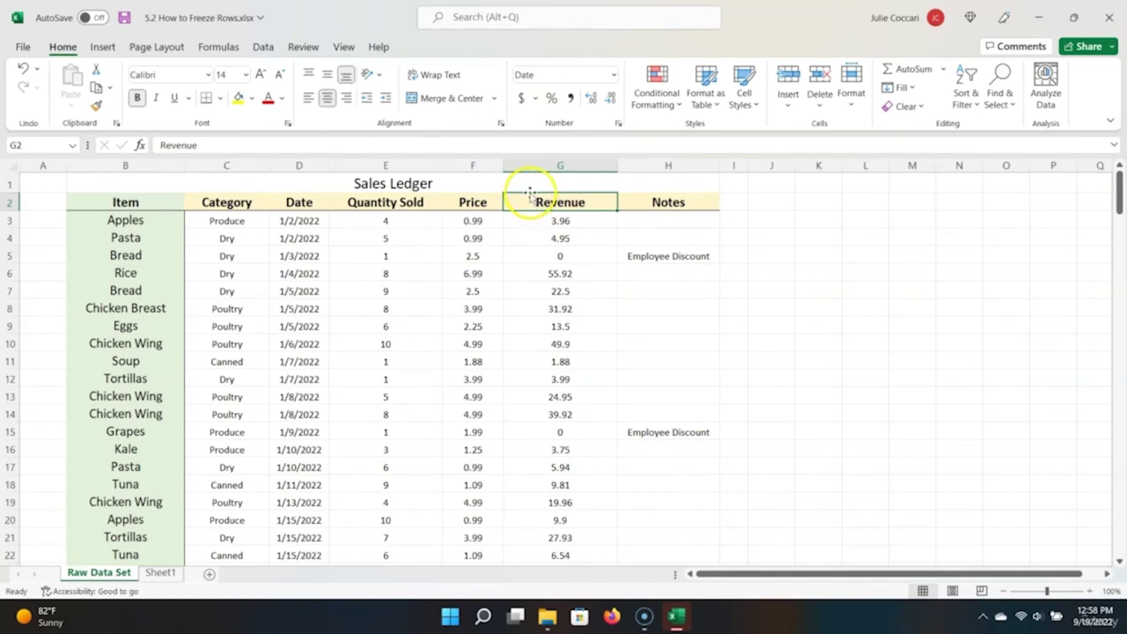
pyautogui.click(230, 222)
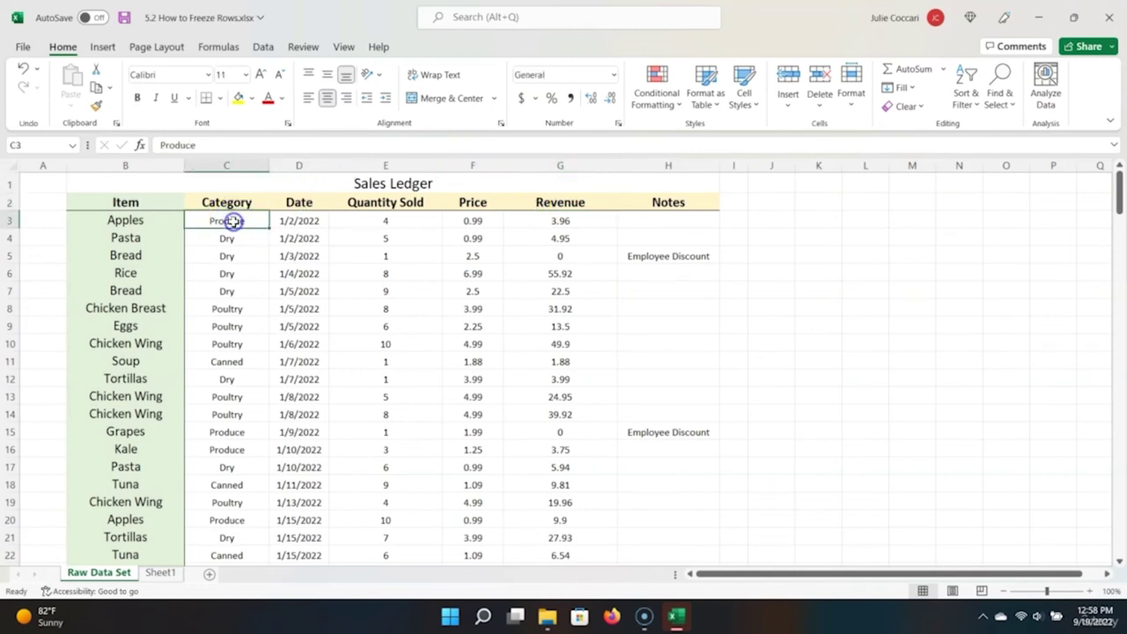
pyautogui.click(262, 219)
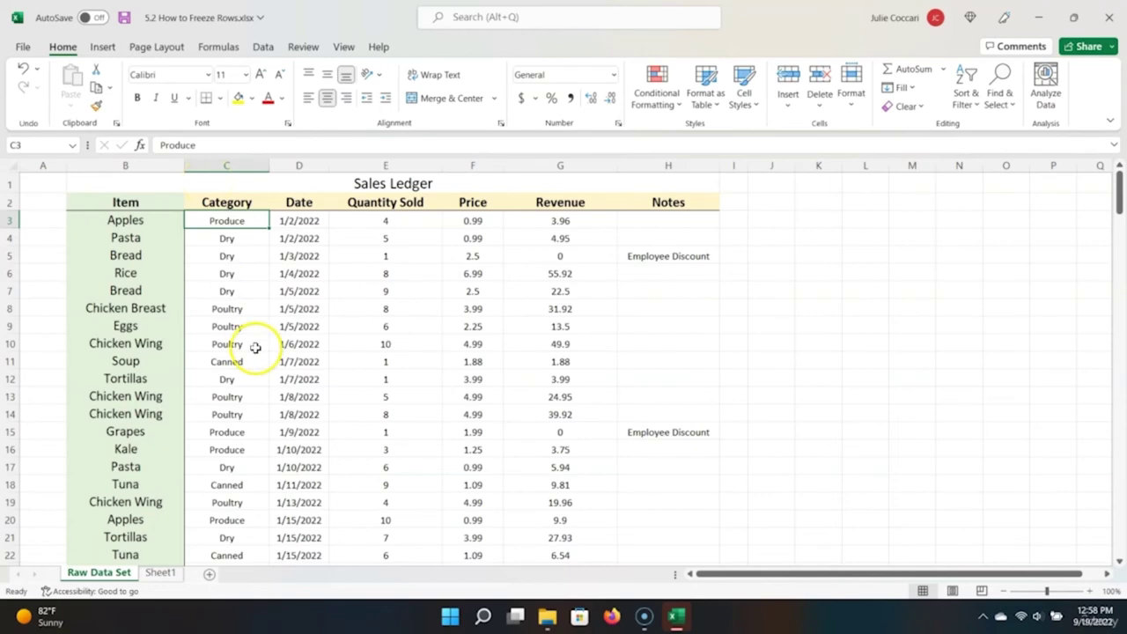
pyautogui.scroll(-2, 254, 346)
pyautogui.scroll(-4, 255, 348)
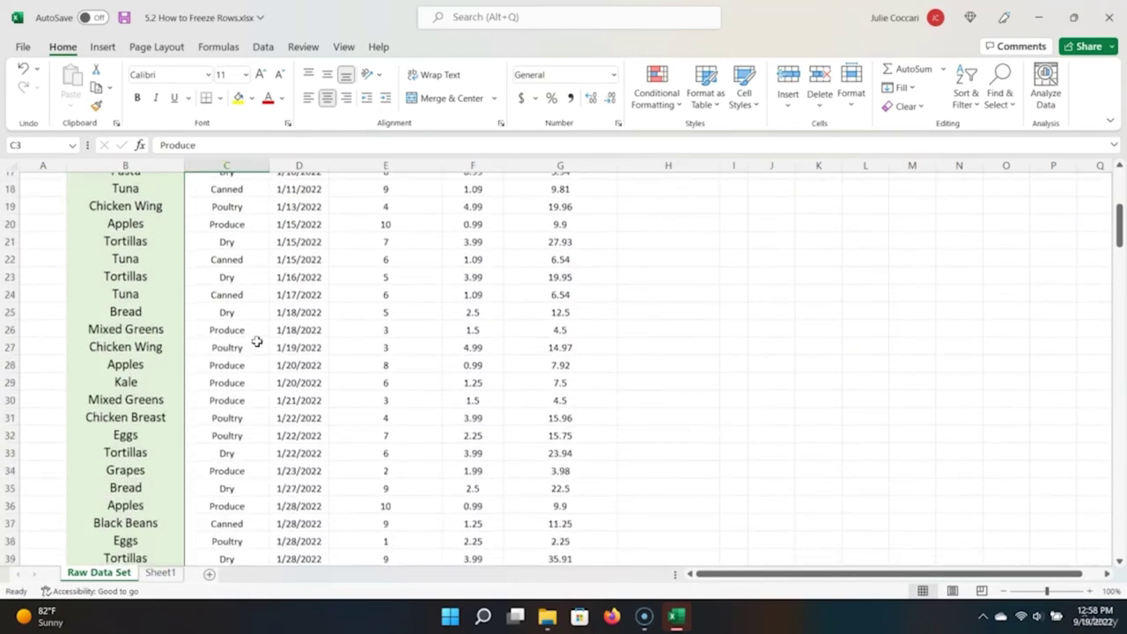
# Step: Check the Kale sale's quantity in row 29 of the Sales Ledger against the column headers at the start of the sheet
pyautogui.scroll(-3, 256, 341)
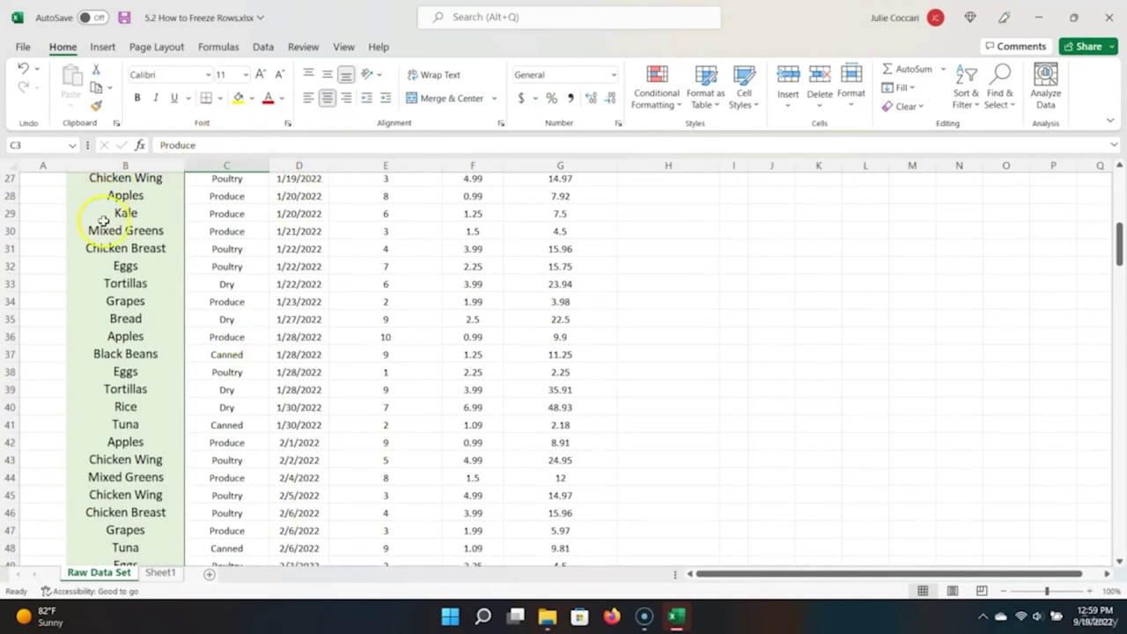
pyautogui.click(401, 213)
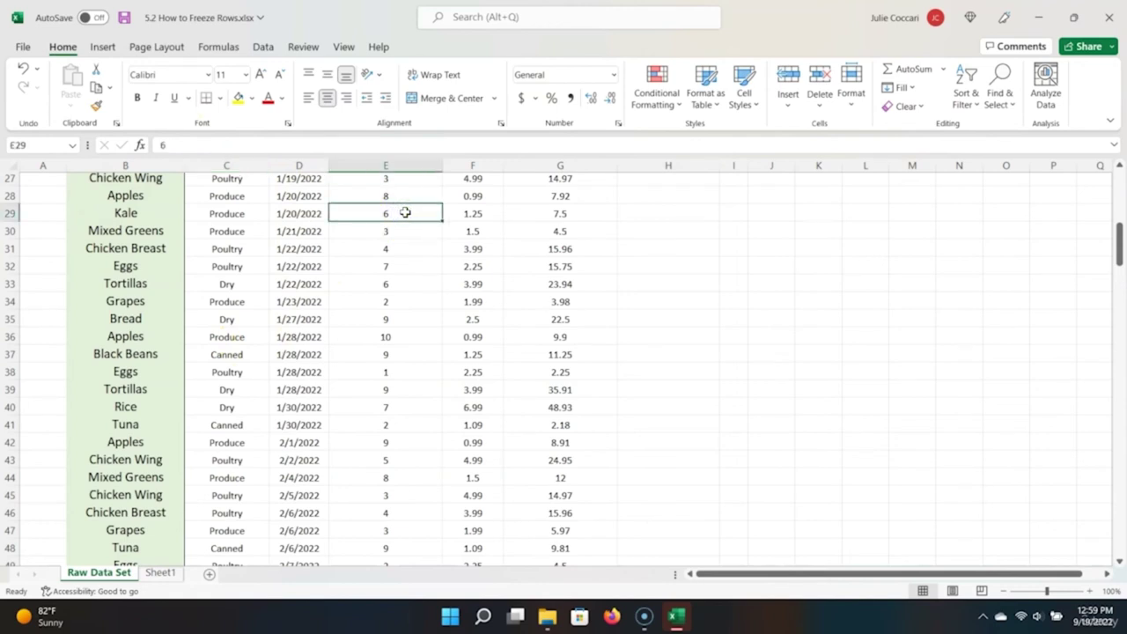
pyautogui.click(407, 216)
pyautogui.scroll(9, 441, 259)
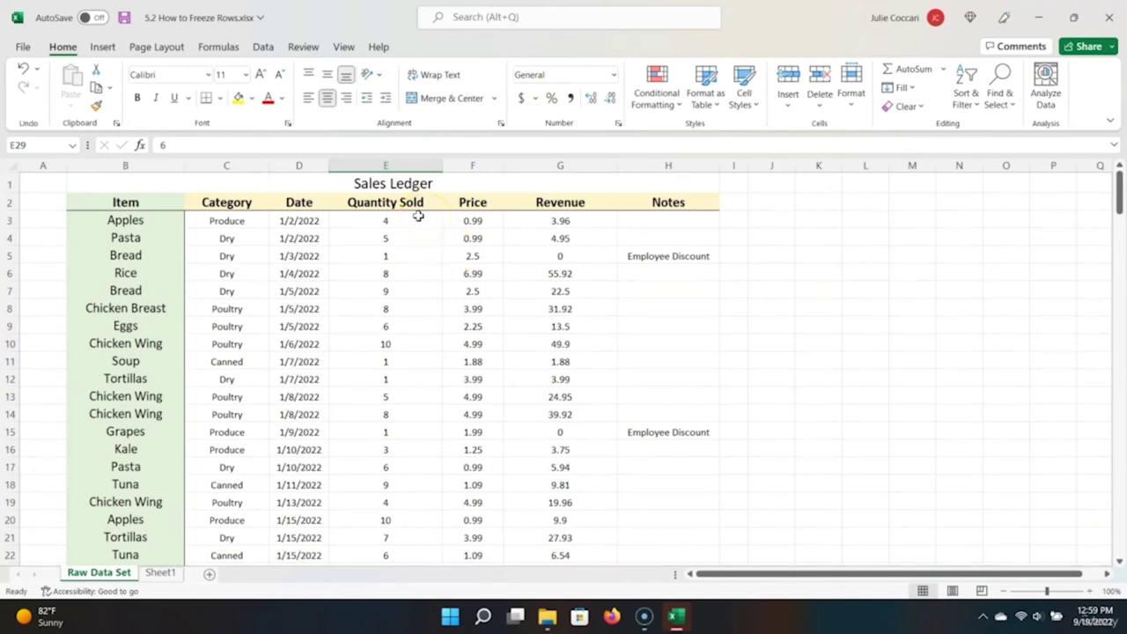
# Step: Freeze the Sales Ledger's title and header rows by applying Freeze Panes with row 3 selected
pyautogui.click(196, 205)
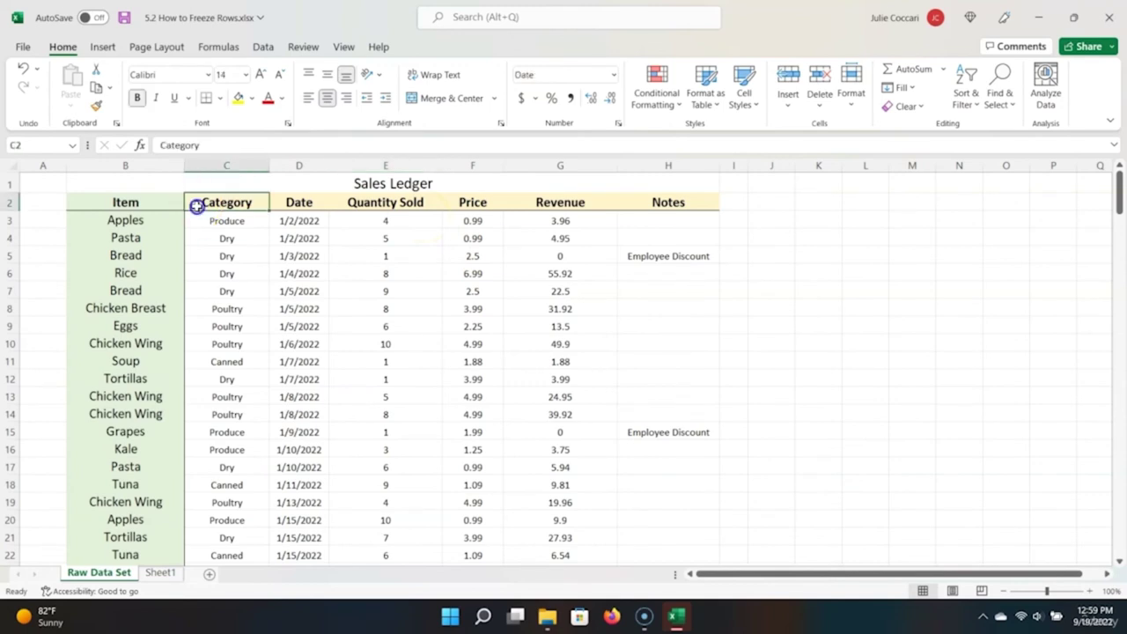
pyautogui.click(9, 202)
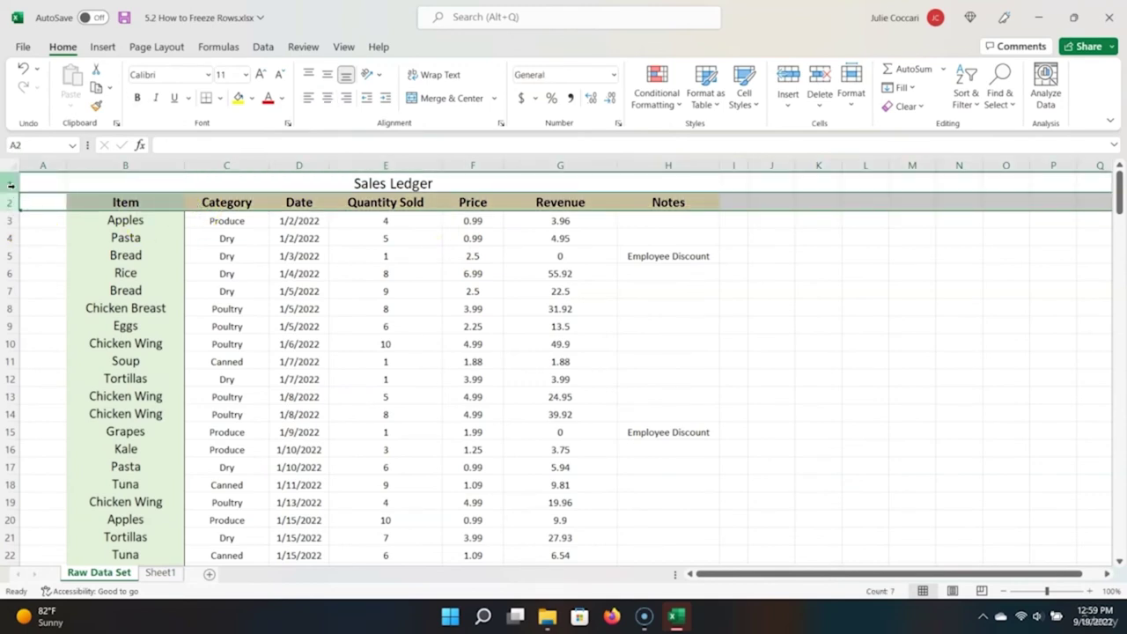
pyautogui.click(9, 184)
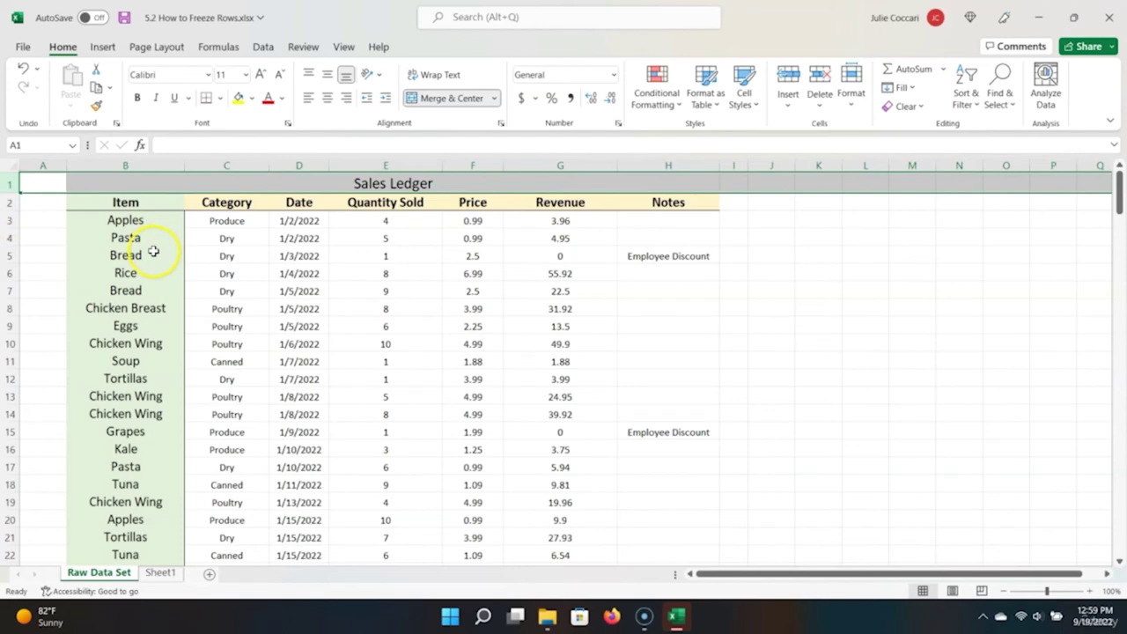
pyautogui.click(126, 220)
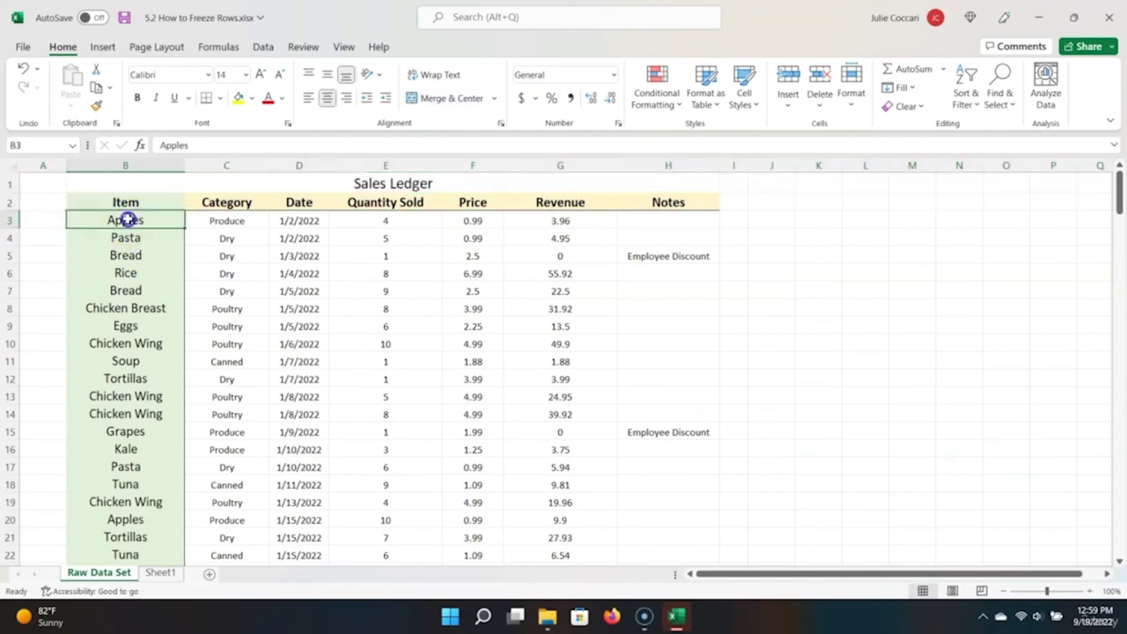
pyautogui.click(10, 220)
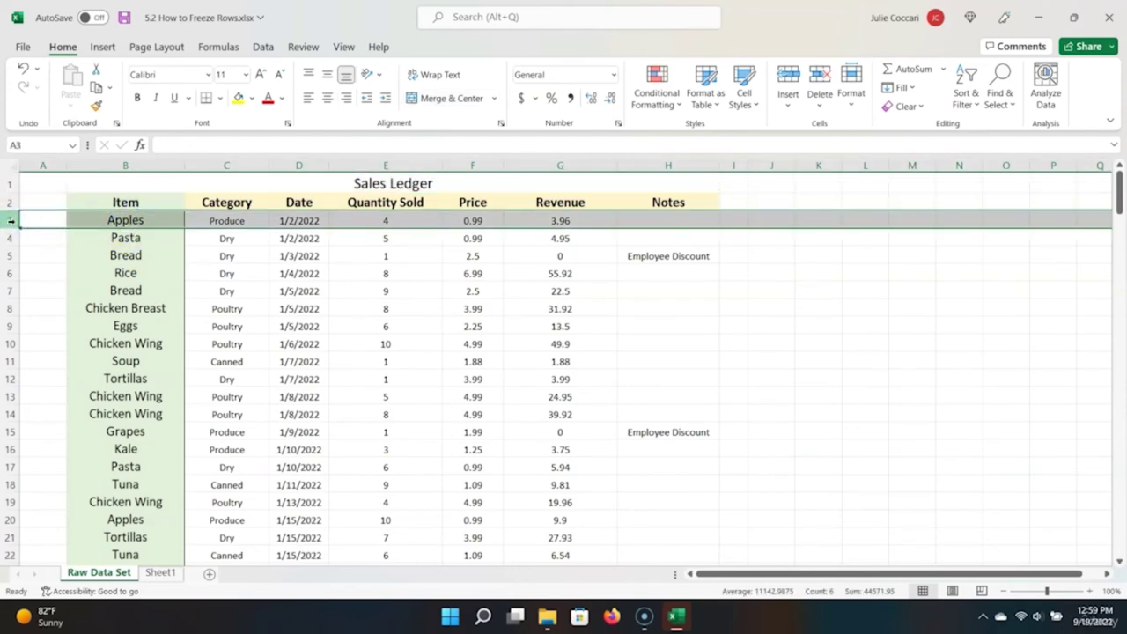
pyautogui.click(13, 211)
pyautogui.click(344, 51)
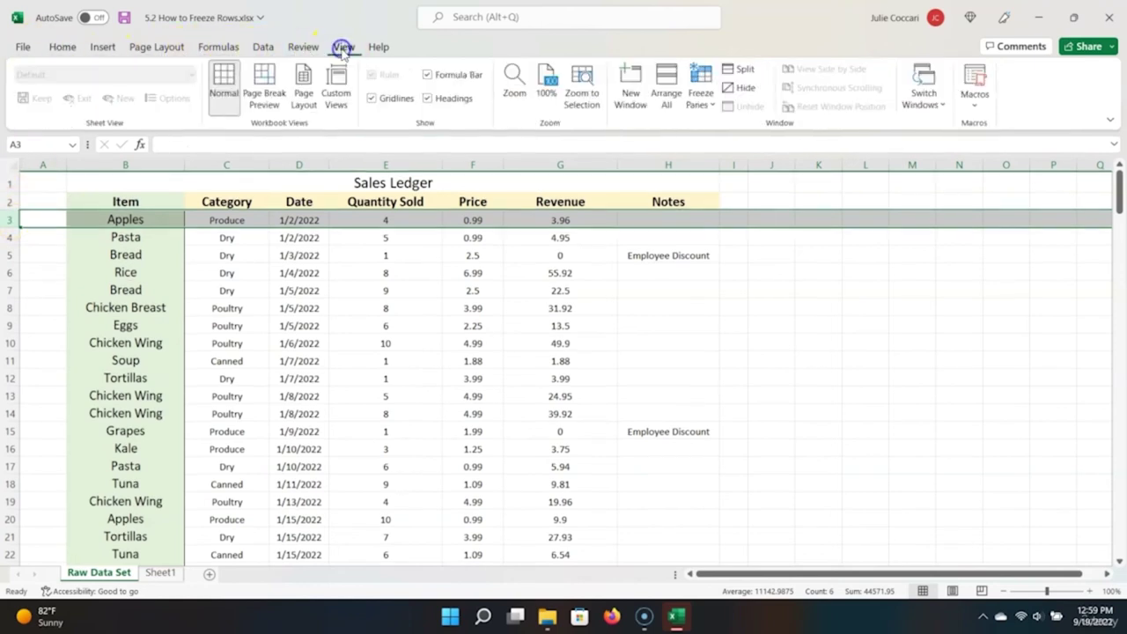
pyautogui.click(701, 95)
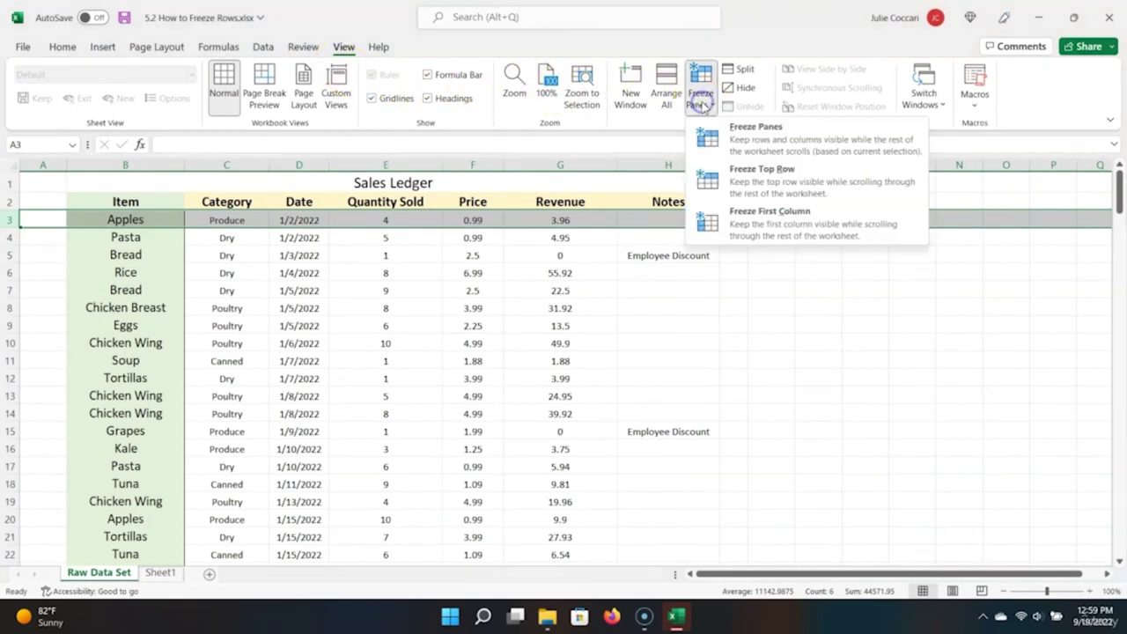
pyautogui.click(736, 139)
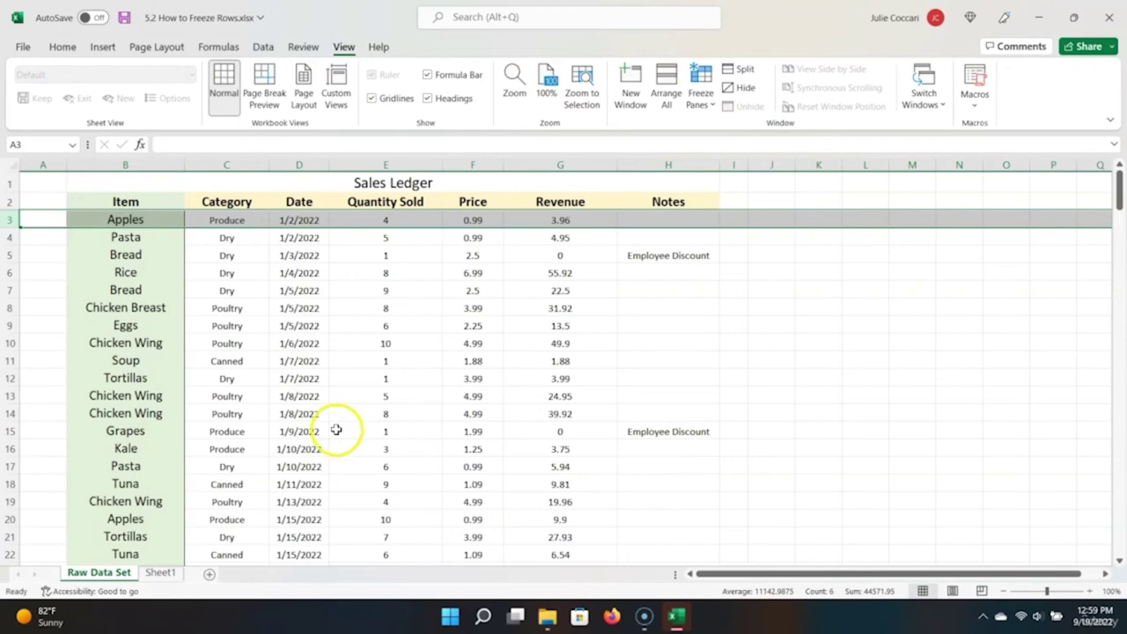
# Step: Examine the ledger's entries further down the sheet beneath the frozen title and header rows
pyautogui.scroll(-3, 427, 392)
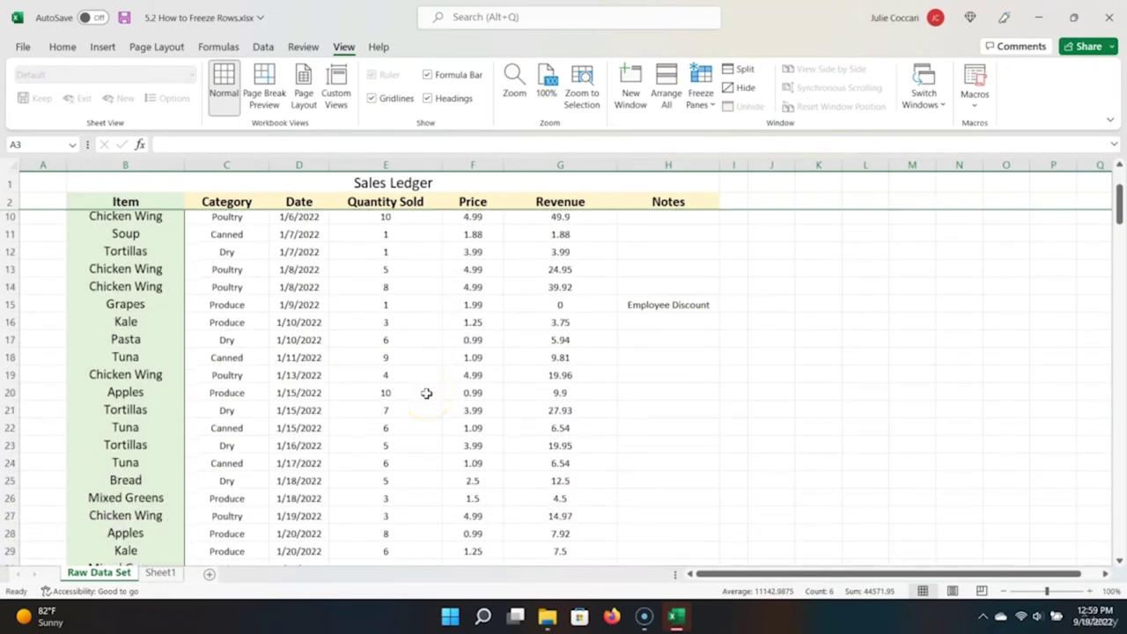
pyautogui.scroll(-2, 426, 393)
pyautogui.scroll(3, 427, 392)
pyautogui.scroll(-3, 426, 392)
pyautogui.scroll(-8, 427, 393)
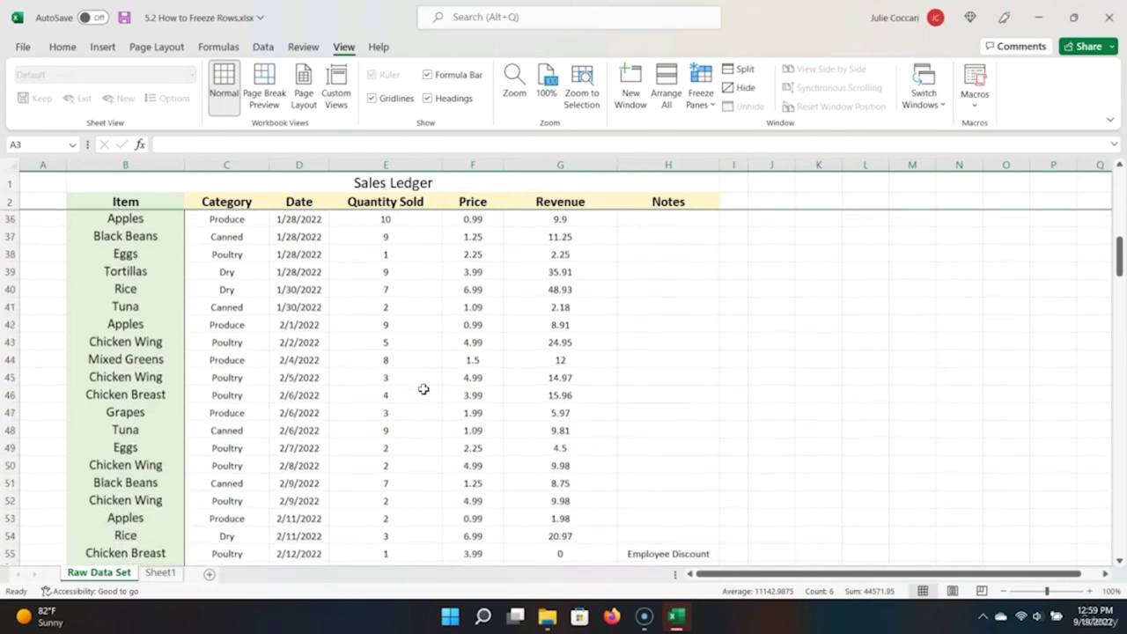
pyautogui.scroll(-5, 422, 388)
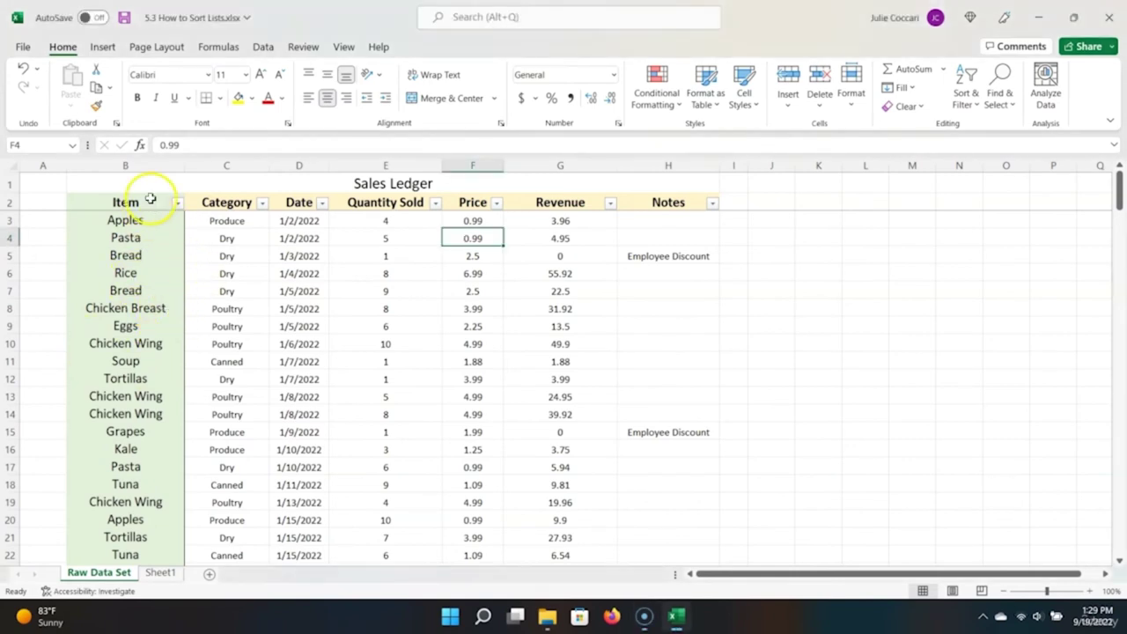
# Step: Remove the filter from the Sales Ledger's header row, Item through Notes
pyautogui.click(152, 203)
pyautogui.hotkey('ctrl', 'shift', 'Right')
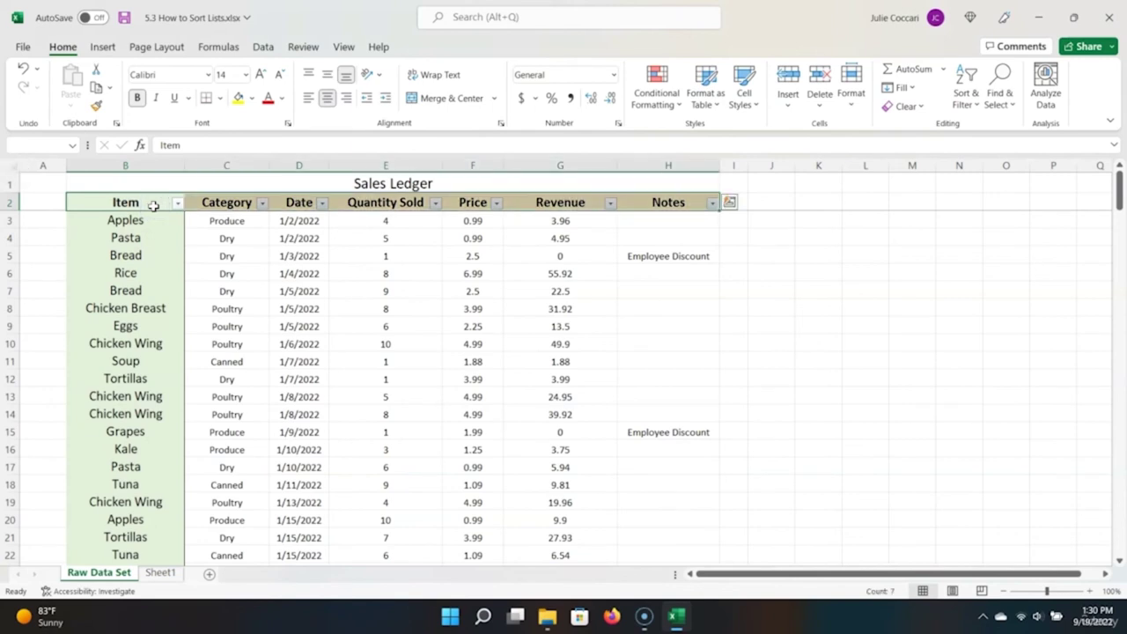
pyautogui.hotkey('ctrl', 'shift', 'l')
pyautogui.click(153, 205)
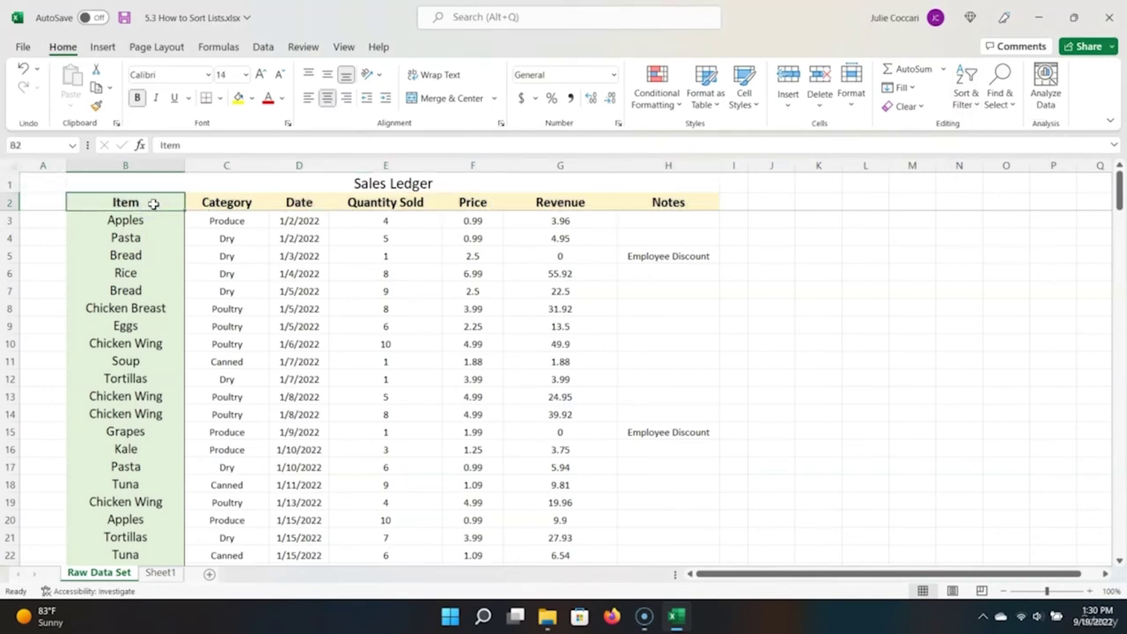
pyautogui.press('super')
pyautogui.press('super')
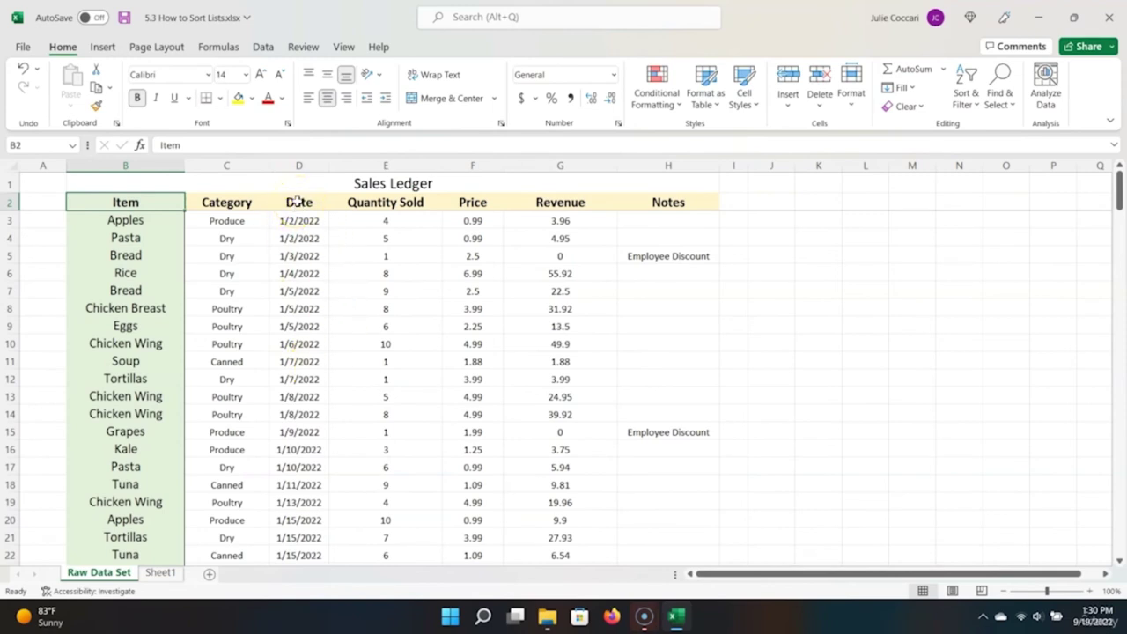
# Step: Sort the Sales Ledger by the Item column from A to Z
pyautogui.rightClick(143, 221)
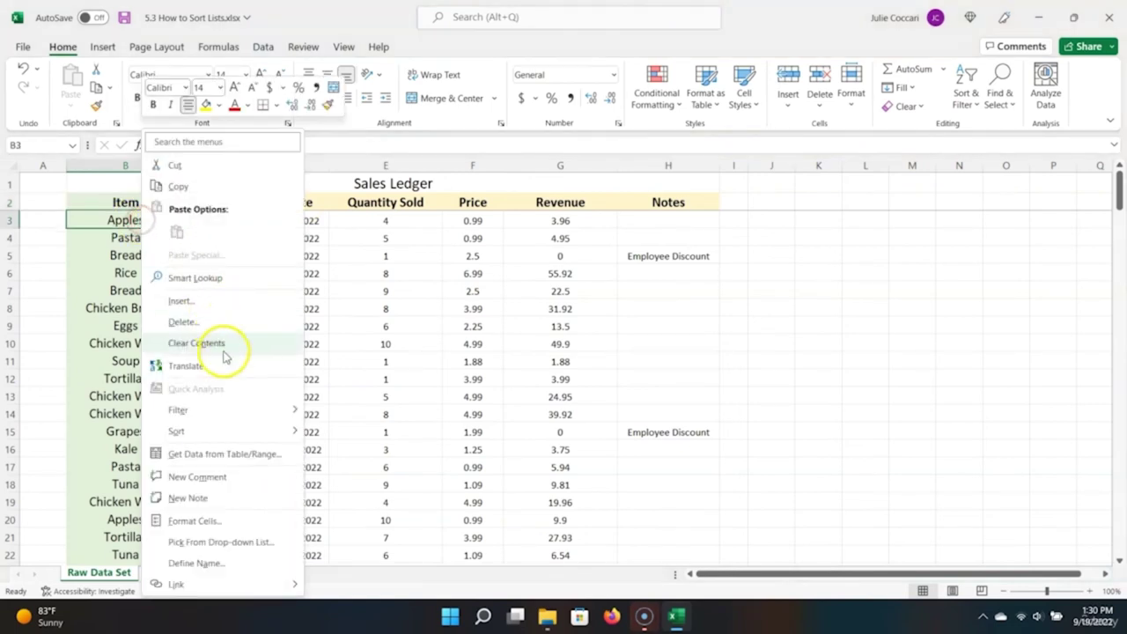
pyautogui.moveTo(221, 432)
pyautogui.click(353, 431)
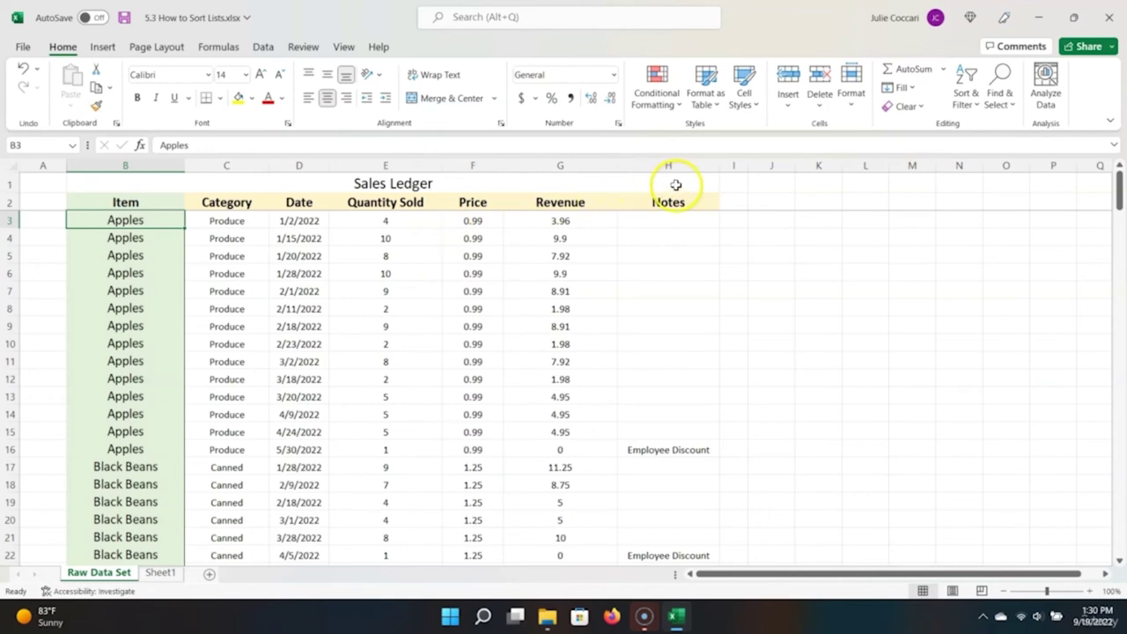
# Step: Enter "Random" in cell I4 directly beside the ledger and try to sort the table by Date from oldest to newest
pyautogui.click(734, 238)
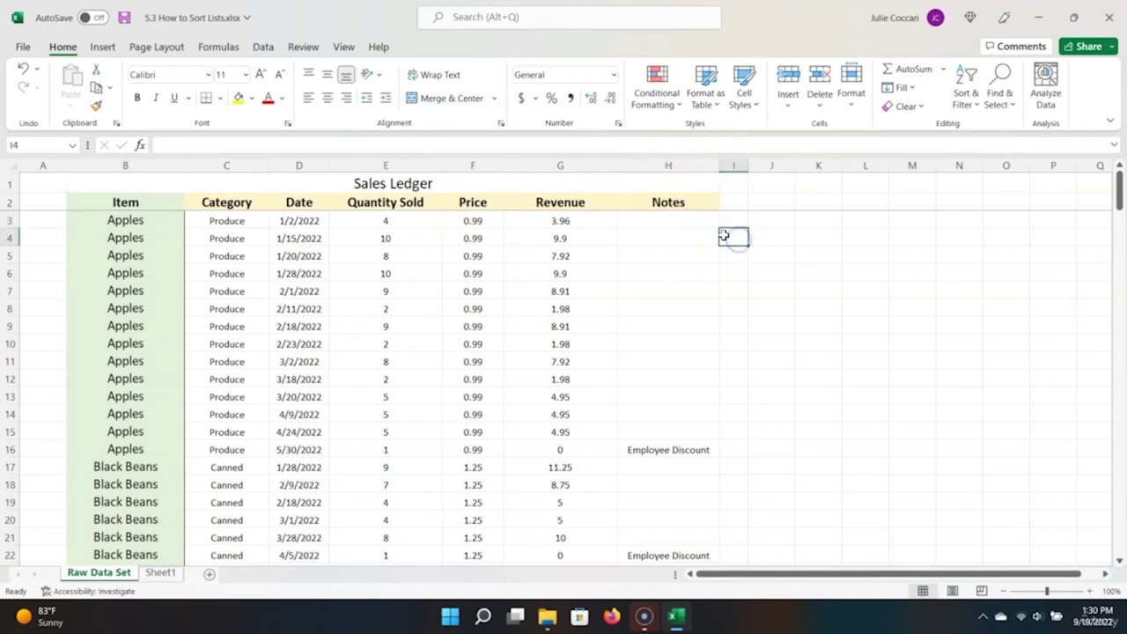
pyautogui.write('Random')
pyautogui.press('Return')
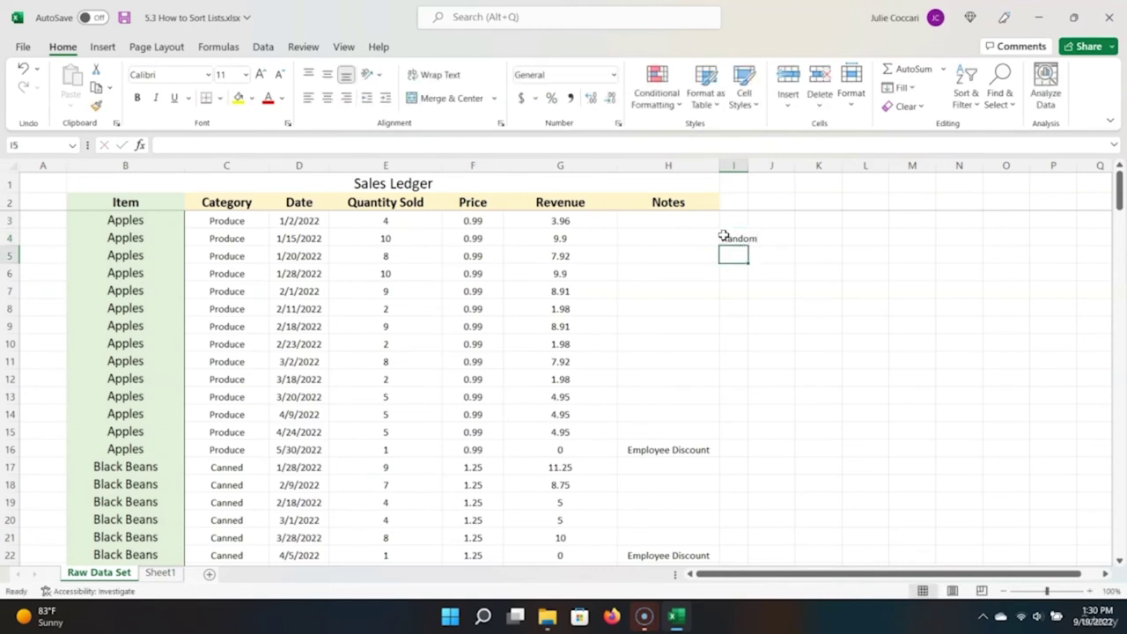
pyautogui.rightClick(319, 216)
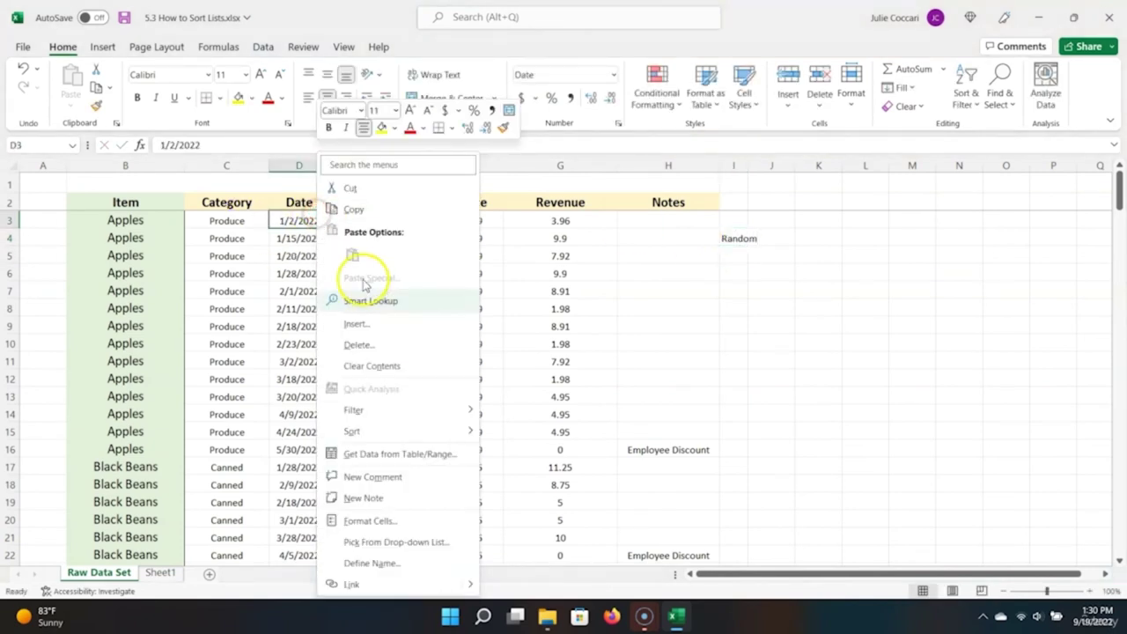
pyautogui.moveTo(428, 432)
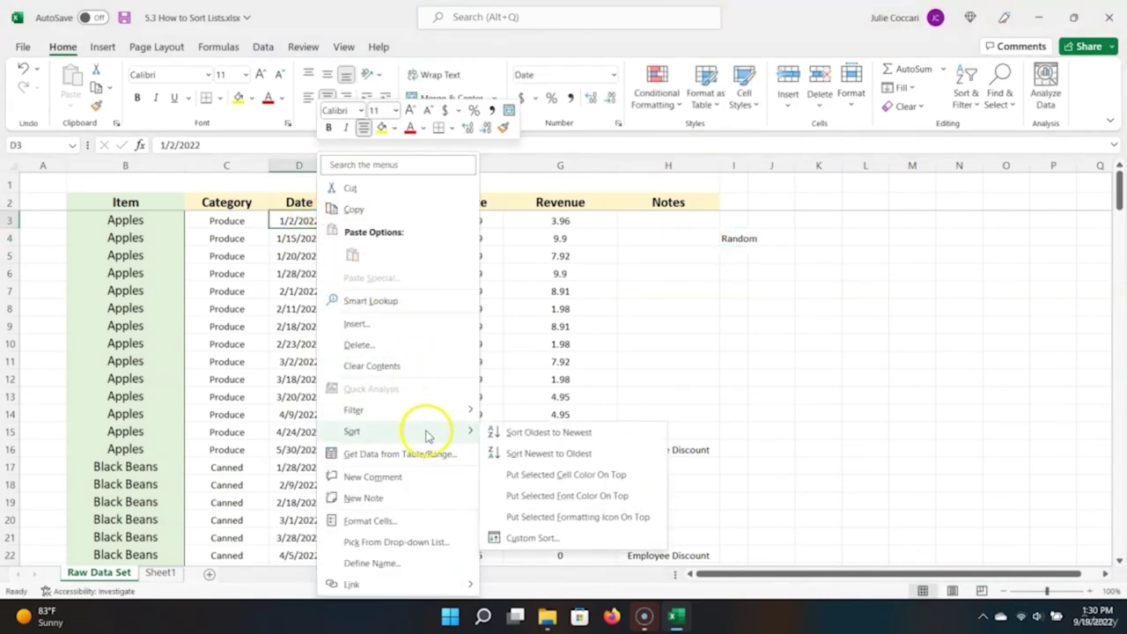
pyautogui.click(546, 433)
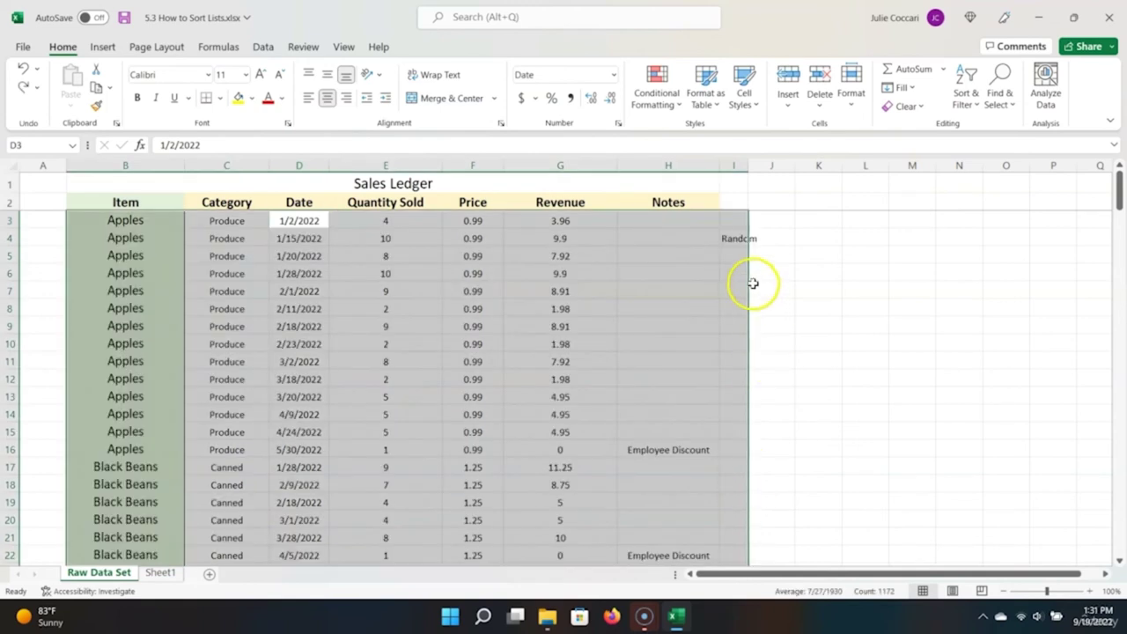
# Step: Copy the word Random from I4 and paste it into J4, leaving column I blank beside the ledger
pyautogui.click(731, 237)
pyautogui.hotkey('ctrl', 'c')
pyautogui.click(780, 238)
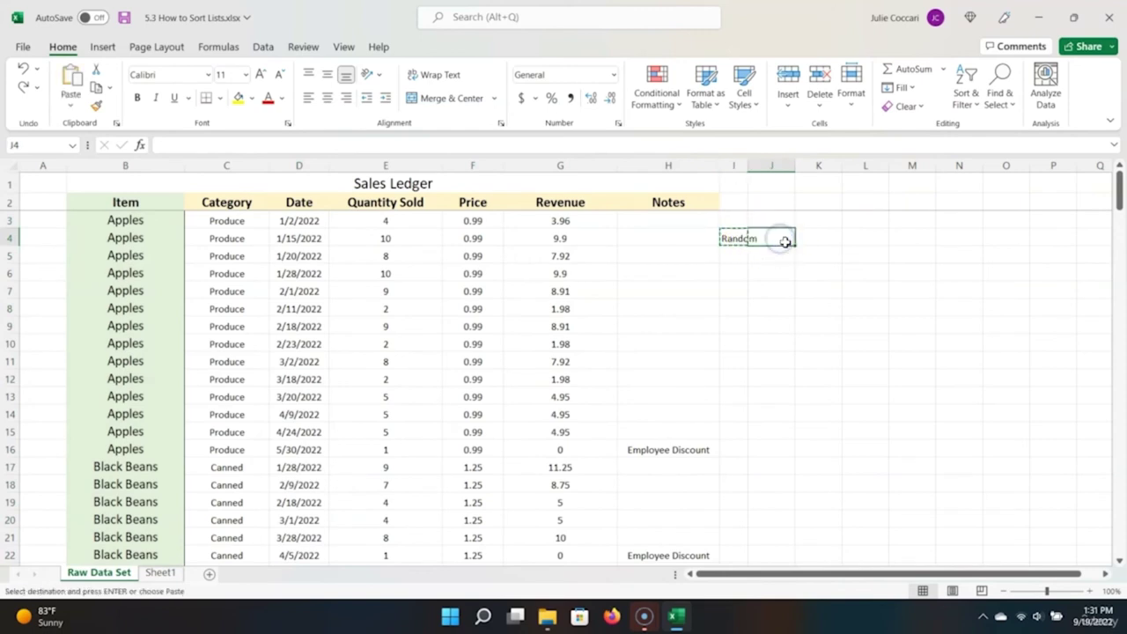
pyautogui.press('Return')
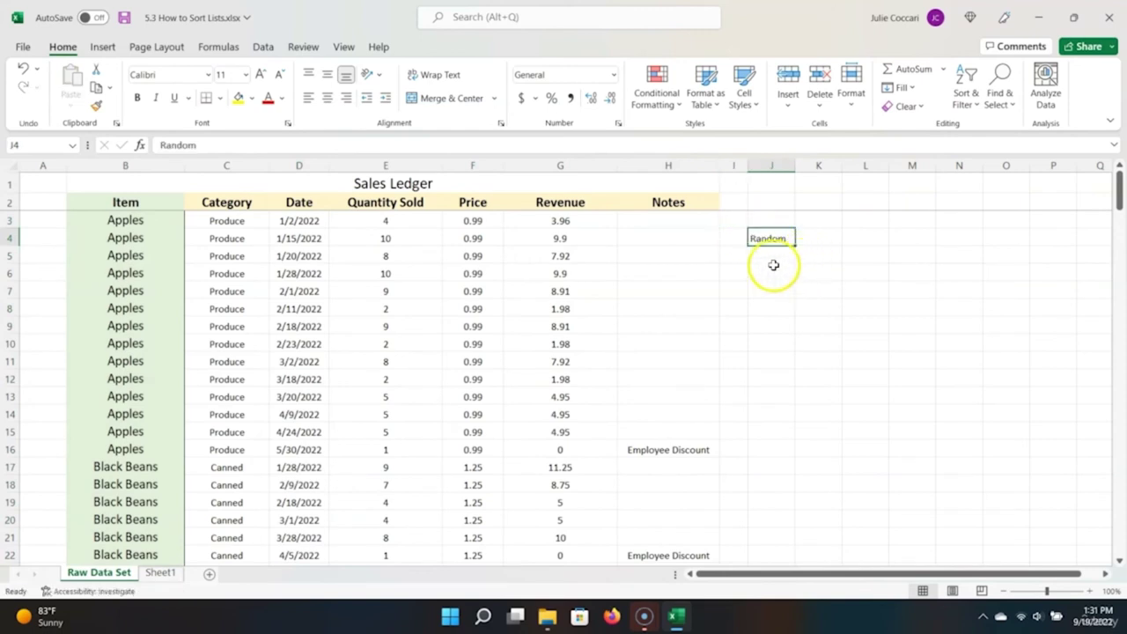
# Step: Sort the Sales Ledger by Date from oldest to newest and clear the word Random from cell J4
pyautogui.rightClick(302, 220)
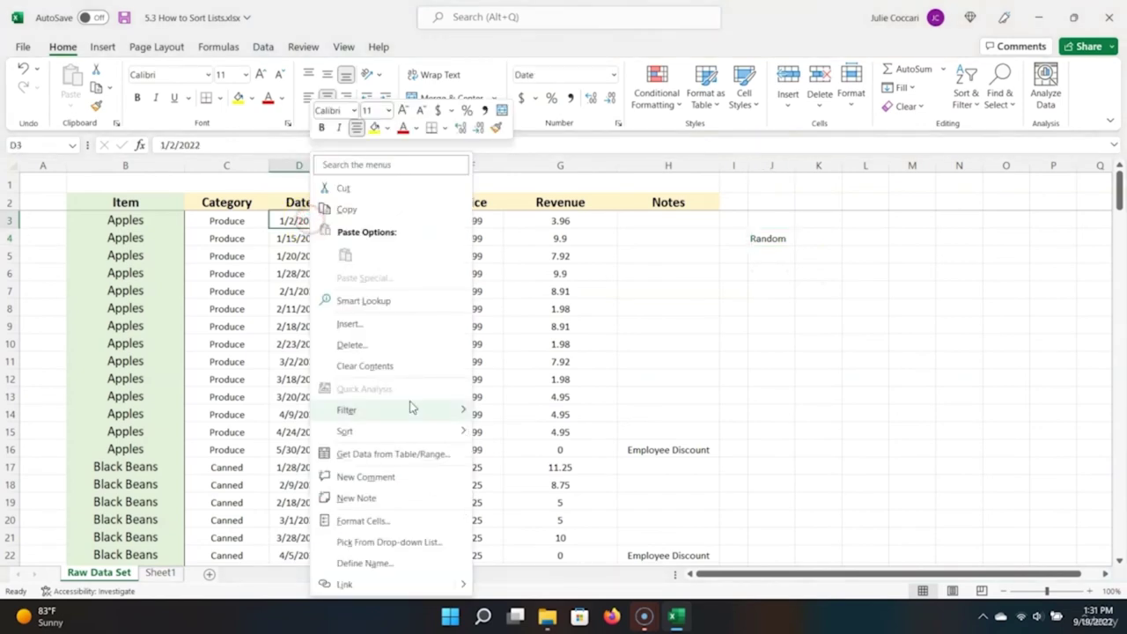
pyautogui.moveTo(431, 432)
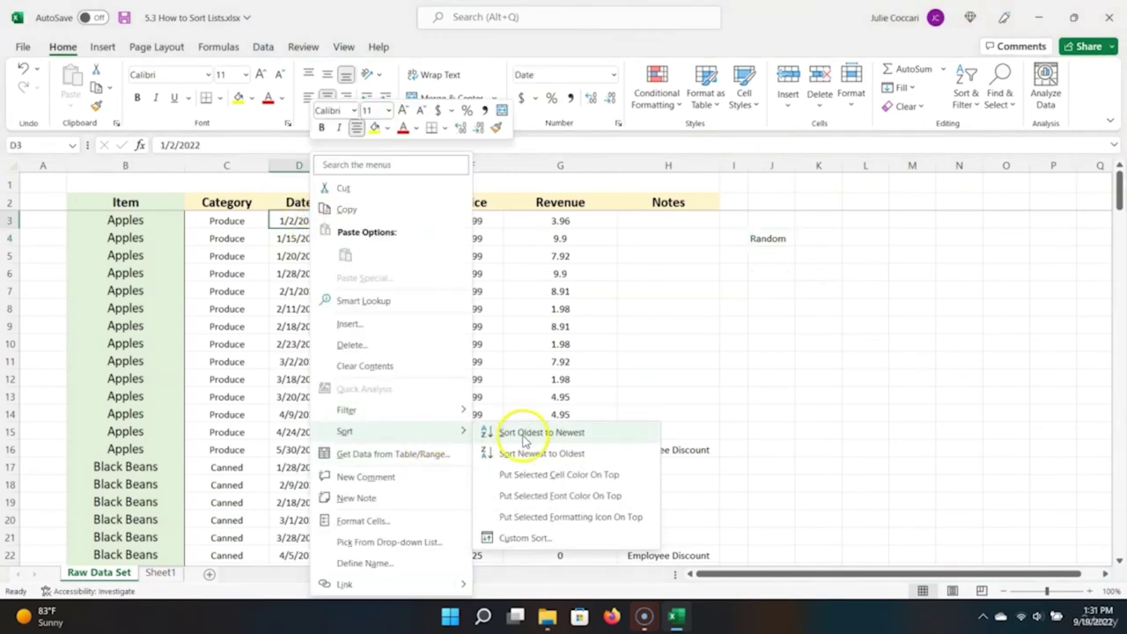
pyautogui.click(525, 435)
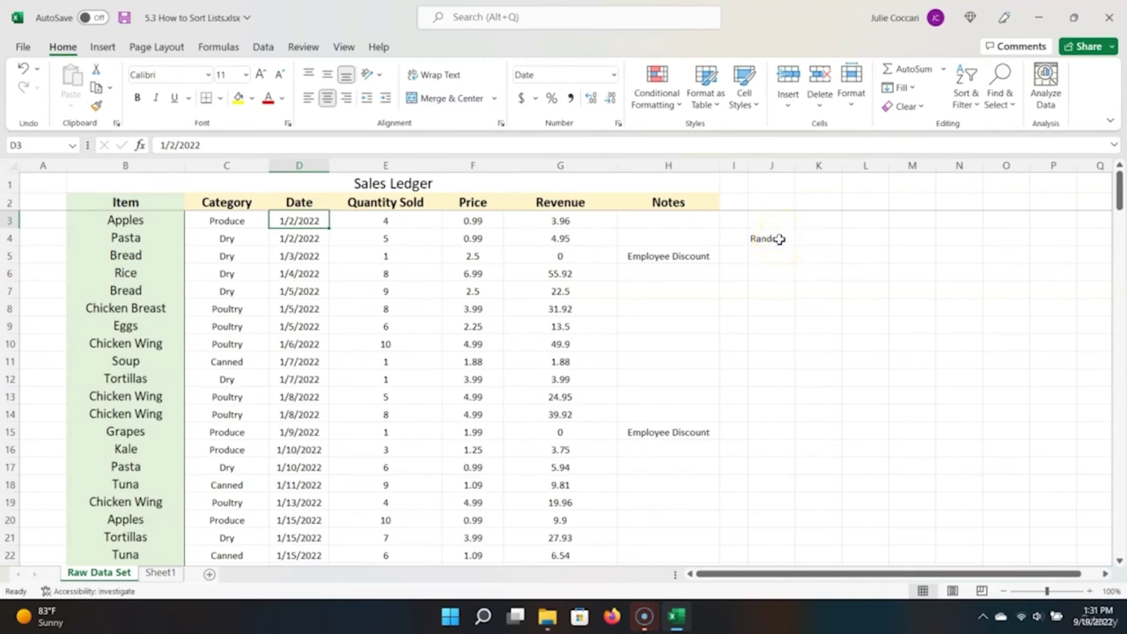
pyautogui.click(779, 239)
pyautogui.press('Delete')
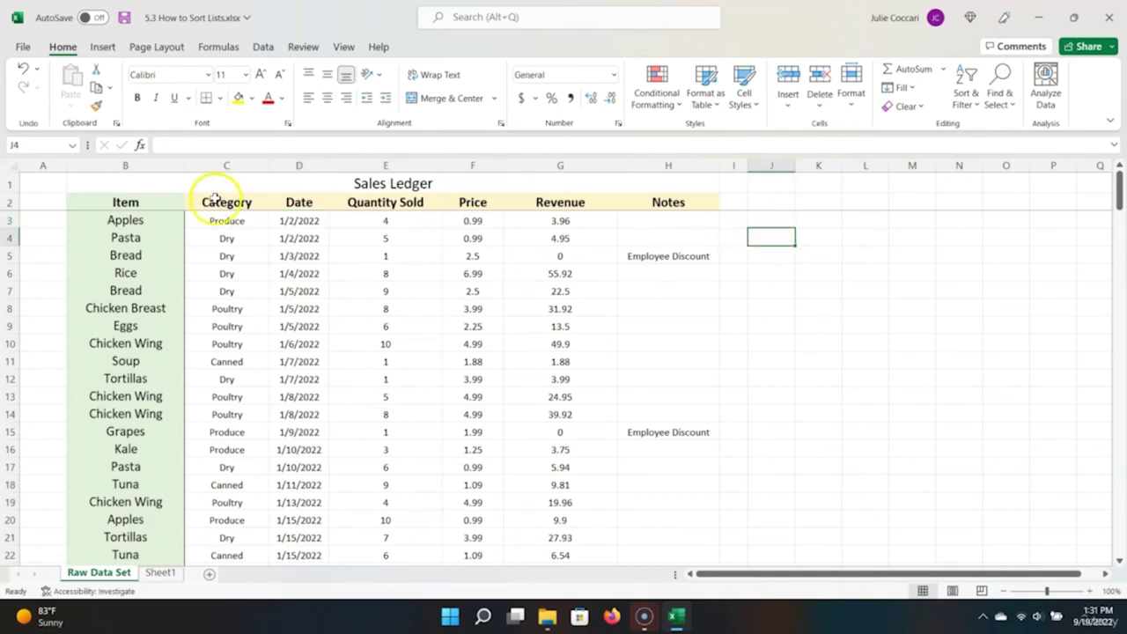
# Step: Add a filter to the ledger's header row, covering the columns from Item through Notes
pyautogui.click(132, 201)
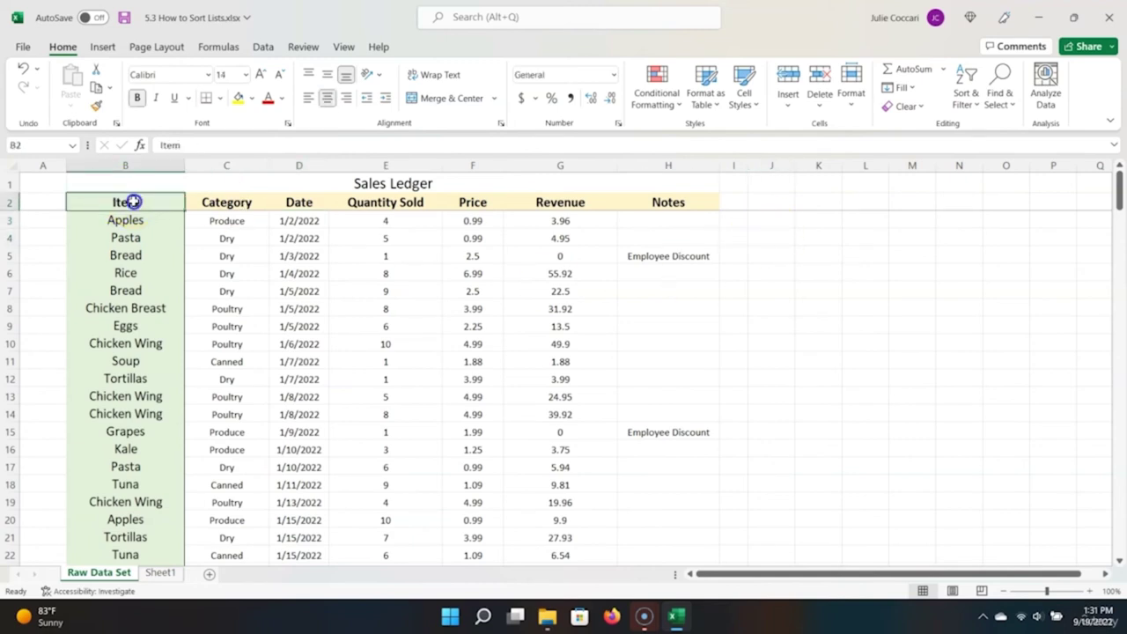
pyautogui.keyDown('shift'); pyautogui.click(659, 202); pyautogui.keyUp('shift')
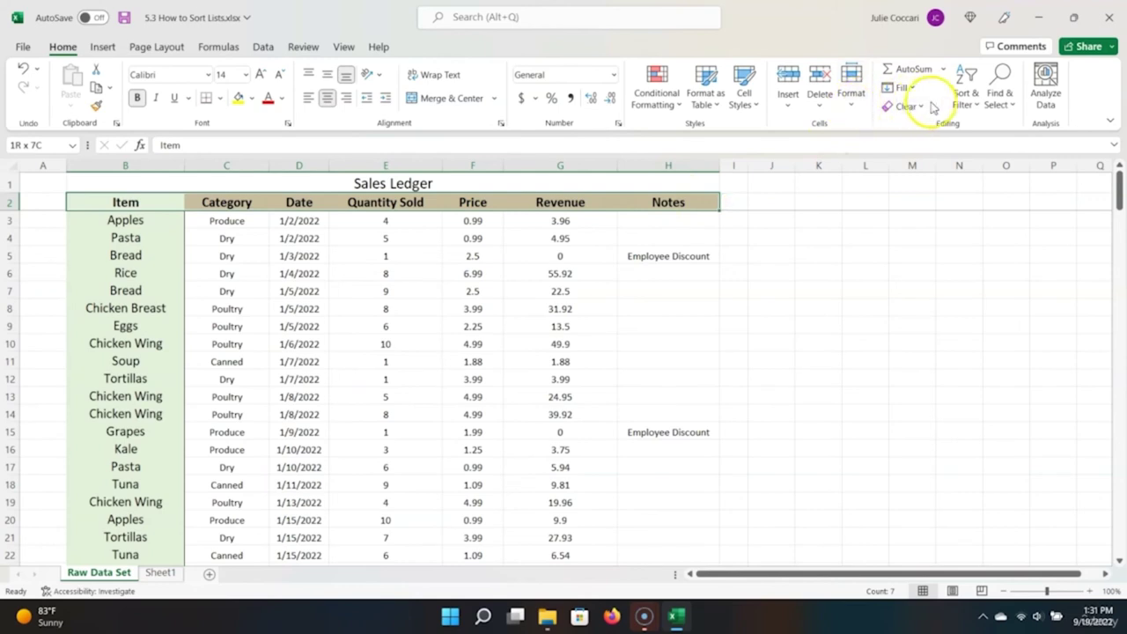
pyautogui.click(964, 99)
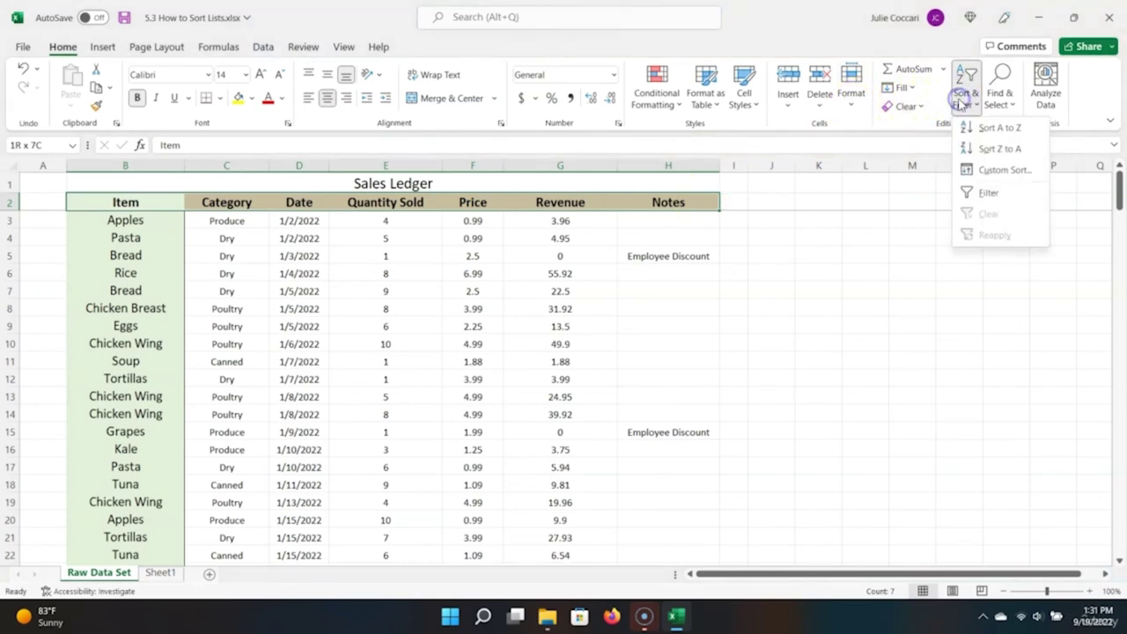
pyautogui.click(989, 194)
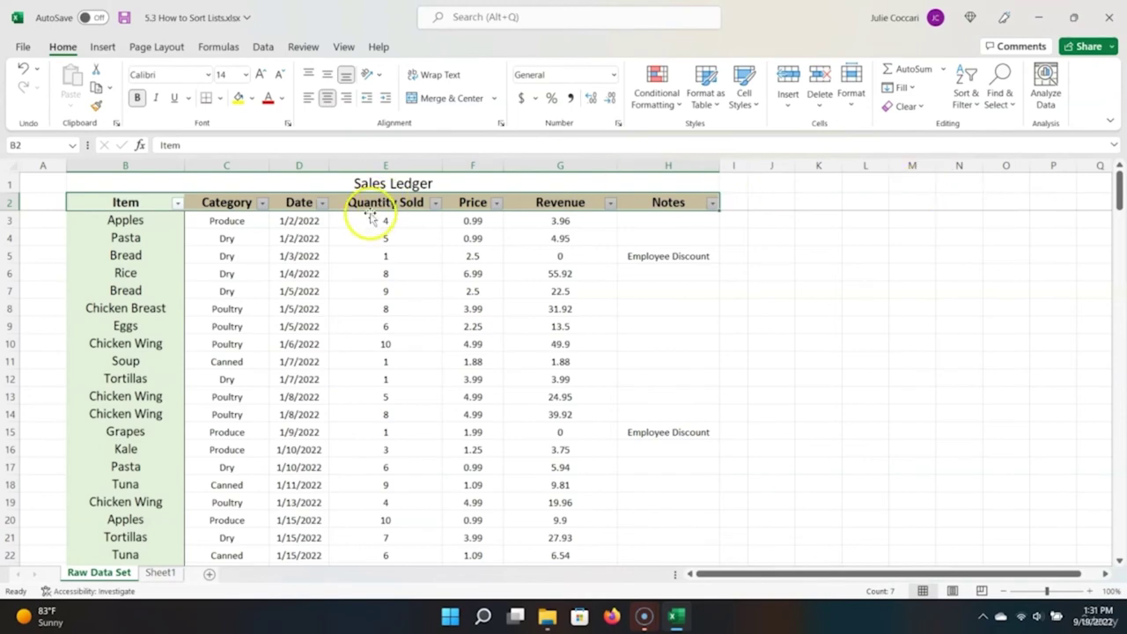
pyautogui.click(472, 255)
pyautogui.click(177, 203)
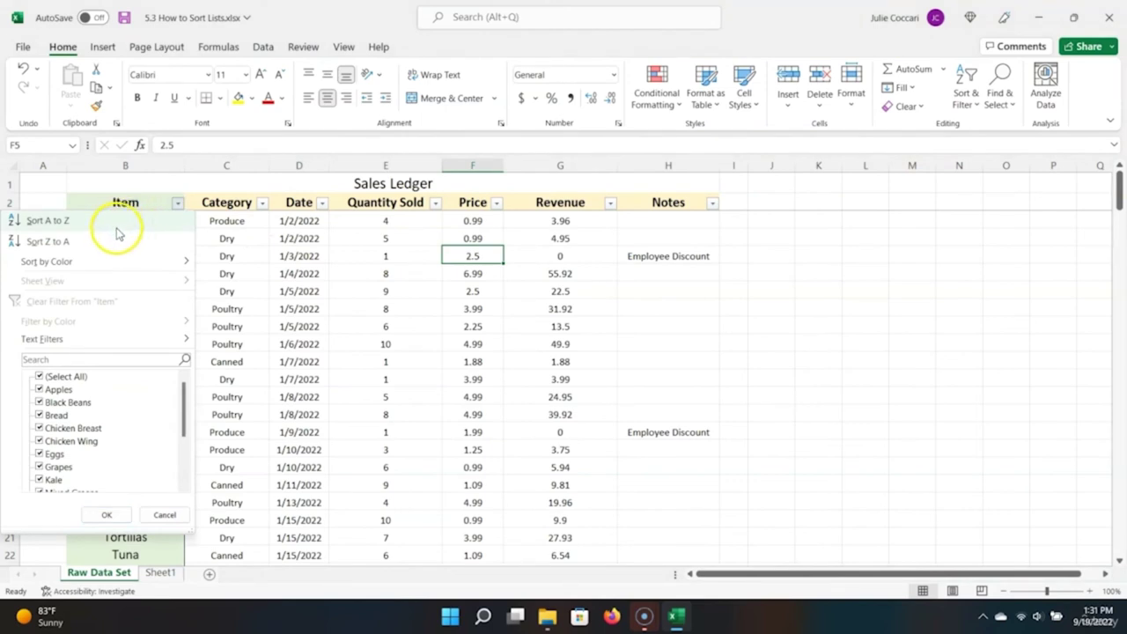
pyautogui.click(269, 209)
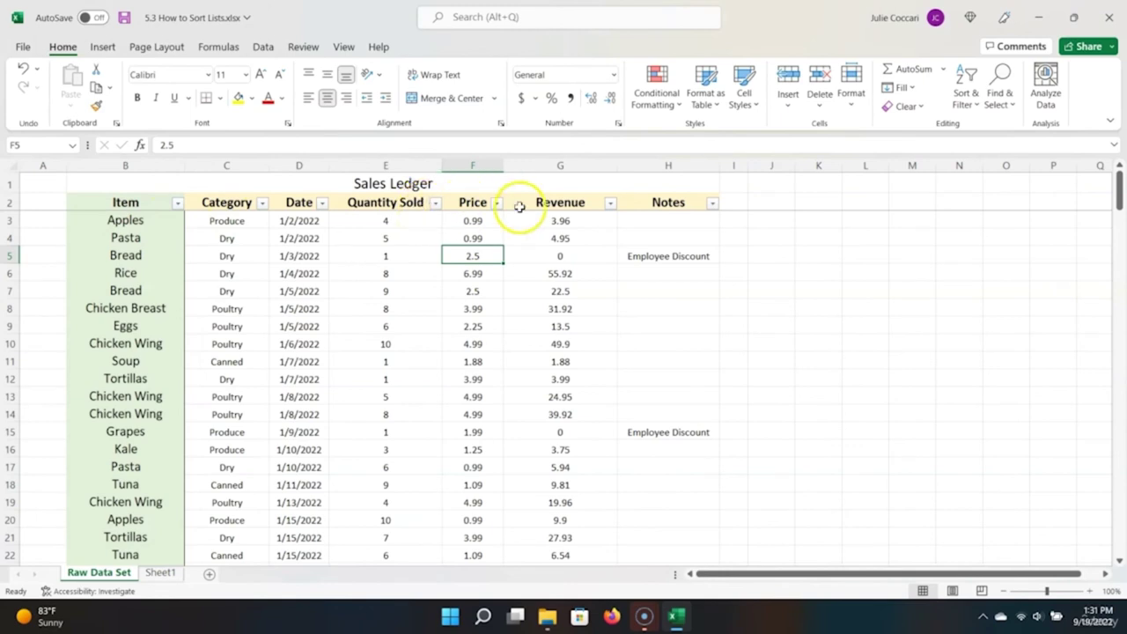
pyautogui.click(143, 210)
# Step: Enter "Random" in cell I4, directly beside the filtered ledger
pyautogui.click(735, 239)
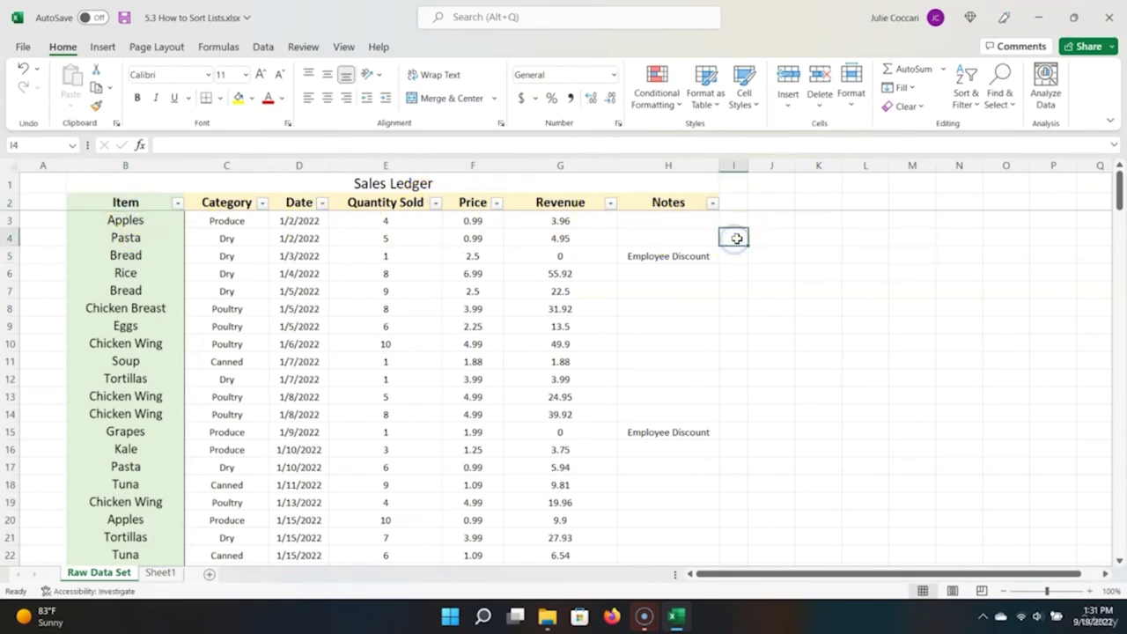
pyautogui.write('Rendom')
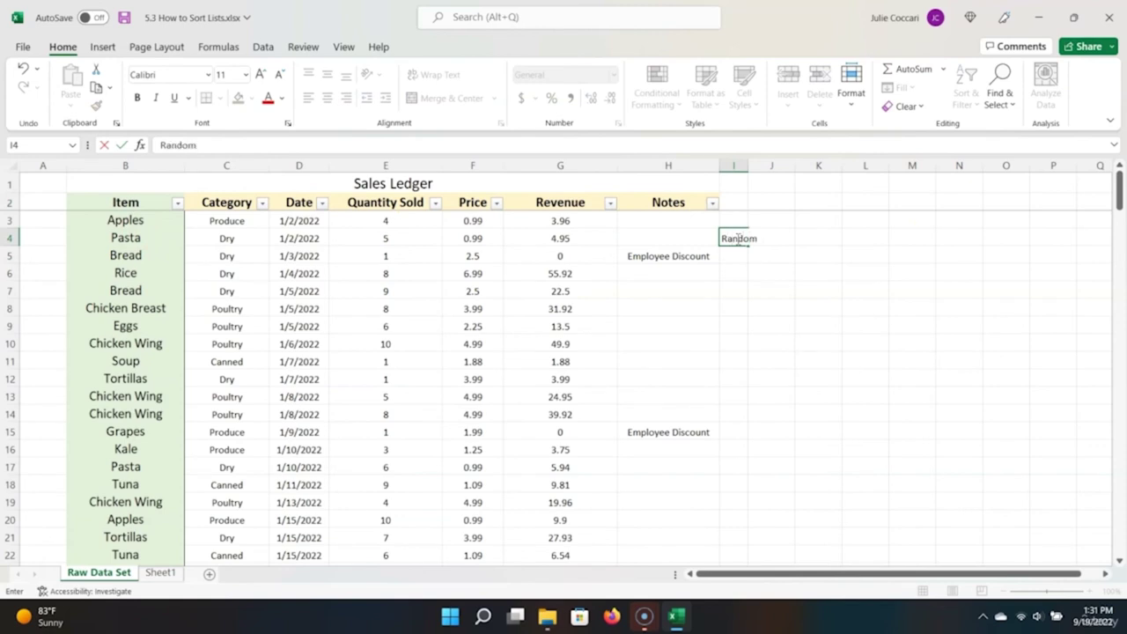
pyautogui.click(674, 239)
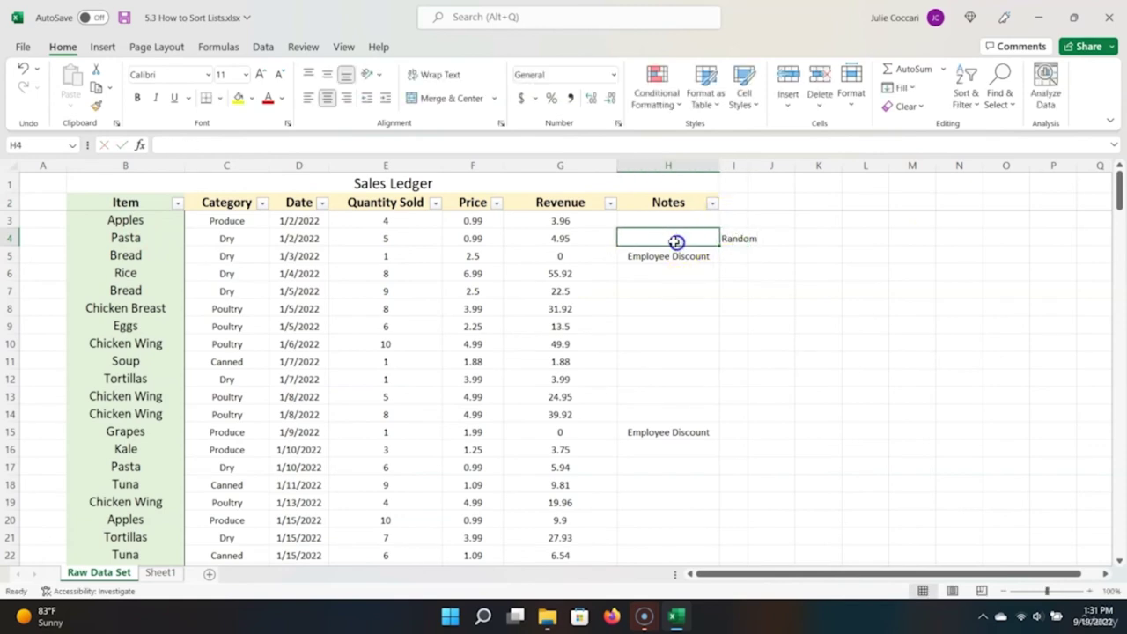
# Step: Sort the ledger by Item from A to Z with the header filter and clear the word Random from I4
pyautogui.click(178, 203)
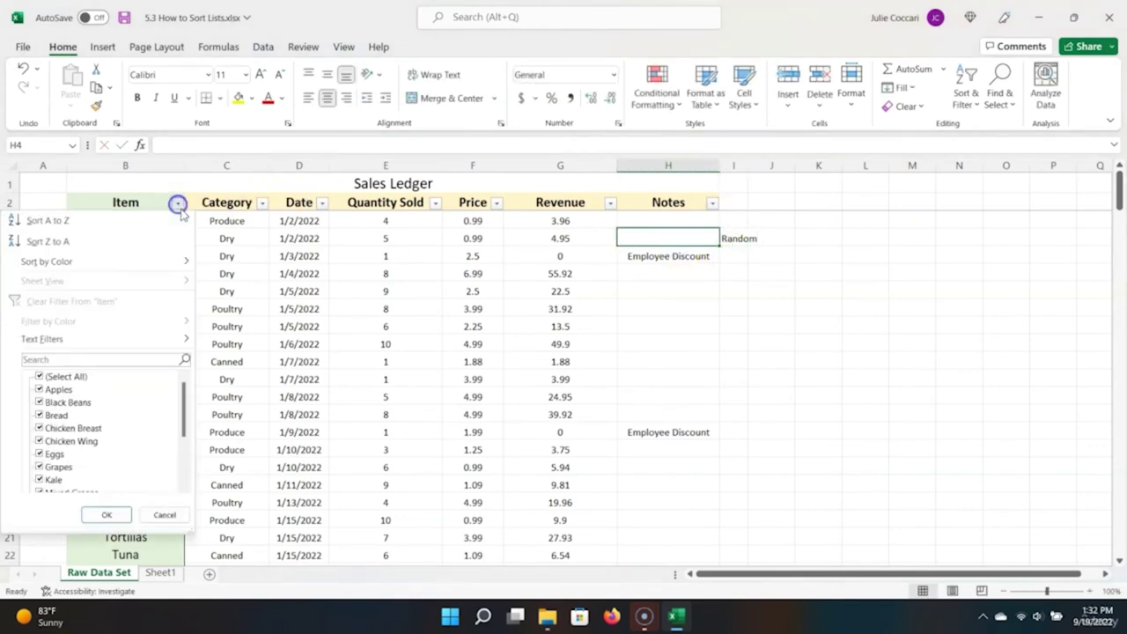
pyautogui.click(104, 222)
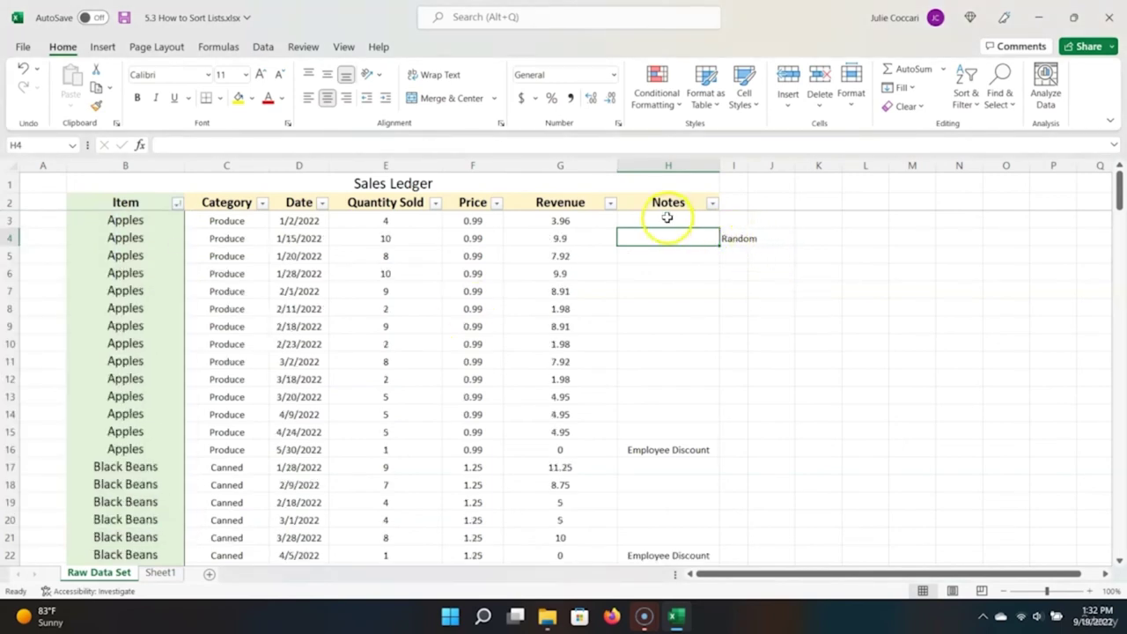
pyautogui.click(735, 239)
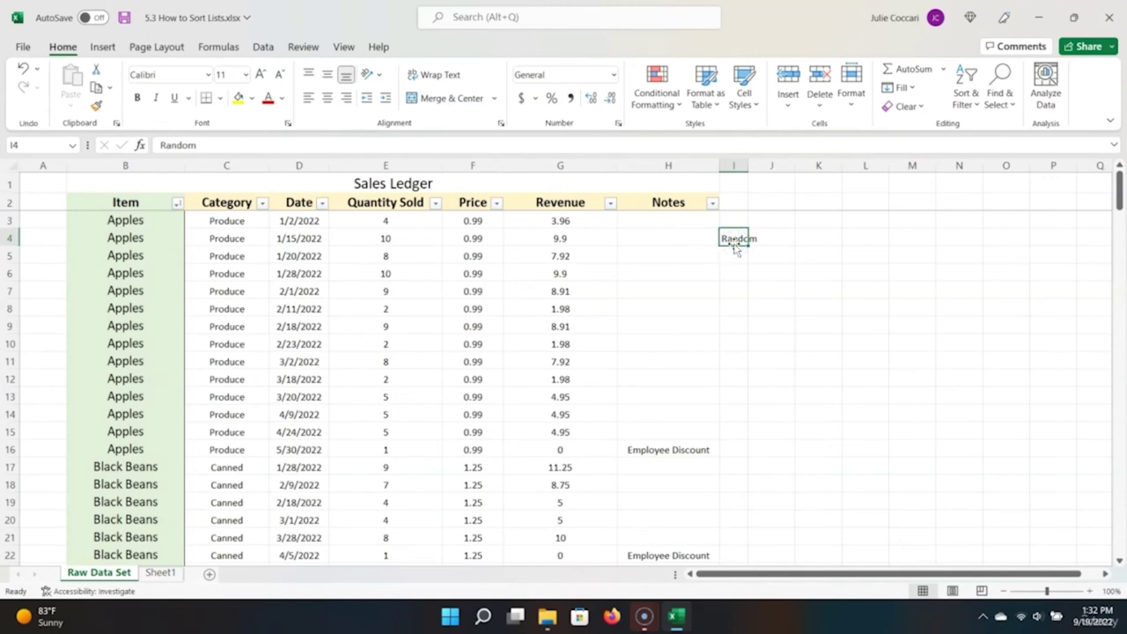
pyautogui.press('Delete')
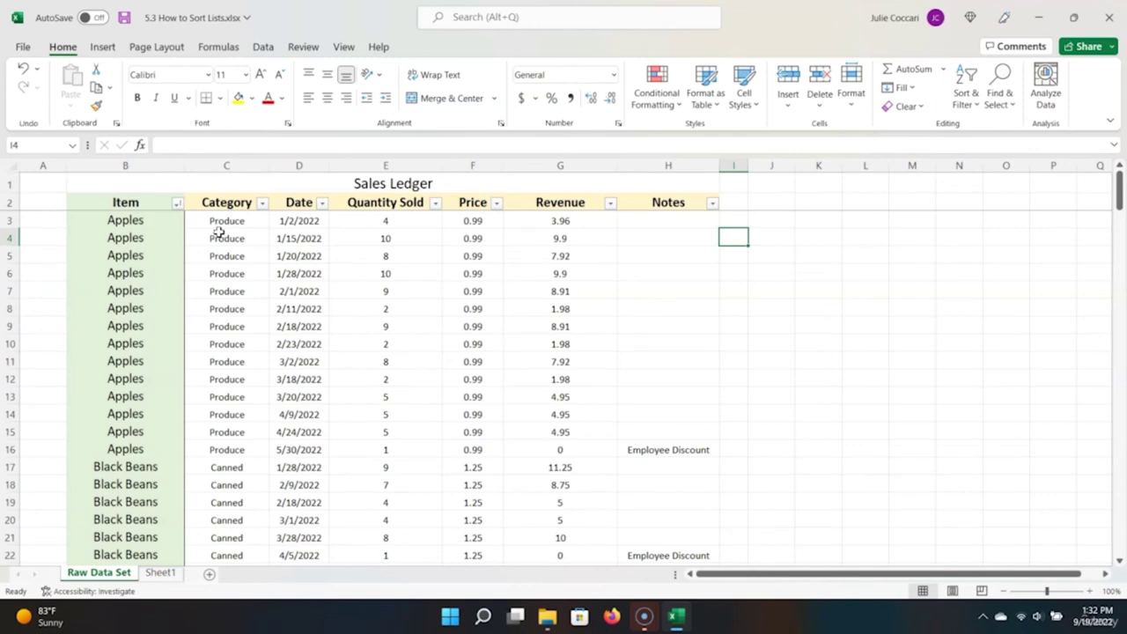
# Step: Sort the ledger by Category from A to Z with the header filter and look over the sorted rows
pyautogui.click(219, 204)
pyautogui.click(262, 203)
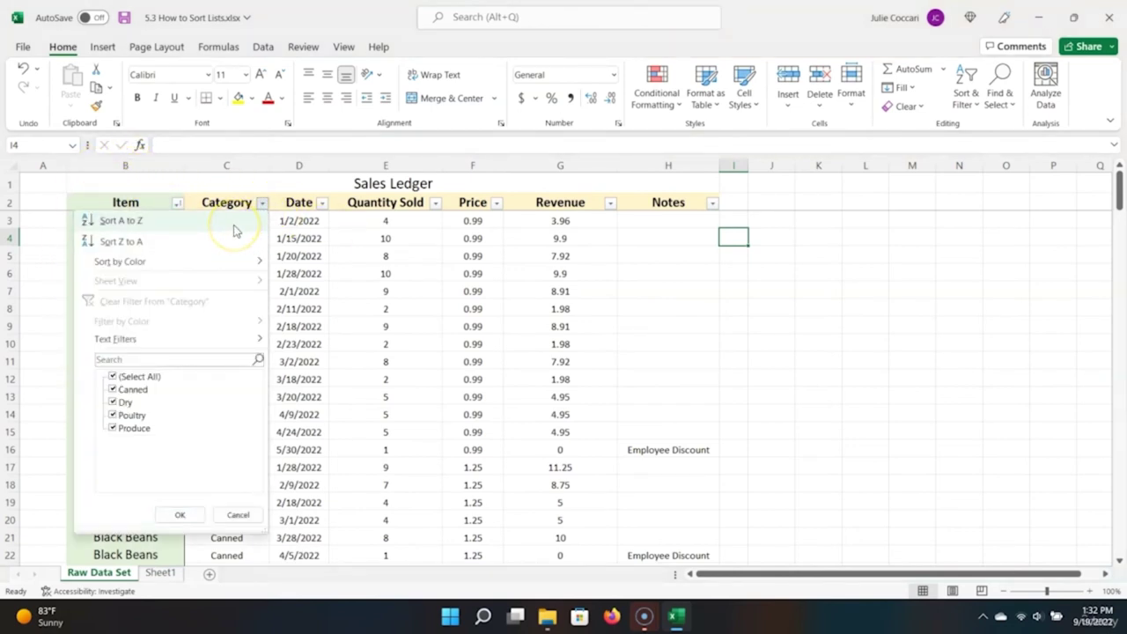
pyautogui.click(234, 230)
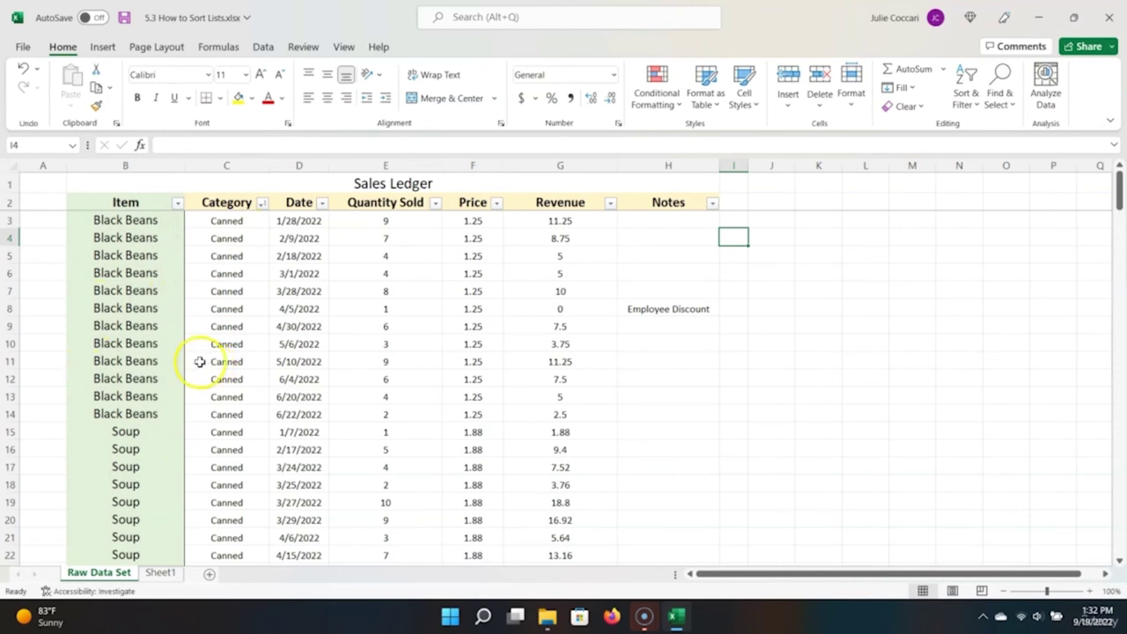
pyautogui.scroll(-5, 212, 357)
pyautogui.scroll(5, 218, 352)
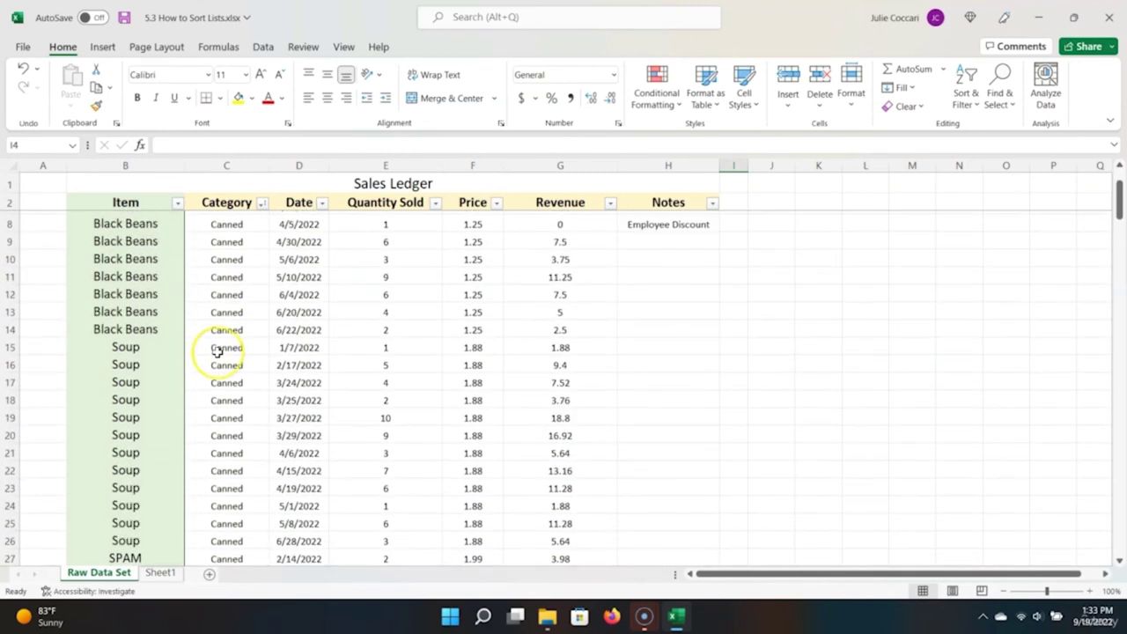
pyautogui.click(245, 345)
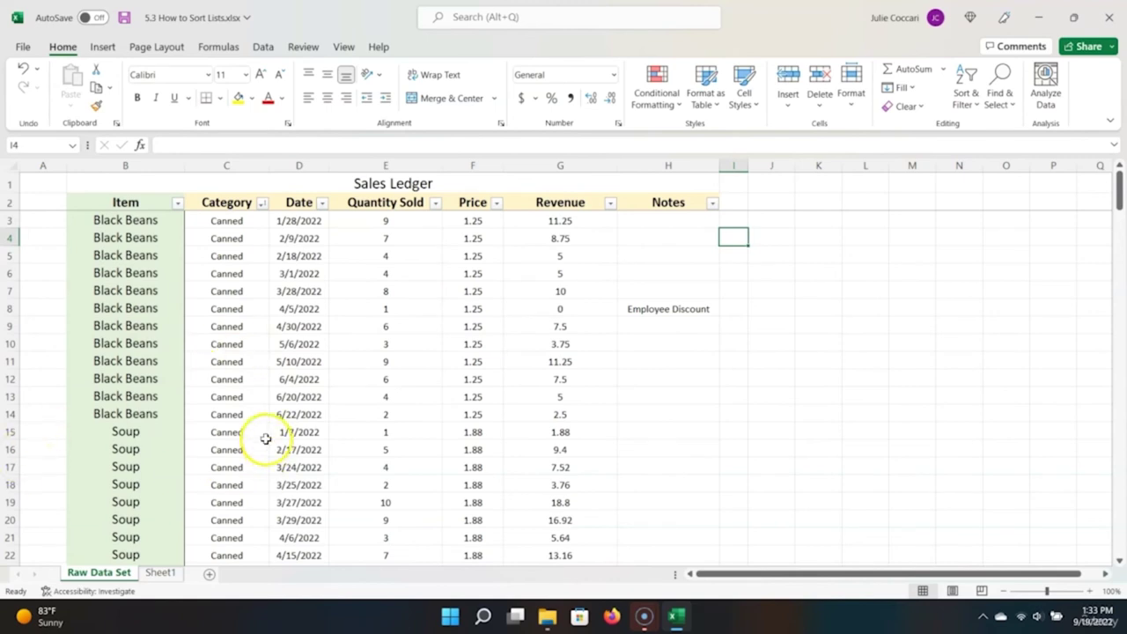
# Step: Fill the date cells D4, D12 and D21 with yellow
pyautogui.click(312, 239)
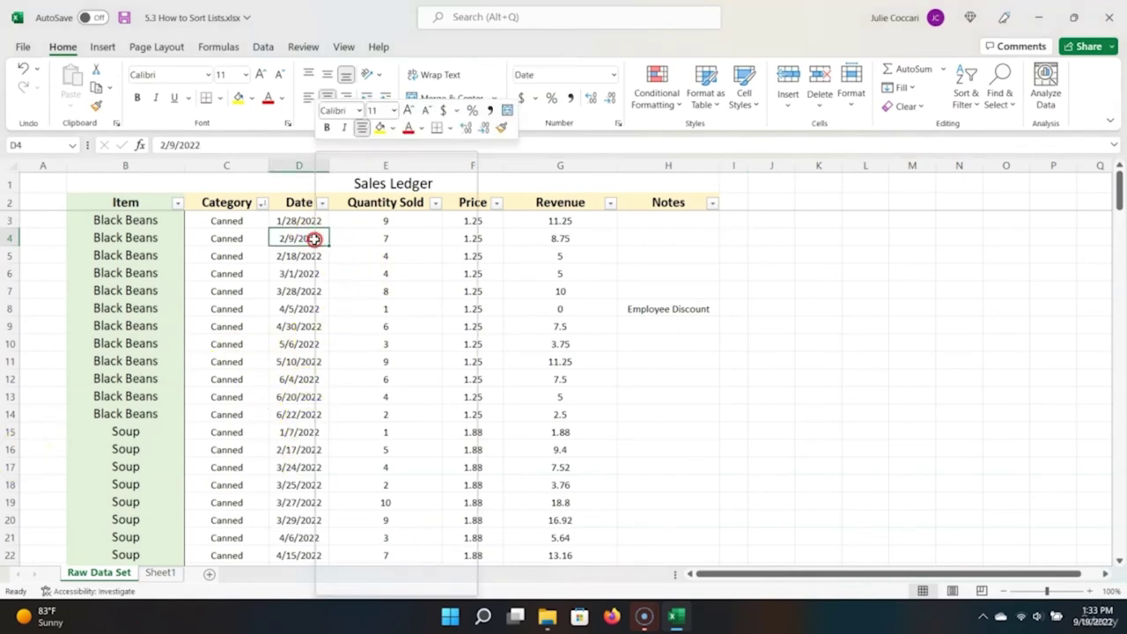
pyautogui.rightClick(311, 239)
pyautogui.click(241, 99)
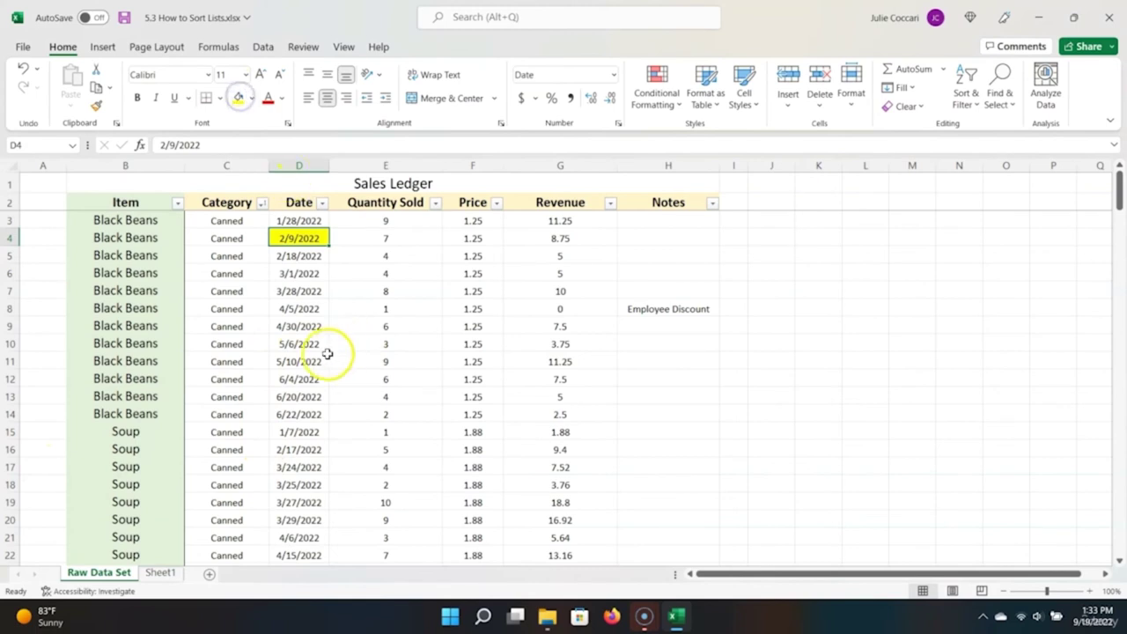
pyautogui.click(303, 375)
pyautogui.click(238, 99)
pyautogui.click(304, 538)
pyautogui.click(238, 98)
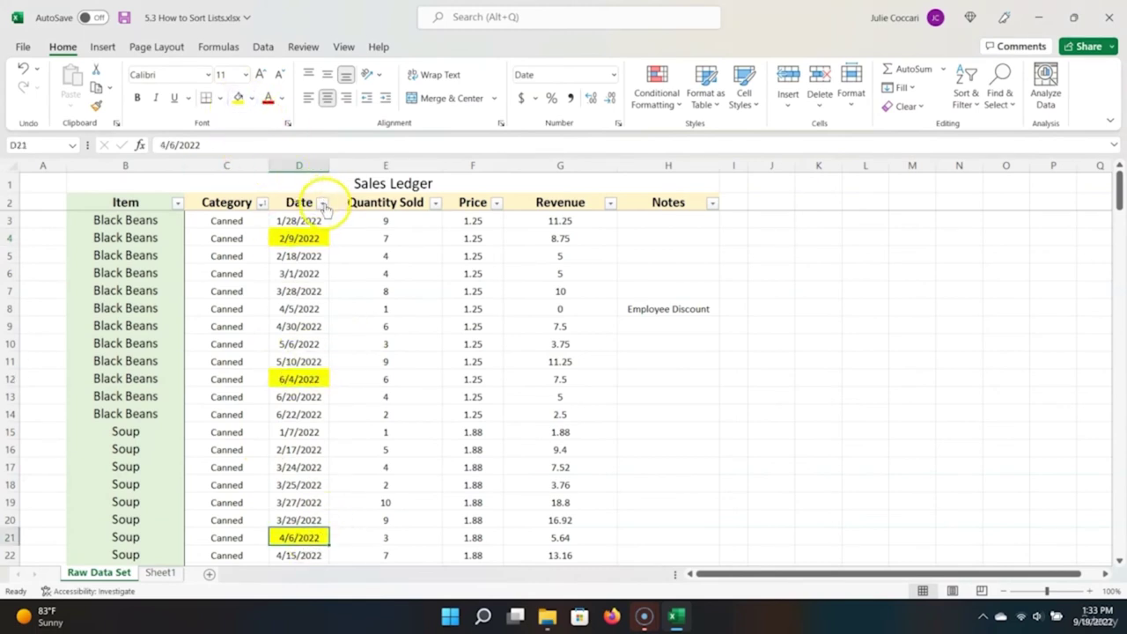
# Step: Sort the Date column by cell color with the yellow cells first
pyautogui.click(322, 203)
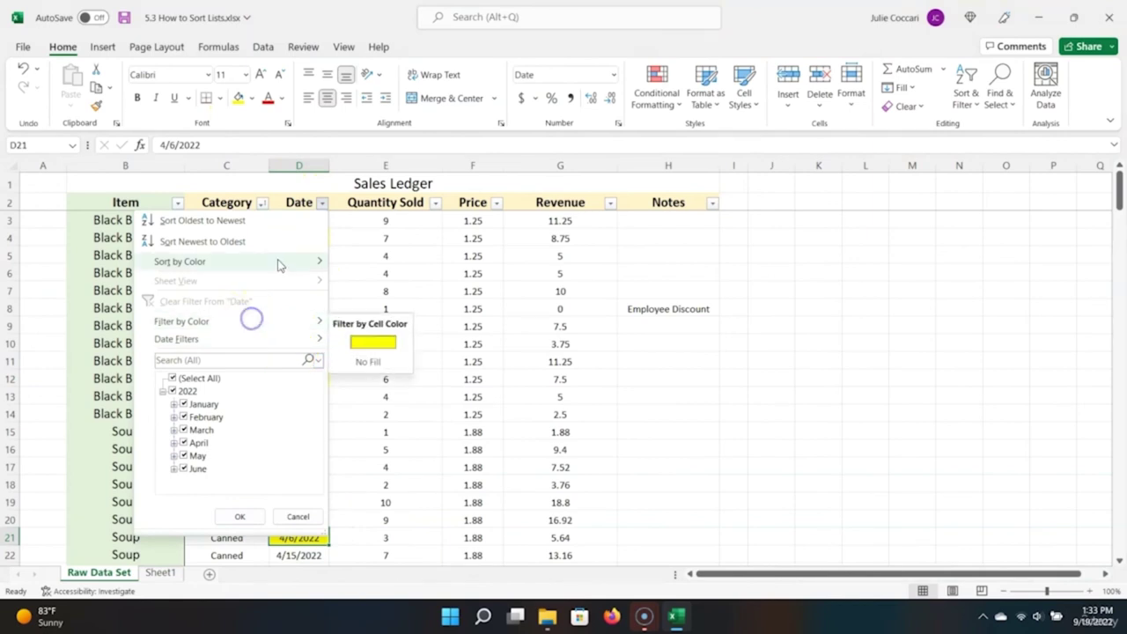
pyautogui.moveTo(277, 264)
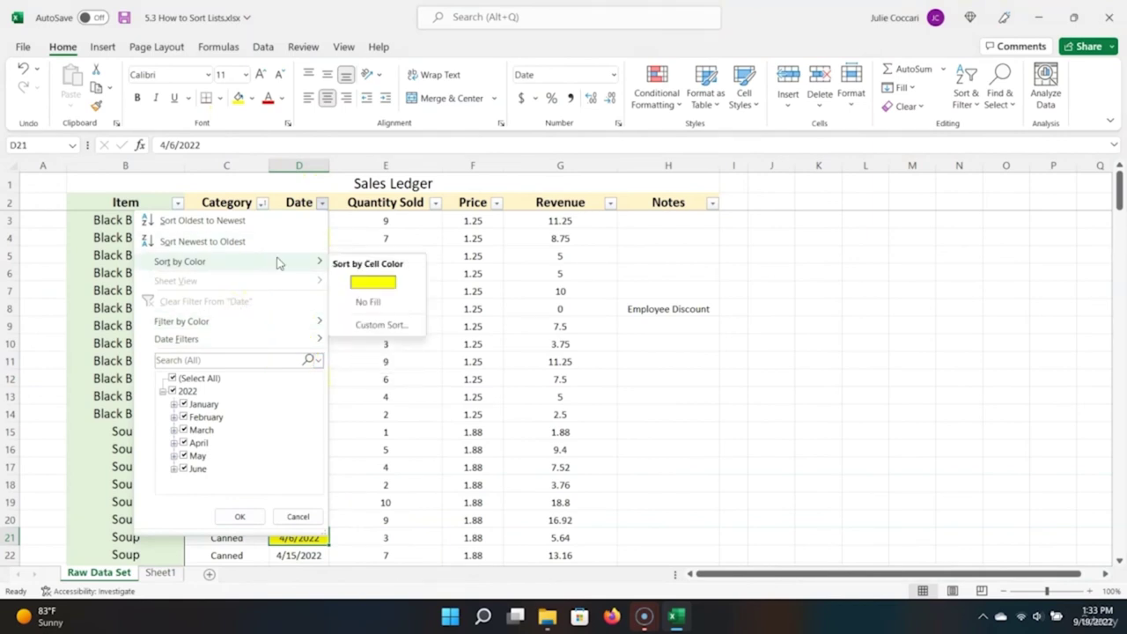
pyautogui.click(357, 282)
pyautogui.click(356, 277)
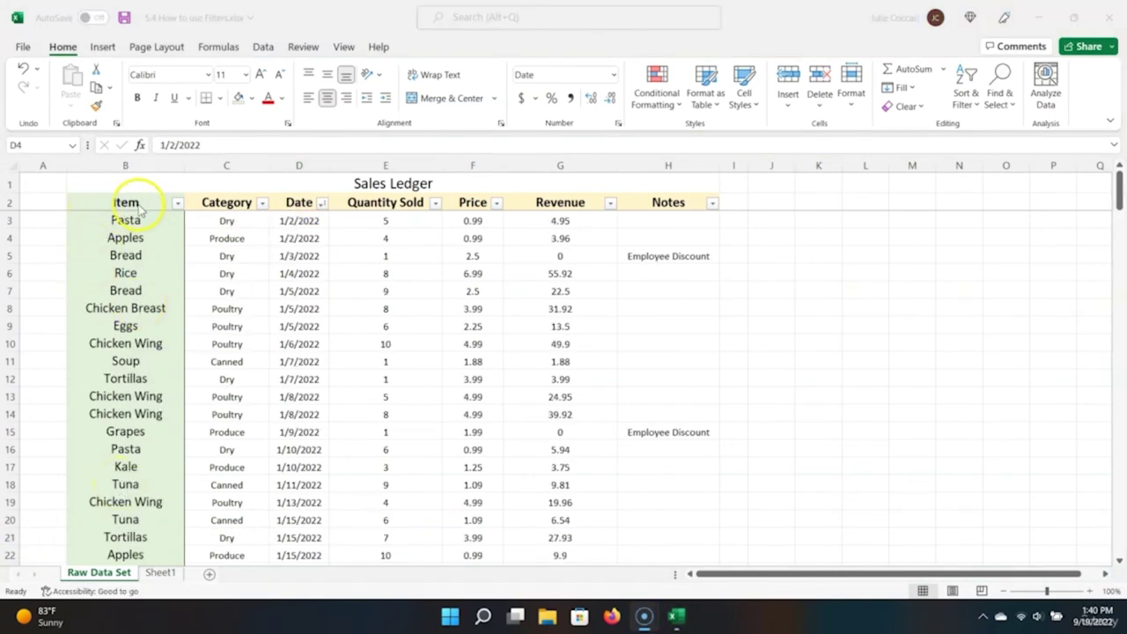
# Step: Select the header row from Item to Notes in the 5.4 How to use Filters workbook and examine the Sort & Filter options
pyautogui.click(151, 195)
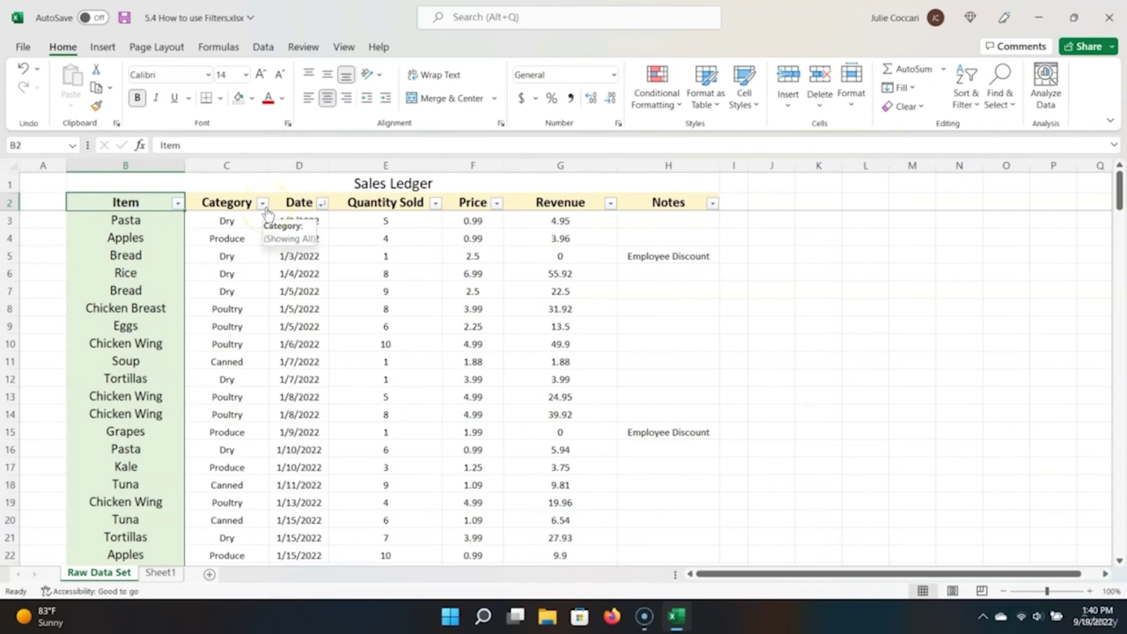
pyautogui.click(141, 199)
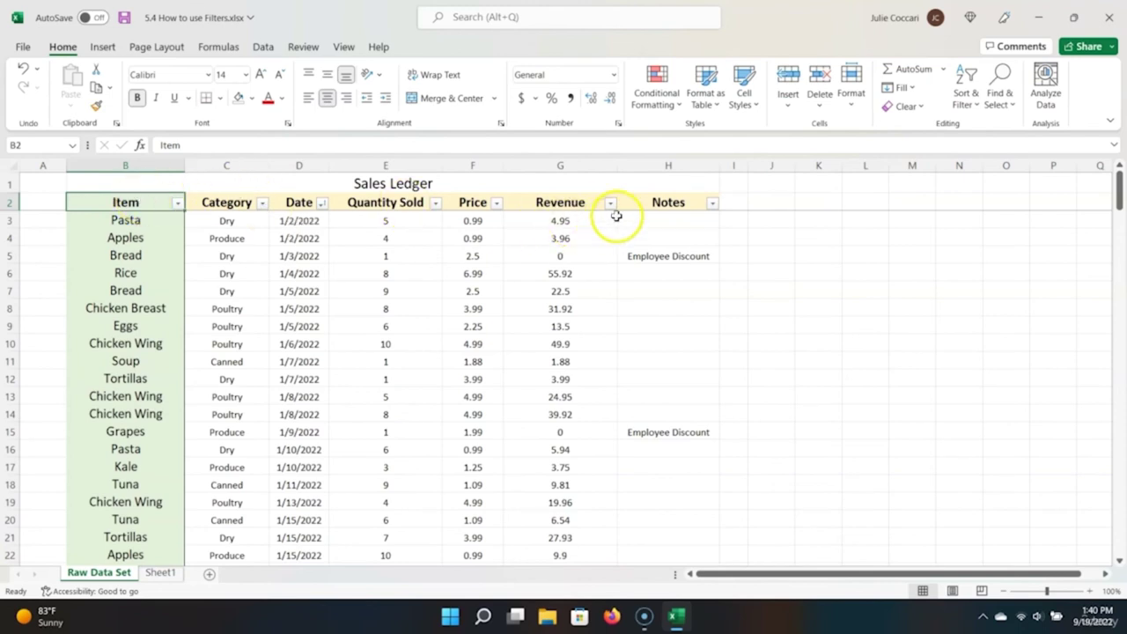
pyautogui.keyDown('shift'); pyautogui.click(649, 204); pyautogui.keyUp('shift')
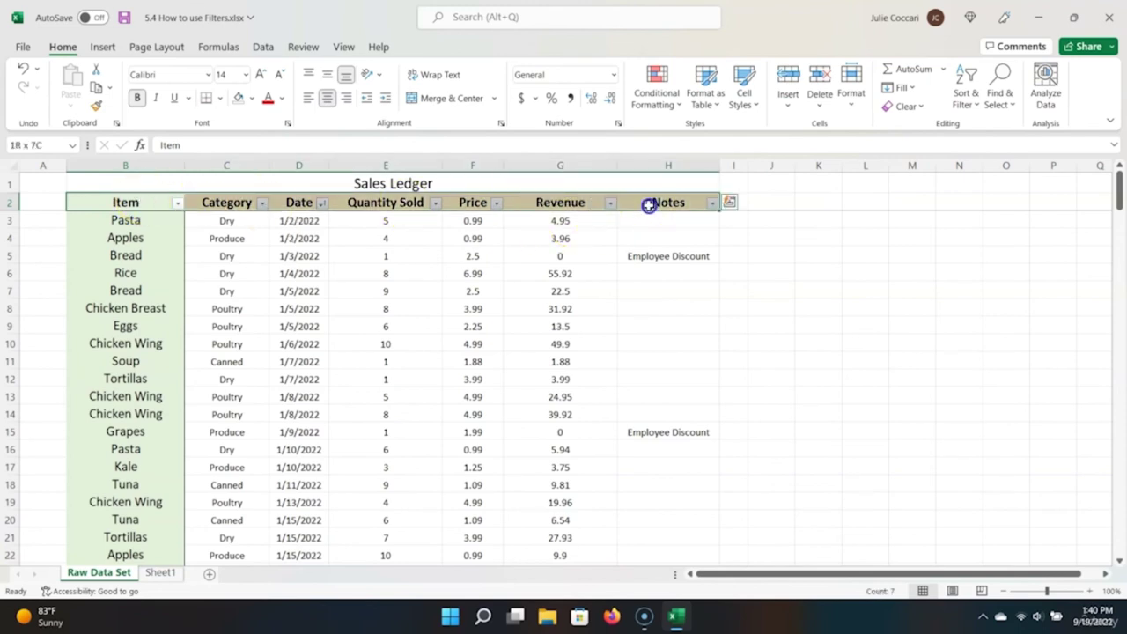
pyautogui.click(967, 102)
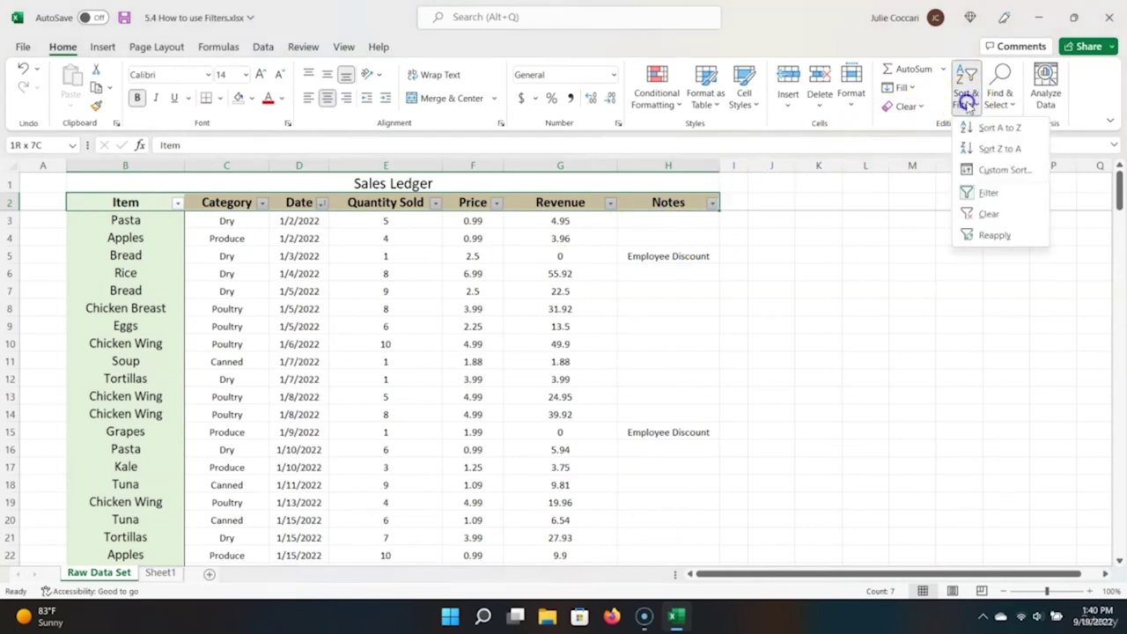
pyautogui.click(987, 193)
pyautogui.press('alt')
pyautogui.press('h')
pyautogui.press('s')
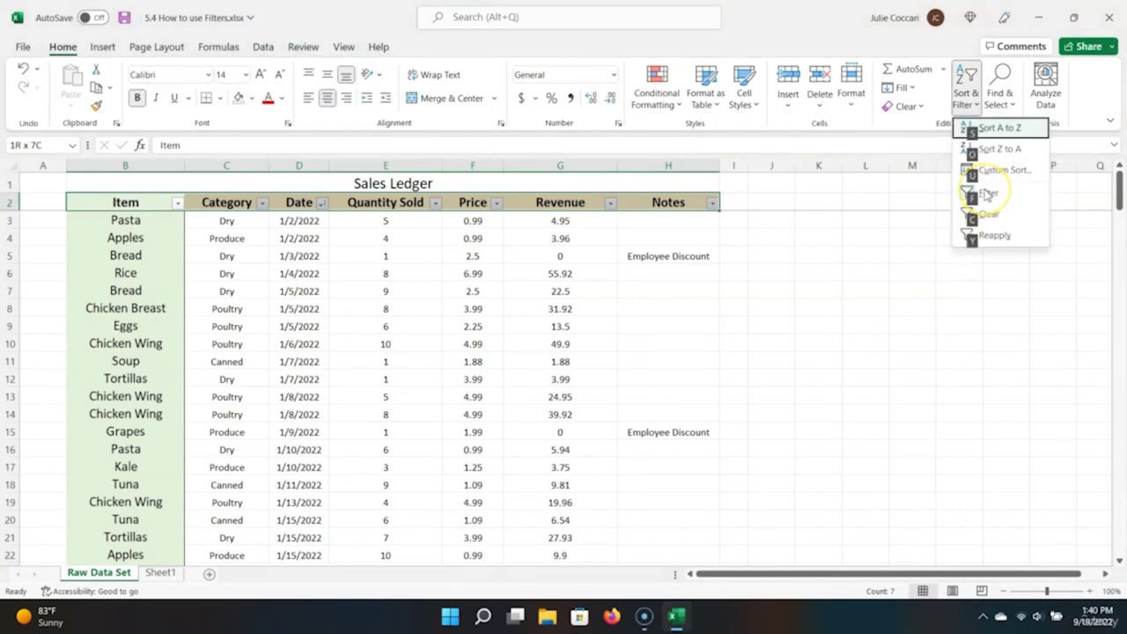
pyautogui.press('Escape')
pyautogui.press('Escape')
pyautogui.click(433, 236)
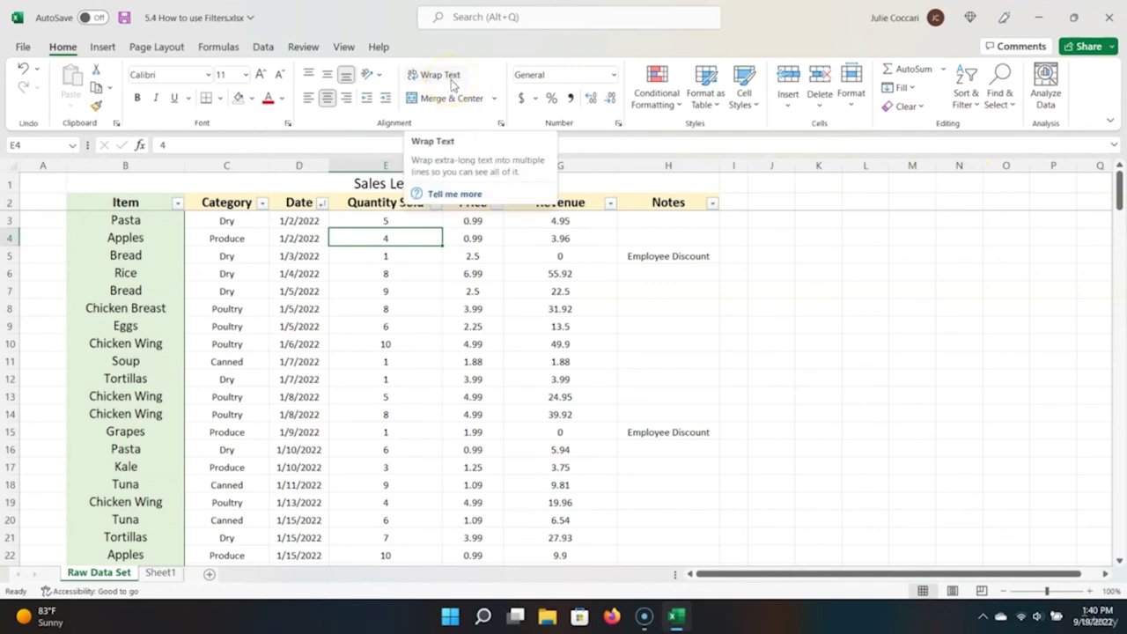
pyautogui.click(257, 276)
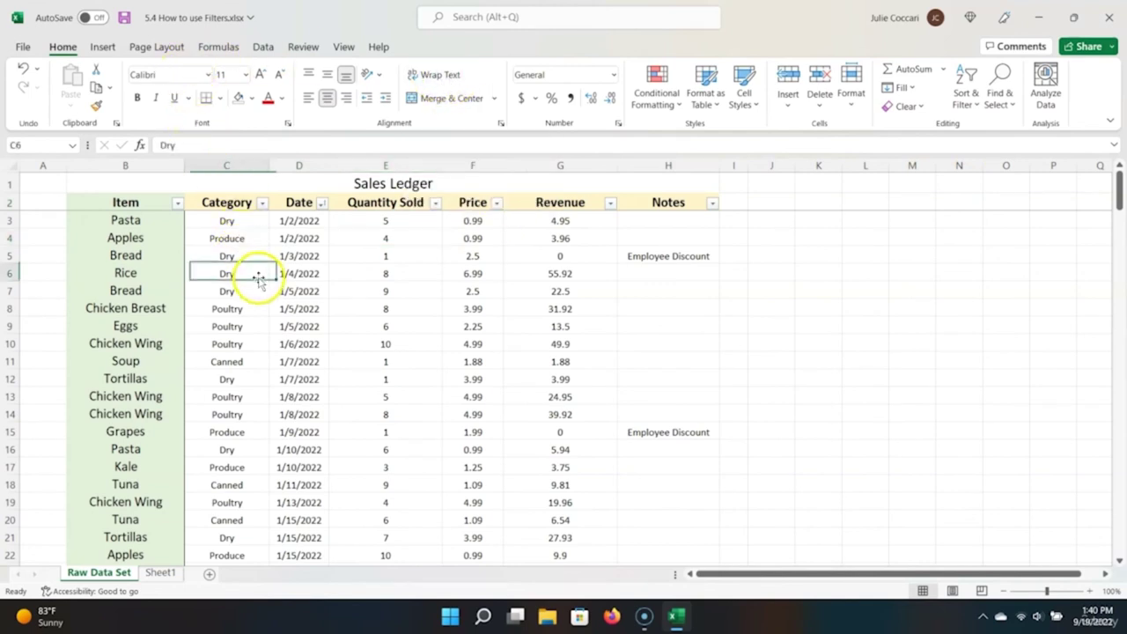
# Step: Filter the Item column to show only Chicken Wing
pyautogui.click(177, 203)
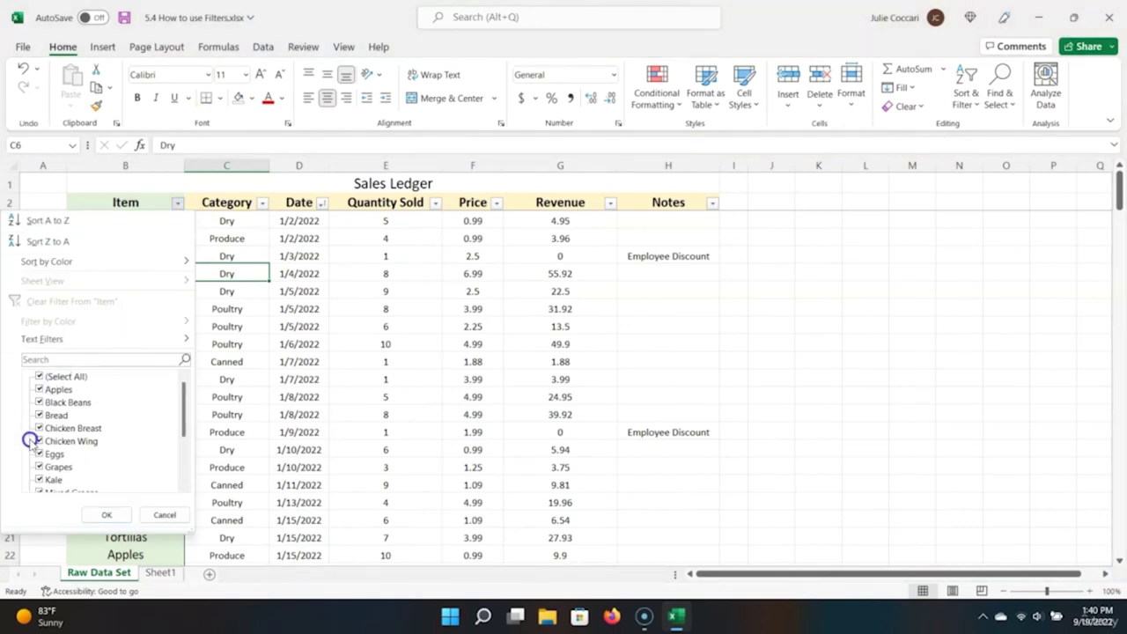
pyautogui.click(40, 377)
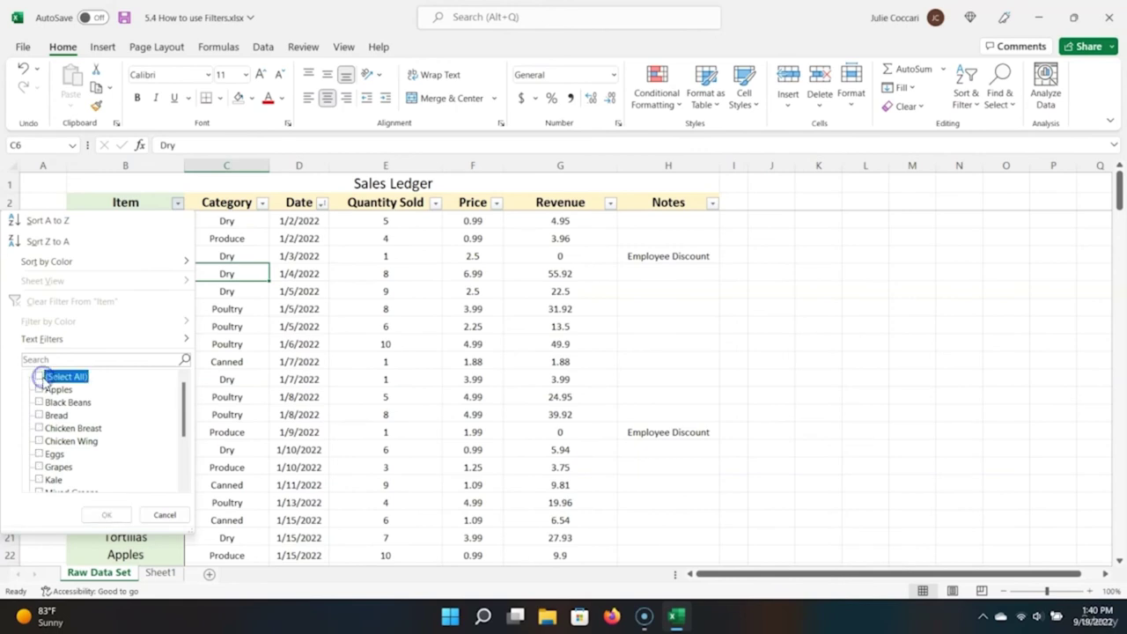
pyautogui.click(39, 441)
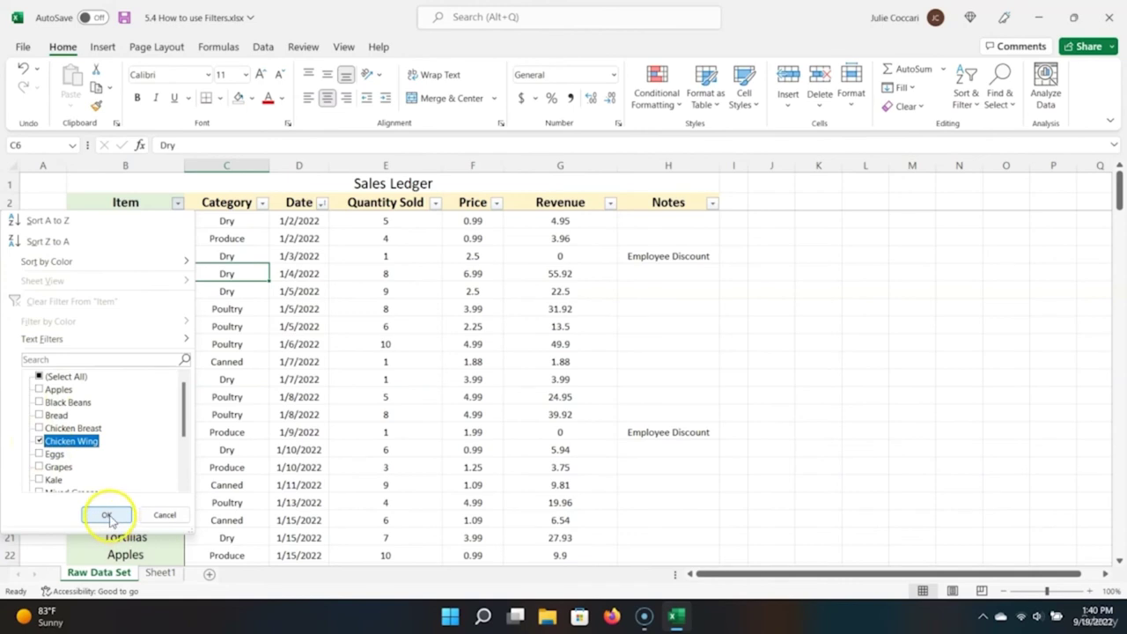
pyautogui.click(107, 516)
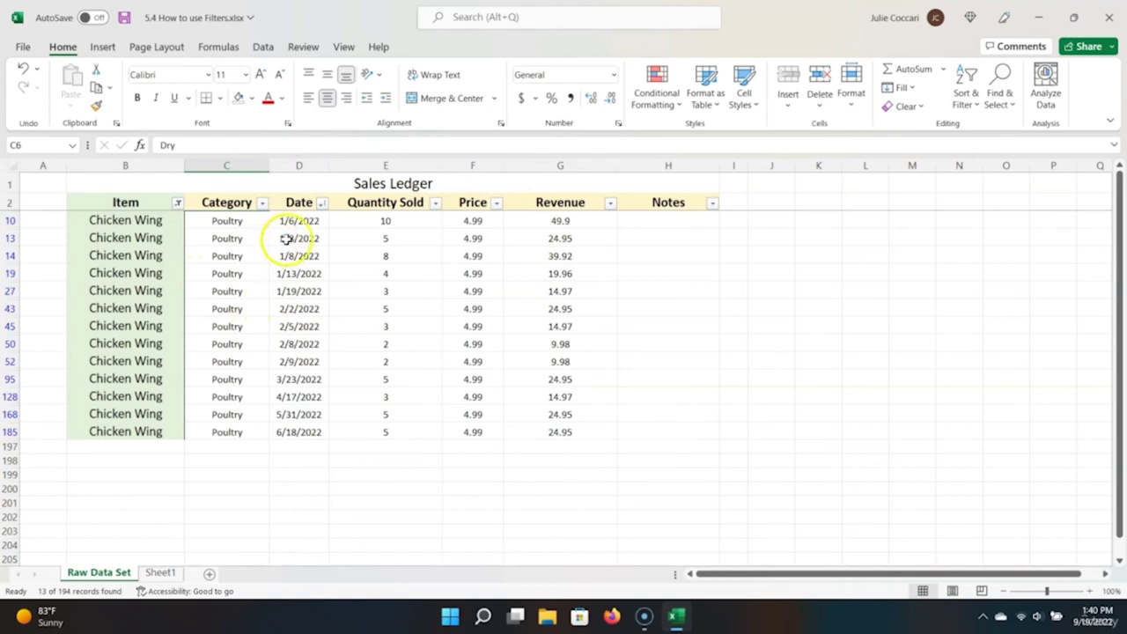
# Step: Filter the Date column to show only February 2022
pyautogui.click(321, 203)
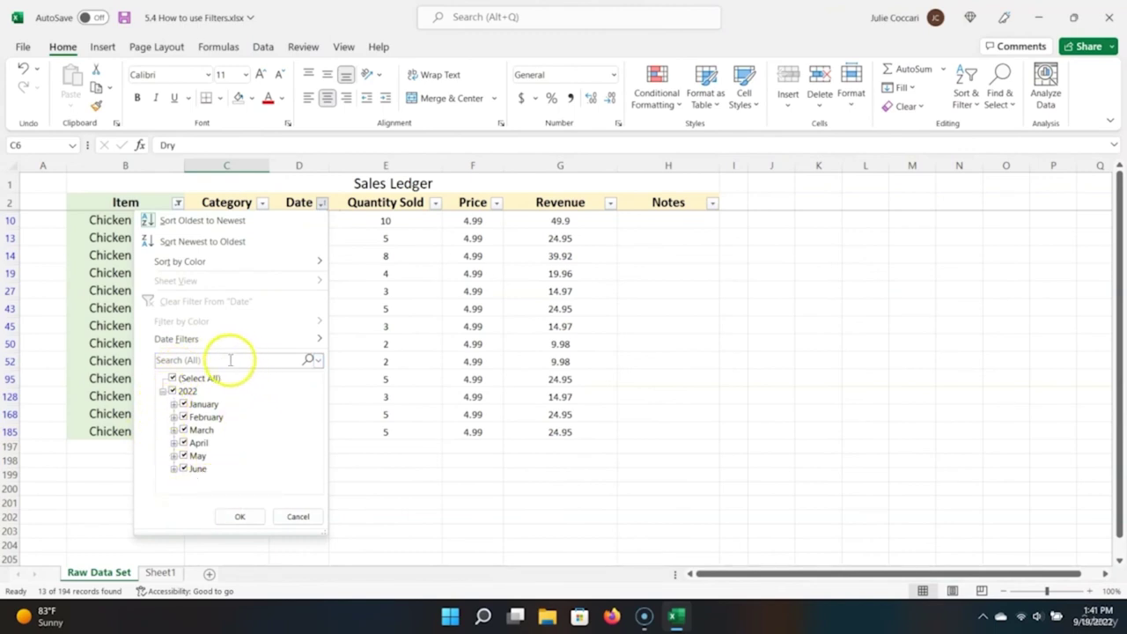
pyautogui.click(174, 379)
pyautogui.click(183, 418)
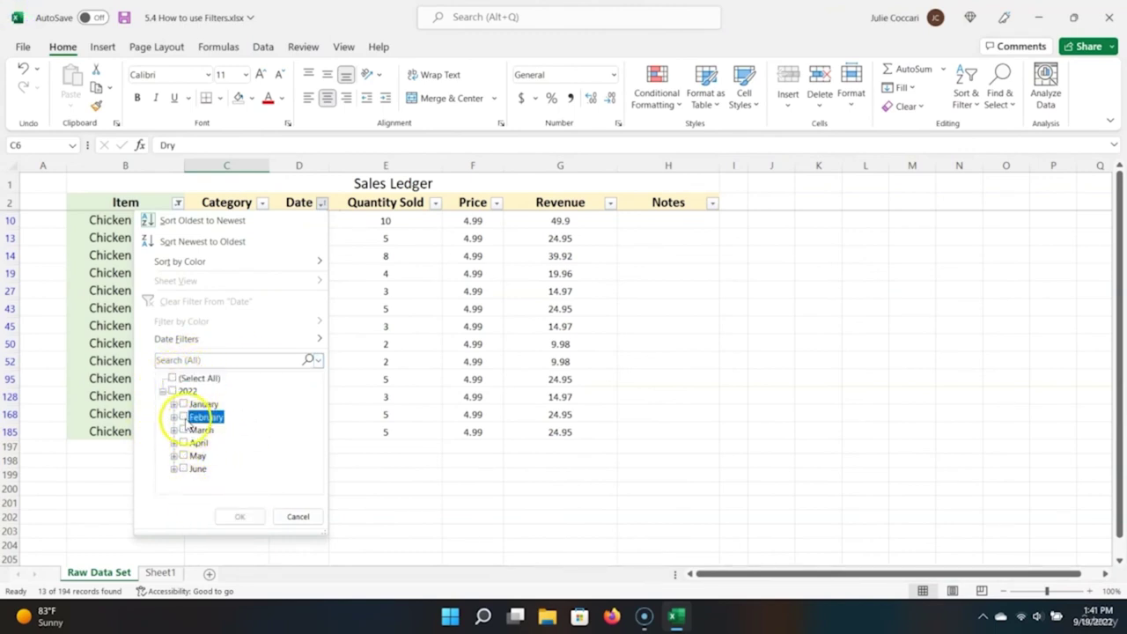
pyautogui.click(237, 519)
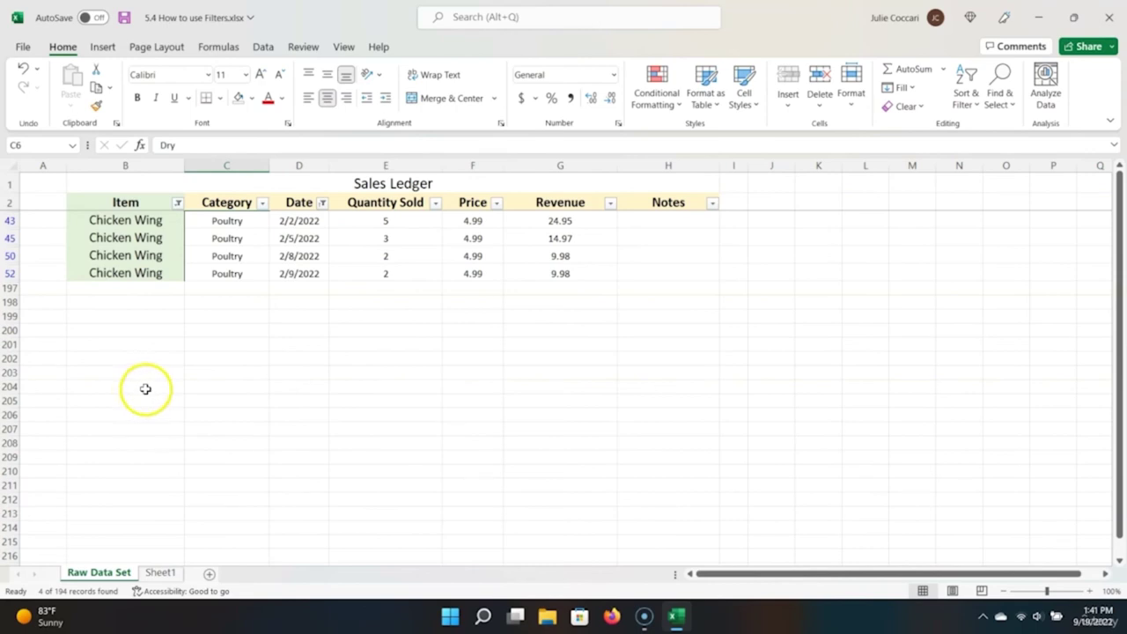
# Step: Clear the filters from the Date and Item columns
pyautogui.click(323, 203)
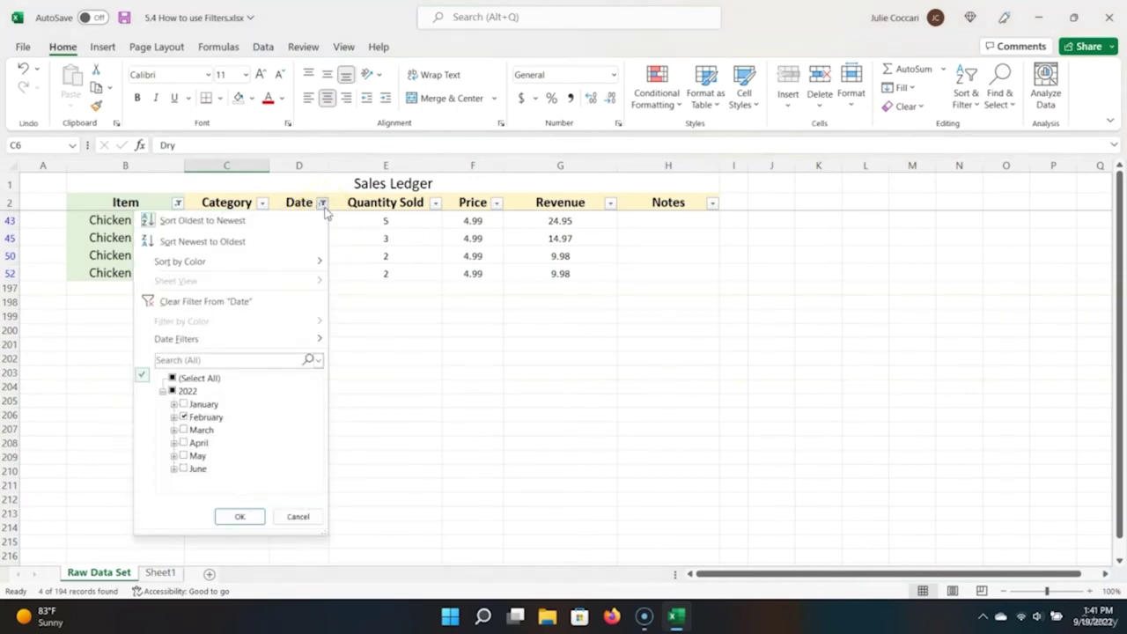
pyautogui.click(243, 302)
pyautogui.click(178, 204)
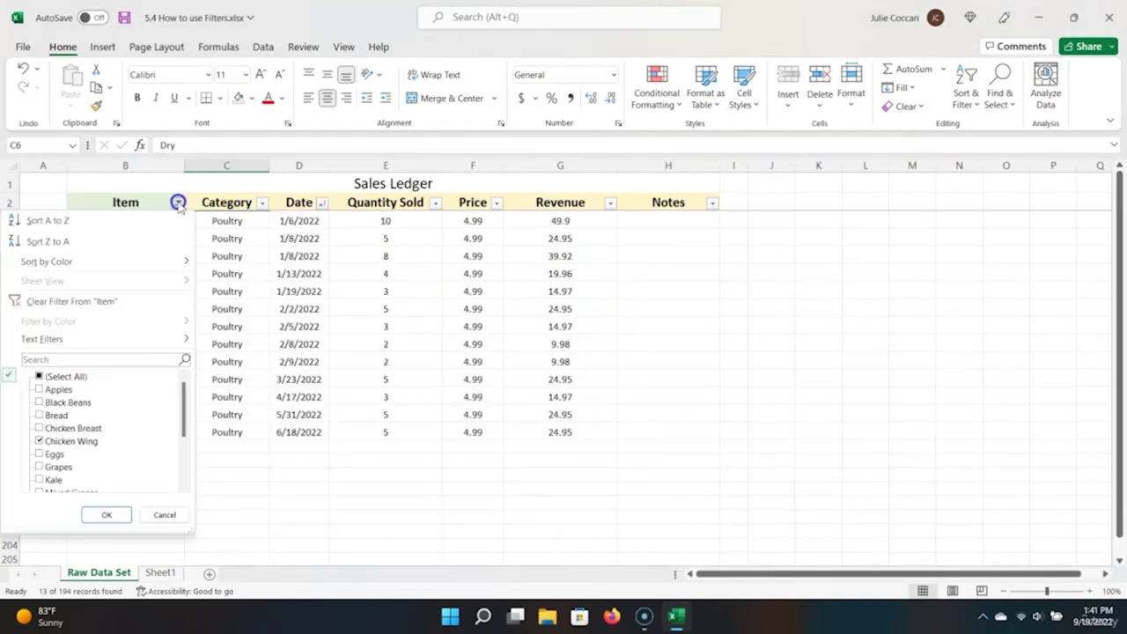
pyautogui.click(136, 304)
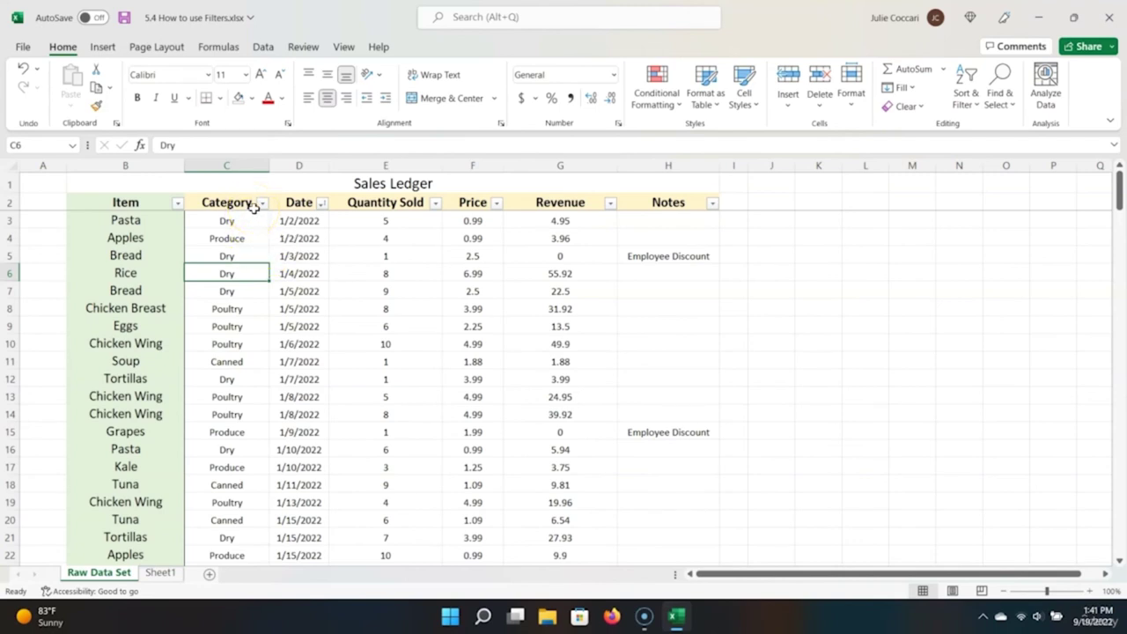
# Step: Filter the Item column to show only Chicken Breast and Chicken Wing
pyautogui.click(179, 203)
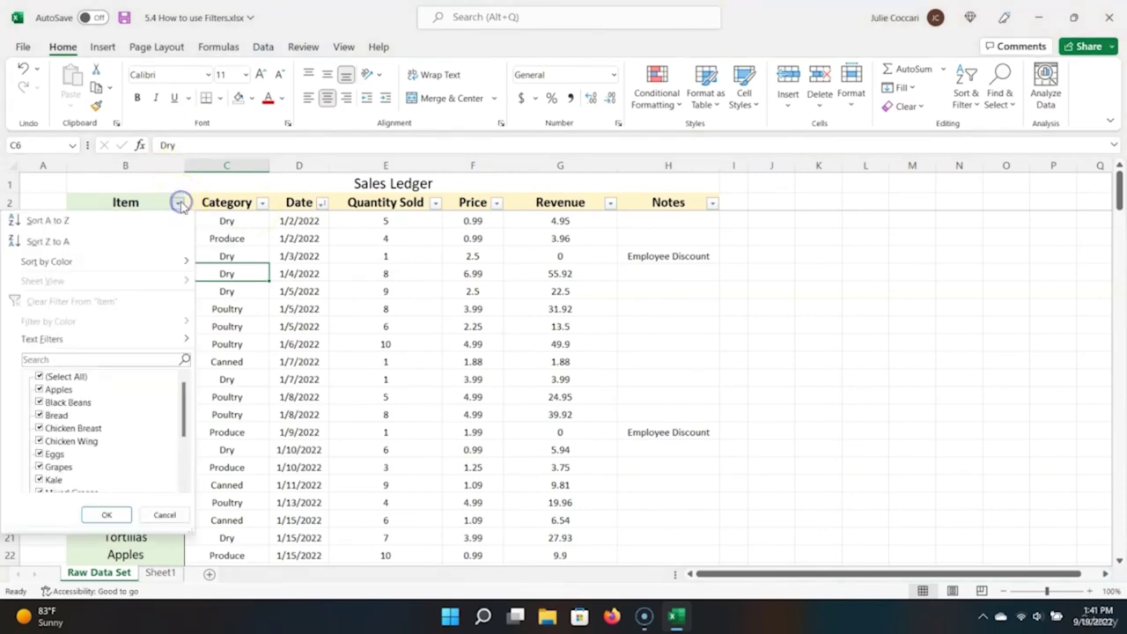
pyautogui.click(38, 377)
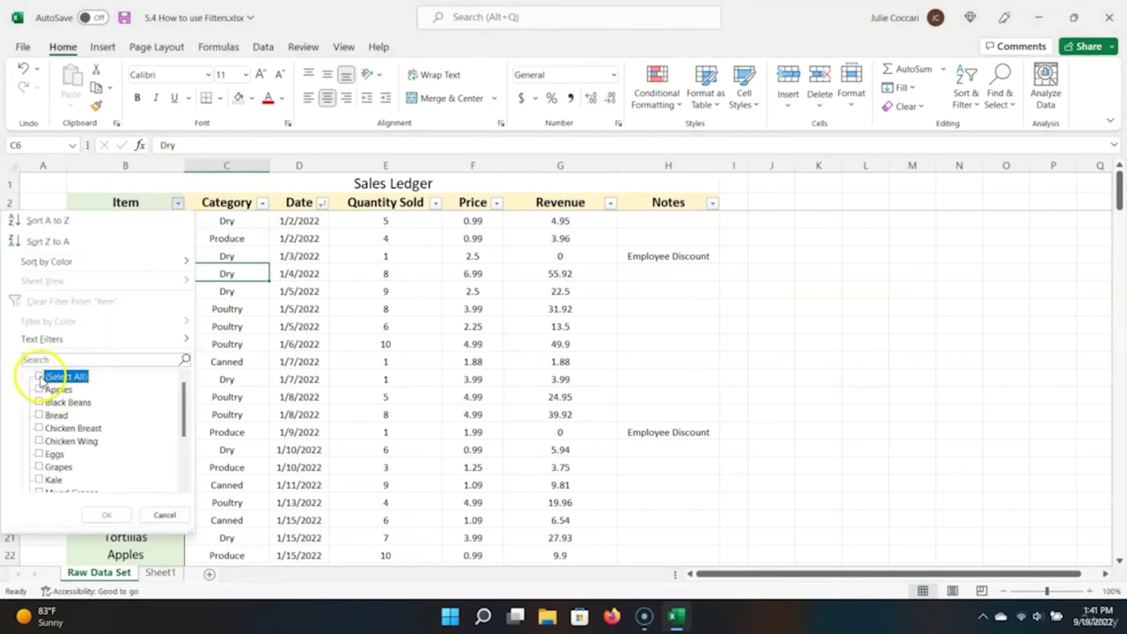
pyautogui.click(40, 429)
pyautogui.click(40, 441)
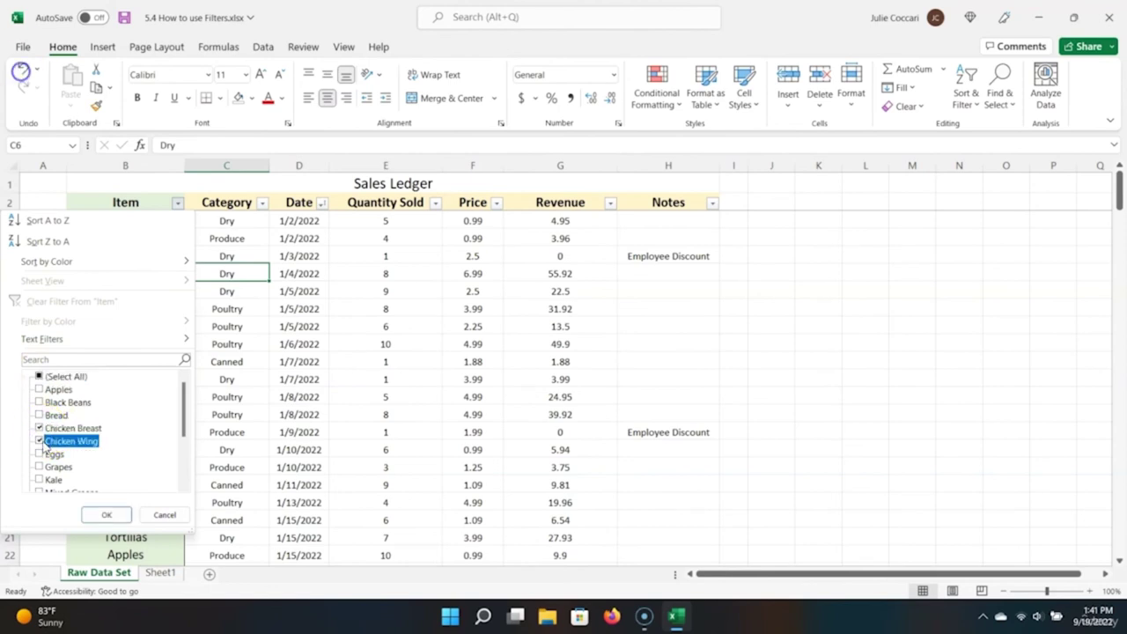
pyautogui.click(106, 514)
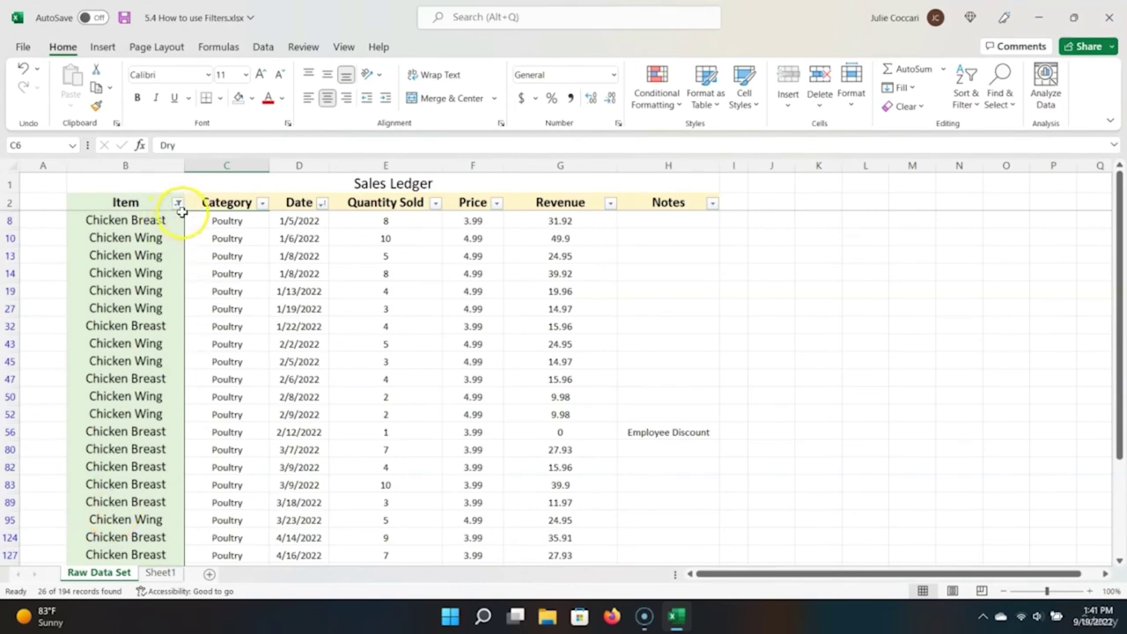
pyautogui.moveTo(180, 206)
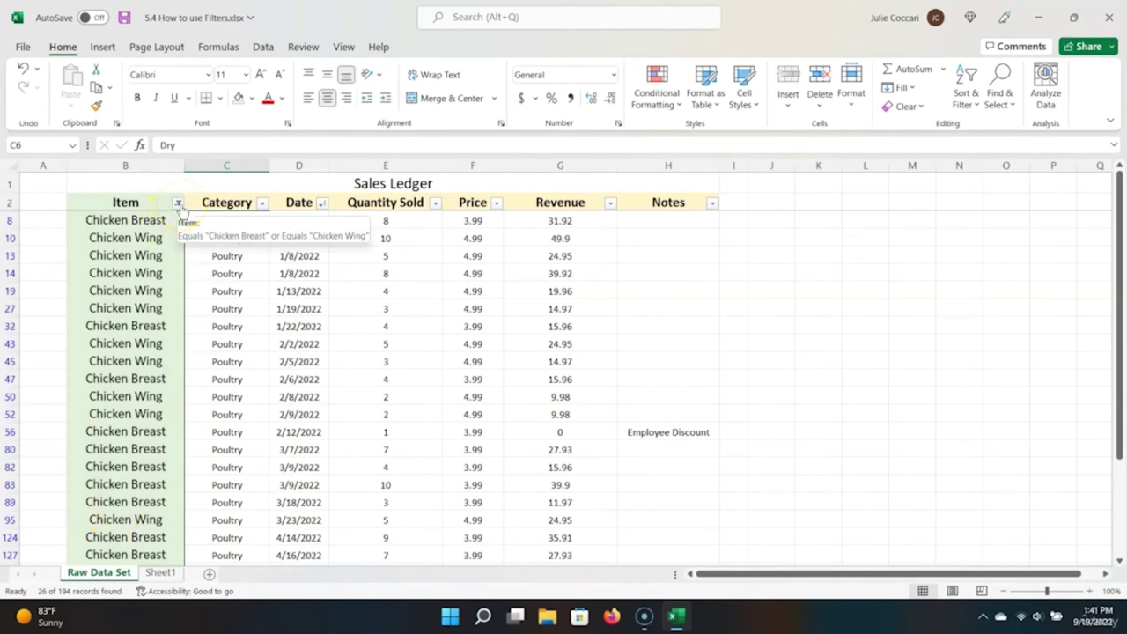
# Step: Clear the current Item filter and apply a text filter showing items that contain "chicken"
pyautogui.click(178, 203)
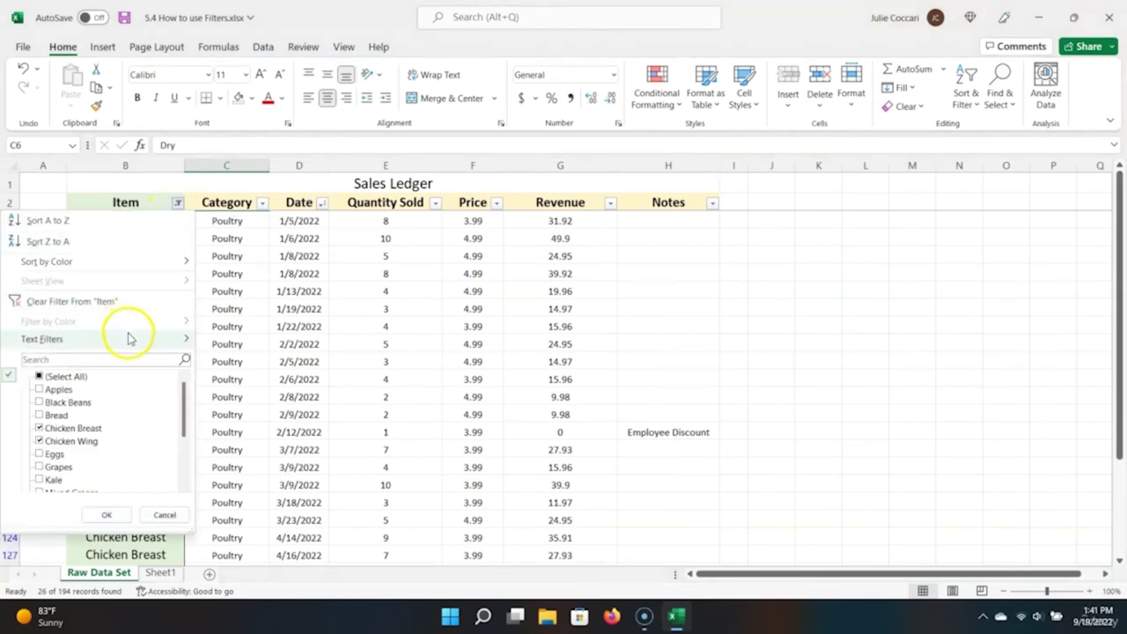
pyautogui.click(75, 302)
pyautogui.click(178, 203)
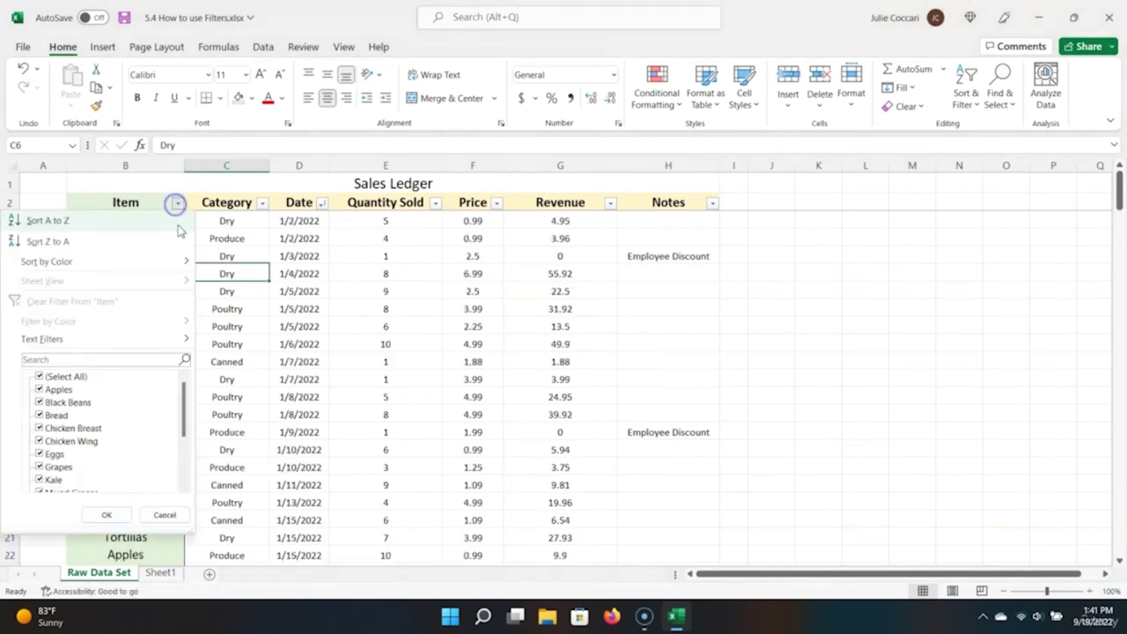
pyautogui.moveTo(138, 341)
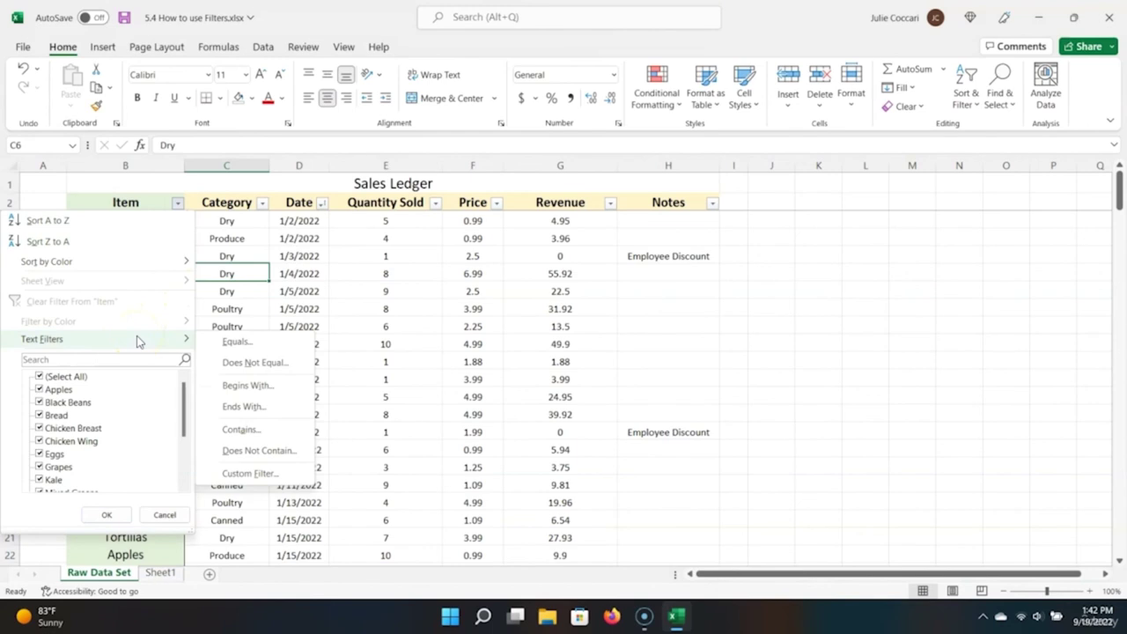
pyautogui.click(254, 431)
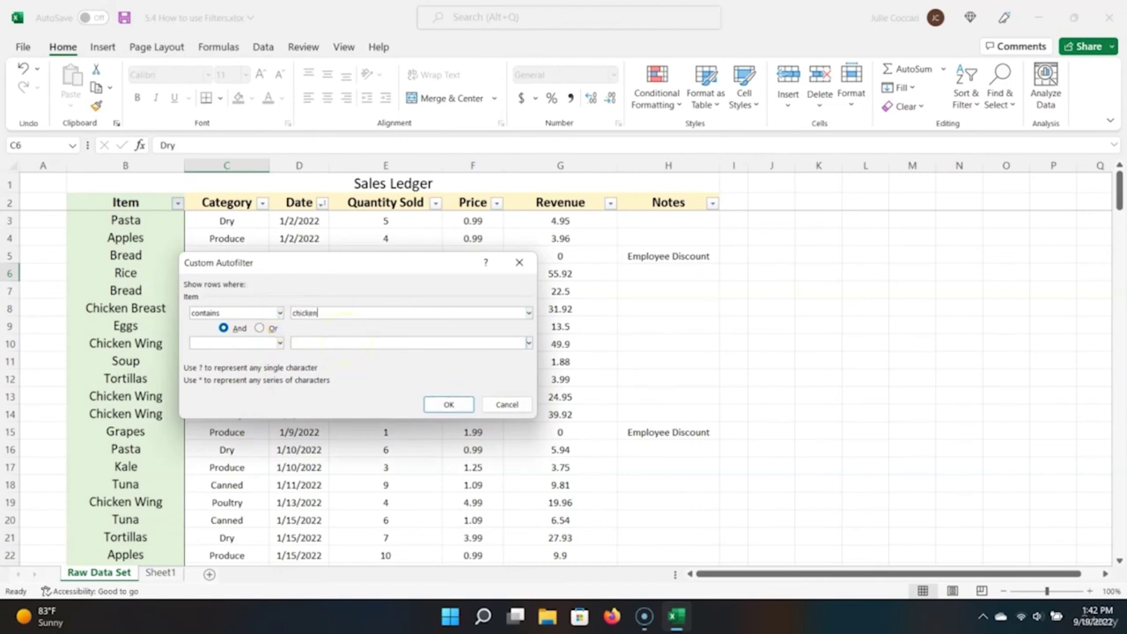
pyautogui.press('Return')
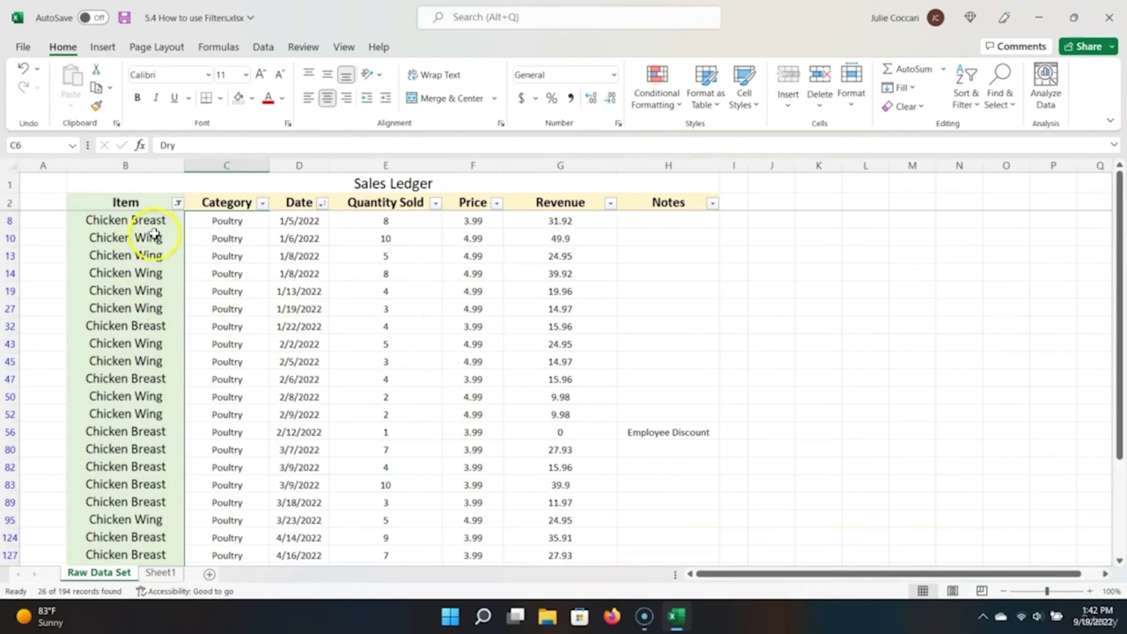
# Step: Extend the Item column's custom filter with an Or condition so that it also shows items that equal "Soup"
pyautogui.click(177, 202)
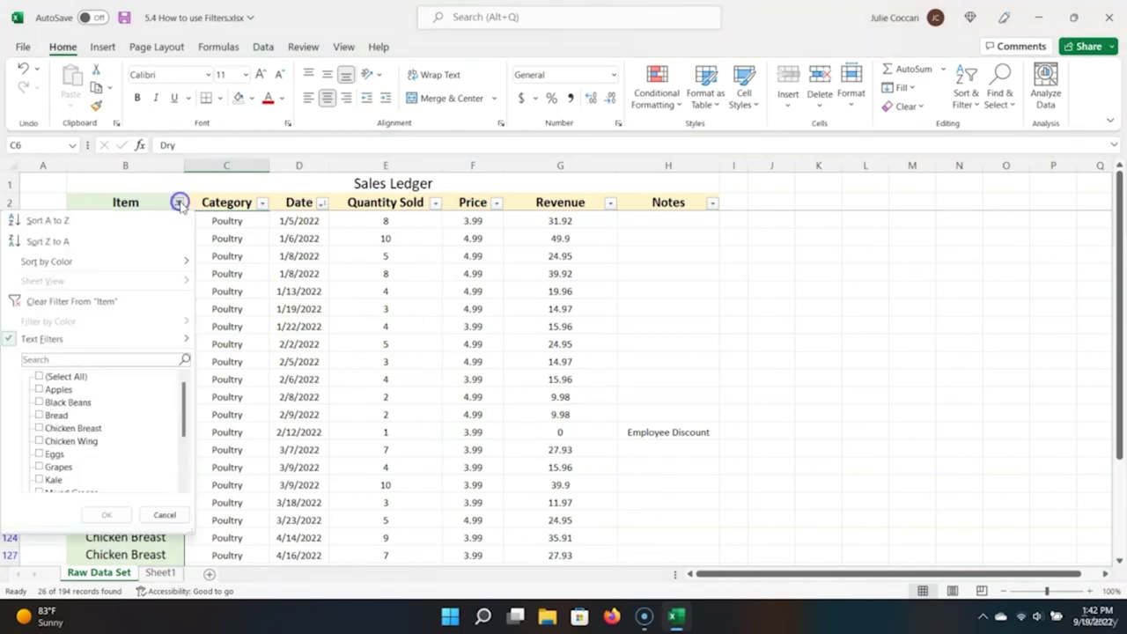
pyautogui.moveTo(141, 348)
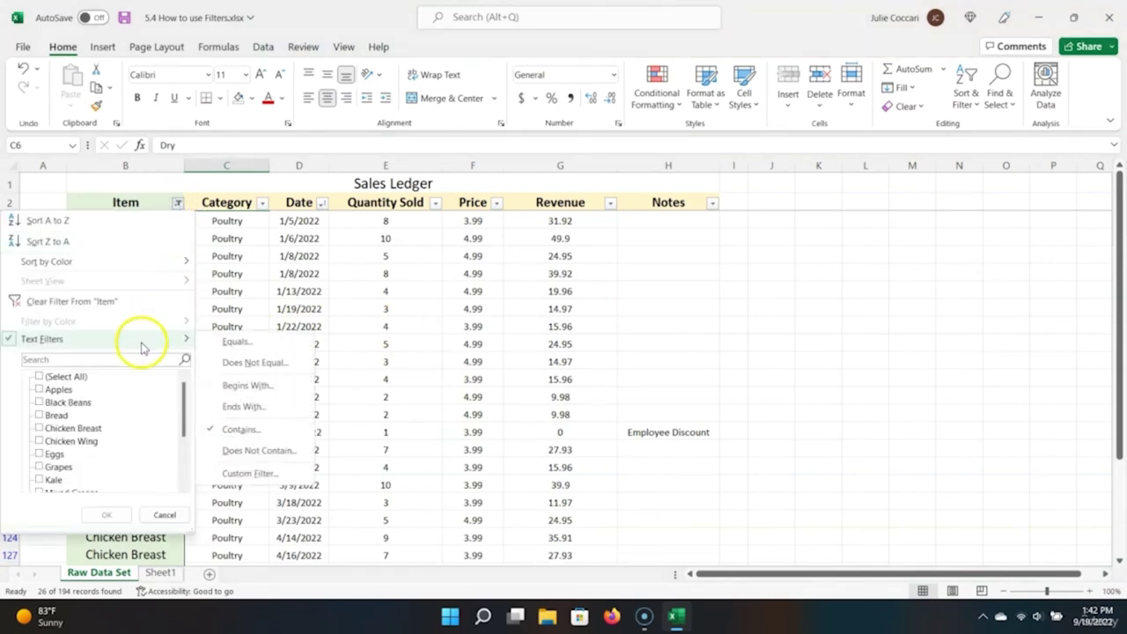
pyautogui.click(261, 431)
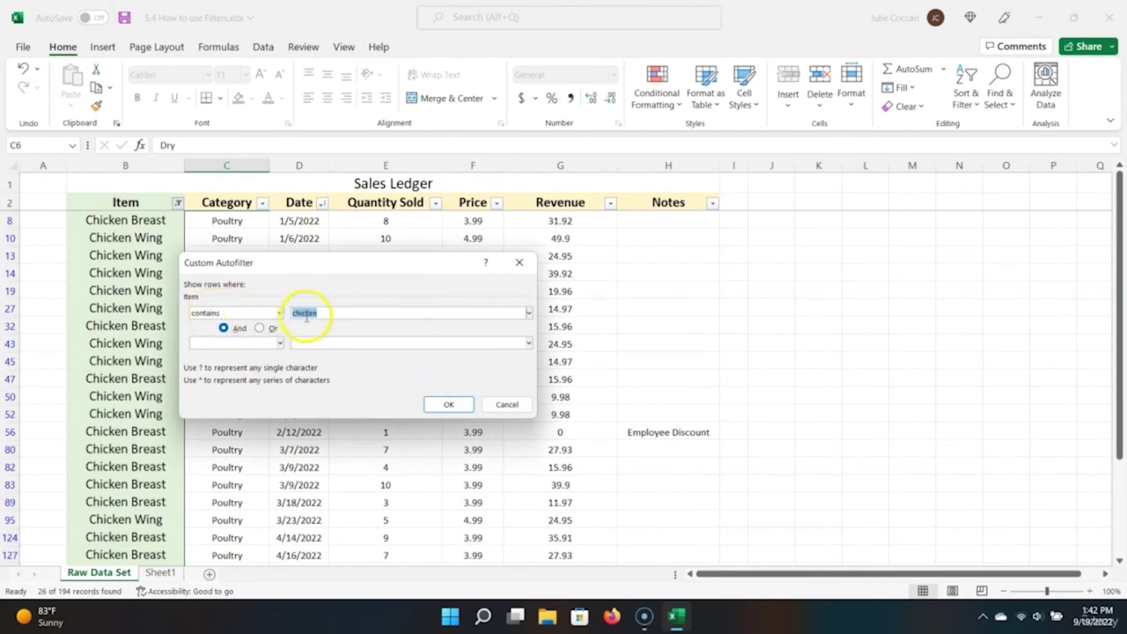
pyautogui.click(259, 328)
pyautogui.click(259, 344)
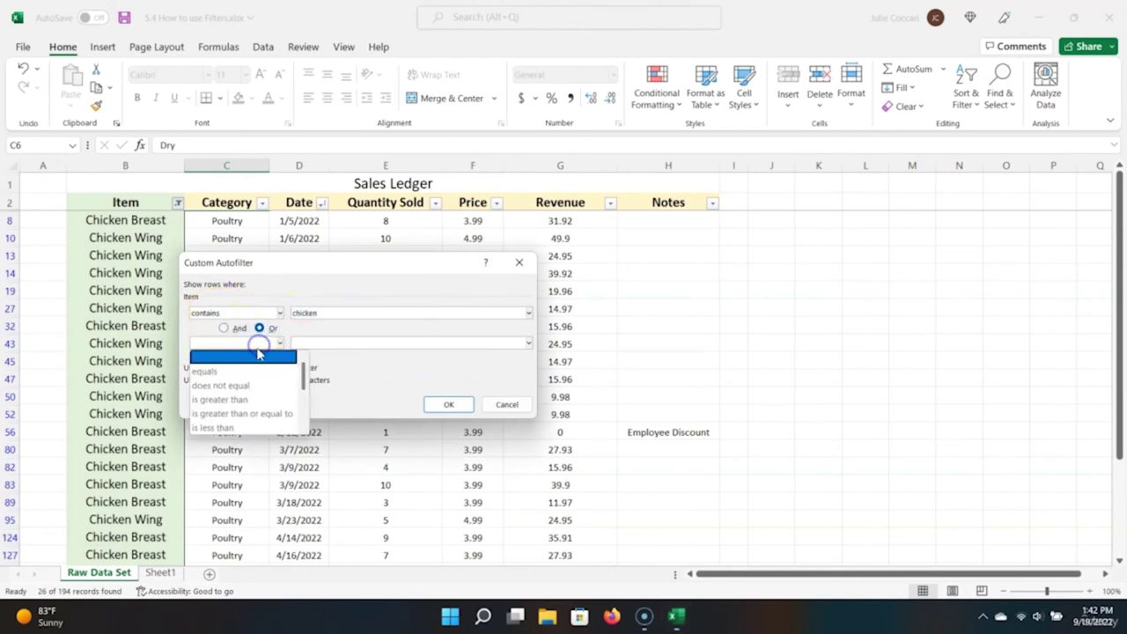
pyautogui.click(252, 377)
pyautogui.click(338, 343)
pyautogui.write('Soup')
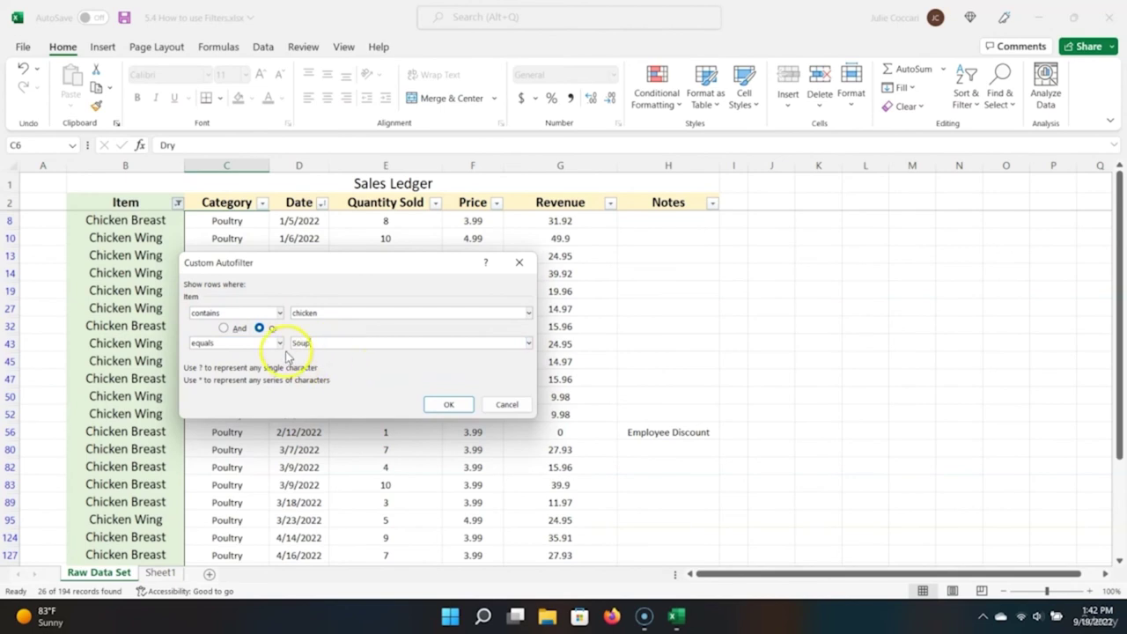
pyautogui.click(449, 405)
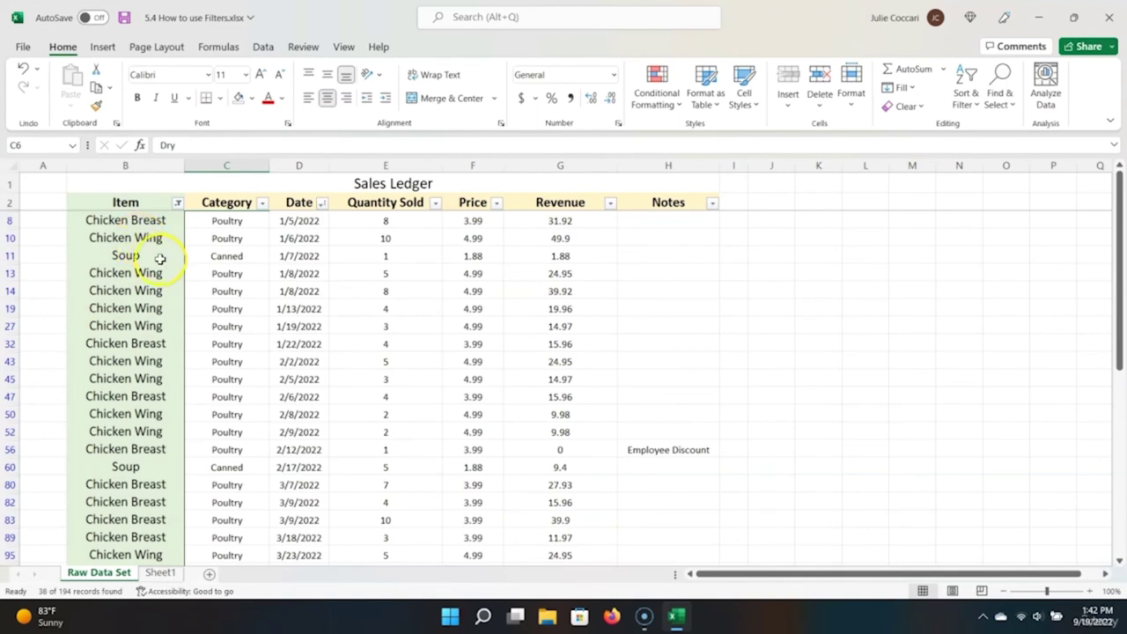
# Step: Examine the comparison operators offered for the second condition of the Item column's custom filter
pyautogui.click(179, 205)
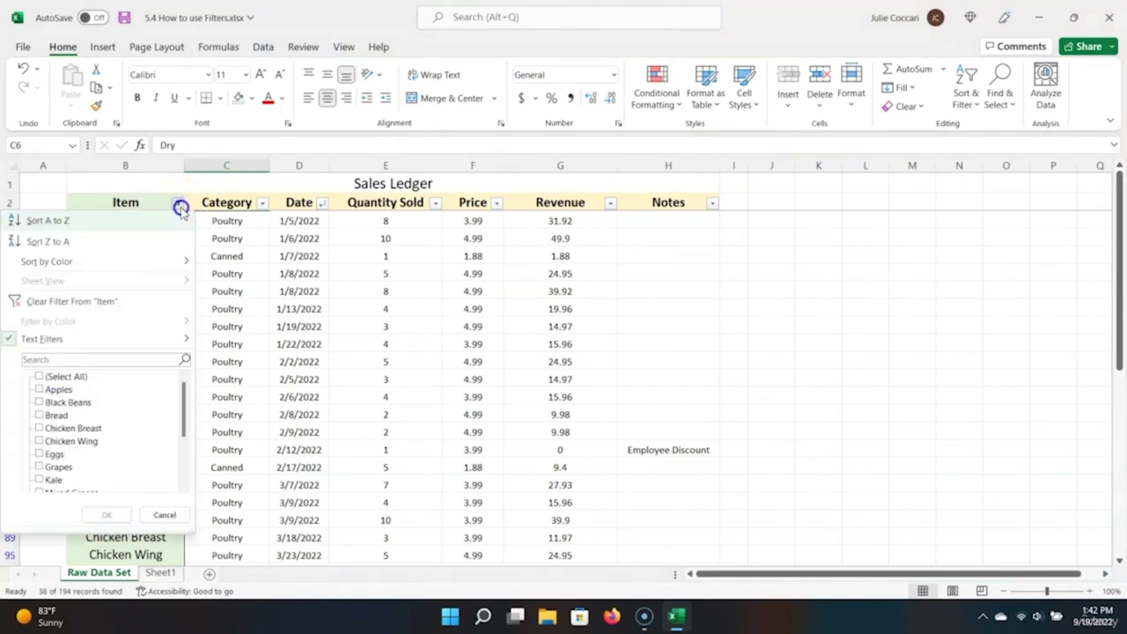
pyautogui.moveTo(138, 340)
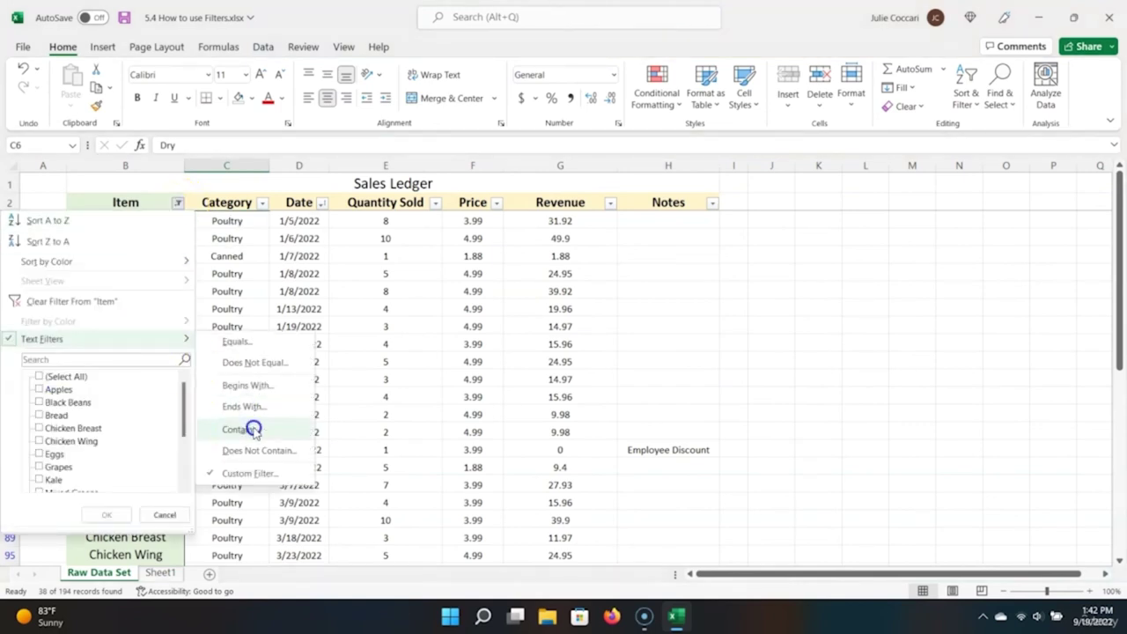
pyautogui.click(255, 471)
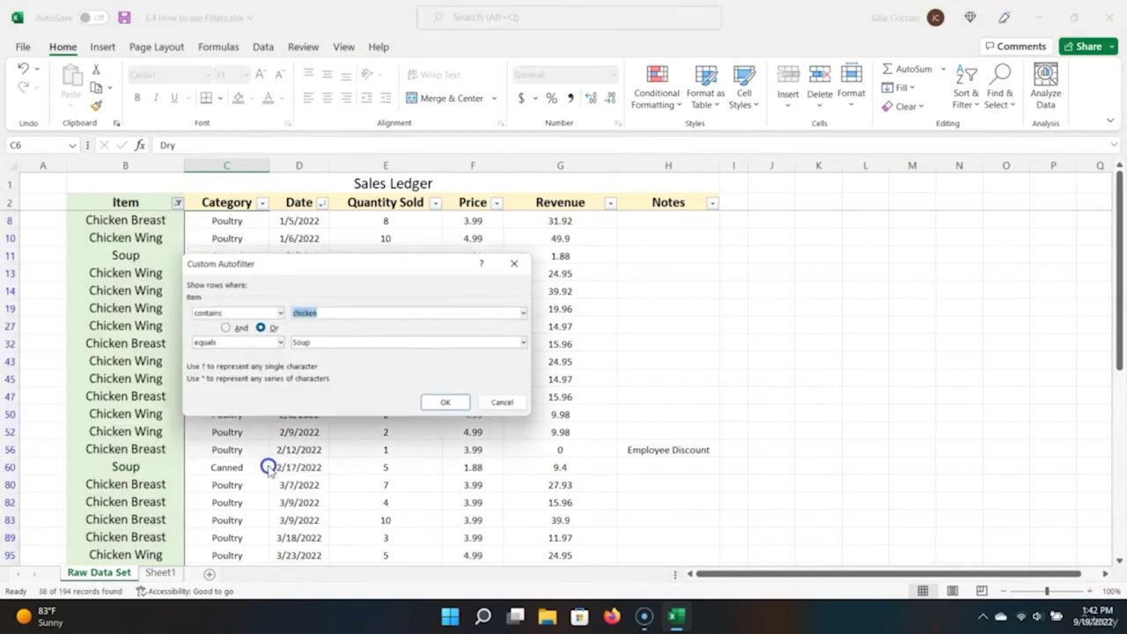
pyautogui.click(251, 343)
pyautogui.scroll(-1, 259, 388)
pyautogui.scroll(1, 259, 387)
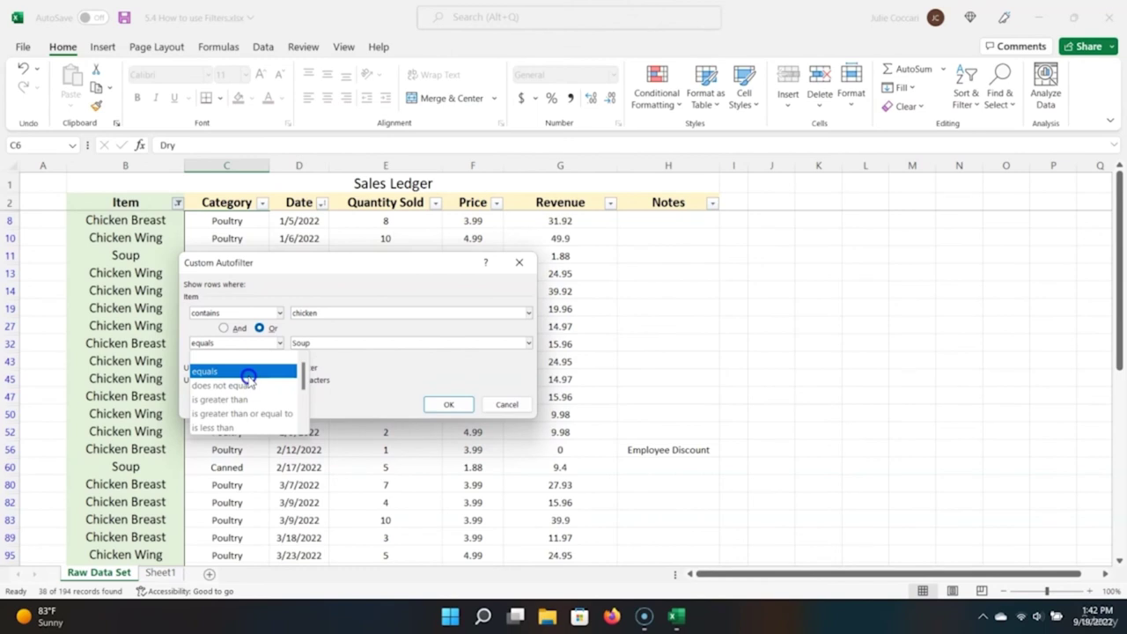
pyautogui.scroll(-2, 252, 394)
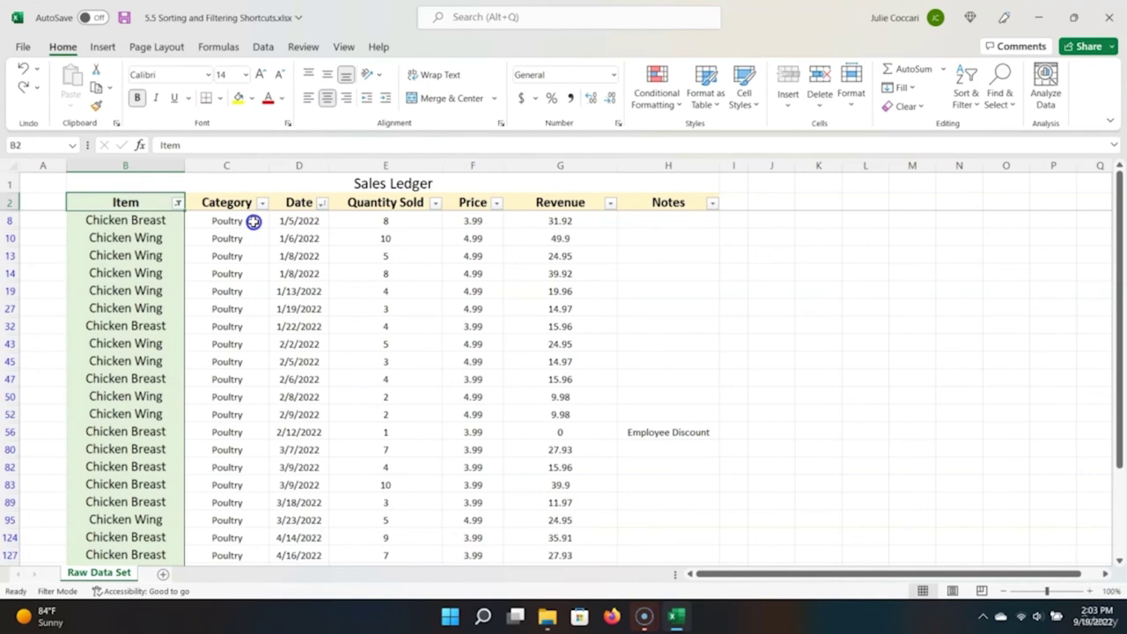
# Step: Clear the filter from the Item column in the 5.5 Sorting and Filtering Shortcuts workbook
pyautogui.press('Down')
pyautogui.press('Up')
pyautogui.hotkey('alt', 'Down')
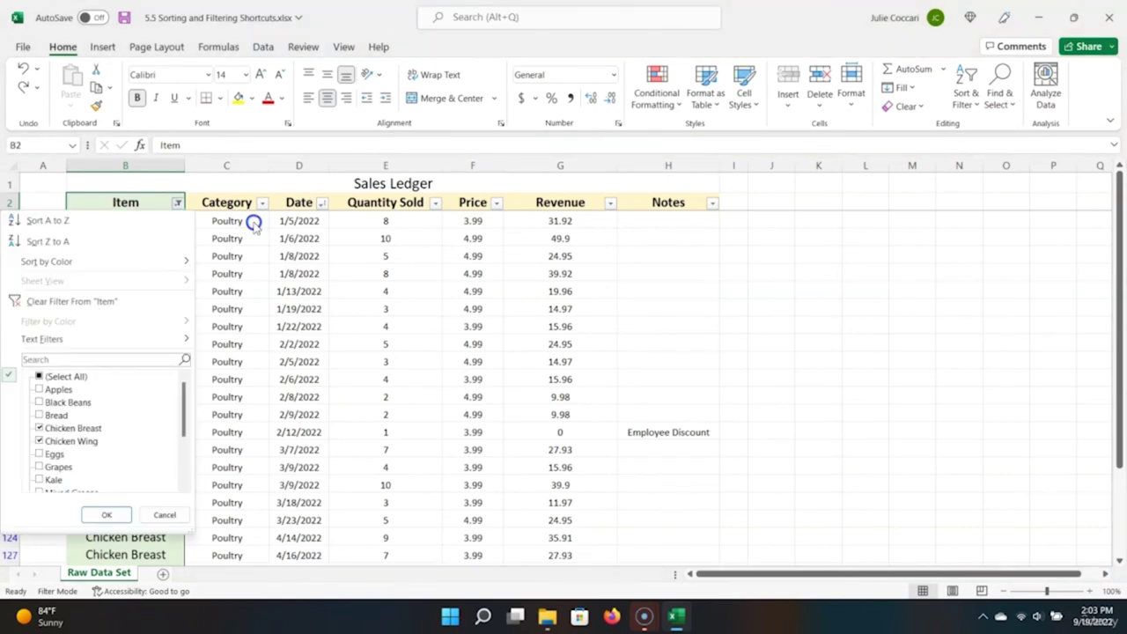
pyautogui.press('Down')
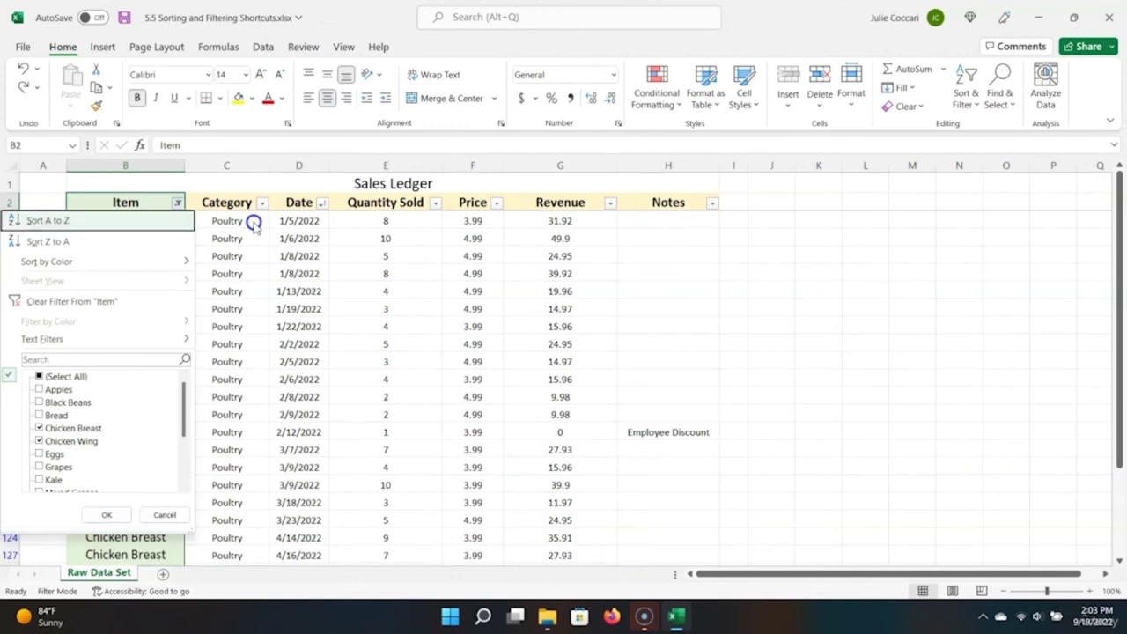
pyautogui.press('Down')
pyautogui.press('Down')
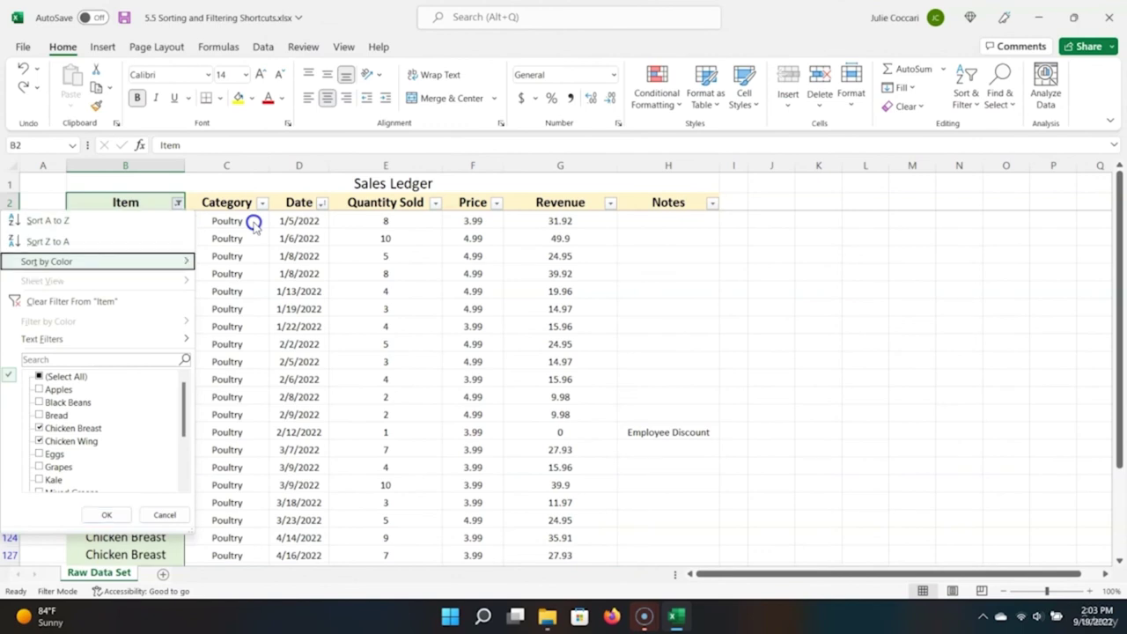
pyautogui.press('Down')
pyautogui.press('Down')
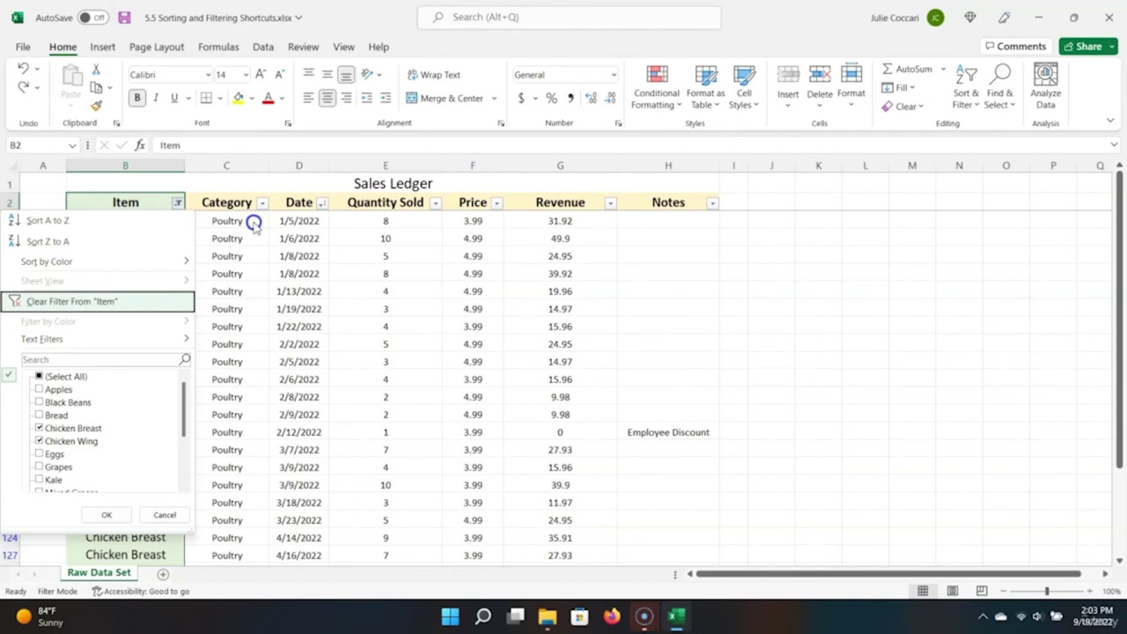
pyautogui.press('Return')
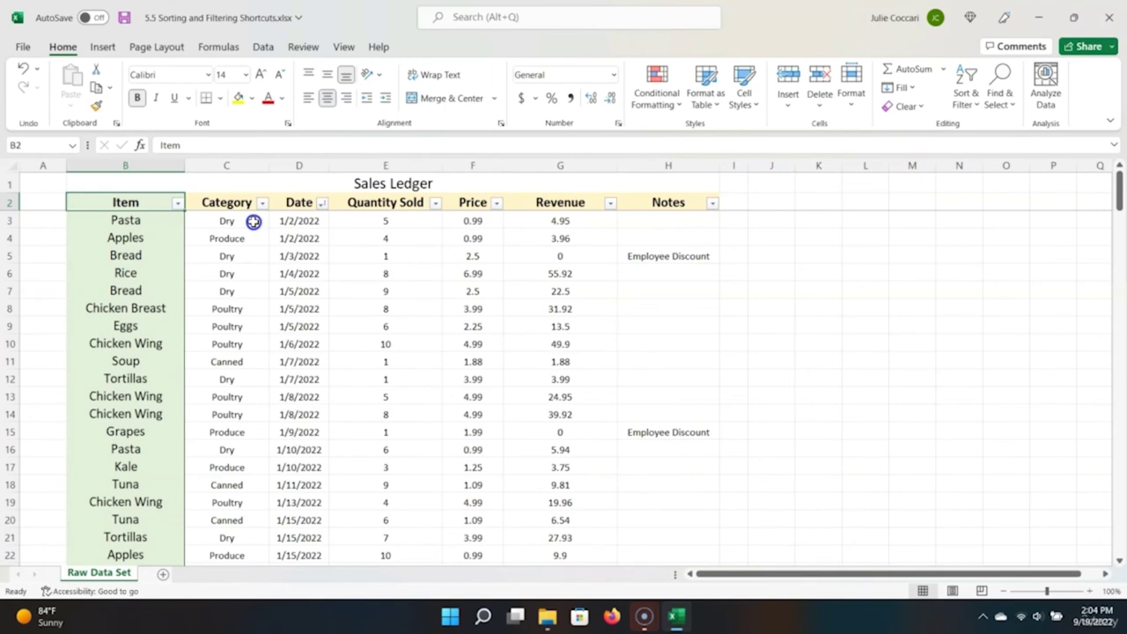
# Step: Restore the Item column's filter and clear it once more
pyautogui.hotkey('ctrl', 'y')
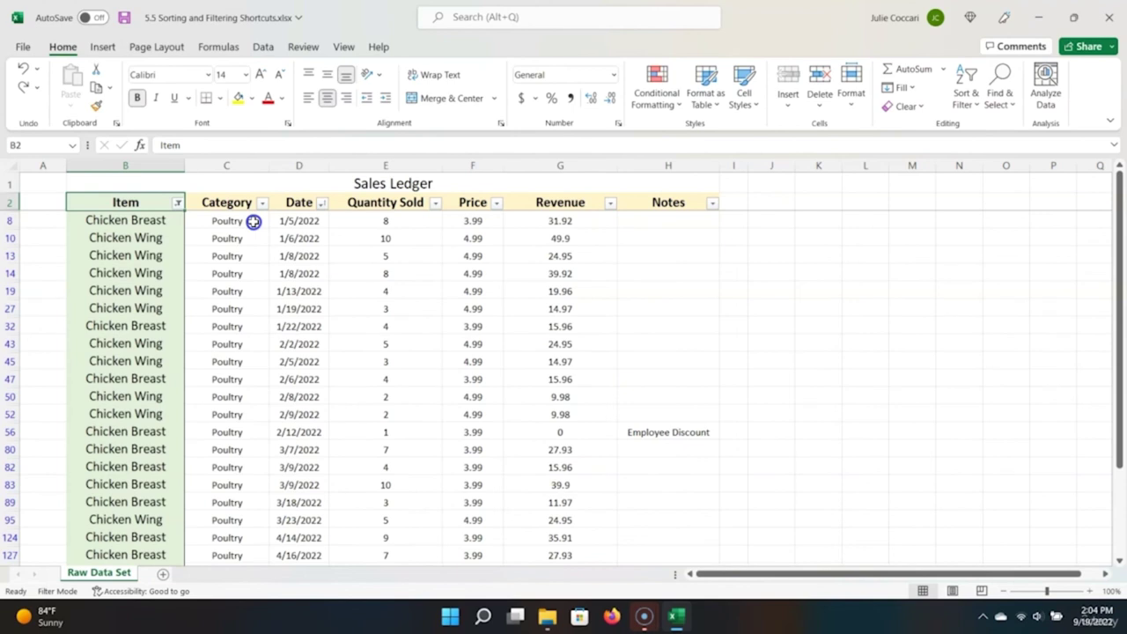
pyautogui.hotkey('alt', 'Down')
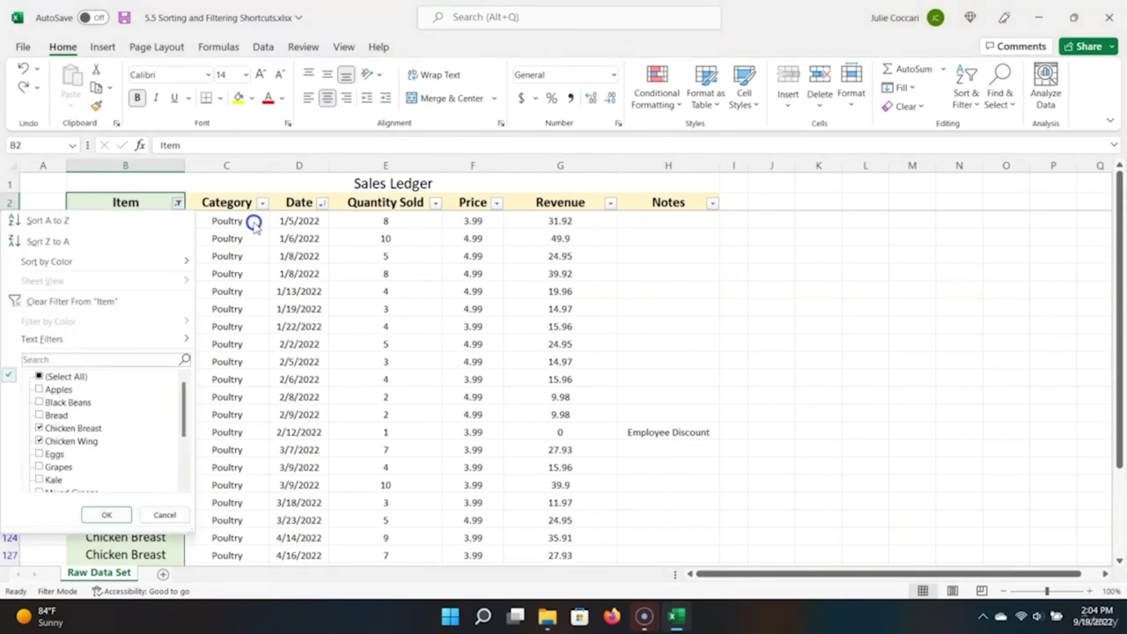
pyautogui.press('c')
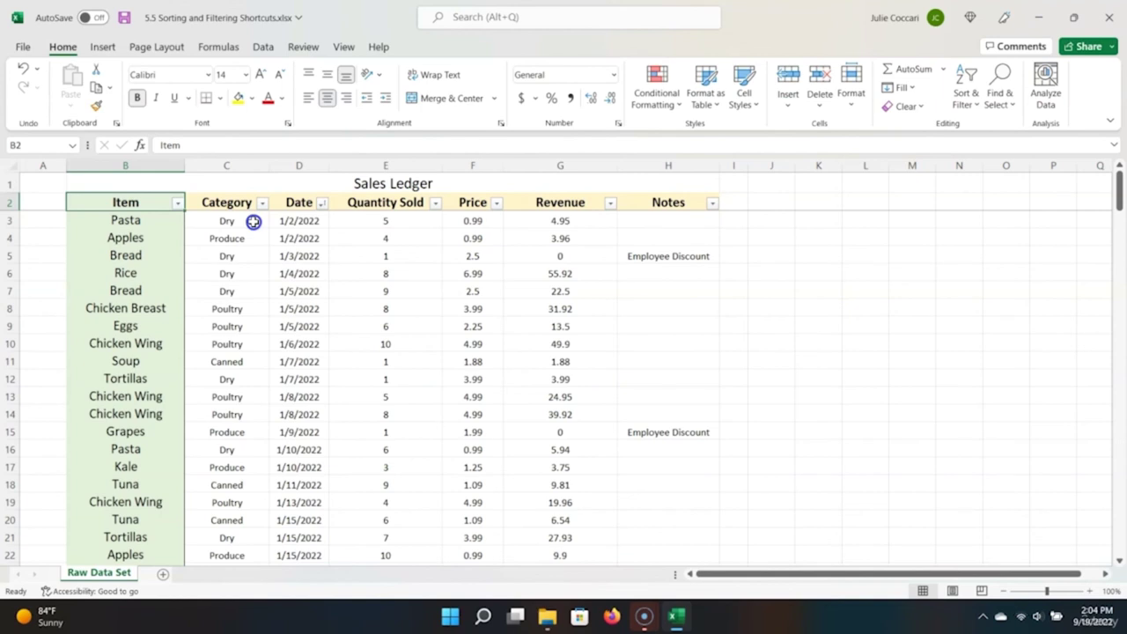
# Step: Filter the Item column by the search term "Chicken"
pyautogui.hotkey('alt', 'Down')
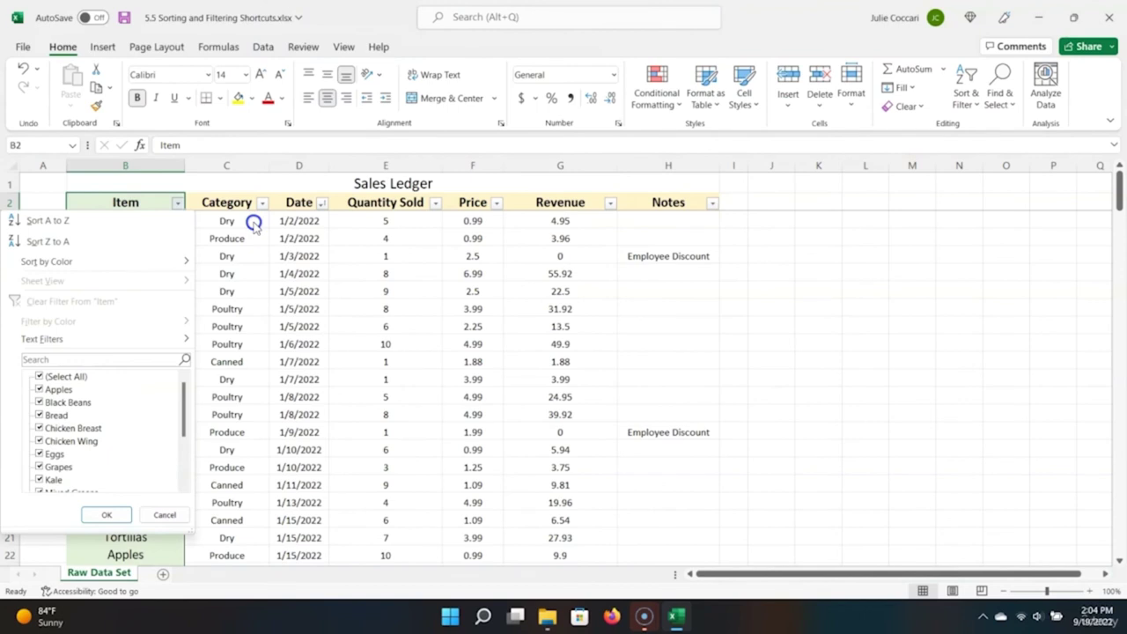
pyautogui.press('e')
pyautogui.write('Chicken')
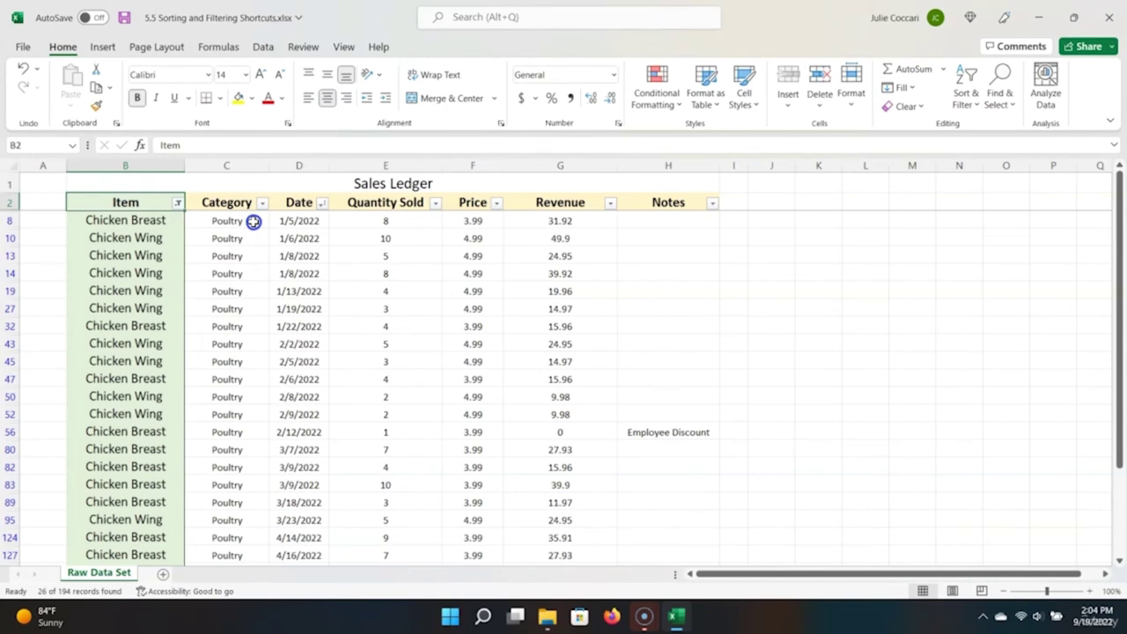
# Step: Clear the "Chicken" filter from the Item column
pyautogui.hotkey('alt', 'Down')
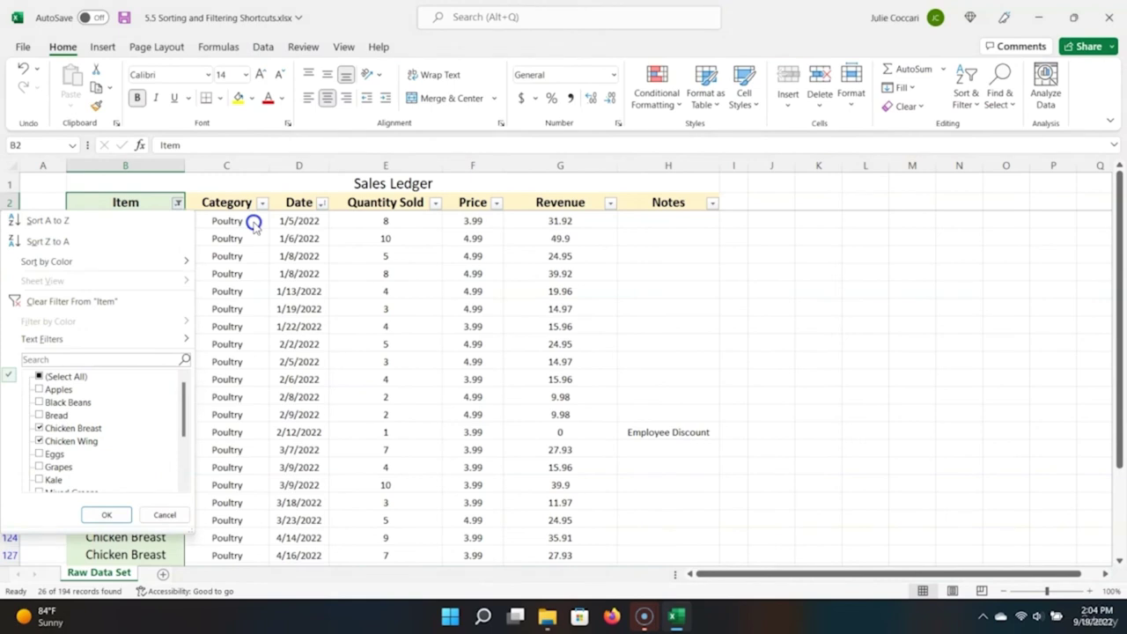
pyautogui.press('c')
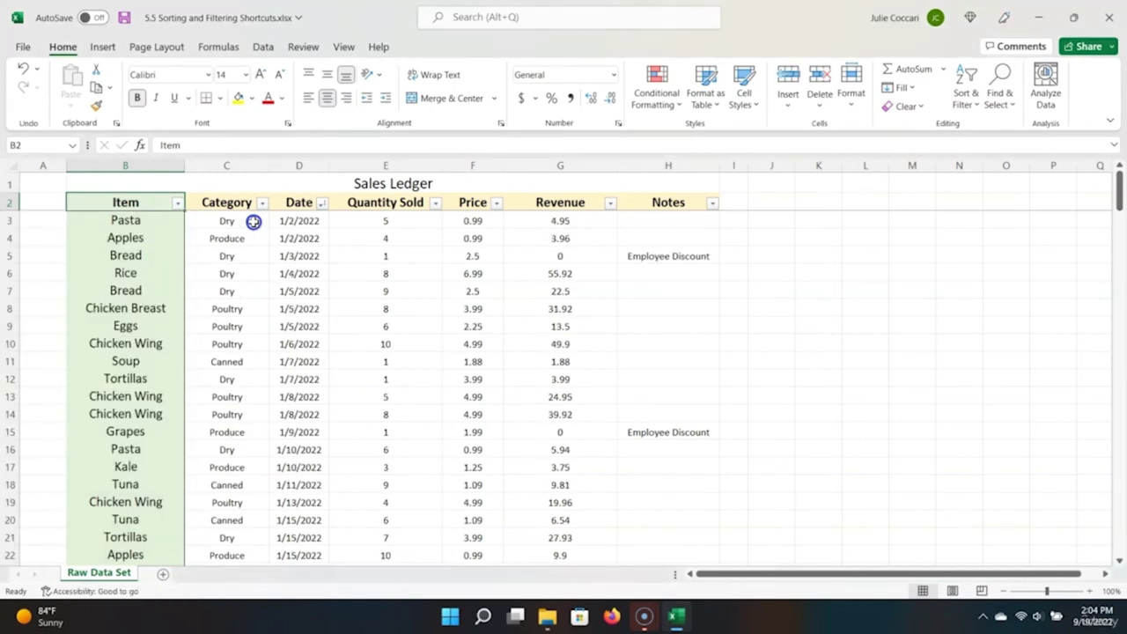
# Step: Filter the Category column to show only Dry and Produce
pyautogui.press('Right')
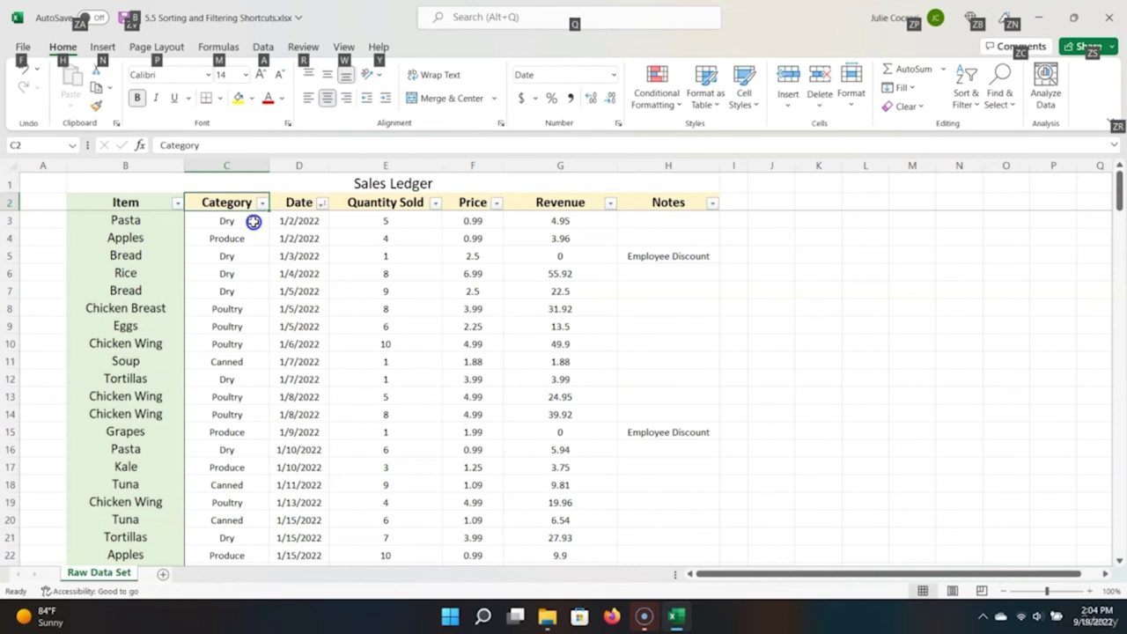
pyautogui.hotkey('alt', 'Down')
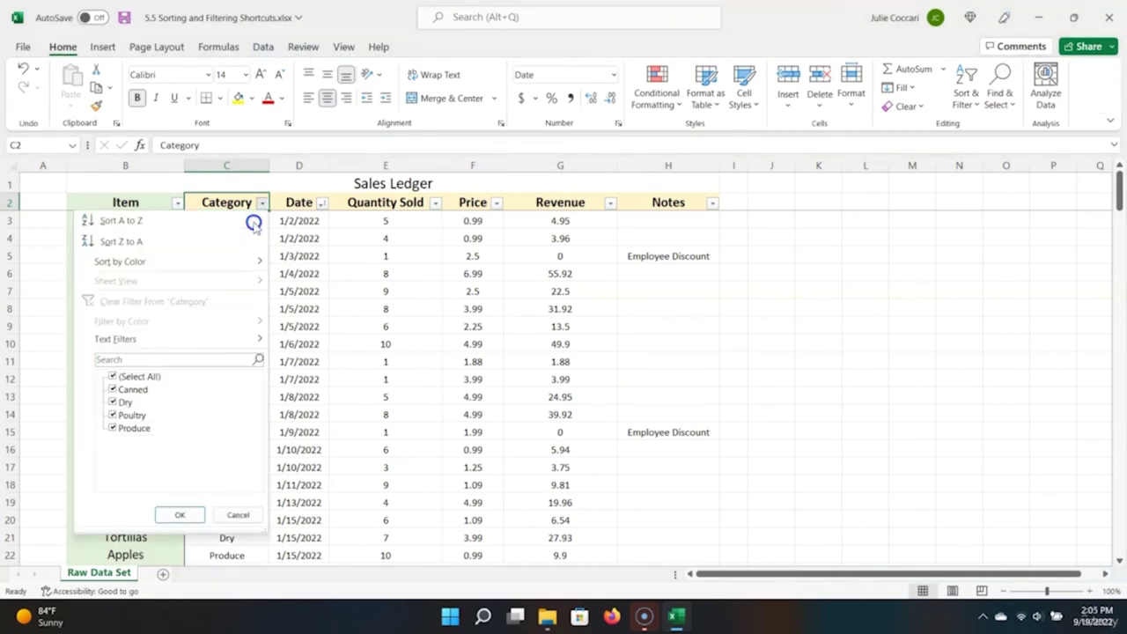
pyautogui.press('Down')
pyautogui.press('Down')
pyautogui.press('Down')
pyautogui.press('Down')
pyautogui.press('Down')
pyautogui.press('Down')
pyautogui.press('Down')
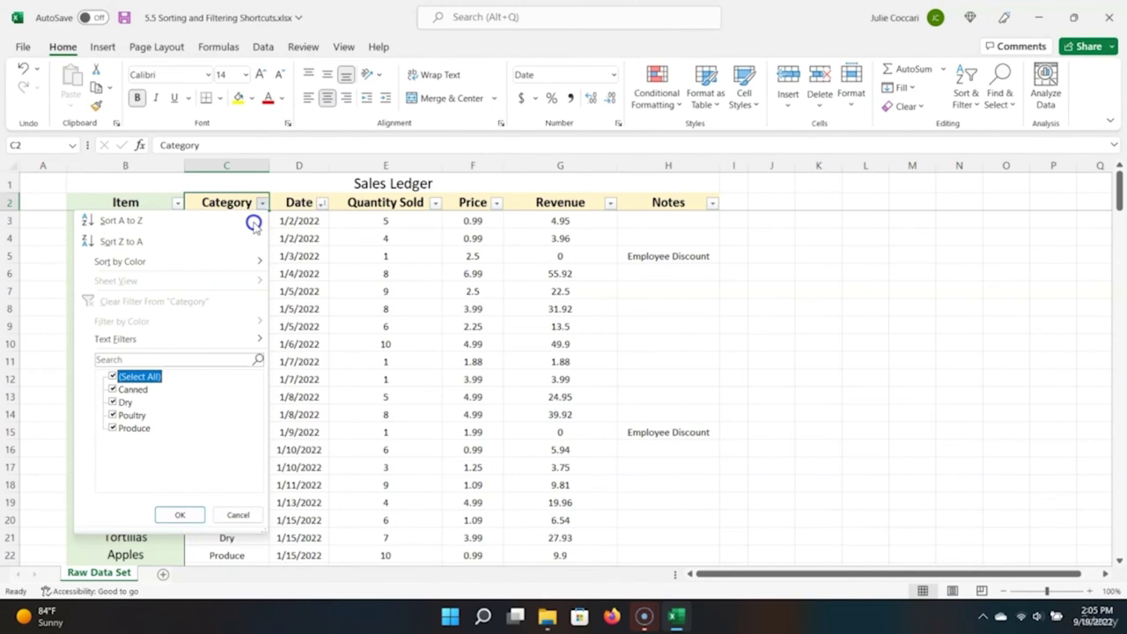
pyautogui.press('space')
pyautogui.press('Down')
pyautogui.press('Down')
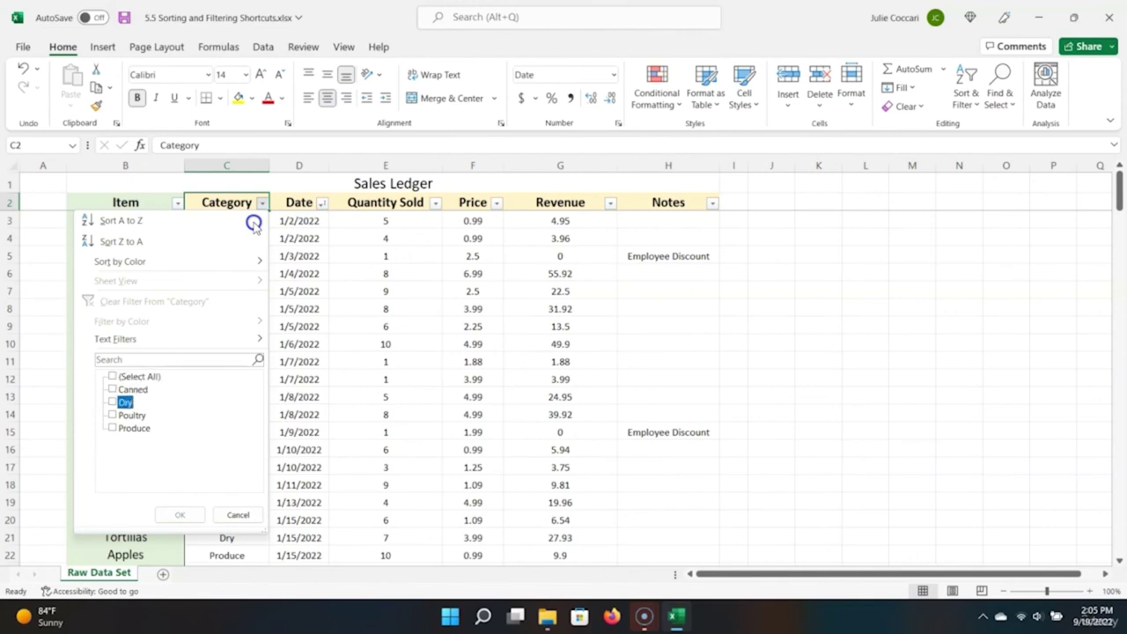
pyautogui.press('space')
pyautogui.press('Down')
pyautogui.press('Down')
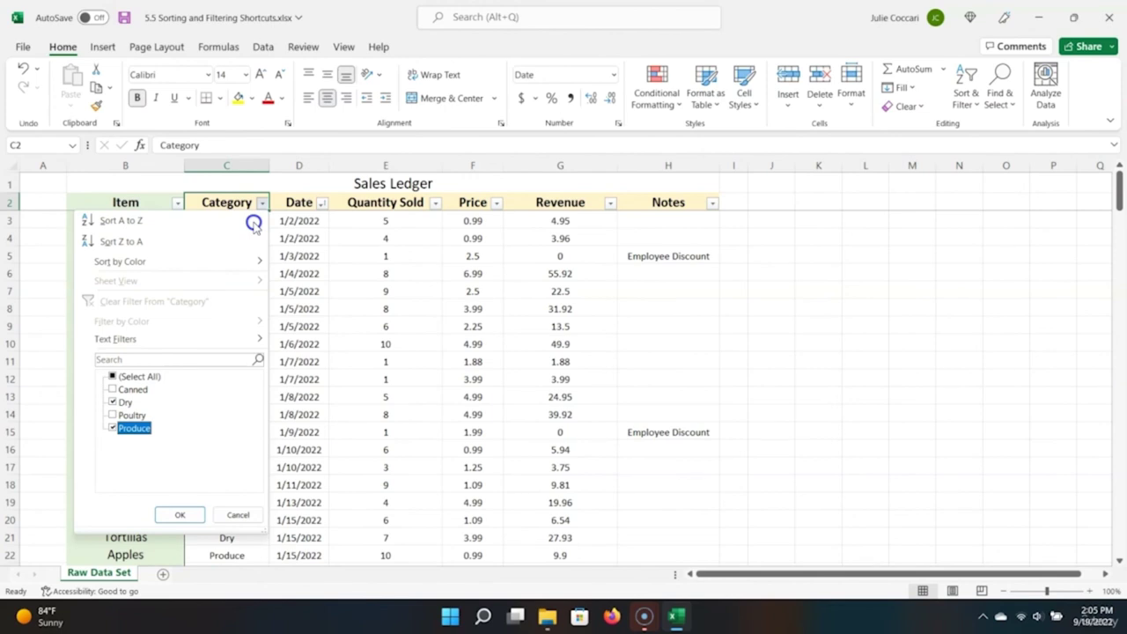
pyautogui.press('Return')
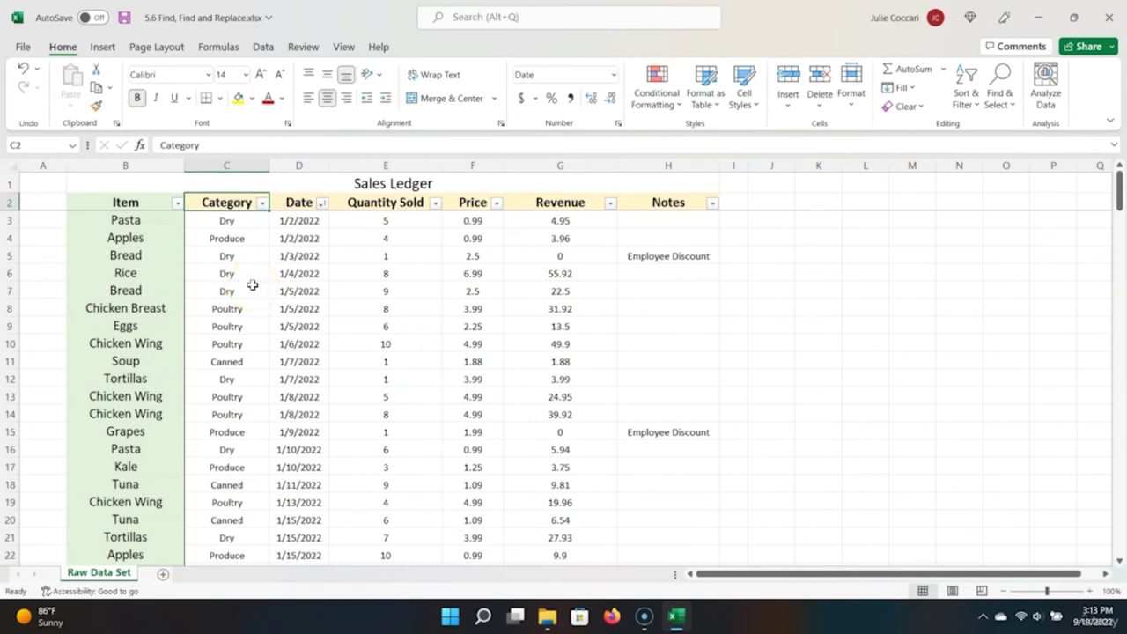
# Step: In the 5.6 Find, Find and Replace workbook, find 4/1/2022 and step through its next two matches
pyautogui.click(1003, 109)
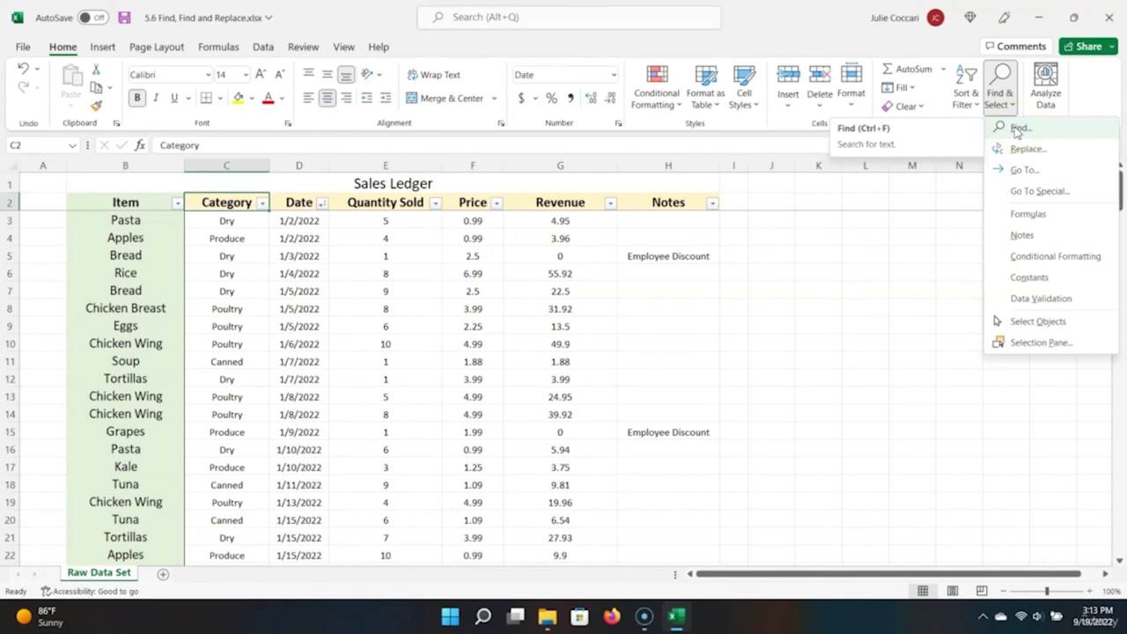
pyautogui.click(1019, 129)
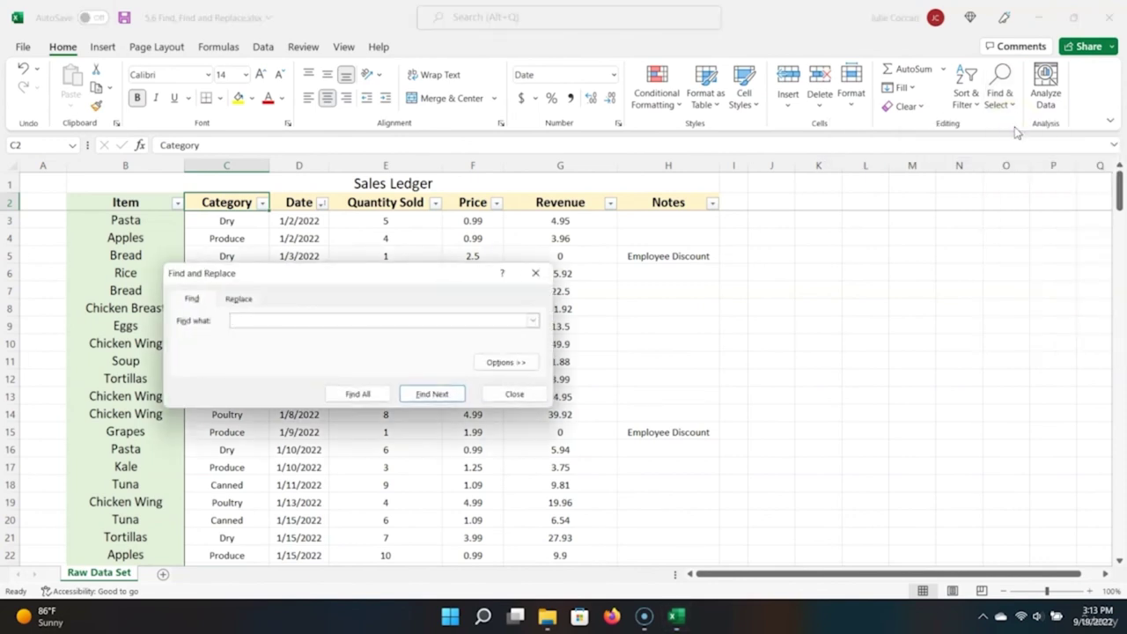
pyautogui.click(1021, 135)
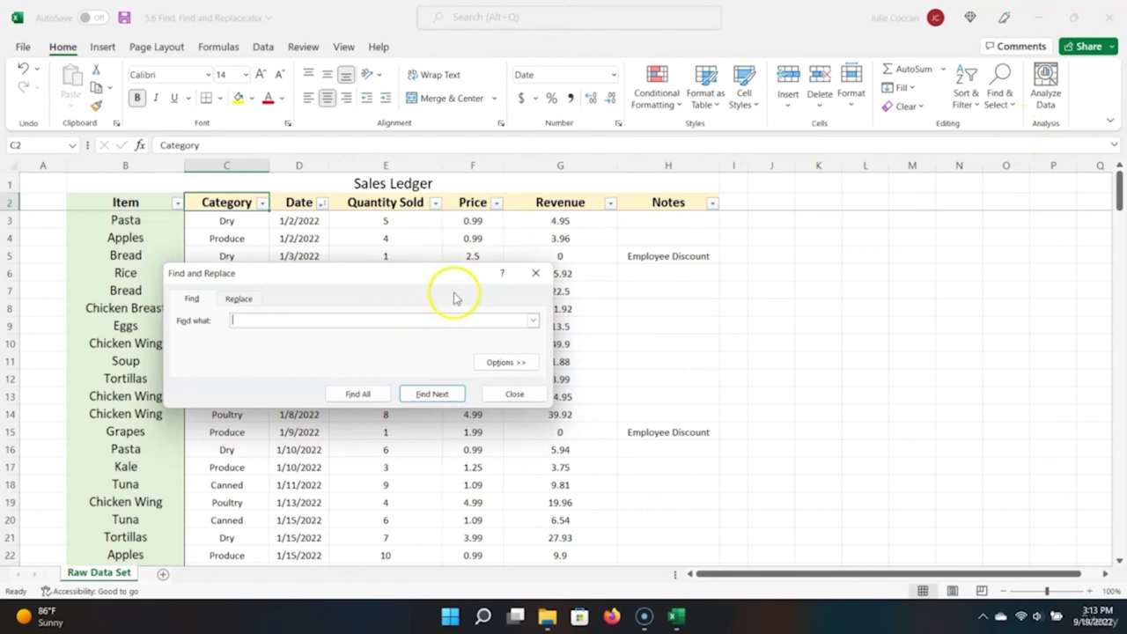
pyautogui.write('4/1/2022')
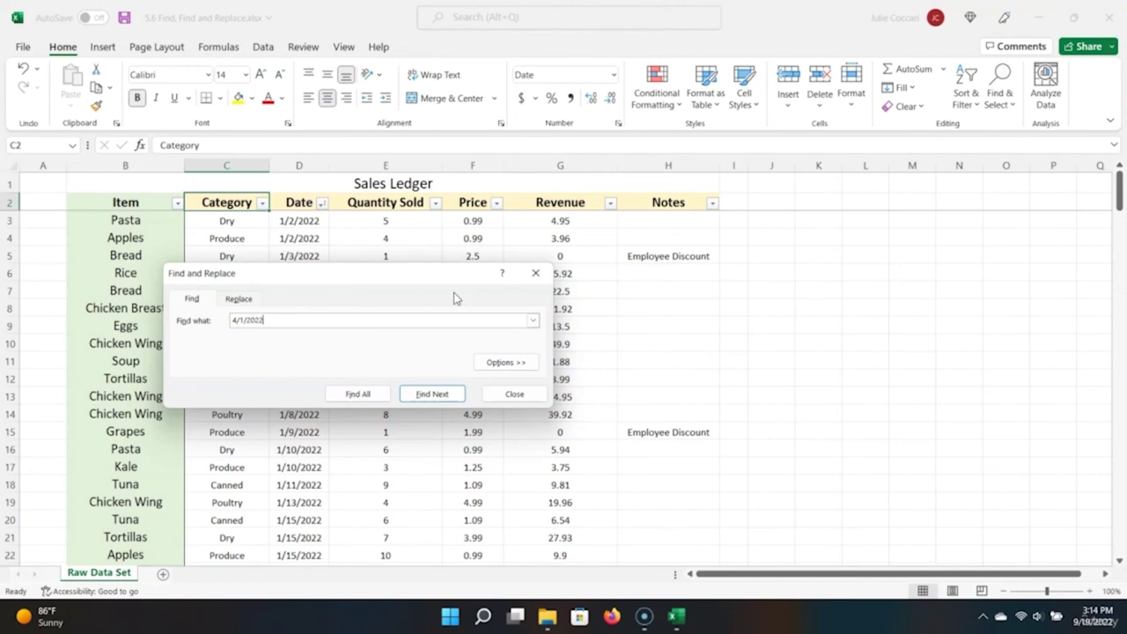
pyautogui.press('Return')
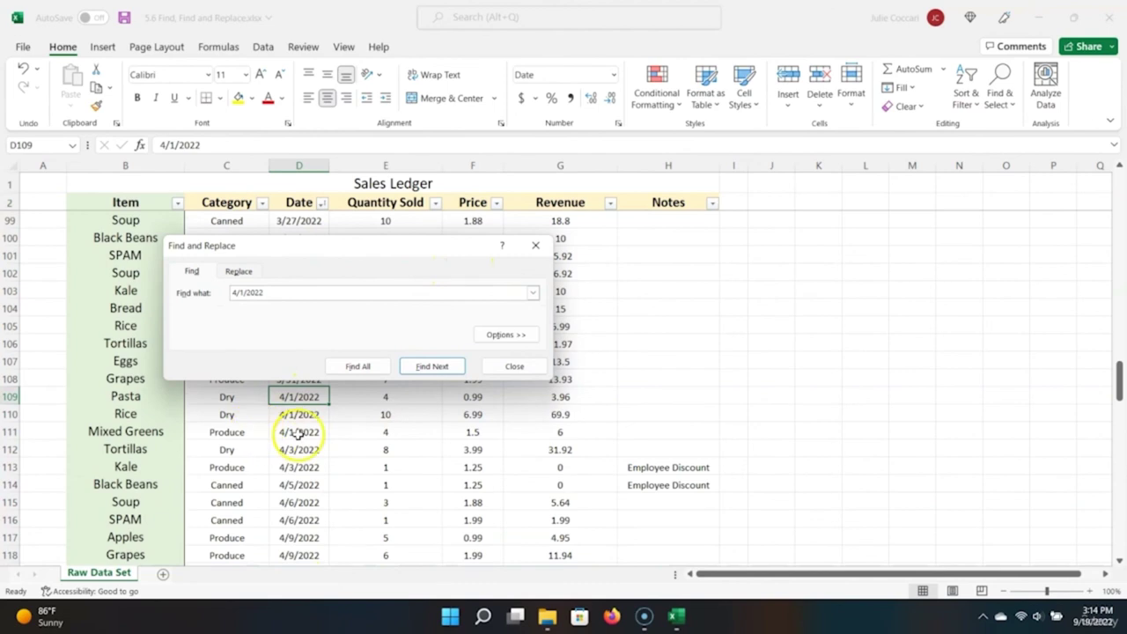
pyautogui.click(415, 376)
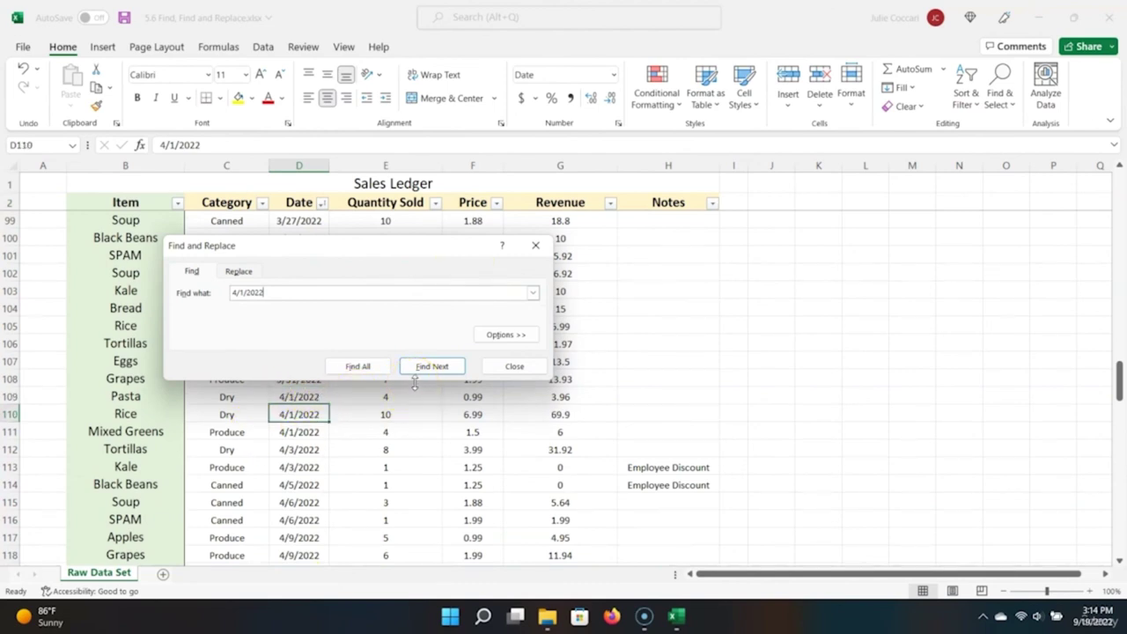
pyautogui.click(415, 376)
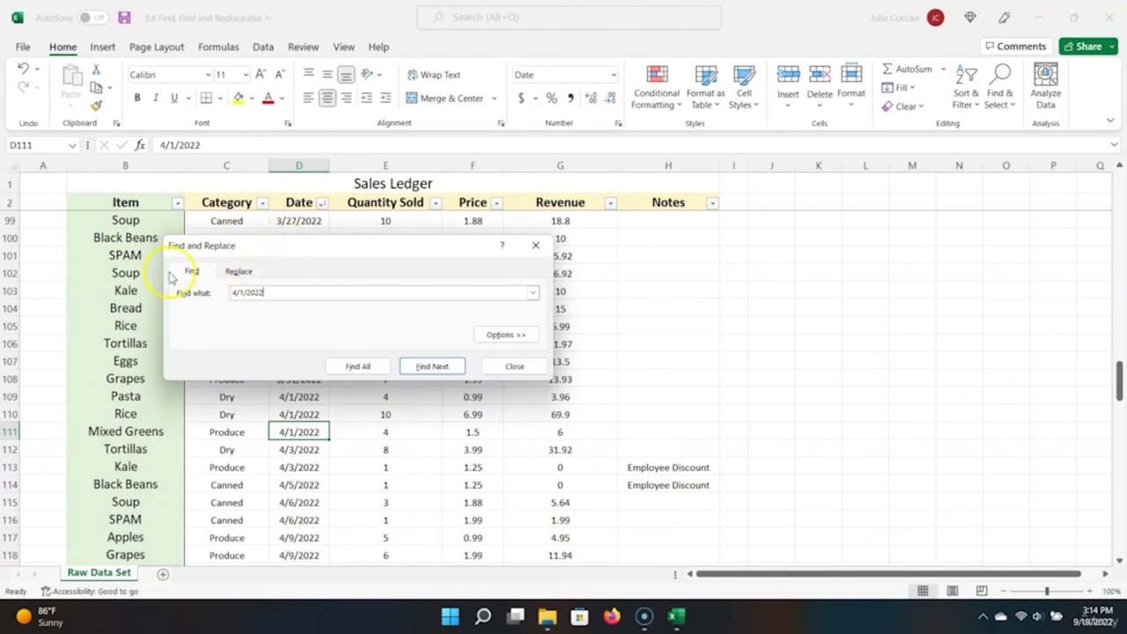
# Step: Replace all instances of "Produce" with "Fresh Produce" in the Sales Ledger and close Find and Replace
pyautogui.click(248, 276)
pyautogui.click(284, 294)
pyautogui.doubleClick(285, 295)
pyautogui.click(286, 295)
pyautogui.doubleClick(287, 295)
pyautogui.press('BackSpace')
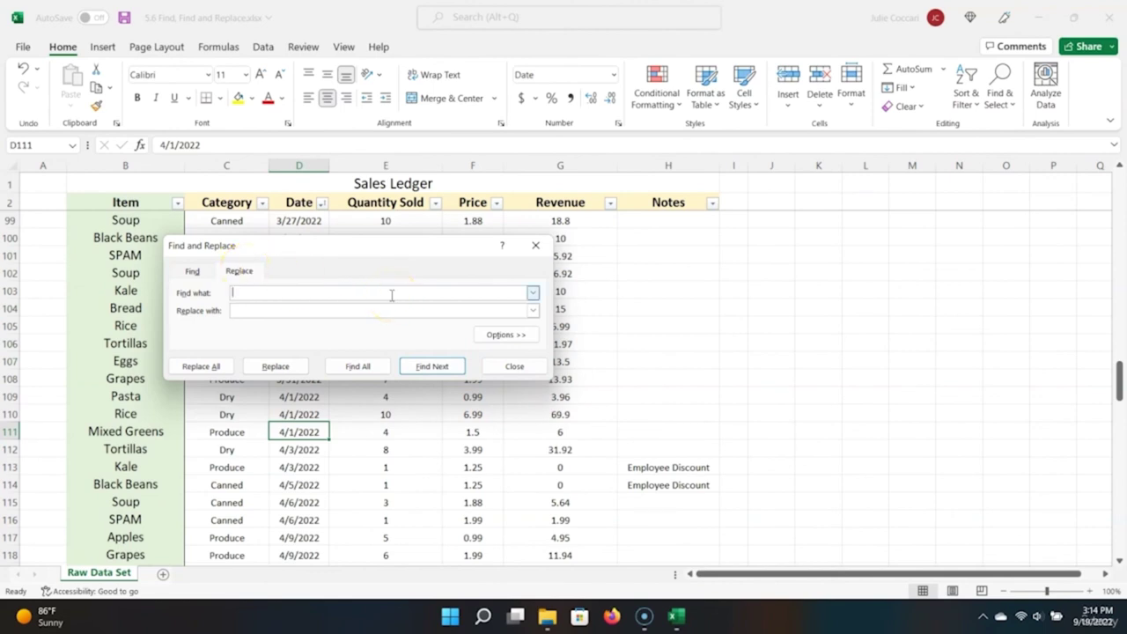
pyautogui.write('ProduceFresh Prouc')
pyautogui.press('BackSpace')
pyautogui.press('BackSpace')
pyautogui.write('duce')
pyautogui.click(213, 369)
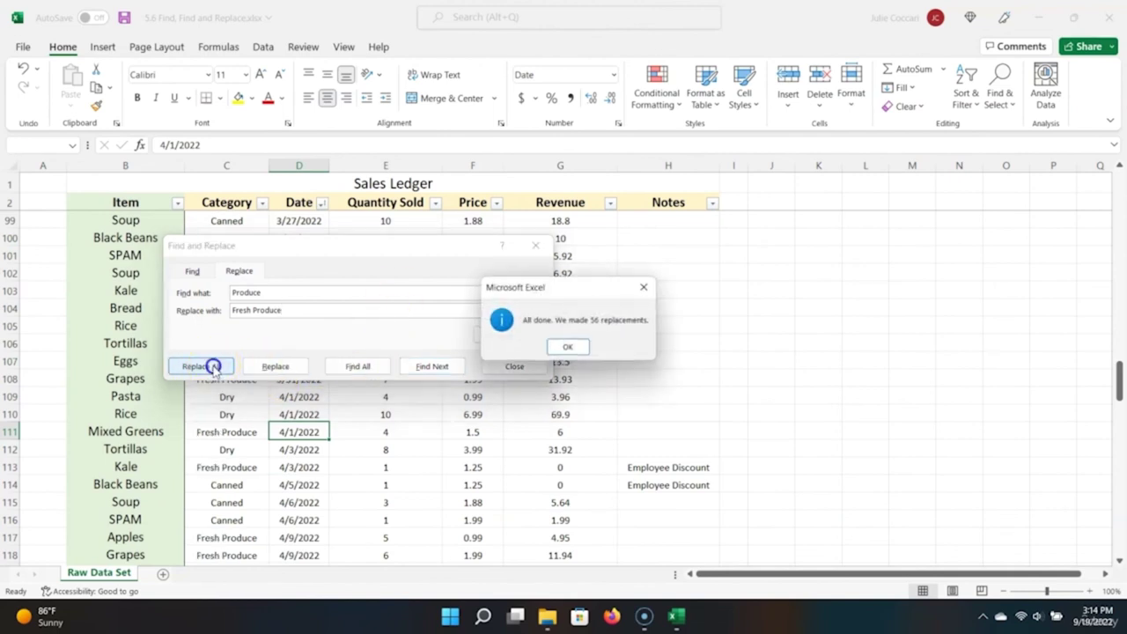
pyautogui.click(573, 345)
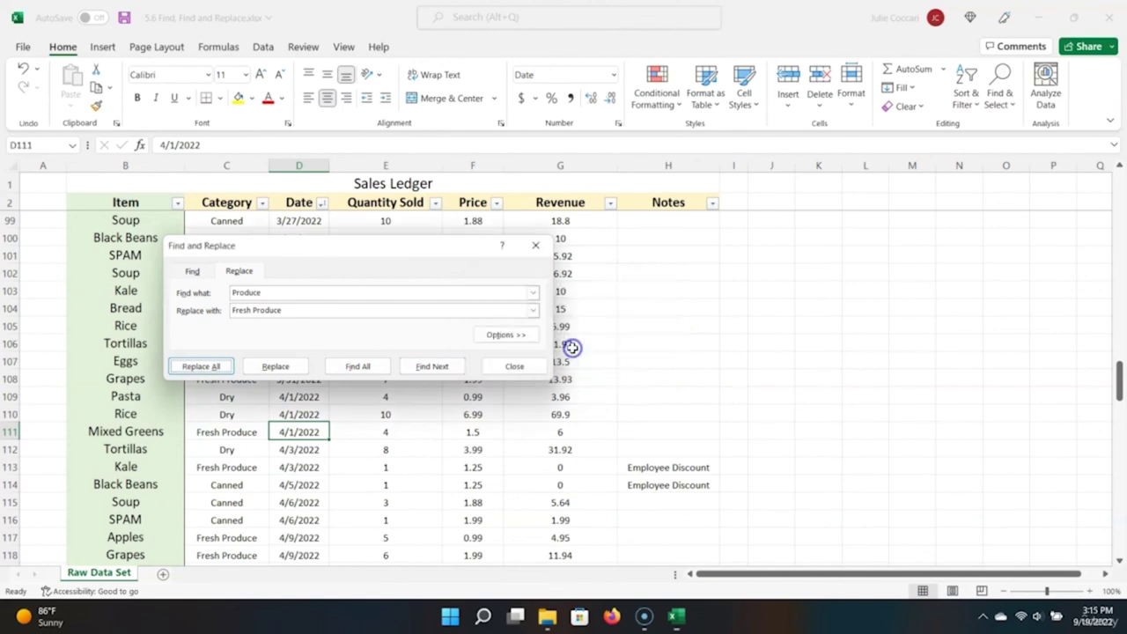
pyautogui.click(534, 245)
# Step: Check the replaced entries down the Category column
pyautogui.click(253, 429)
pyautogui.click(245, 291)
pyautogui.scroll(-3, 212, 553)
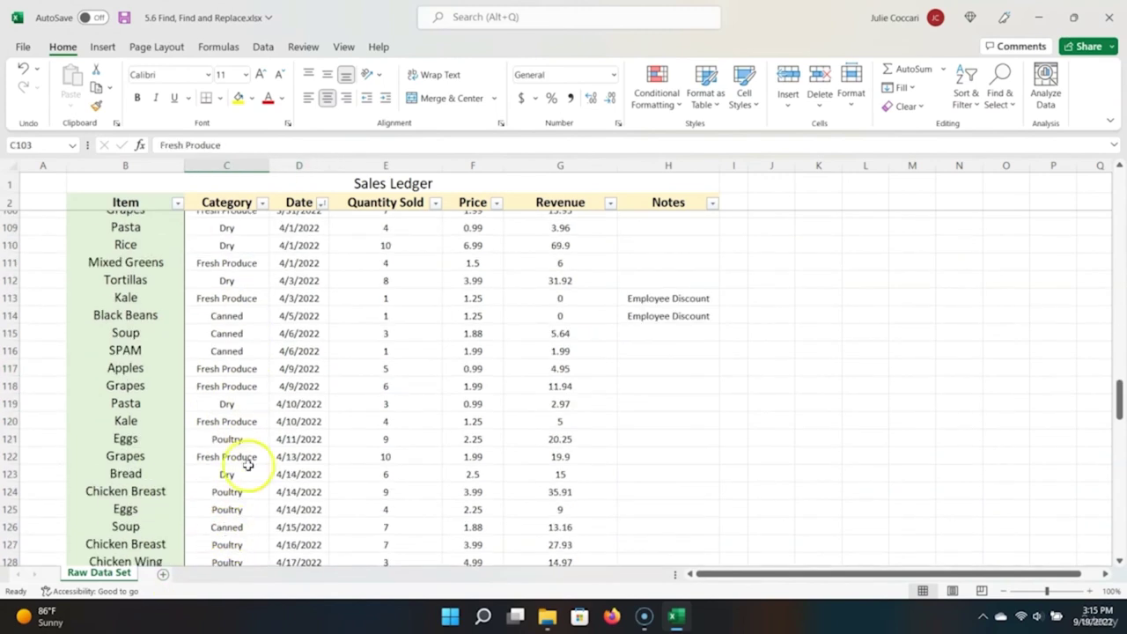
pyautogui.click(244, 368)
pyautogui.click(244, 388)
pyautogui.click(231, 456)
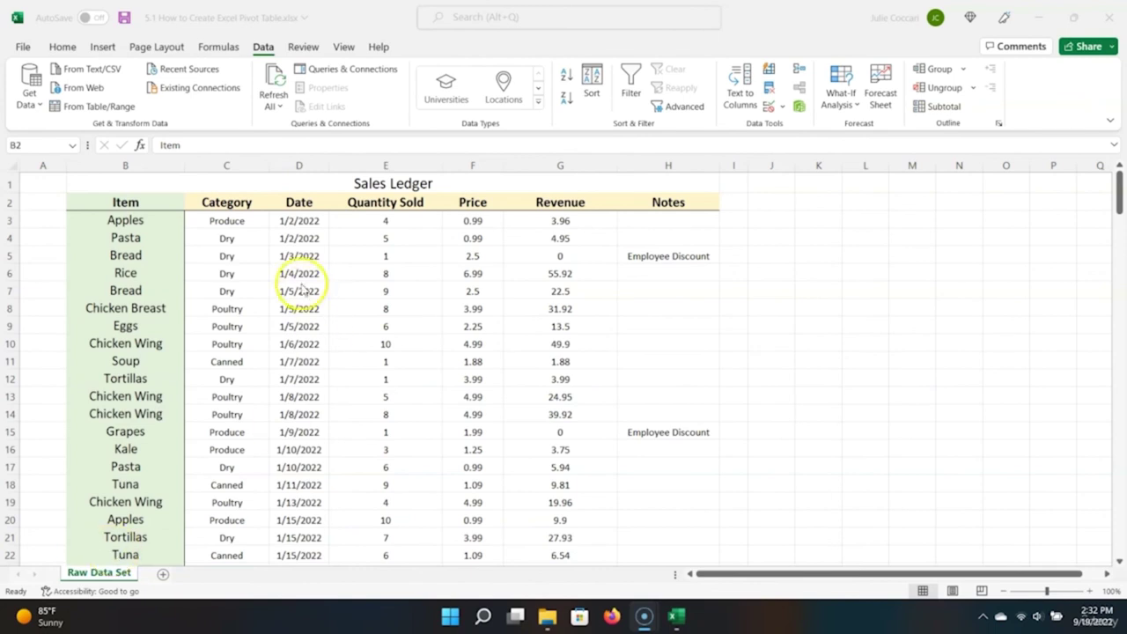
# Step: In the 5.1 How to Create Excel Pivot Table workbook, create a PivotTable on a new worksheet from ledger range B2:H196
pyautogui.click(112, 203)
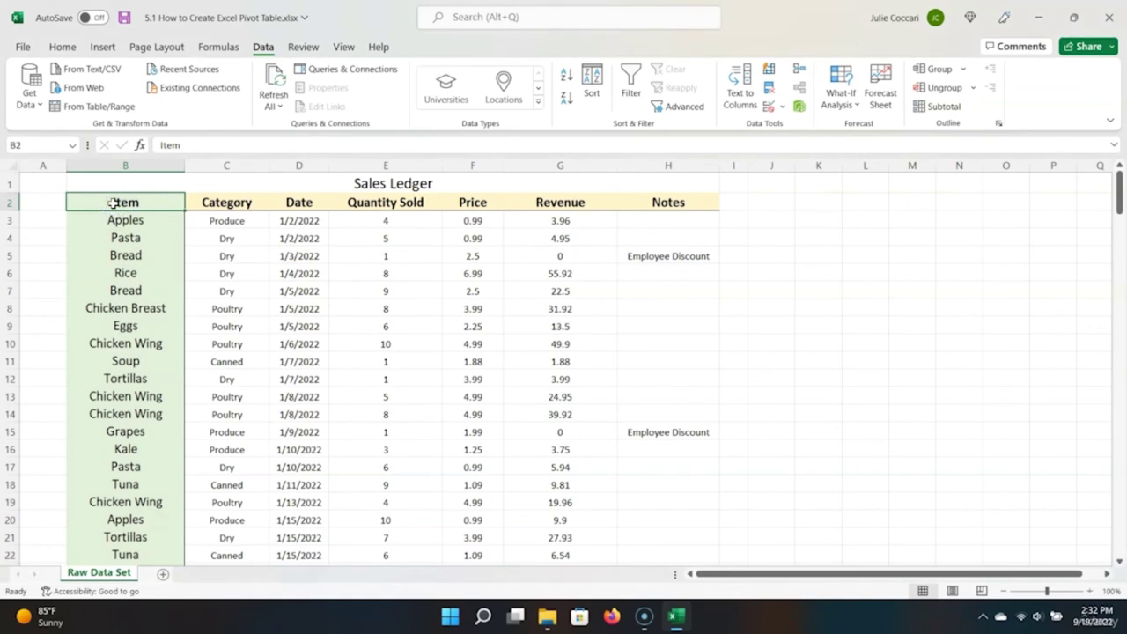
pyautogui.hotkey('ctrl', 'shift', 'Right')
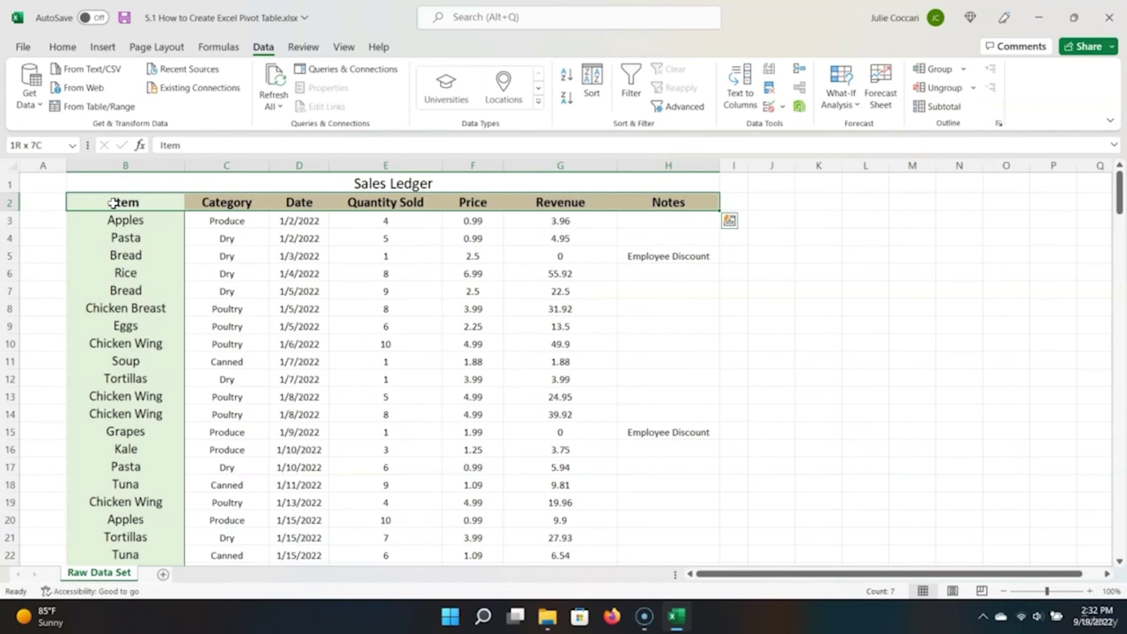
pyautogui.hotkey('ctrl', 'shift', 'Down')
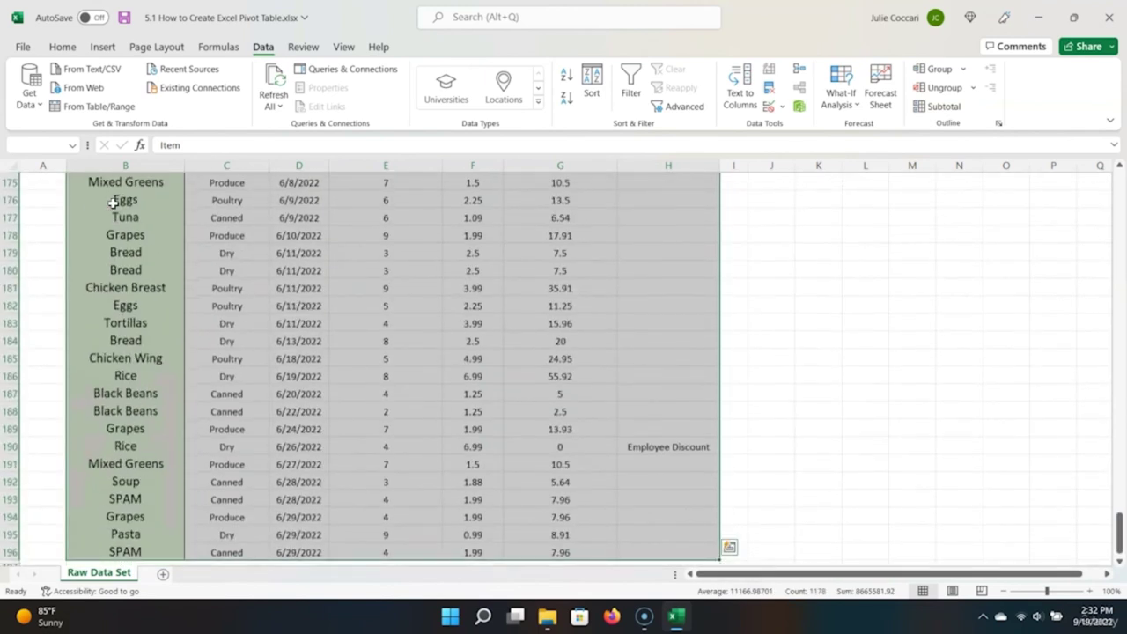
pyautogui.click(102, 47)
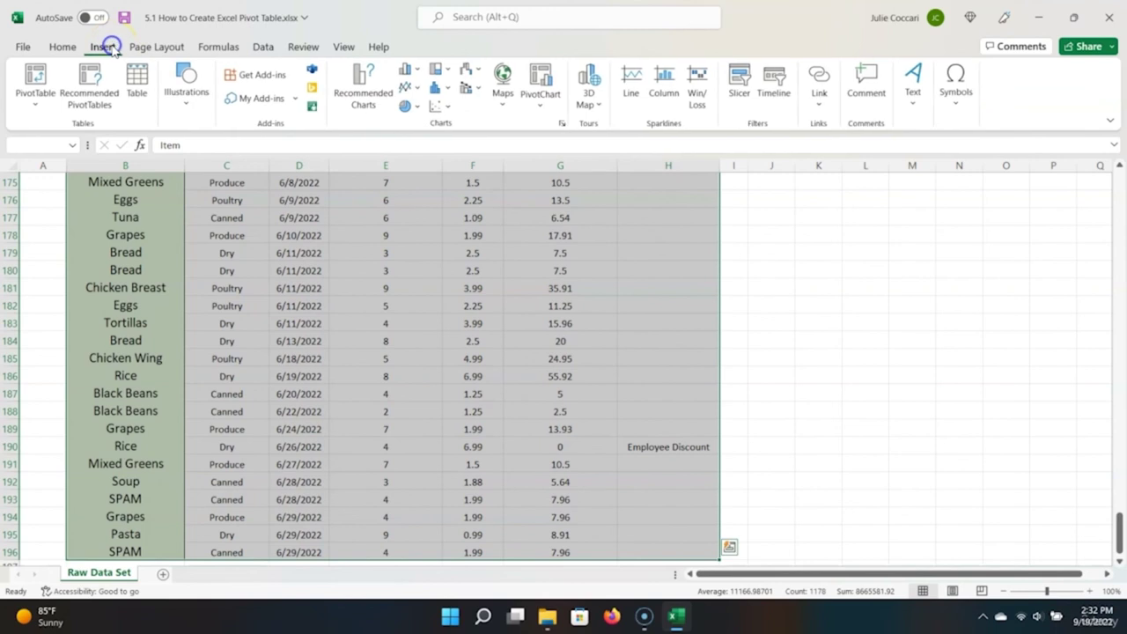
pyautogui.click(33, 92)
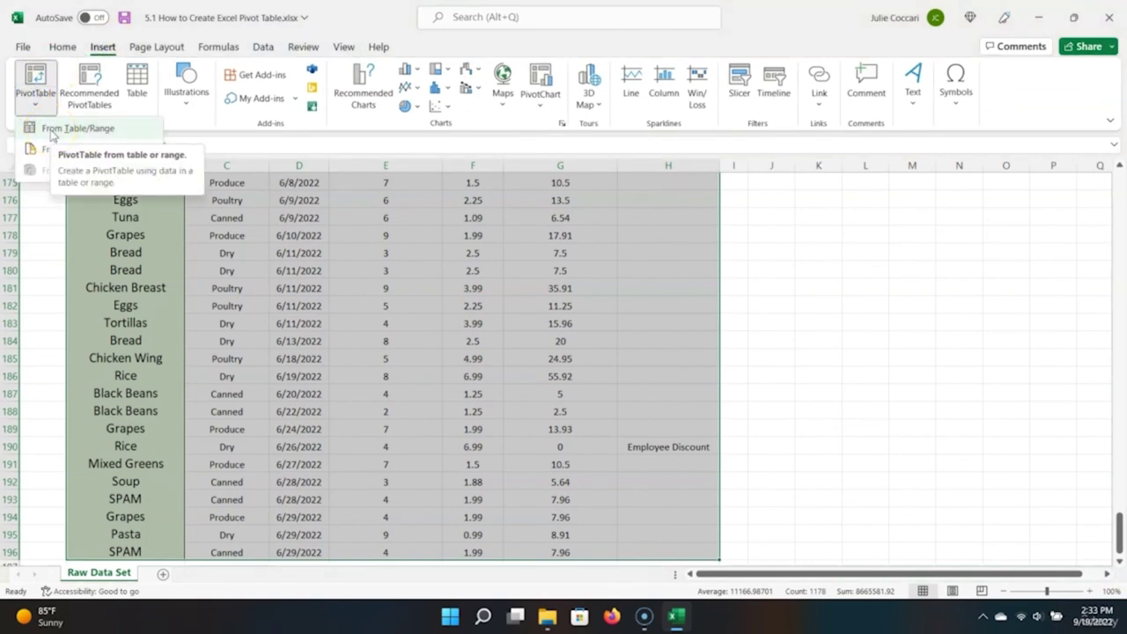
pyautogui.click(51, 130)
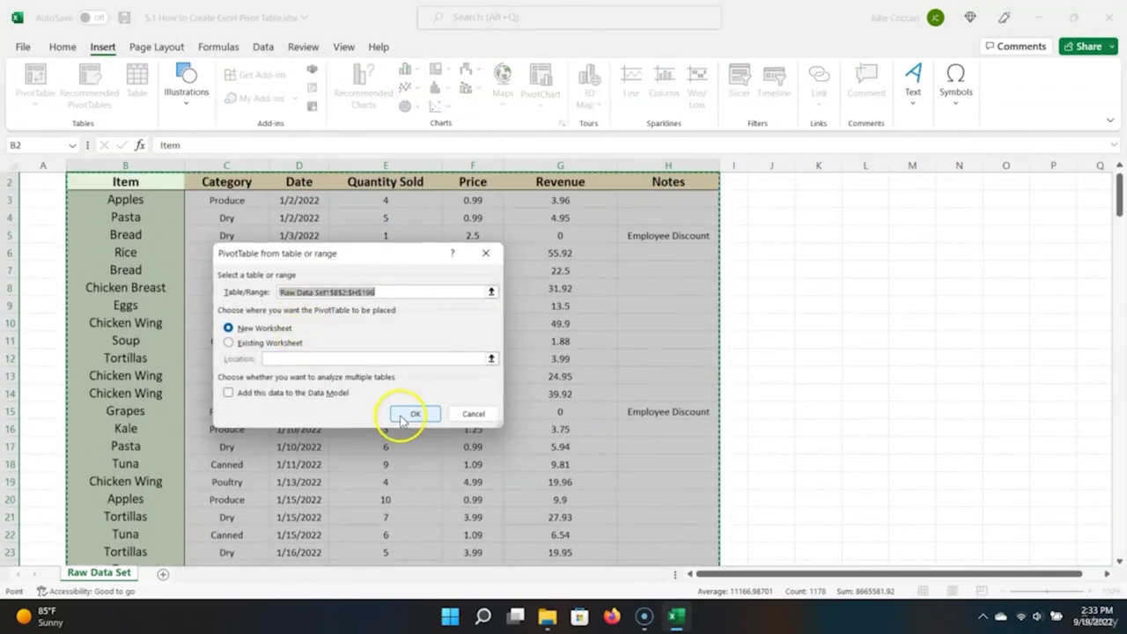
pyautogui.click(400, 420)
# Step: Rename the new PivotTable worksheet as "Overall Sales"
pyautogui.click(83, 573)
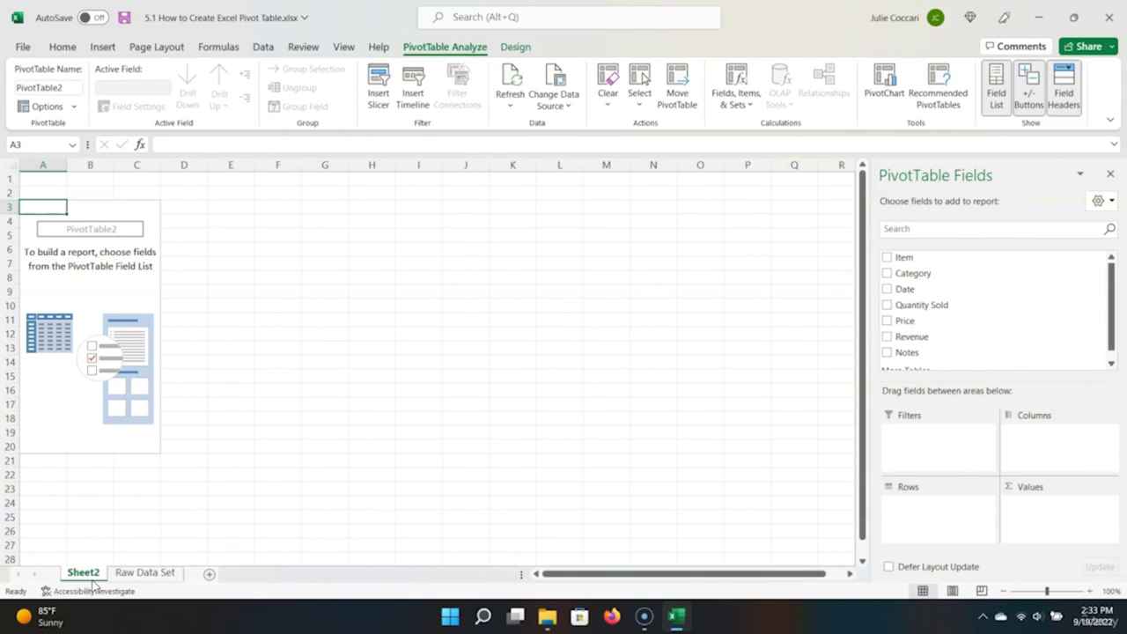
pyautogui.doubleClick(90, 568)
pyautogui.write('Overall Sales')
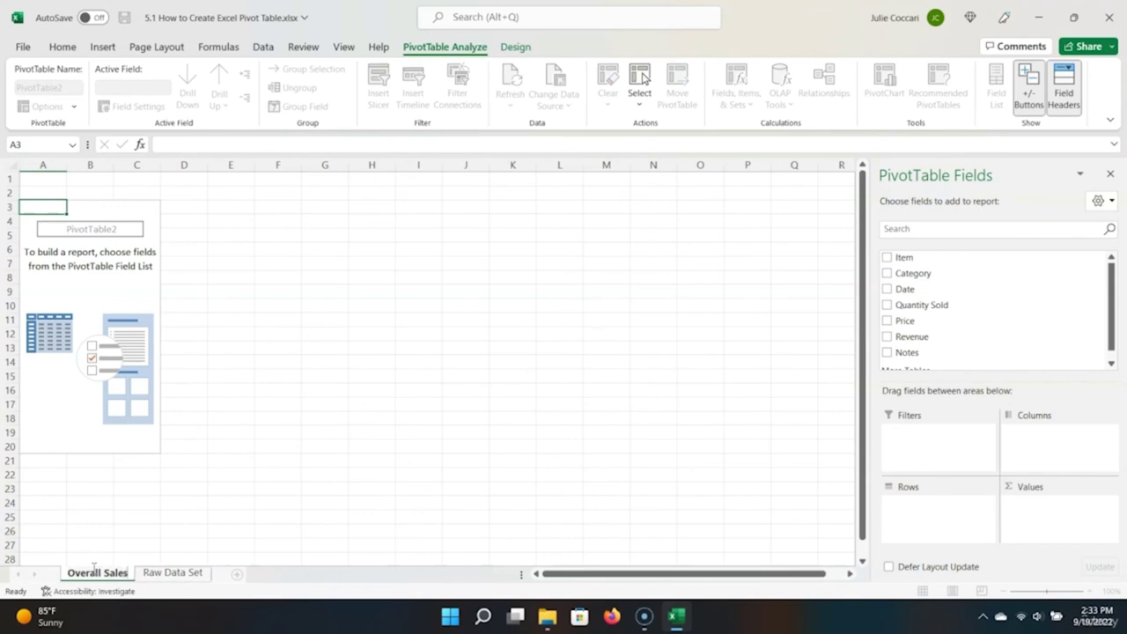
pyautogui.press('Return')
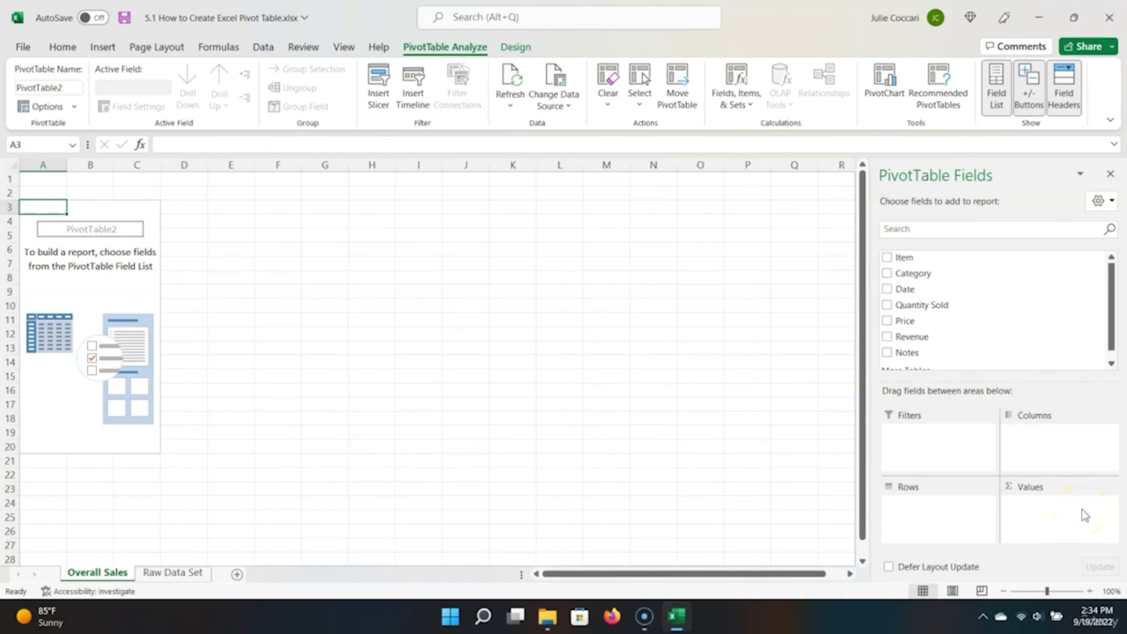
# Step: Add the Date field to the PivotTable's Rows area, and expand and collapse January to view its individual dates
pyautogui.moveTo(907, 291); pyautogui.dragTo(958, 515)
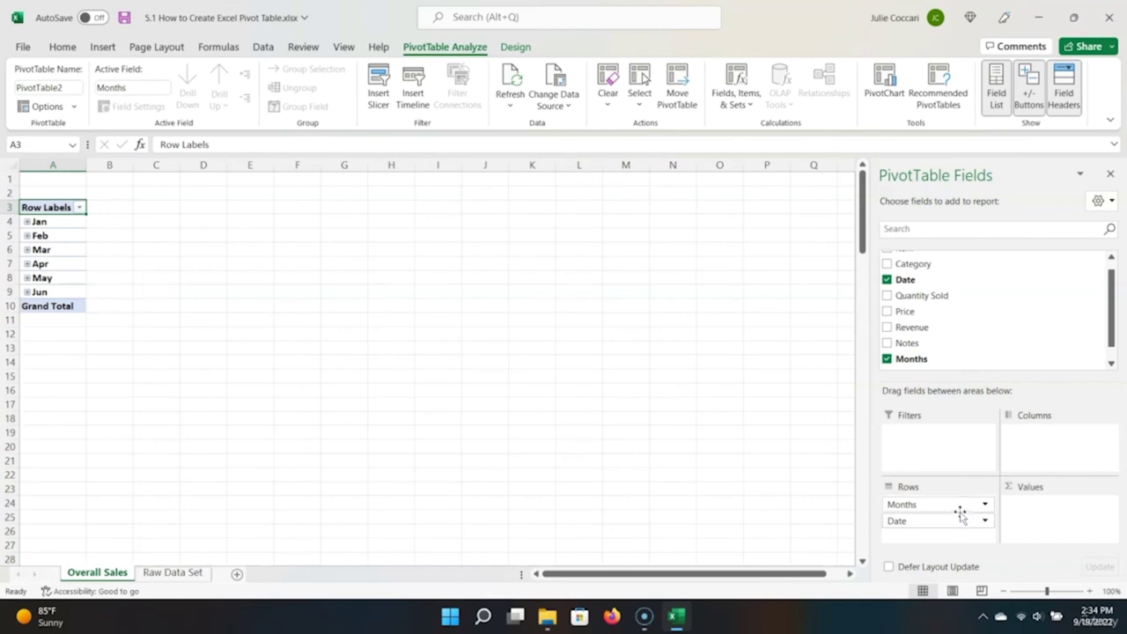
pyautogui.click(939, 521)
pyautogui.click(27, 222)
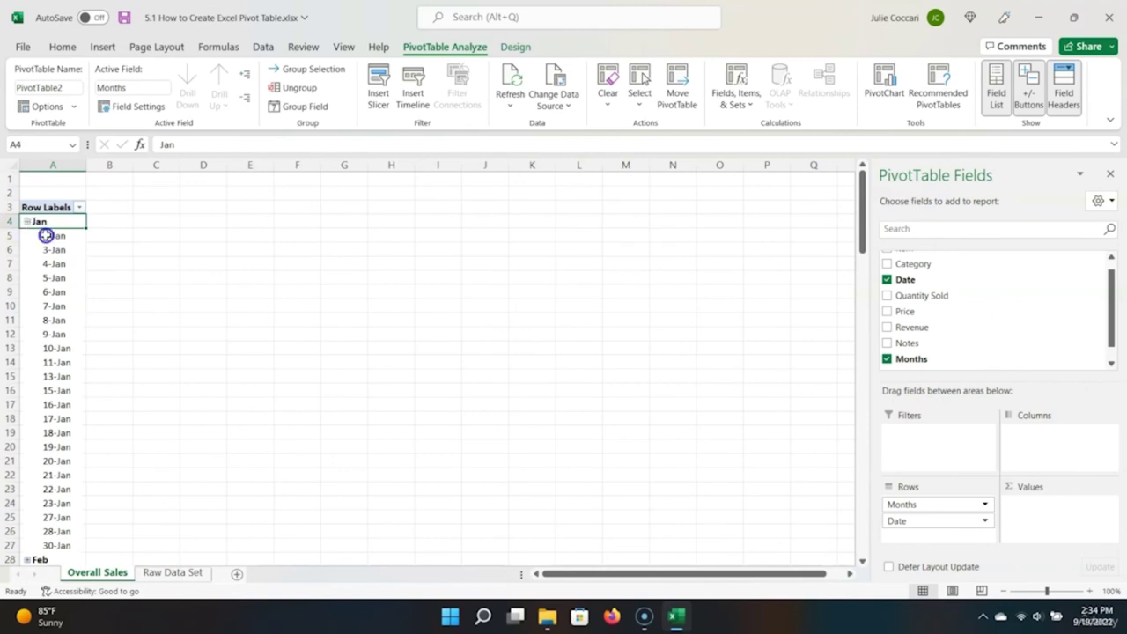
pyautogui.click(27, 222)
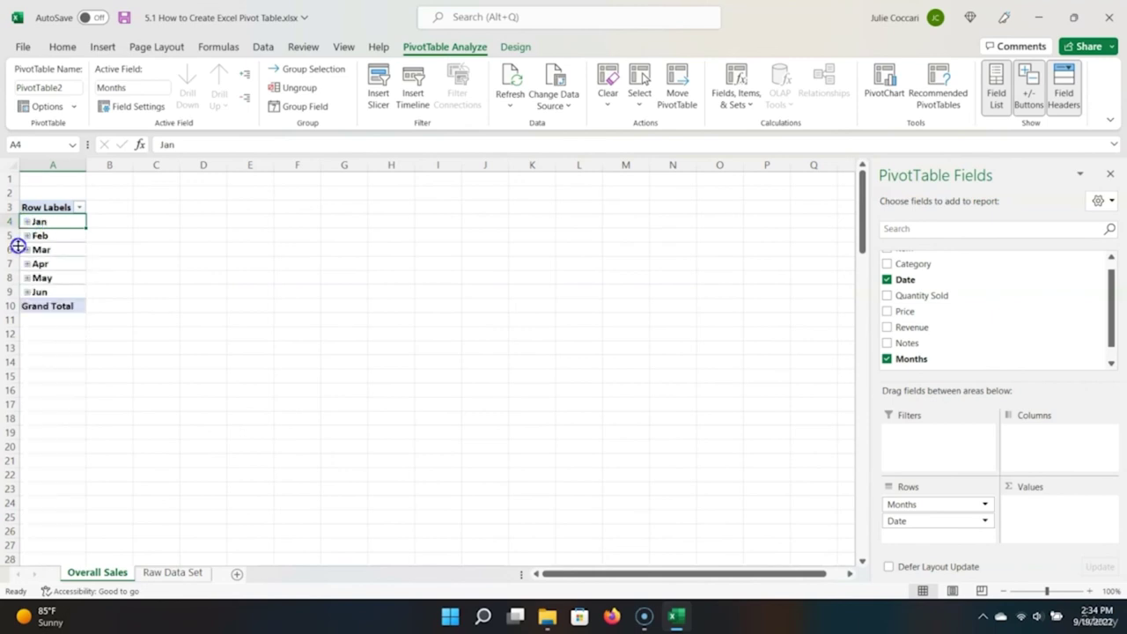
pyautogui.click(28, 222)
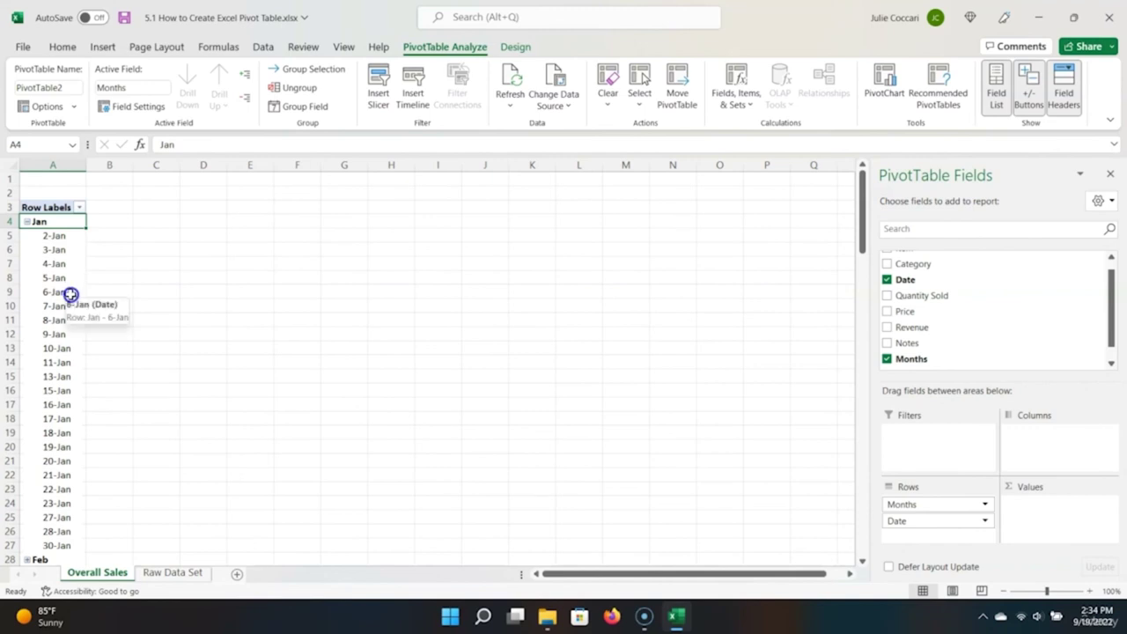
pyautogui.click(27, 222)
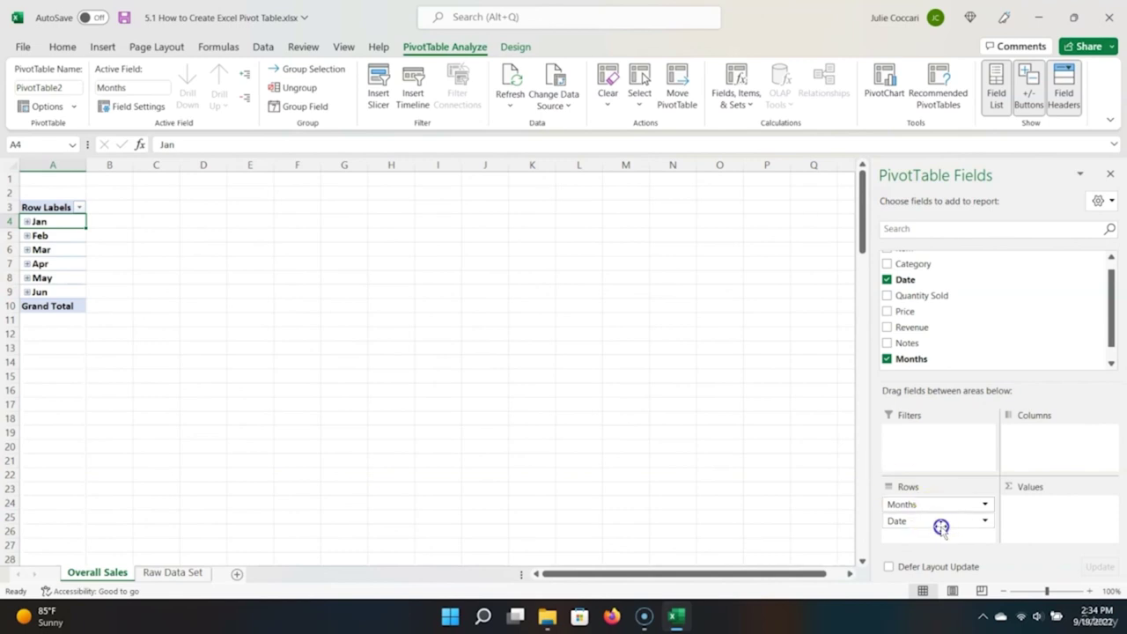
# Step: Remove the Date field from the PivotTable's Rows area, keeping only Months
pyautogui.moveTo(942, 527); pyautogui.dragTo(937, 527)
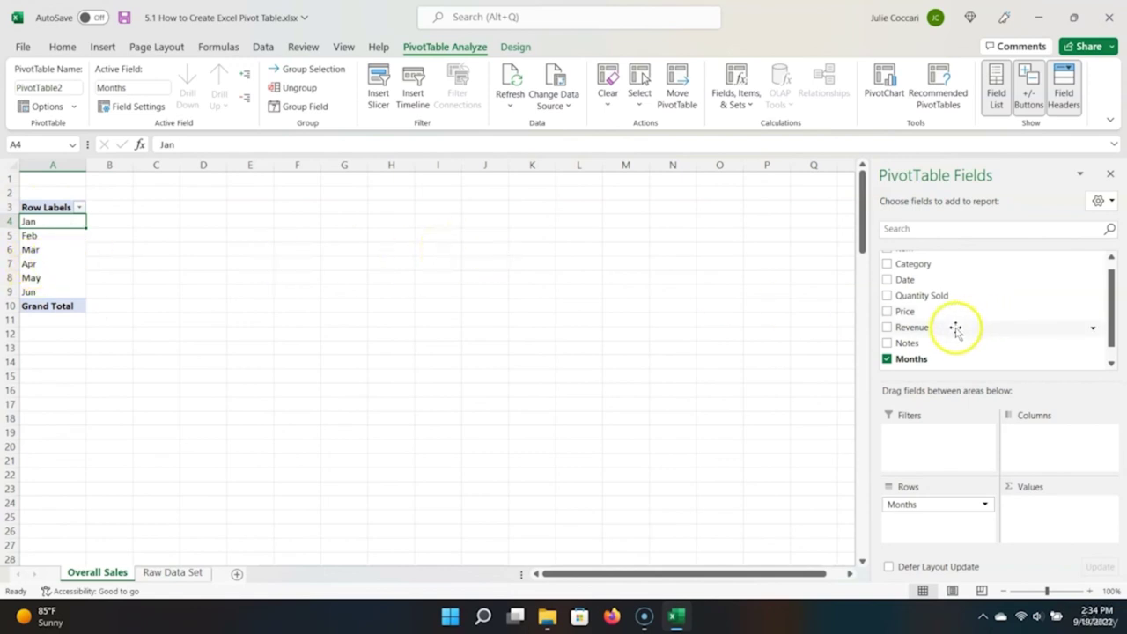
# Step: Add the Revenue field to the PivotTable's Values area
pyautogui.moveTo(931, 327); pyautogui.dragTo(1055, 518)
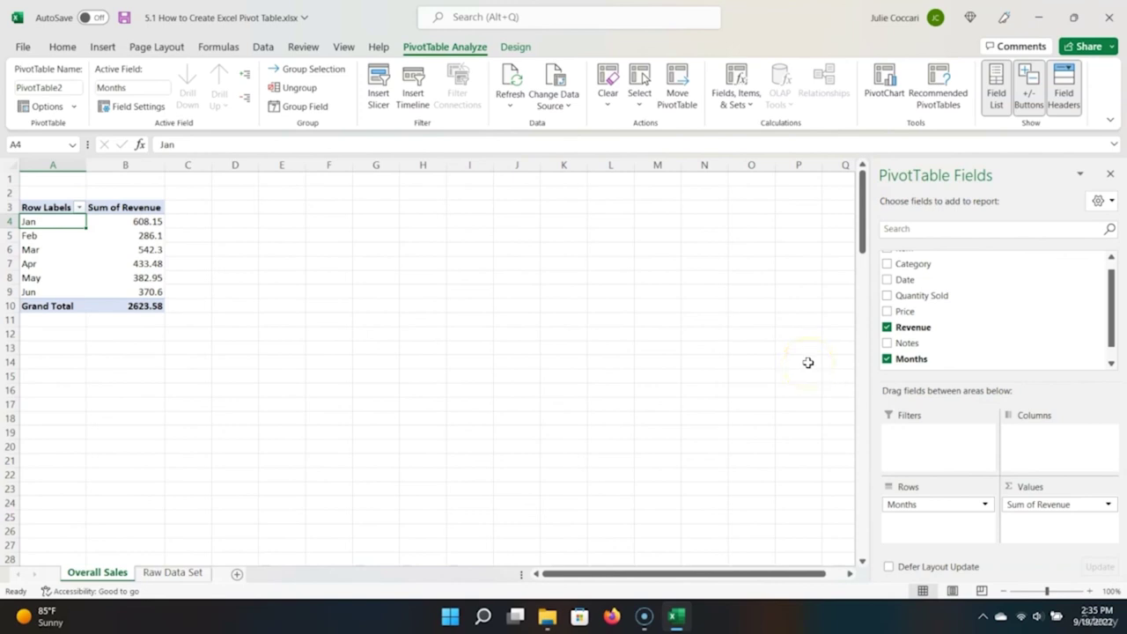
# Step: Change the Revenue value field's calculation to Average, trying Count, Max and Min among the summary types first
pyautogui.click(1050, 508)
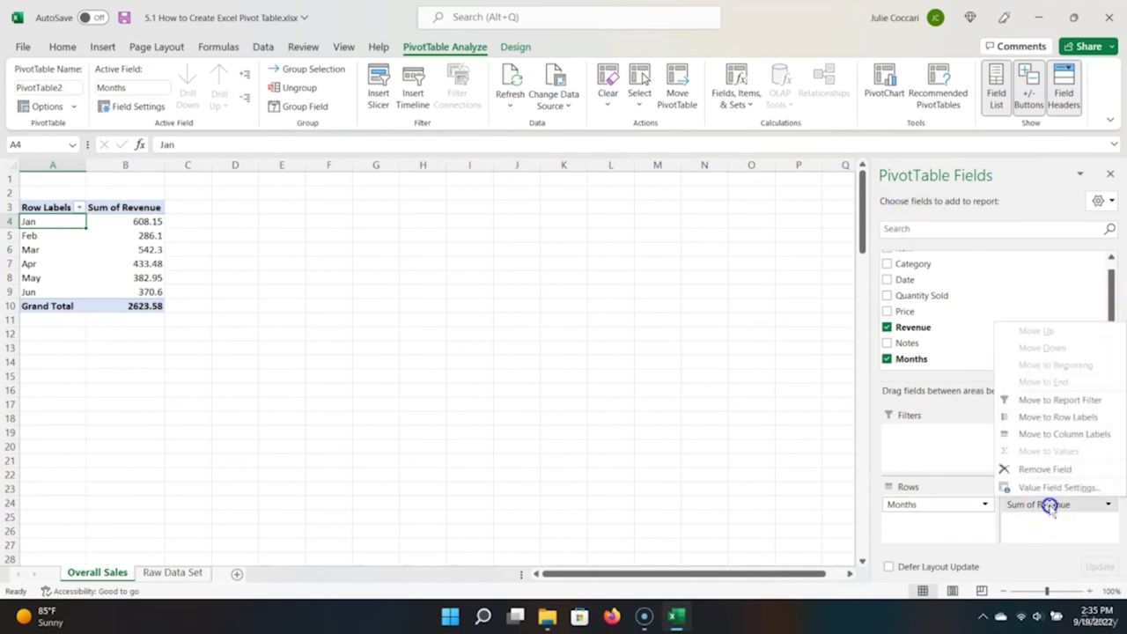
pyautogui.click(1049, 506)
pyautogui.click(1050, 503)
pyautogui.click(1083, 492)
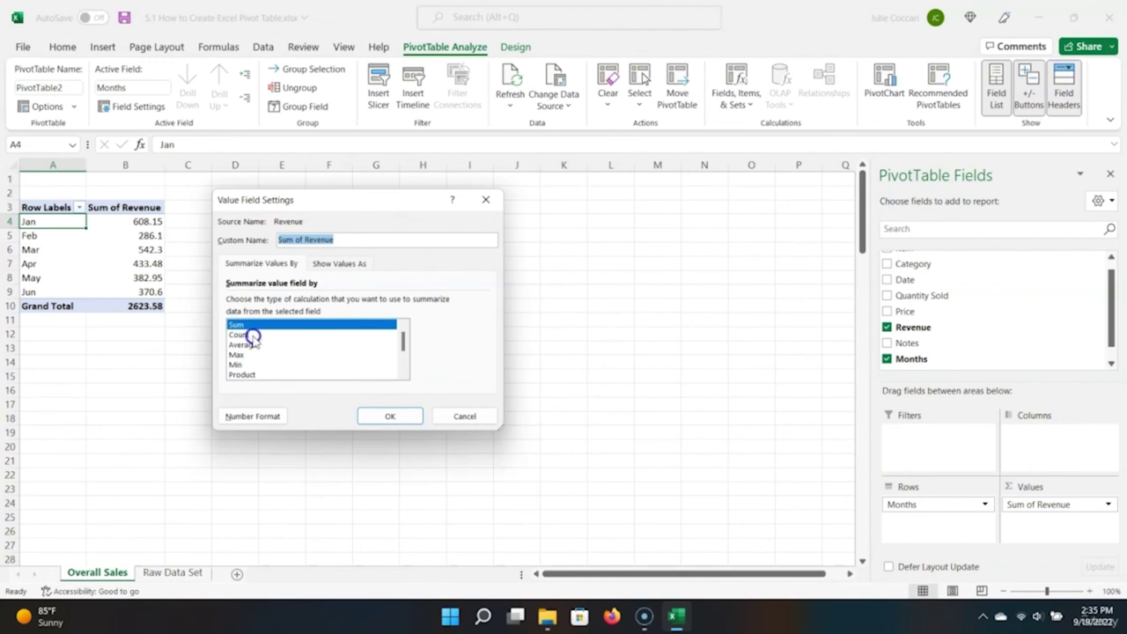
pyautogui.click(252, 334)
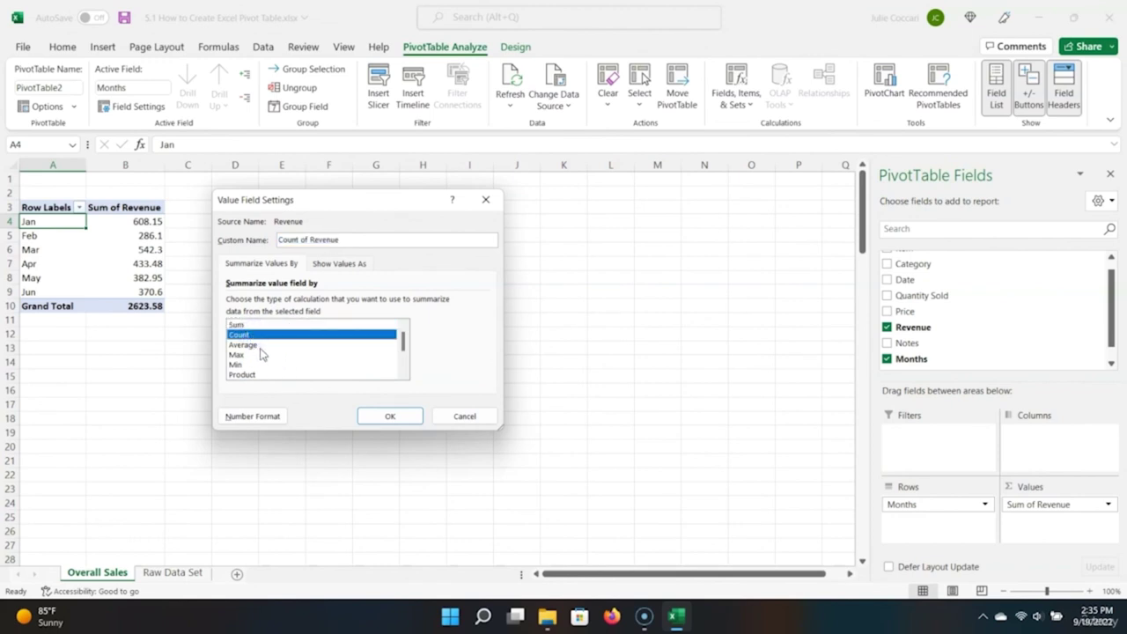
pyautogui.click(249, 344)
pyautogui.click(254, 355)
pyautogui.click(251, 365)
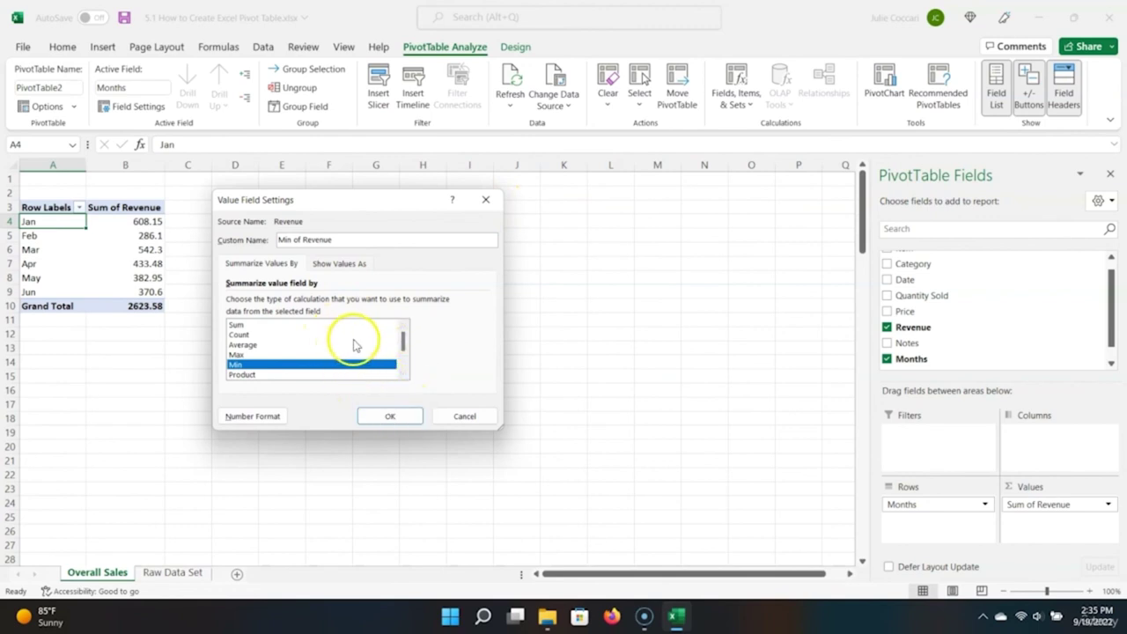
pyautogui.click(260, 344)
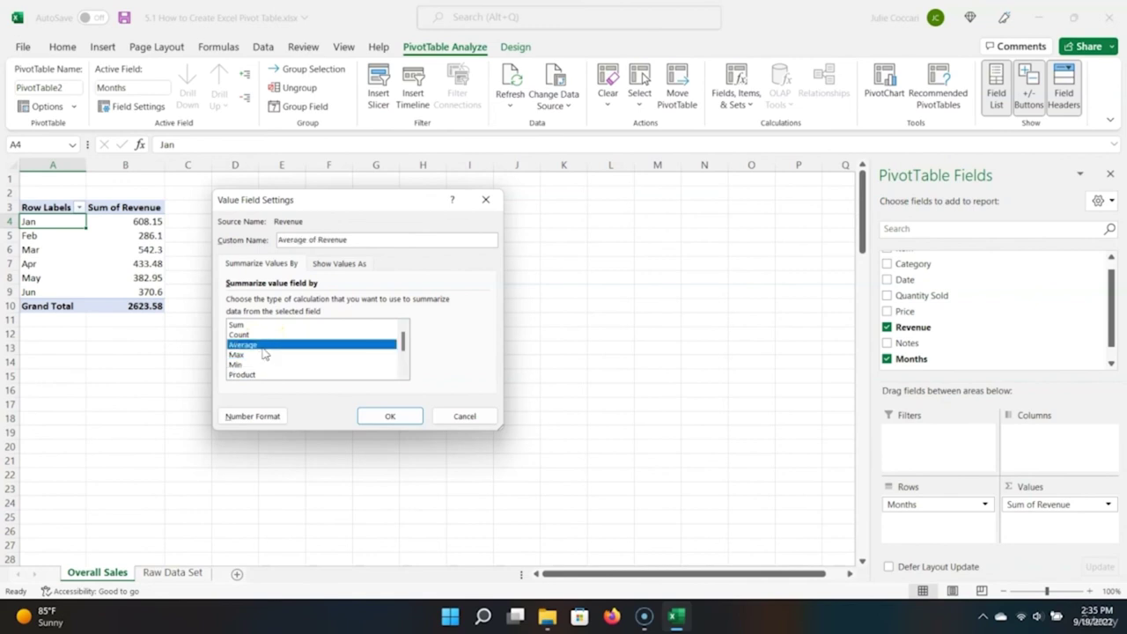
pyautogui.click(390, 416)
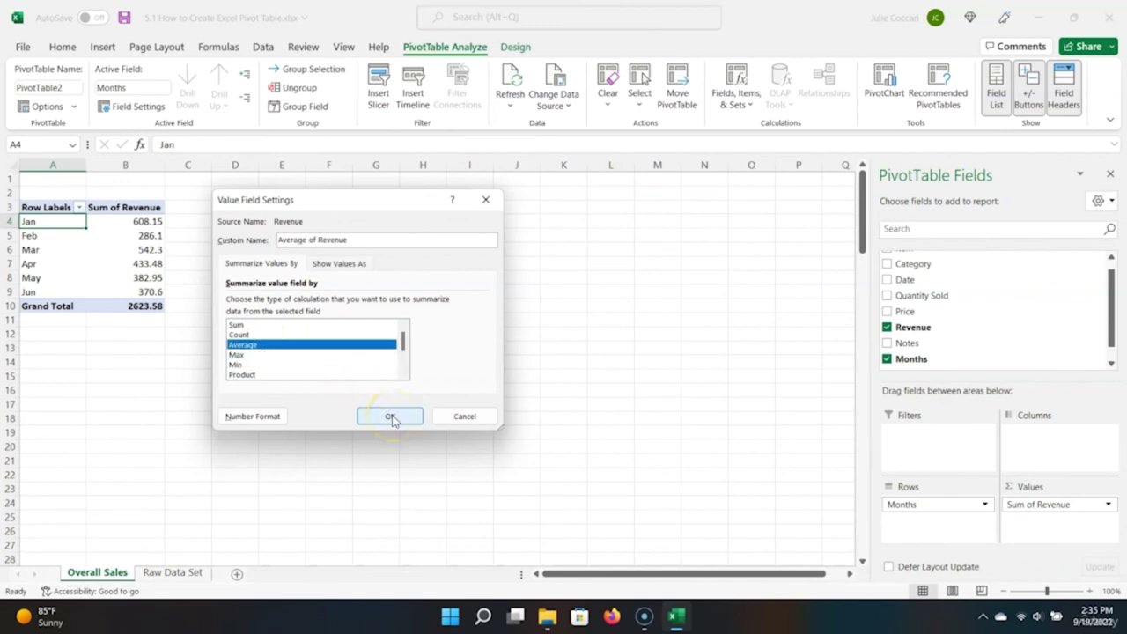
pyautogui.click(390, 417)
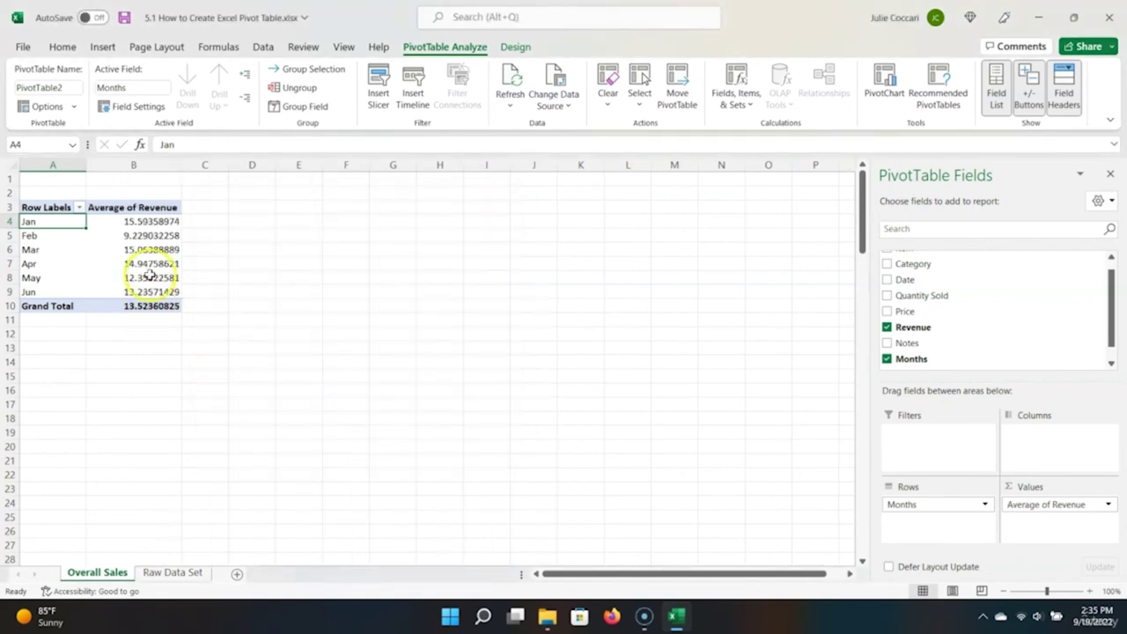
# Step: Set the Revenue value field to be summarized by Sum
pyautogui.click(133, 221)
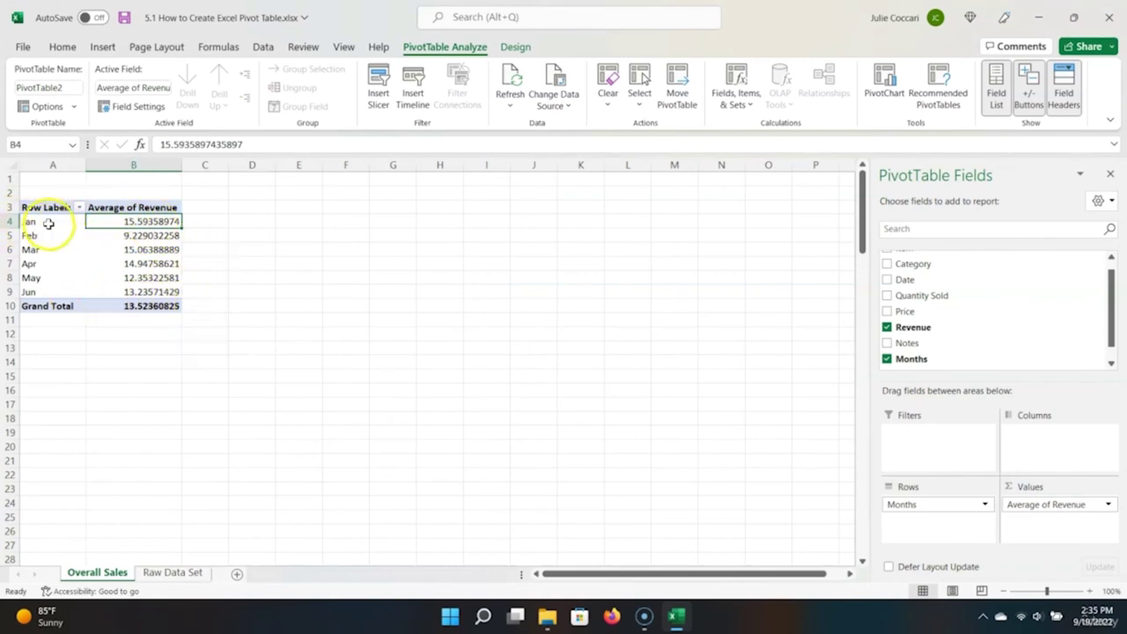
pyautogui.click(1069, 505)
pyautogui.click(1060, 492)
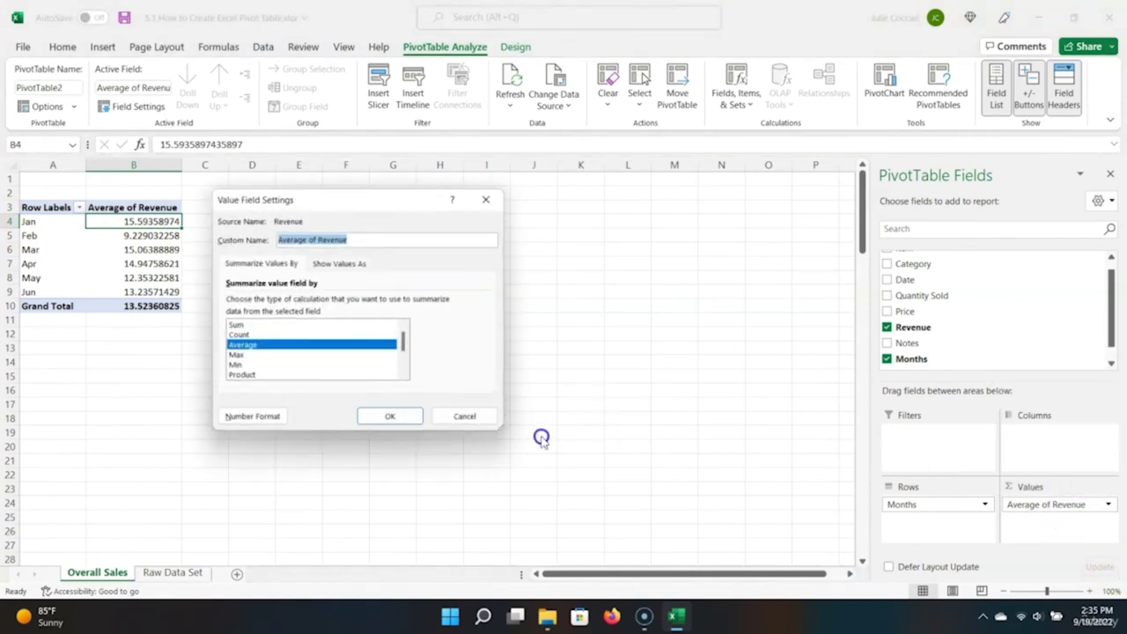
pyautogui.click(275, 325)
pyautogui.click(389, 416)
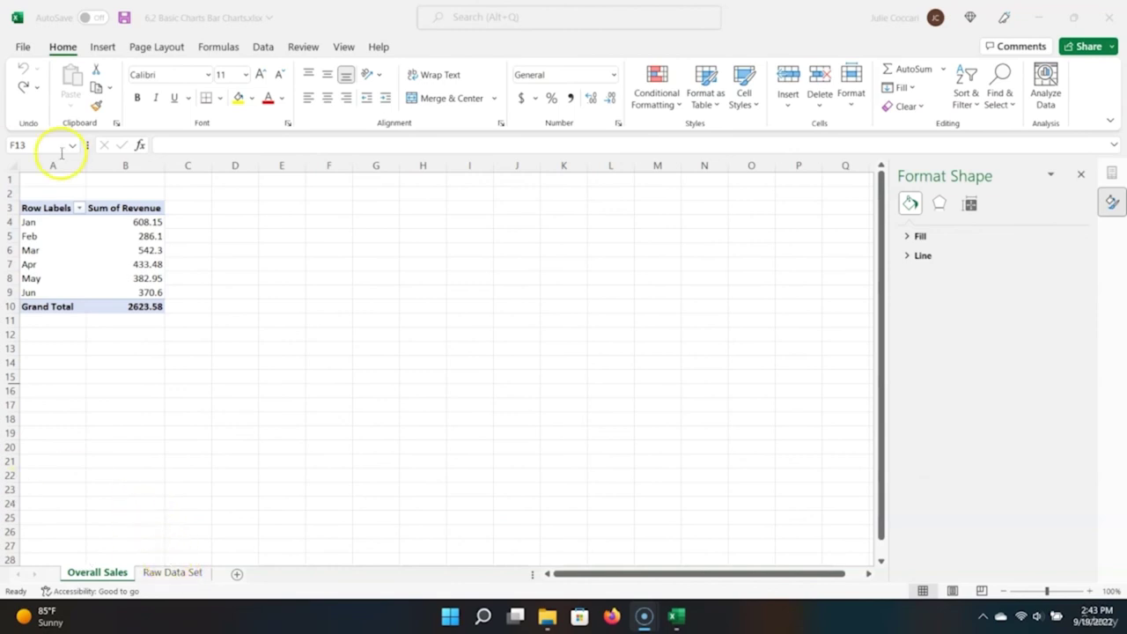
# Step: In the 6.2 Basic Charts Bar Charts workbook, insert a 2-D clustered column chart from PivotTable range A3:B9 on Overall Sales
pyautogui.click(62, 208)
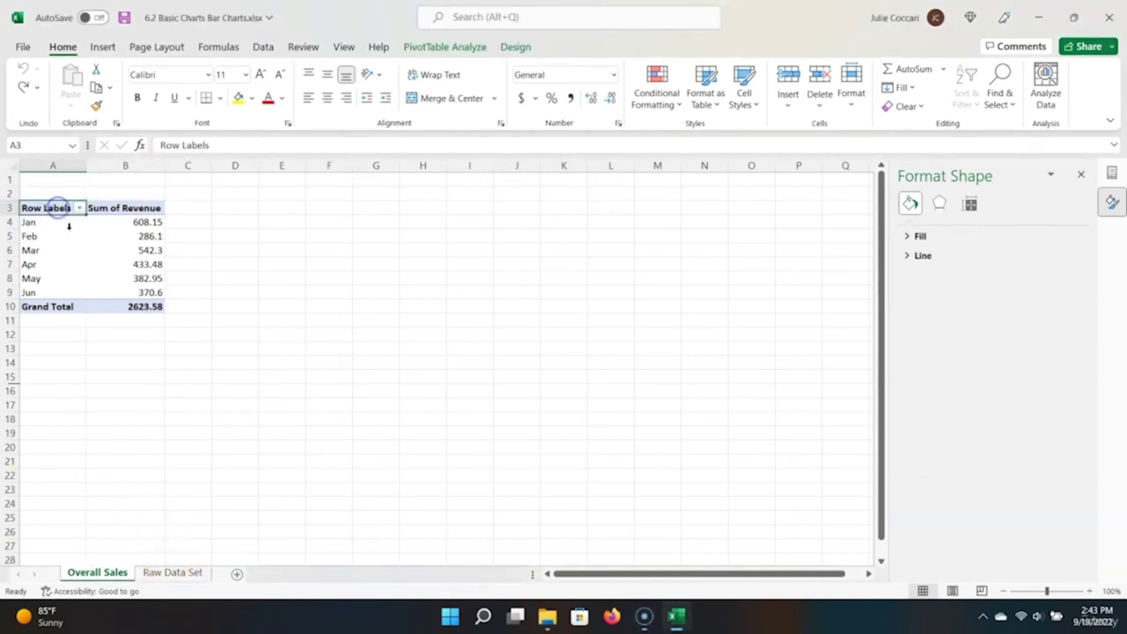
pyautogui.keyDown('shift'); pyautogui.click(163, 292); pyautogui.keyUp('shift')
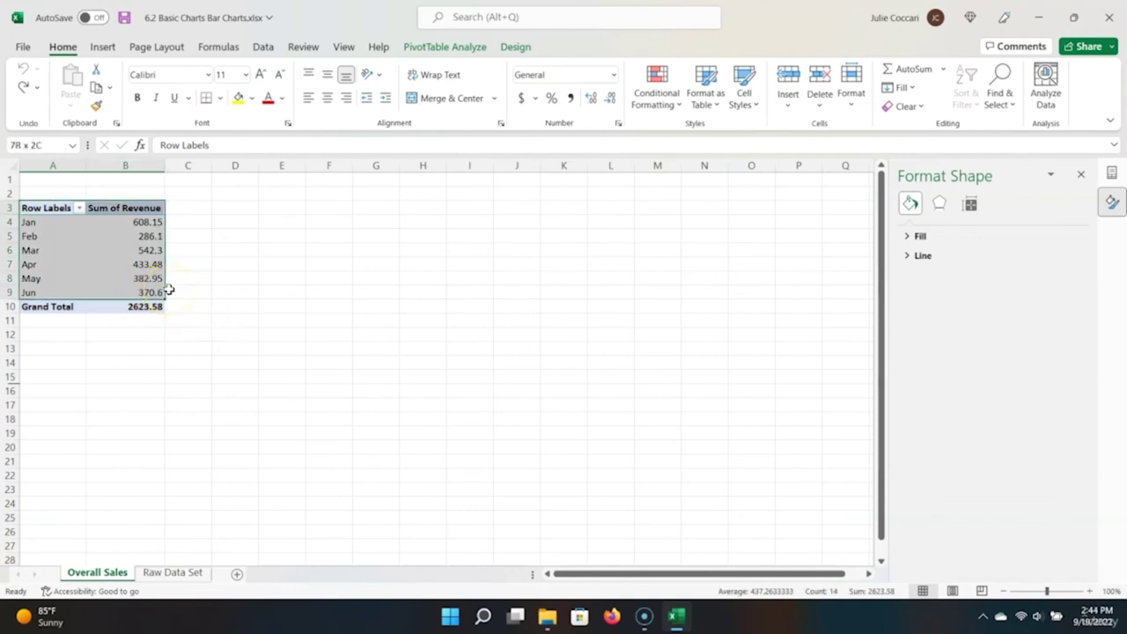
pyautogui.click(103, 47)
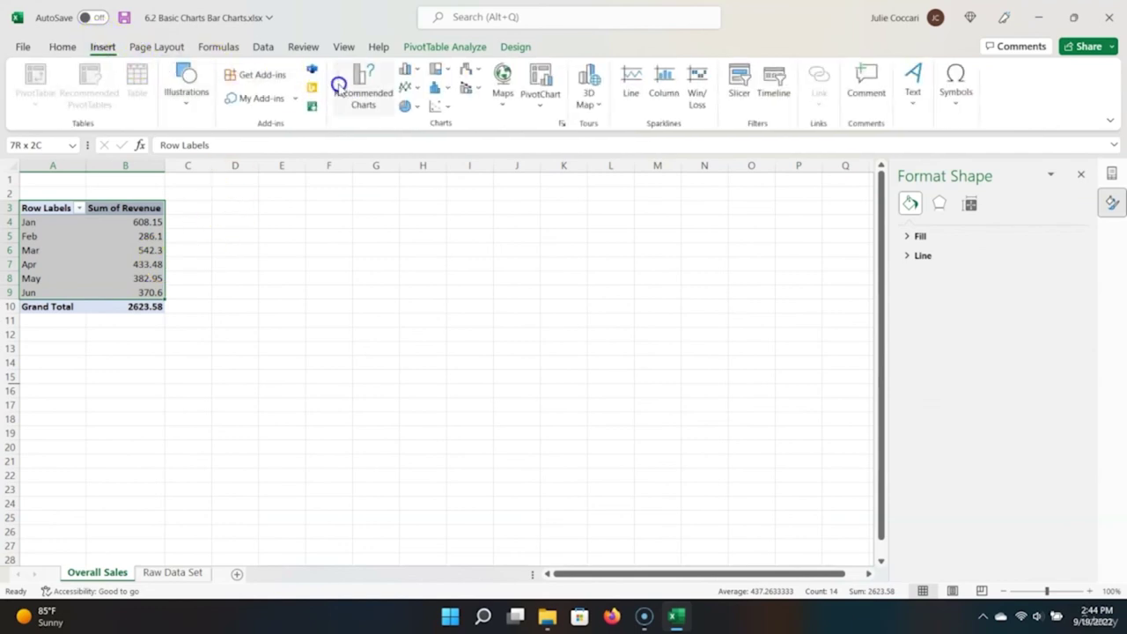
pyautogui.click(405, 69)
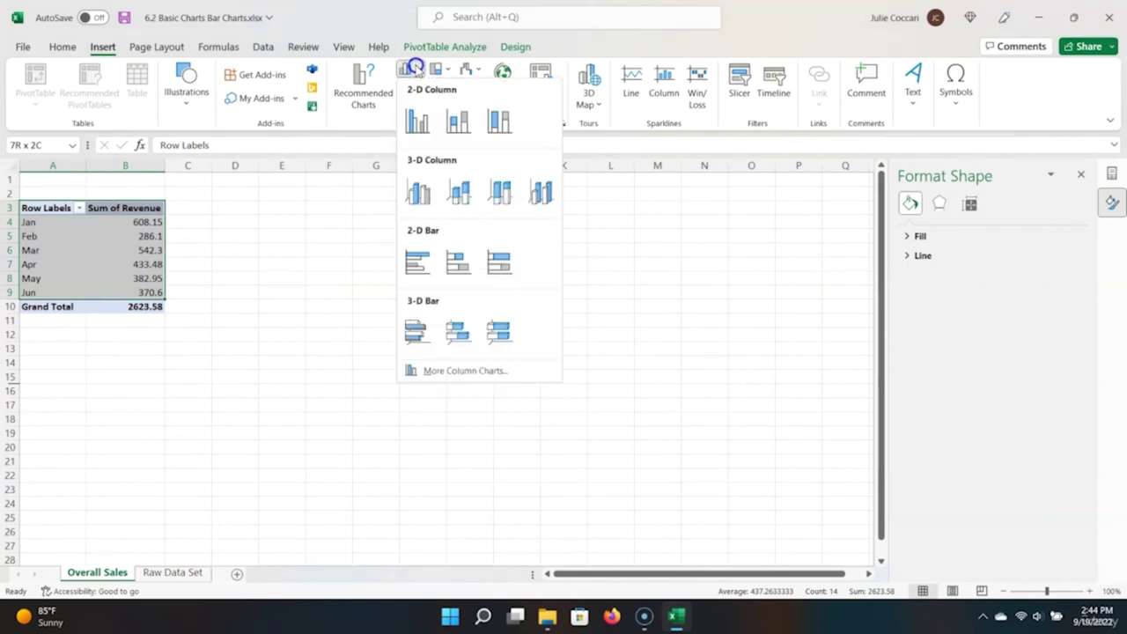
pyautogui.click(421, 119)
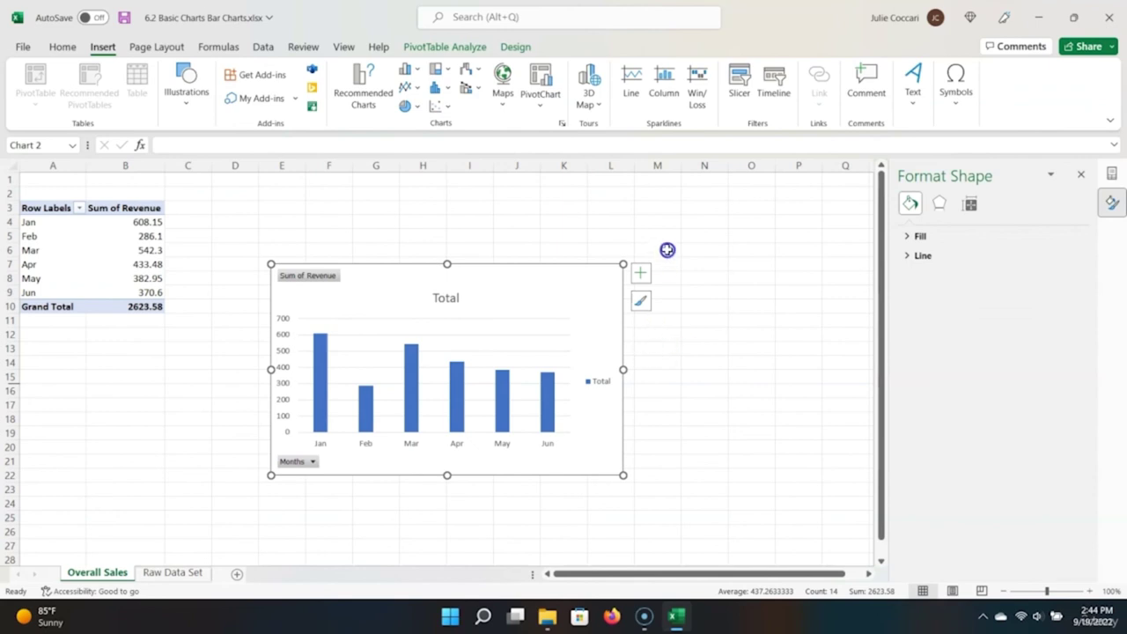
# Step: Change the column chart's title to "Grocery Sales by Month"
pyautogui.click(448, 298)
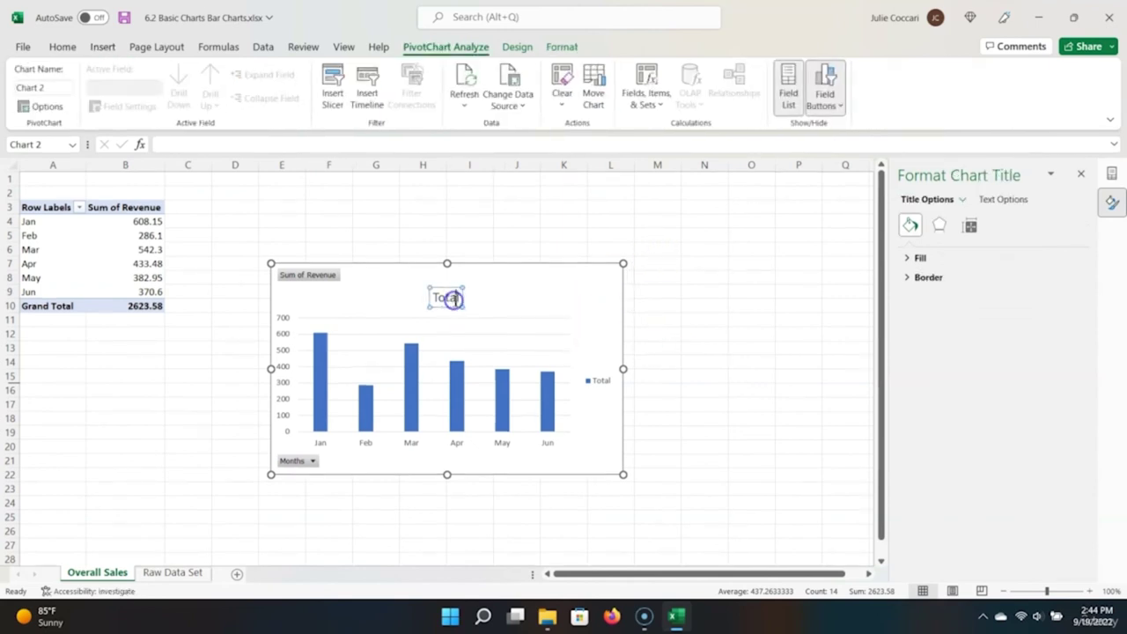
pyautogui.doubleClick(453, 299)
pyautogui.write('Grocery Sales by')
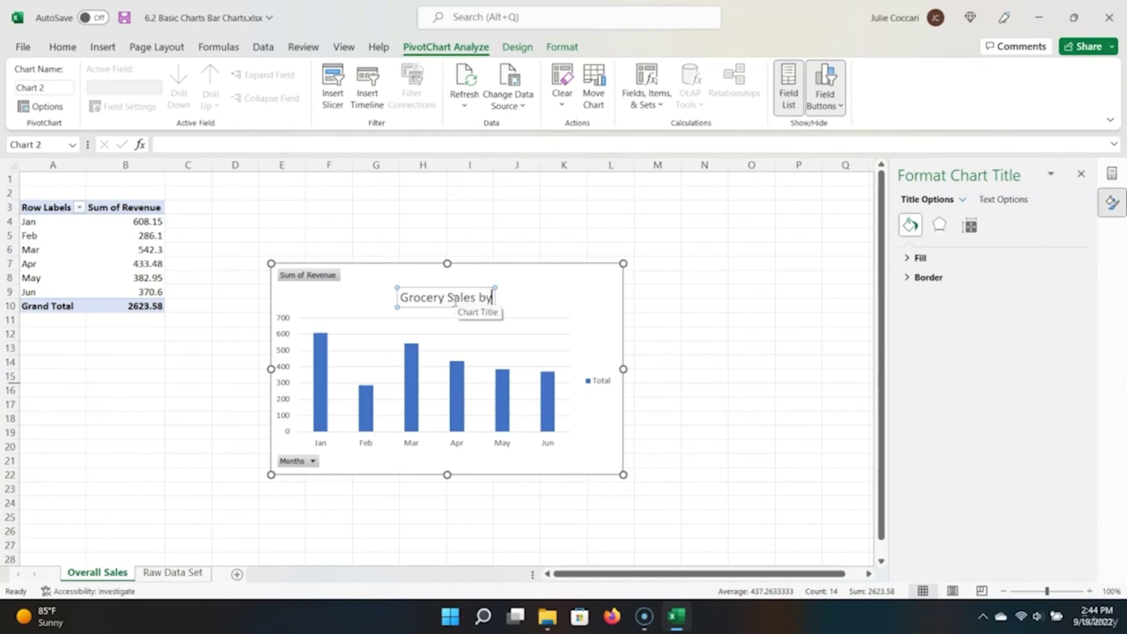
pyautogui.write(' Month')
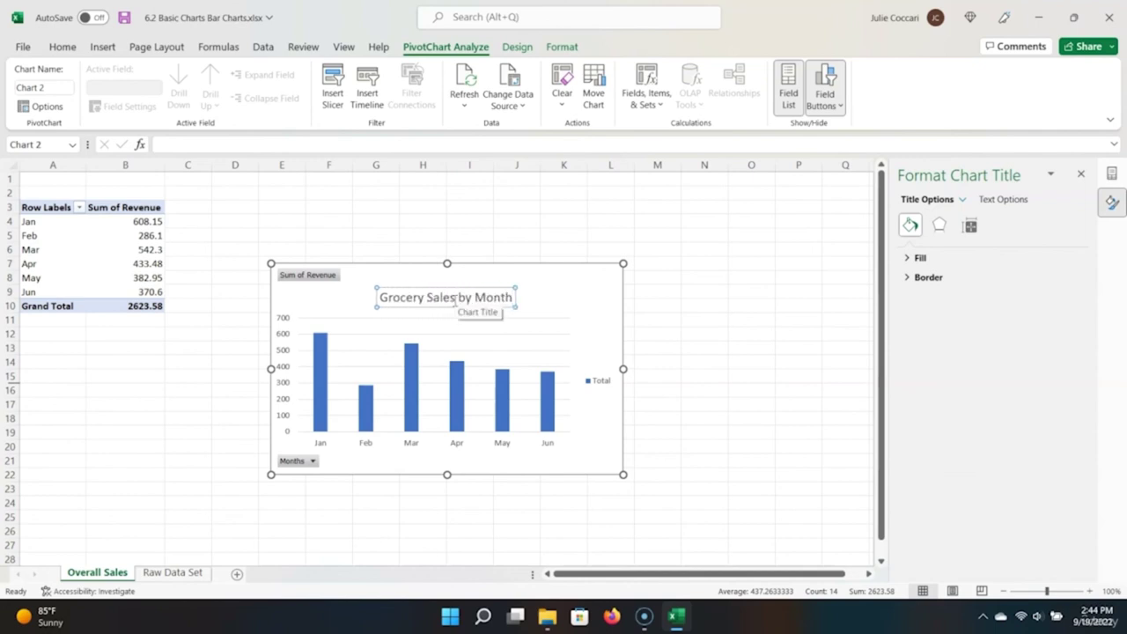
pyautogui.click(578, 295)
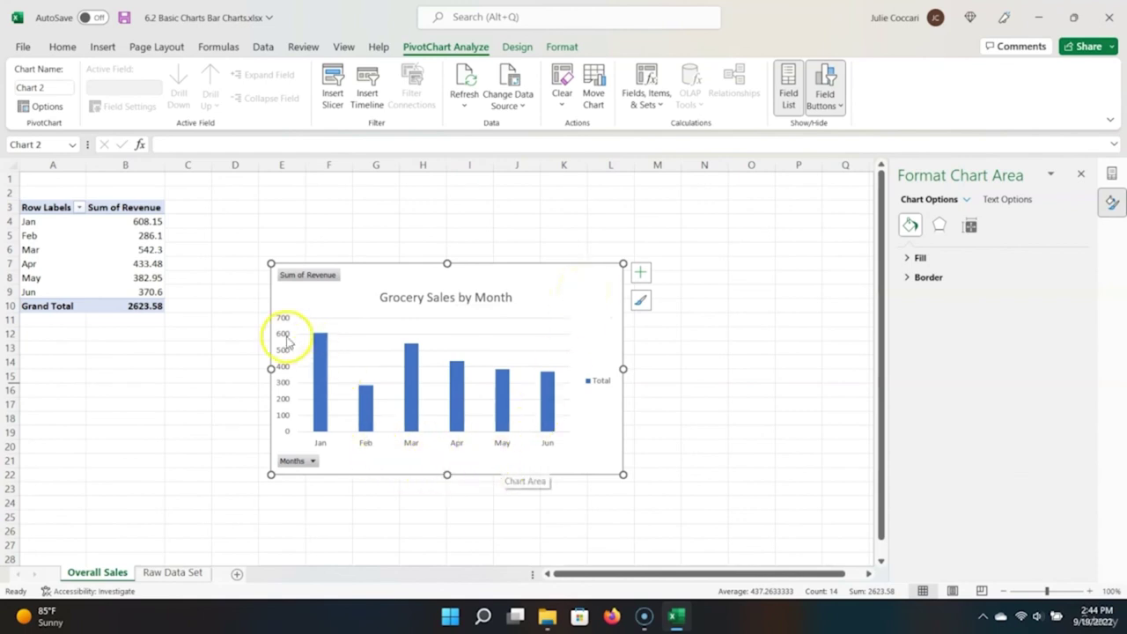
# Step: Add axis titles to the chart and set the horizontal axis title to "Month"
pyautogui.click(641, 280)
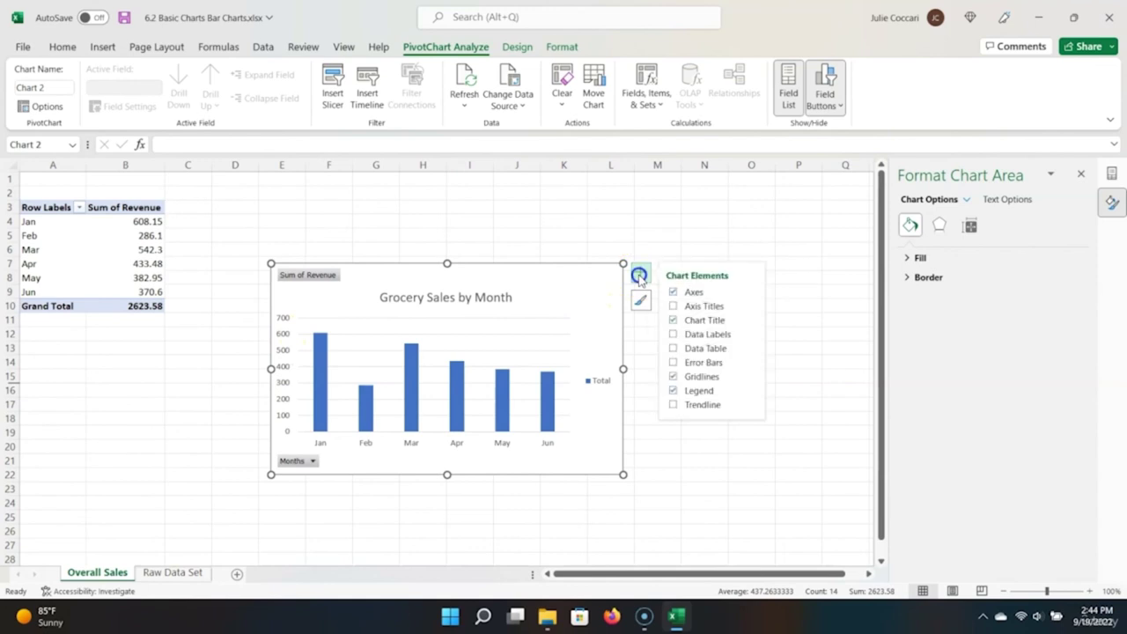
pyautogui.click(674, 306)
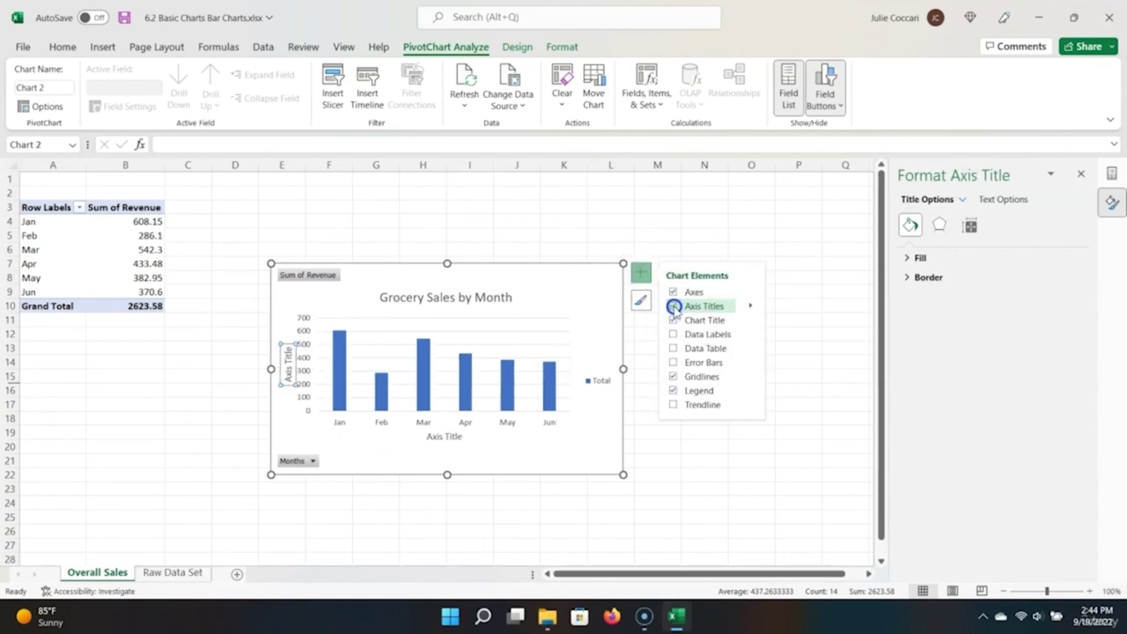
pyautogui.click(291, 368)
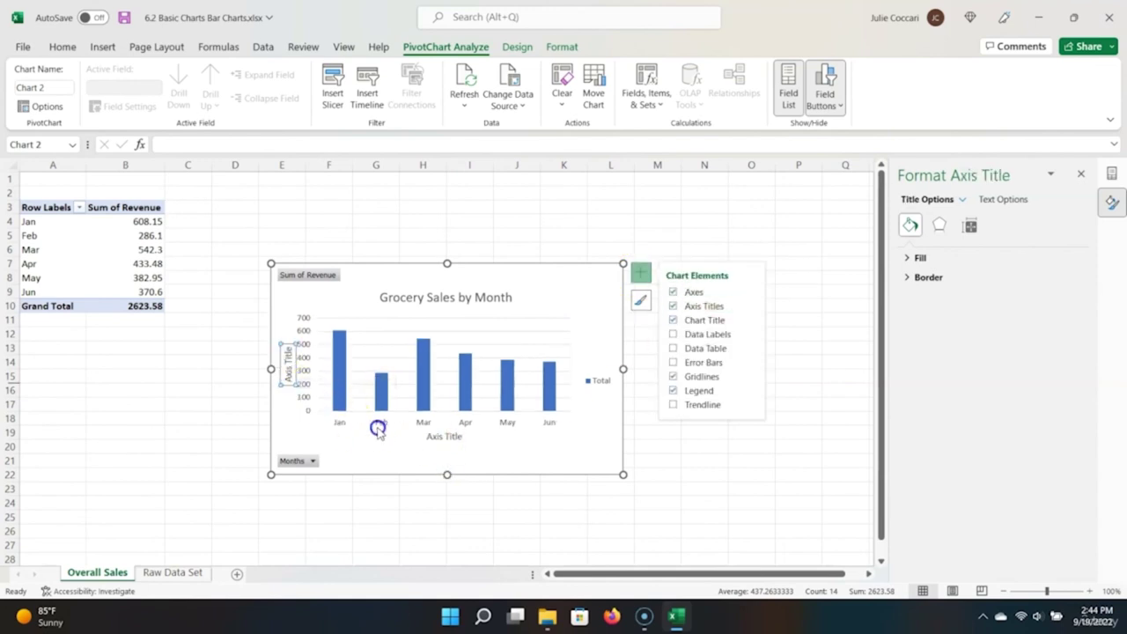
pyautogui.click(444, 436)
pyautogui.doubleClick(445, 436)
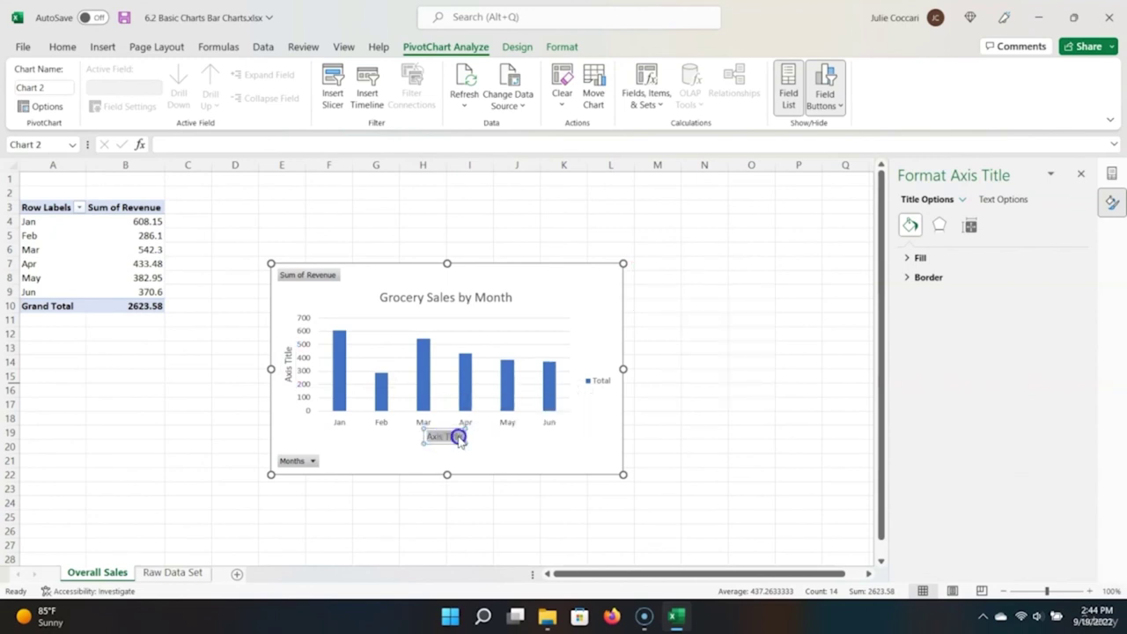
pyautogui.write('M')
pyautogui.press('BackSpace')
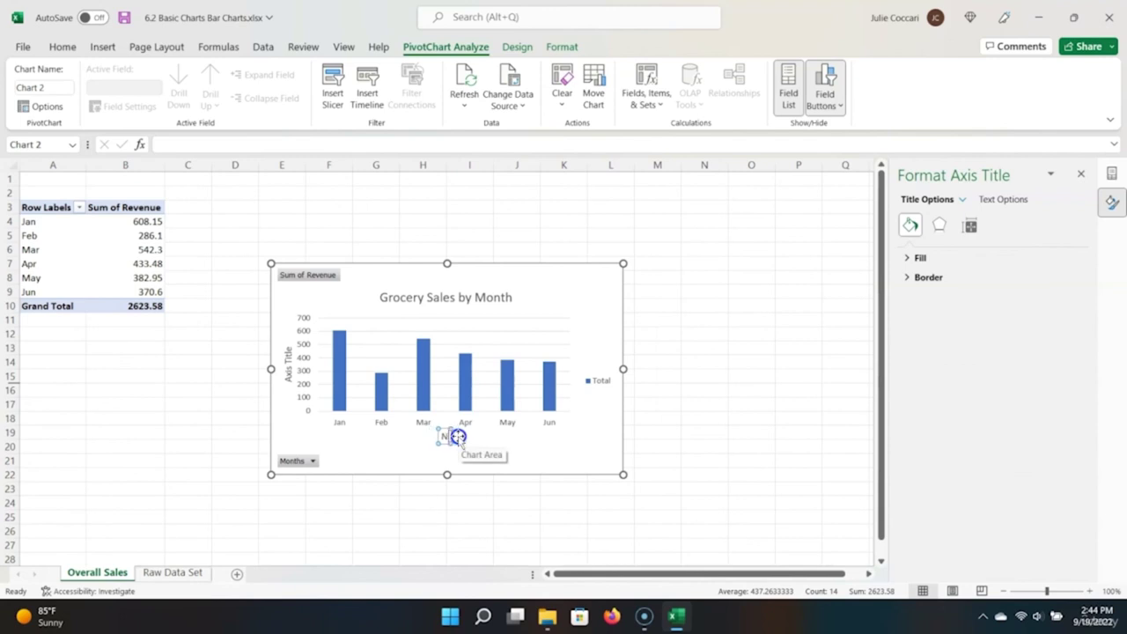
pyautogui.write('onth')
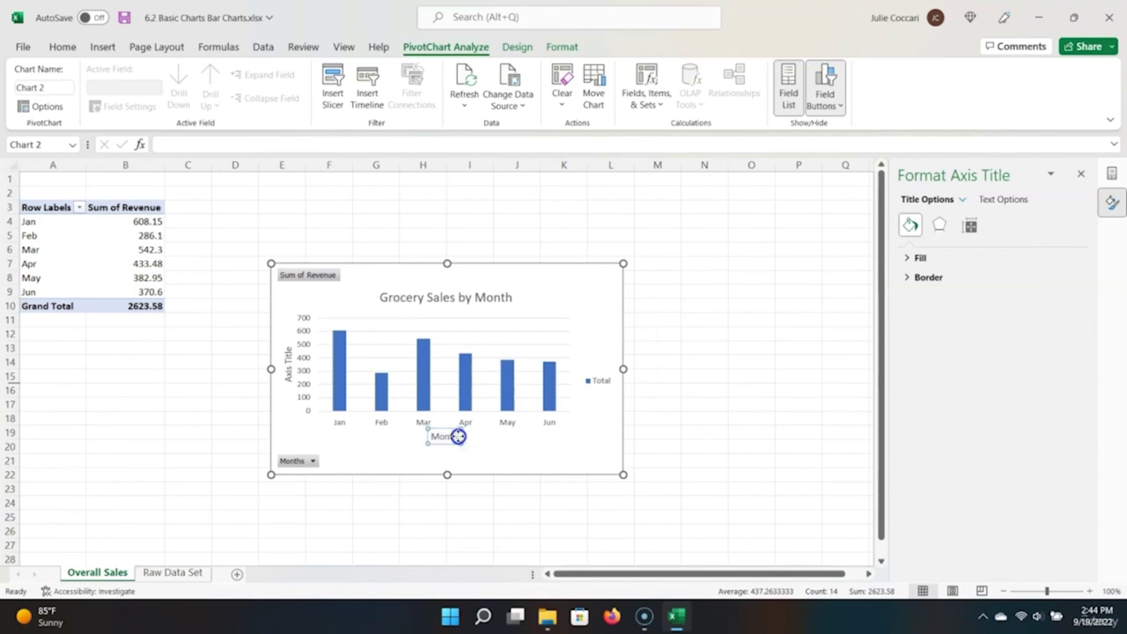
# Step: Set the chart's vertical axis title to "Sales ($)"
pyautogui.click(291, 364)
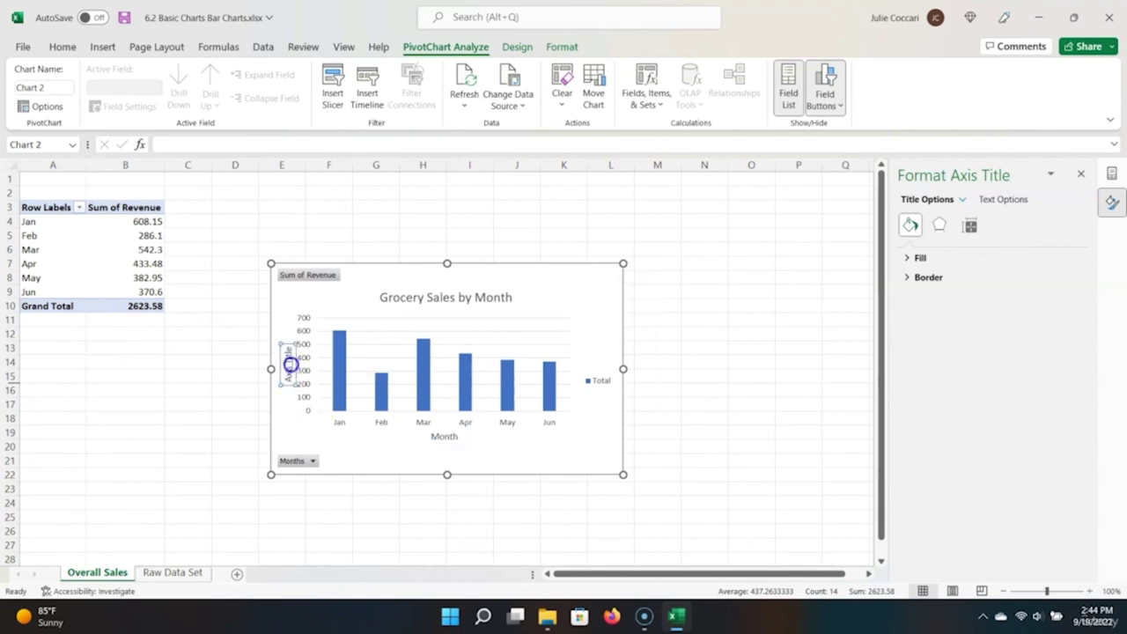
pyautogui.tripleClick(291, 366)
pyautogui.click(411, 223)
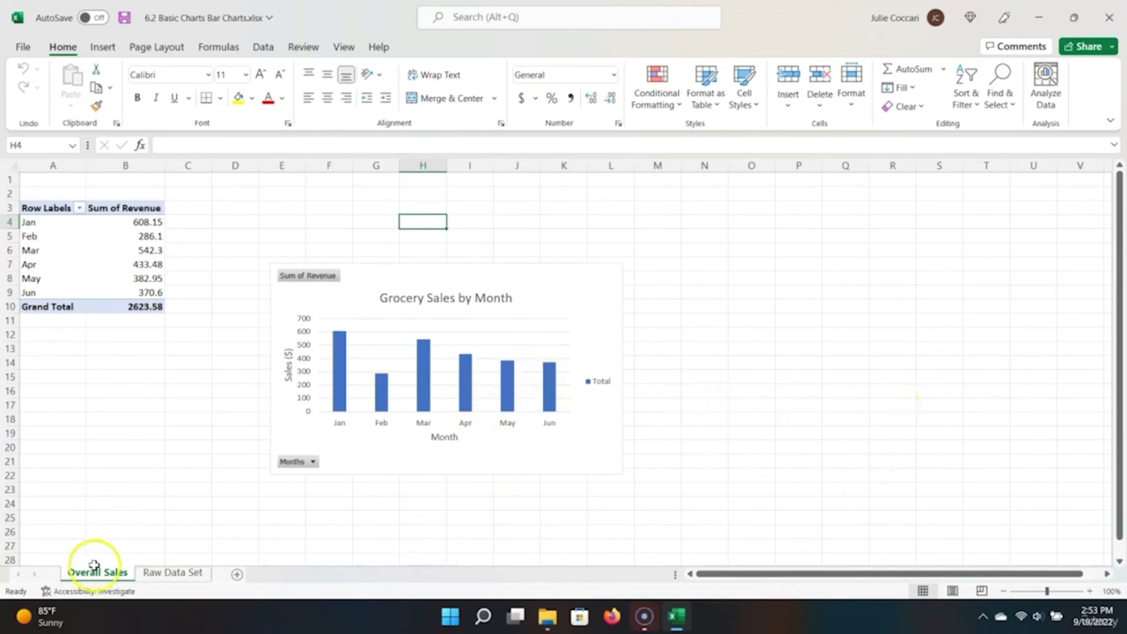
# Step: Create another PivotTable on a new worksheet from ledger range B2:H196 of the Raw Data Set sheet
pyautogui.click(147, 574)
pyautogui.scroll(1, 259, 396)
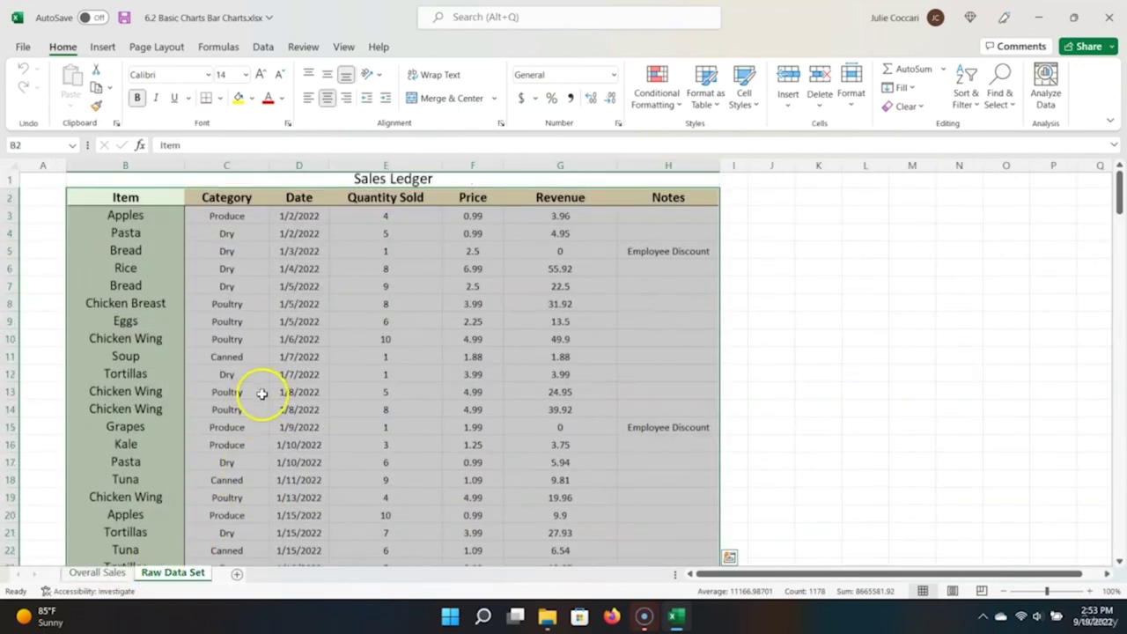
pyautogui.click(216, 219)
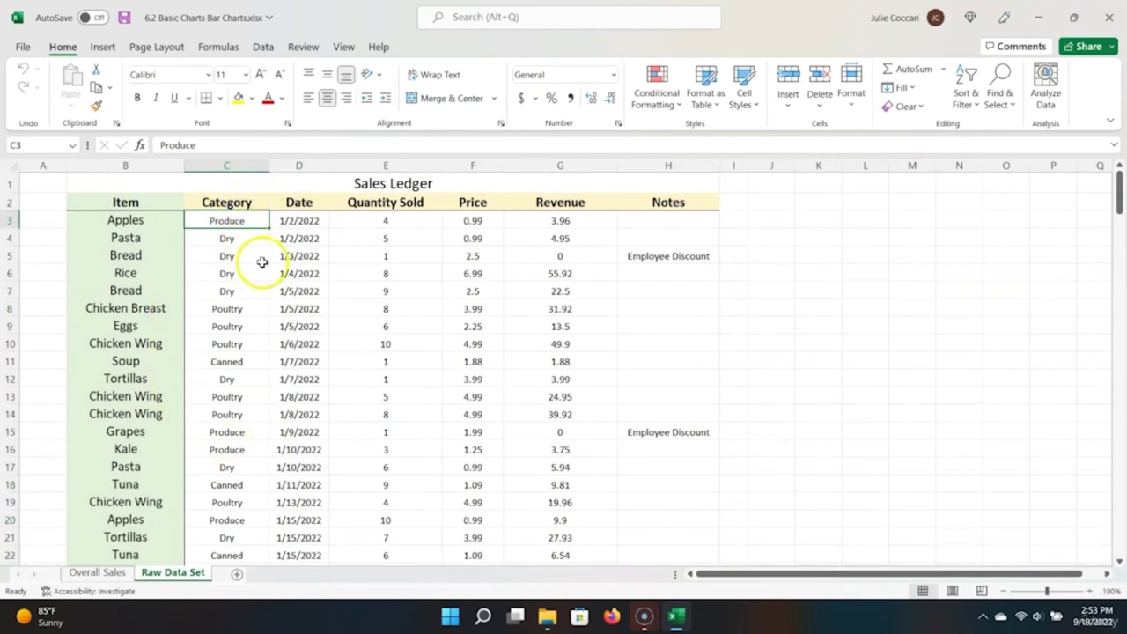
pyautogui.click(126, 202)
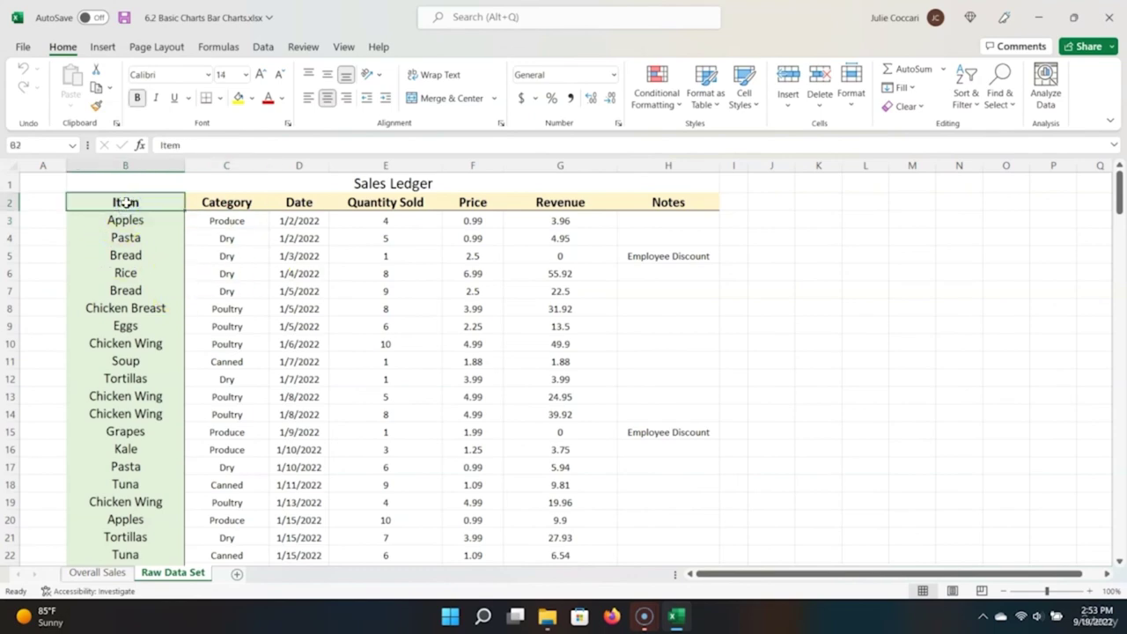
pyautogui.hotkey('ctrl', 'shift', 'Right')
pyautogui.hotkey('ctrl', 'shift', 'Down')
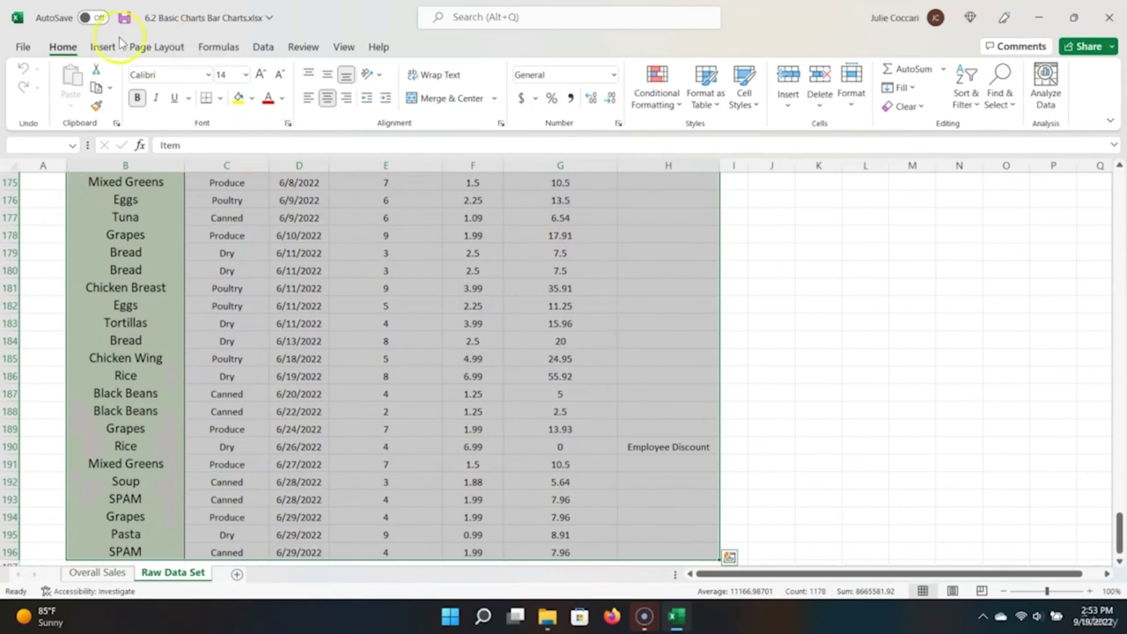
pyautogui.click(100, 44)
pyautogui.click(36, 88)
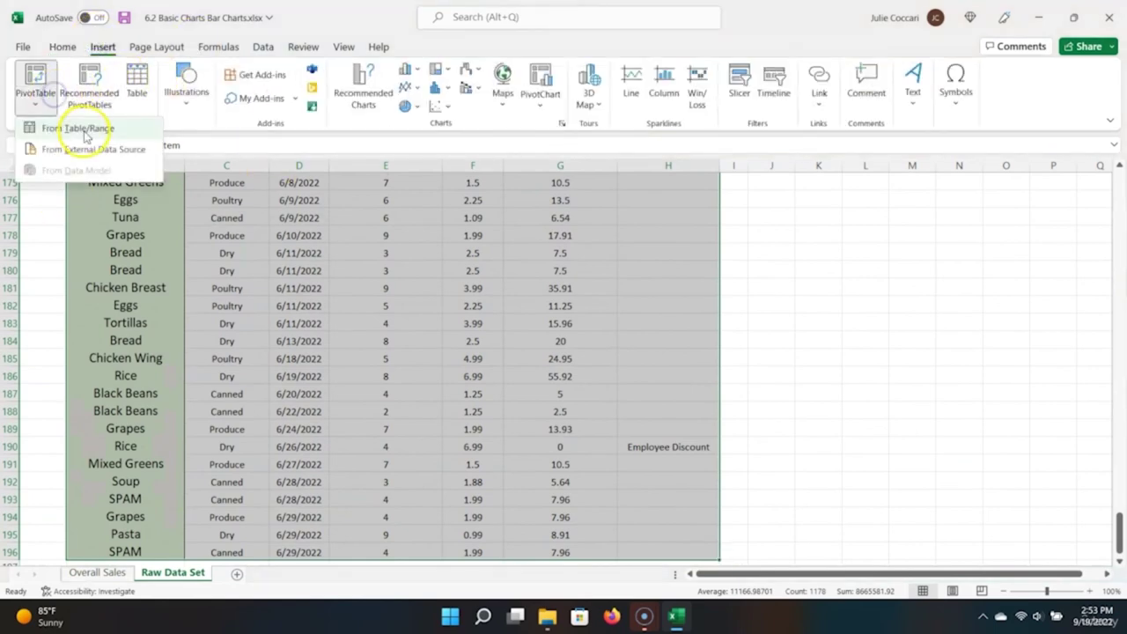
pyautogui.click(84, 128)
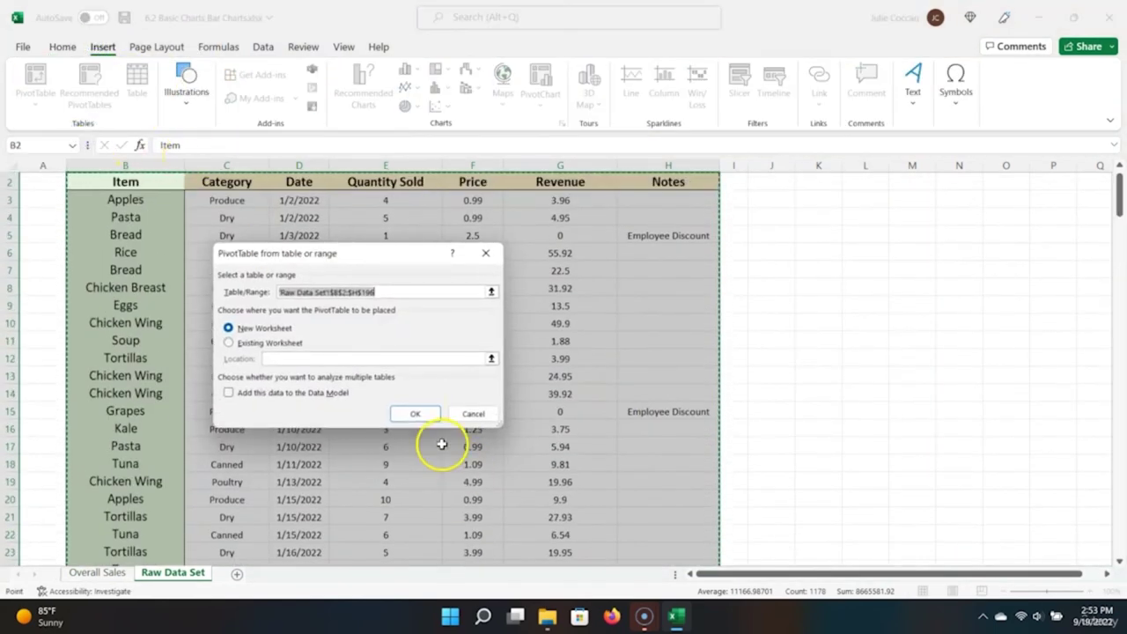
pyautogui.click(427, 415)
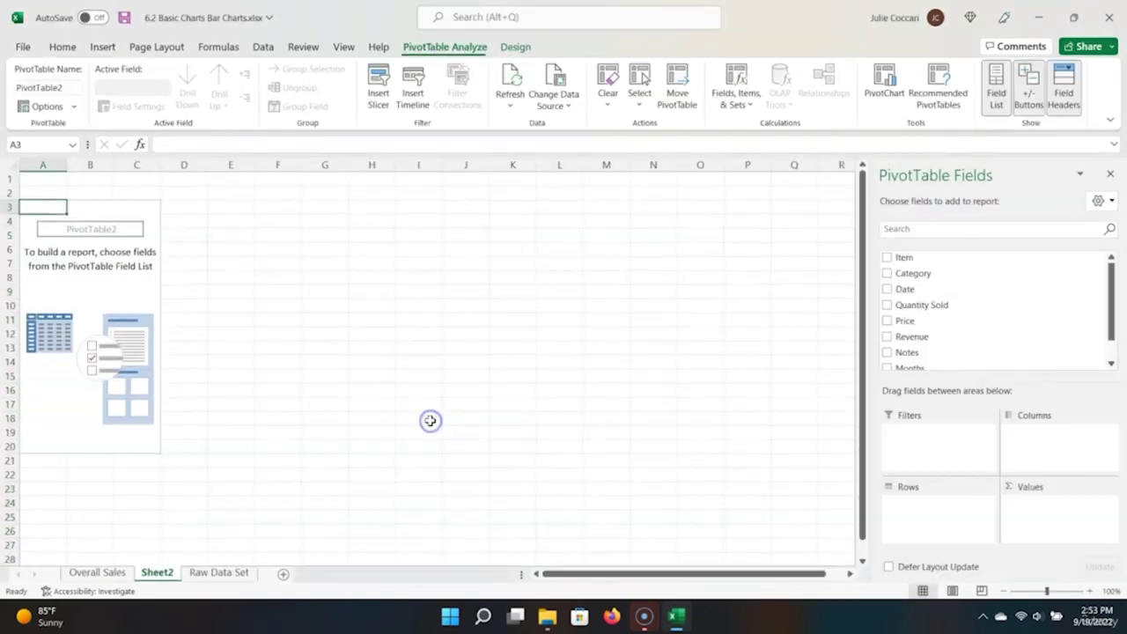
# Step: Rename the new PivotTable worksheet as "Sales by Category"
pyautogui.click(162, 581)
pyautogui.doubleClick(158, 573)
pyautogui.write('Sales')
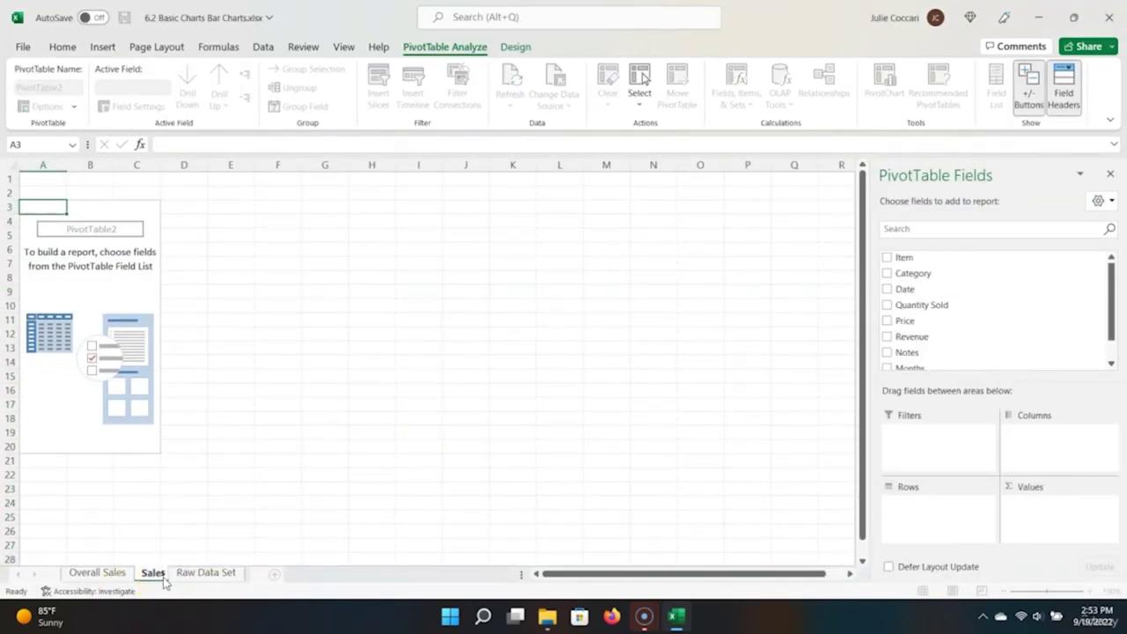
pyautogui.write(' by Cate')
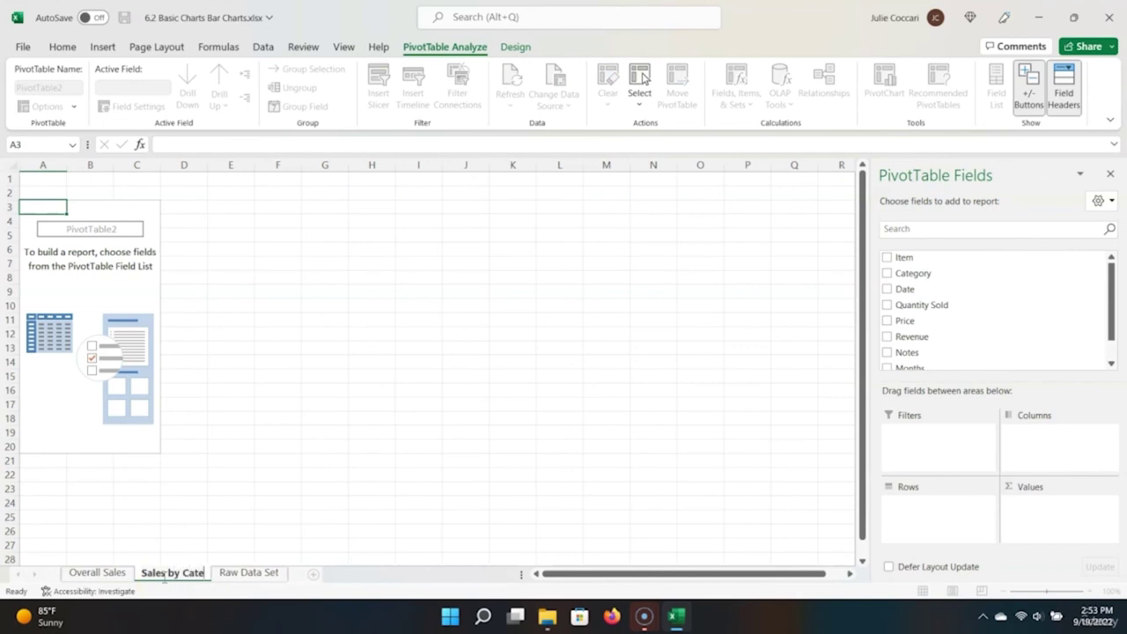
pyautogui.write('gory')
pyautogui.press('Return')
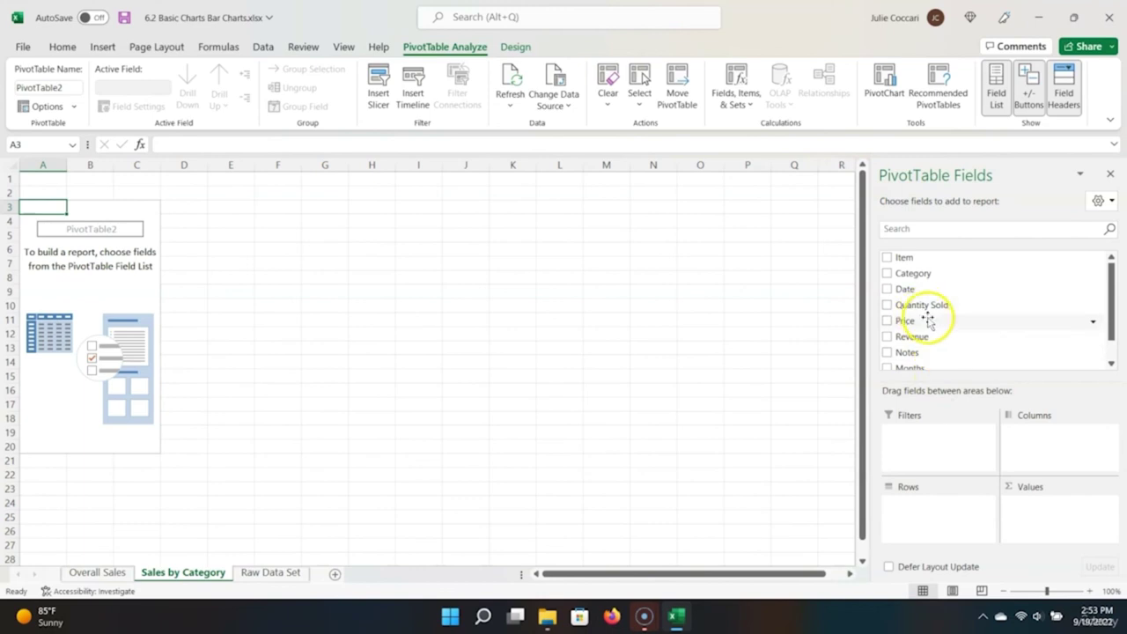
# Step: Lay out the PivotTable with Months as rows, Category as columns and the sum of Revenue as values
pyautogui.moveTo(925, 291); pyautogui.dragTo(716, 434)
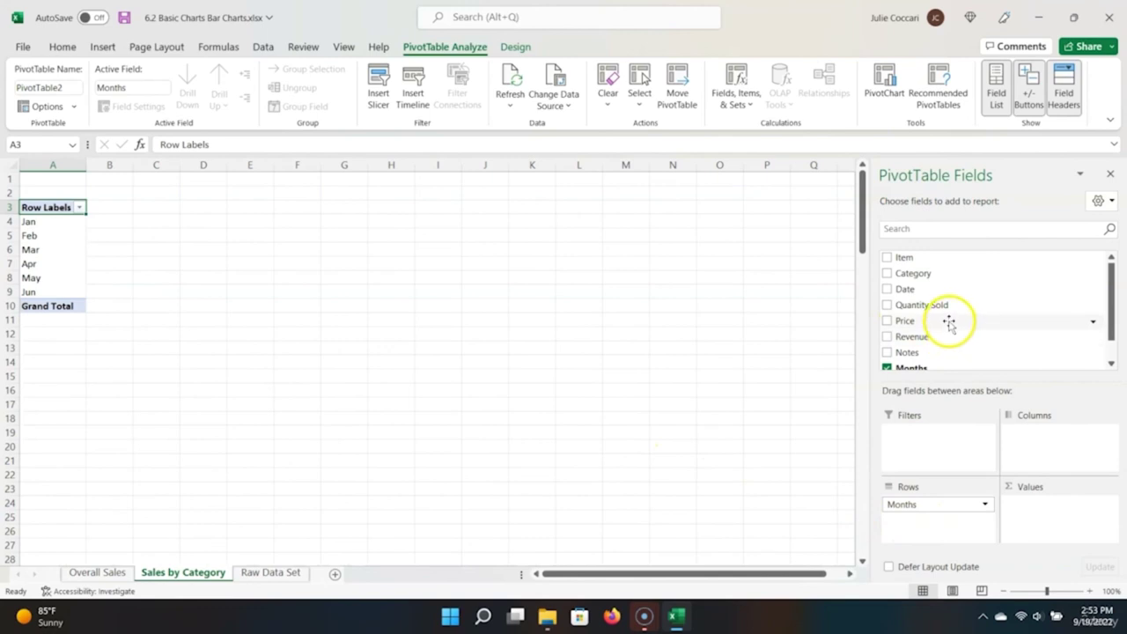
pyautogui.moveTo(936, 334); pyautogui.dragTo(1039, 518)
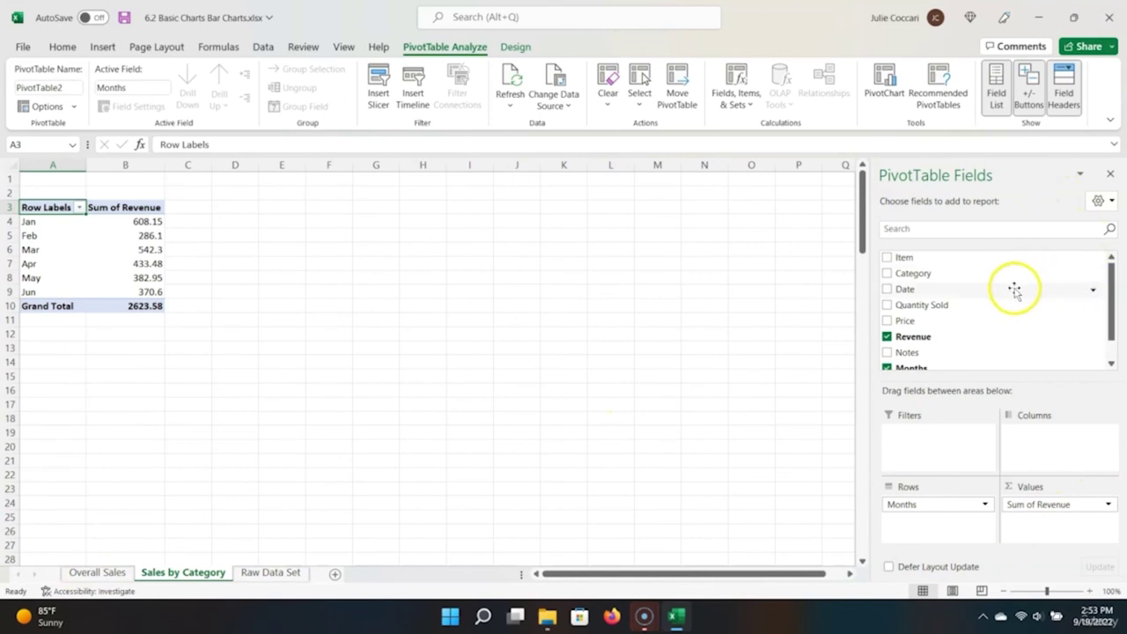
pyautogui.moveTo(981, 277); pyautogui.dragTo(1059, 464)
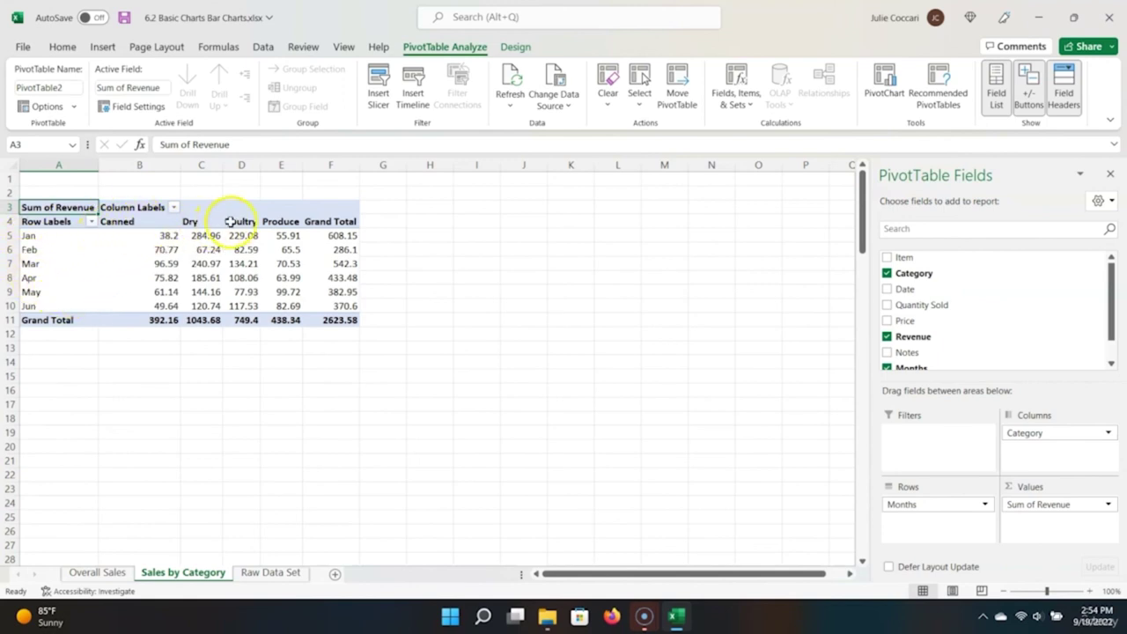
pyautogui.click(133, 238)
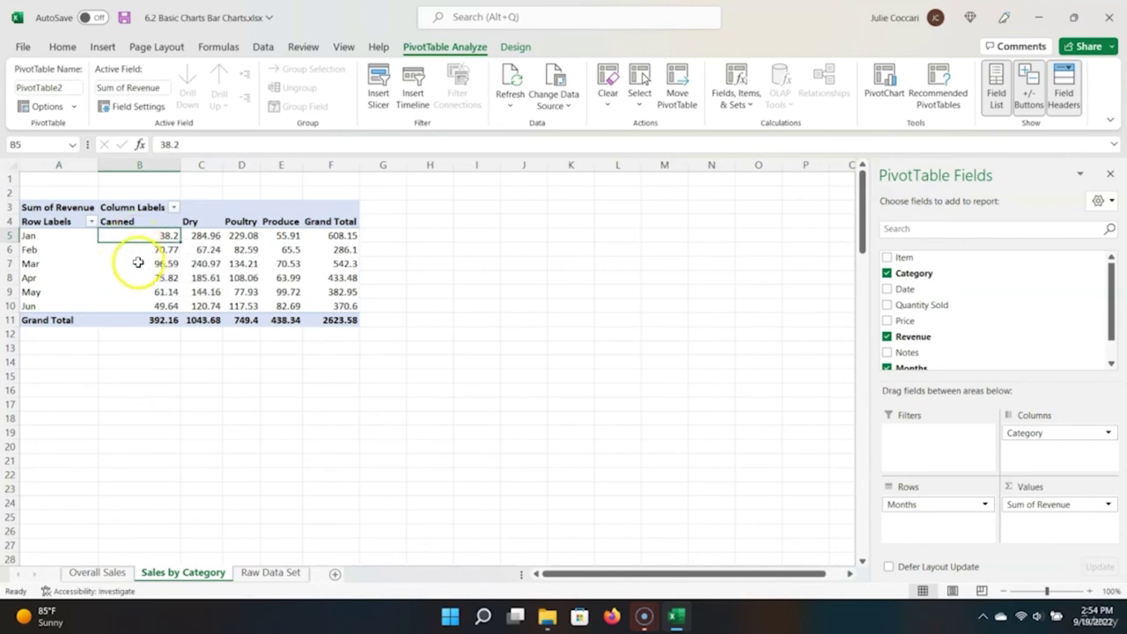
pyautogui.moveTo(138, 258)
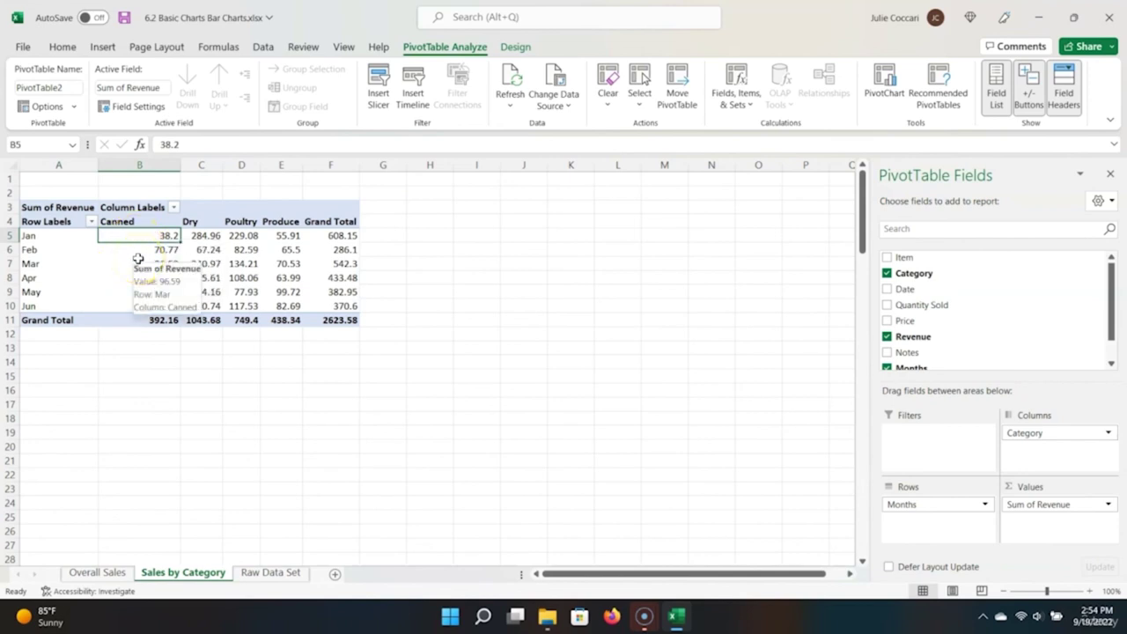
pyautogui.click(158, 250)
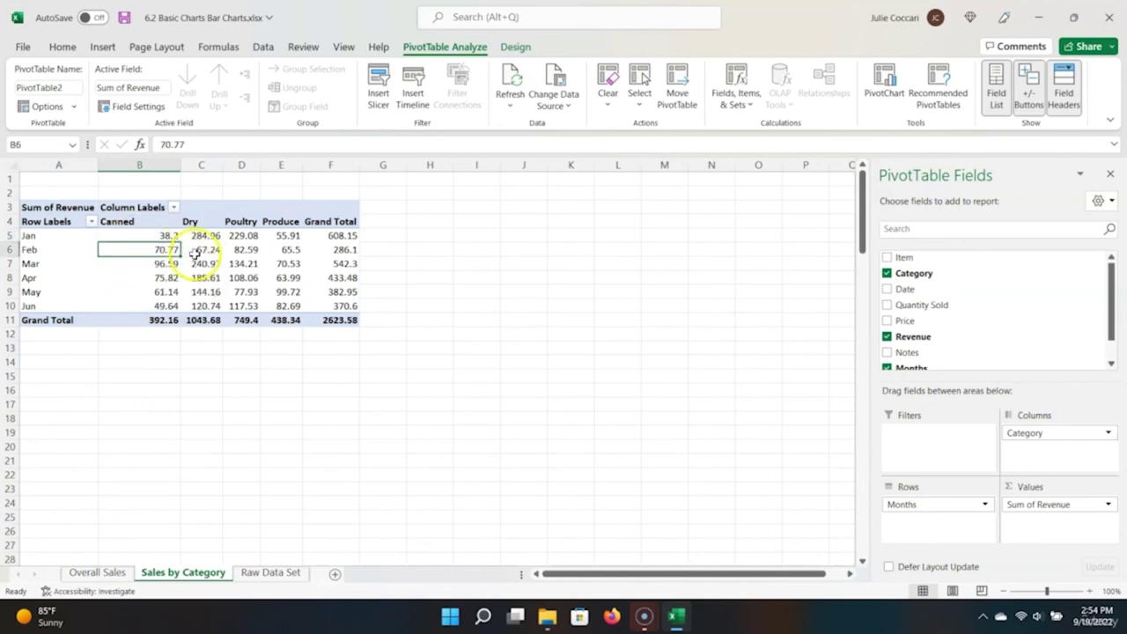
pyautogui.moveTo(252, 273)
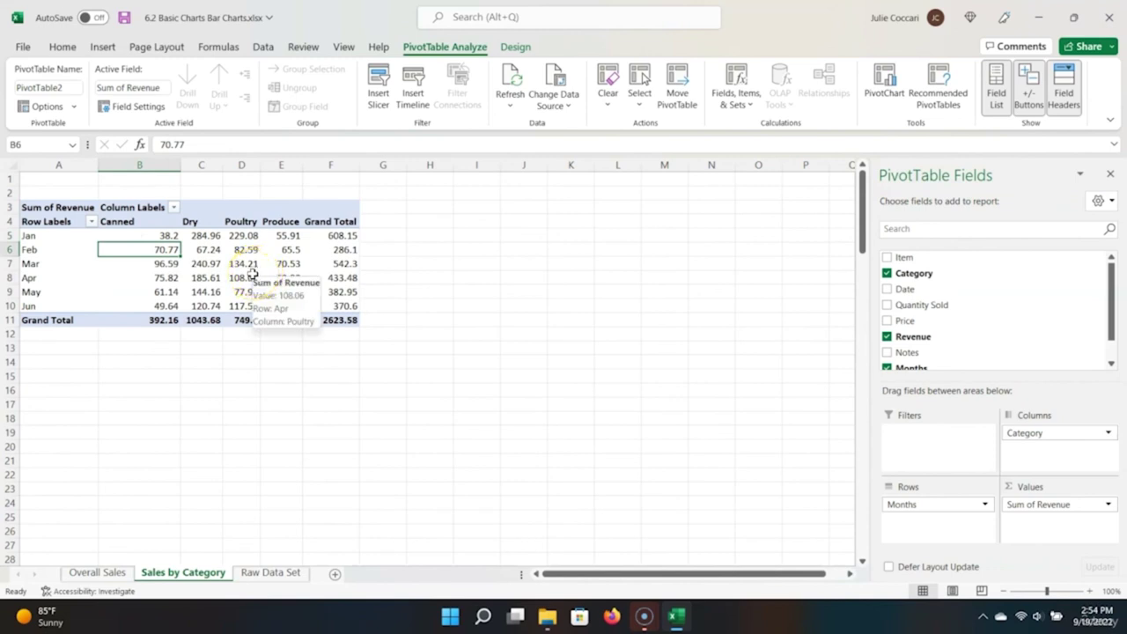
pyautogui.click(191, 377)
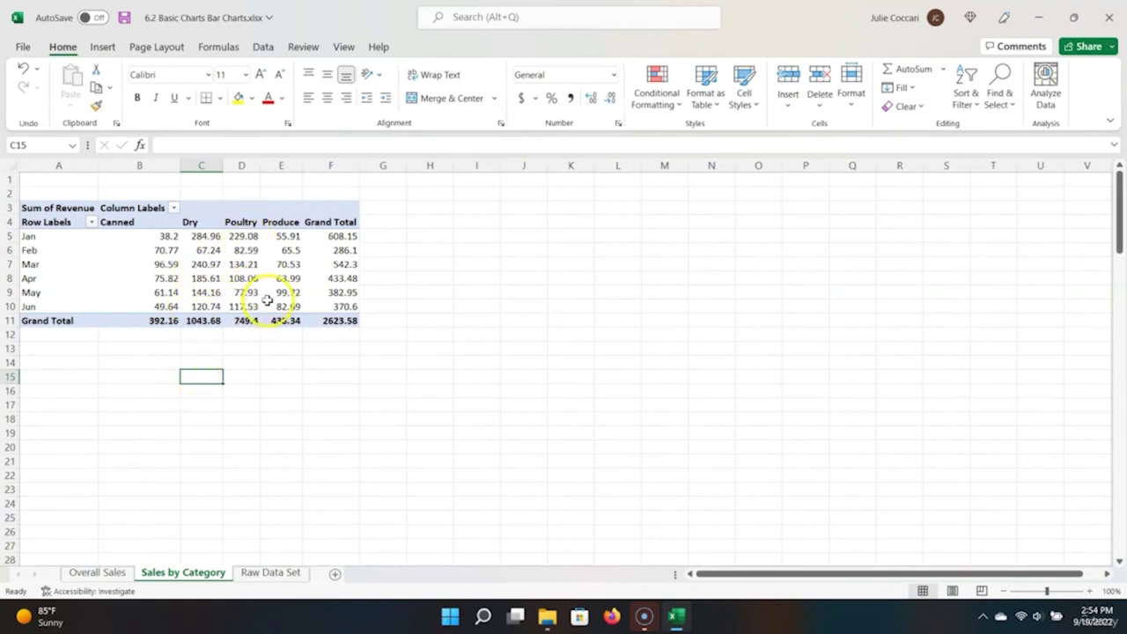
pyautogui.moveTo(263, 268)
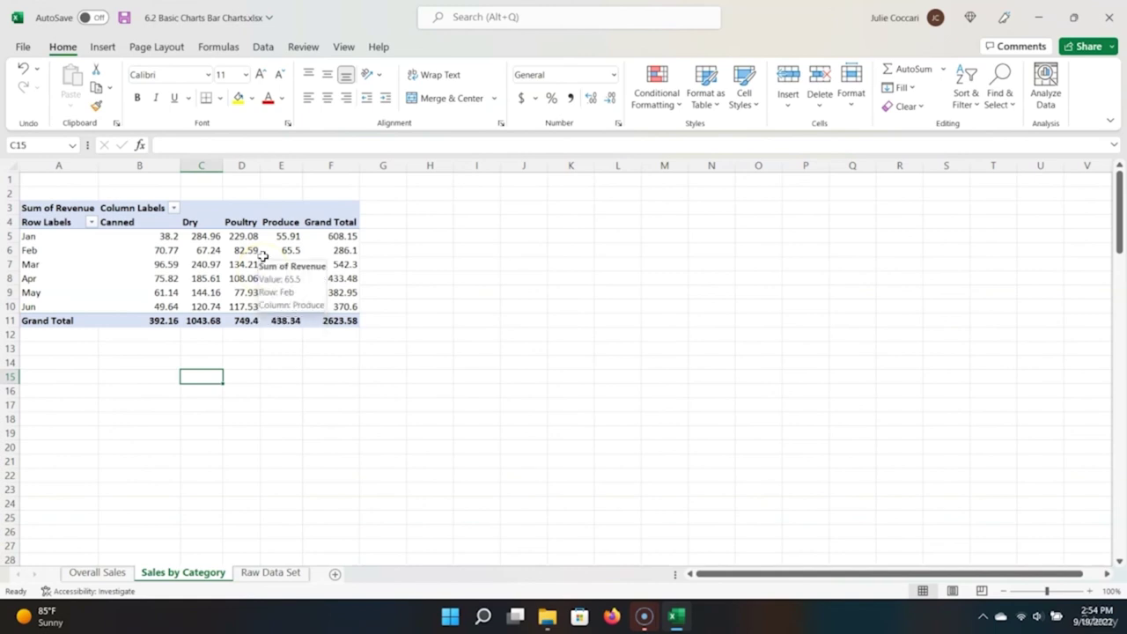
# Step: Turn off the PivotTable's grand totals for both rows and columns
pyautogui.click(262, 255)
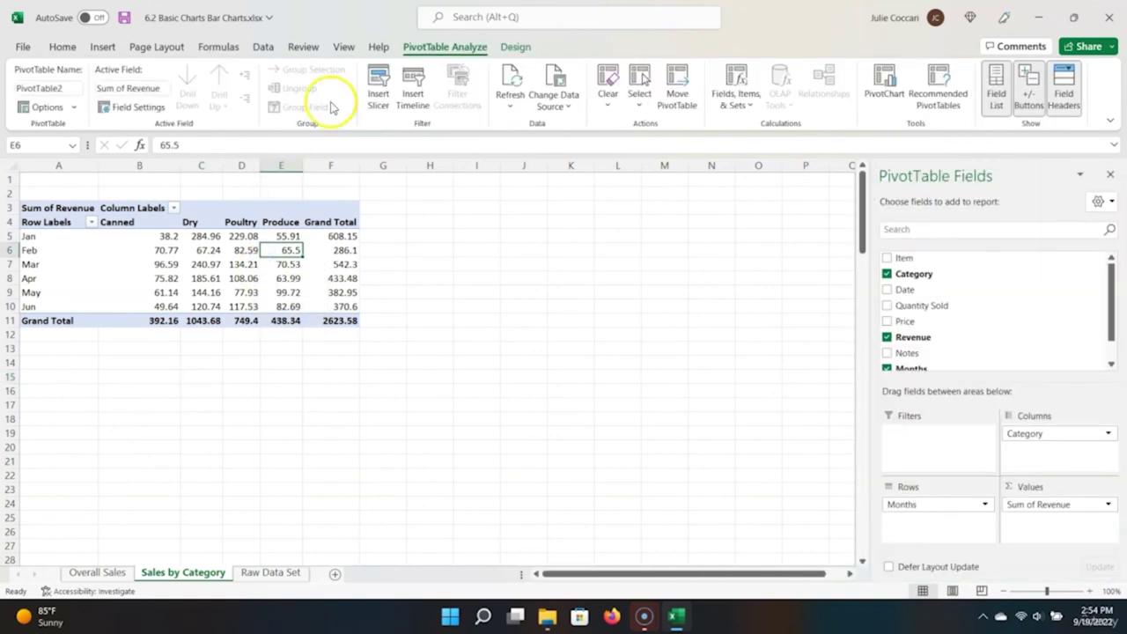
pyautogui.click(514, 49)
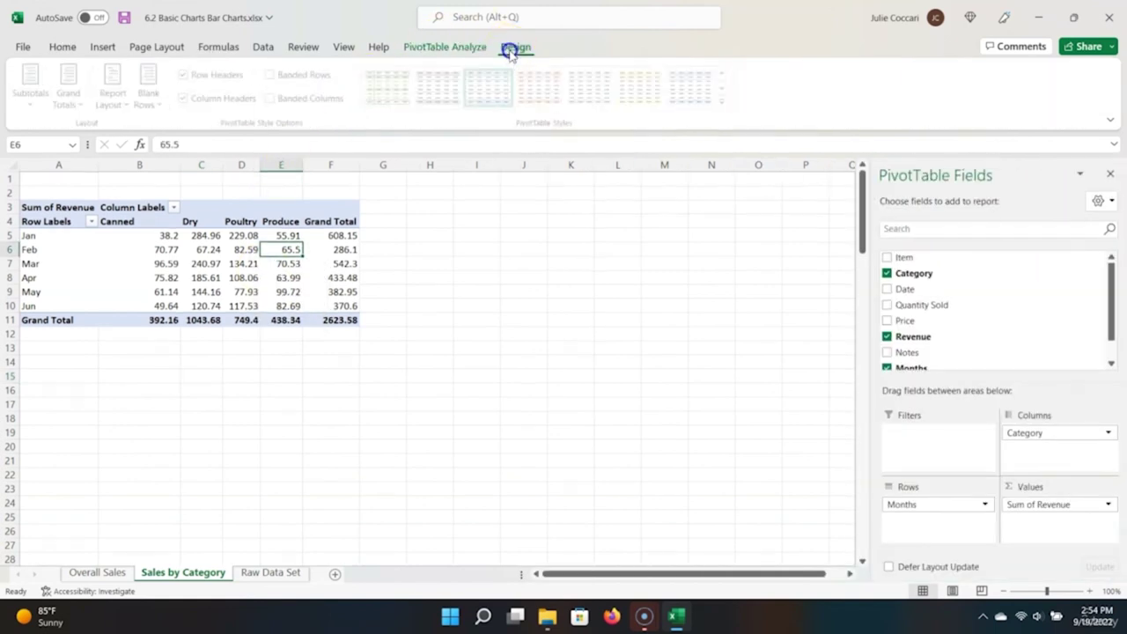
pyautogui.click(73, 97)
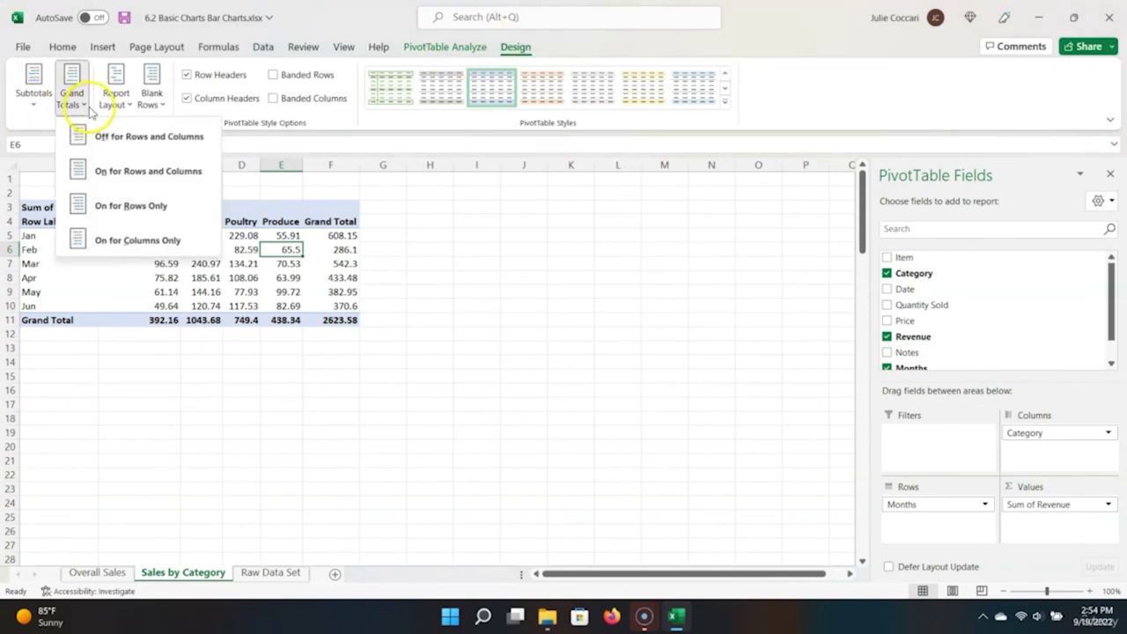
pyautogui.click(122, 148)
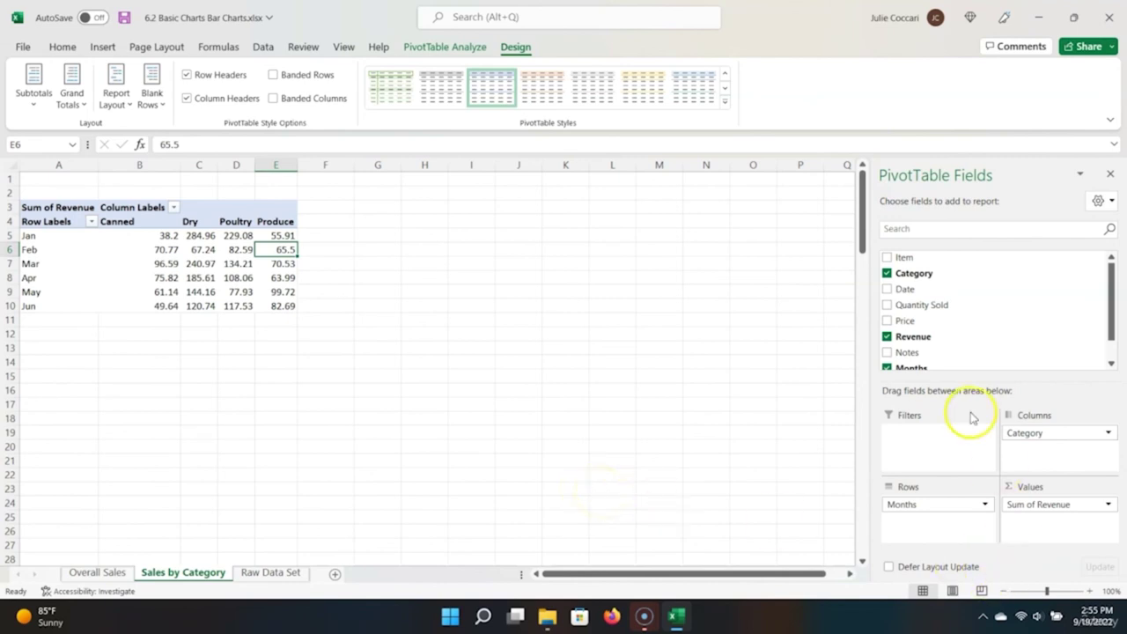
# Step: Add Quantity Sold as a report filter, allow multiple items and exclude quantity 1
pyautogui.click(920, 306)
pyautogui.moveTo(902, 403); pyautogui.dragTo(914, 447)
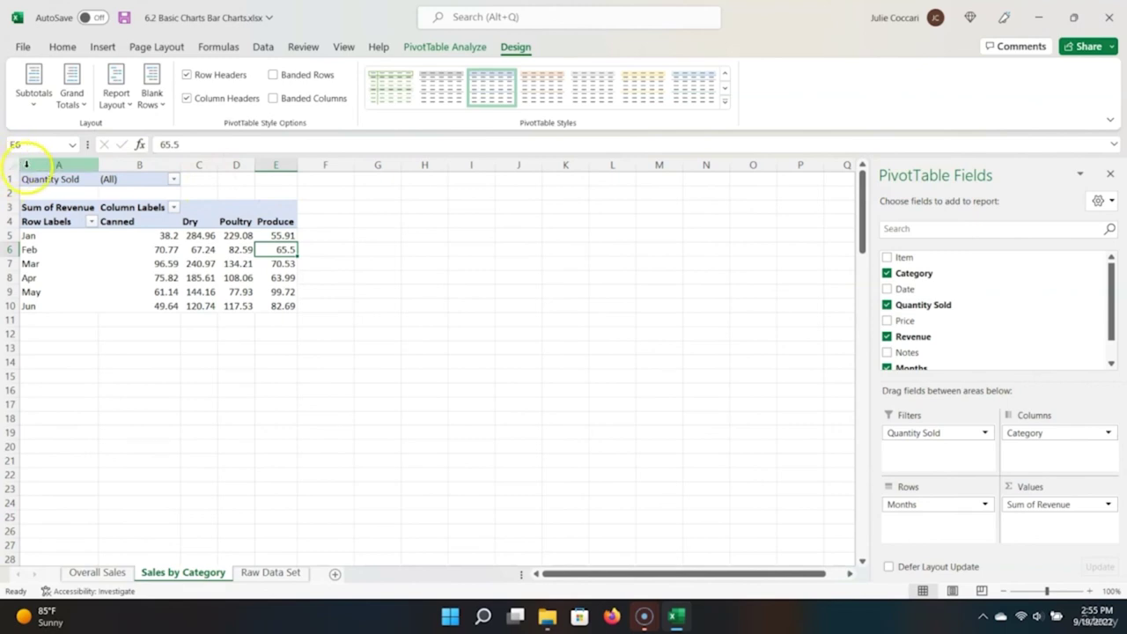
pyautogui.click(174, 181)
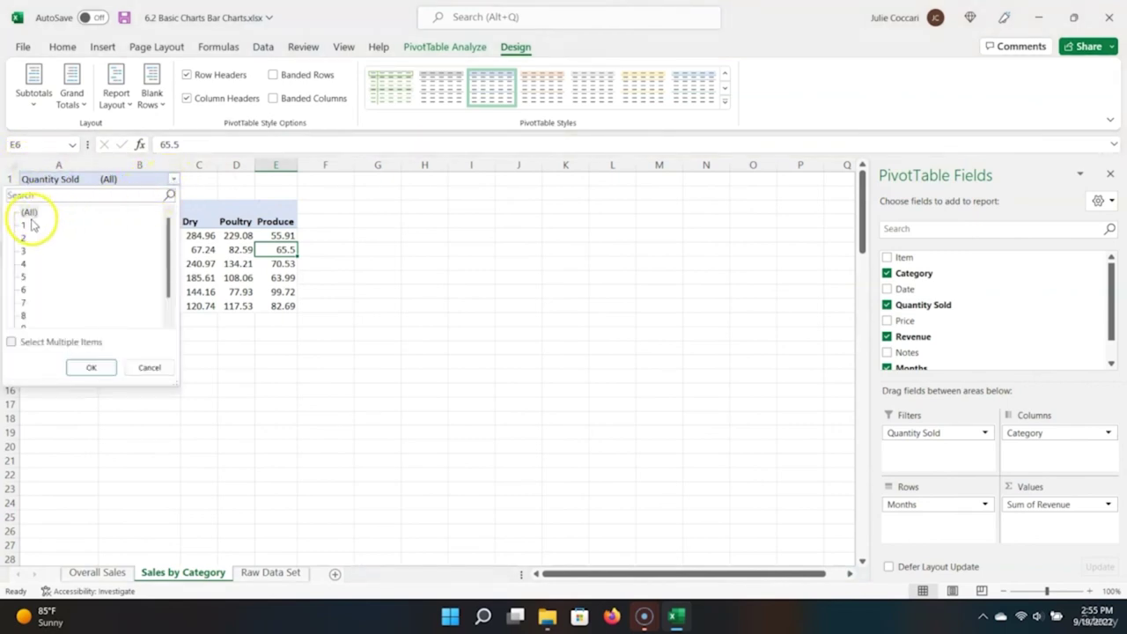
pyautogui.click(12, 343)
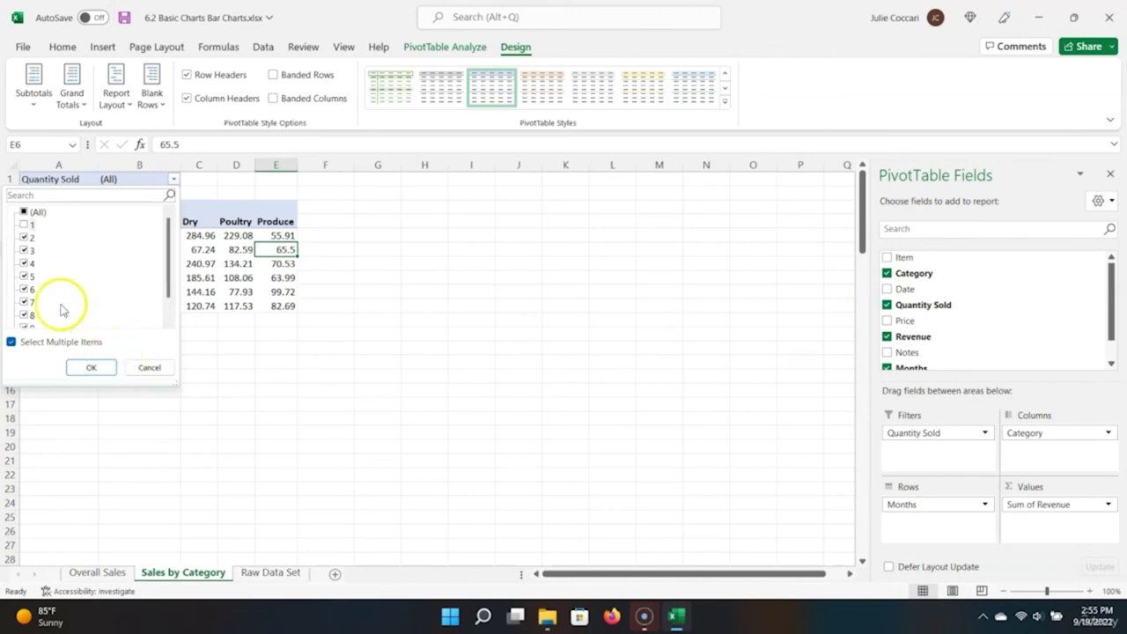
pyautogui.click(90, 369)
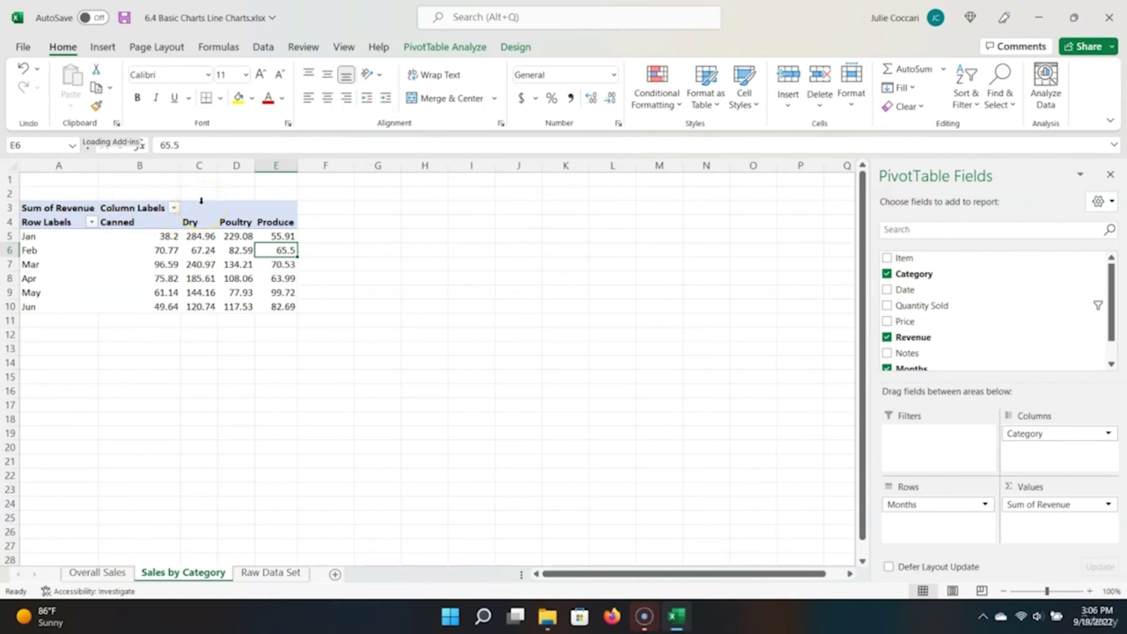
# Step: Insert a basic 2-D line chart from the PivotTable range A4:E10
pyautogui.click(67, 223)
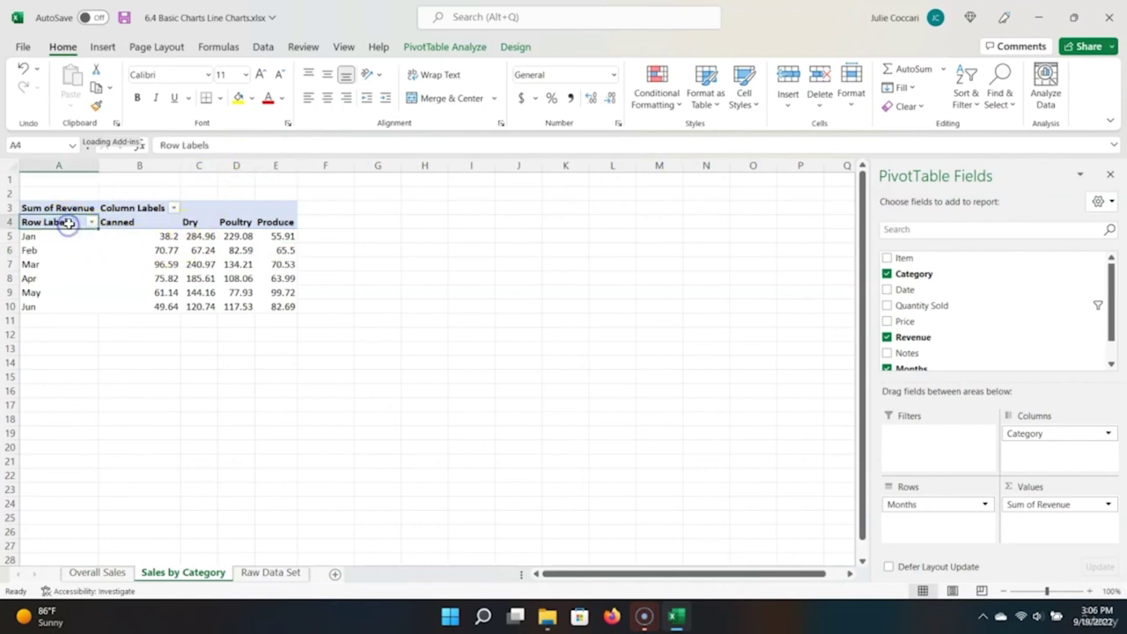
pyautogui.click(68, 223)
pyautogui.click(68, 222)
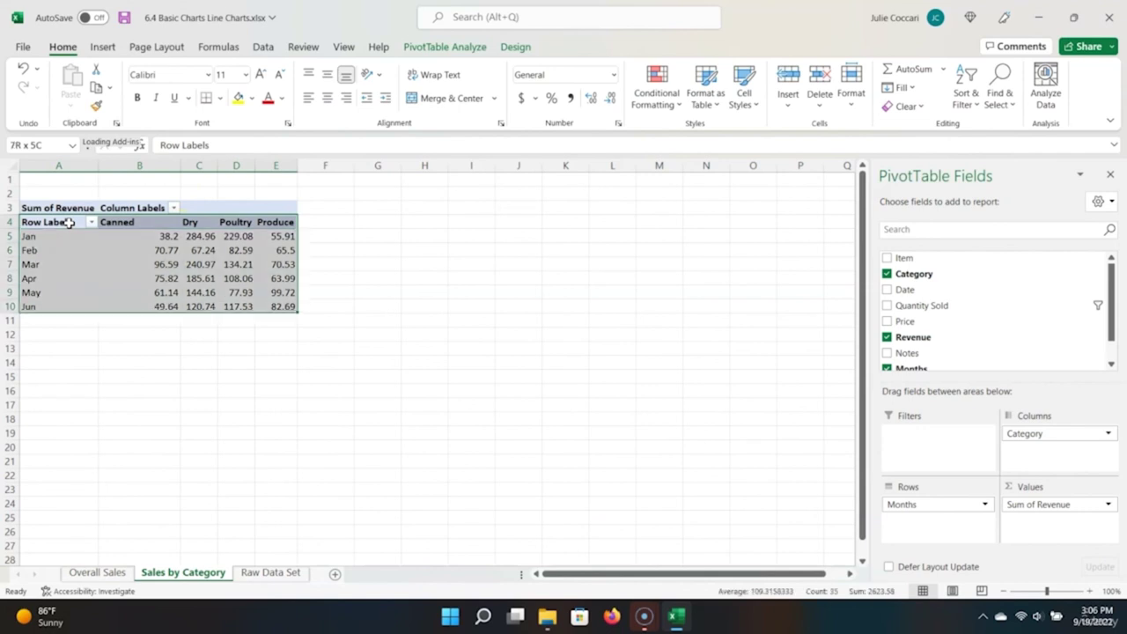
pyautogui.click(100, 47)
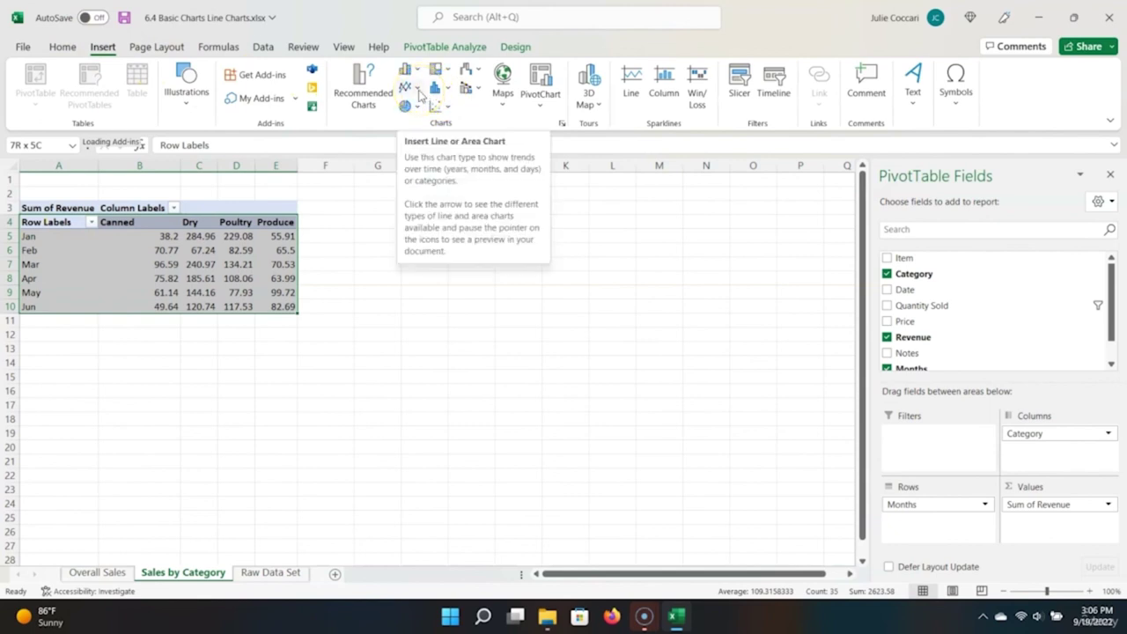
pyautogui.click(417, 88)
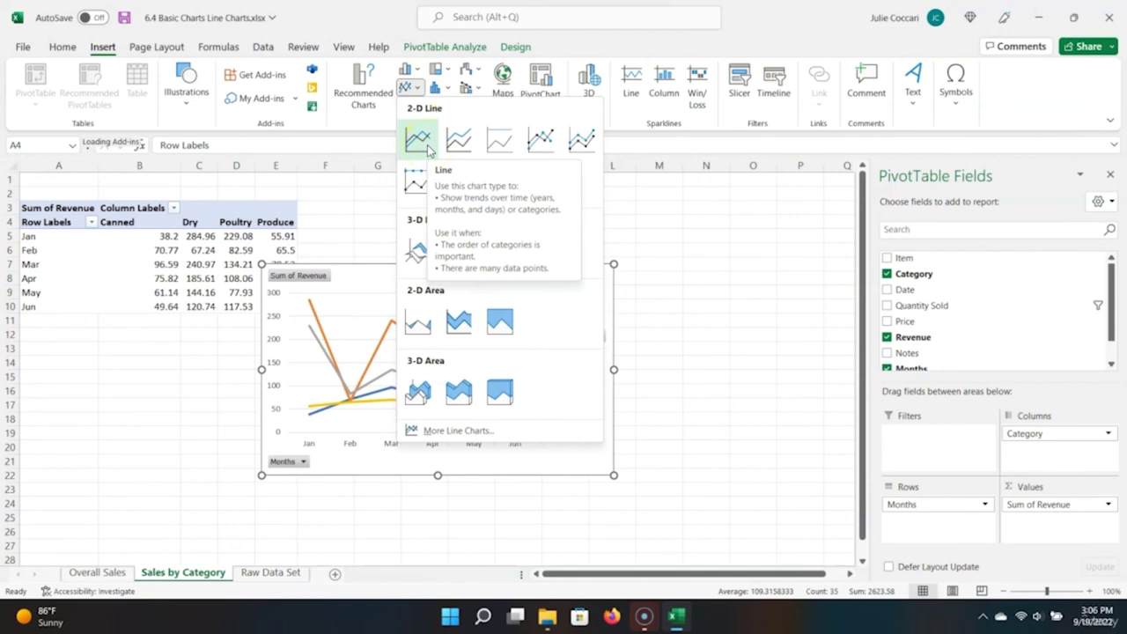
pyautogui.click(420, 140)
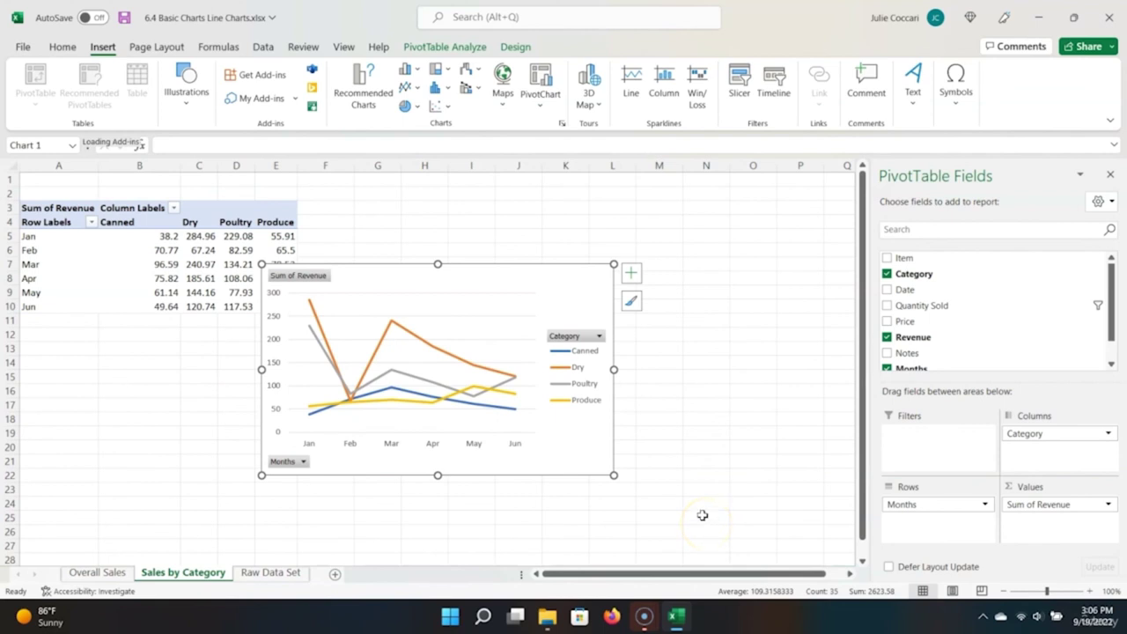
# Step: Add a chart title and axis titles to the line chart, and title the chart "Category Sales by Month"
pyautogui.click(631, 276)
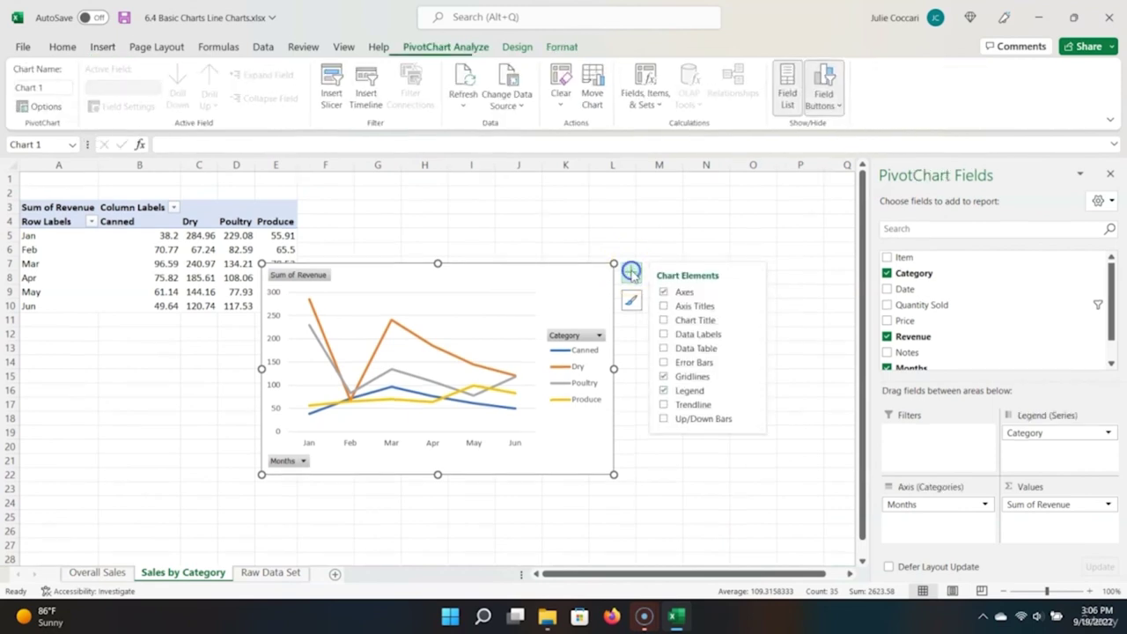
pyautogui.click(695, 321)
pyautogui.click(689, 306)
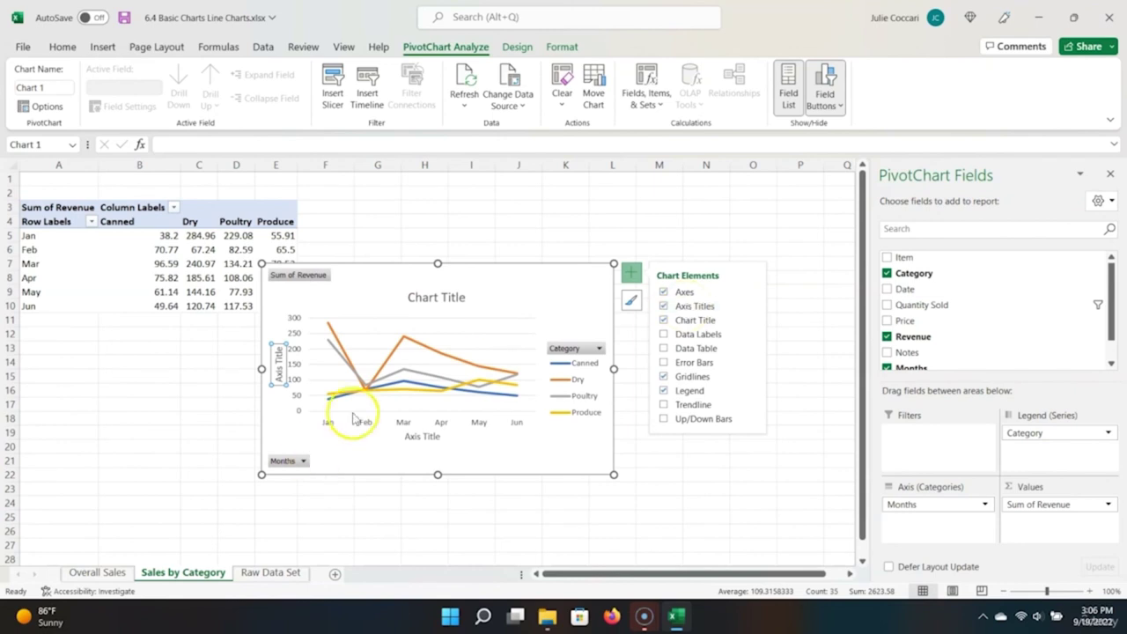
pyautogui.doubleClick(423, 298)
pyautogui.tripleClick(422, 300)
pyautogui.write('Categor')
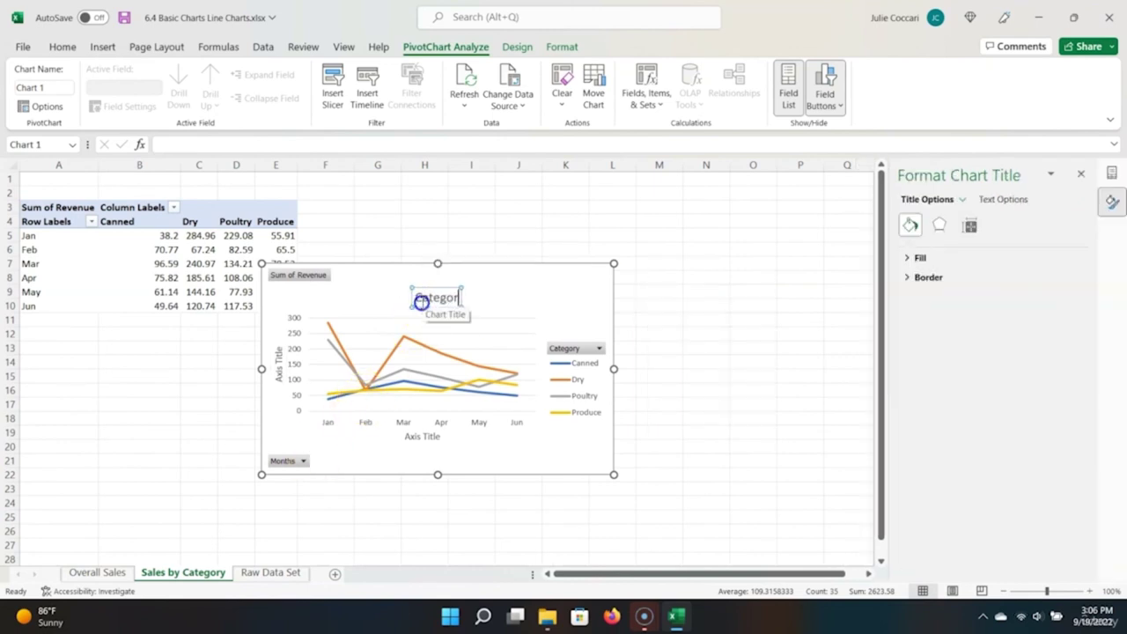
pyautogui.write('y Sales')
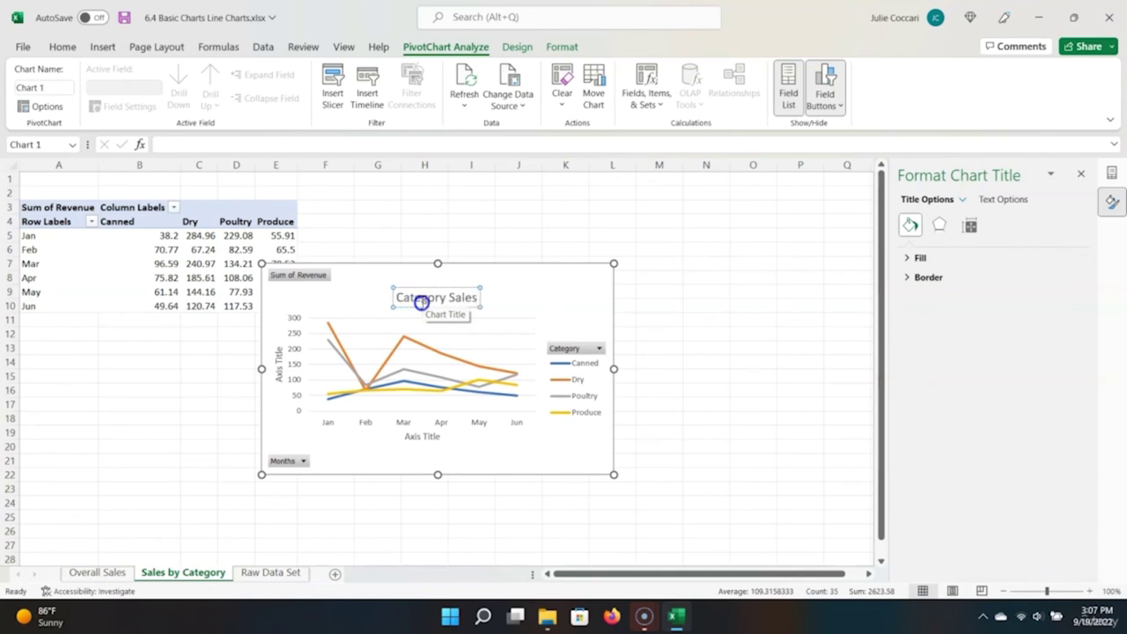
pyautogui.write(' by Month')
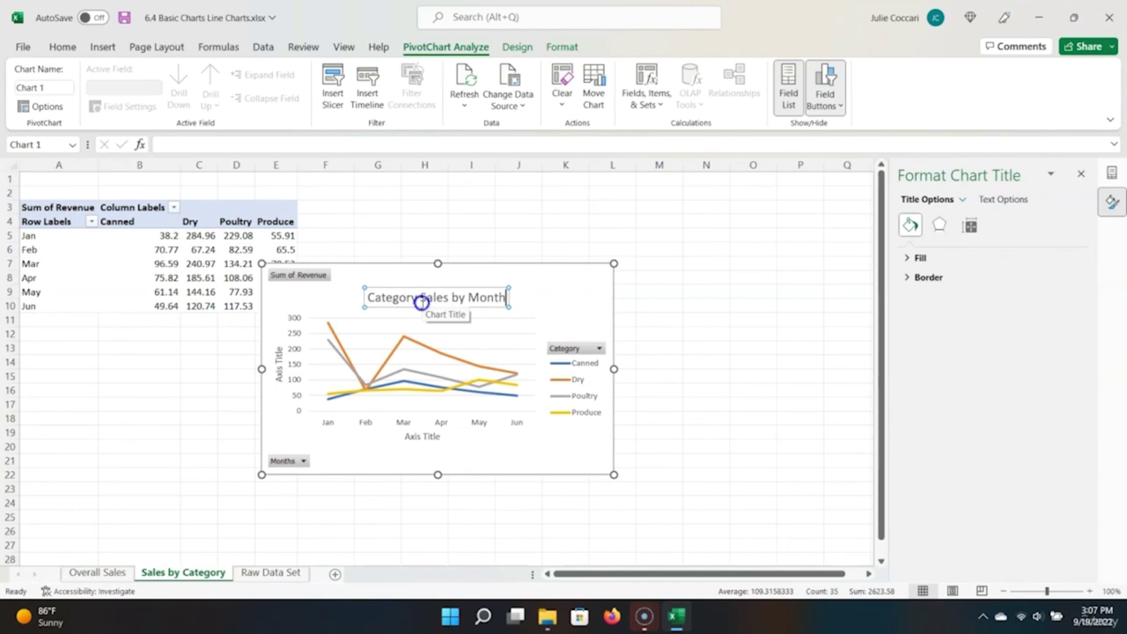
# Step: Set the line chart's horizontal axis title to "Month"
pyautogui.click(422, 436)
pyautogui.doubleClick(414, 437)
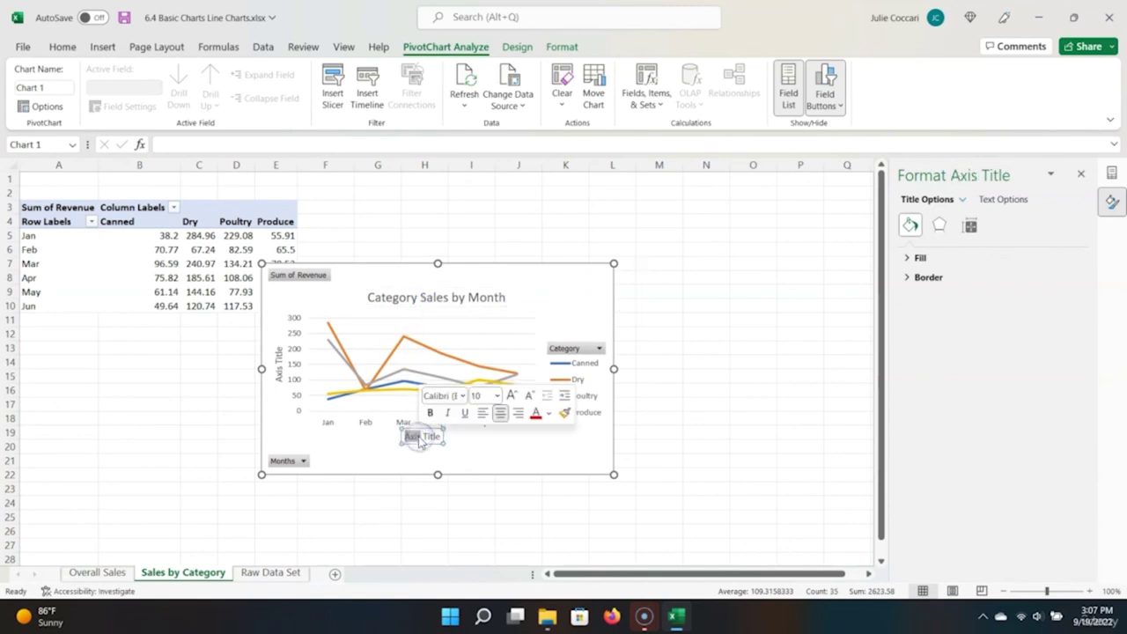
pyautogui.press('Delete')
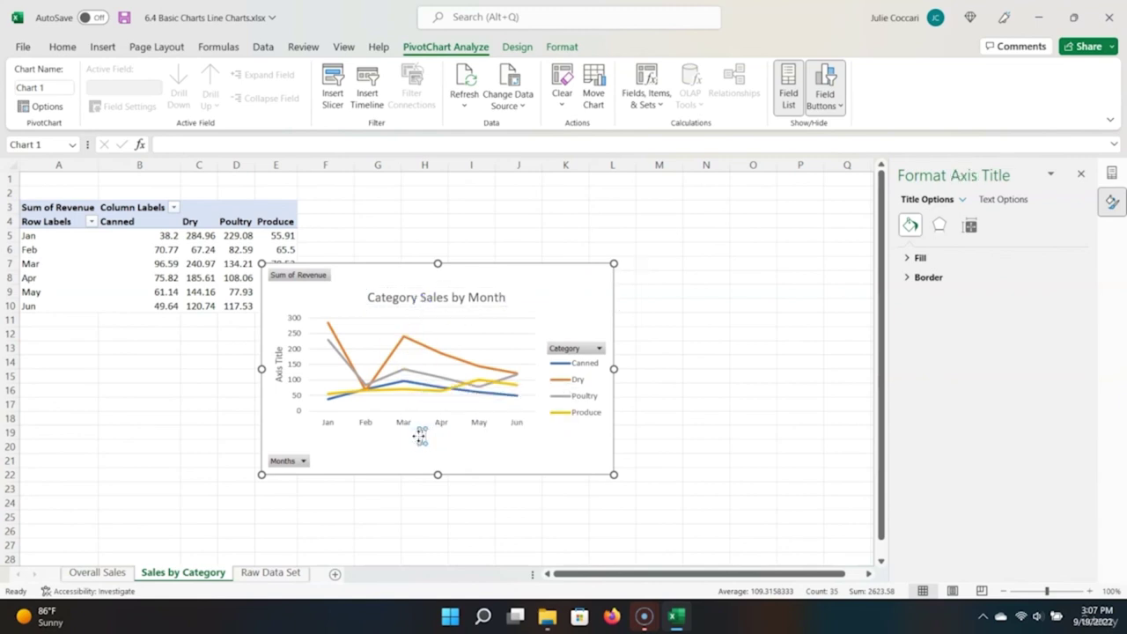
pyautogui.write('Month')
# Step: Set the line chart's vertical axis title to "Revenue ($)"
pyautogui.click(280, 370)
pyautogui.doubleClick(278, 366)
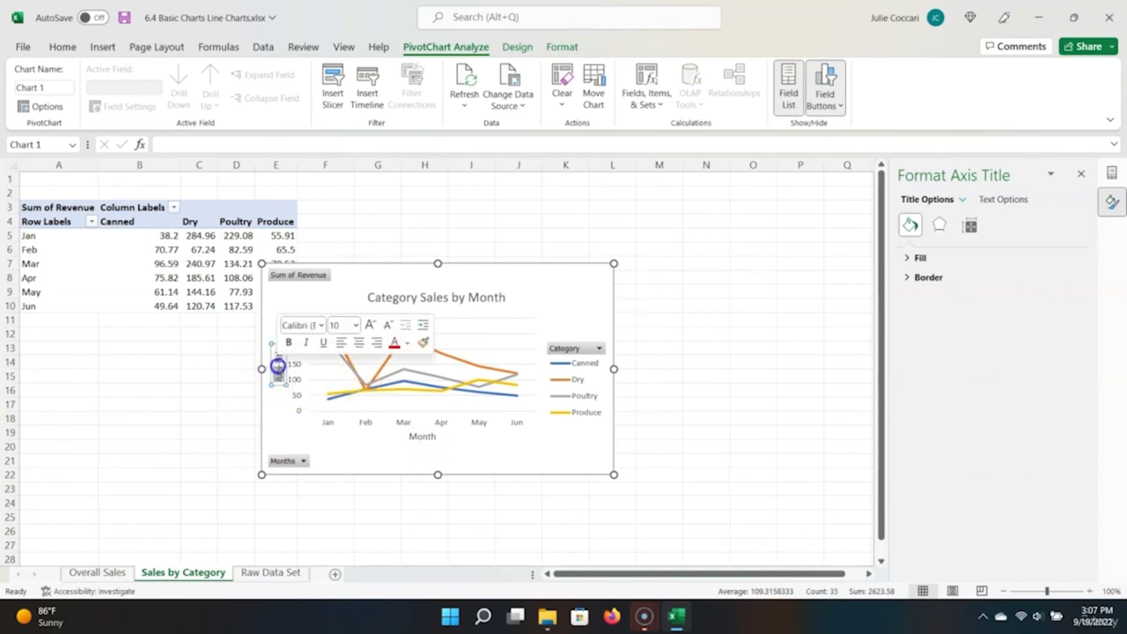
pyautogui.write('Revenue')
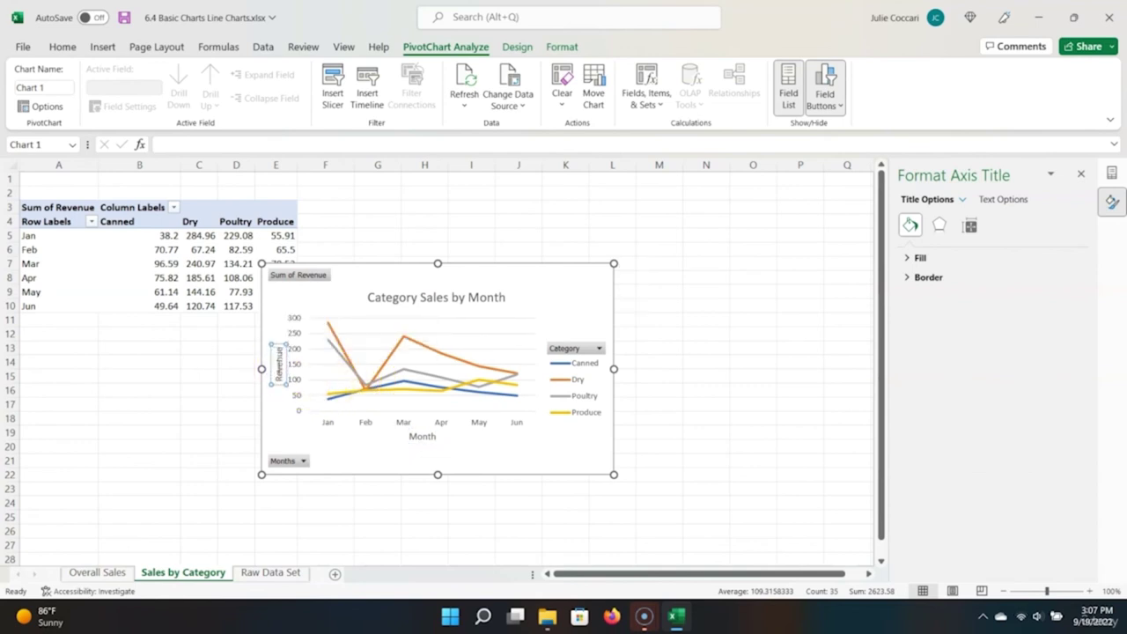
pyautogui.write(' ($)')
pyautogui.click(662, 245)
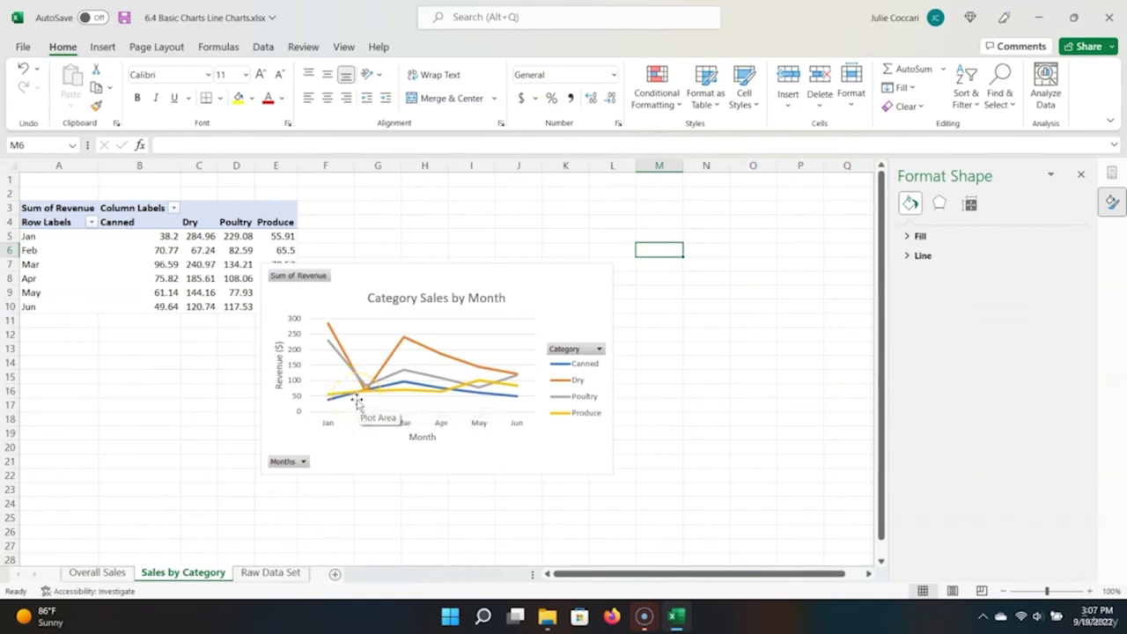
pyautogui.moveTo(364, 398)
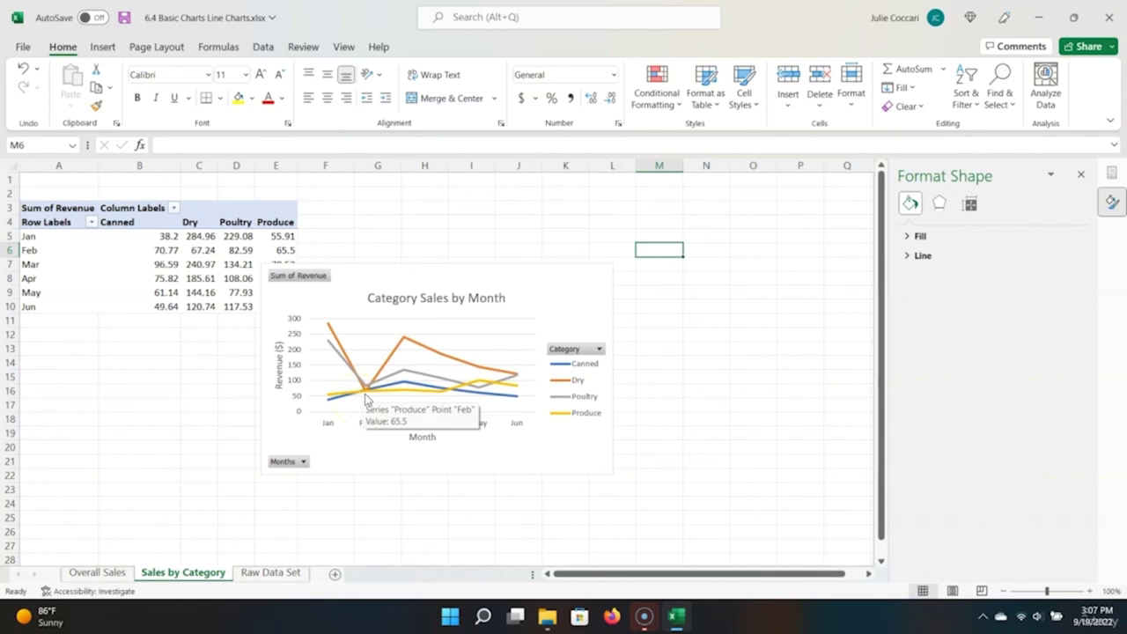
pyautogui.click(377, 398)
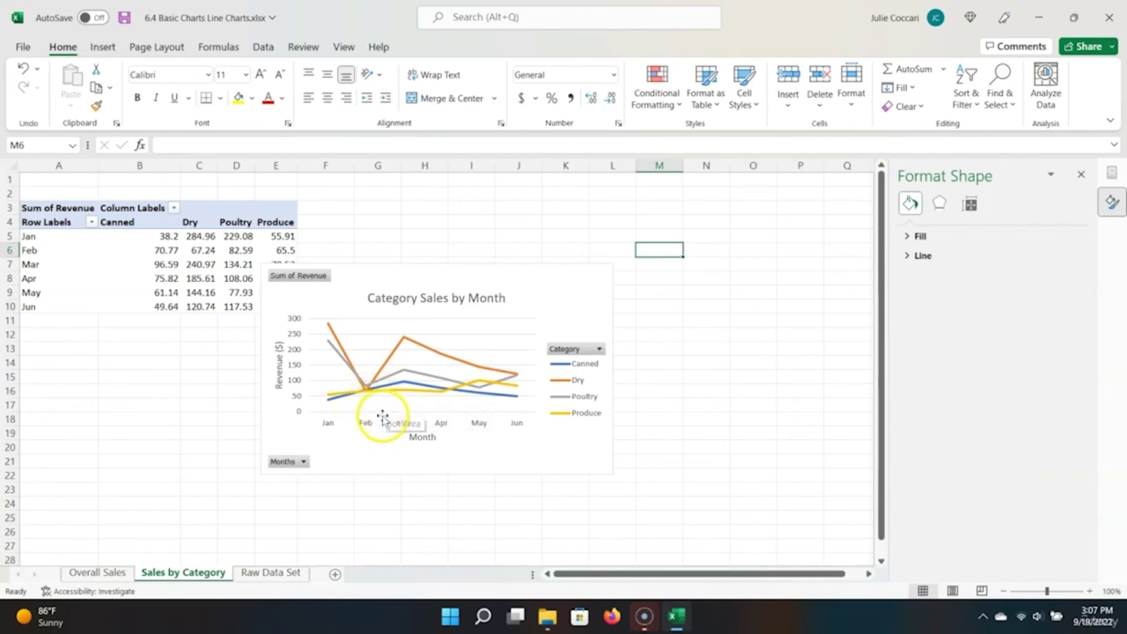